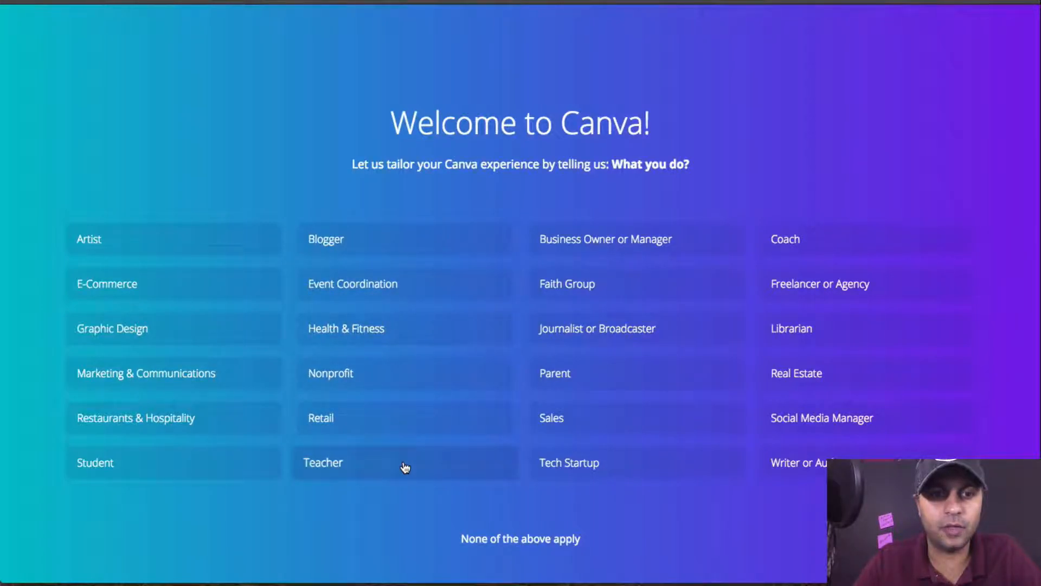
Step: Complete the welcome setup as Marketing & Communications, choosing to play with Canva and starting the 23-second guide
{"action": "left_click", "coordinate": [189, 387]}
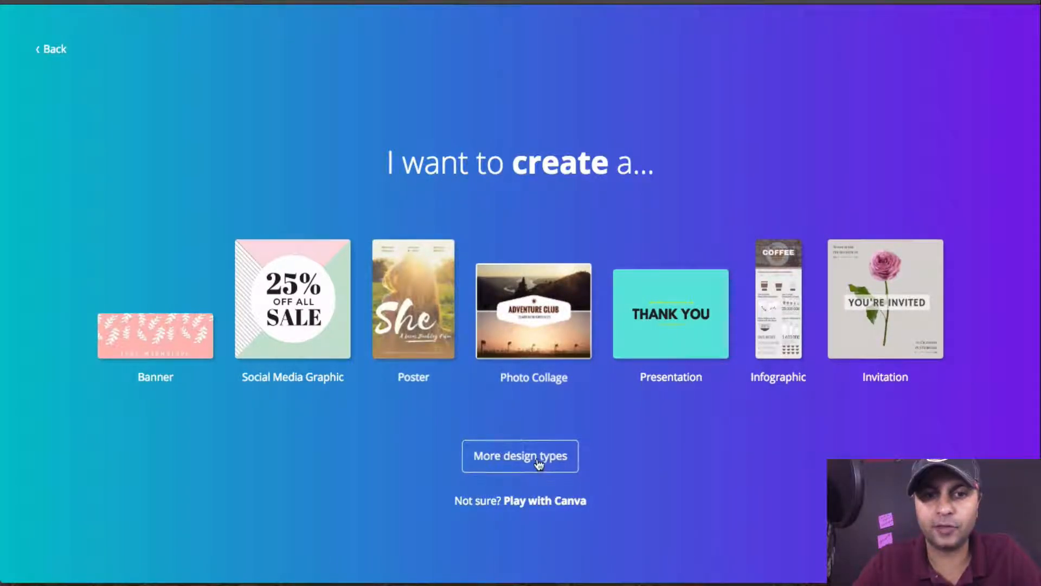
{"action": "left_click", "coordinate": [524, 506]}
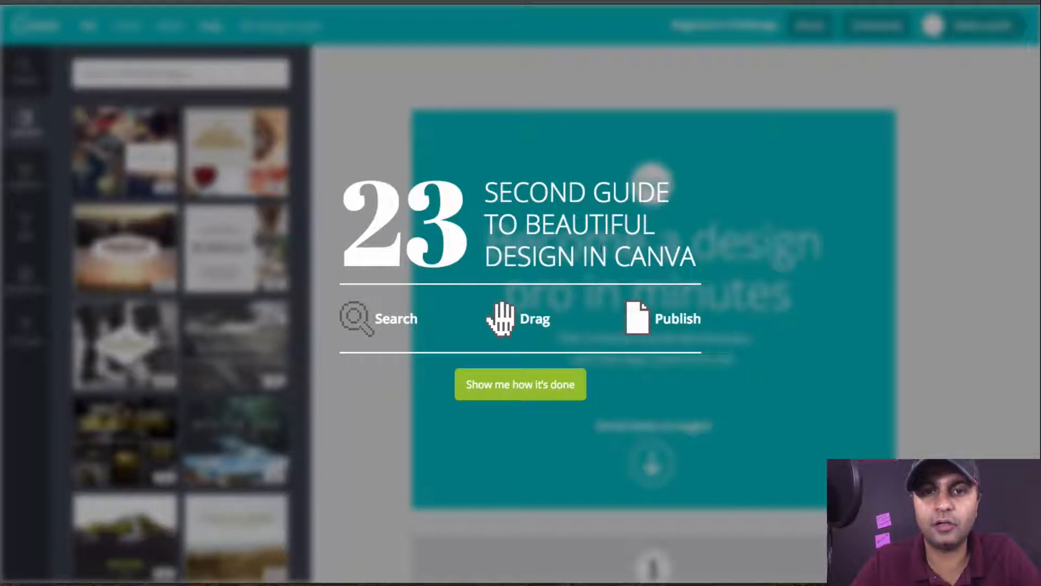
{"action": "left_click", "coordinate": [486, 375]}
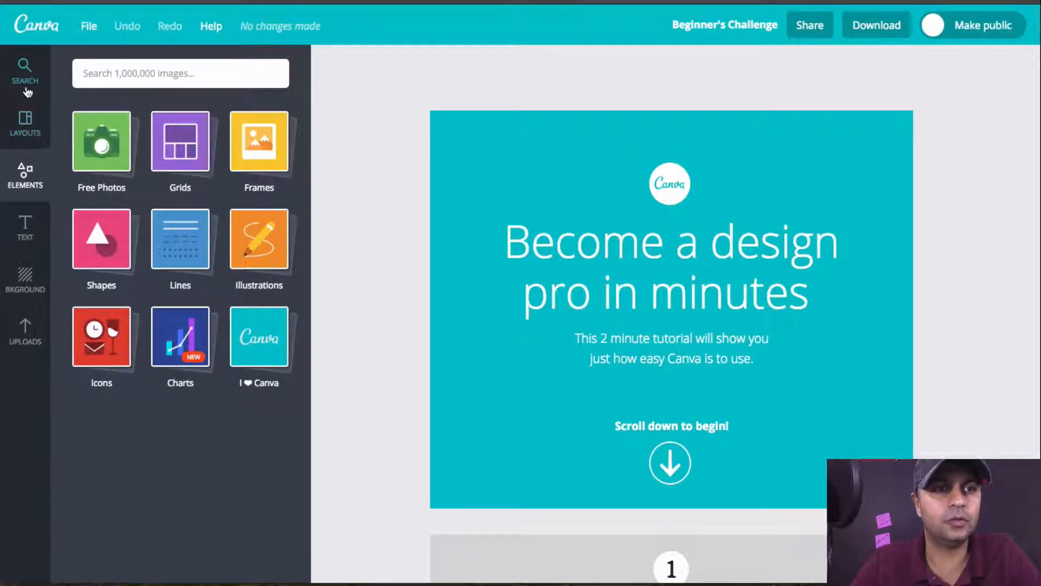
Step: Look over the file options and the available layouts for the Beginner's Challenge design
{"action": "left_click", "coordinate": [98, 22]}
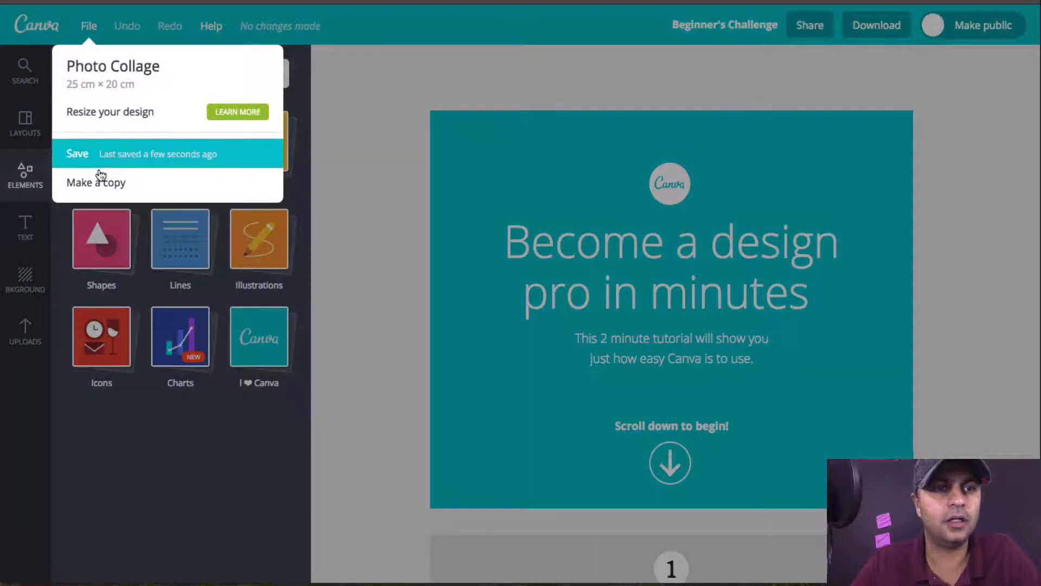
{"action": "left_click", "coordinate": [171, 447]}
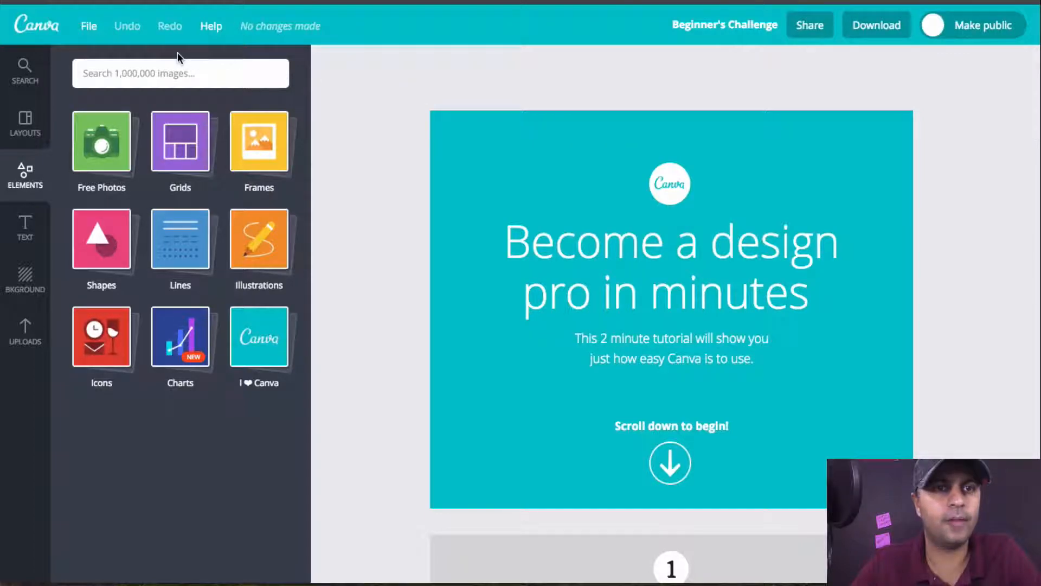
{"action": "left_click", "coordinate": [24, 124]}
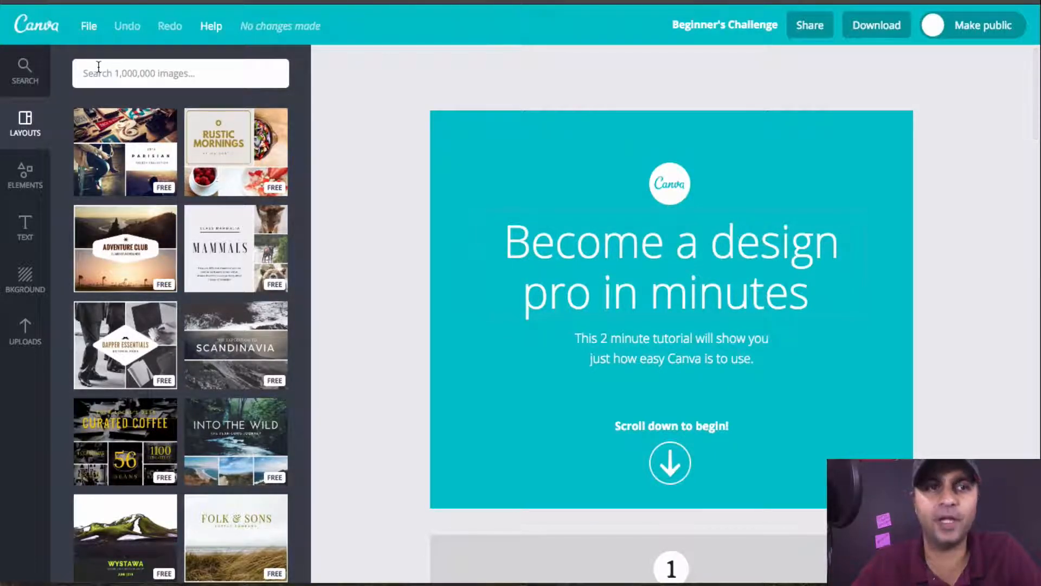
Step: Return to the home page and open the full list of design types, browsing as far as Marketing Materials
{"action": "left_click", "coordinate": [44, 32]}
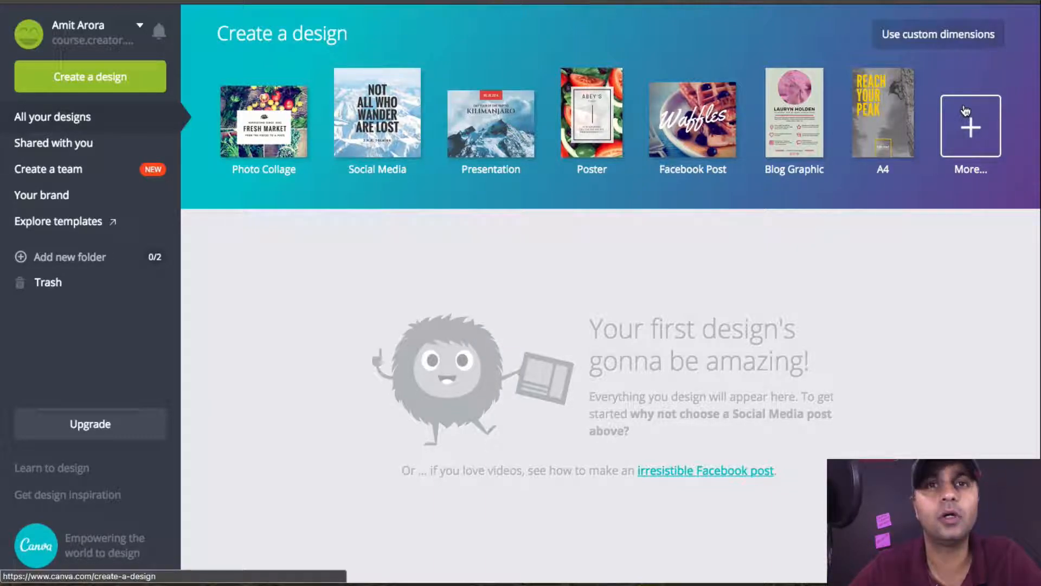
{"action": "left_click", "coordinate": [980, 134]}
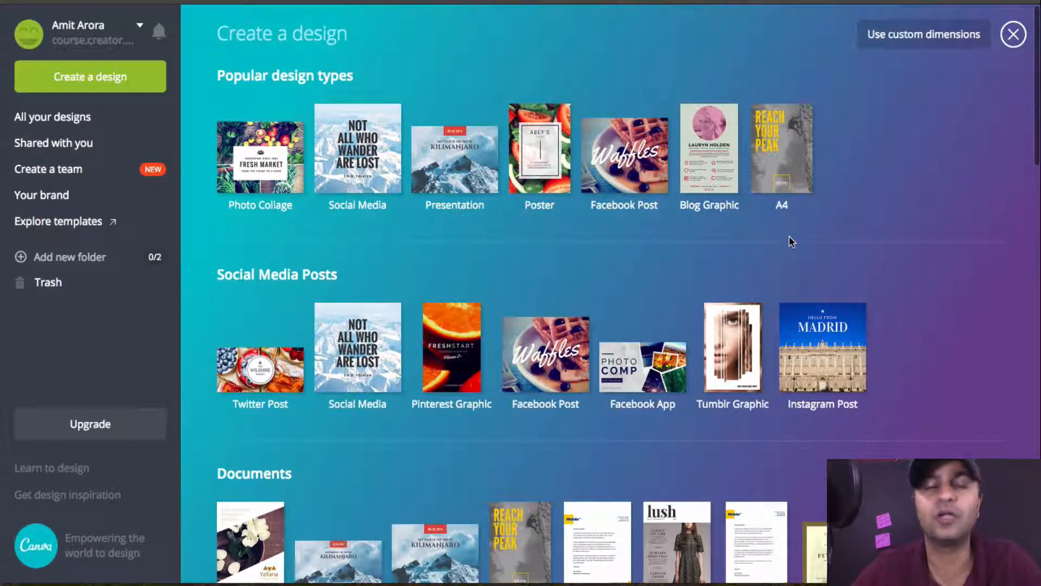
{"action": "scroll", "coordinate": [790, 240], "scroll_direction": "down", "scroll_amount": 5}
{"action": "scroll", "coordinate": [790, 242], "scroll_direction": "down", "scroll_amount": 3}
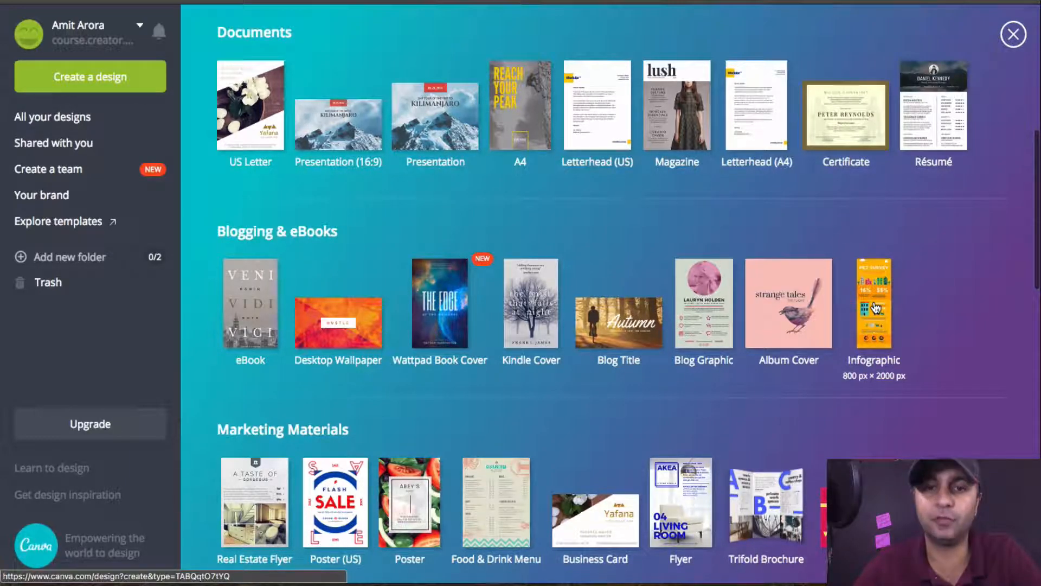
{"action": "scroll", "coordinate": [876, 307], "scroll_direction": "down", "scroll_amount": 2}
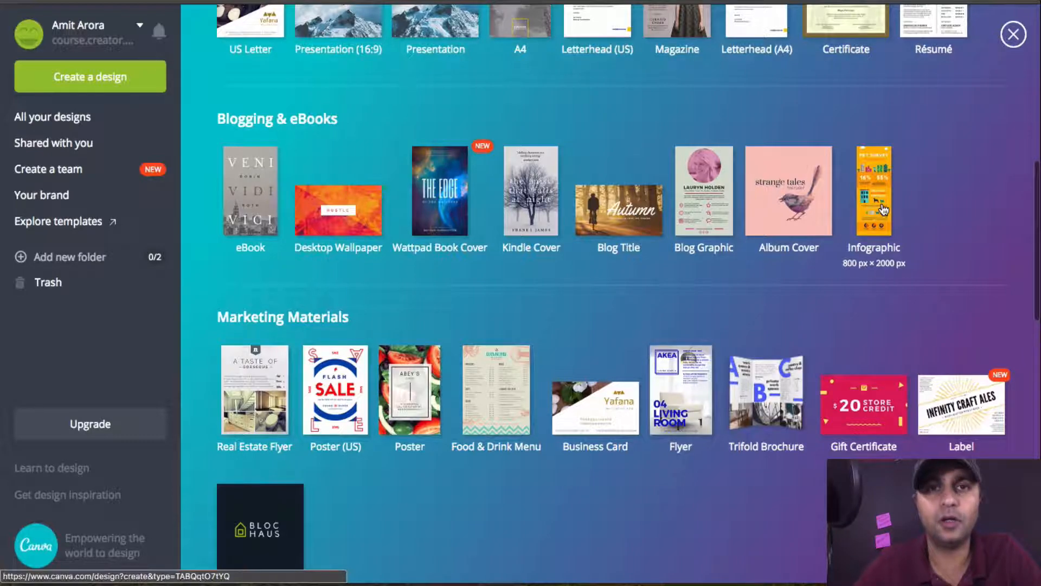
Step: Open the Infogram website in a new browser tab and look over its home page
{"action": "key", "text": "super+t"}
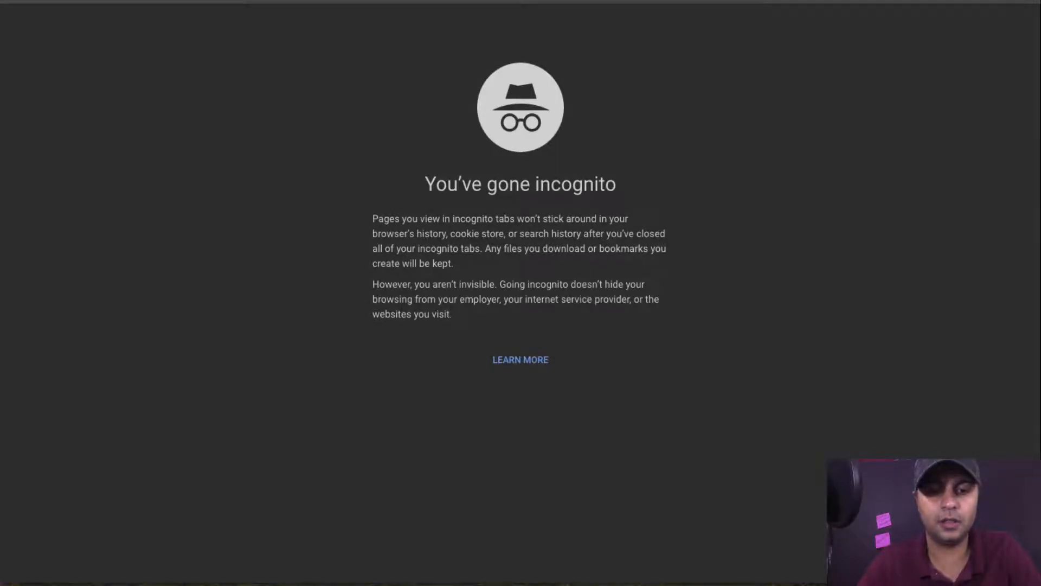
{"action": "type", "text": "infogram"}
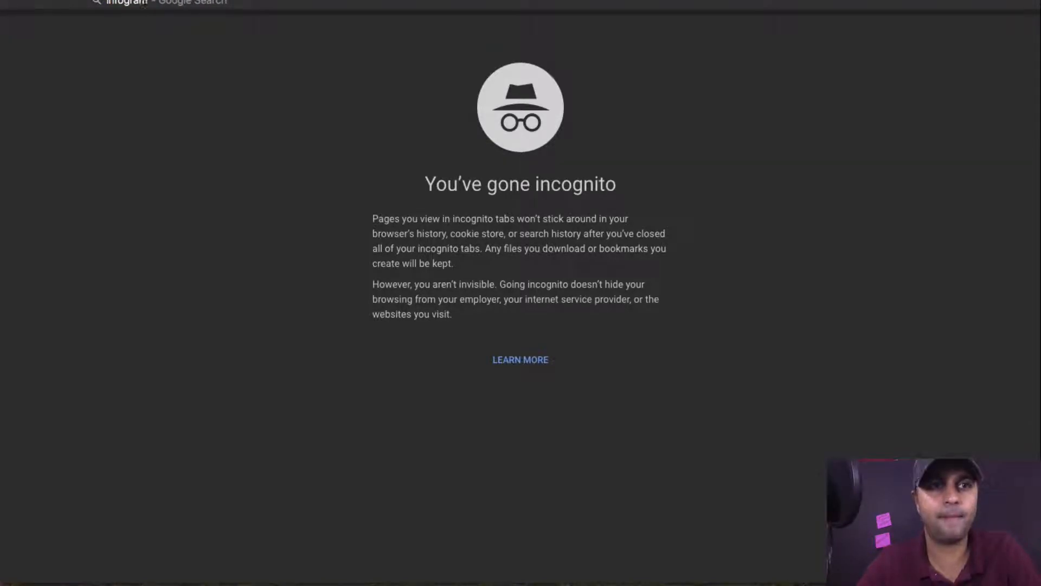
{"action": "key", "text": "BackSpace"}
{"action": "key", "text": "BackSpace"}
{"action": "type", "text": "am"}
{"action": "key", "text": "Return"}
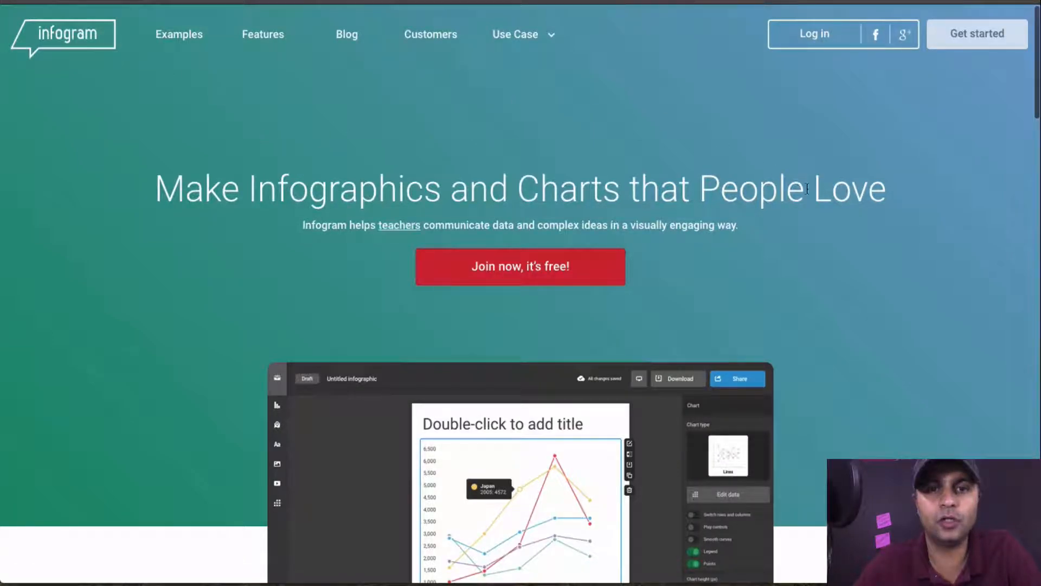
{"action": "scroll", "coordinate": [807, 189], "scroll_direction": "down", "scroll_amount": 10}
{"action": "scroll", "coordinate": [806, 188], "scroll_direction": "down", "scroll_amount": 20}
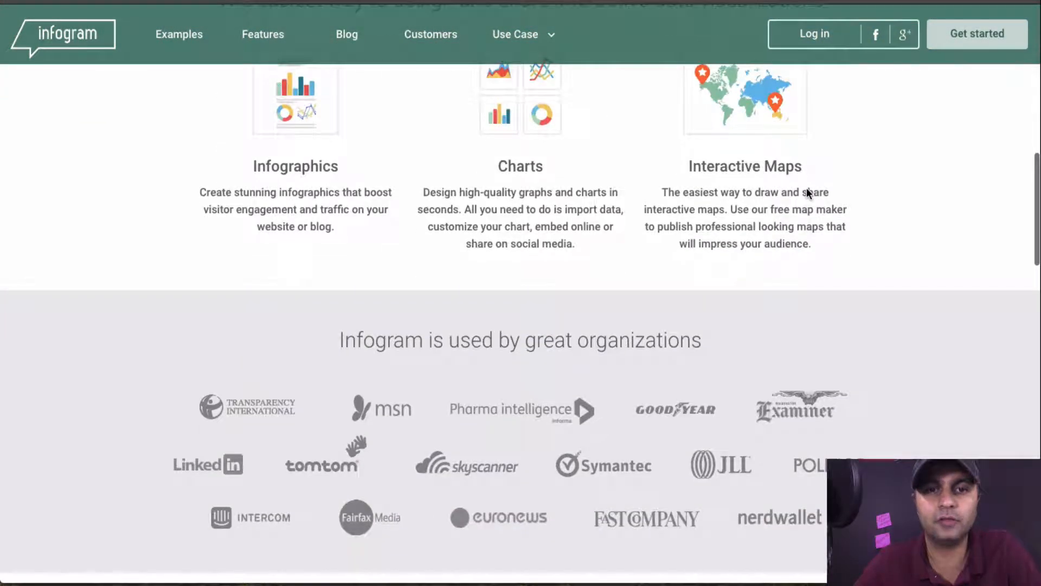
{"action": "scroll", "coordinate": [806, 187], "scroll_direction": "up", "scroll_amount": 20}
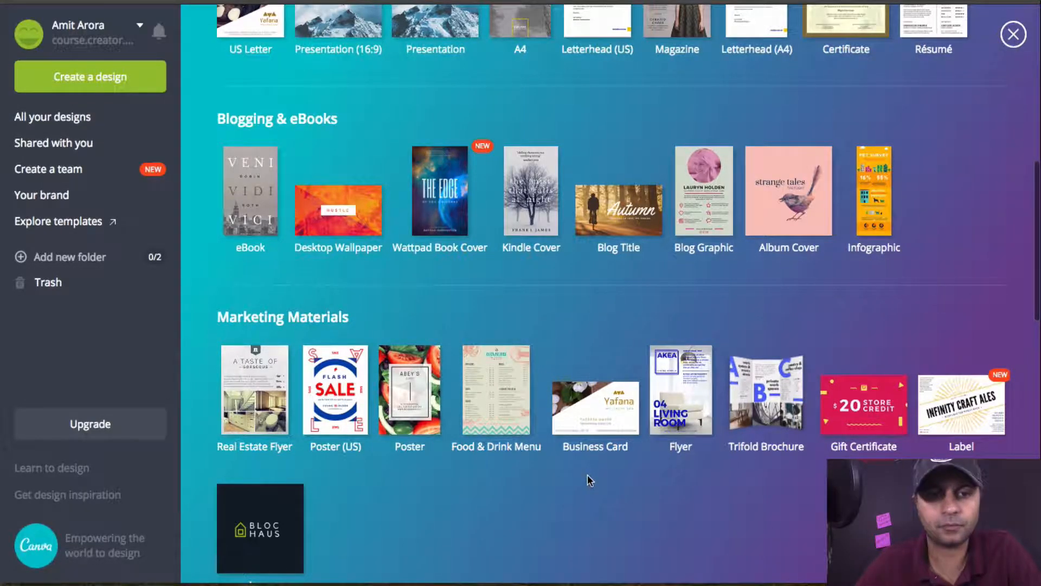
Step: Look through the remaining design types back in Canva and create a new Infographic design
{"action": "scroll", "coordinate": [588, 481], "scroll_direction": "down", "scroll_amount": 9}
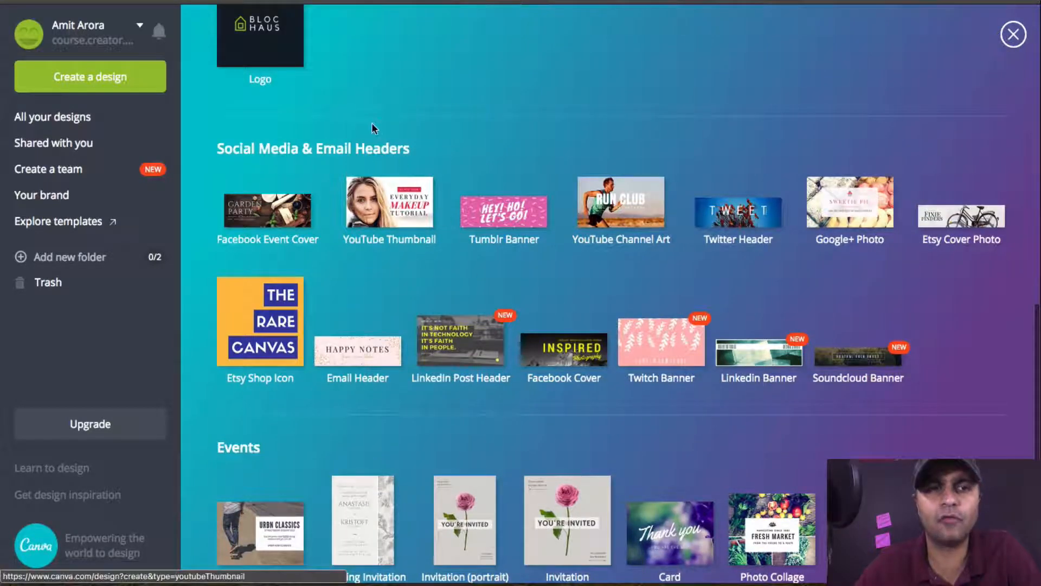
{"action": "scroll", "coordinate": [743, 360], "scroll_direction": "down", "scroll_amount": 6}
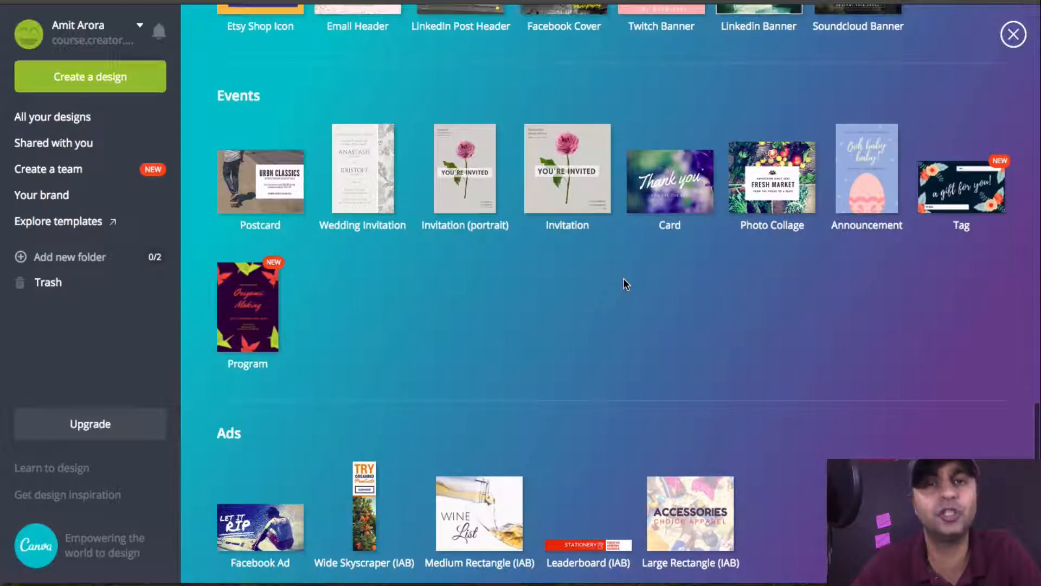
{"action": "scroll", "coordinate": [623, 278], "scroll_direction": "down", "scroll_amount": 1}
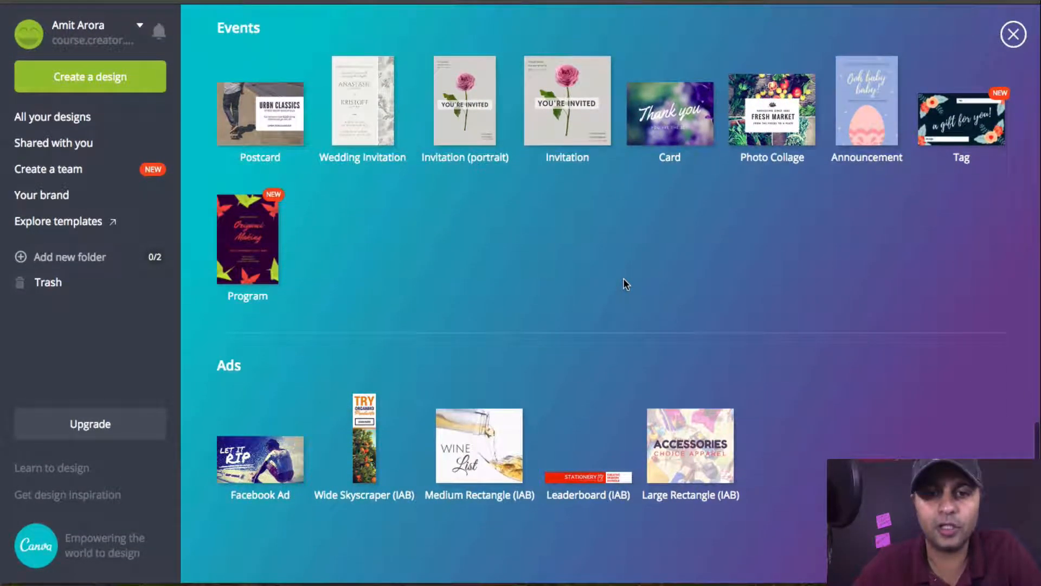
{"action": "scroll", "coordinate": [623, 284], "scroll_direction": "up", "scroll_amount": 10}
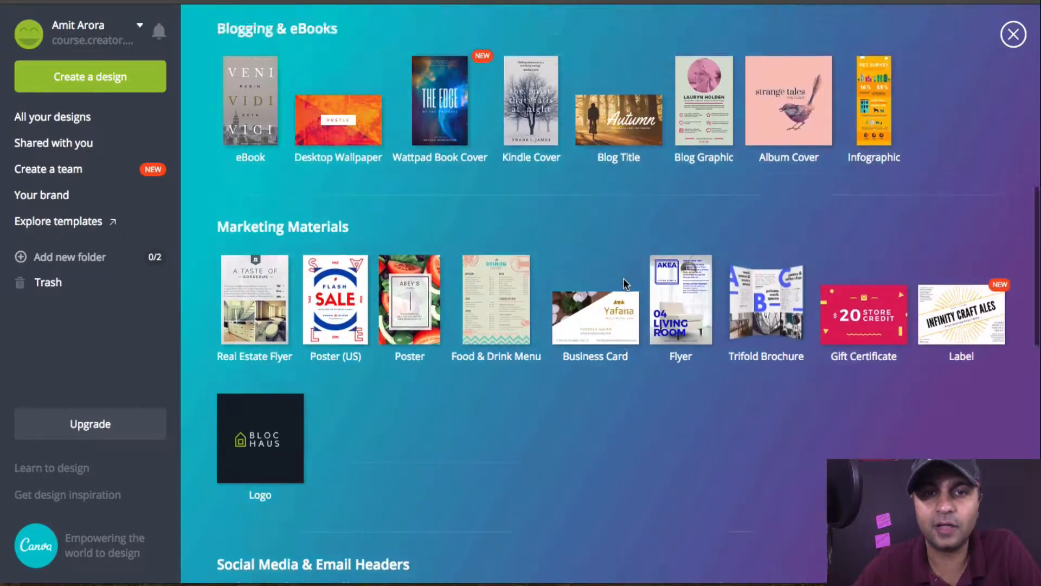
{"action": "scroll", "coordinate": [624, 277], "scroll_direction": "up", "scroll_amount": 3}
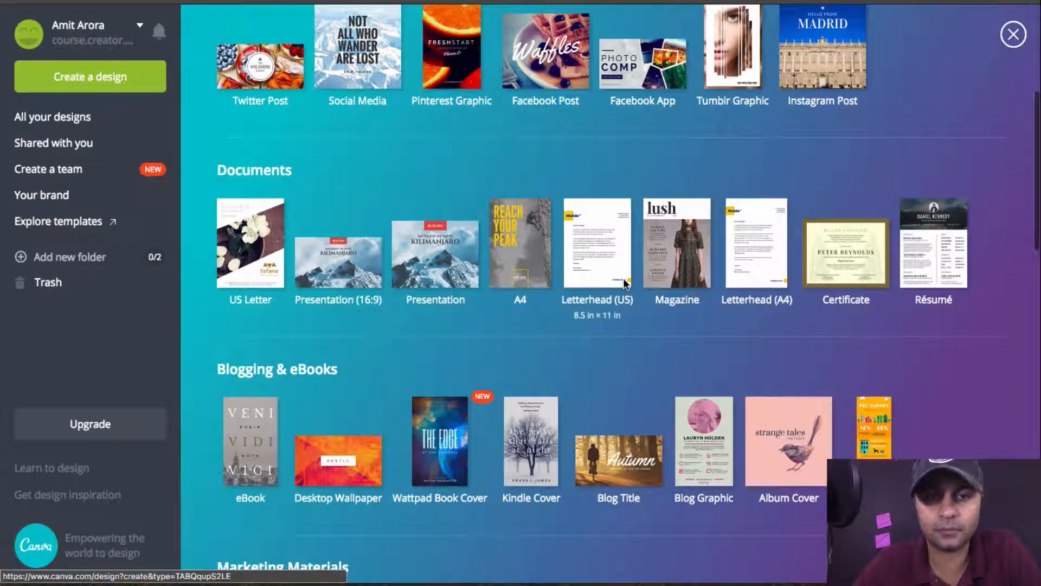
{"action": "scroll", "coordinate": [756, 306], "scroll_direction": "up", "scroll_amount": 5}
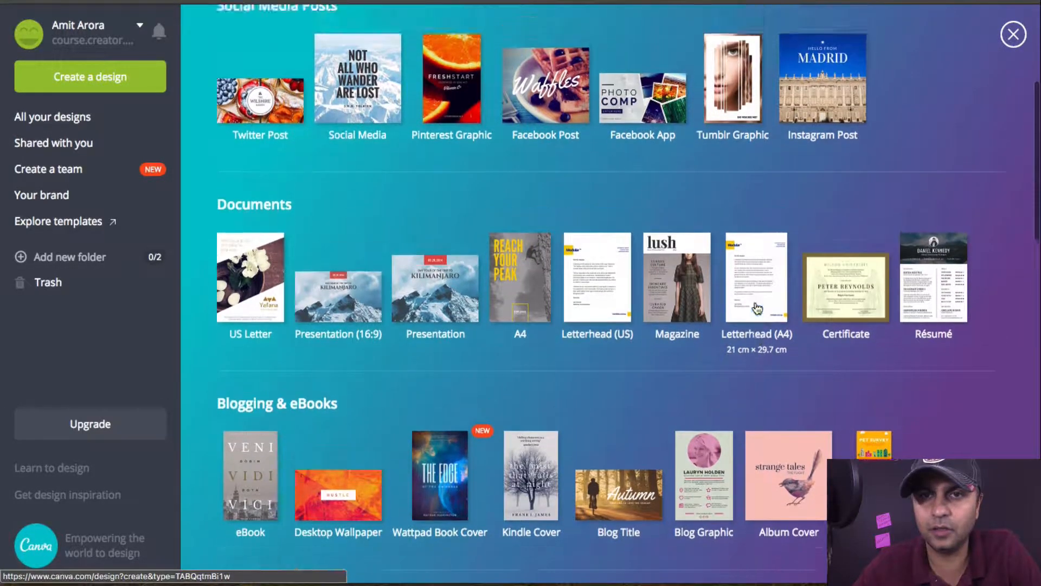
{"action": "scroll", "coordinate": [757, 308], "scroll_direction": "down", "scroll_amount": 6}
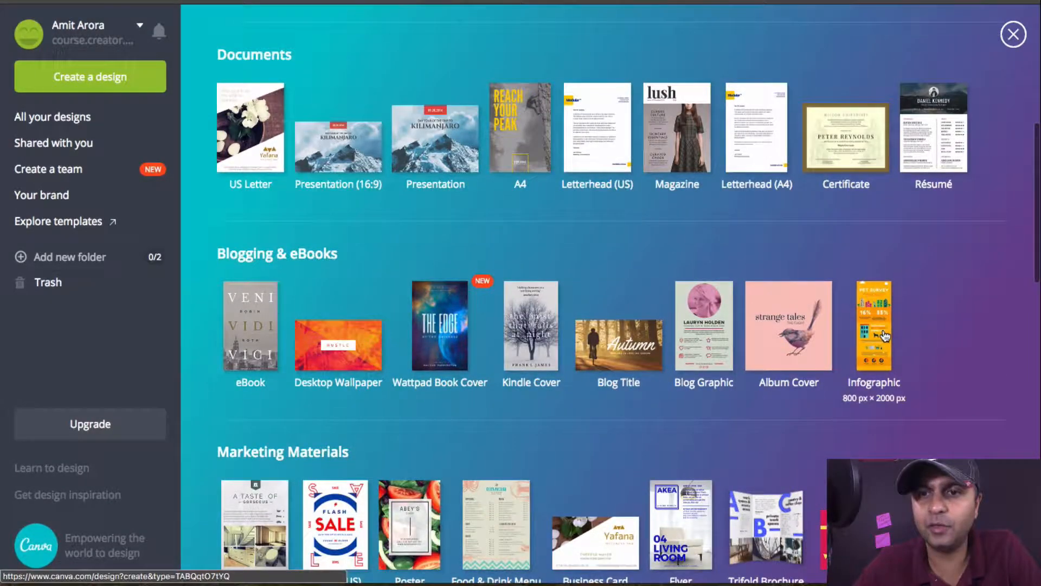
{"action": "left_click", "coordinate": [884, 336]}
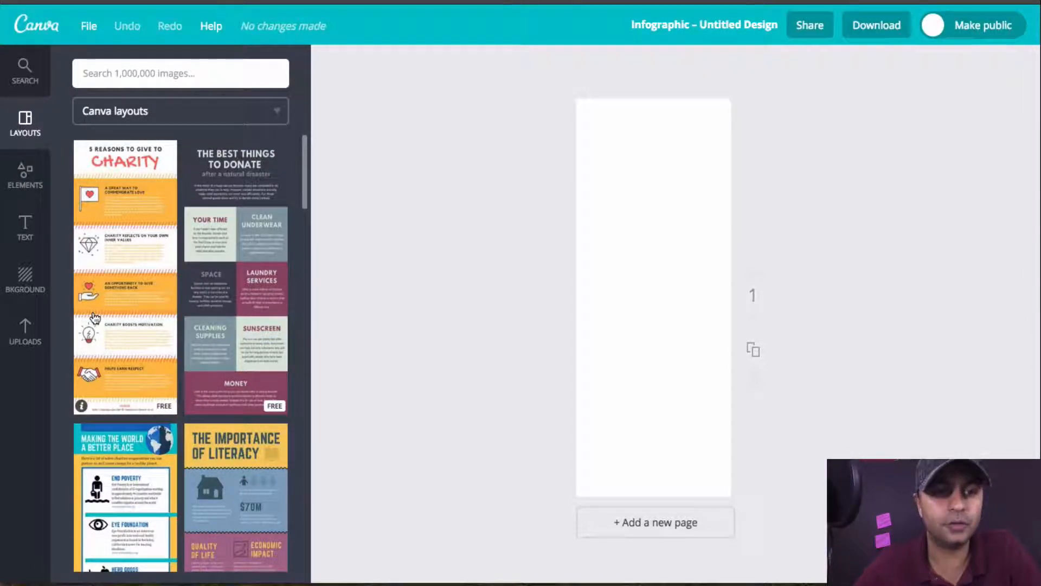
Step: Apply the free "10 Slides of a Pitch Deck" layout to the blank infographic page
{"action": "scroll", "coordinate": [237, 311], "scroll_direction": "down", "scroll_amount": 4}
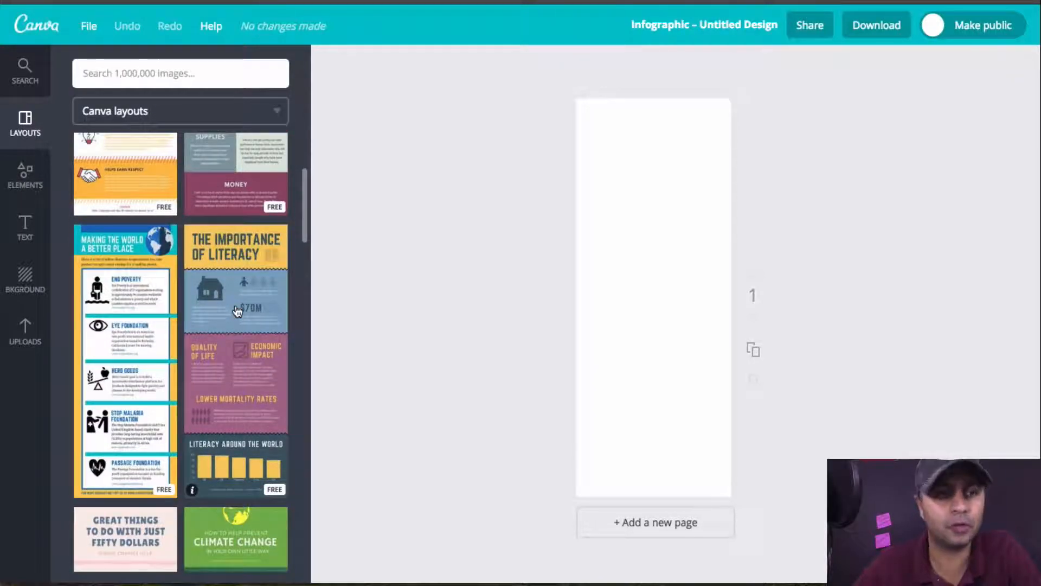
{"action": "scroll", "coordinate": [237, 311], "scroll_direction": "down", "scroll_amount": 3}
{"action": "scroll", "coordinate": [237, 310], "scroll_direction": "down", "scroll_amount": 2}
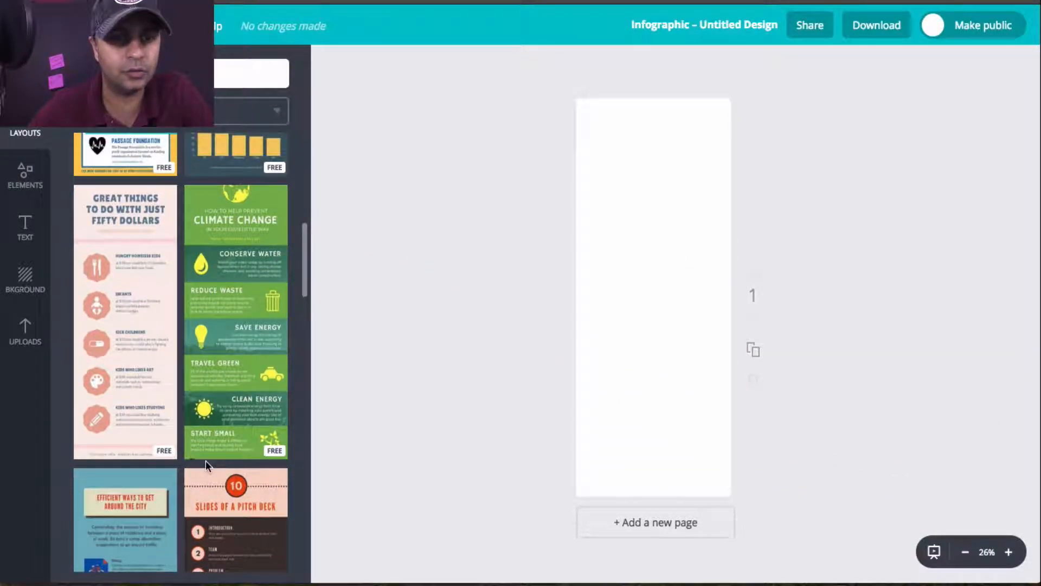
{"action": "scroll", "coordinate": [233, 299], "scroll_direction": "down", "scroll_amount": 5}
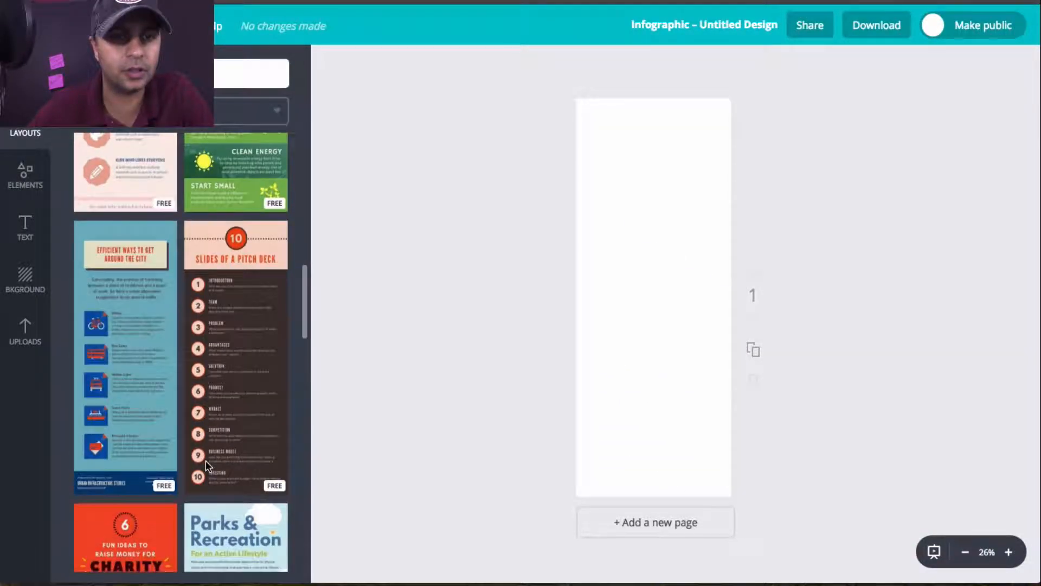
{"action": "left_click", "coordinate": [228, 267]}
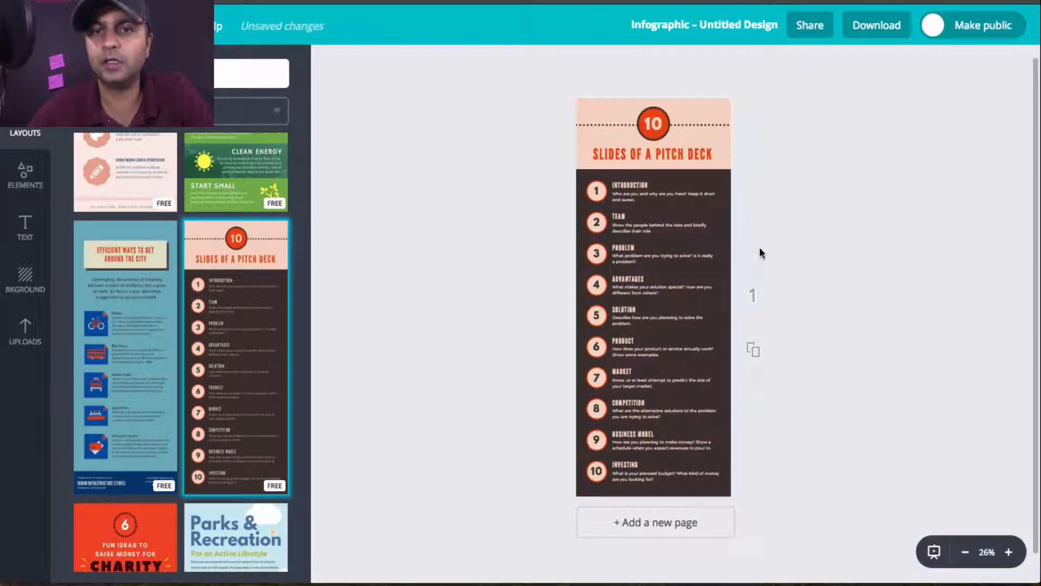
Step: Examine the infographic at 75% zoom and open its title text for editing
{"action": "left_click", "coordinate": [1008, 552]}
{"action": "left_click", "coordinate": [1009, 553]}
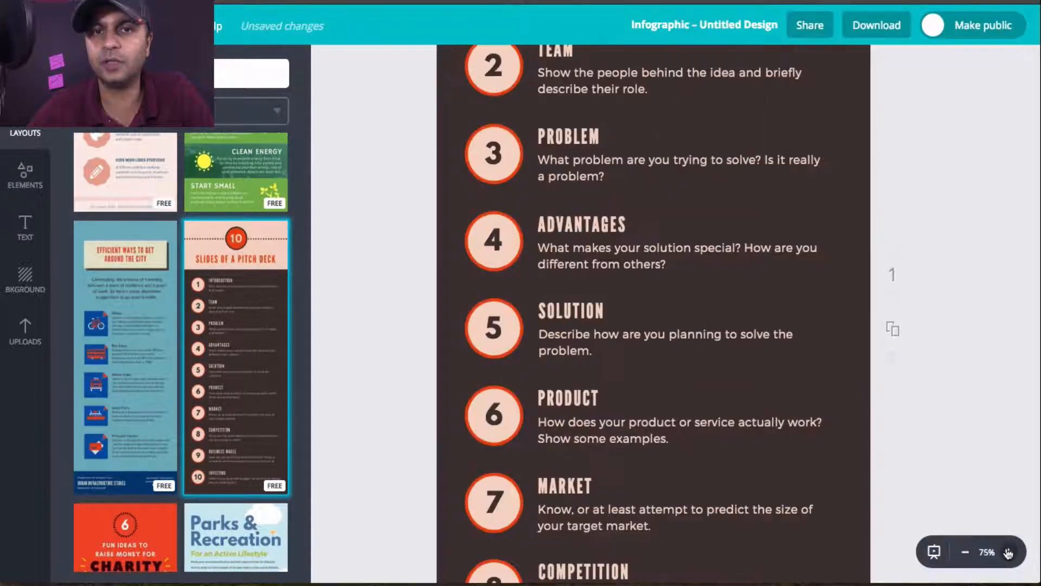
{"action": "scroll", "coordinate": [948, 316], "scroll_direction": "up", "scroll_amount": 6}
{"action": "scroll", "coordinate": [948, 315], "scroll_direction": "up", "scroll_amount": 1}
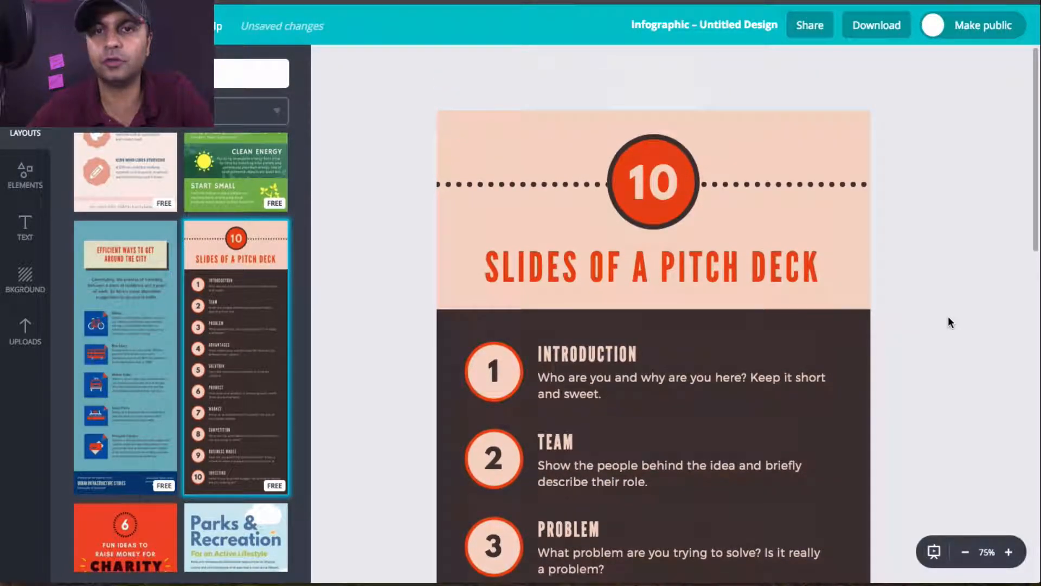
{"action": "scroll", "coordinate": [948, 315], "scroll_direction": "down", "scroll_amount": 2}
{"action": "scroll", "coordinate": [948, 316], "scroll_direction": "up", "scroll_amount": 1}
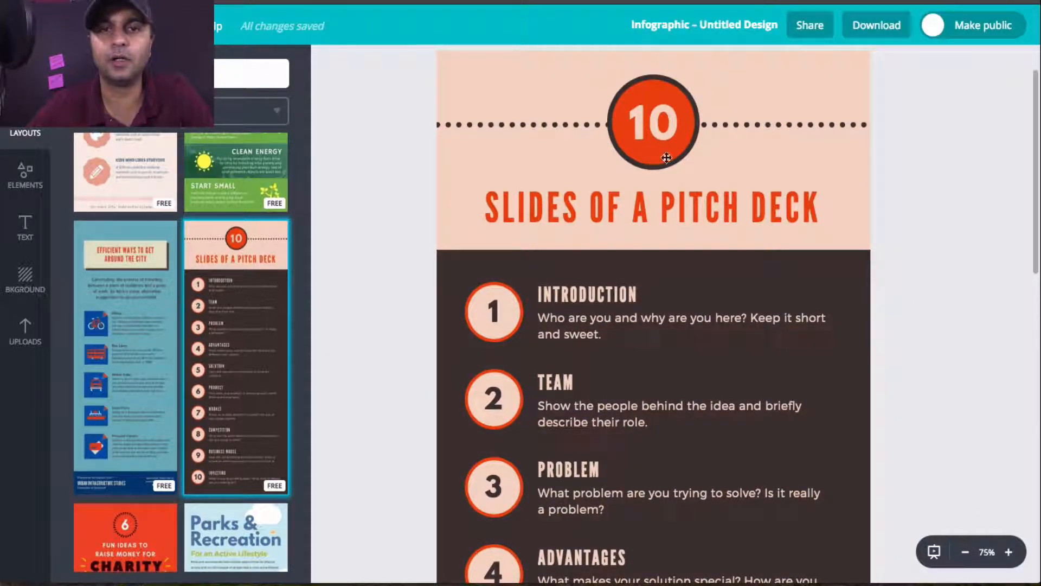
{"action": "left_click", "coordinate": [649, 193]}
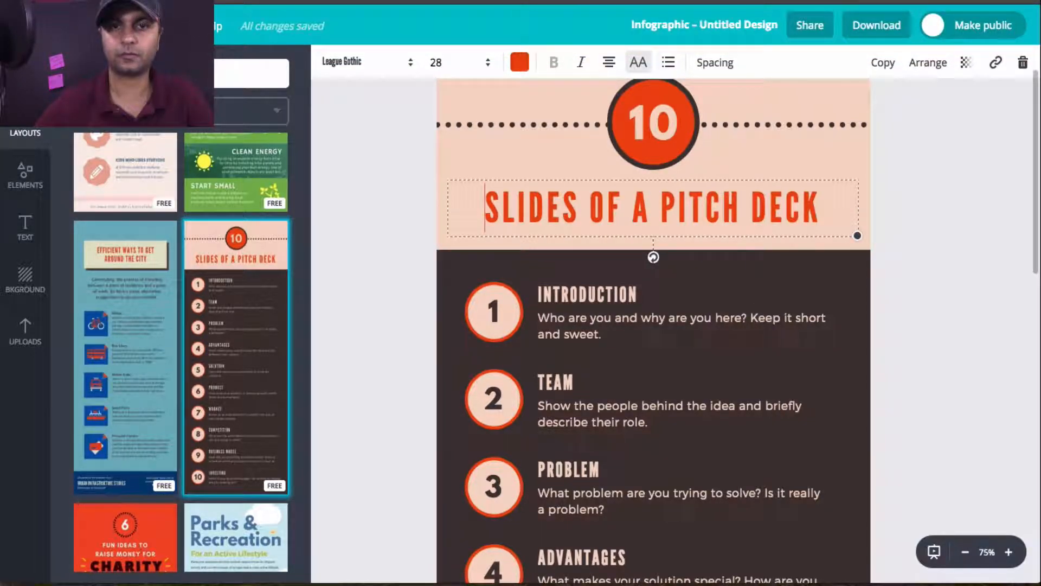
Step: Recolor the infographic's header background to the custom blue 3771f9
{"action": "left_click", "coordinate": [769, 132]}
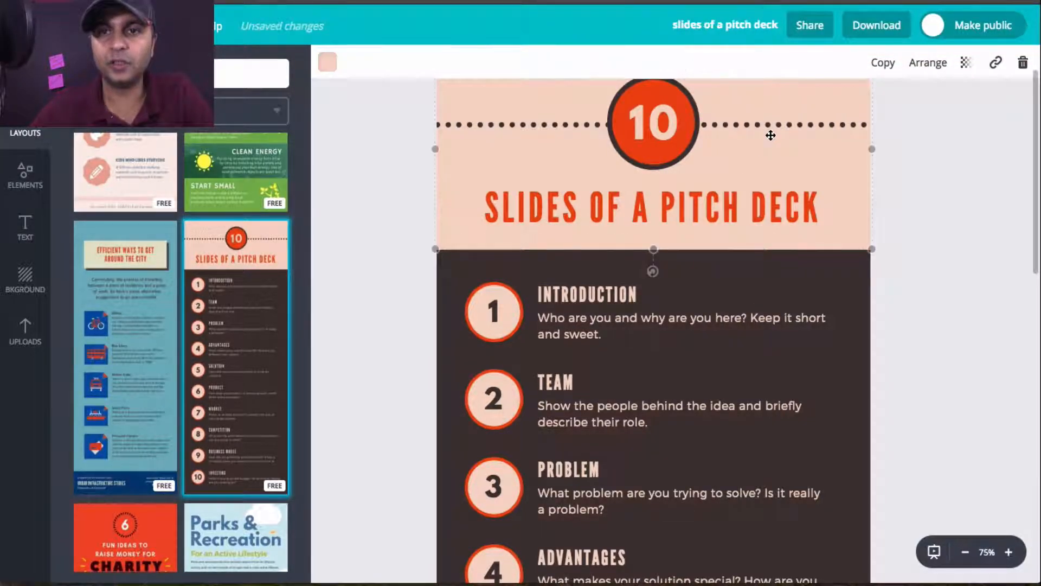
{"action": "scroll", "coordinate": [873, 195], "scroll_direction": "up", "scroll_amount": 1}
{"action": "scroll", "coordinate": [877, 200], "scroll_direction": "up", "scroll_amount": 1}
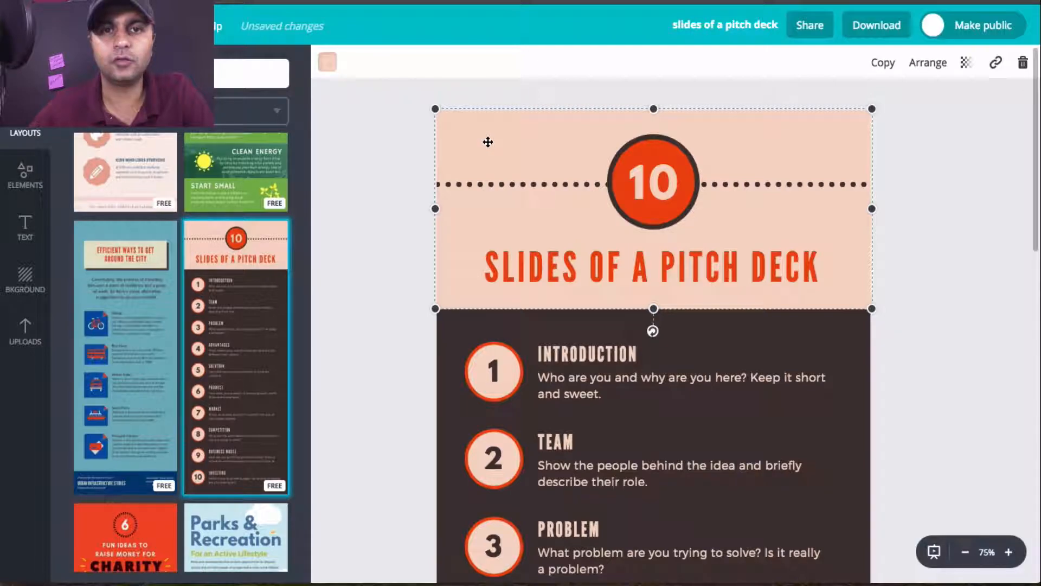
{"action": "left_click", "coordinate": [330, 64]}
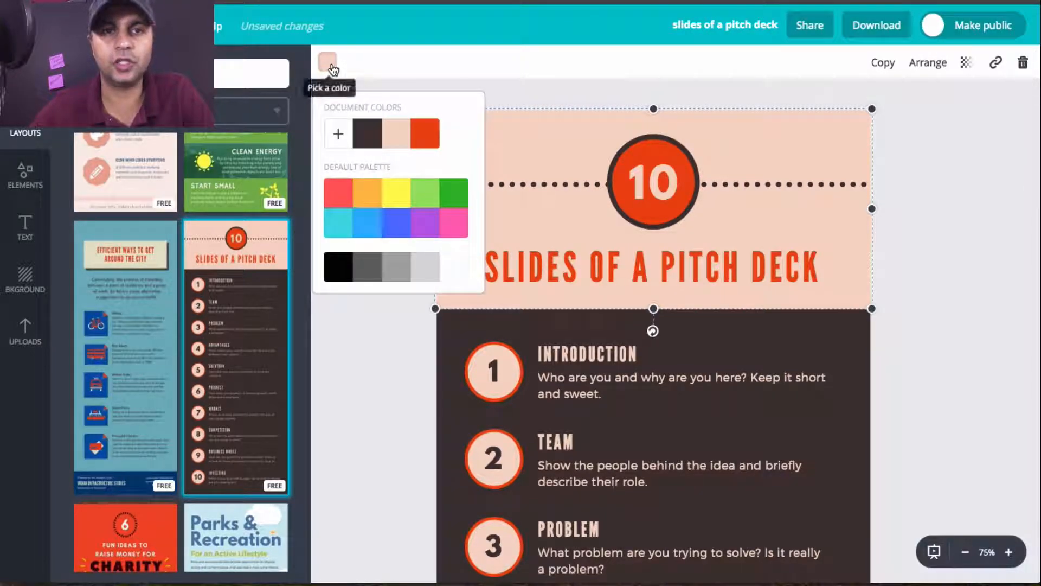
{"action": "left_click", "coordinate": [337, 135]}
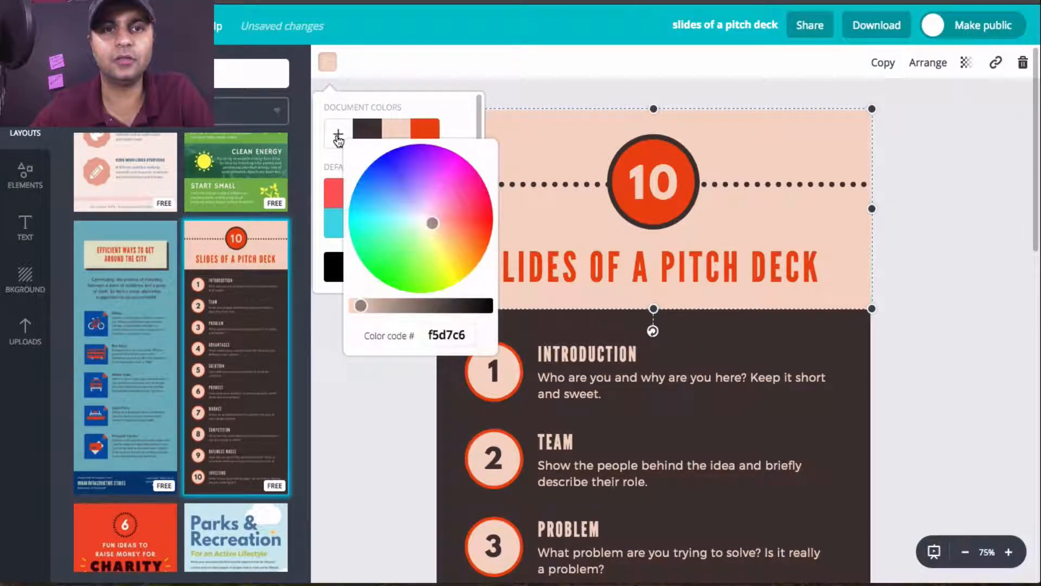
{"action": "left_click", "coordinate": [457, 336]}
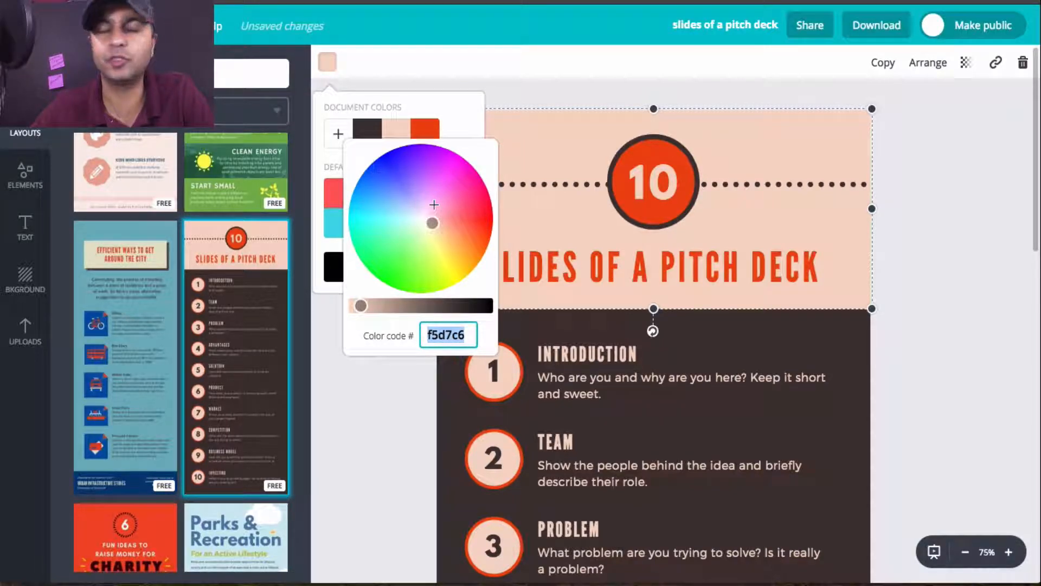
{"action": "left_click_drag", "start_coordinate": [433, 223], "coordinate": [383, 184]}
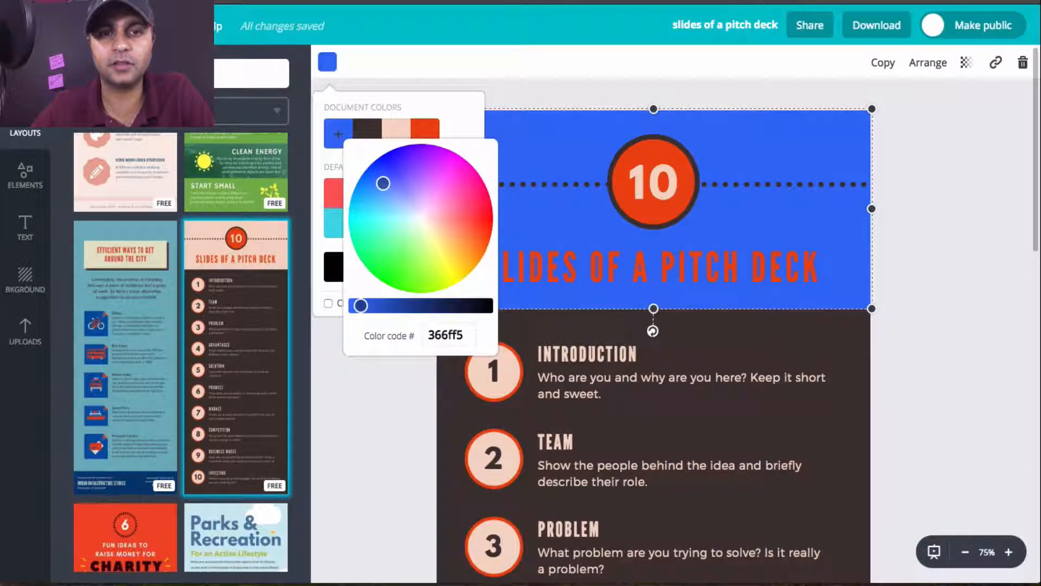
{"action": "left_click_drag", "start_coordinate": [367, 302], "coordinate": [358, 305]}
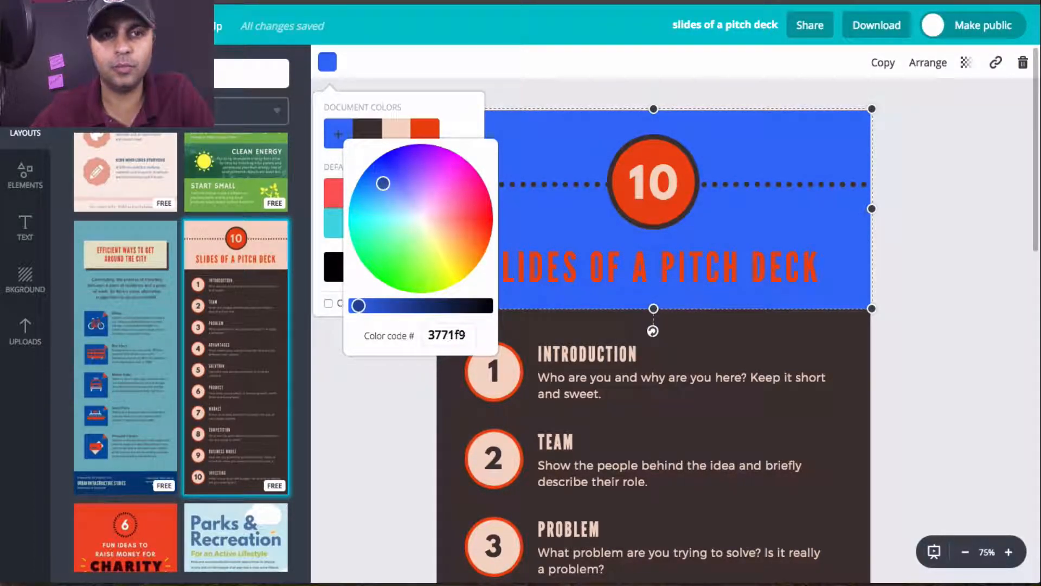
{"action": "left_click", "coordinate": [513, 80]}
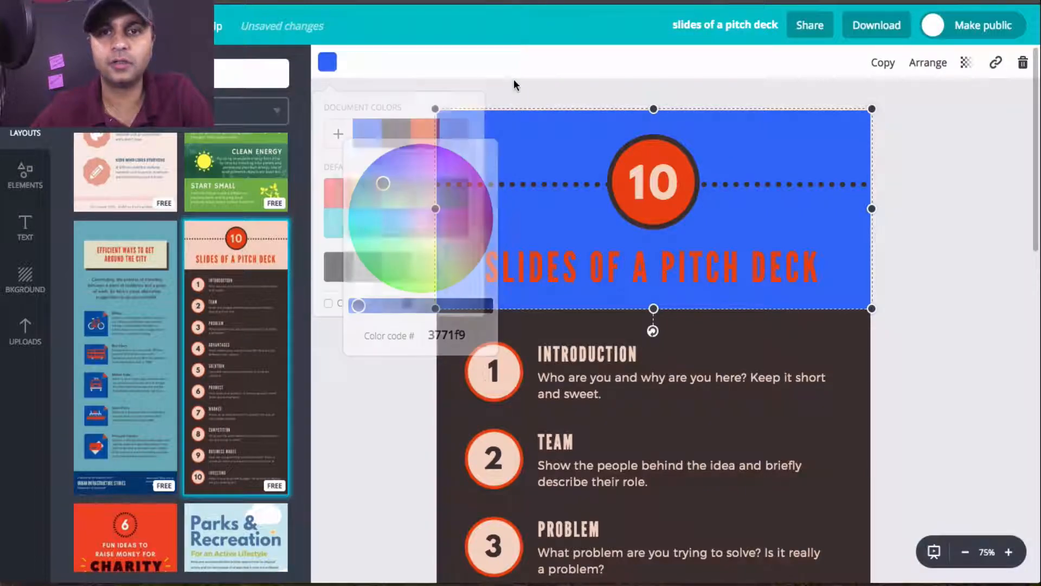
Step: Change the "Slides of a Pitch Deck" title text color to white
{"action": "left_click", "coordinate": [665, 254]}
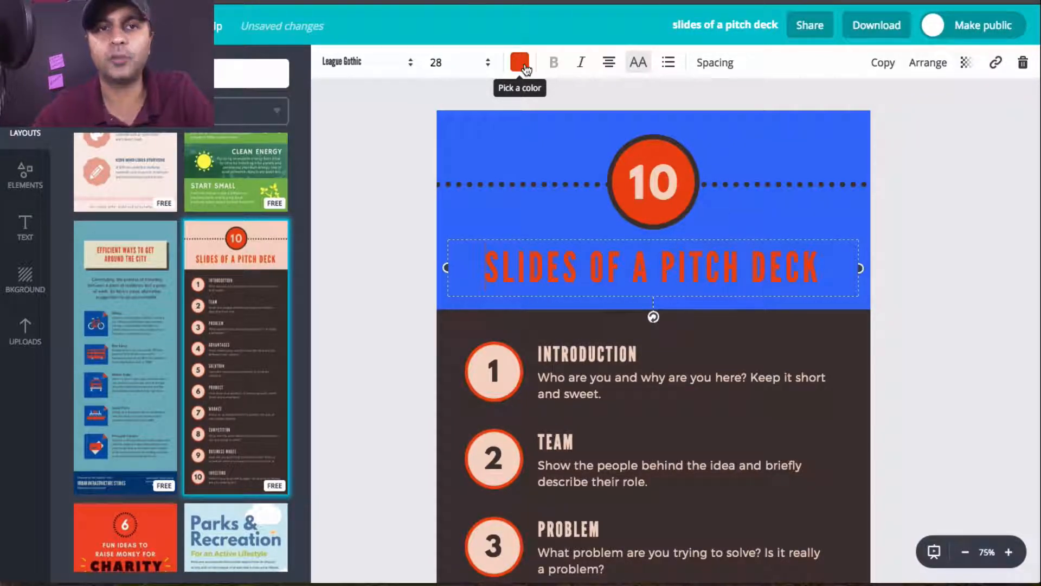
{"action": "left_click", "coordinate": [535, 139]}
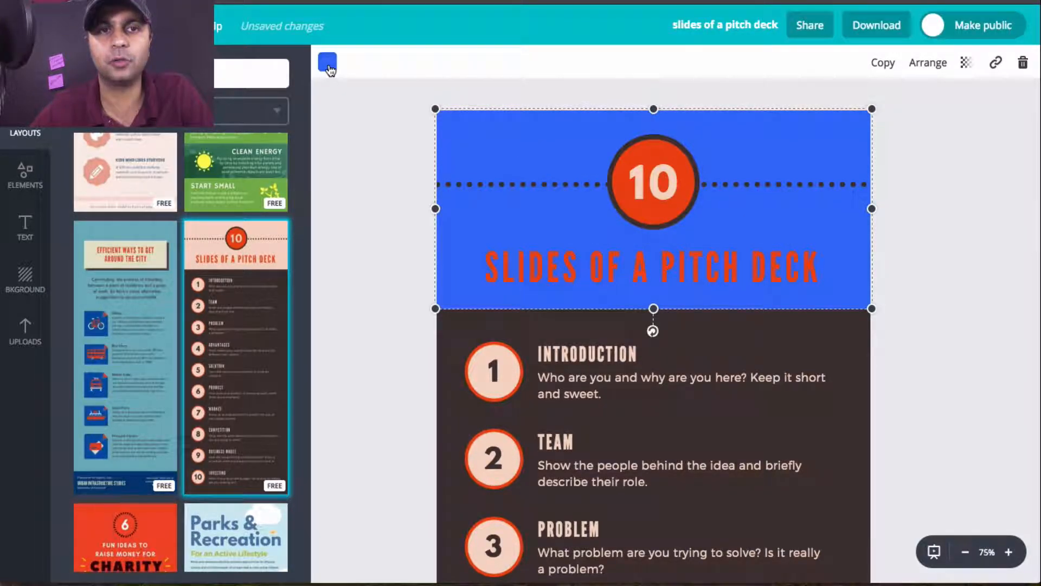
{"action": "left_click", "coordinate": [632, 264]}
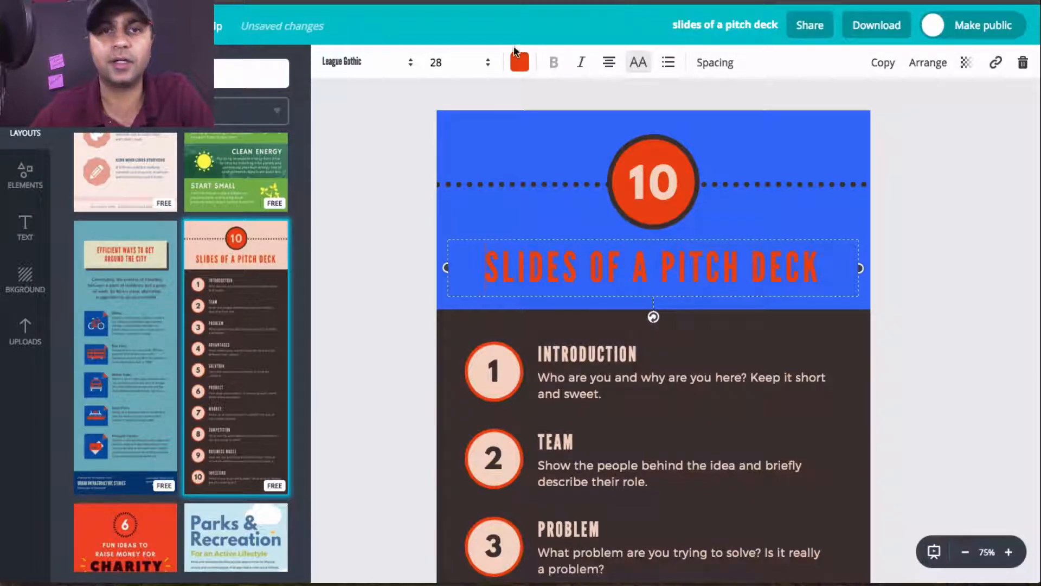
{"action": "left_click", "coordinate": [521, 64]}
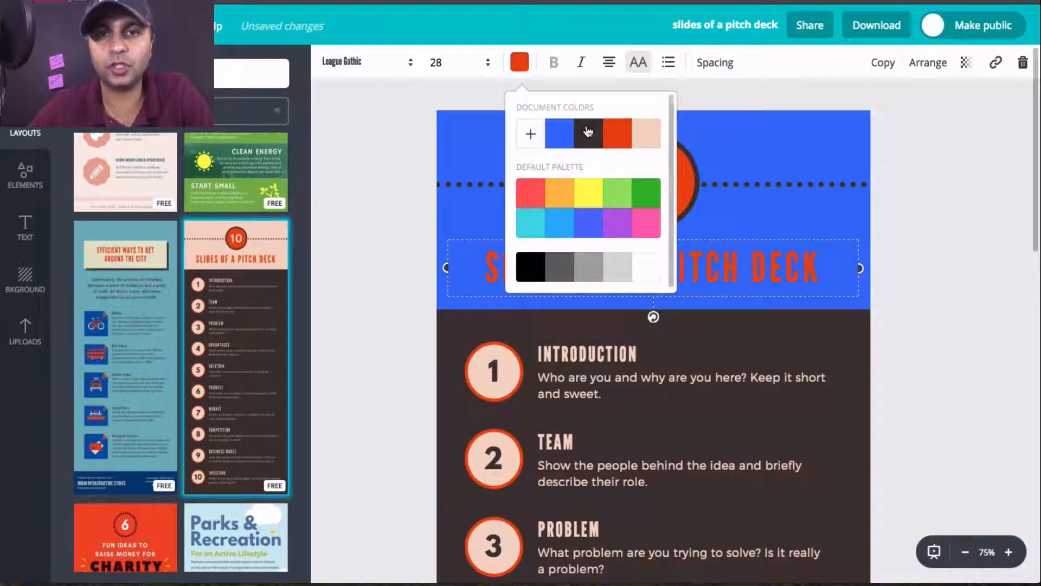
{"action": "scroll", "coordinate": [605, 154], "scroll_direction": "down", "scroll_amount": 1}
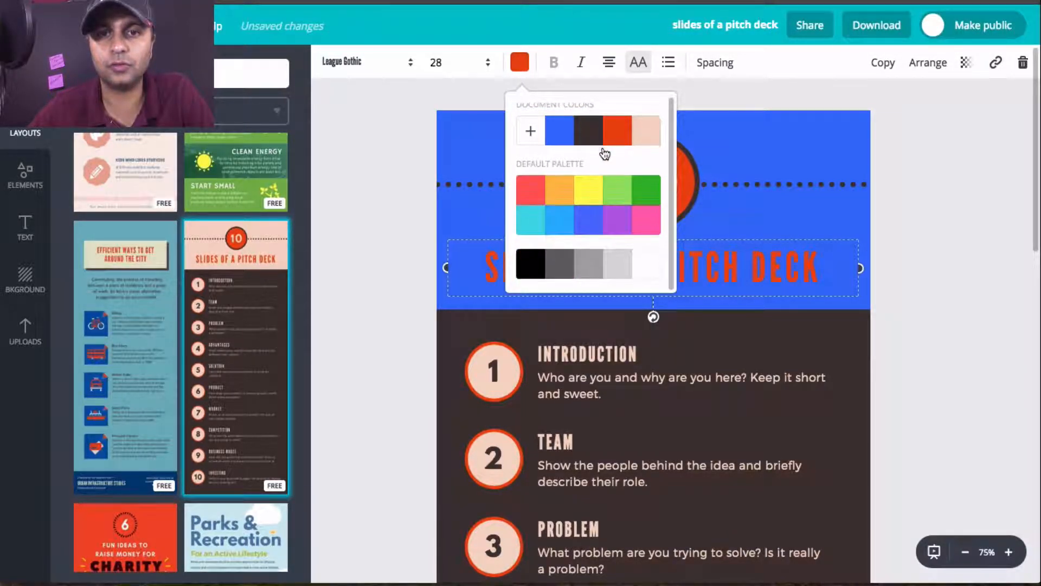
{"action": "left_click", "coordinate": [646, 266]}
{"action": "left_click", "coordinate": [767, 212]}
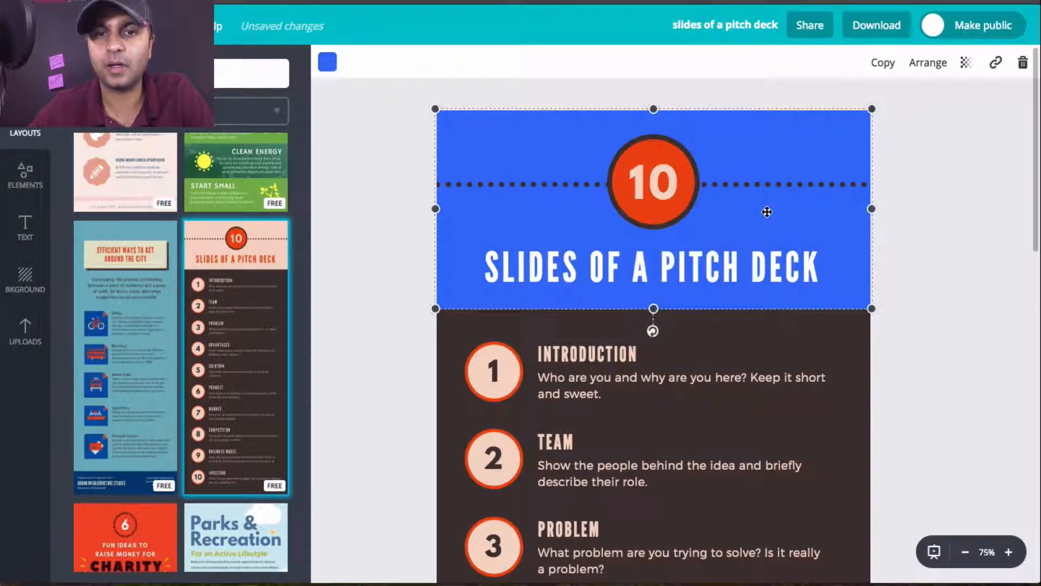
Step: Try light grey on the title text, then return it to white
{"action": "left_click", "coordinate": [626, 264]}
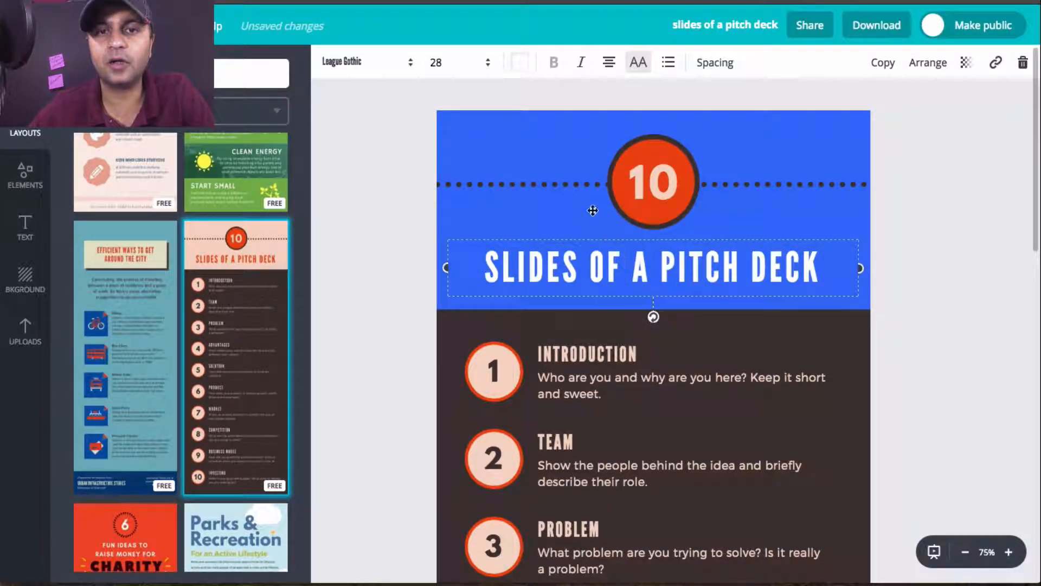
{"action": "left_click", "coordinate": [520, 63]}
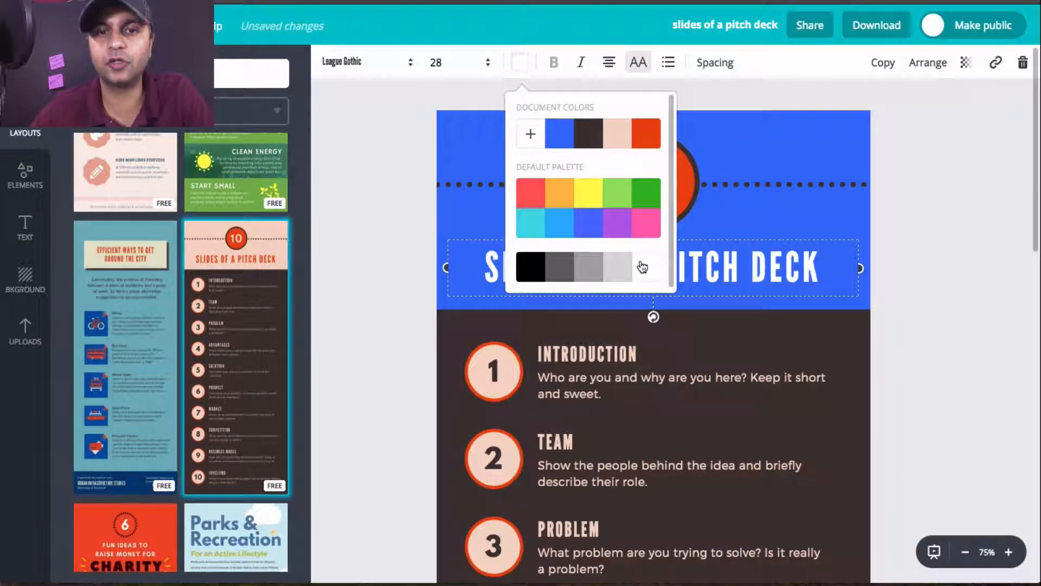
{"action": "left_click", "coordinate": [617, 269]}
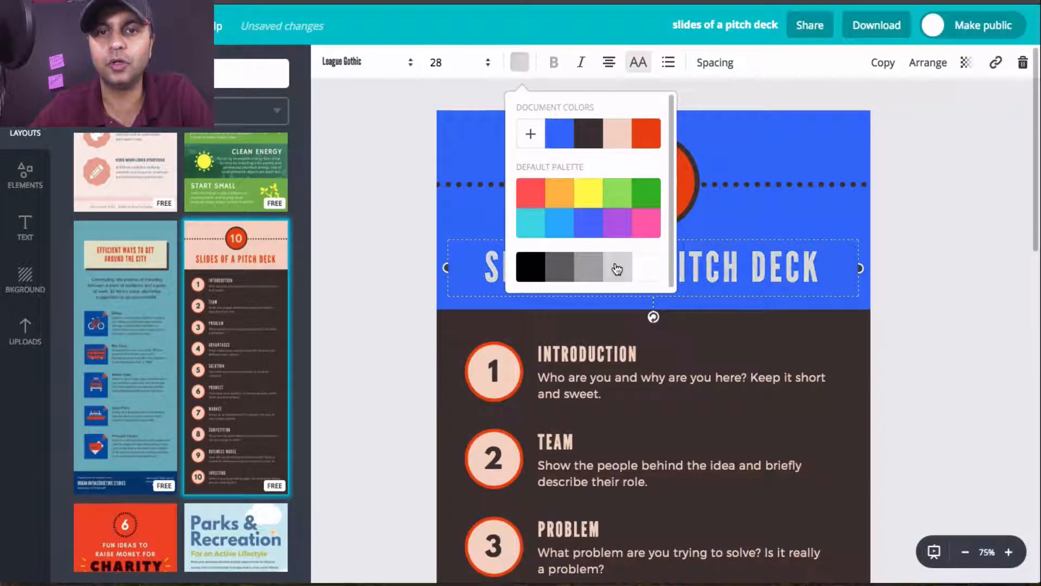
{"action": "left_click", "coordinate": [650, 269]}
{"action": "scroll", "coordinate": [650, 269], "scroll_direction": "down", "scroll_amount": 1}
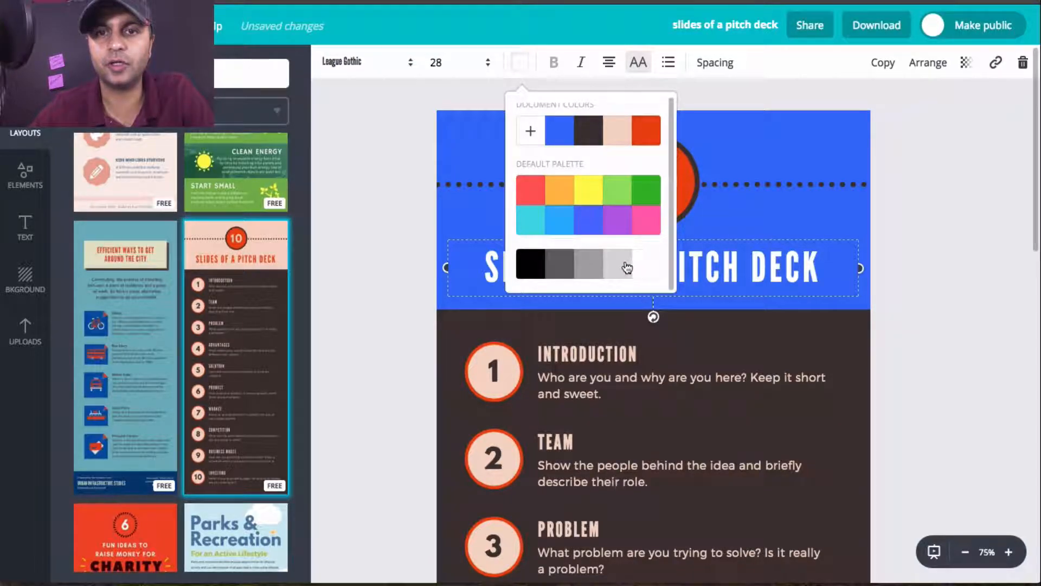
{"action": "left_click", "coordinate": [739, 210]}
{"action": "left_click", "coordinate": [739, 210]}
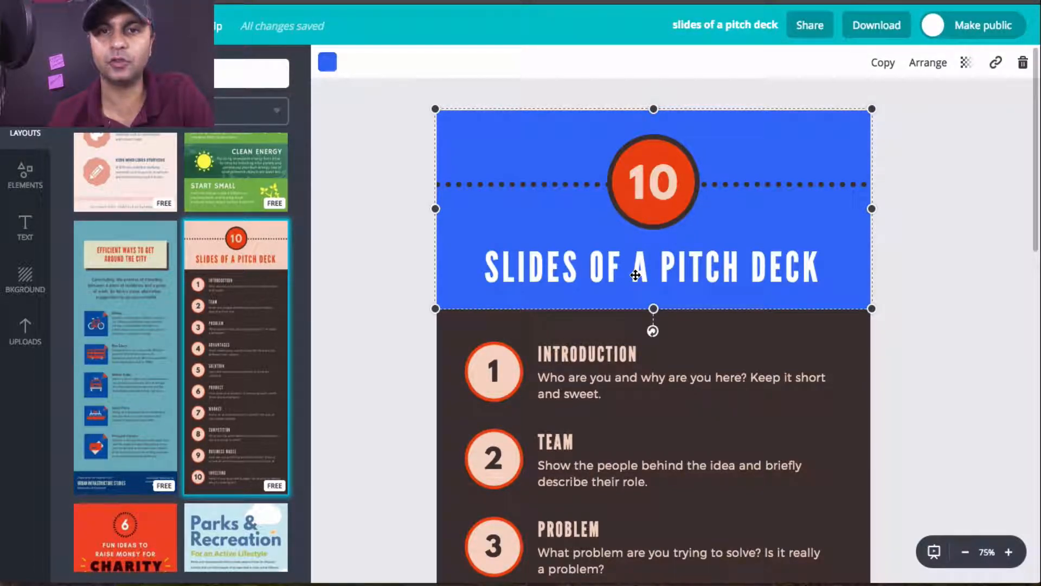
Step: Fill the circle behind the number 10 in the header with black, after trying white as an alternative
{"action": "scroll", "coordinate": [635, 275], "scroll_direction": "down", "scroll_amount": 8}
{"action": "scroll", "coordinate": [636, 275], "scroll_direction": "up", "scroll_amount": 8}
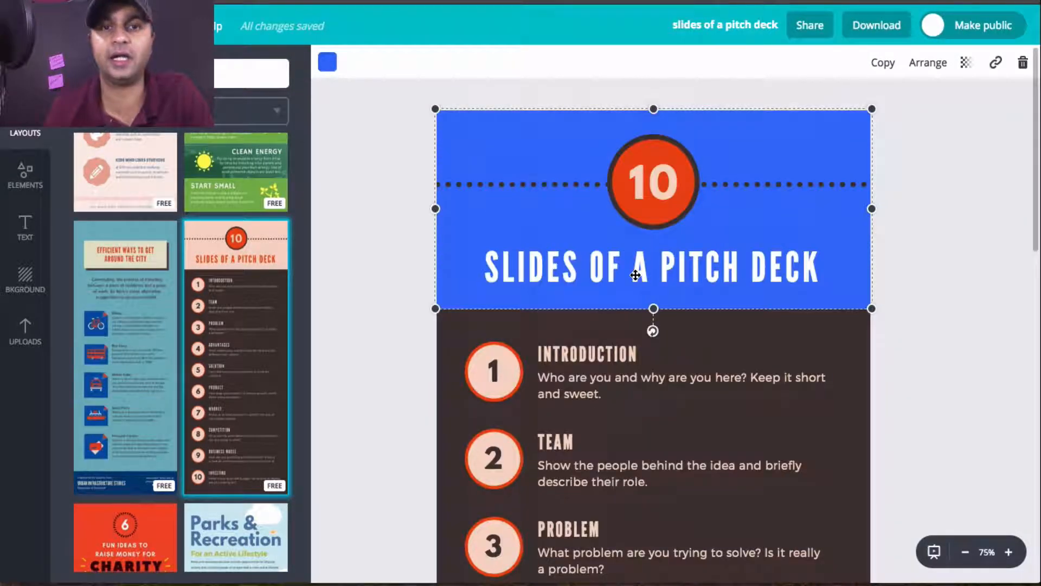
{"action": "left_click", "coordinate": [688, 177]}
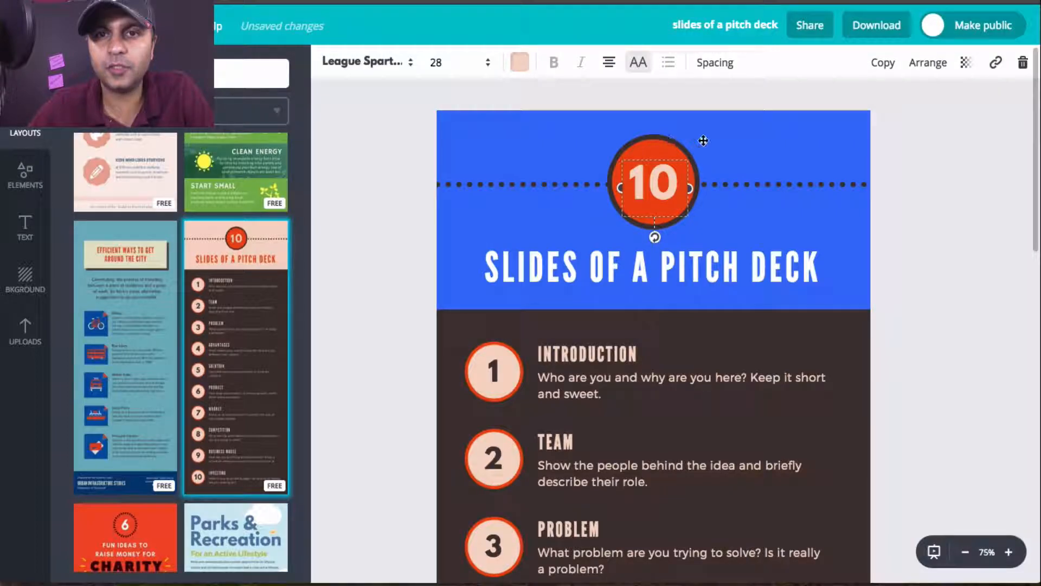
{"action": "left_click", "coordinate": [733, 140]}
{"action": "left_click", "coordinate": [677, 152]}
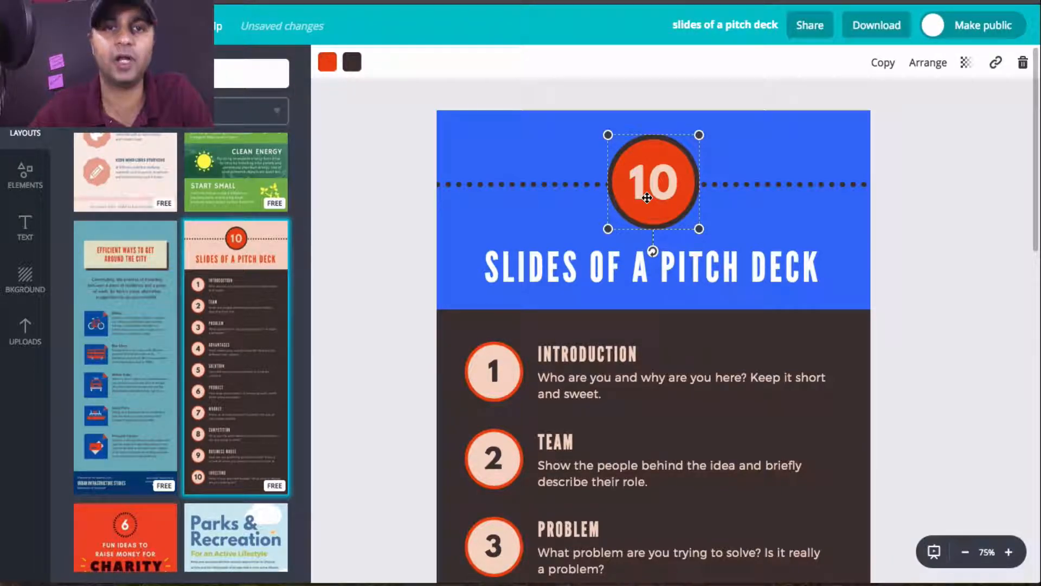
{"action": "left_click", "coordinate": [332, 61]}
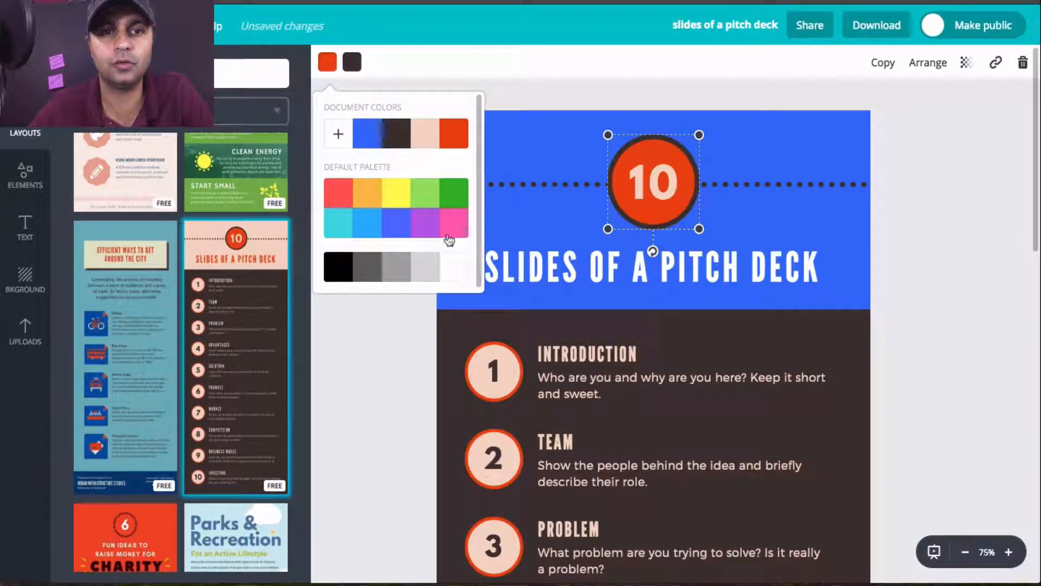
{"action": "left_click", "coordinate": [335, 270]}
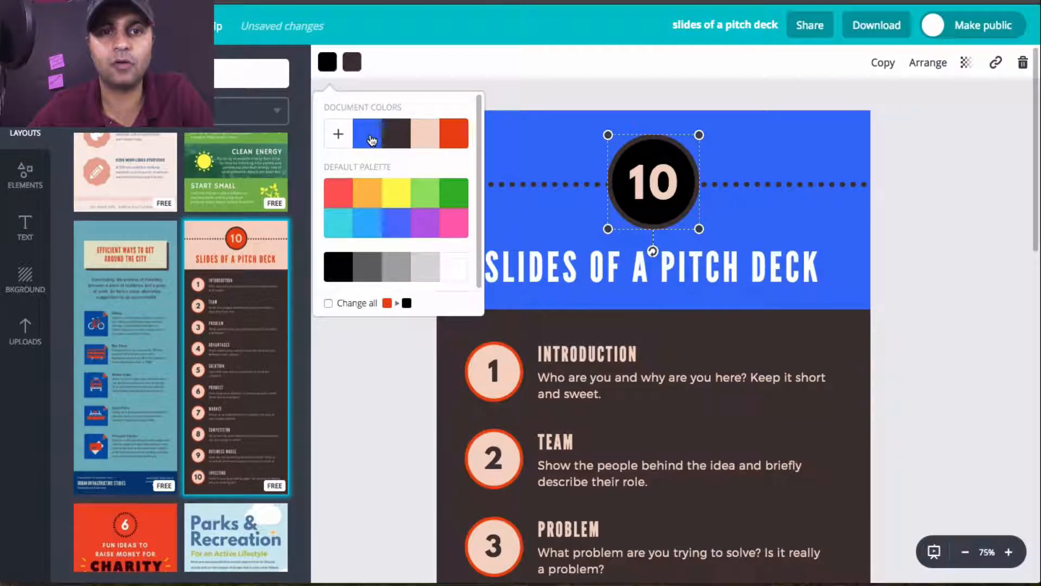
{"action": "left_click", "coordinate": [455, 266]}
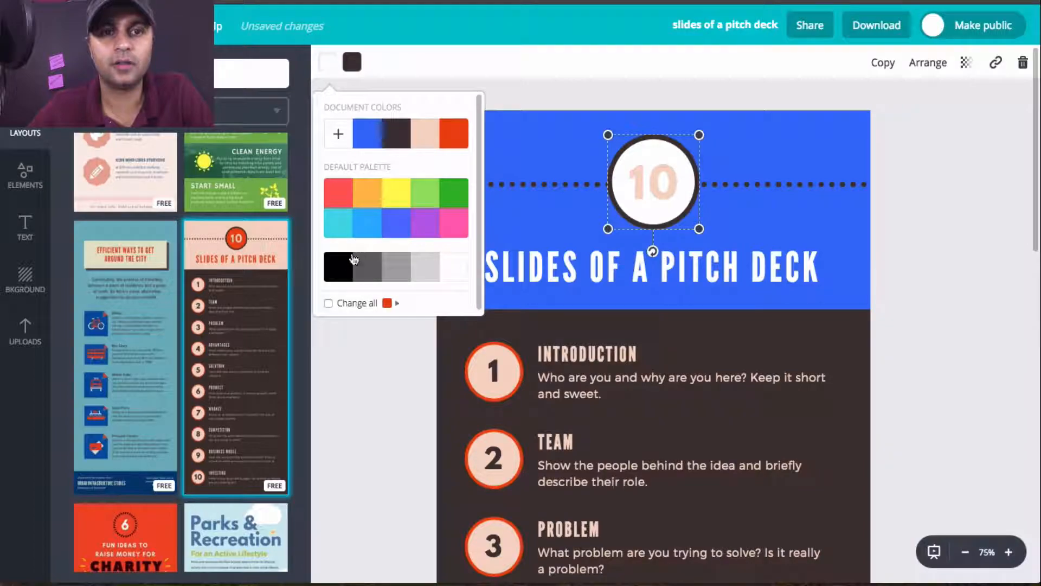
{"action": "left_click", "coordinate": [347, 266]}
Step: Set the outline color of the header circle around the 10 to white
{"action": "left_click", "coordinate": [352, 62]}
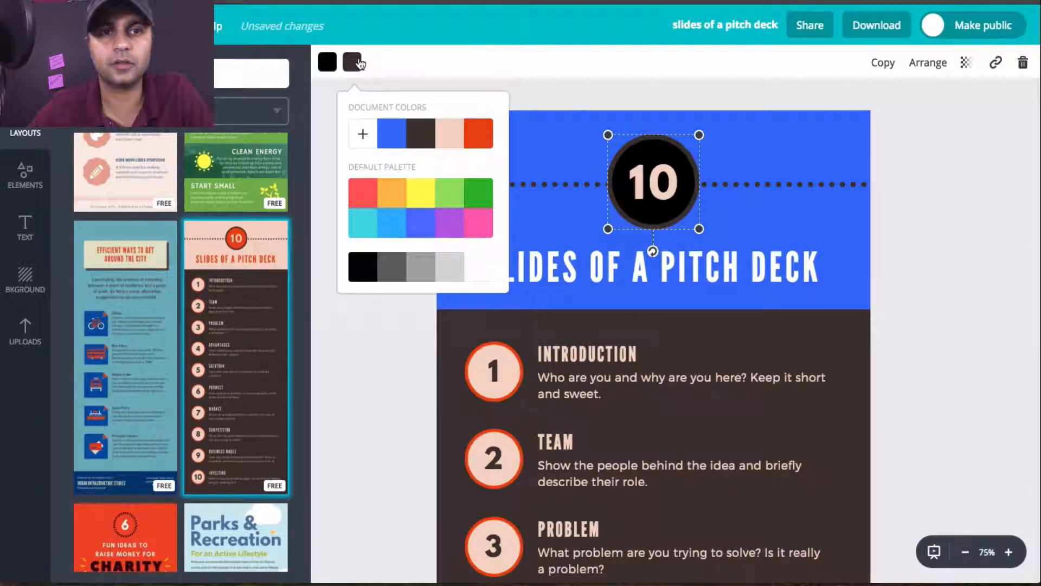
{"action": "left_click", "coordinate": [477, 264]}
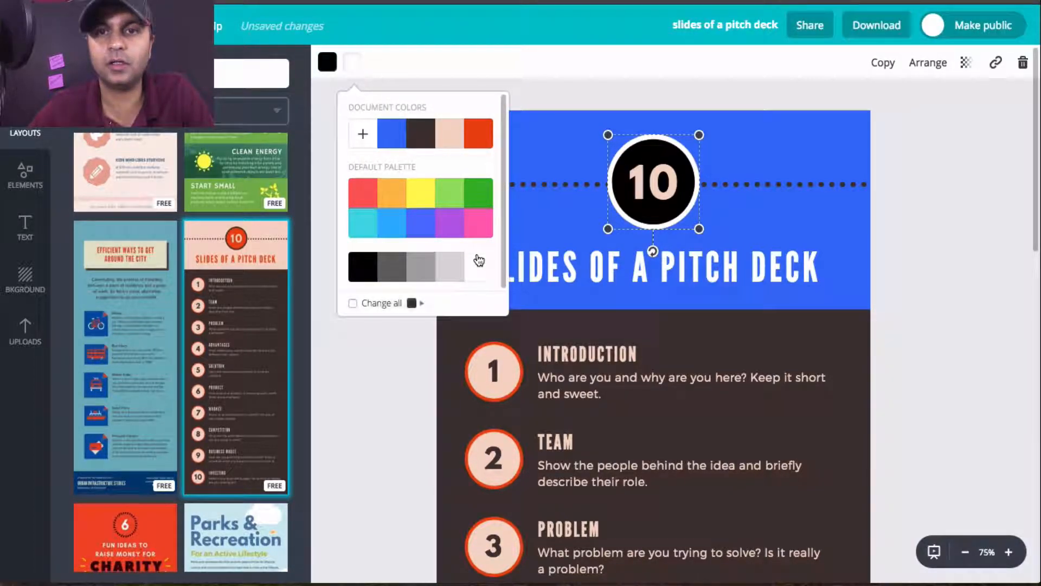
{"action": "left_click", "coordinate": [839, 200]}
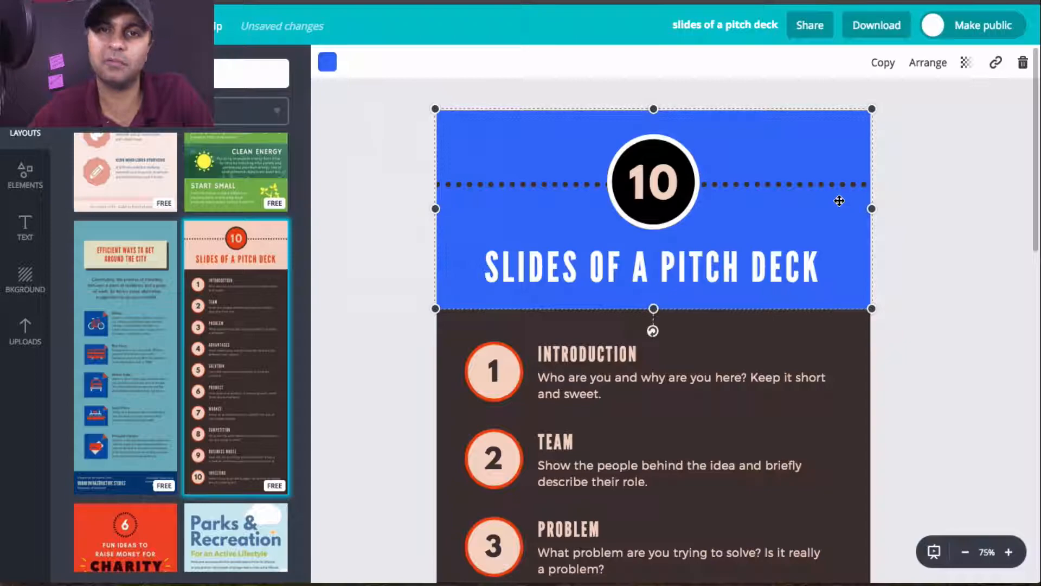
Step: Try the default palette's light red on the header number 10, test changing all matching colors, and revert that global change
{"action": "left_click", "coordinate": [627, 187]}
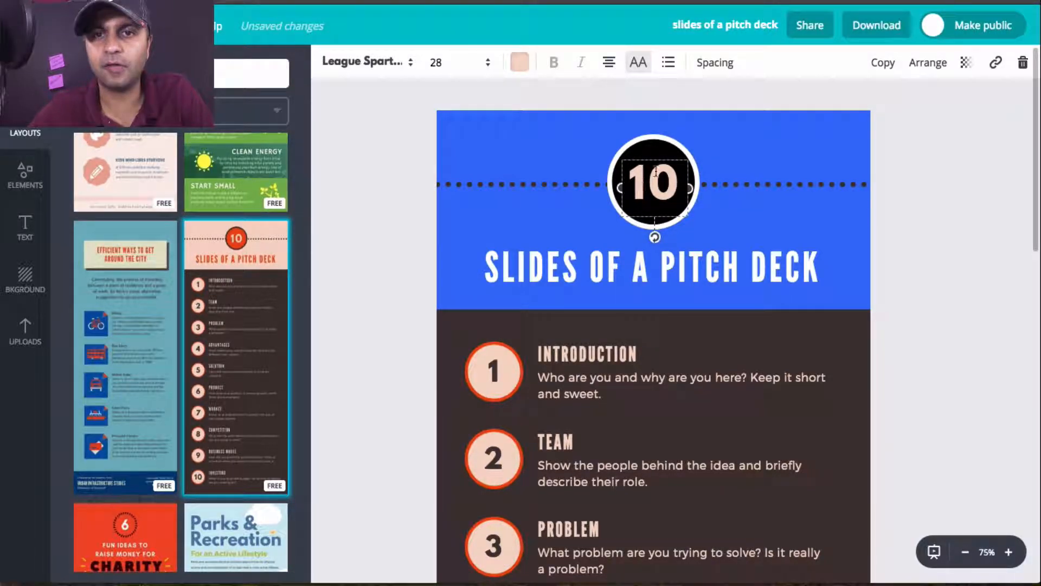
{"action": "left_click", "coordinate": [522, 66]}
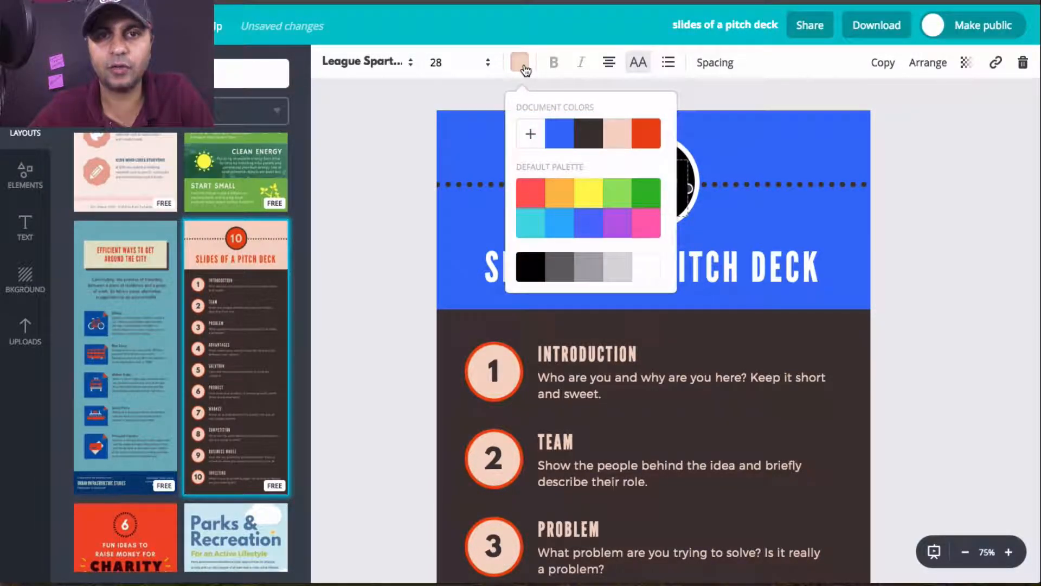
{"action": "scroll", "coordinate": [550, 221], "scroll_direction": "down", "scroll_amount": 1}
{"action": "scroll", "coordinate": [585, 157], "scroll_direction": "up", "scroll_amount": 1}
{"action": "left_click", "coordinate": [537, 195]}
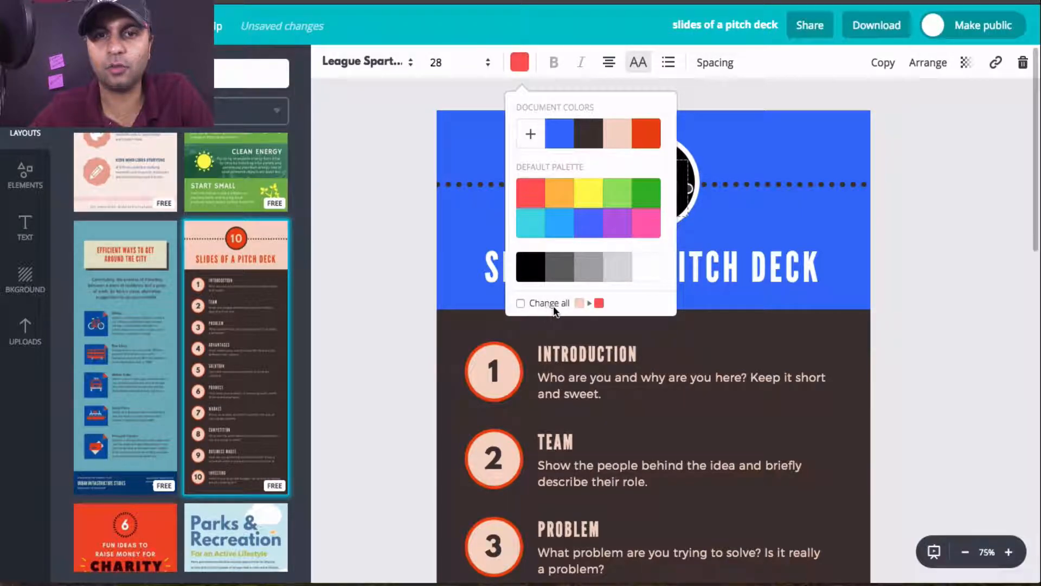
{"action": "left_click", "coordinate": [520, 303]}
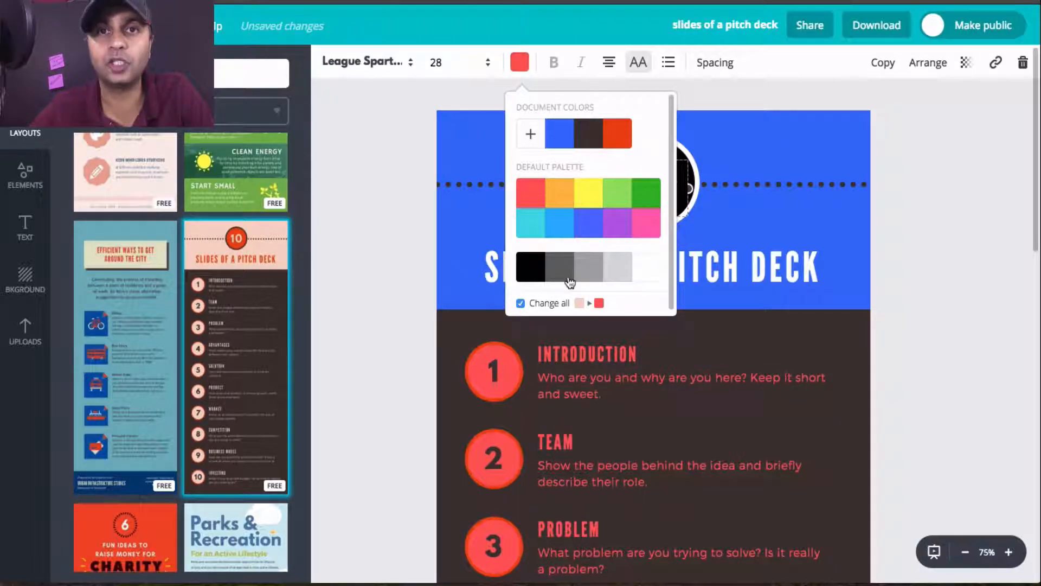
{"action": "left_click", "coordinate": [545, 304]}
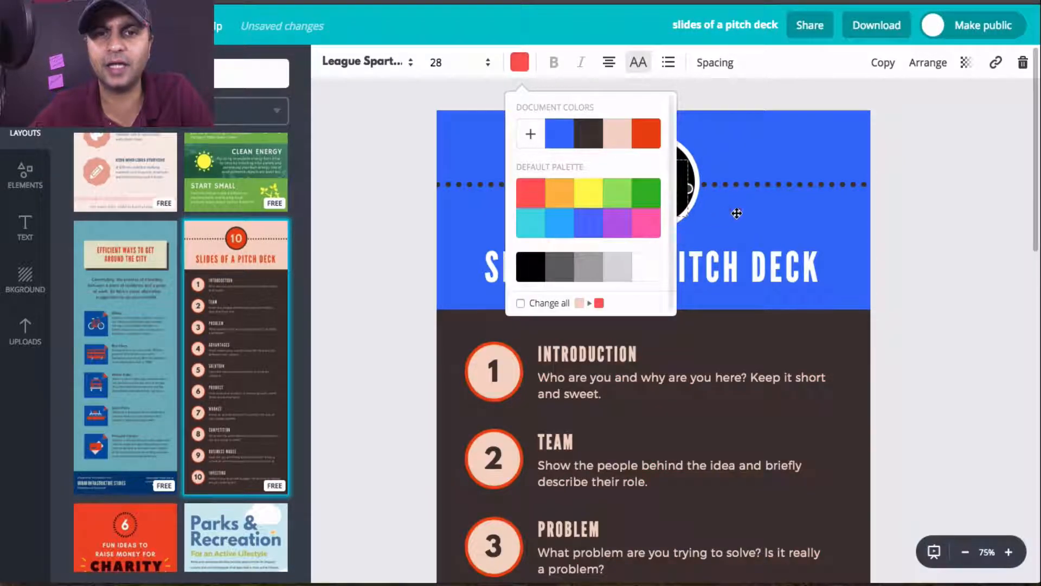
{"action": "left_click", "coordinate": [750, 159]}
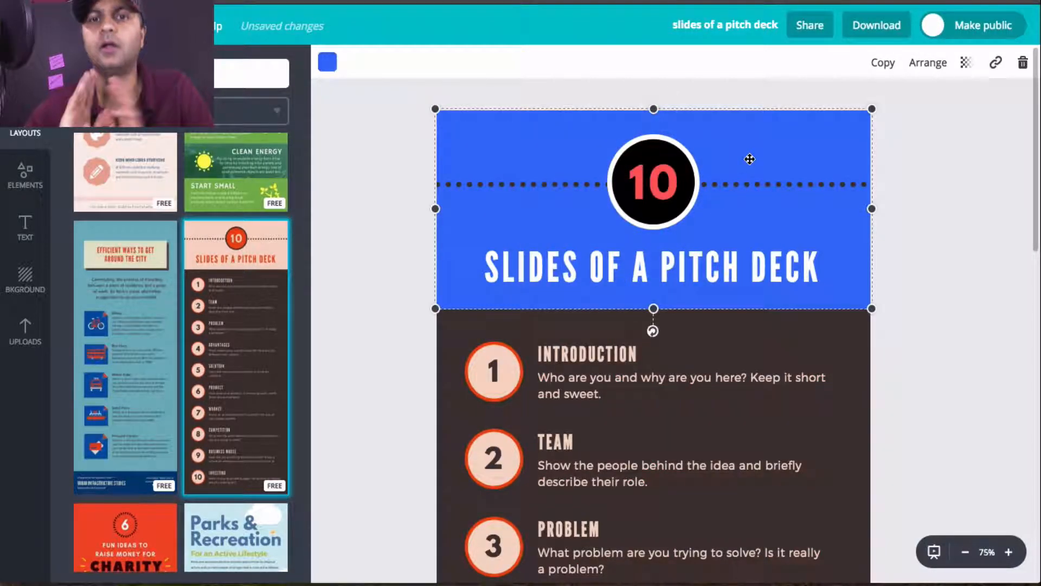
Step: Recolor the header number 10 with a custom bright red from the color wheel
{"action": "left_click", "coordinate": [656, 179]}
{"action": "left_click_drag", "start_coordinate": [631, 182], "coordinate": [657, 179]}
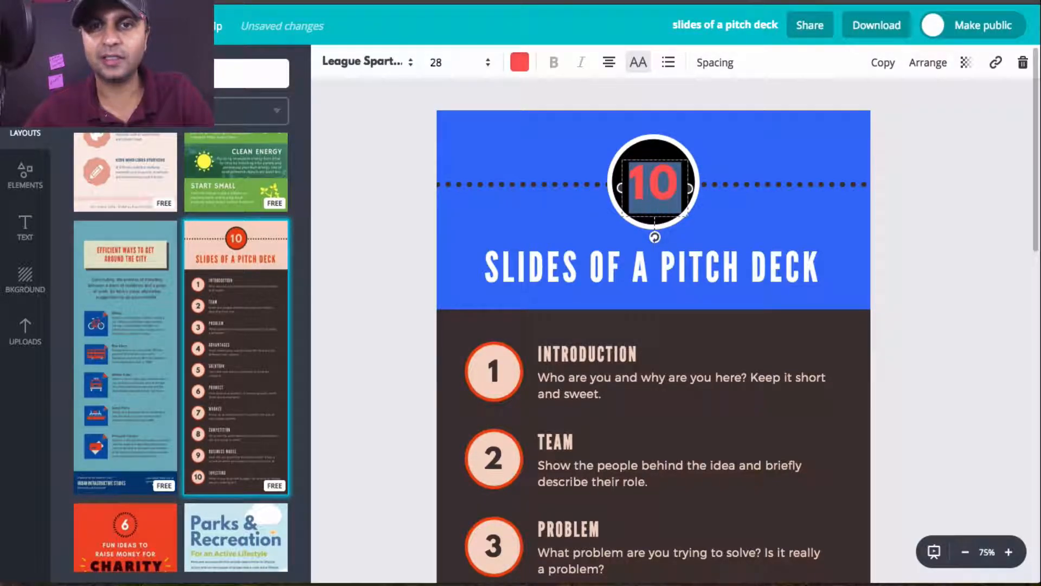
{"action": "left_click", "coordinate": [521, 63]}
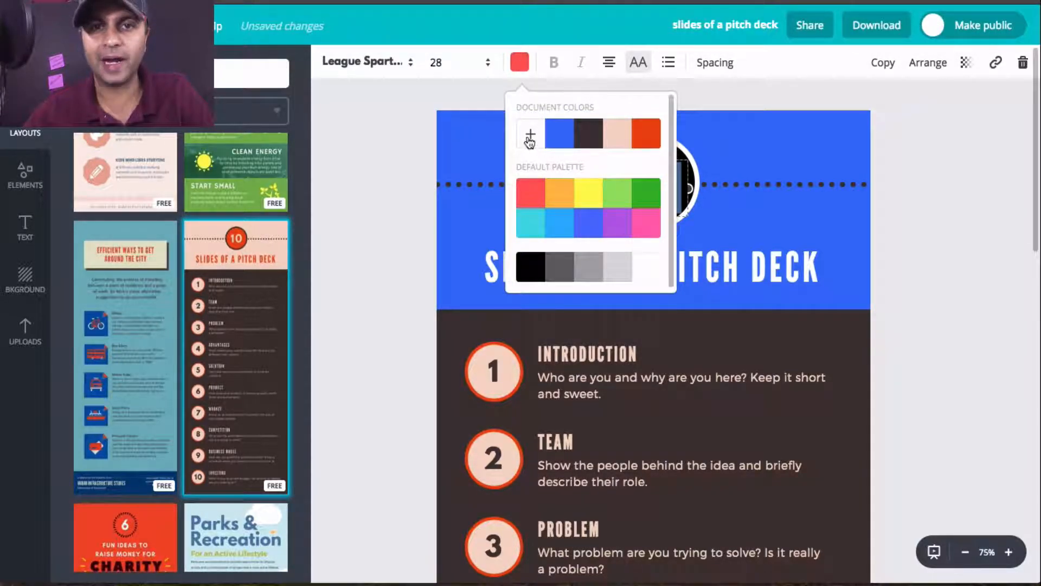
{"action": "left_click", "coordinate": [530, 134]}
{"action": "left_click_drag", "start_coordinate": [654, 219], "coordinate": [698, 223]}
{"action": "left_click", "coordinate": [699, 223]}
{"action": "left_click", "coordinate": [756, 220]}
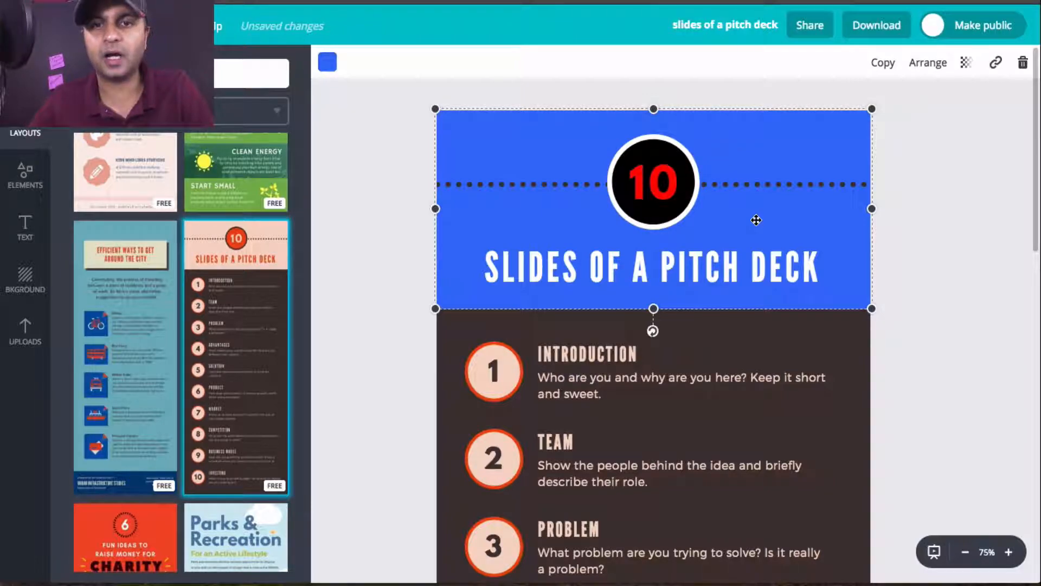
Step: Select the dotted line running across the header behind the circle
{"action": "left_click", "coordinate": [776, 180]}
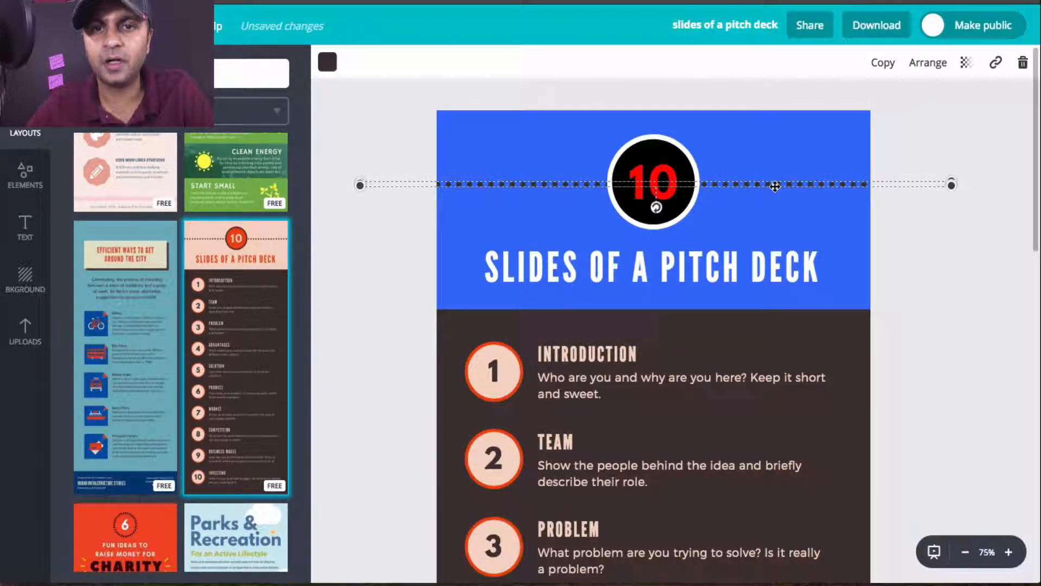
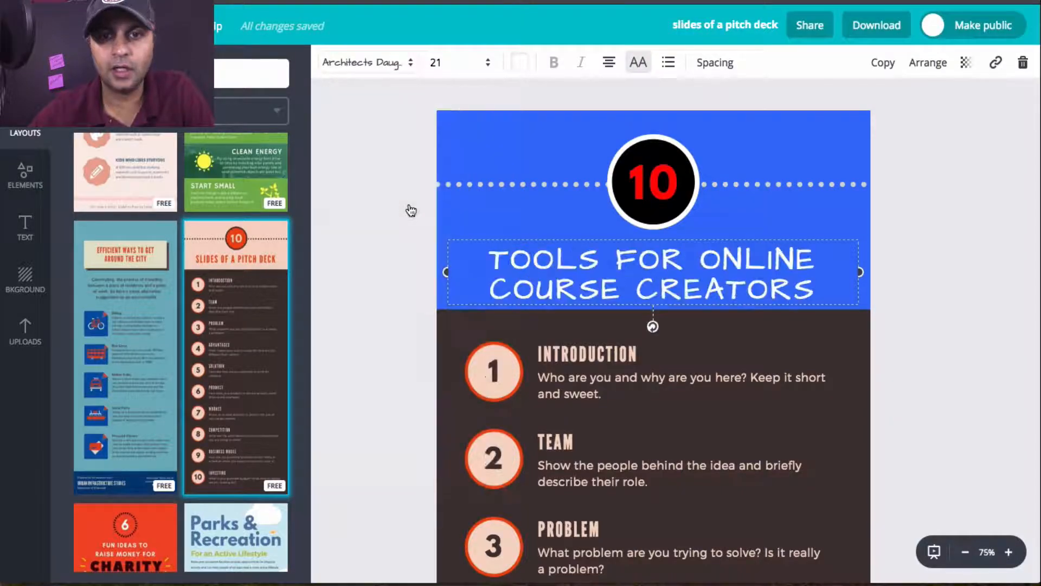
Step: Try the Arvo font and the Archivo Narrow font on the header title "Tools for Online Course Creators"
{"action": "left_click", "coordinate": [400, 75]}
{"action": "scroll", "coordinate": [414, 269], "scroll_direction": "down", "scroll_amount": 6}
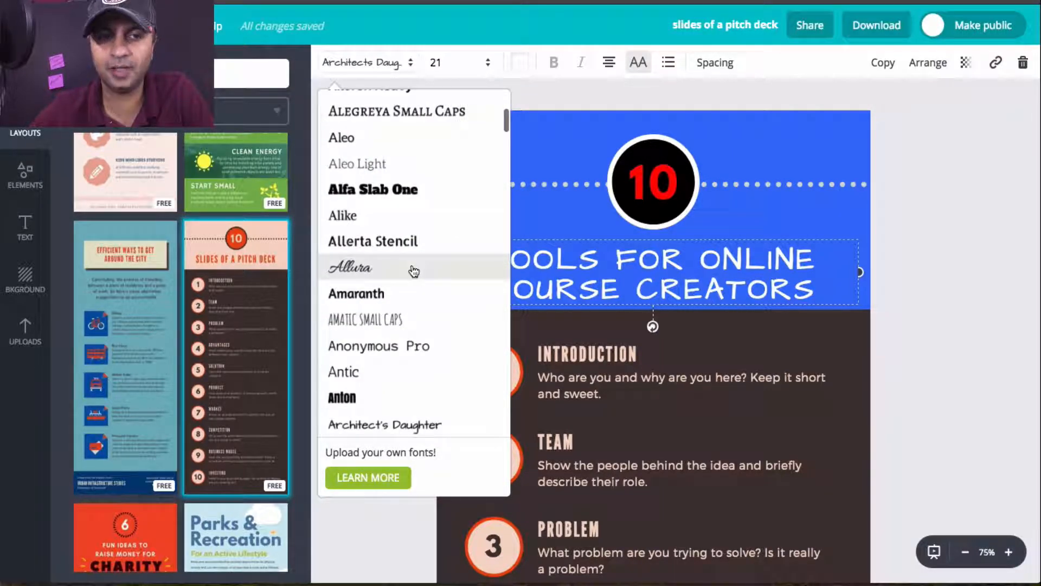
{"action": "scroll", "coordinate": [414, 270], "scroll_direction": "down", "scroll_amount": 4}
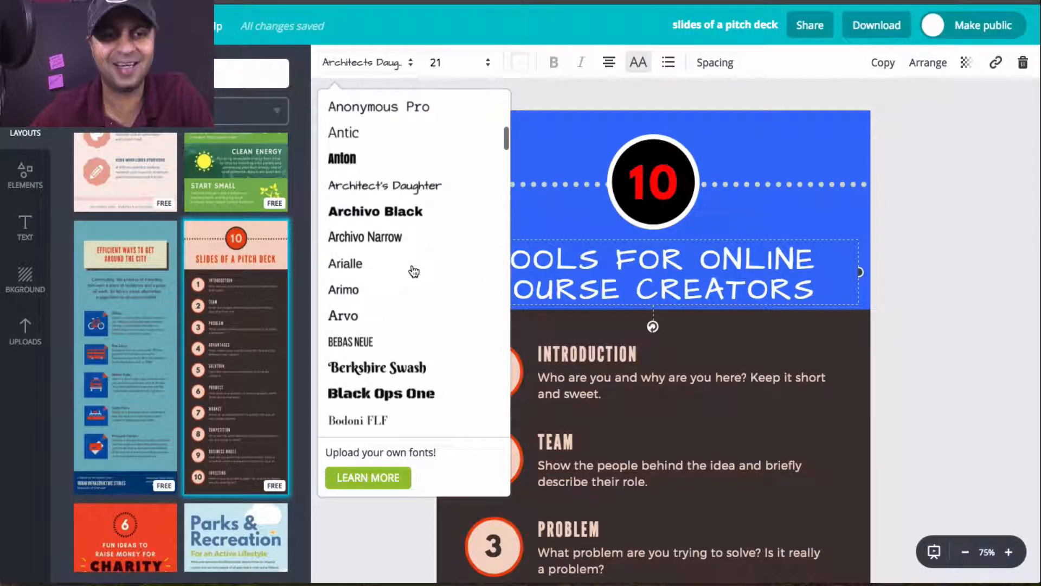
{"action": "left_click", "coordinate": [392, 319]}
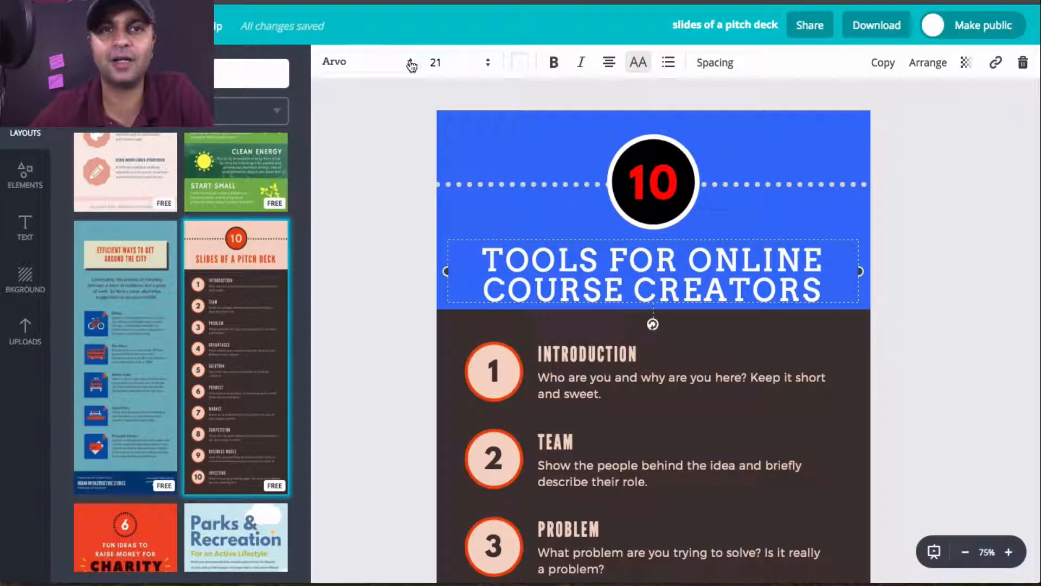
{"action": "left_click", "coordinate": [382, 72]}
{"action": "scroll", "coordinate": [396, 324], "scroll_direction": "down", "scroll_amount": 8}
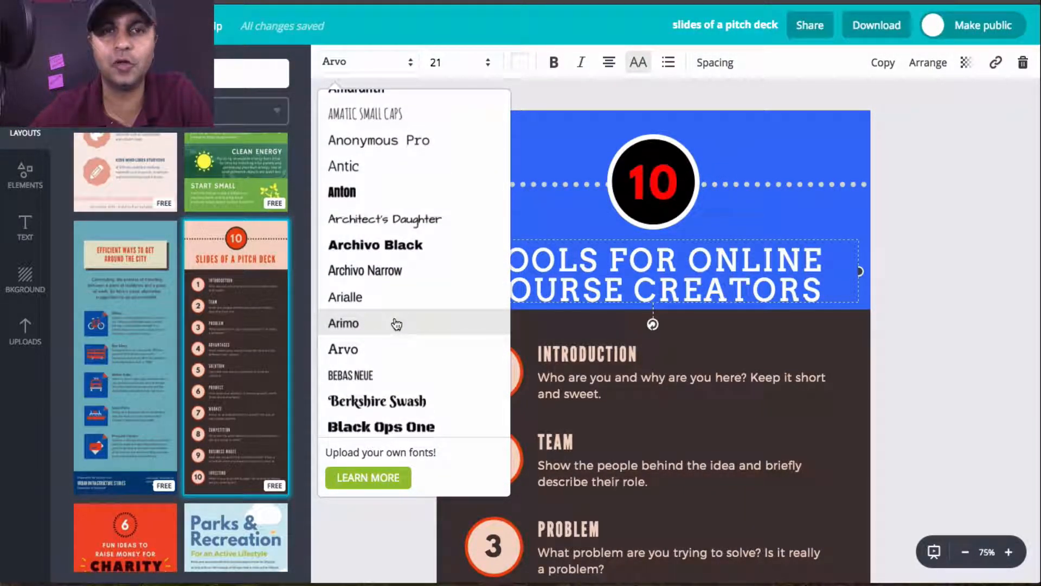
{"action": "left_click", "coordinate": [400, 271]}
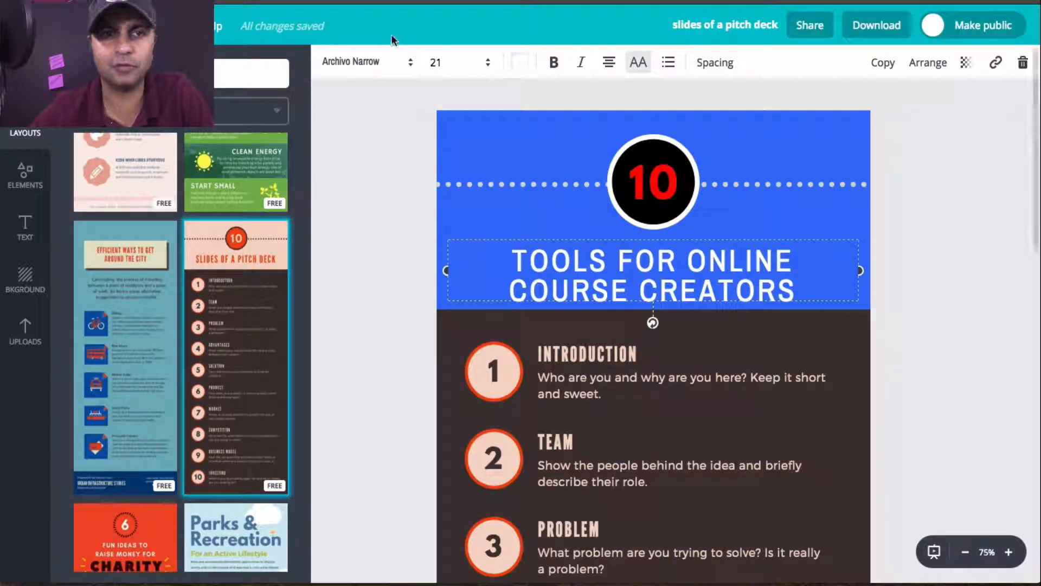
Step: Try the Amaranth and Antic fonts on the header title
{"action": "left_click", "coordinate": [396, 61]}
{"action": "scroll", "coordinate": [420, 326], "scroll_direction": "down", "scroll_amount": 4}
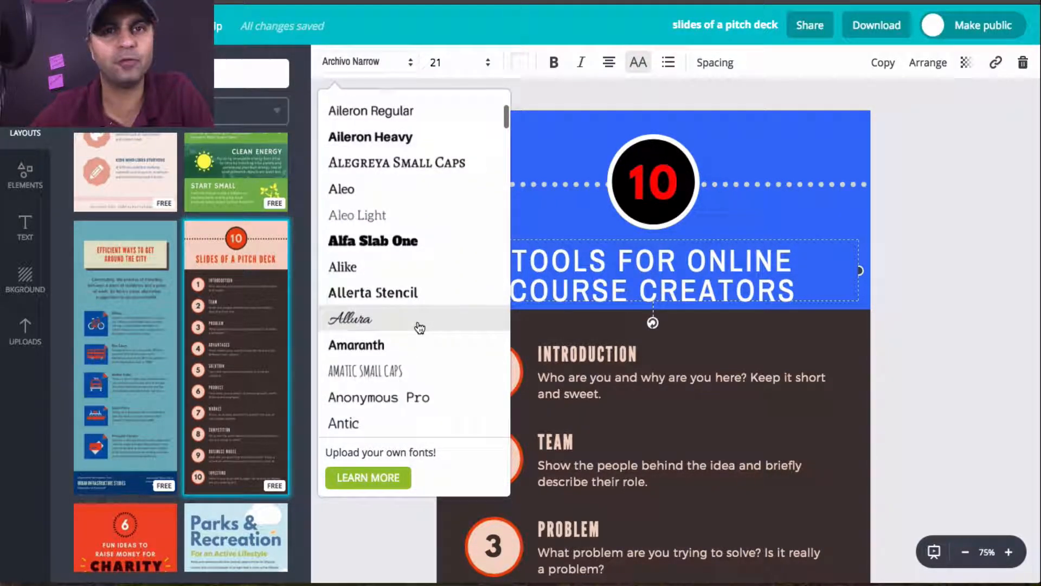
{"action": "scroll", "coordinate": [418, 325], "scroll_direction": "down", "scroll_amount": 3}
{"action": "left_click", "coordinate": [400, 198]}
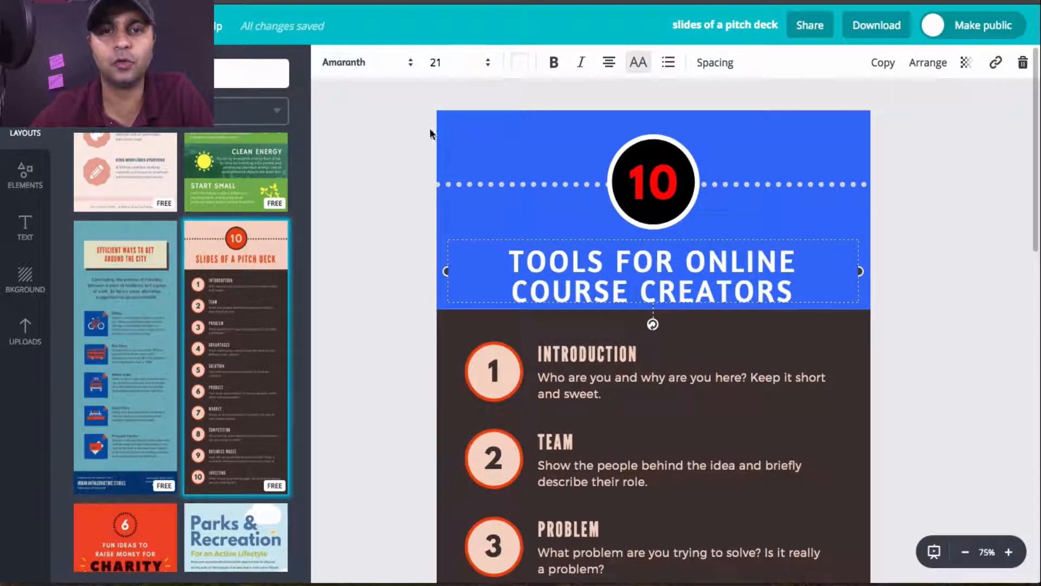
{"action": "left_click", "coordinate": [390, 63]}
{"action": "scroll", "coordinate": [418, 282], "scroll_direction": "down", "scroll_amount": 5}
{"action": "scroll", "coordinate": [418, 286], "scroll_direction": "down", "scroll_amount": 3}
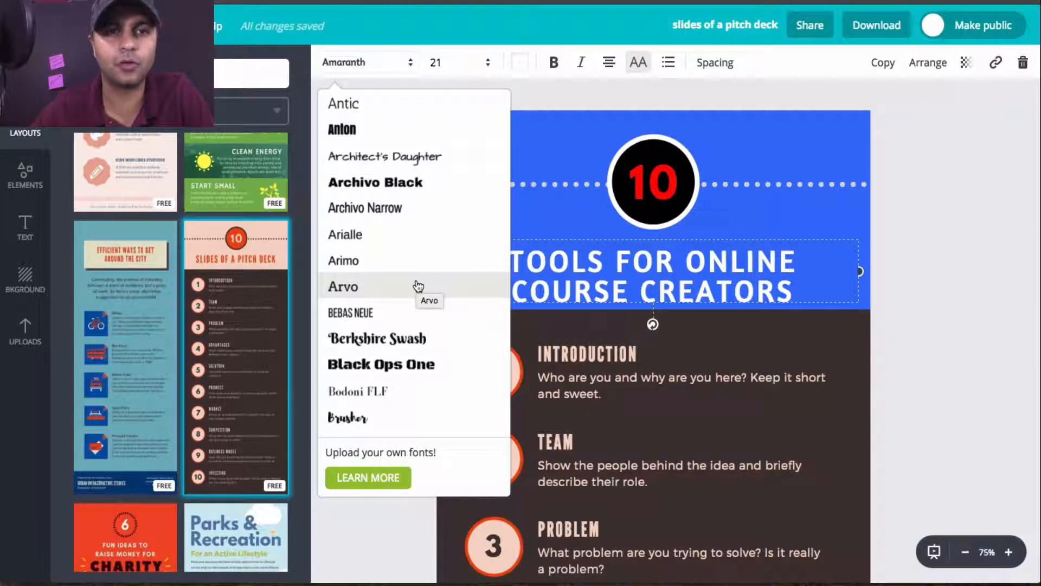
{"action": "left_click", "coordinate": [383, 107]}
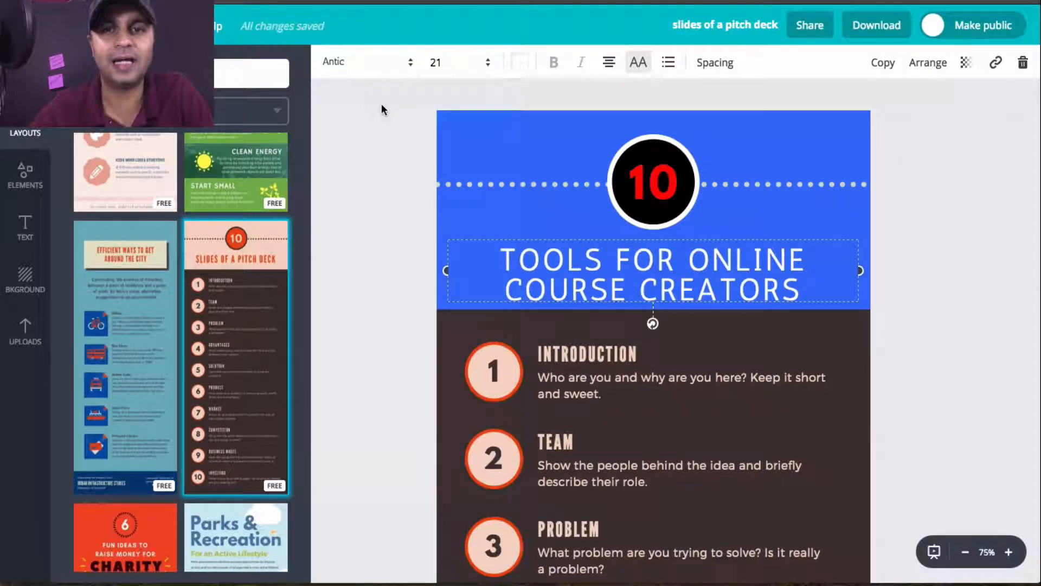
Step: Try the Cantora One font on the header title
{"action": "left_click", "coordinate": [404, 70]}
{"action": "scroll", "coordinate": [407, 323], "scroll_direction": "down", "scroll_amount": 10}
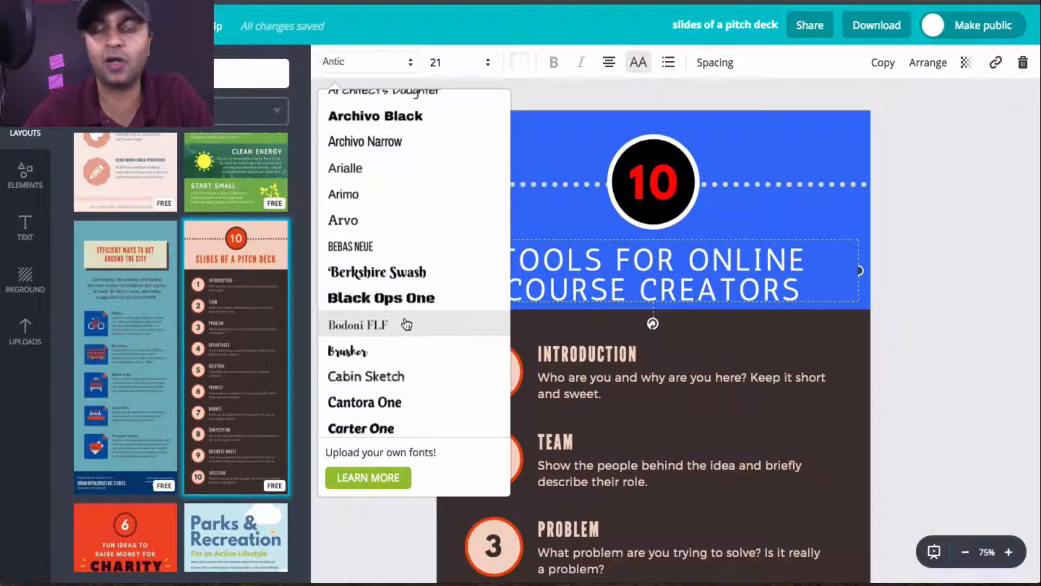
{"action": "scroll", "coordinate": [407, 324], "scroll_direction": "down", "scroll_amount": 3}
{"action": "scroll", "coordinate": [406, 323], "scroll_direction": "down", "scroll_amount": 2}
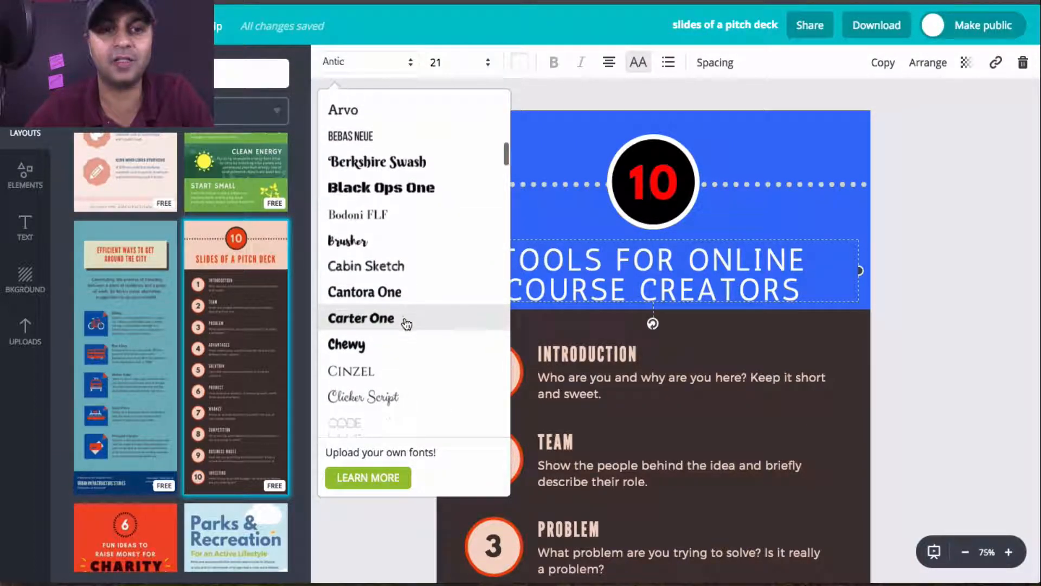
{"action": "left_click", "coordinate": [401, 249]}
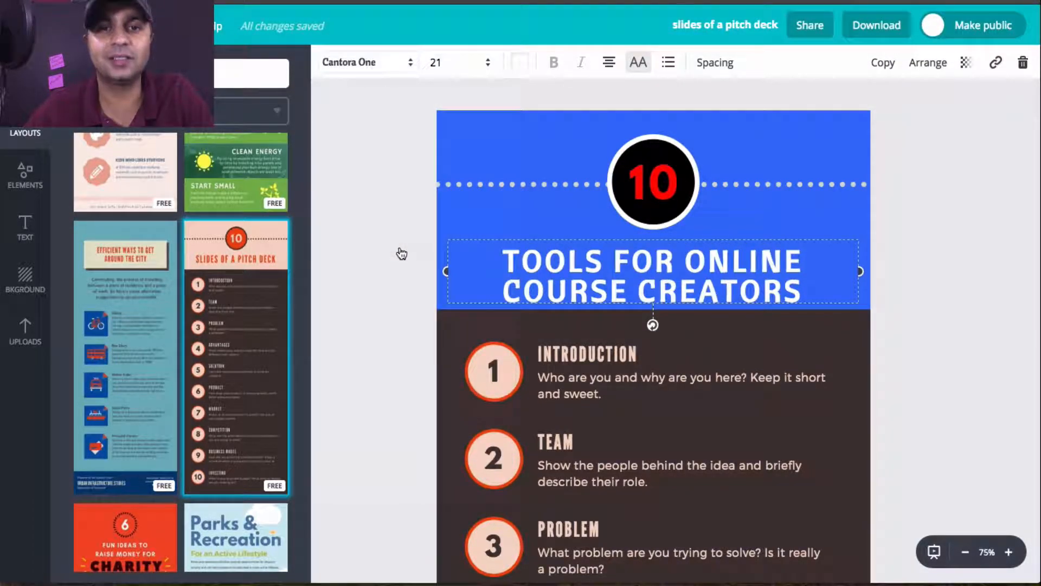
Step: Try the Droid Serif font on the header title
{"action": "left_click", "coordinate": [369, 63]}
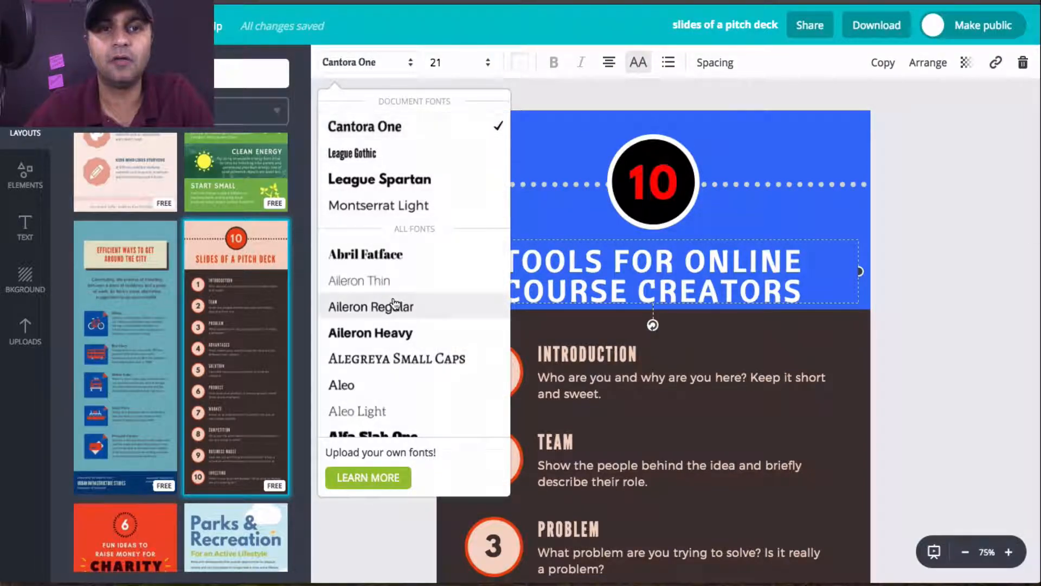
{"action": "scroll", "coordinate": [395, 303], "scroll_direction": "down", "scroll_amount": 3}
{"action": "scroll", "coordinate": [395, 304], "scroll_direction": "down", "scroll_amount": 6}
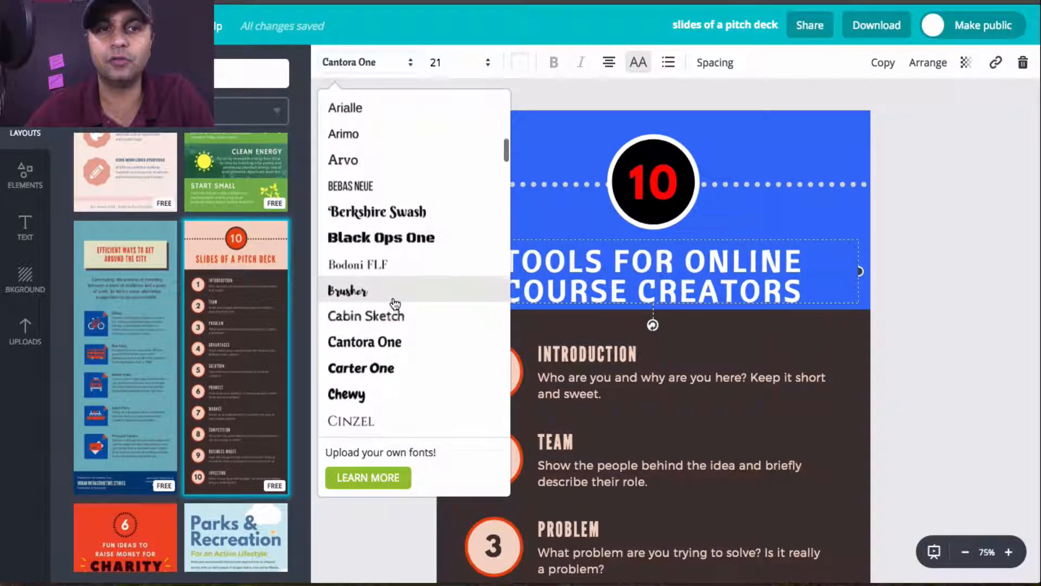
{"action": "scroll", "coordinate": [395, 304], "scroll_direction": "down", "scroll_amount": 3}
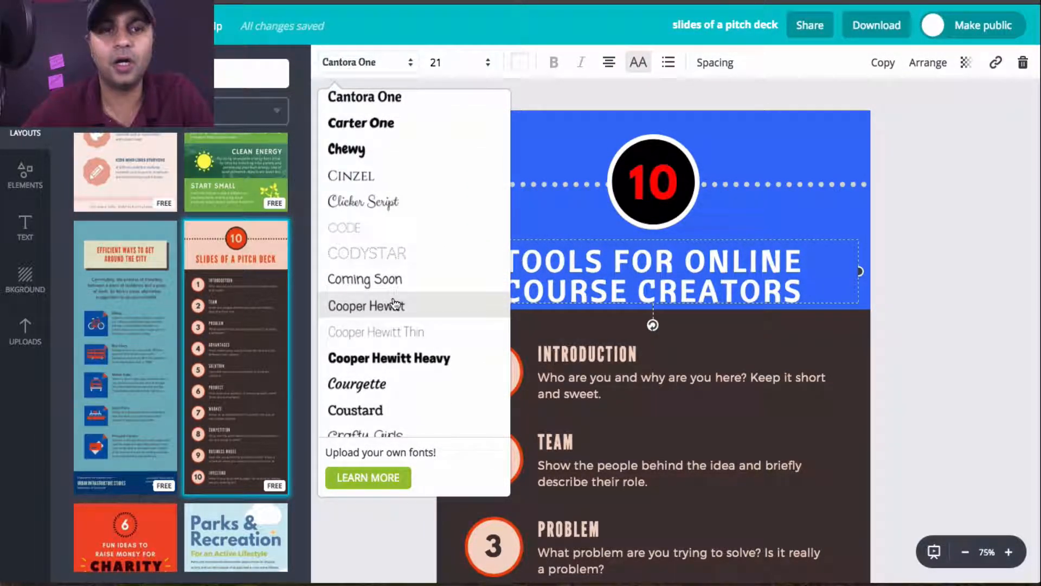
{"action": "scroll", "coordinate": [395, 303], "scroll_direction": "down", "scroll_amount": 3}
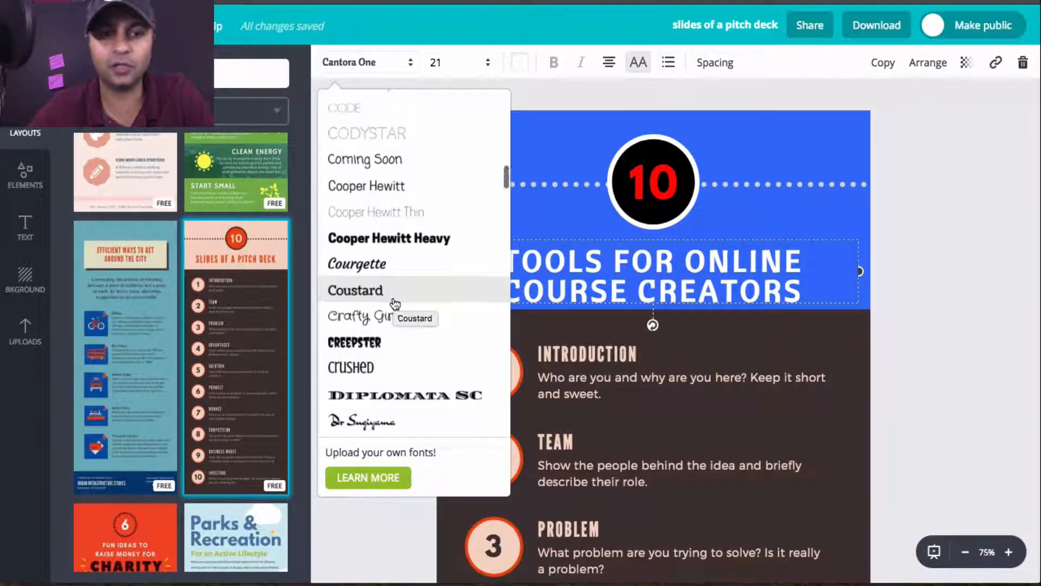
{"action": "scroll", "coordinate": [395, 303], "scroll_direction": "down", "scroll_amount": 3}
{"action": "left_click", "coordinate": [401, 266]}
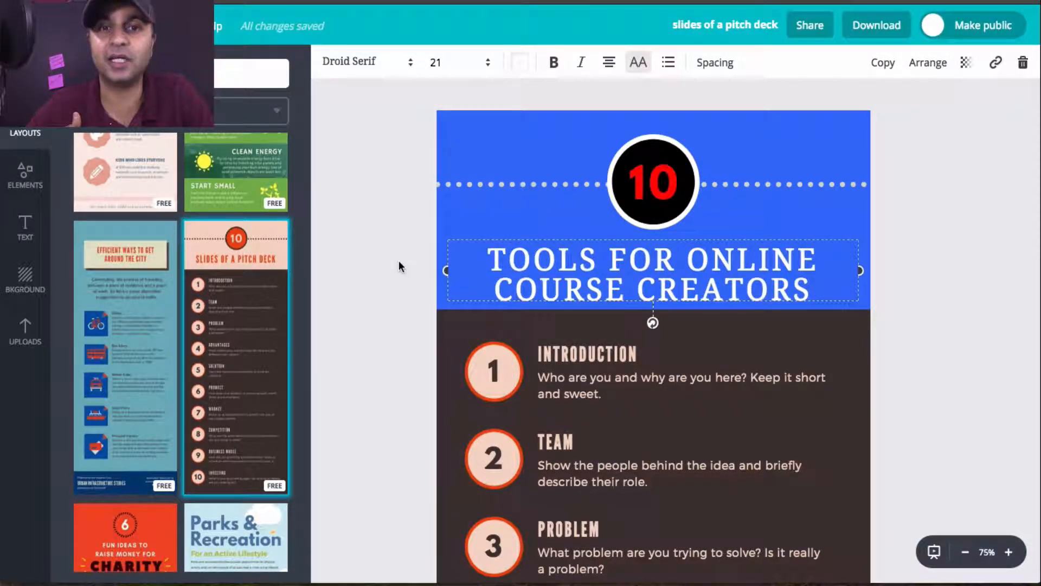
Step: Set the font of the "Tools for Online Course Creators" title to Economica
{"action": "left_click", "coordinate": [400, 62]}
{"action": "scroll", "coordinate": [426, 279], "scroll_direction": "down", "scroll_amount": 5}
{"action": "scroll", "coordinate": [427, 286], "scroll_direction": "down", "scroll_amount": 6}
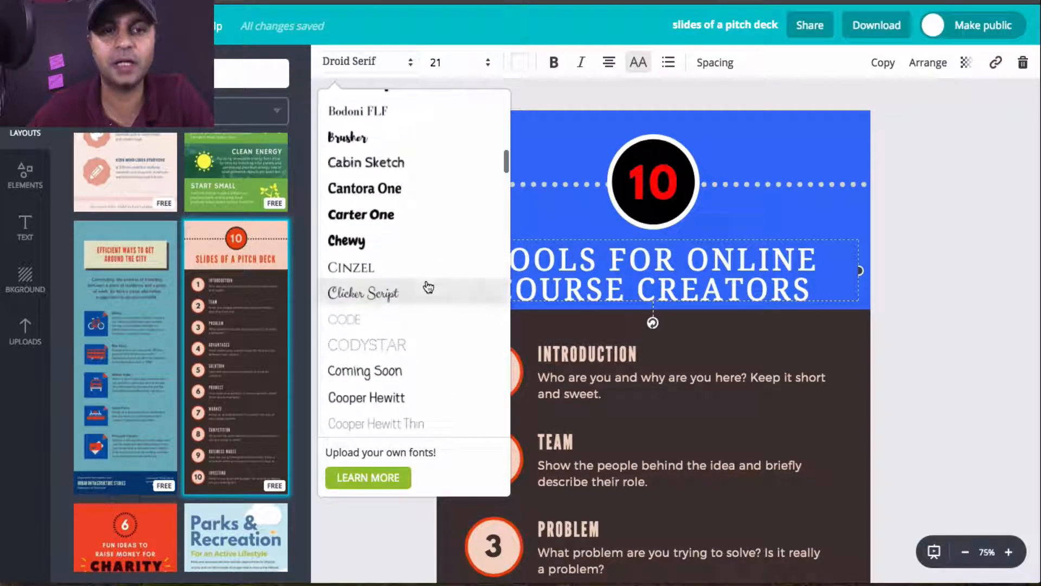
{"action": "scroll", "coordinate": [428, 286], "scroll_direction": "down", "scroll_amount": 8}
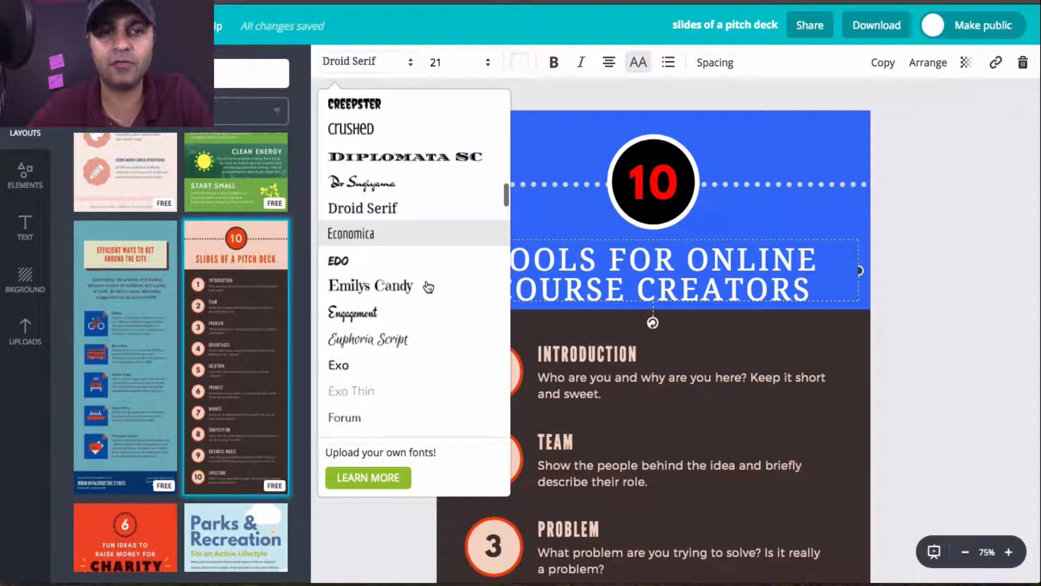
{"action": "left_click", "coordinate": [421, 233]}
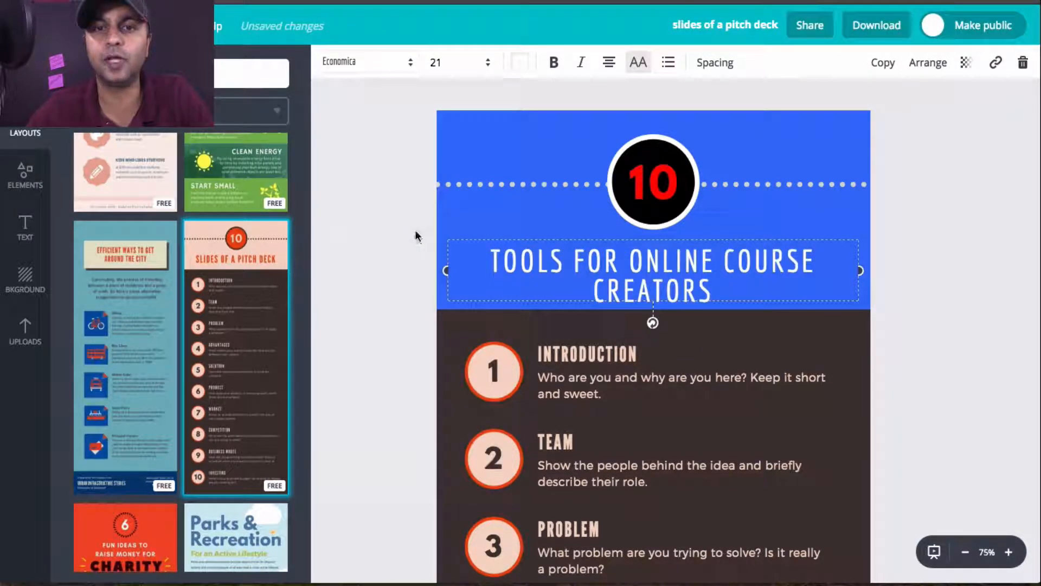
Step: Reduce the title's font size to the preset just below 21 so the title fits on one line, and deselect it
{"action": "left_click", "coordinate": [455, 62]}
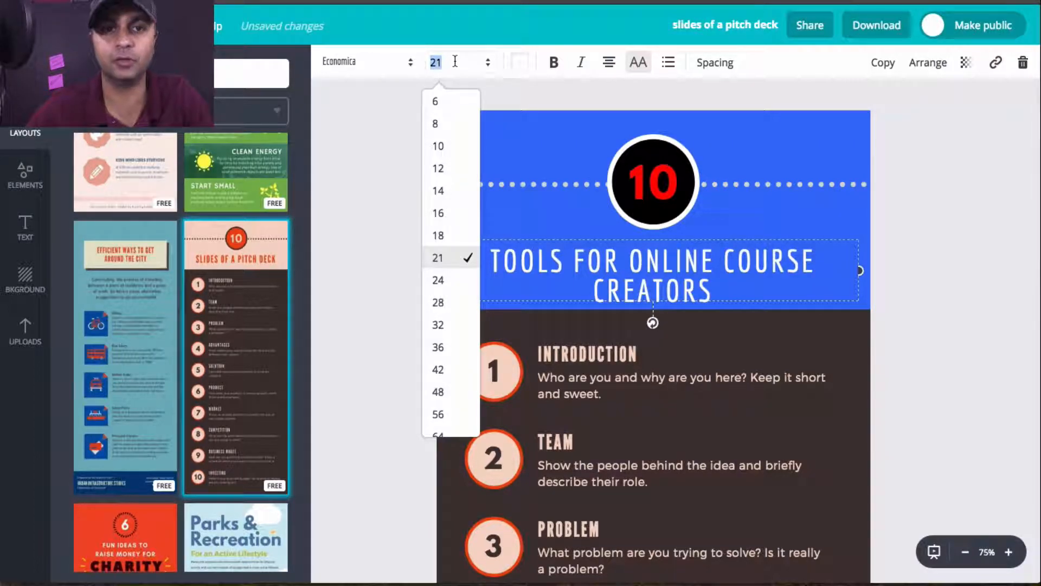
{"action": "left_click", "coordinate": [439, 235]}
{"action": "left_click", "coordinate": [754, 302]}
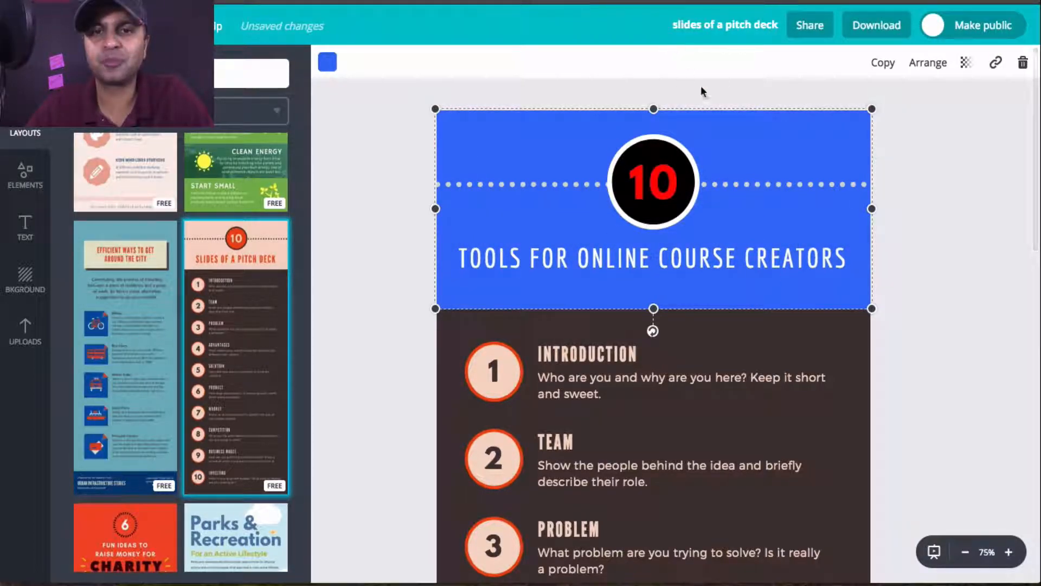
{"action": "left_click", "coordinate": [770, 331]}
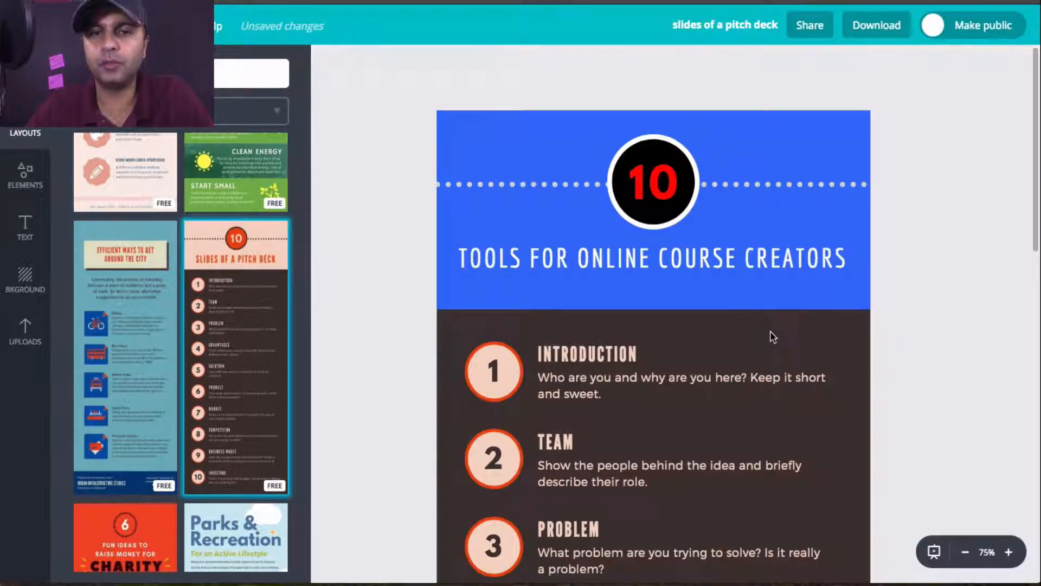
Step: Move the blue header rectangle partly off the page and bring it back to cover the header area
{"action": "scroll", "coordinate": [810, 318], "scroll_direction": "down", "scroll_amount": 3}
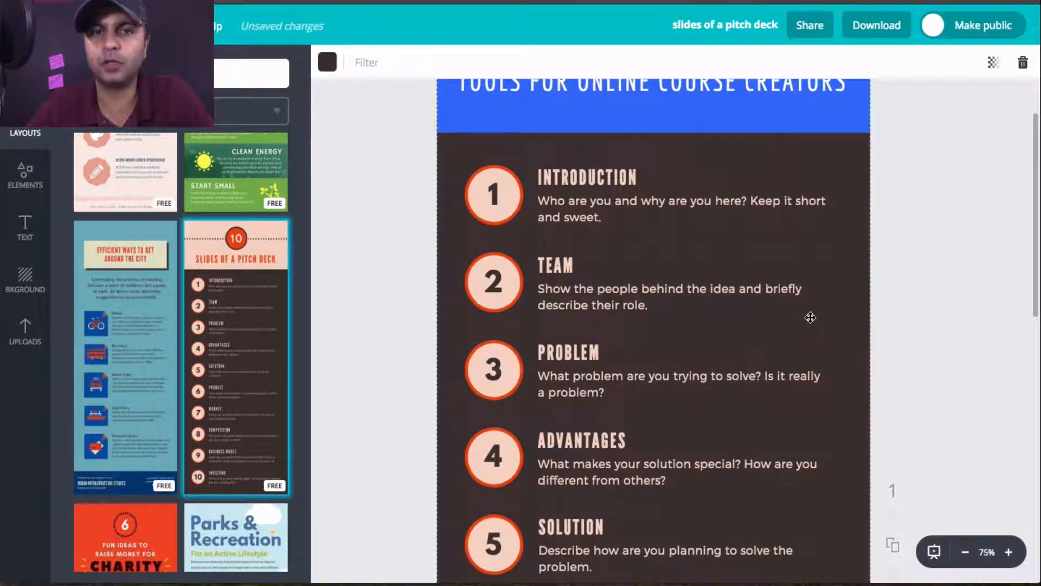
{"action": "scroll", "coordinate": [811, 318], "scroll_direction": "up", "scroll_amount": 3}
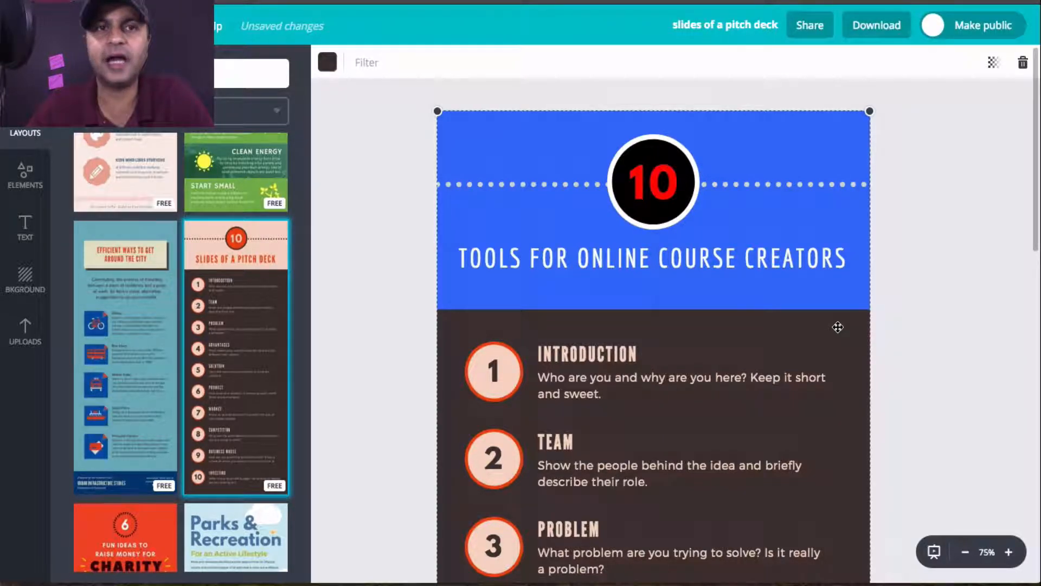
{"action": "left_click", "coordinate": [843, 290]}
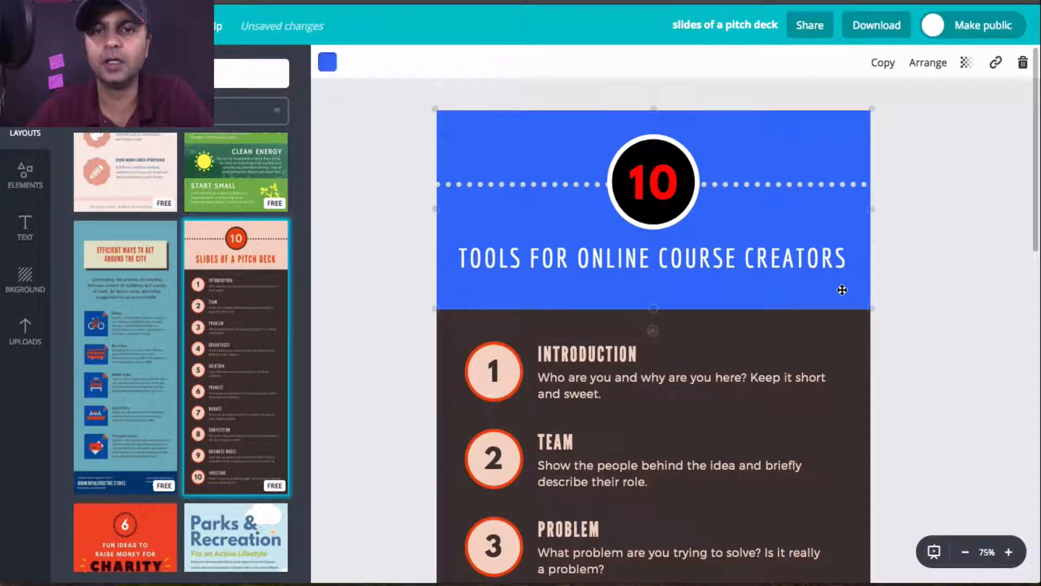
{"action": "left_click_drag", "start_coordinate": [806, 293], "coordinate": [609, 294]}
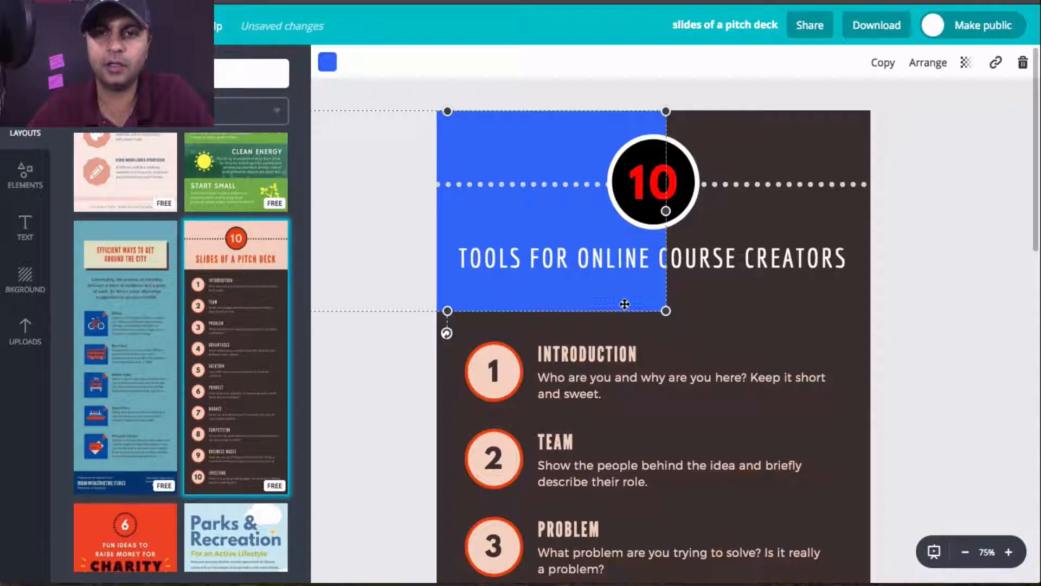
{"action": "left_click_drag", "start_coordinate": [625, 304], "coordinate": [791, 304]}
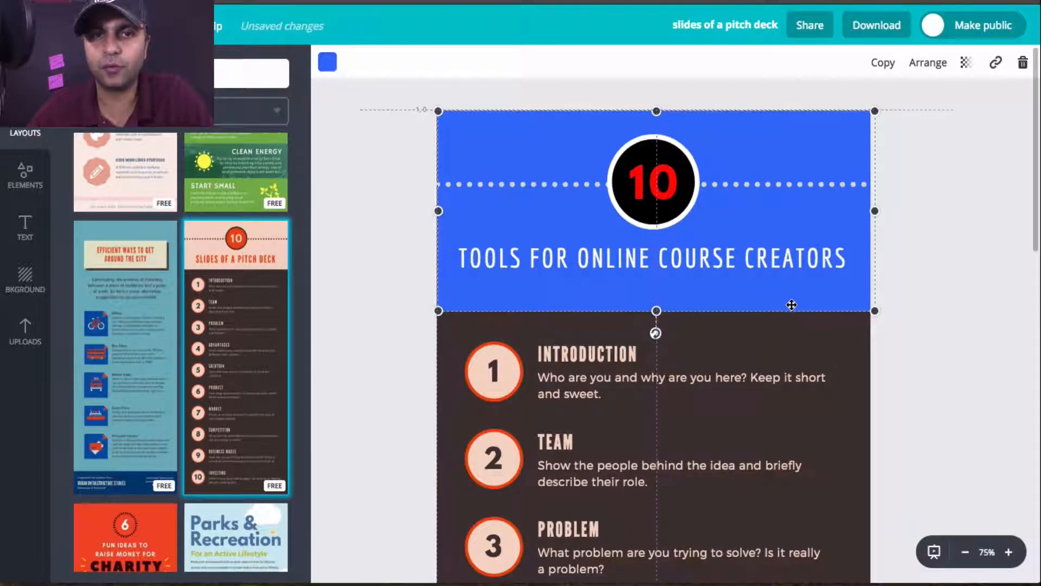
{"action": "left_click", "coordinate": [928, 325]}
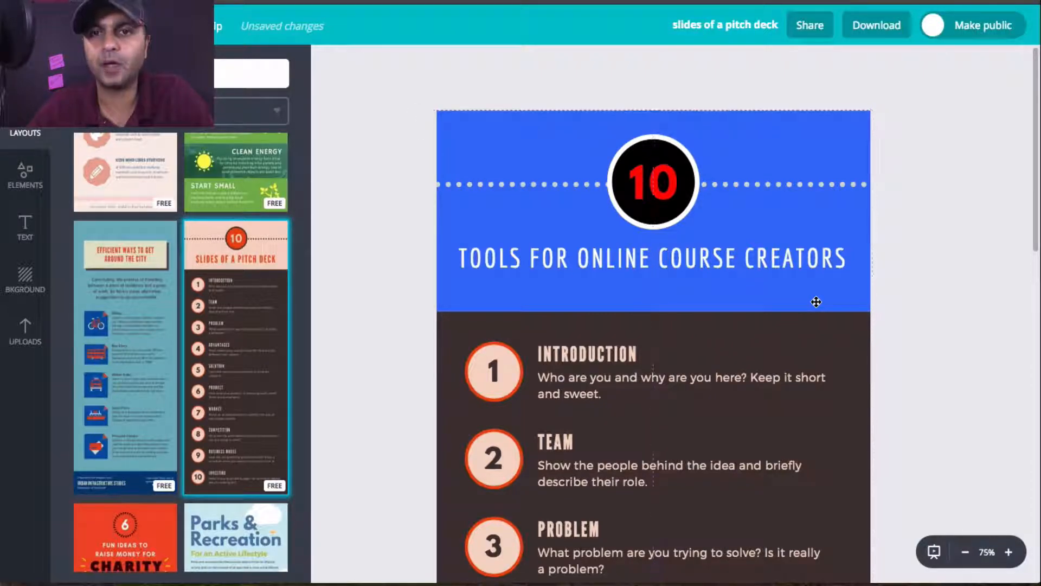
Step: Delete the blue rectangle behind the header
{"action": "left_click", "coordinate": [834, 303]}
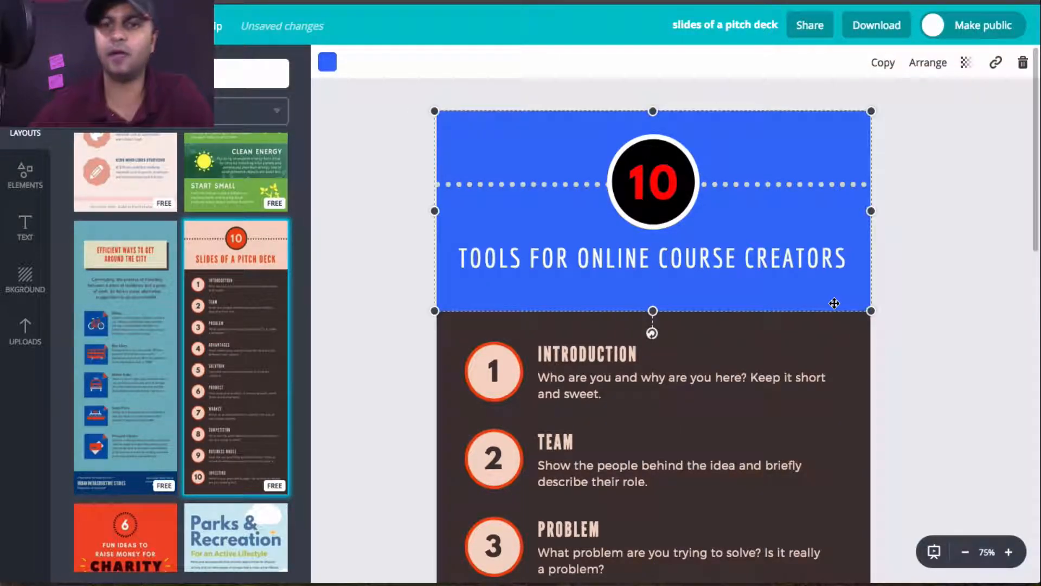
{"action": "key", "text": "Delete"}
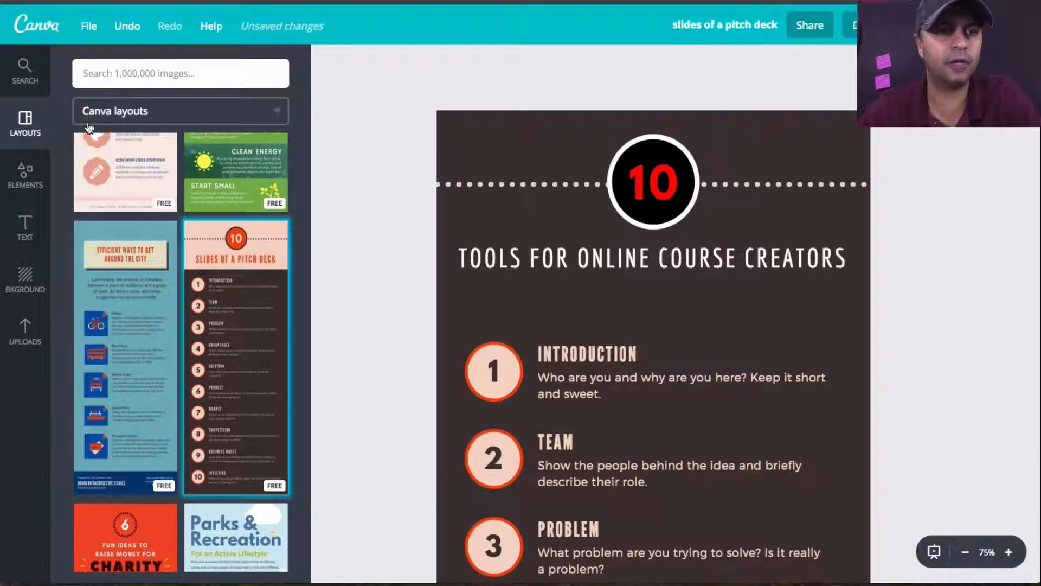
Step: Open the shapes collection in the elements library, place a square on the header as a trial, and remove it
{"action": "left_click", "coordinate": [25, 176]}
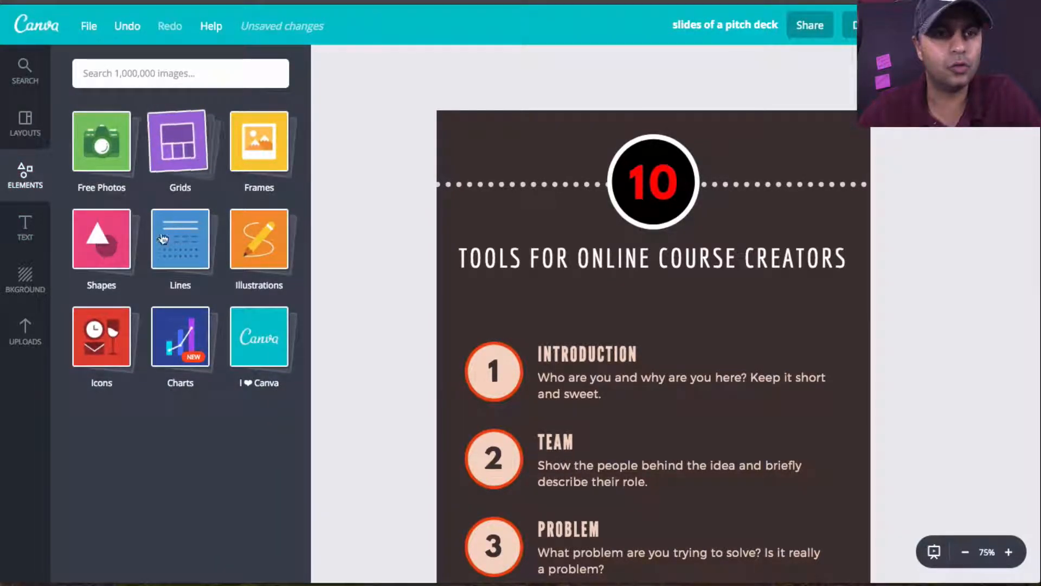
{"action": "left_click", "coordinate": [109, 240]}
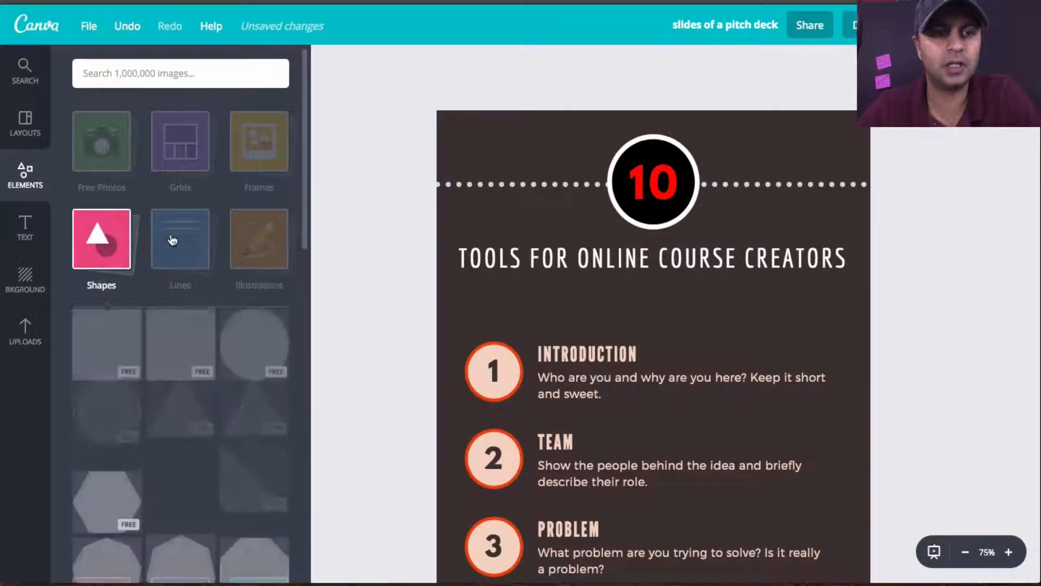
{"action": "left_click_drag", "start_coordinate": [85, 356], "coordinate": [528, 253]}
{"action": "key", "text": "Delete"}
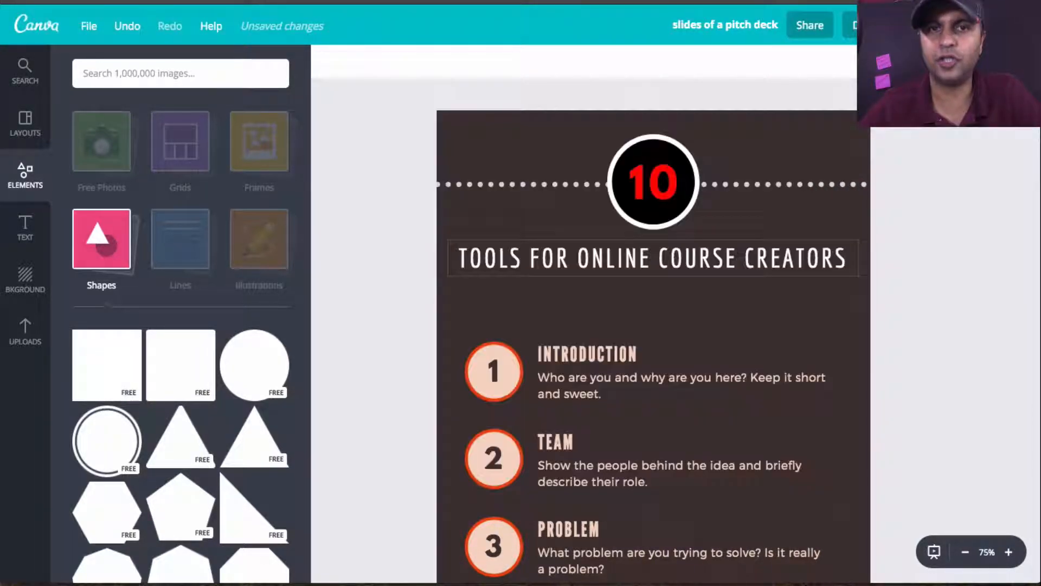
Step: Browse the shapes collection, from plain and outlined shapes to the coloured ones, for a shape to use behind the header
{"action": "scroll", "coordinate": [226, 293], "scroll_direction": "down", "scroll_amount": 5}
{"action": "scroll", "coordinate": [226, 293], "scroll_direction": "down", "scroll_amount": 10}
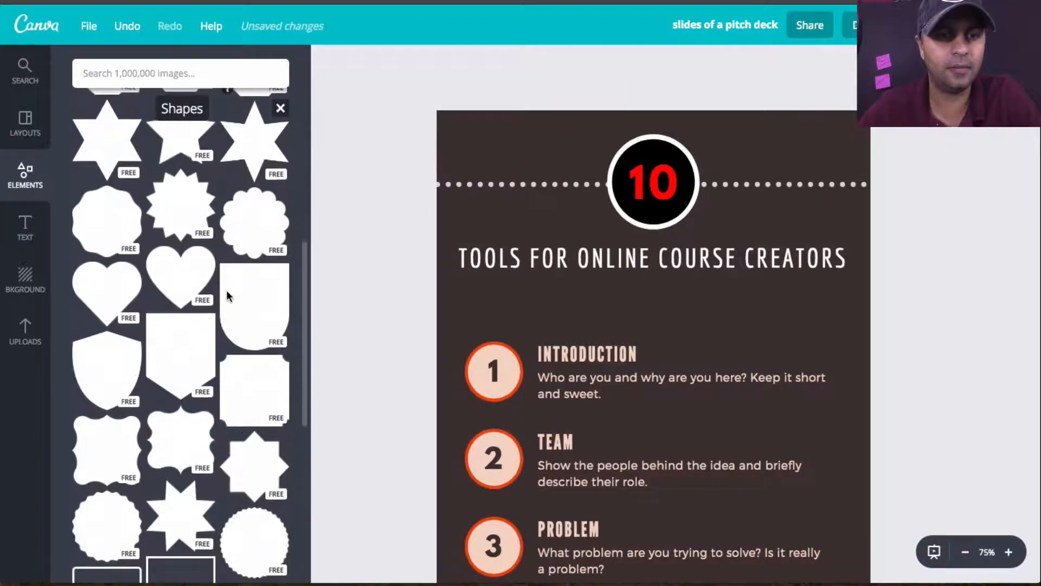
{"action": "scroll", "coordinate": [226, 292], "scroll_direction": "down", "scroll_amount": 10}
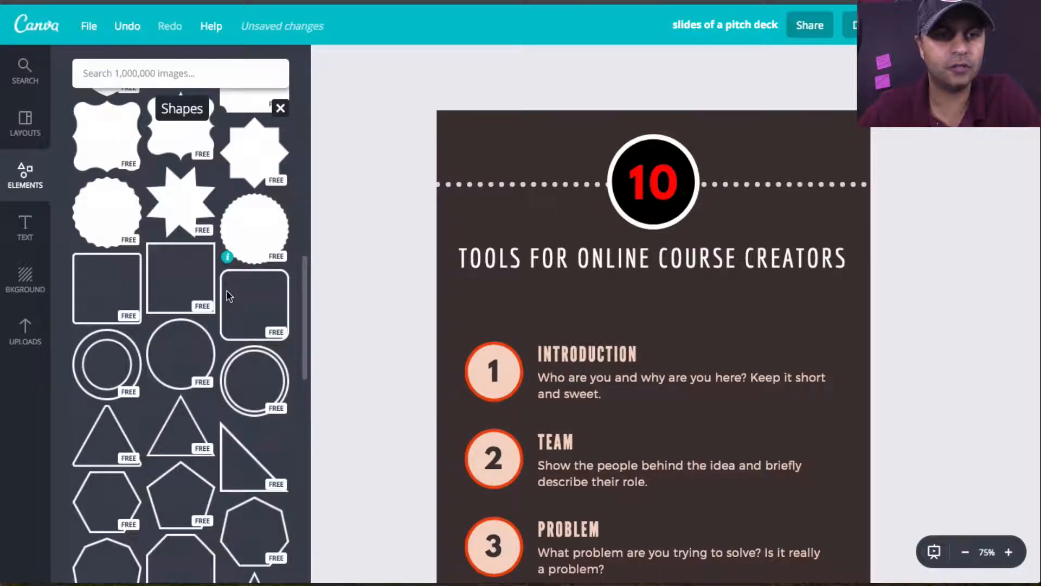
{"action": "scroll", "coordinate": [226, 293], "scroll_direction": "down", "scroll_amount": 10}
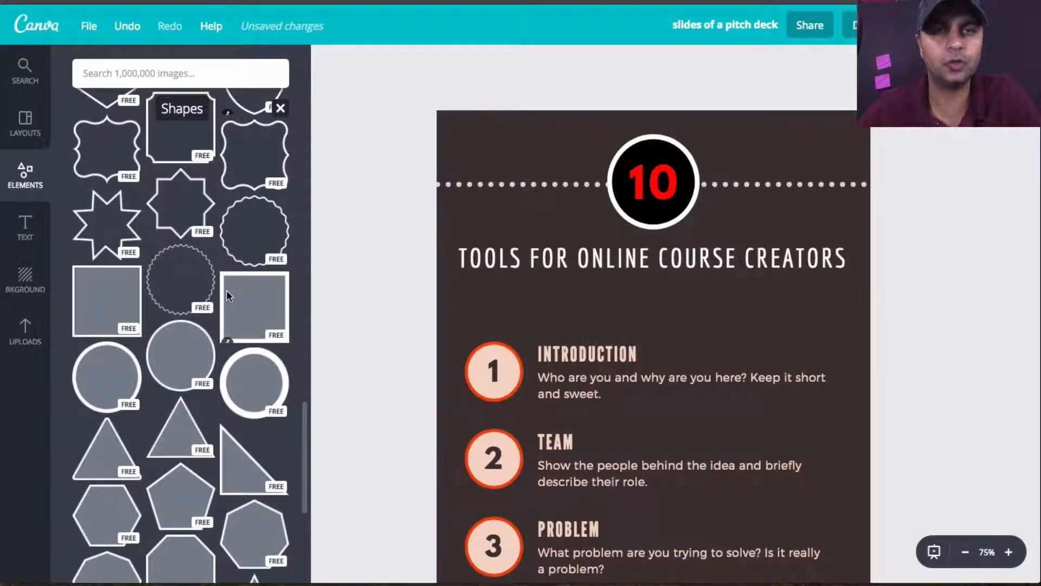
{"action": "scroll", "coordinate": [227, 293], "scroll_direction": "down", "scroll_amount": 5}
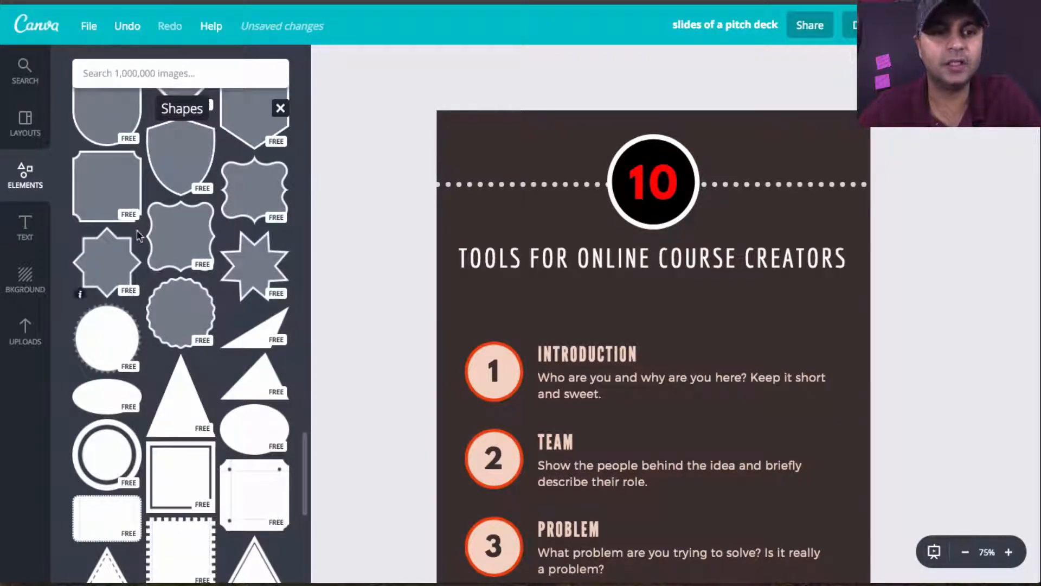
{"action": "scroll", "coordinate": [140, 237], "scroll_direction": "down", "scroll_amount": 5}
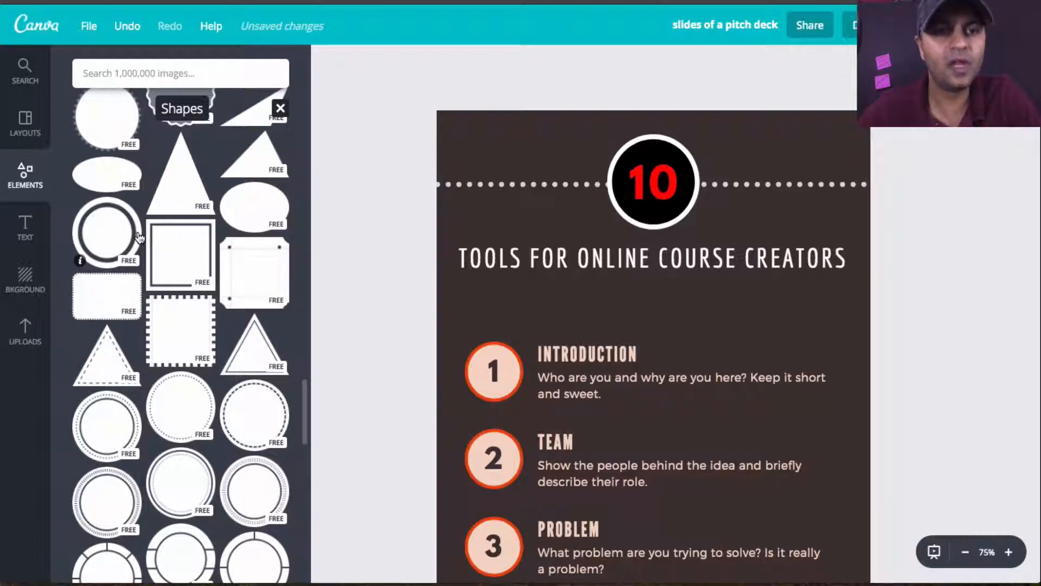
{"action": "scroll", "coordinate": [140, 237], "scroll_direction": "down", "scroll_amount": 5}
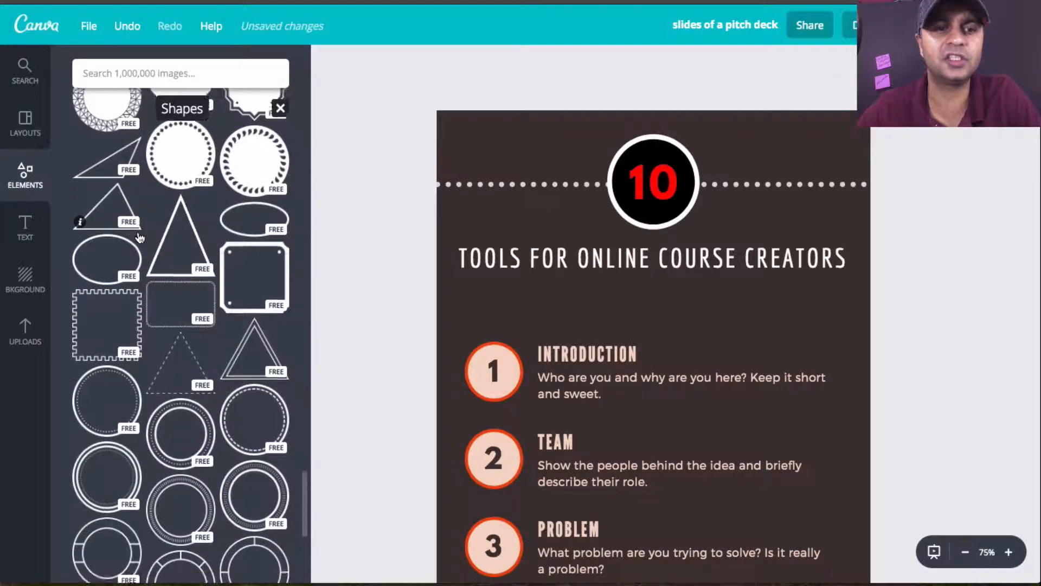
{"action": "scroll", "coordinate": [140, 237], "scroll_direction": "down", "scroll_amount": 5}
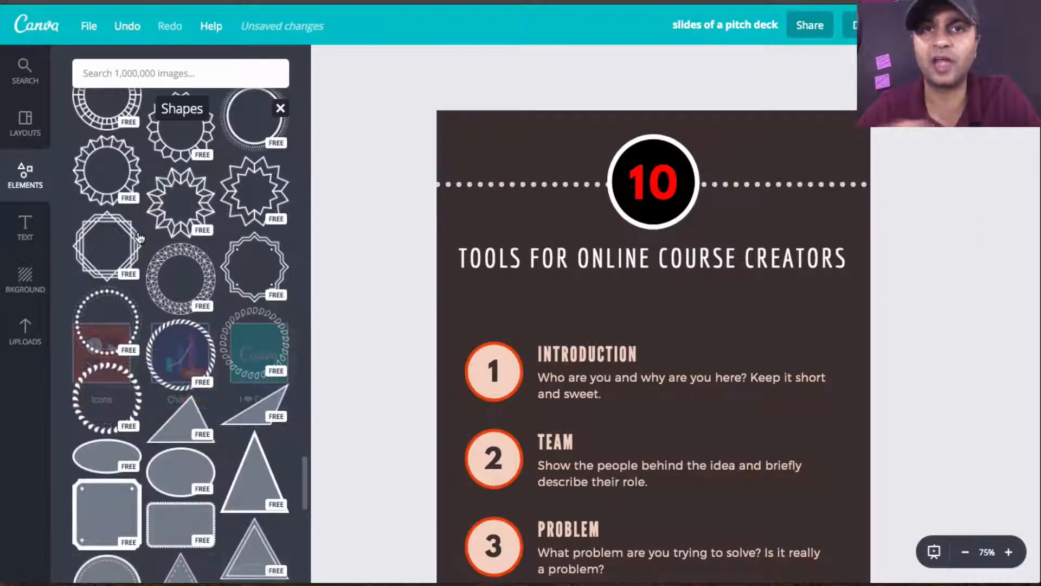
{"action": "scroll", "coordinate": [211, 408], "scroll_direction": "down", "scroll_amount": 6}
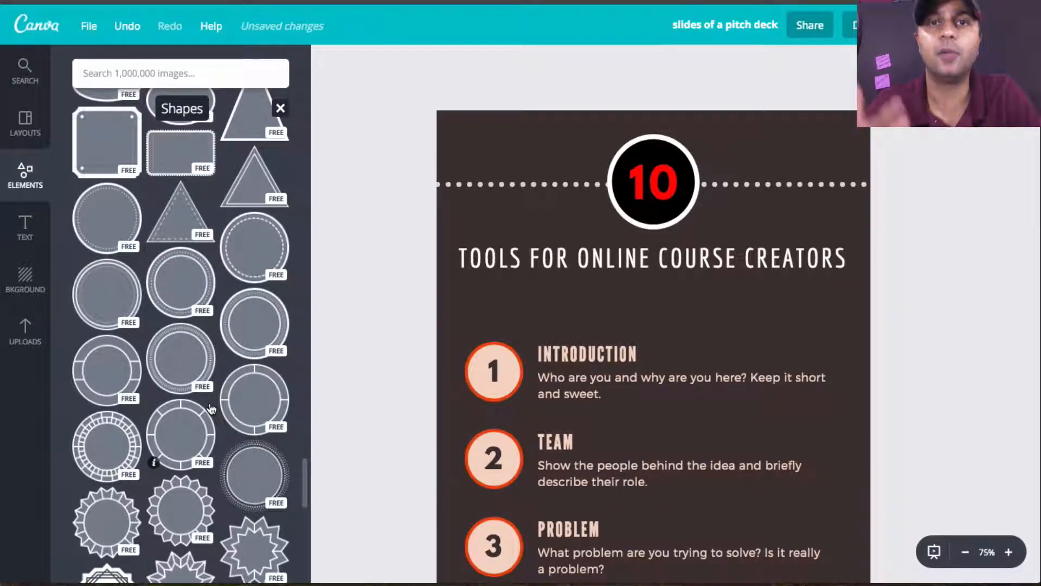
{"action": "scroll", "coordinate": [211, 409], "scroll_direction": "down", "scroll_amount": 1}
{"action": "scroll", "coordinate": [212, 408], "scroll_direction": "down", "scroll_amount": 7}
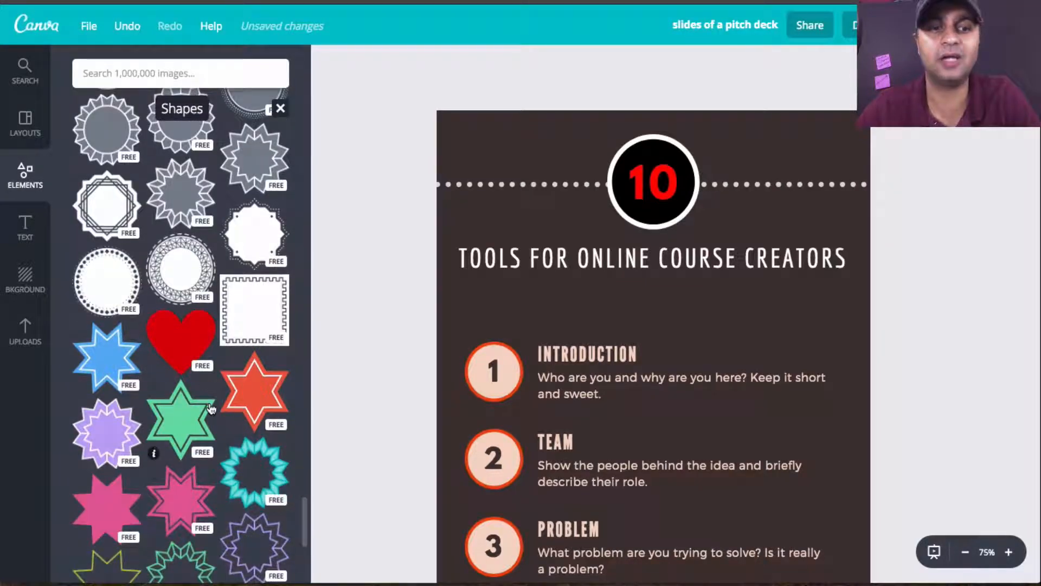
{"action": "scroll", "coordinate": [212, 409], "scroll_direction": "down", "scroll_amount": 7}
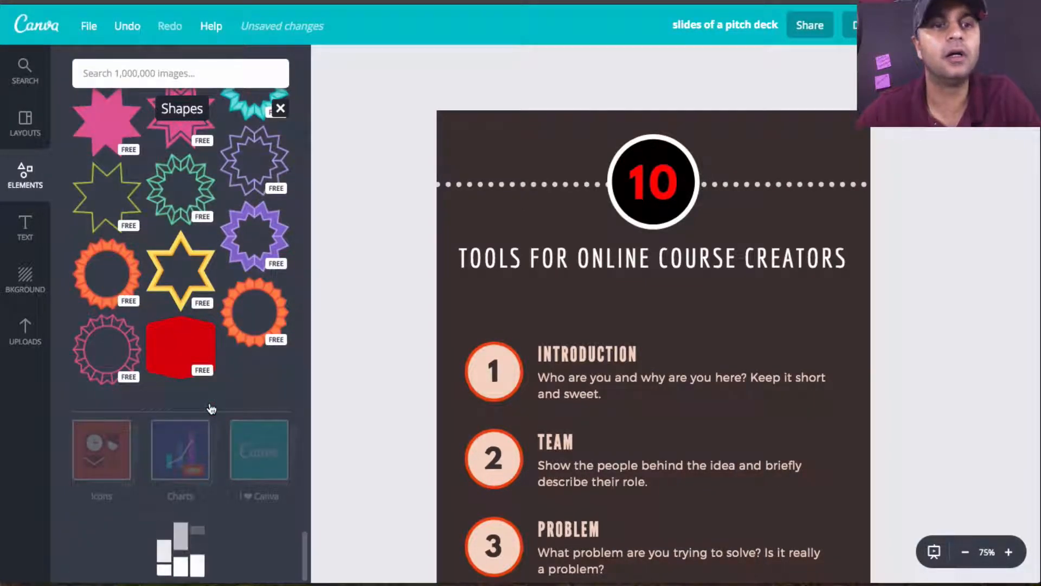
{"action": "scroll", "coordinate": [212, 409], "scroll_direction": "down", "scroll_amount": 6}
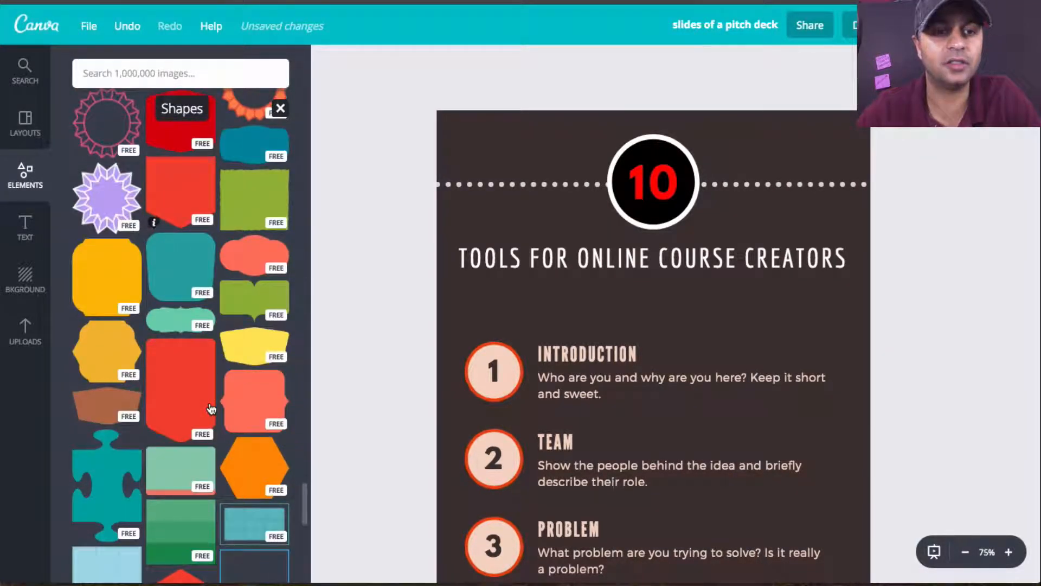
{"action": "scroll", "coordinate": [212, 408], "scroll_direction": "down", "scroll_amount": 3}
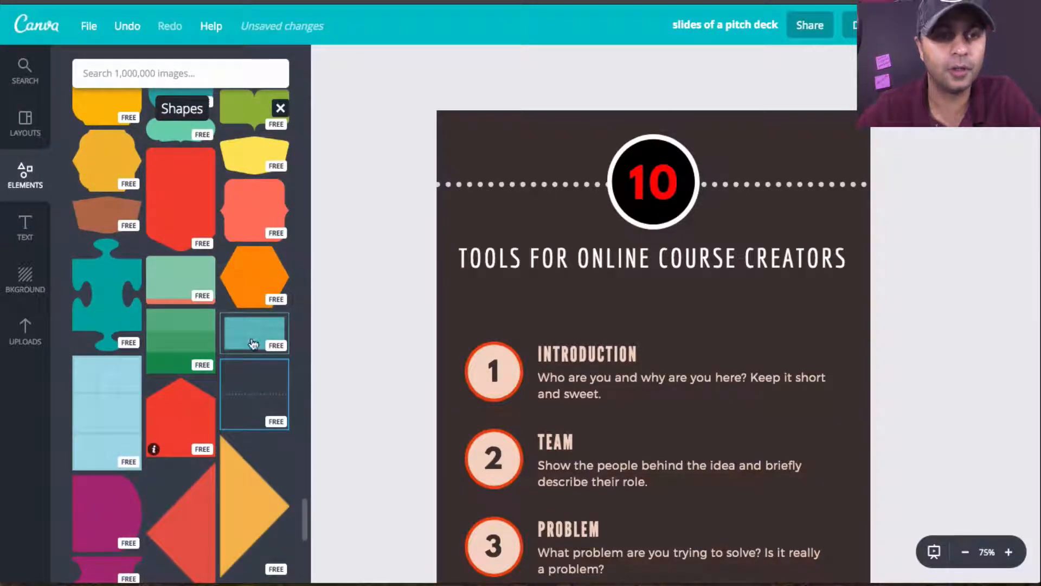
{"action": "scroll", "coordinate": [246, 391], "scroll_direction": "down", "scroll_amount": 7}
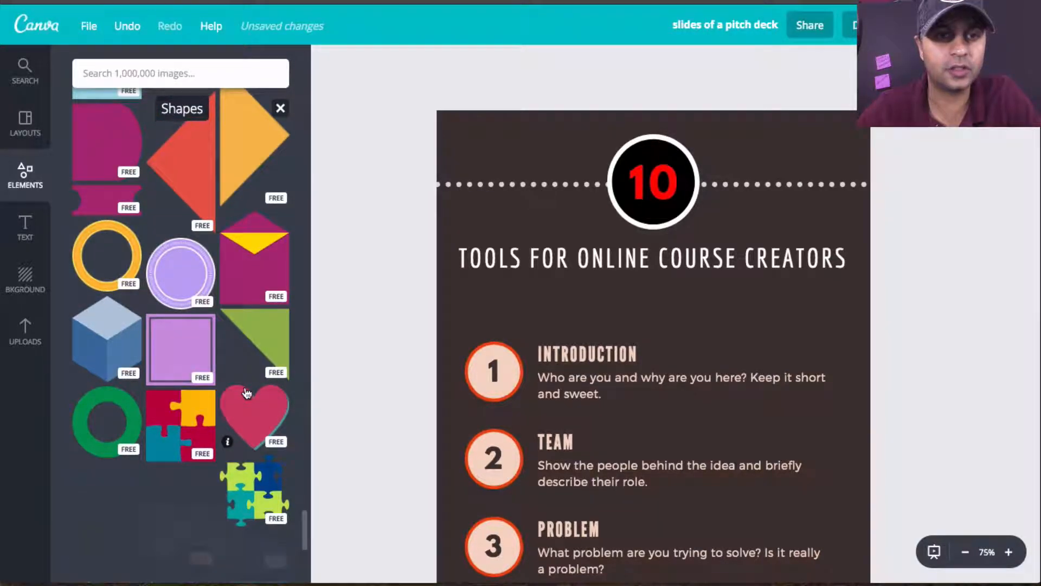
{"action": "scroll", "coordinate": [247, 392], "scroll_direction": "down", "scroll_amount": 3}
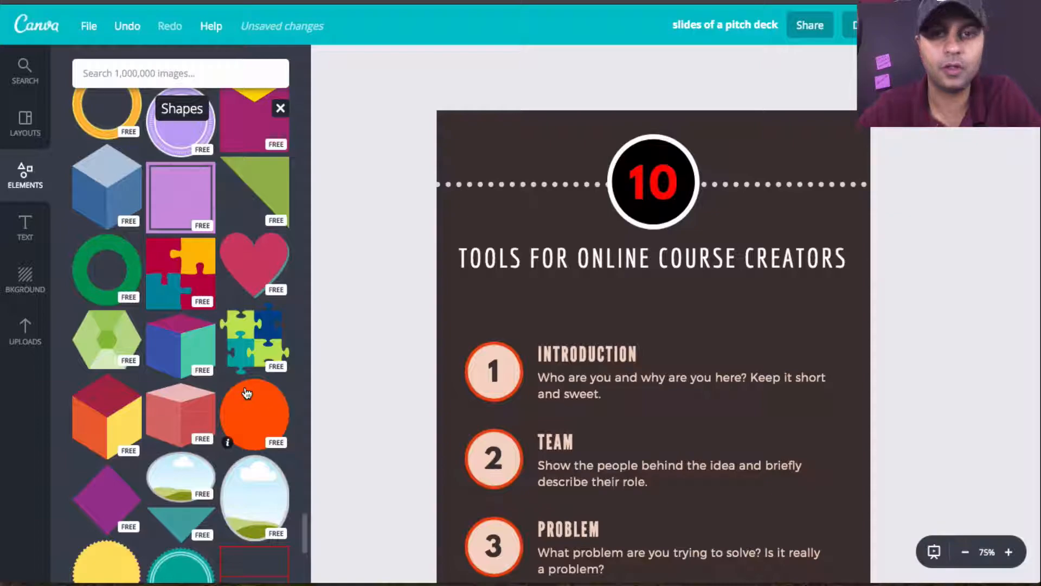
{"action": "scroll", "coordinate": [247, 392], "scroll_direction": "down", "scroll_amount": 4}
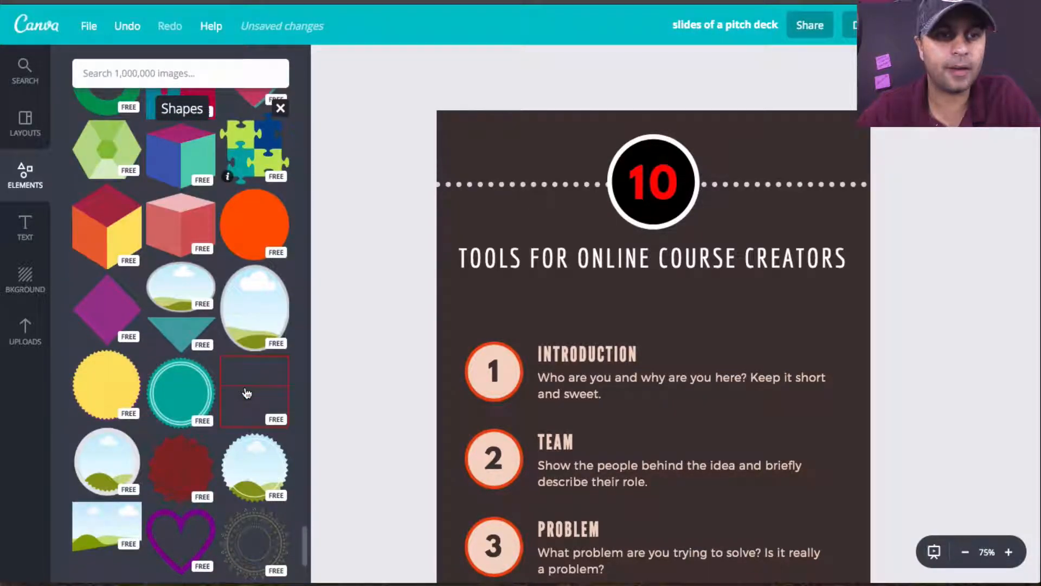
{"action": "scroll", "coordinate": [246, 392], "scroll_direction": "down", "scroll_amount": 4}
{"action": "scroll", "coordinate": [246, 393], "scroll_direction": "up", "scroll_amount": 3}
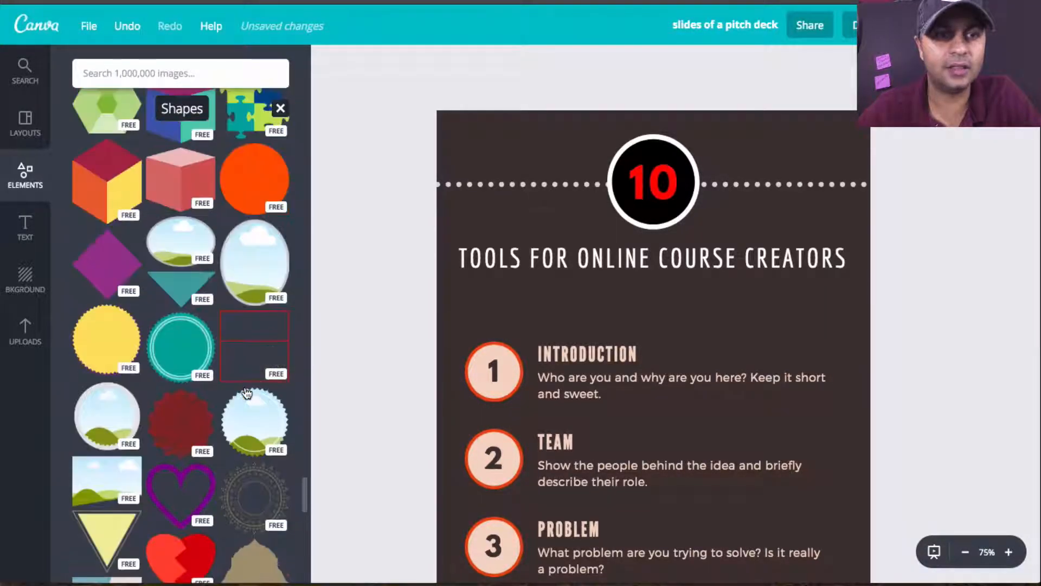
{"action": "scroll", "coordinate": [203, 212], "scroll_direction": "up", "scroll_amount": 15}
{"action": "scroll", "coordinate": [203, 212], "scroll_direction": "down", "scroll_amount": 1}
{"action": "scroll", "coordinate": [204, 212], "scroll_direction": "down", "scroll_amount": 6}
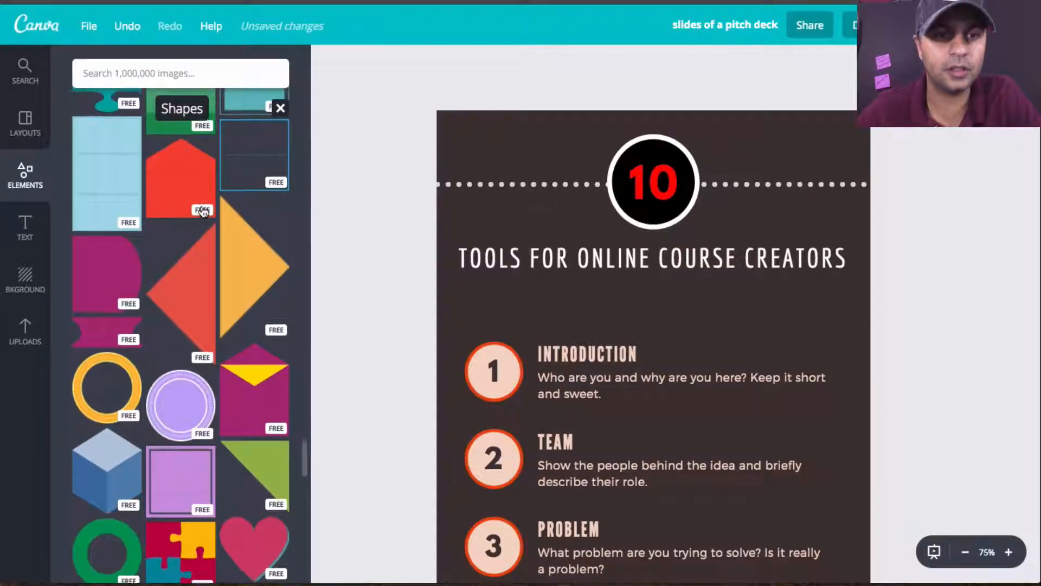
Step: Add the green right-angled triangle and enlarge it to span the full page width, aligned with the page's top edge
{"action": "left_click_drag", "start_coordinate": [501, 330], "coordinate": [692, 176]}
{"action": "left_click_drag", "start_coordinate": [460, 114], "coordinate": [417, 106]}
{"action": "left_click_drag", "start_coordinate": [607, 175], "coordinate": [603, 202]}
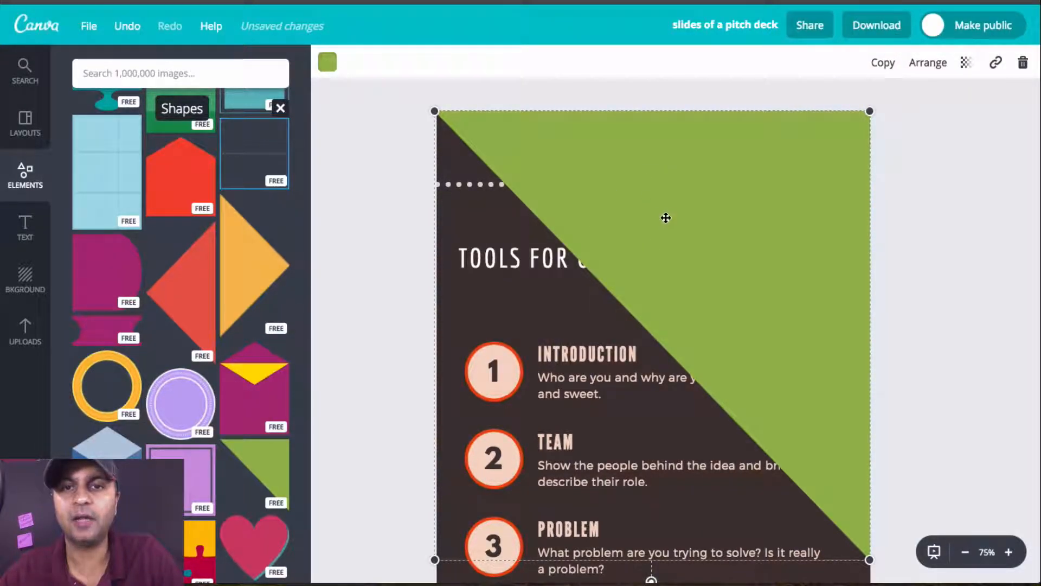
Step: Send the green triangle backward repeatedly until it lies behind the title, the number circle, the dotted lines and all list text
{"action": "left_click", "coordinate": [916, 65]}
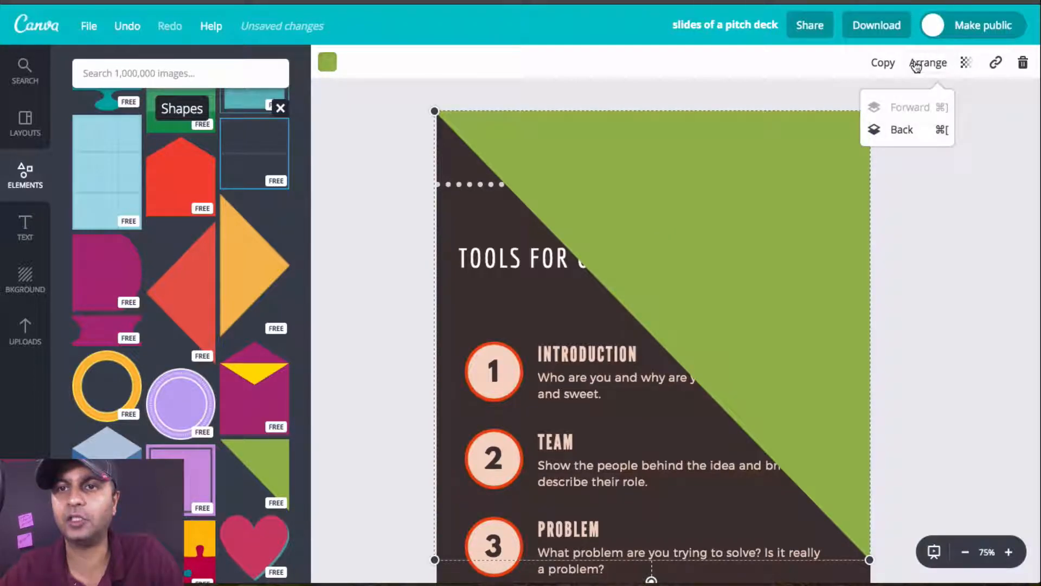
{"action": "left_click", "coordinate": [900, 139]}
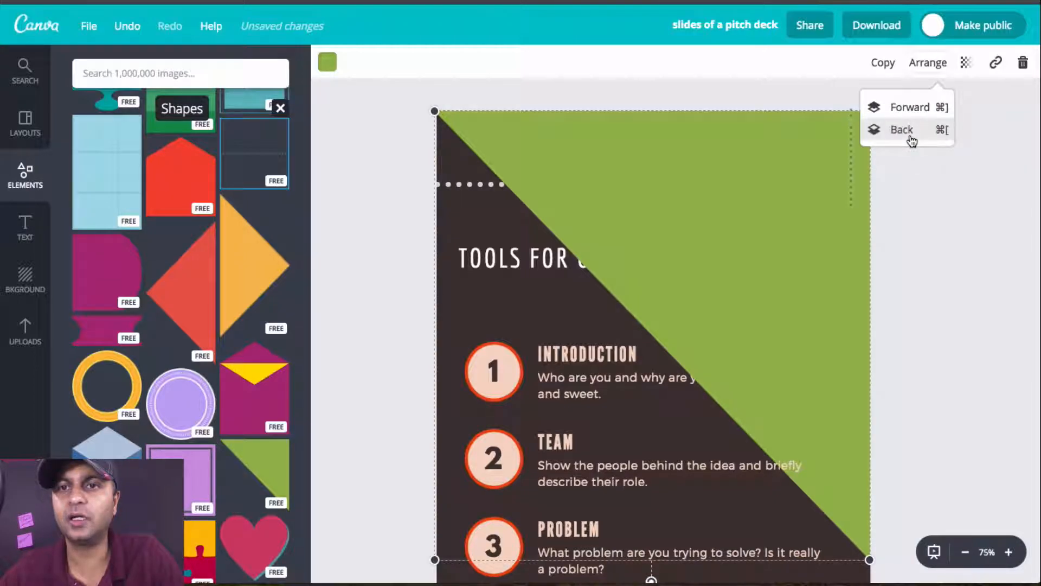
{"action": "left_click", "coordinate": [911, 139]}
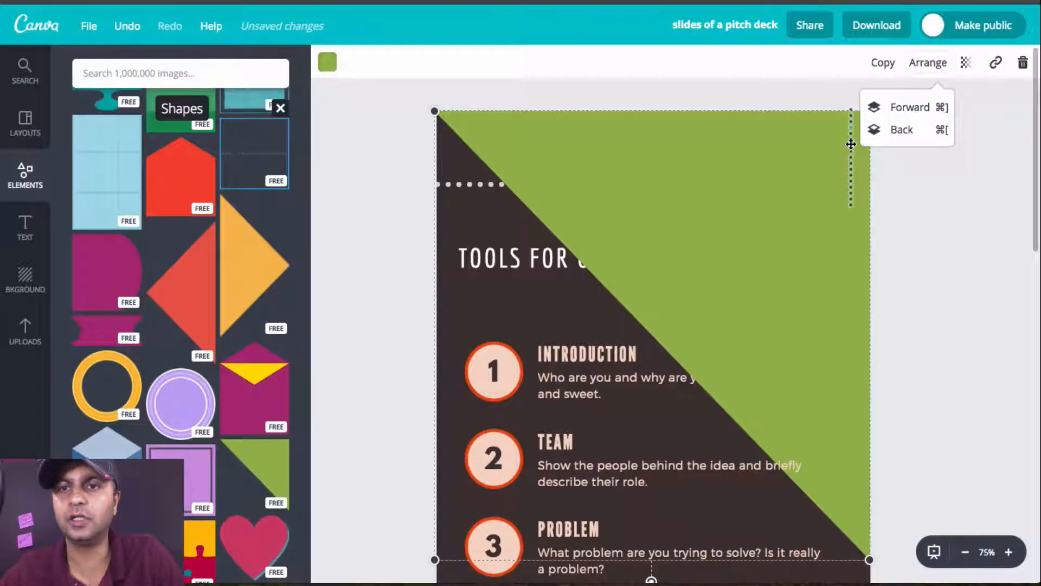
{"action": "left_click", "coordinate": [912, 139]}
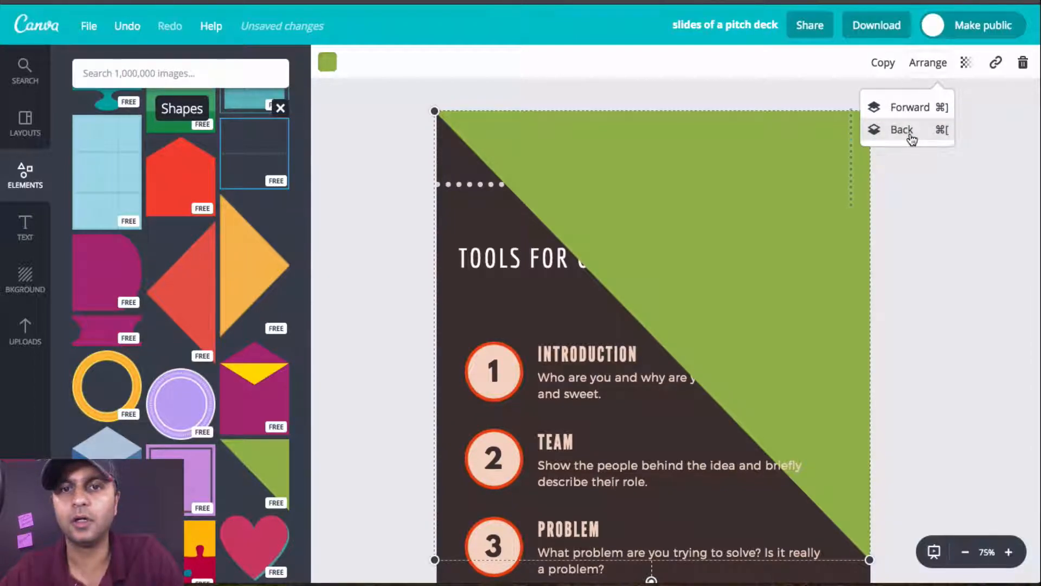
{"action": "left_click", "coordinate": [911, 138]}
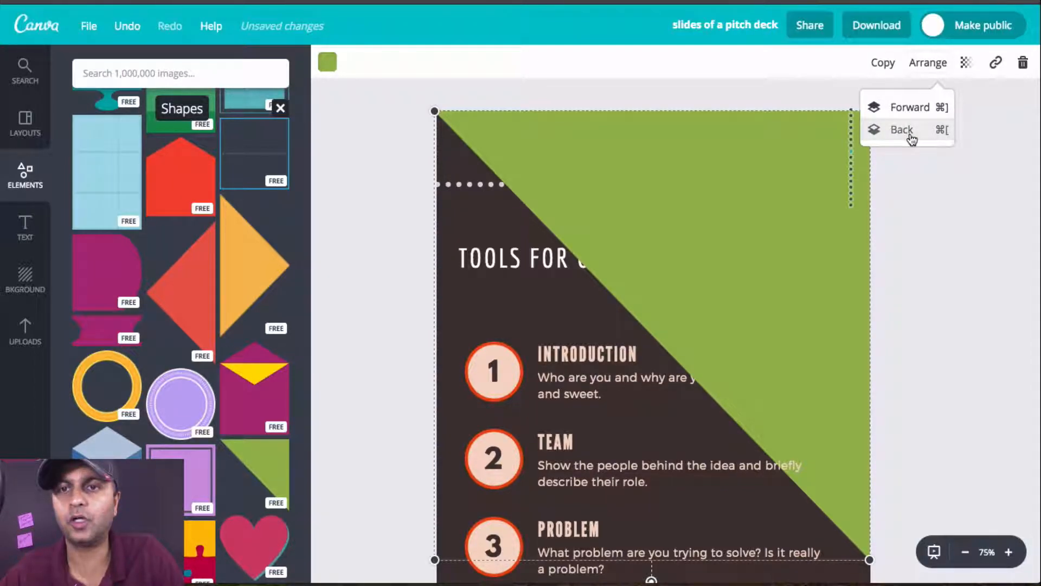
{"action": "left_click", "coordinate": [911, 139]}
{"action": "left_click", "coordinate": [911, 139]}
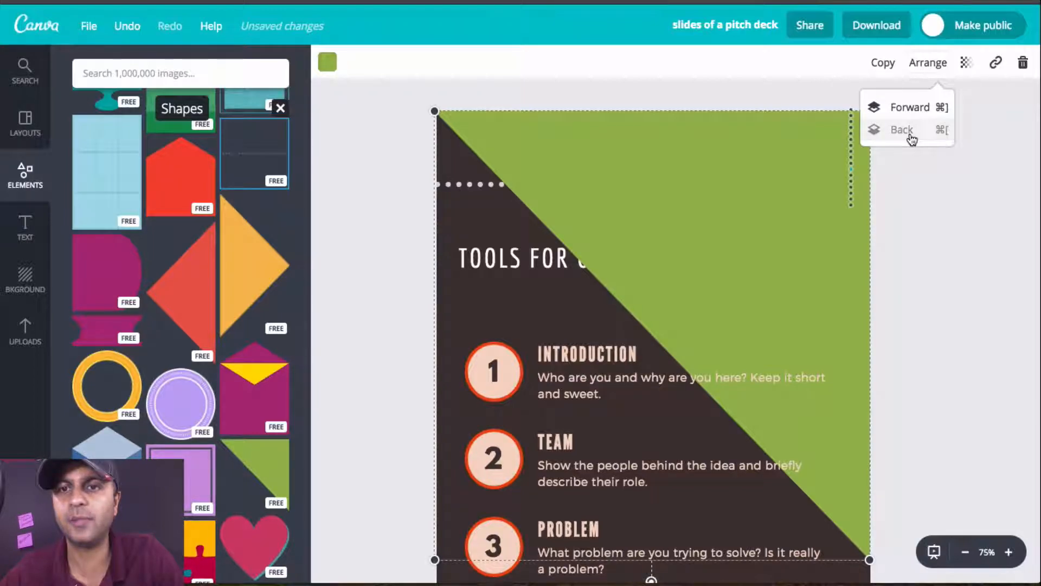
{"action": "left_click", "coordinate": [911, 139]}
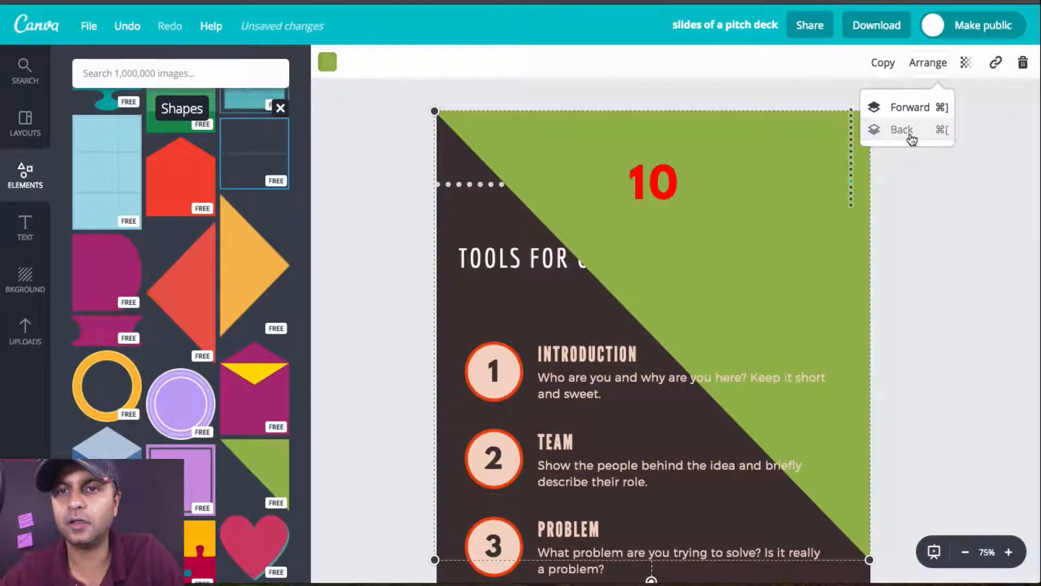
{"action": "left_click", "coordinate": [911, 139]}
{"action": "left_click", "coordinate": [911, 139]}
{"action": "left_click", "coordinate": [911, 139]}
{"action": "left_click", "coordinate": [912, 139]}
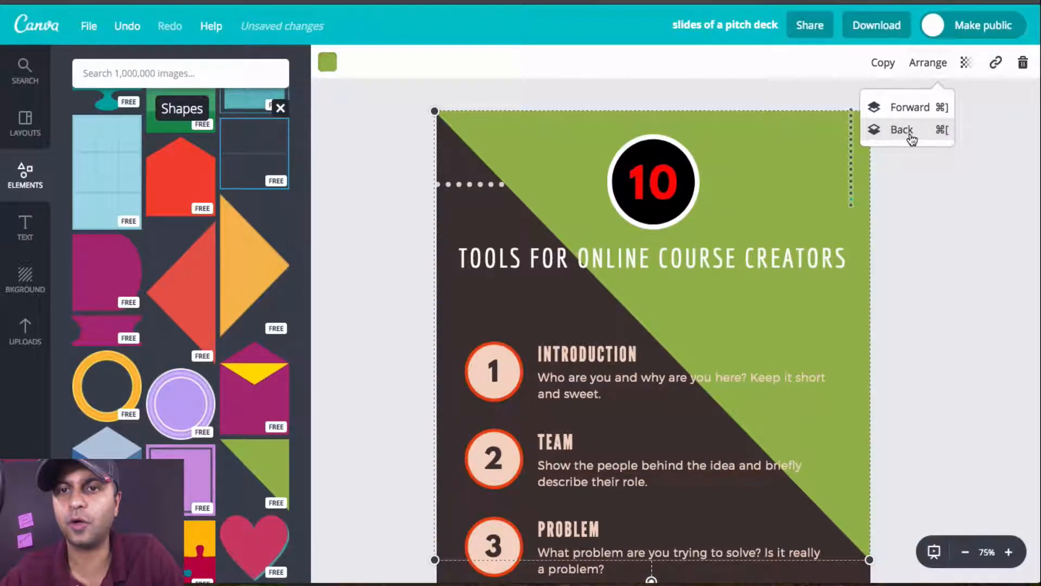
{"action": "left_click", "coordinate": [912, 139]}
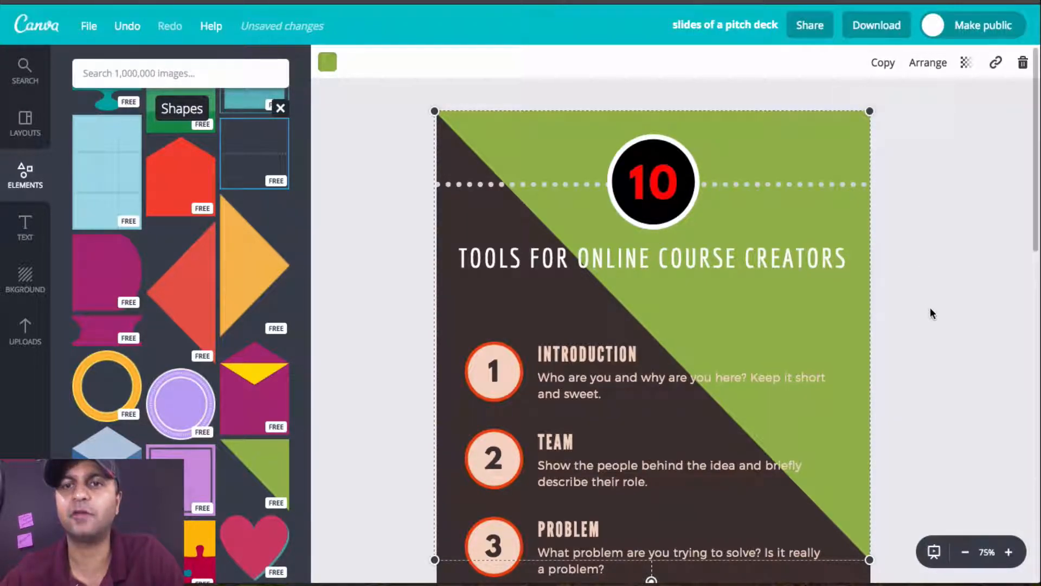
Step: Recolor the large green triangle with the blue from the document colors
{"action": "scroll", "coordinate": [930, 308], "scroll_direction": "down", "scroll_amount": 4}
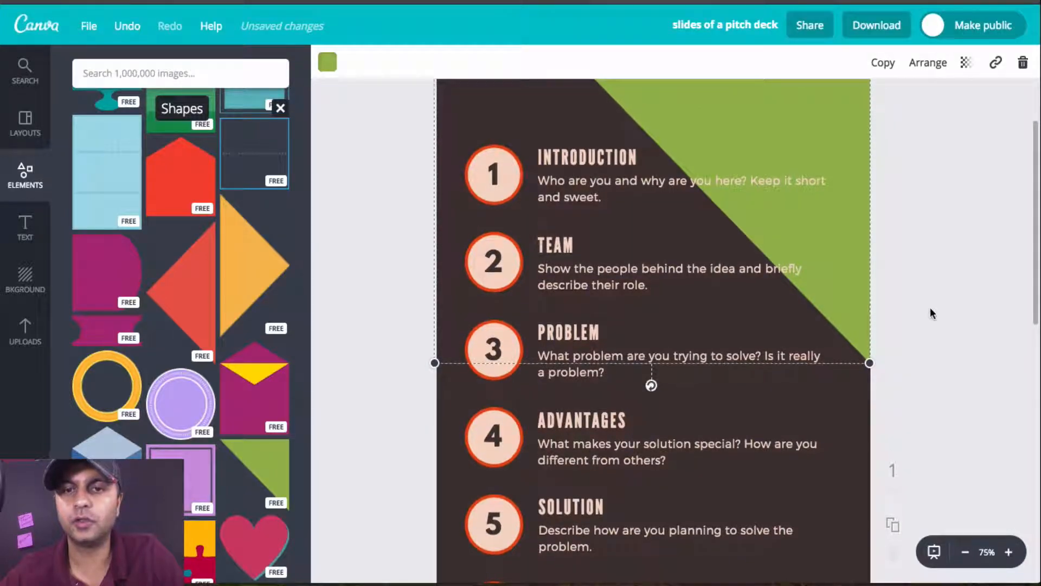
{"action": "scroll", "coordinate": [929, 314], "scroll_direction": "down", "scroll_amount": 4}
{"action": "scroll", "coordinate": [930, 313], "scroll_direction": "up", "scroll_amount": 8}
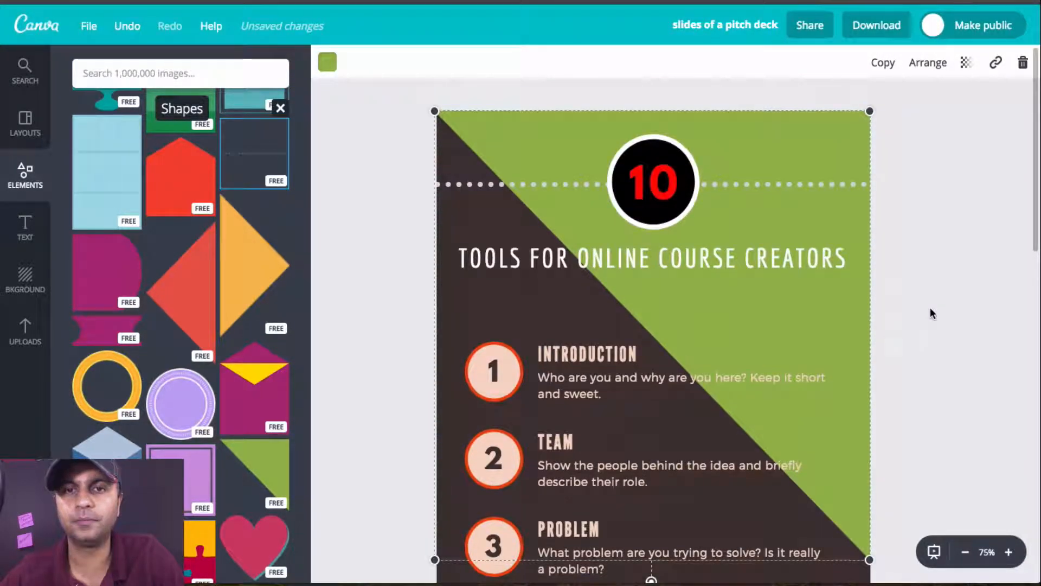
{"action": "scroll", "coordinate": [930, 308], "scroll_direction": "down", "scroll_amount": 1}
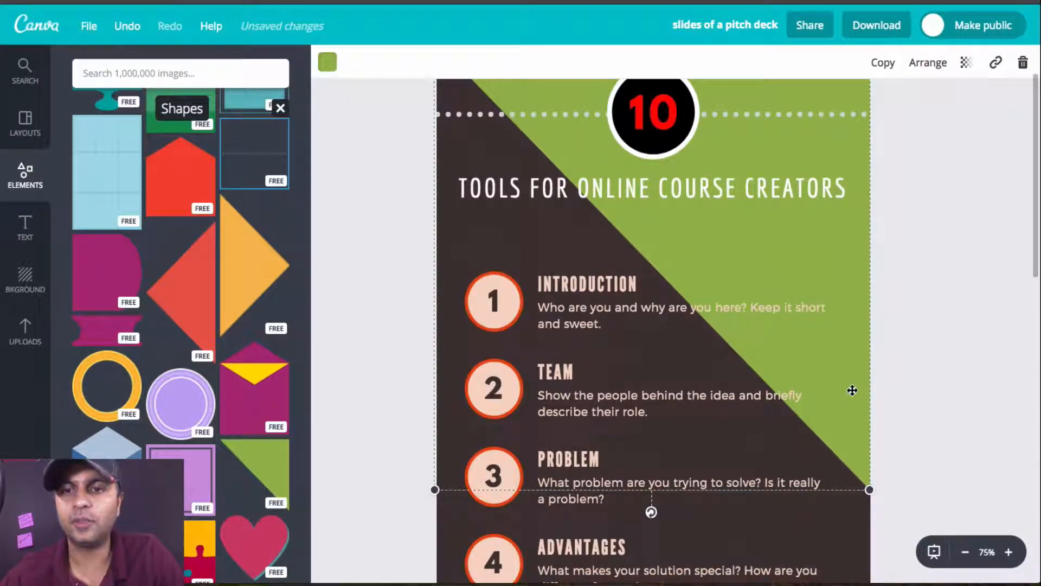
{"action": "left_click", "coordinate": [328, 68]}
{"action": "left_click", "coordinate": [393, 133]}
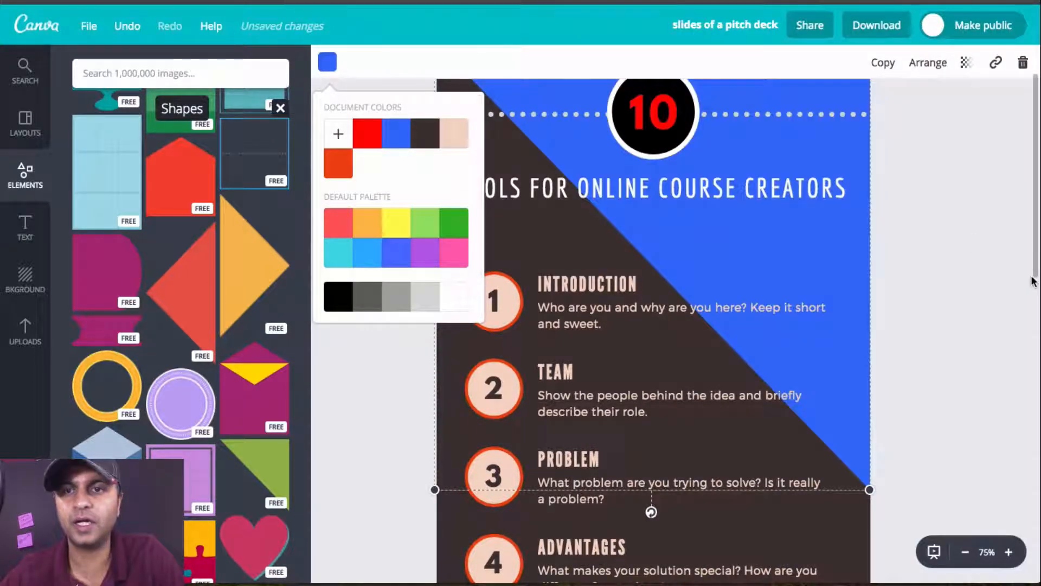
{"action": "left_click", "coordinate": [968, 273]}
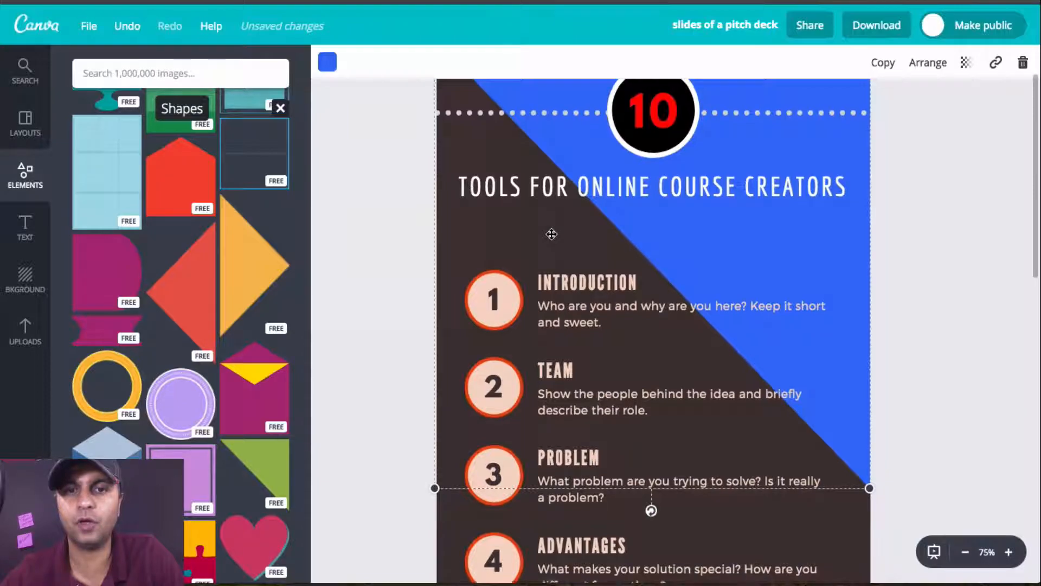
Step: Recolor the dark brown page background black from the default palette, after trying the dark grey
{"action": "scroll", "coordinate": [507, 345], "scroll_direction": "down", "scroll_amount": 3}
{"action": "left_click", "coordinate": [455, 428]}
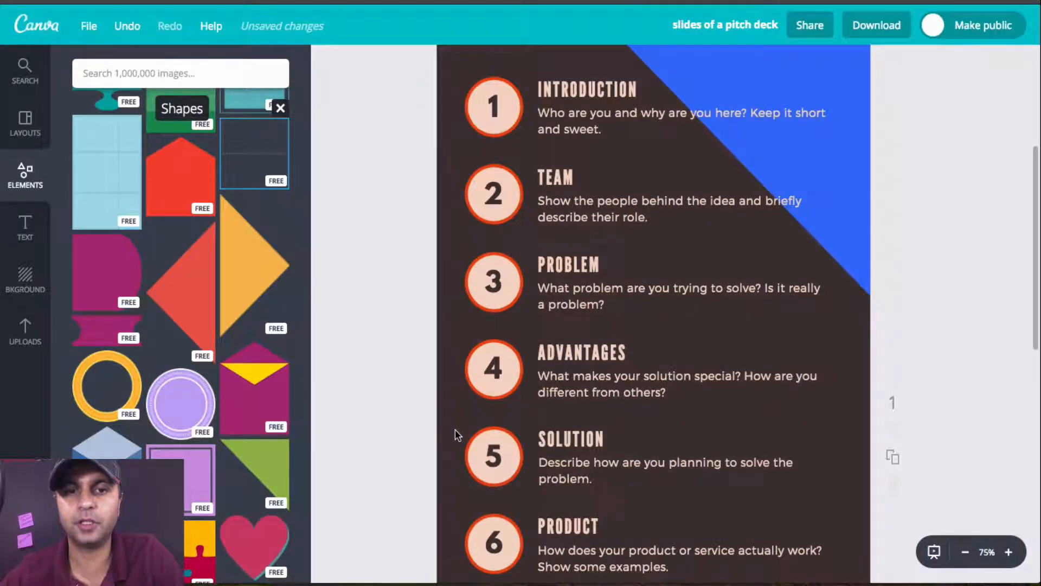
{"action": "scroll", "coordinate": [456, 431], "scroll_direction": "up", "scroll_amount": 4}
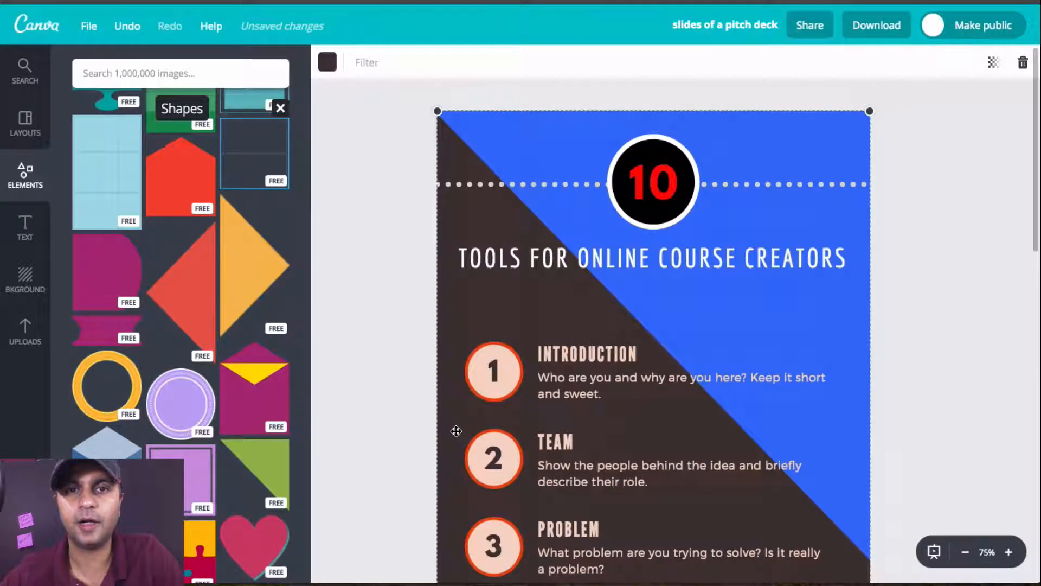
{"action": "left_click", "coordinate": [328, 62]}
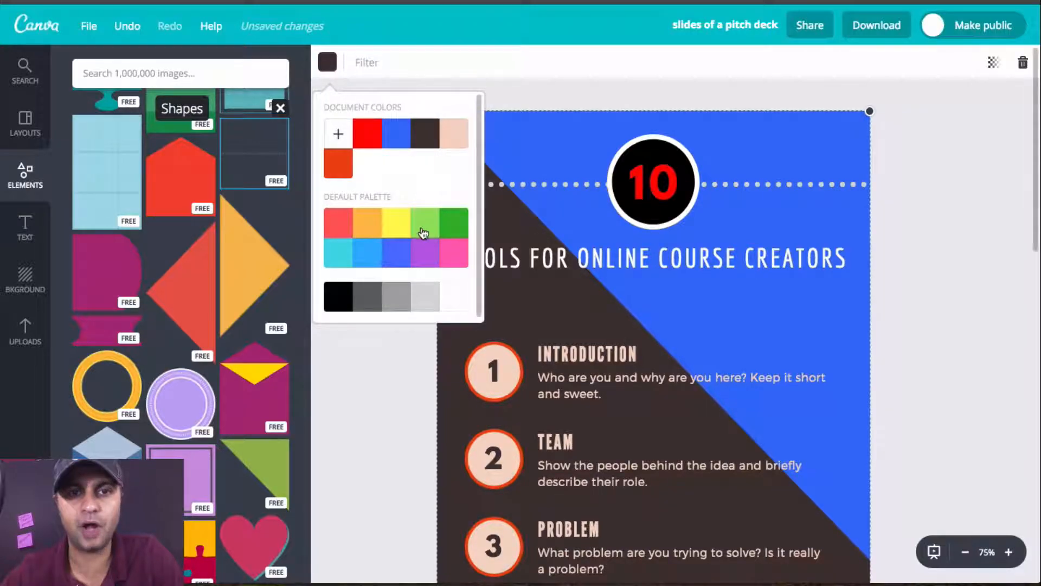
{"action": "left_click", "coordinate": [366, 307]}
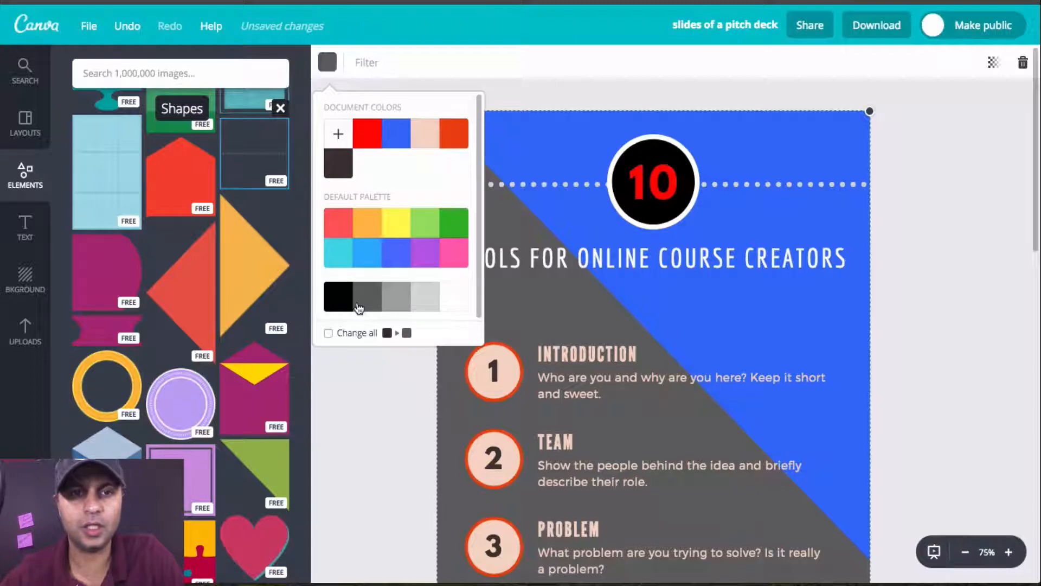
{"action": "left_click", "coordinate": [333, 306]}
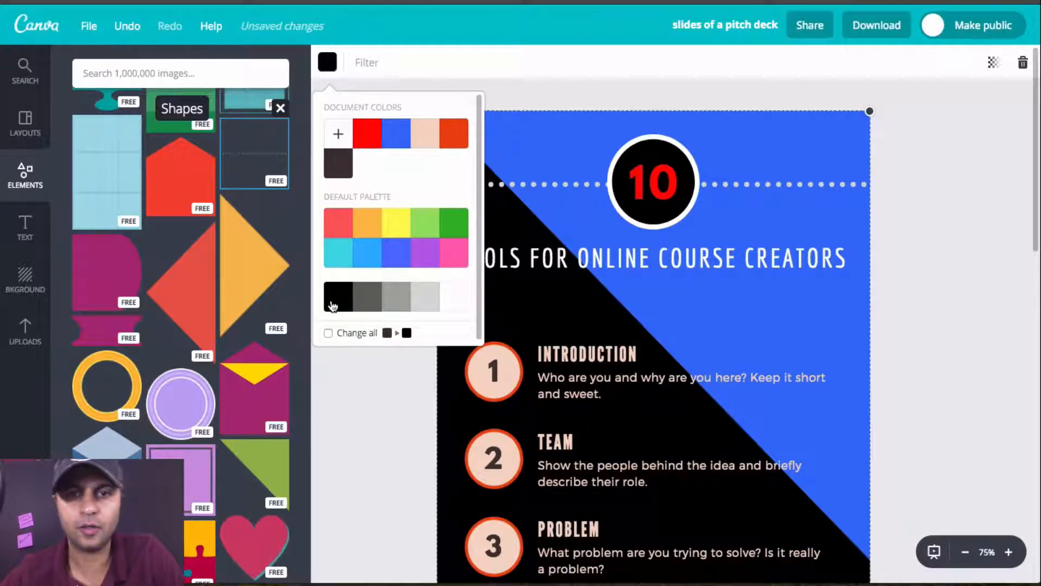
{"action": "left_click", "coordinate": [386, 409]}
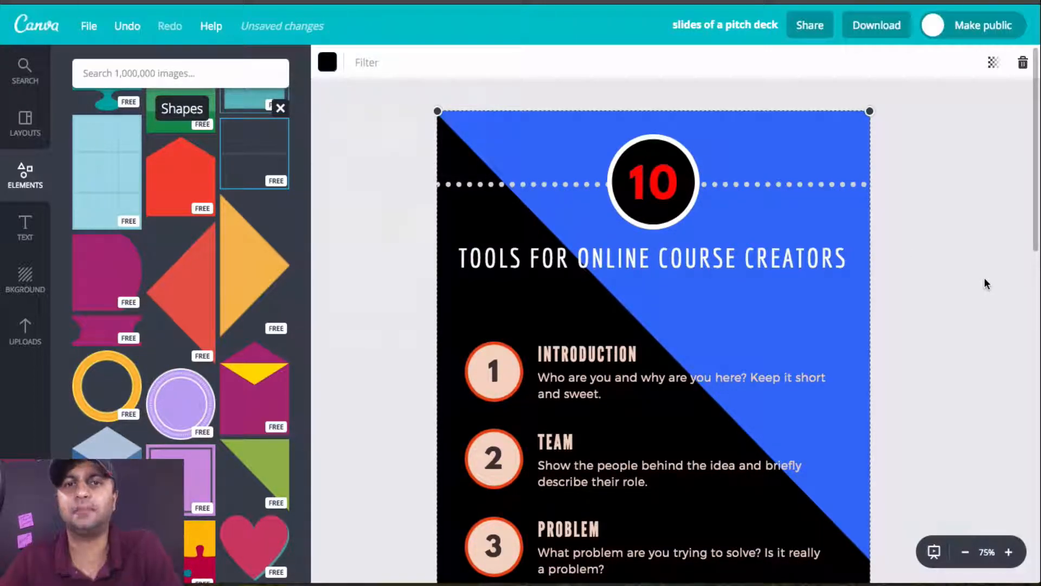
Step: Delete the title line "Tools for Online Course Creators" beneath the number circle
{"action": "scroll", "coordinate": [984, 278], "scroll_direction": "down", "scroll_amount": 3}
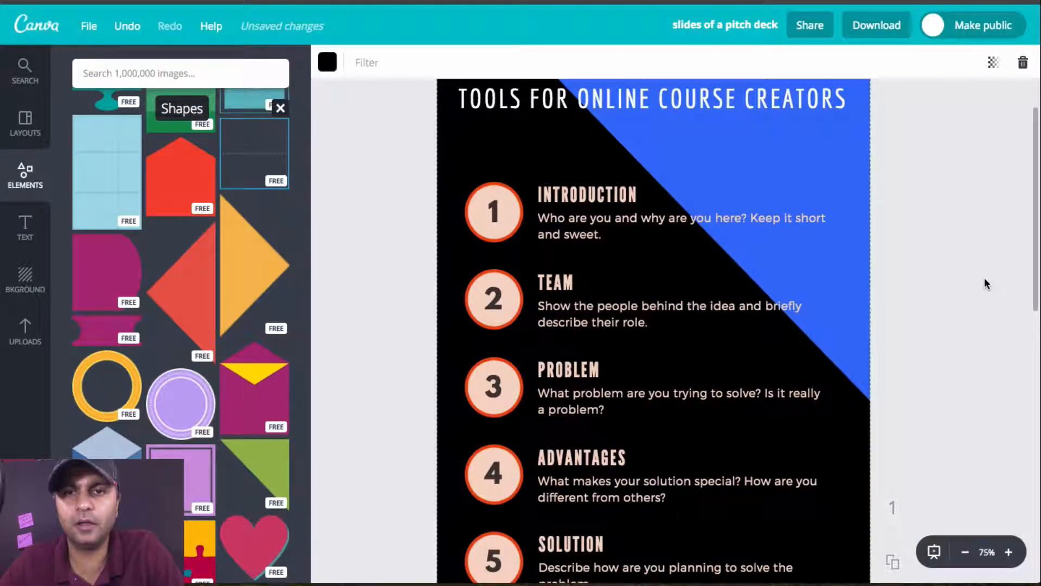
{"action": "scroll", "coordinate": [984, 278], "scroll_direction": "up", "scroll_amount": 2}
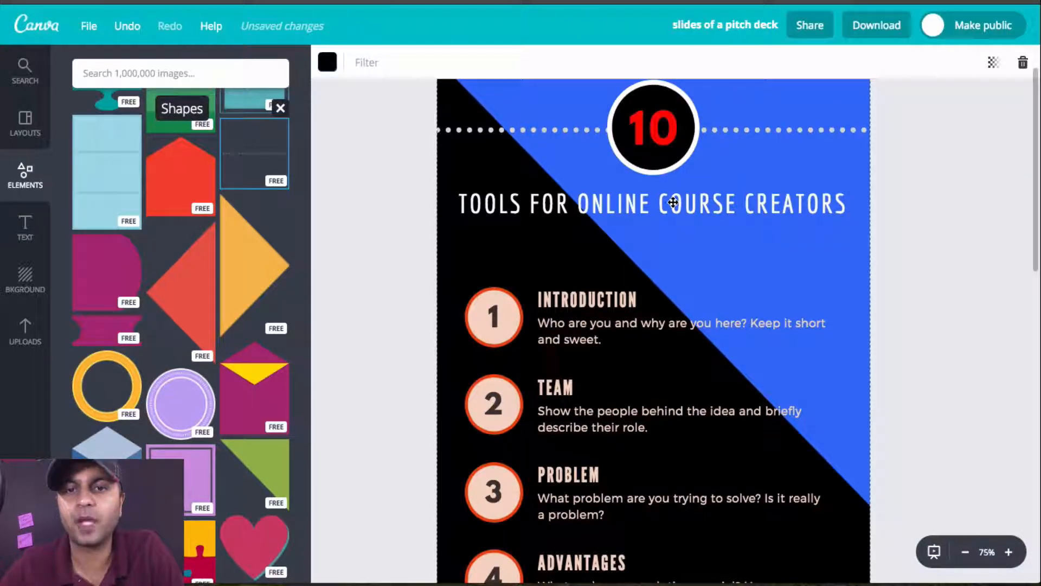
{"action": "scroll", "coordinate": [673, 202], "scroll_direction": "up", "scroll_amount": 2}
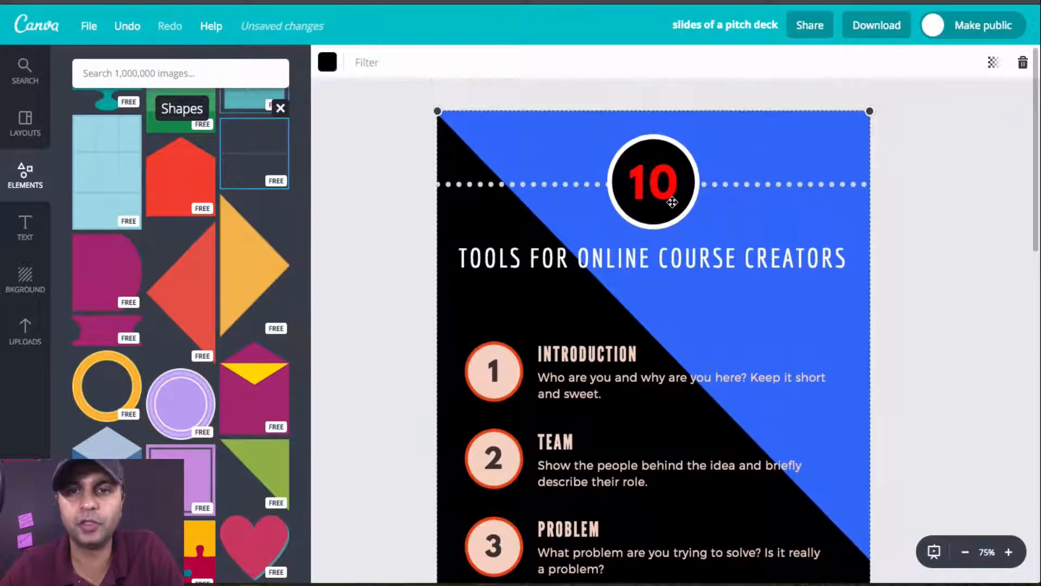
{"action": "left_click", "coordinate": [664, 255]}
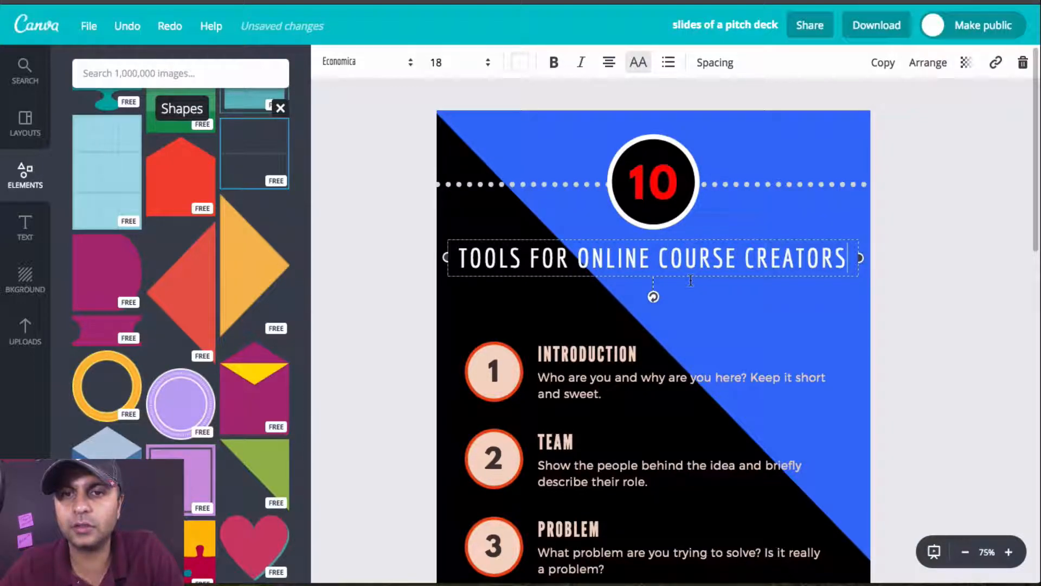
{"action": "left_click_drag", "start_coordinate": [697, 258], "coordinate": [701, 263]}
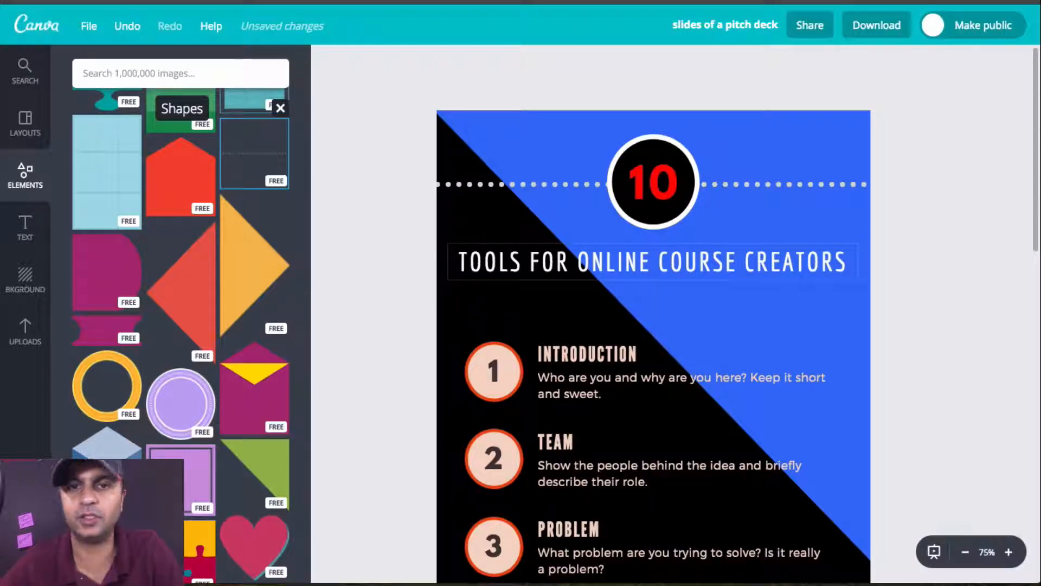
{"action": "key", "text": "ctrl+z"}
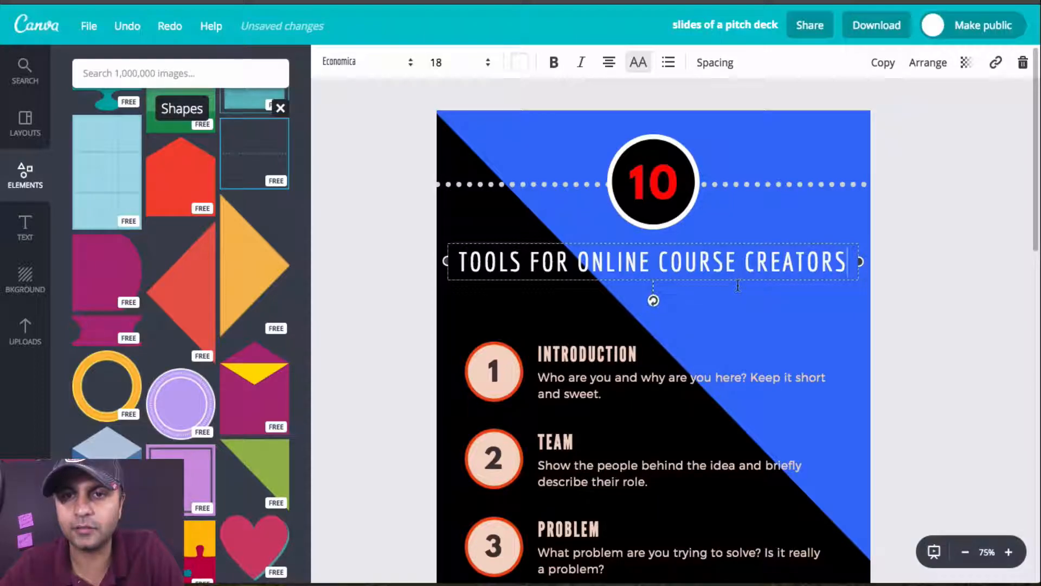
{"action": "left_click", "coordinate": [692, 337]}
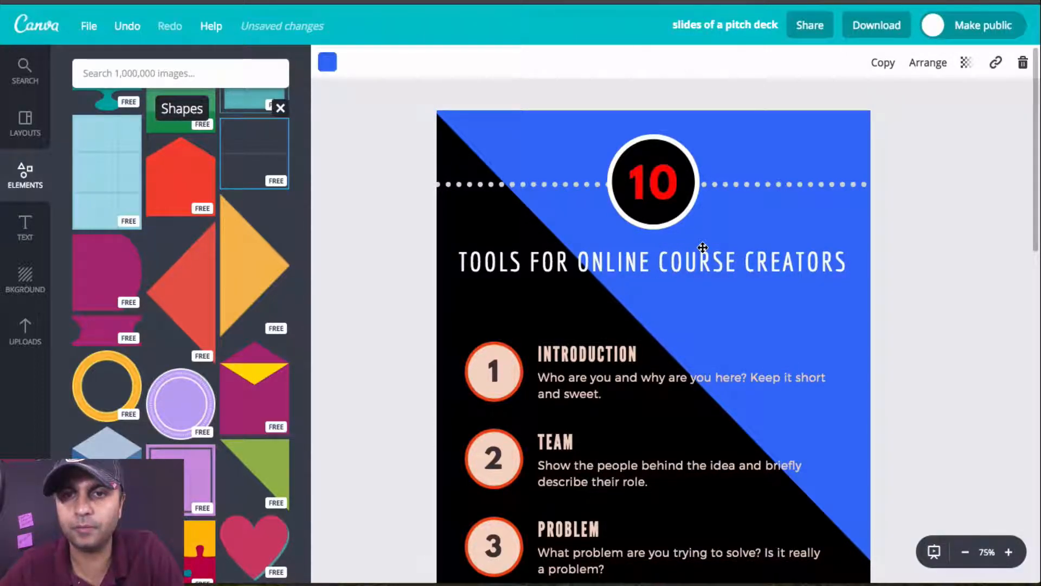
{"action": "left_click", "coordinate": [696, 248]}
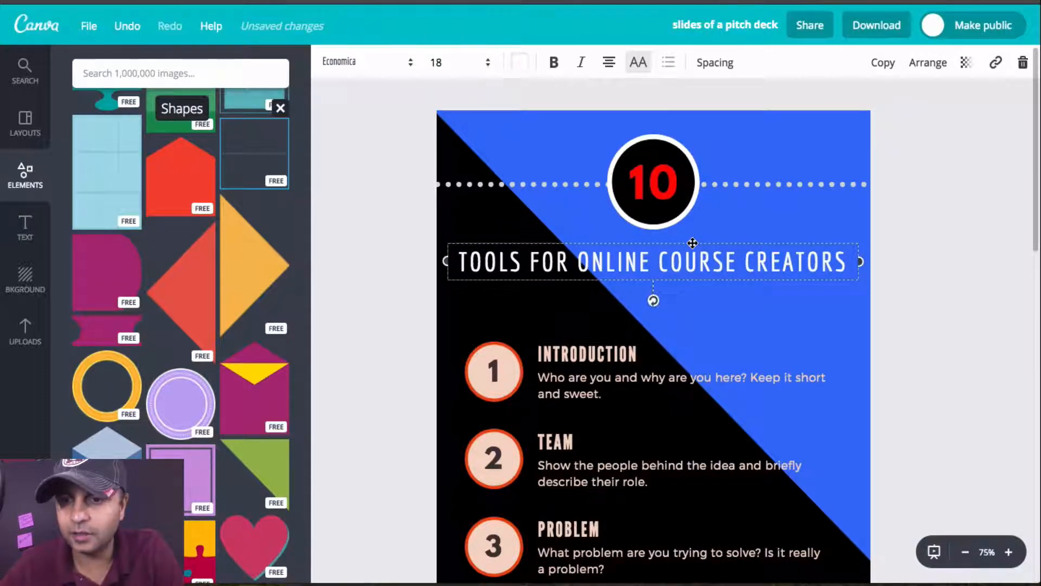
{"action": "key", "text": "Delete"}
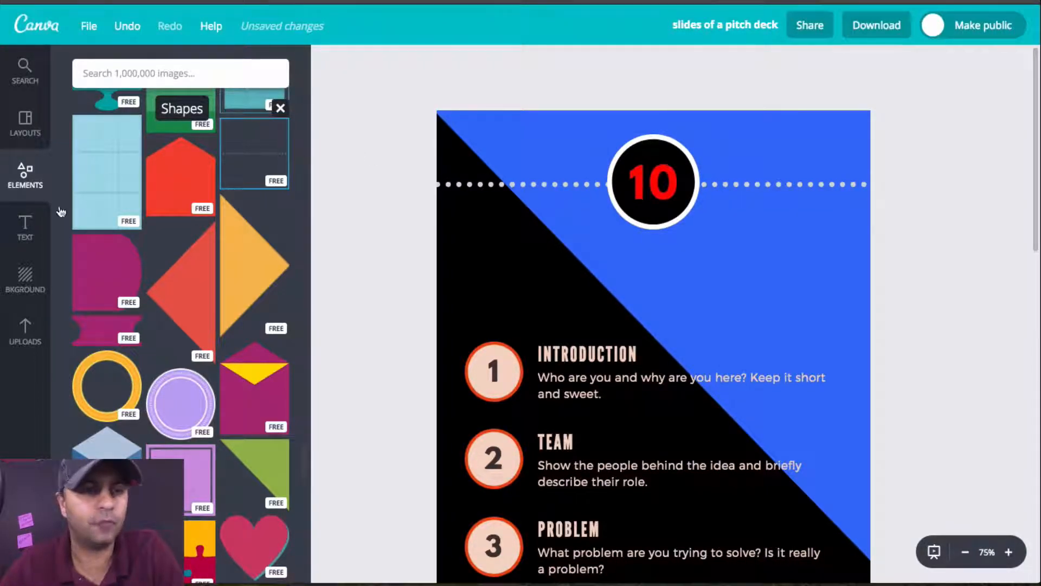
Step: Try adding the default "Add heading" text to the page, and delete it again
{"action": "left_click", "coordinate": [23, 238]}
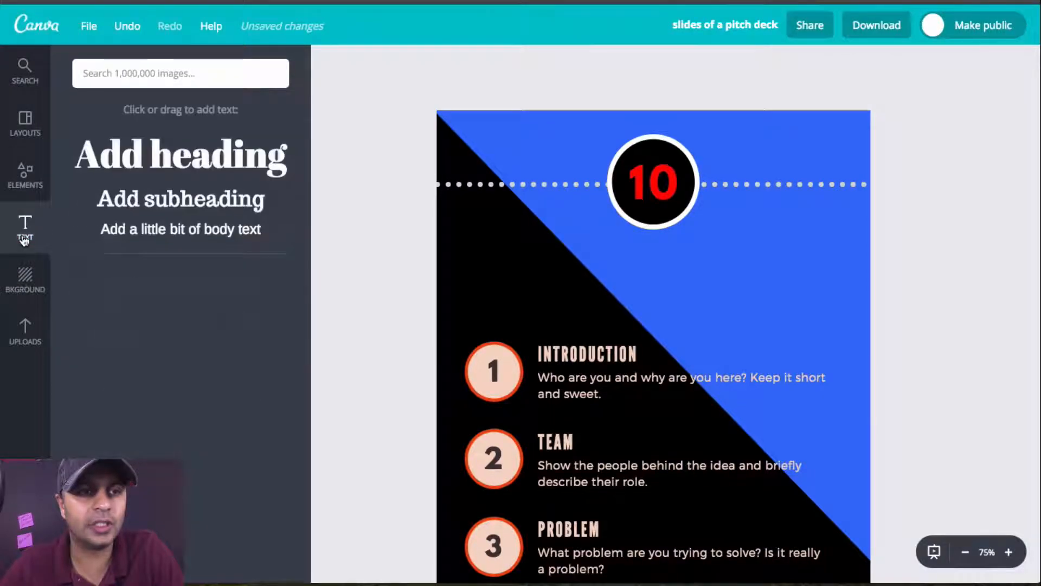
{"action": "left_click", "coordinate": [166, 163]}
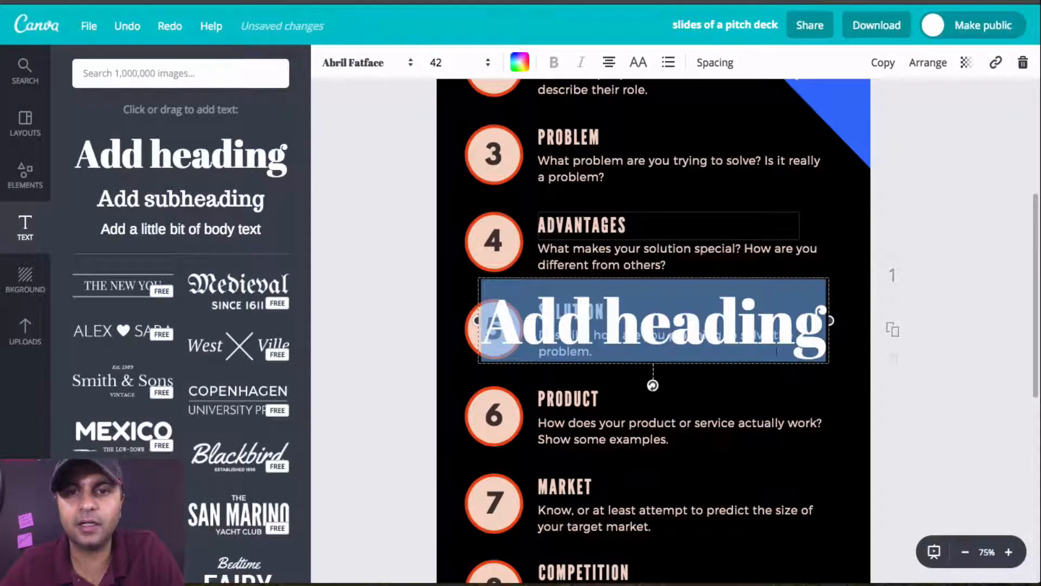
{"action": "left_click", "coordinate": [811, 395]}
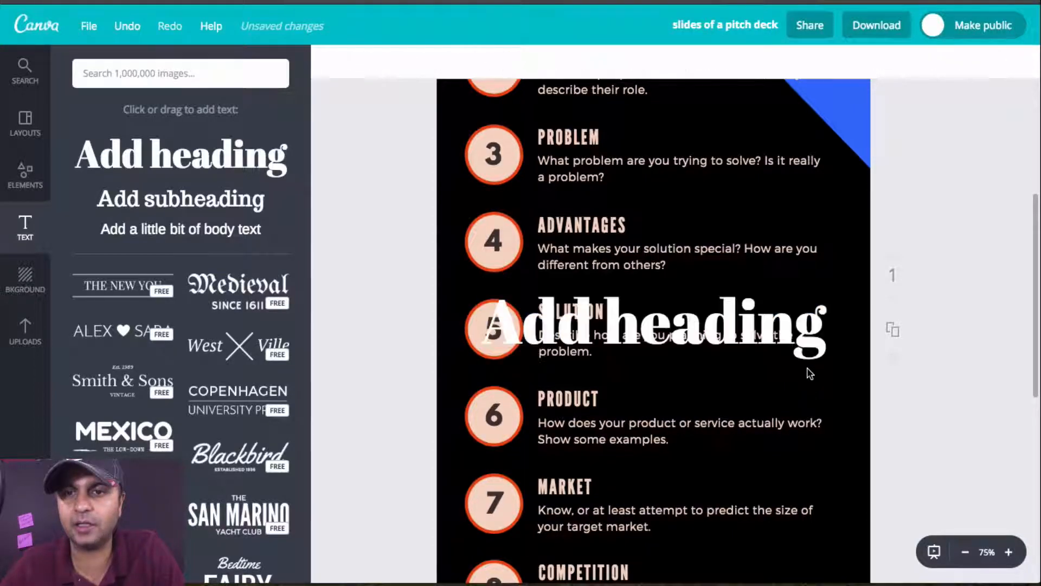
{"action": "left_click", "coordinate": [808, 360]}
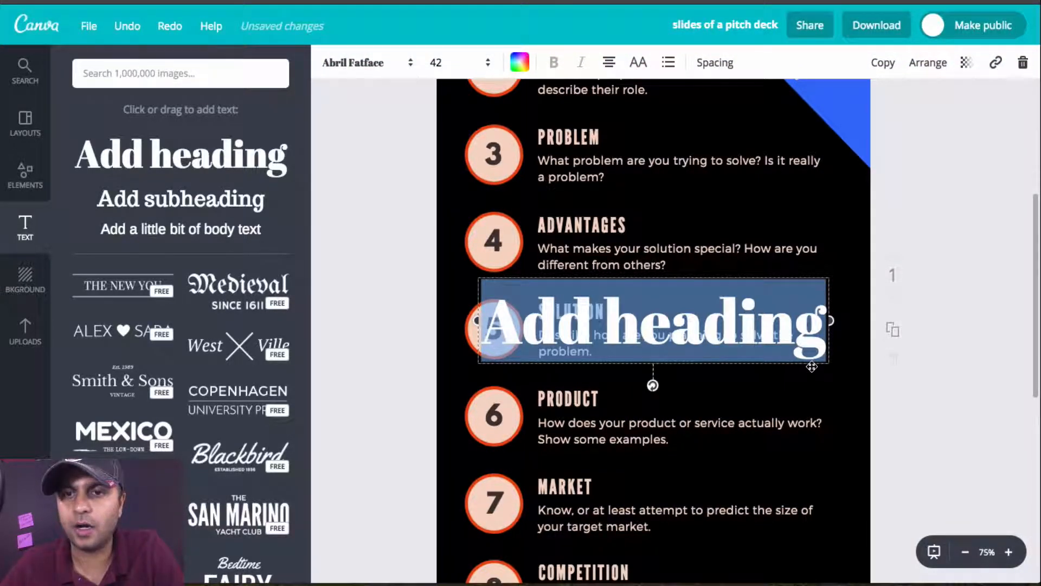
{"action": "key", "text": "Delete"}
Step: Browse the ready-made text designs, from plain and framed styles to badges and coloured ones, for a new title
{"action": "scroll", "coordinate": [807, 287], "scroll_direction": "up", "scroll_amount": 5}
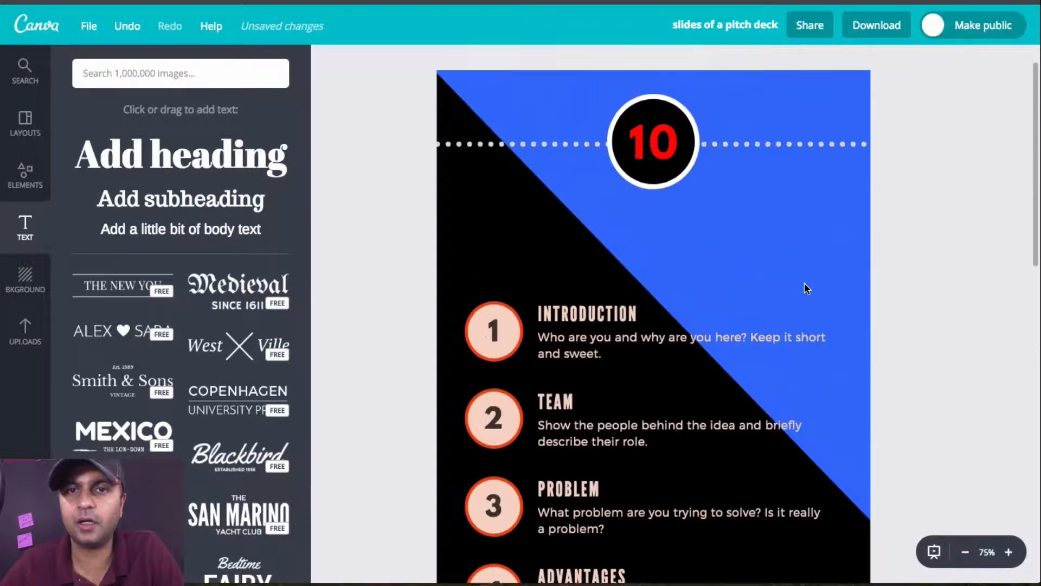
{"action": "scroll", "coordinate": [807, 287], "scroll_direction": "up", "scroll_amount": 1}
{"action": "scroll", "coordinate": [159, 387], "scroll_direction": "down", "scroll_amount": 3}
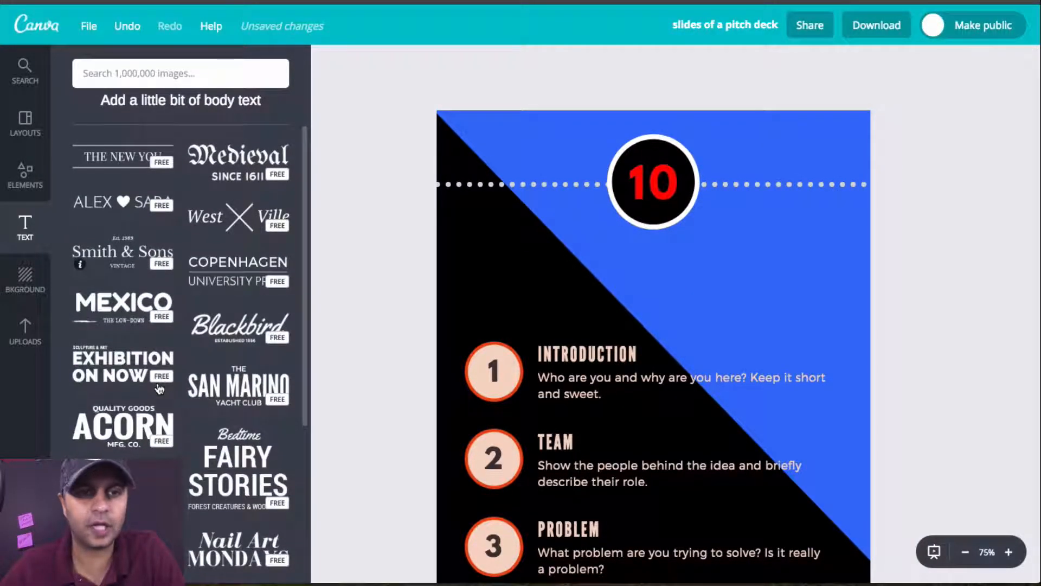
{"action": "scroll", "coordinate": [173, 293], "scroll_direction": "down", "scroll_amount": 5}
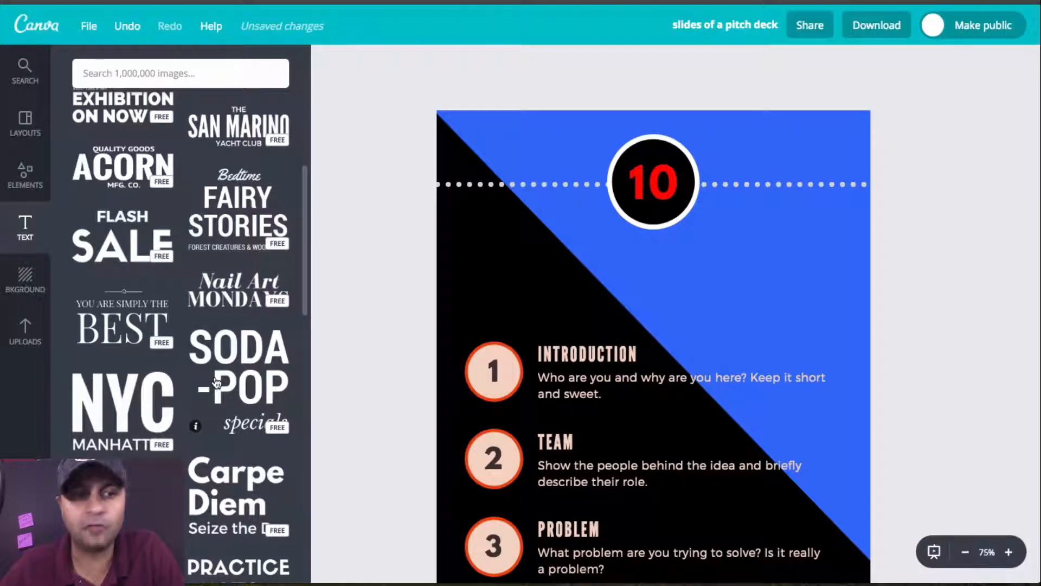
{"action": "scroll", "coordinate": [215, 381], "scroll_direction": "down", "scroll_amount": 11}
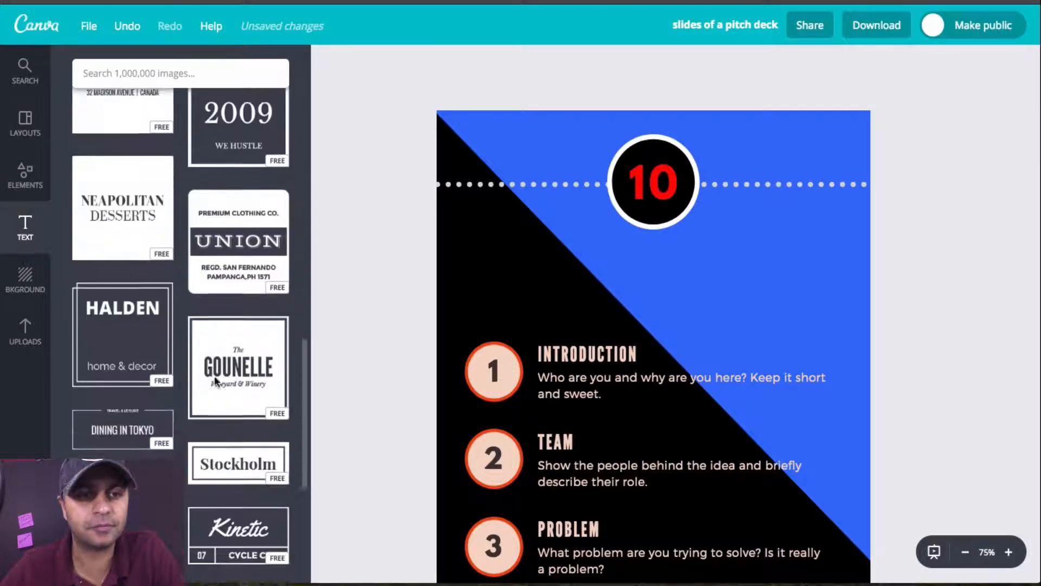
{"action": "scroll", "coordinate": [215, 381], "scroll_direction": "down", "scroll_amount": 1}
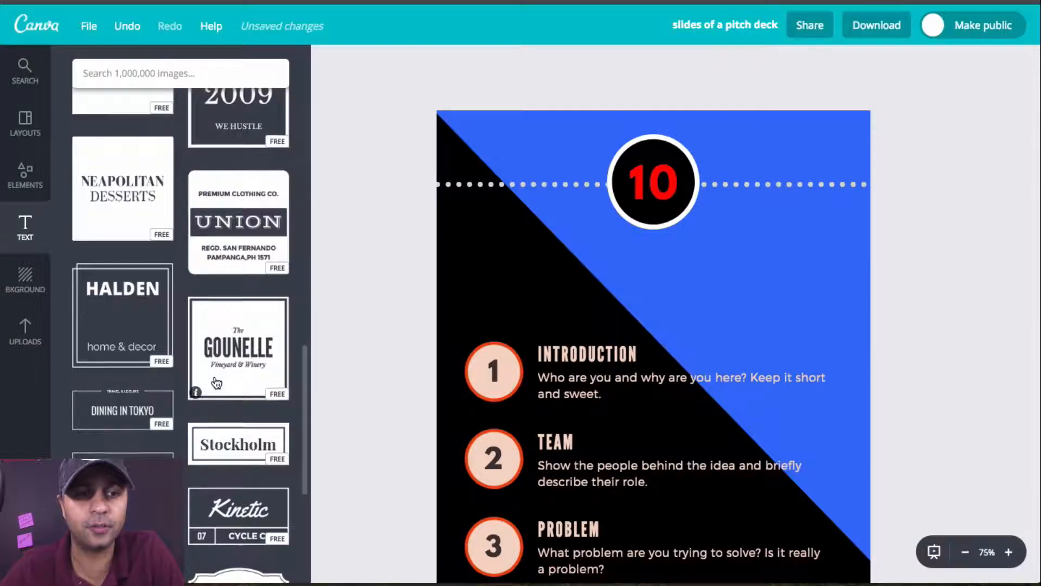
{"action": "scroll", "coordinate": [215, 383], "scroll_direction": "down", "scroll_amount": 2}
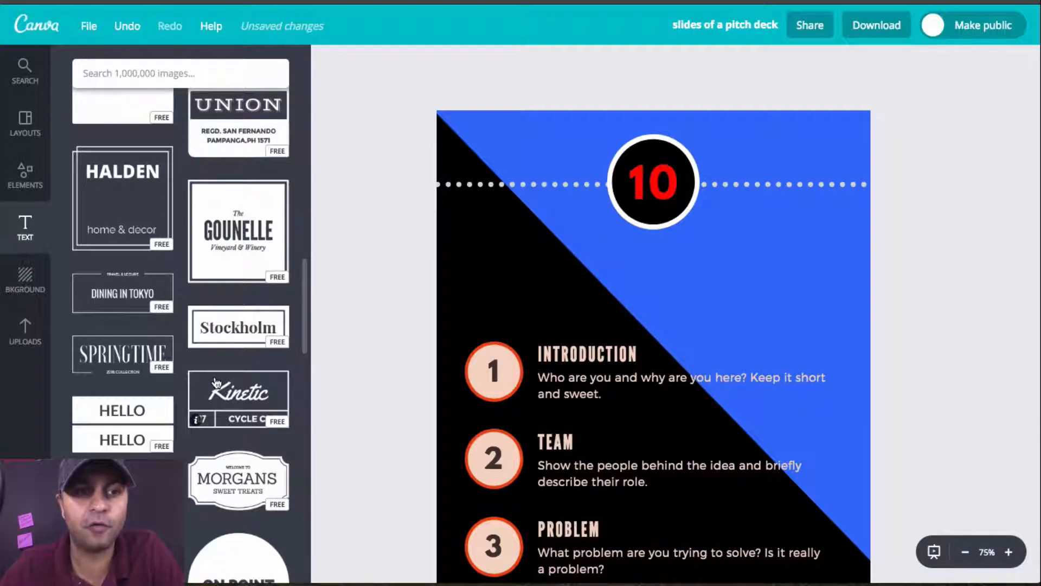
{"action": "scroll", "coordinate": [216, 382], "scroll_direction": "down", "scroll_amount": 4}
{"action": "scroll", "coordinate": [216, 382], "scroll_direction": "down", "scroll_amount": 5}
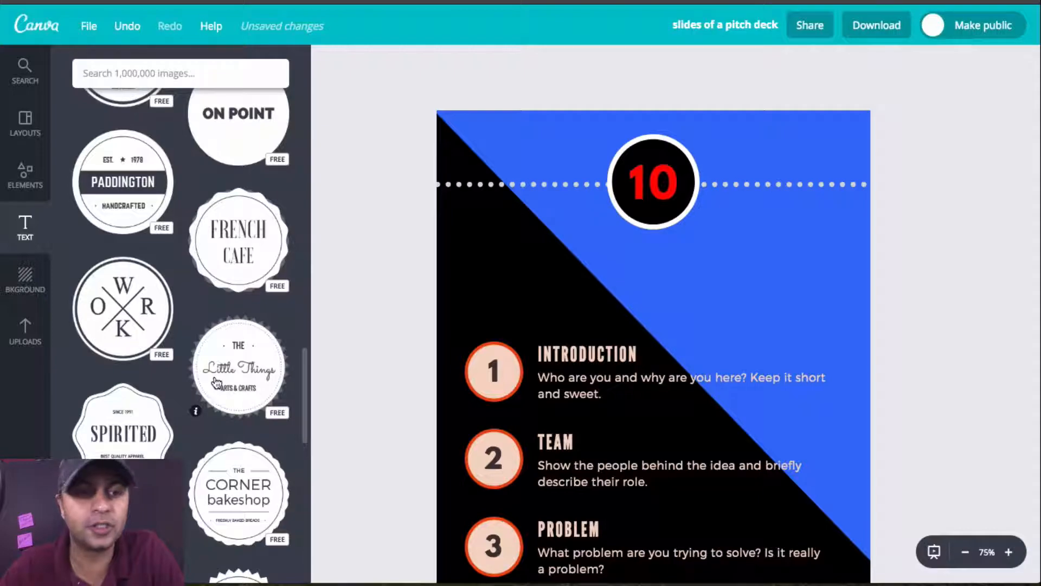
{"action": "scroll", "coordinate": [216, 382], "scroll_direction": "down", "scroll_amount": 10}
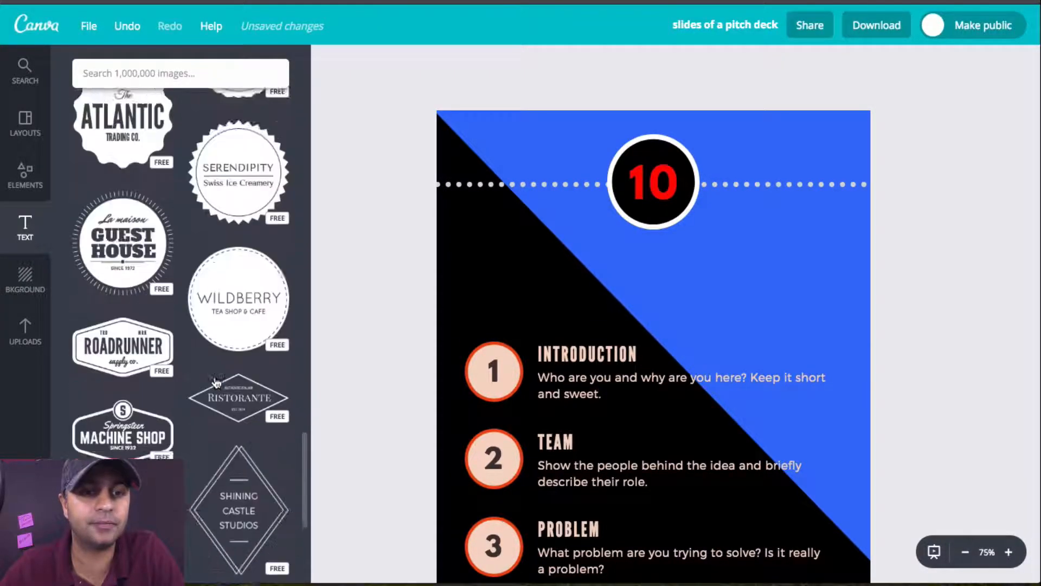
{"action": "scroll", "coordinate": [216, 382], "scroll_direction": "down", "scroll_amount": 8}
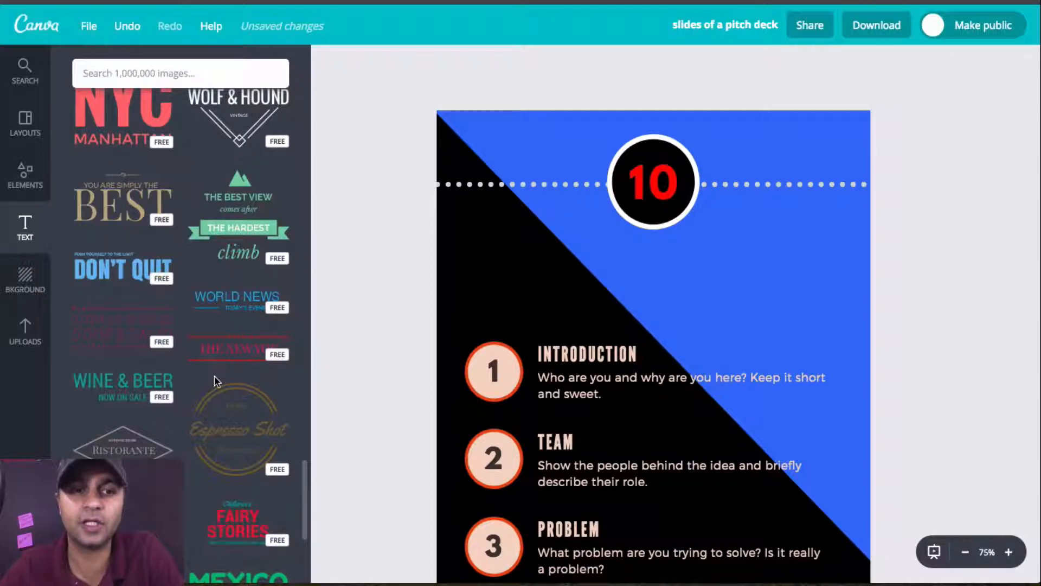
{"action": "scroll", "coordinate": [214, 376], "scroll_direction": "down", "scroll_amount": 10}
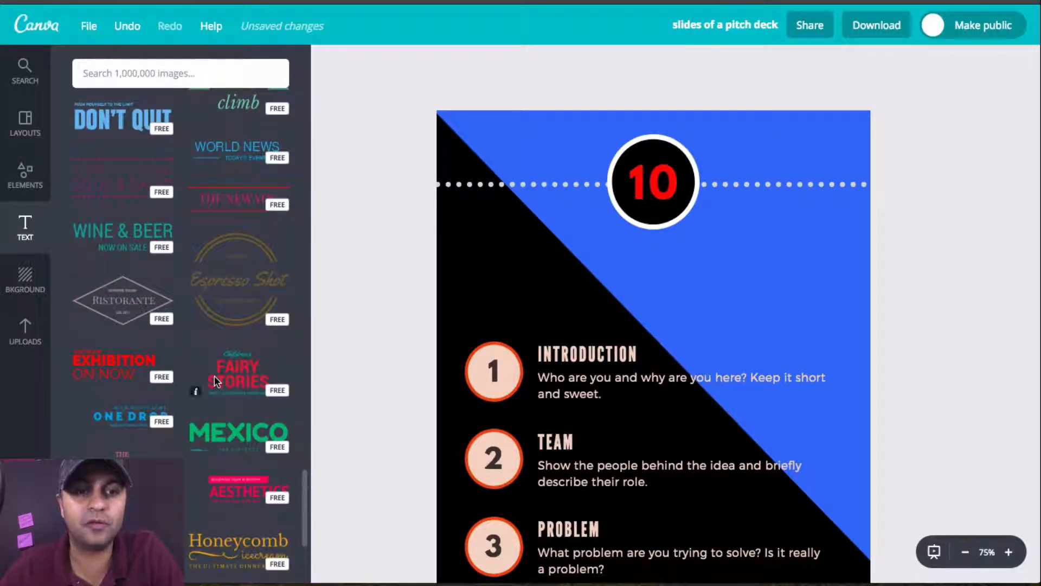
{"action": "scroll", "coordinate": [214, 375], "scroll_direction": "down", "scroll_amount": 4}
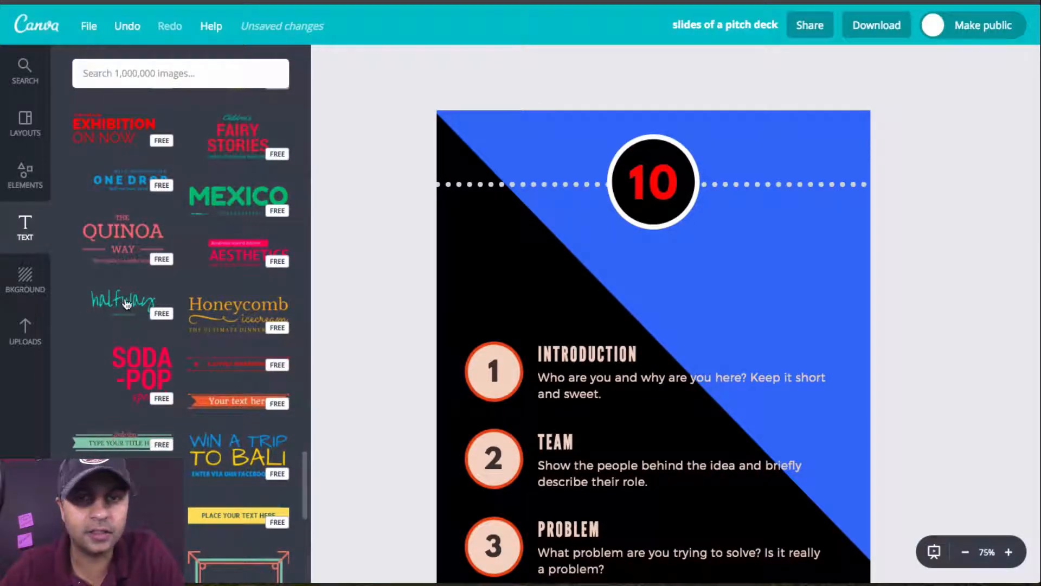
Step: Add the turquoise handwritten "halfway / Debut Single" text design and place it between the number circle and the Introduction item
{"action": "left_click", "coordinate": [713, 313]}
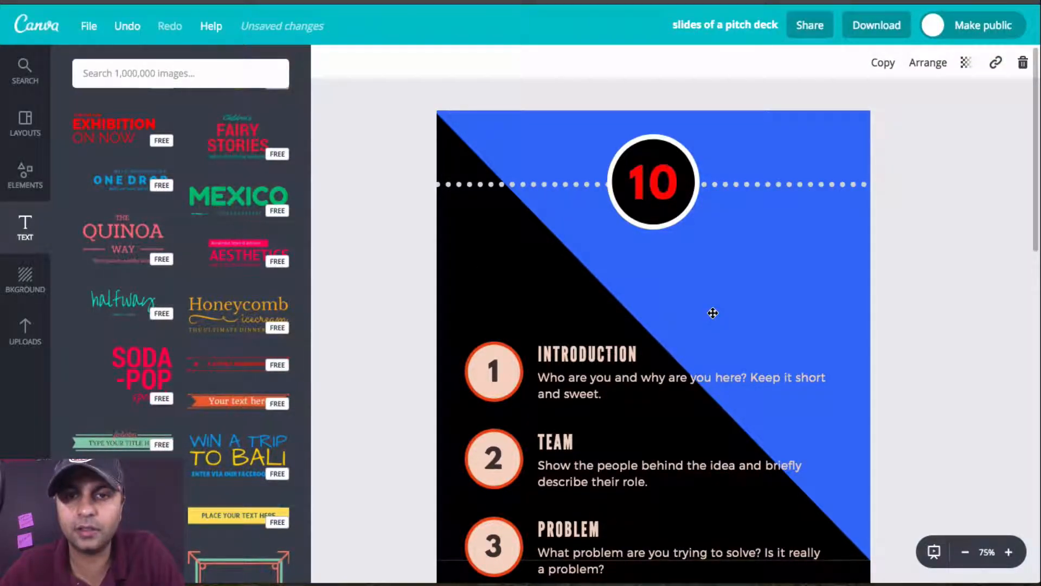
{"action": "scroll", "coordinate": [712, 313], "scroll_direction": "down", "scroll_amount": 5}
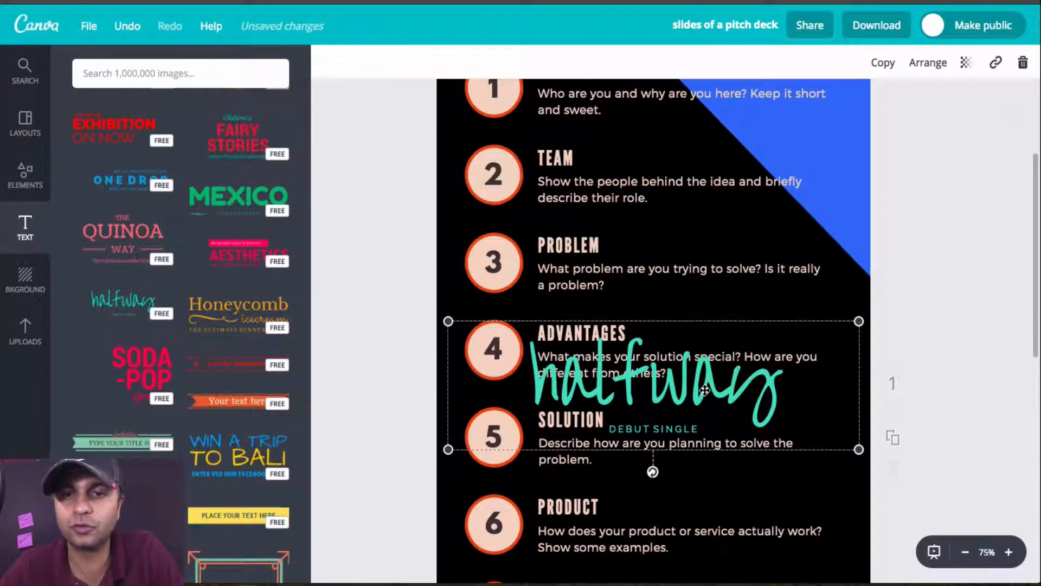
{"action": "left_click_drag", "start_coordinate": [705, 390], "coordinate": [704, 177]}
{"action": "scroll", "coordinate": [700, 424], "scroll_direction": "up", "scroll_amount": 5}
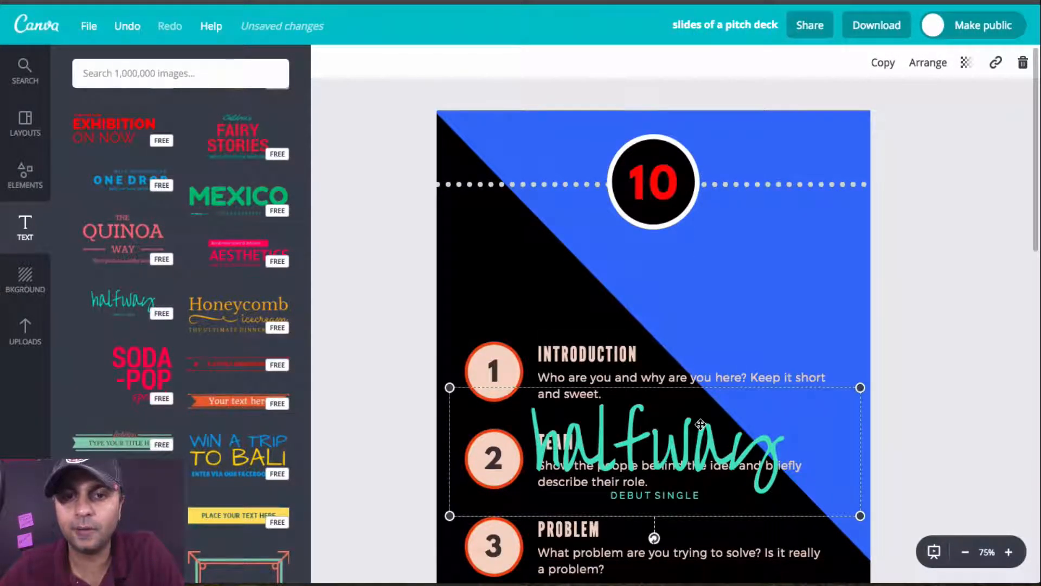
{"action": "left_click_drag", "start_coordinate": [700, 424], "coordinate": [698, 251]}
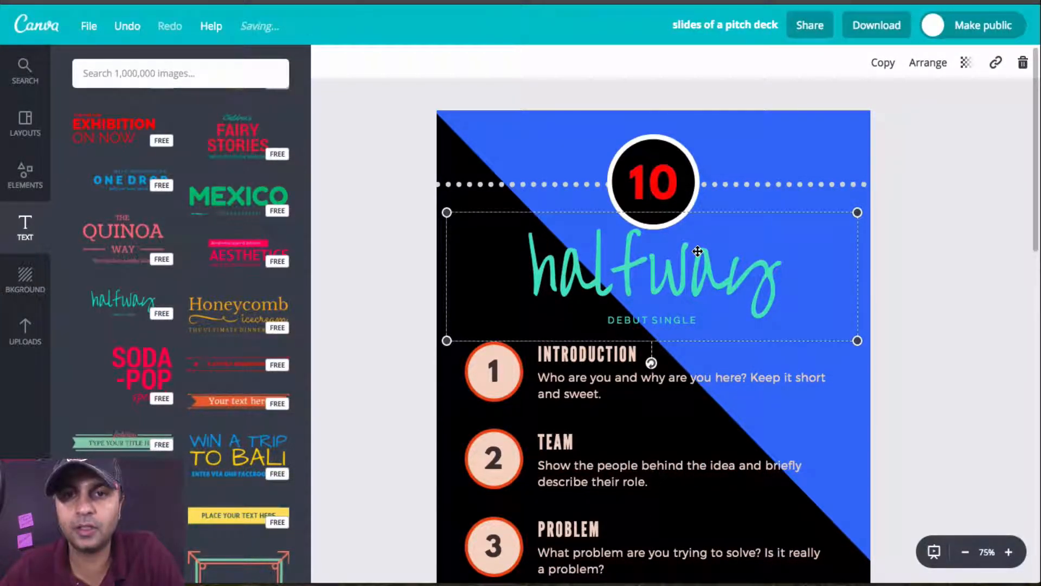
Step: Replace the large handwritten word "halfway" with "21 Tools" and change its font to Montserrat Light
{"action": "double_click", "coordinate": [698, 251]}
{"action": "type", "text": "21"}
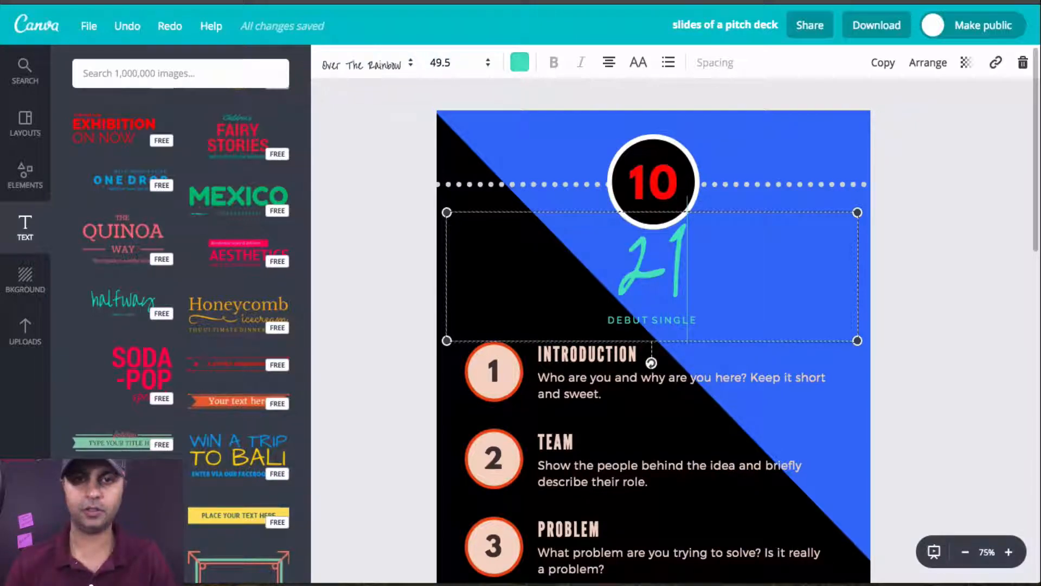
{"action": "type", "text": " Tools"}
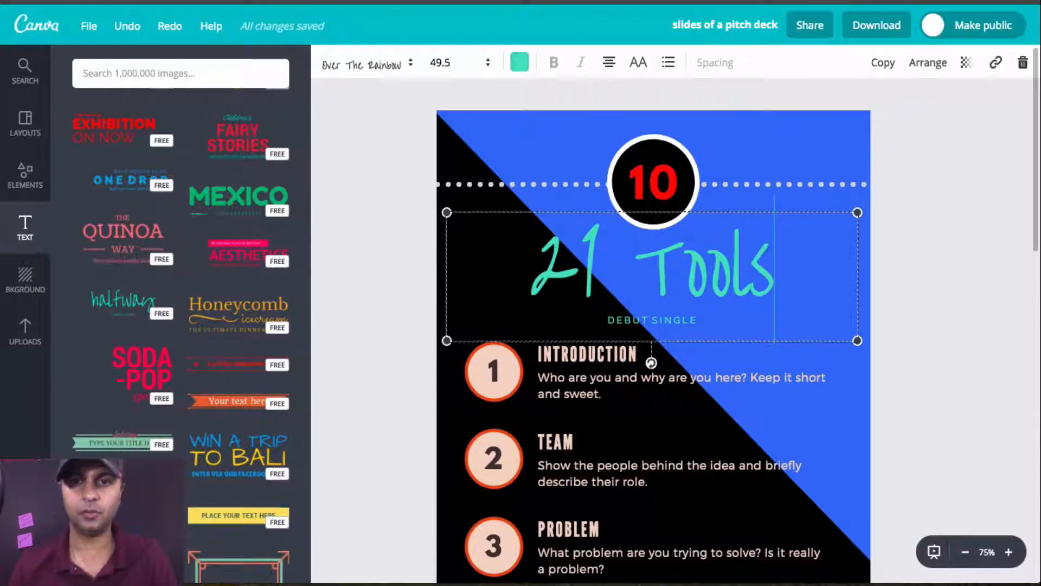
{"action": "key", "text": "ctrl+a"}
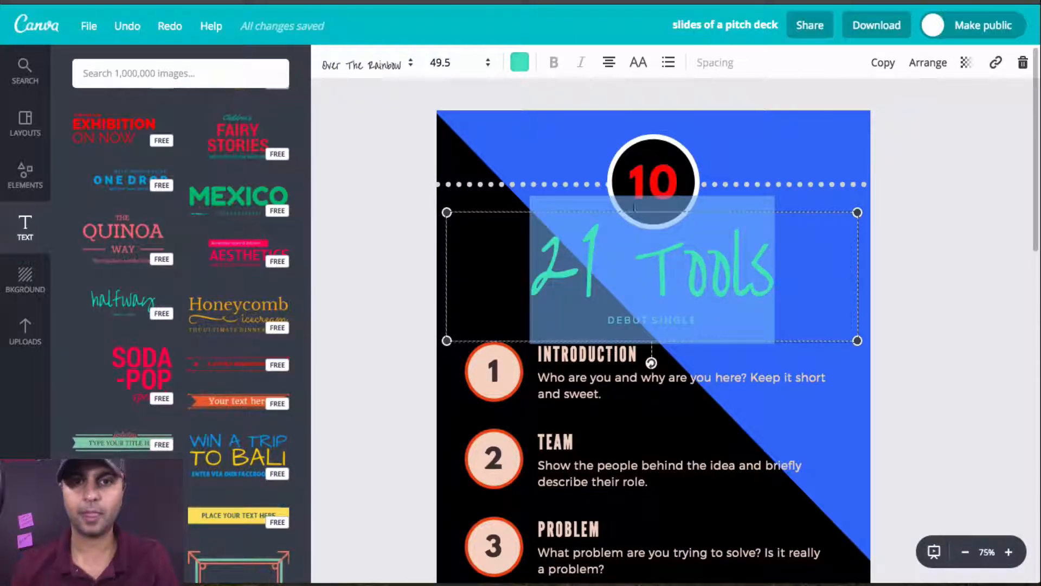
{"action": "left_click", "coordinate": [376, 64]}
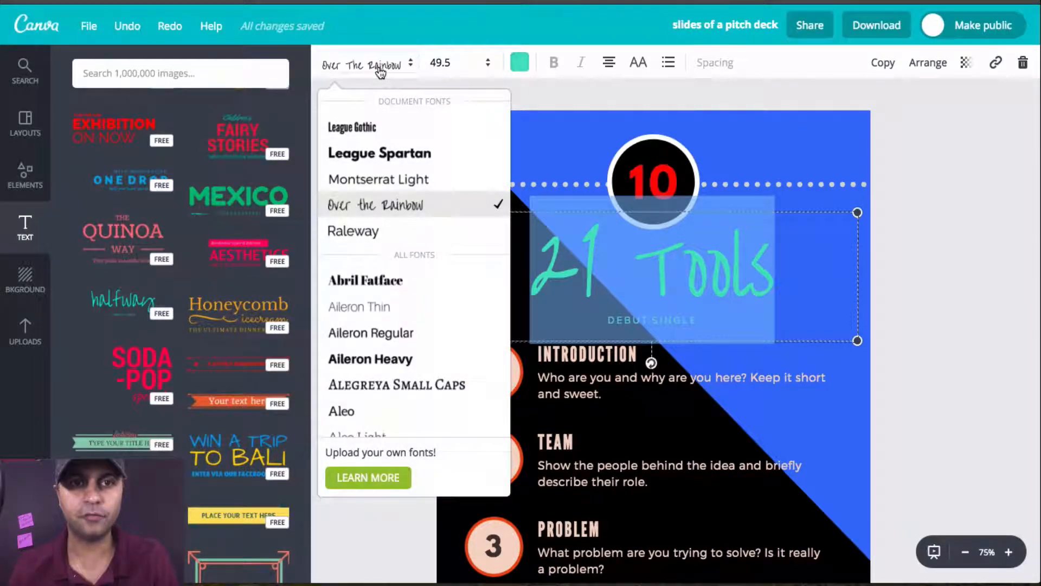
{"action": "left_click", "coordinate": [378, 179]}
Step: Extend the large title line so that it reads "21 Tools For"
{"action": "left_click", "coordinate": [695, 323]}
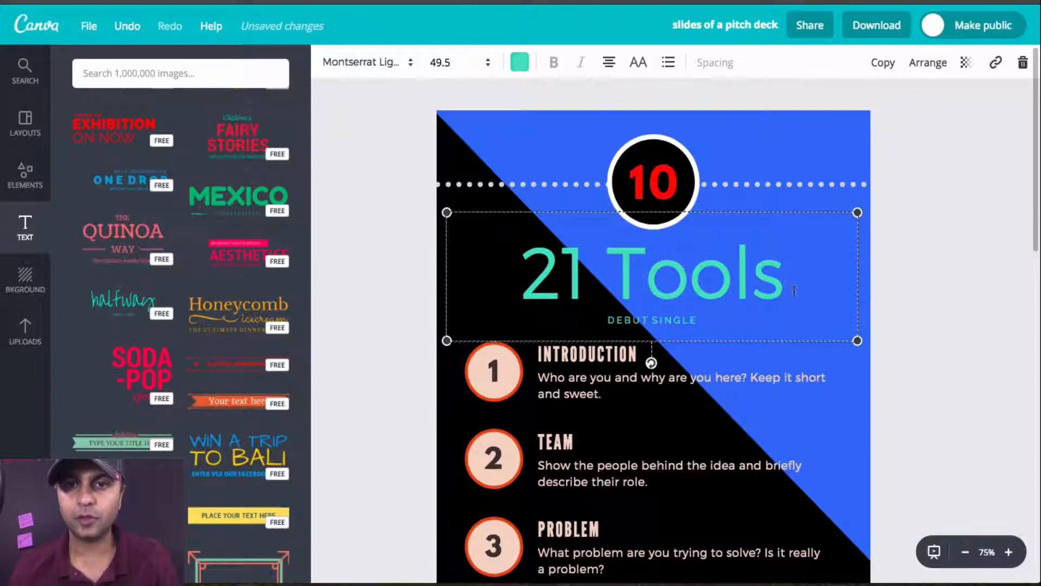
{"action": "type", "text": "f"}
{"action": "key", "text": "BackSpace"}
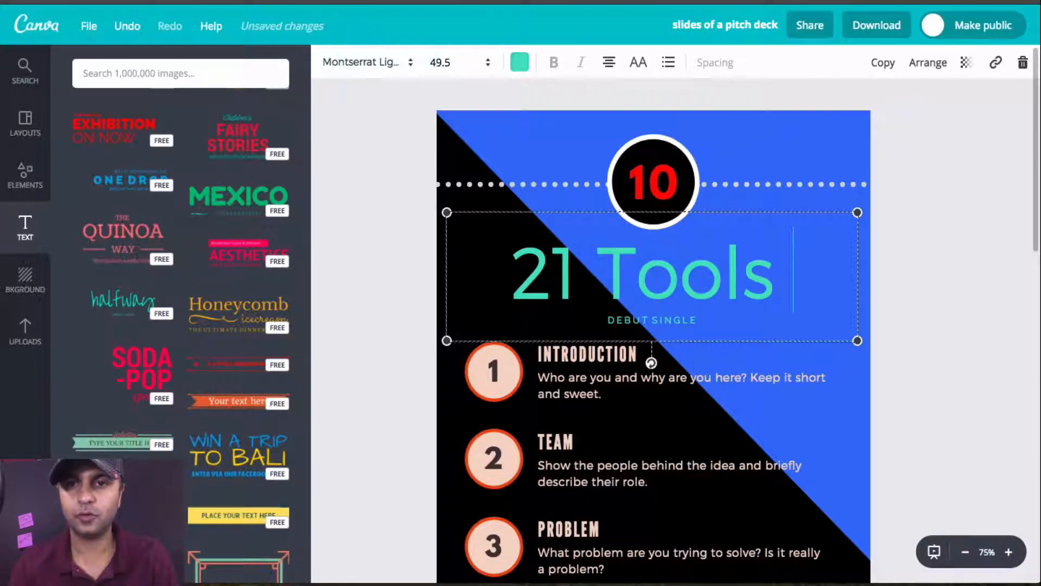
{"action": "type", "text": "For"}
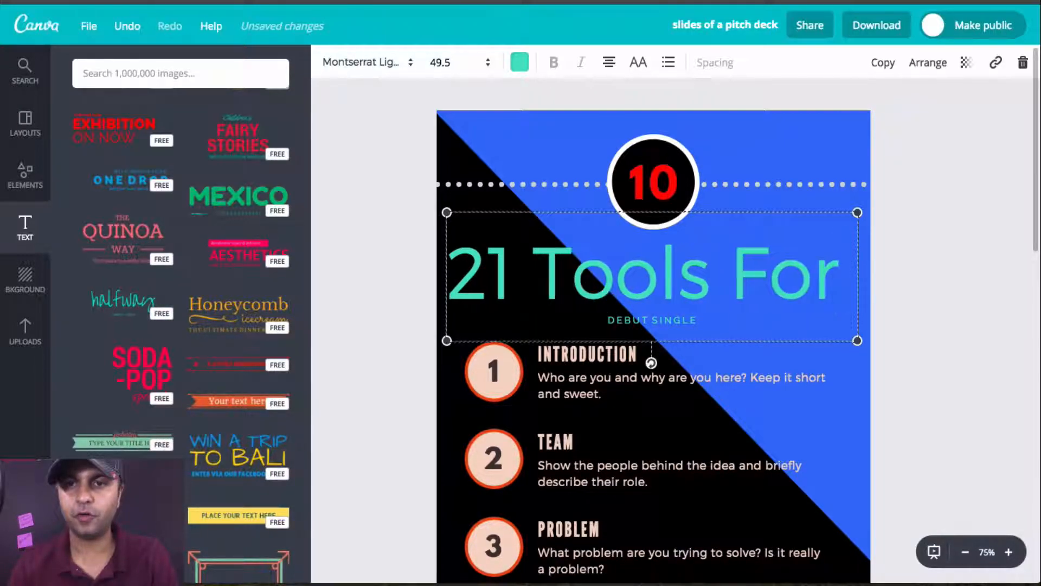
{"action": "key", "text": "BackSpace"}
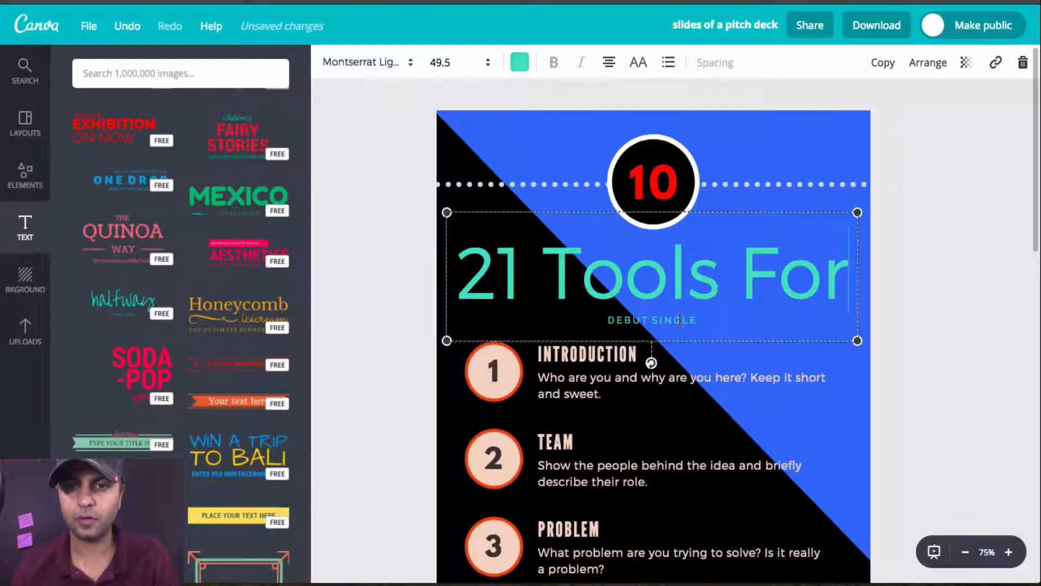
Step: Replace the small "Debut Single" line beneath the large title with "Online Course Creators"
{"action": "left_click", "coordinate": [721, 356]}
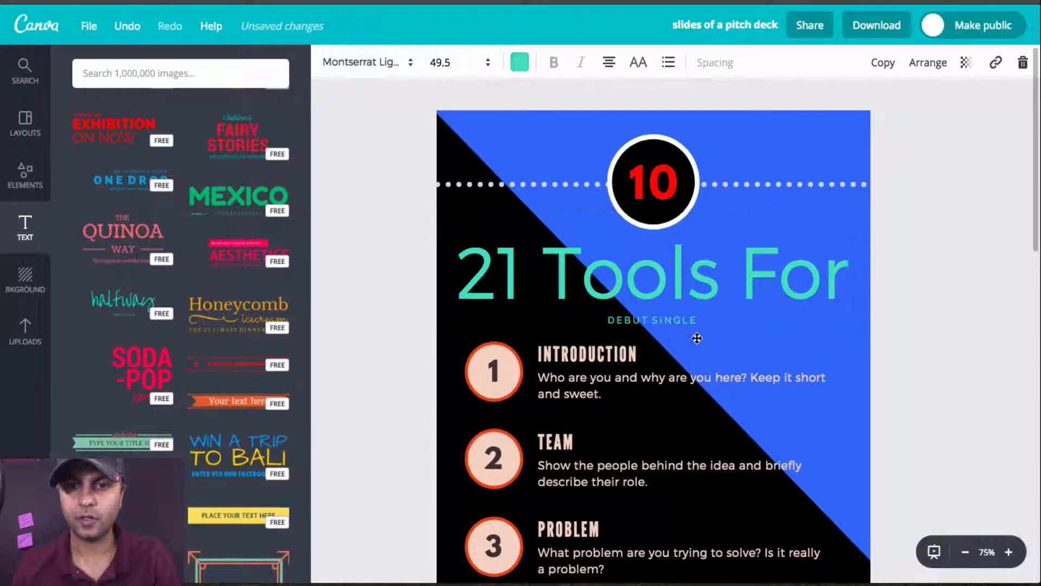
{"action": "left_click", "coordinate": [667, 318]}
{"action": "left_click", "coordinate": [648, 323]}
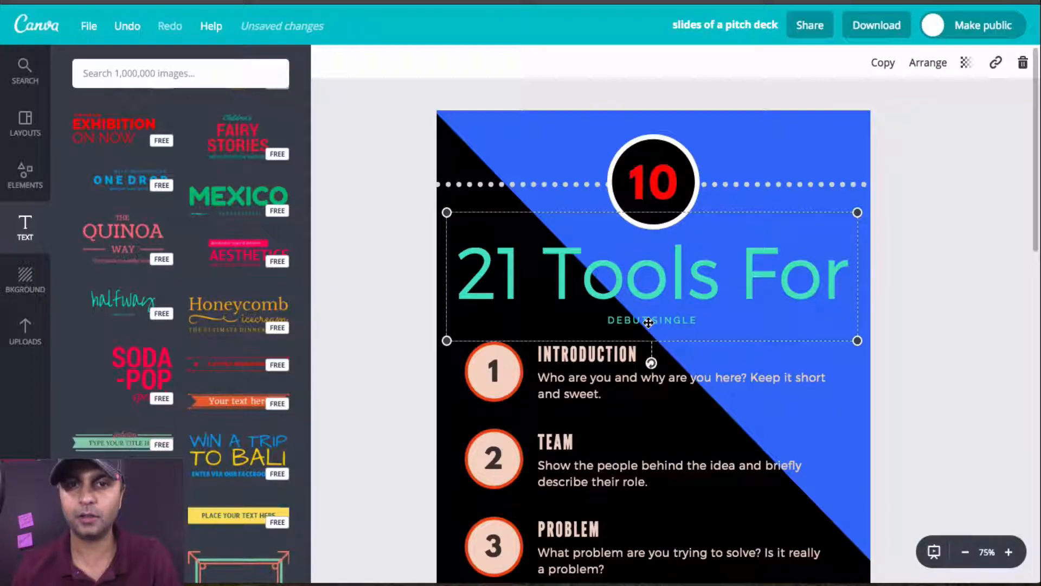
{"action": "left_click", "coordinate": [648, 323]}
{"action": "type", "text": "Online"}
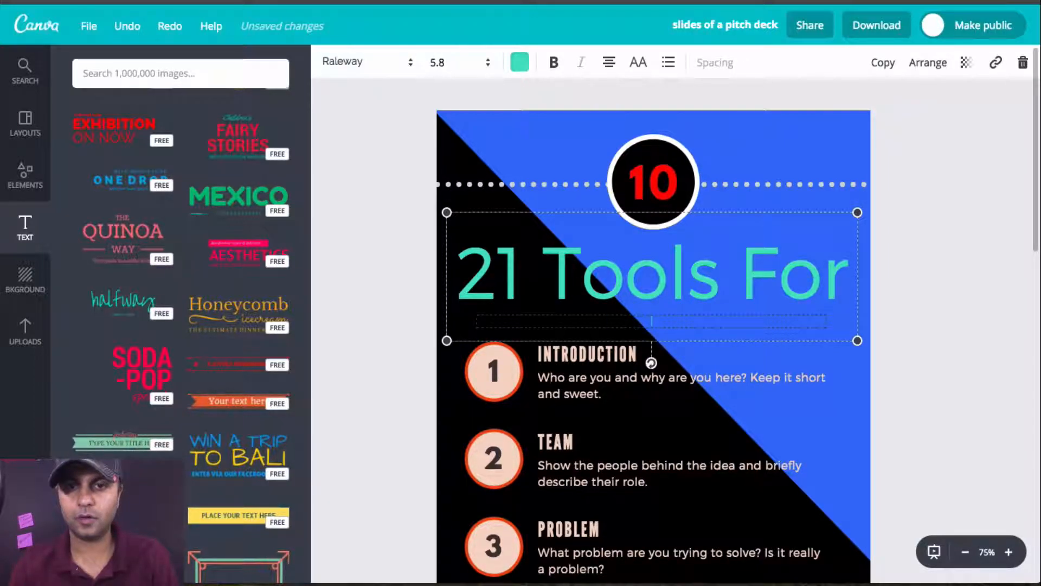
{"action": "type", "text": "Online Course Creators"}
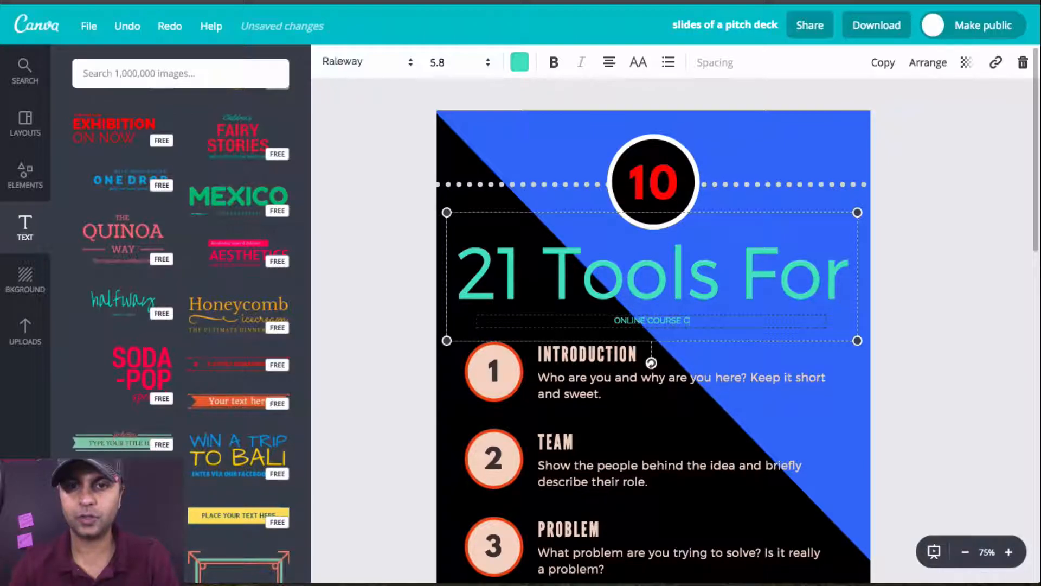
{"action": "left_click", "coordinate": [827, 423]}
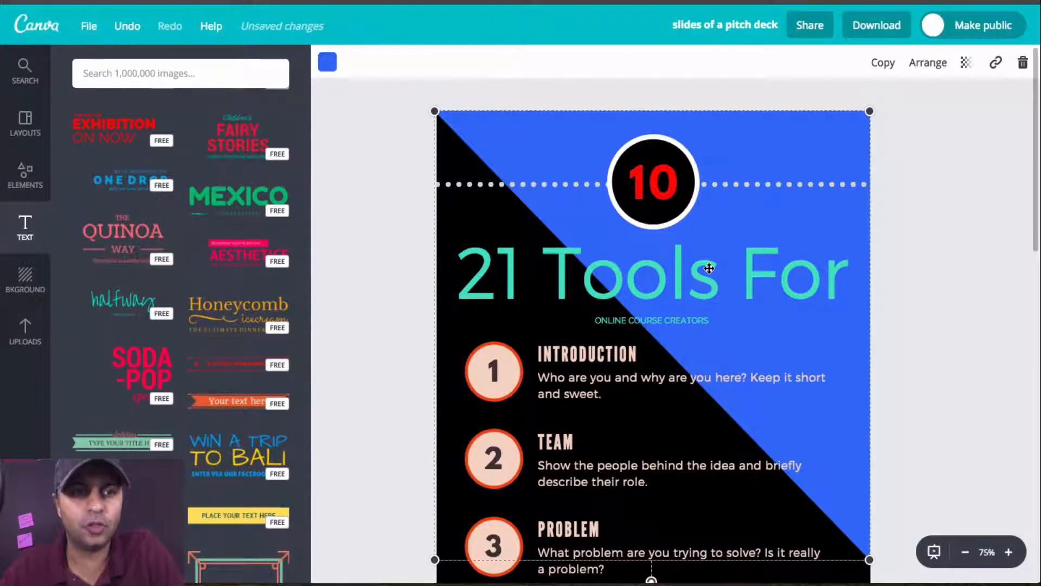
Step: Delete the whole turquoise title text design between the number circle and the Introduction item
{"action": "left_click", "coordinate": [695, 284]}
{"action": "left_click", "coordinate": [695, 284]}
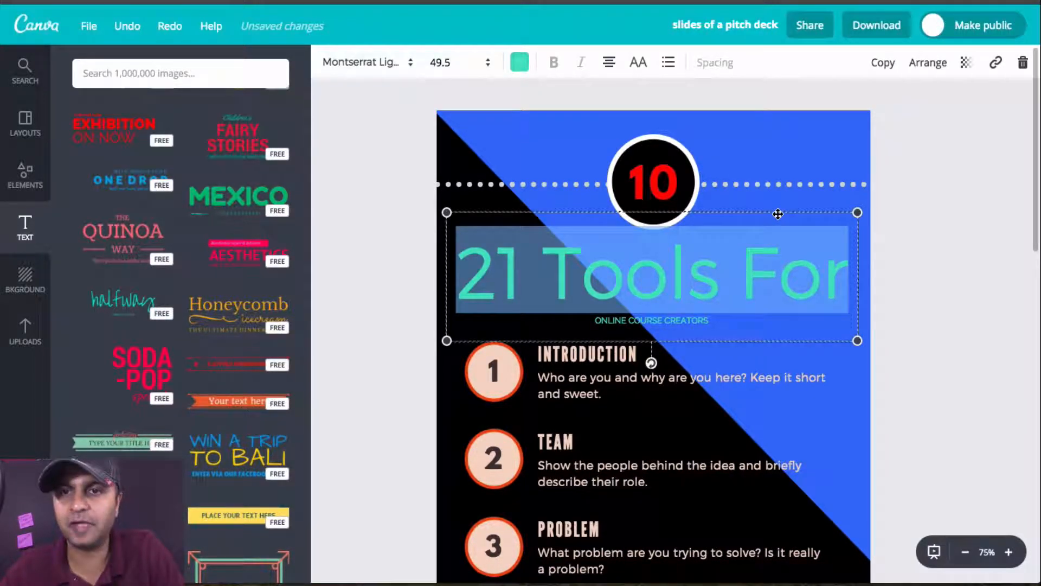
{"action": "left_click", "coordinate": [778, 214]}
{"action": "key", "text": "Delete"}
Step: Look through further ready-made text designs, such as banners, frames and badges, for a replacement title
{"action": "scroll", "coordinate": [120, 359], "scroll_direction": "down", "scroll_amount": 3}
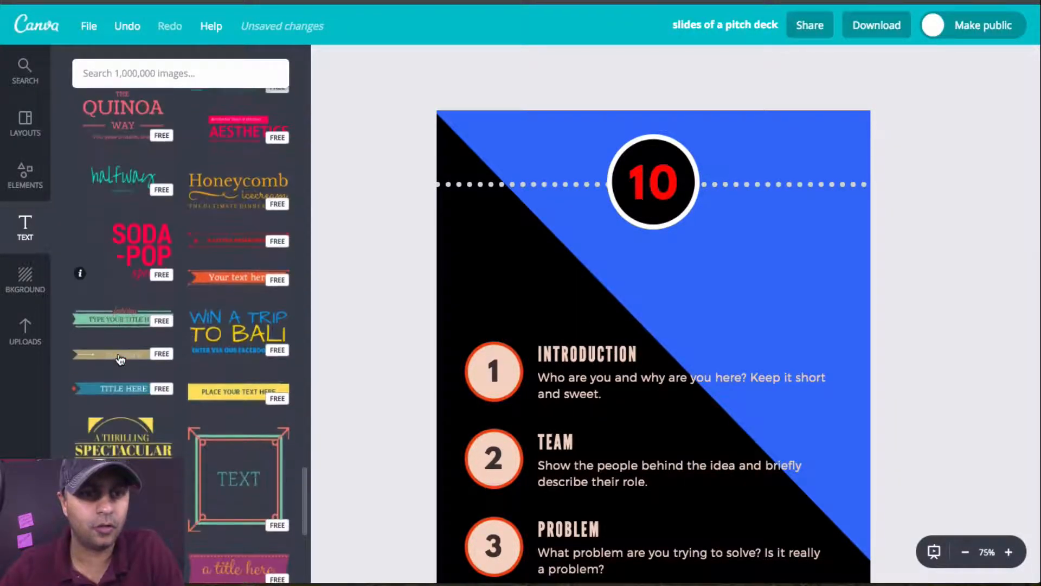
{"action": "scroll", "coordinate": [120, 359], "scroll_direction": "down", "scroll_amount": 3}
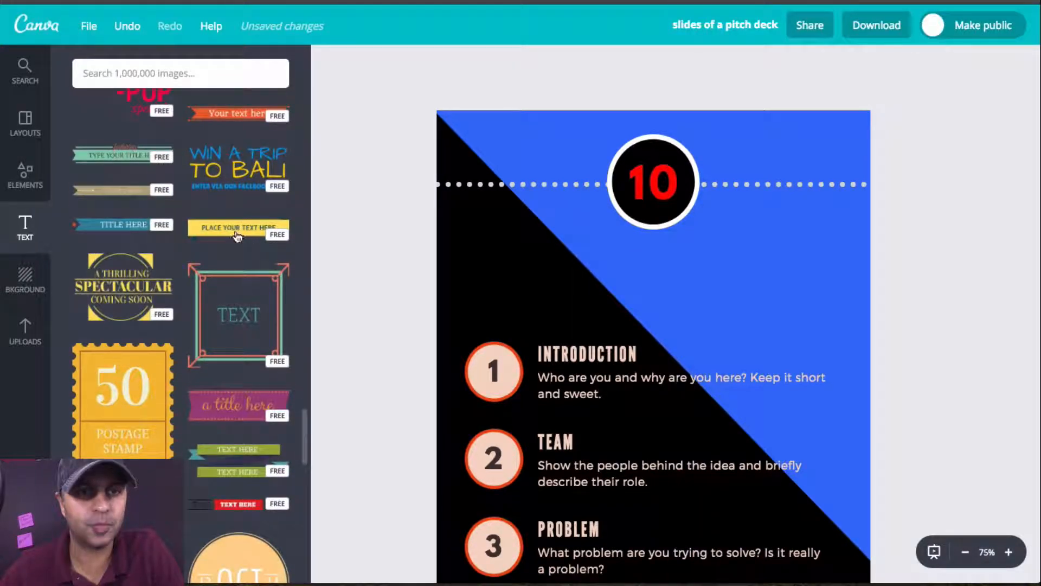
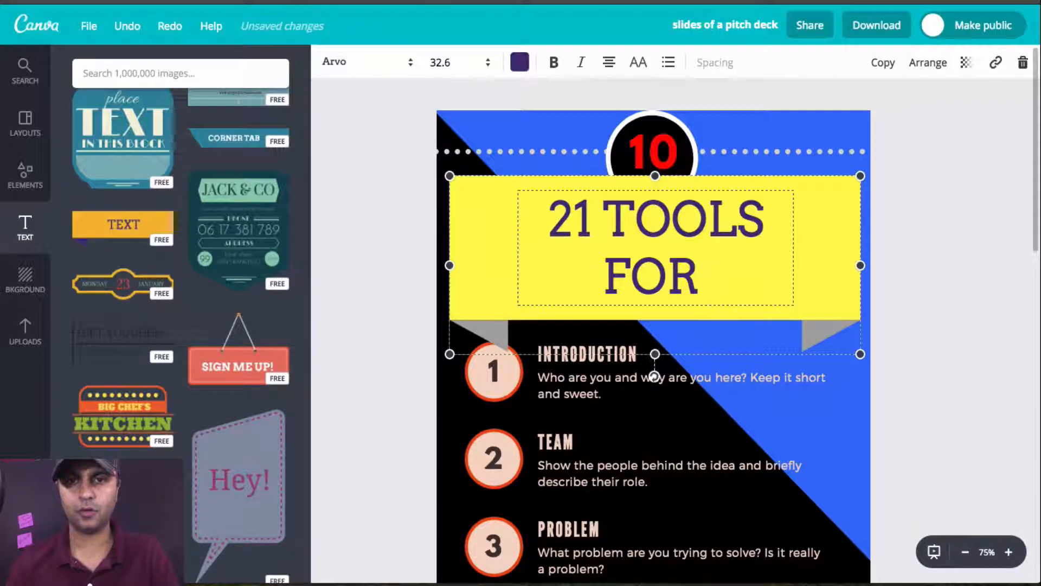
Step: Complete the yellow banner's title so that it reads "10 MUST HAVE TOOLS FOR ONLINE COURSE CREATORS"
{"action": "type", "text": "ONLINE COURSE"}
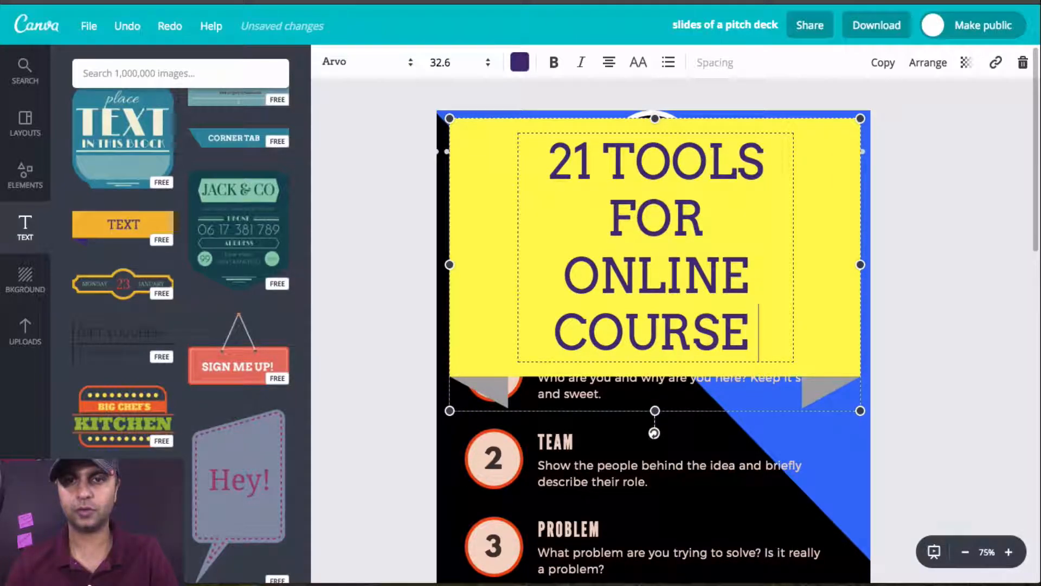
{"action": "type", "text": " CREATORS"}
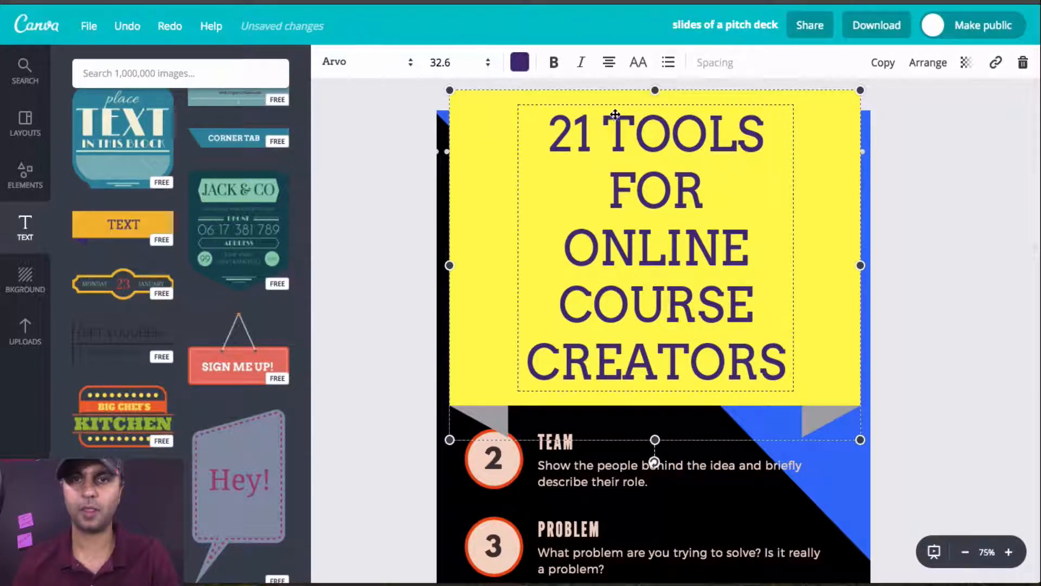
{"action": "left_click", "coordinate": [608, 130]}
{"action": "left_click", "coordinate": [604, 132]}
{"action": "left_click", "coordinate": [603, 133]}
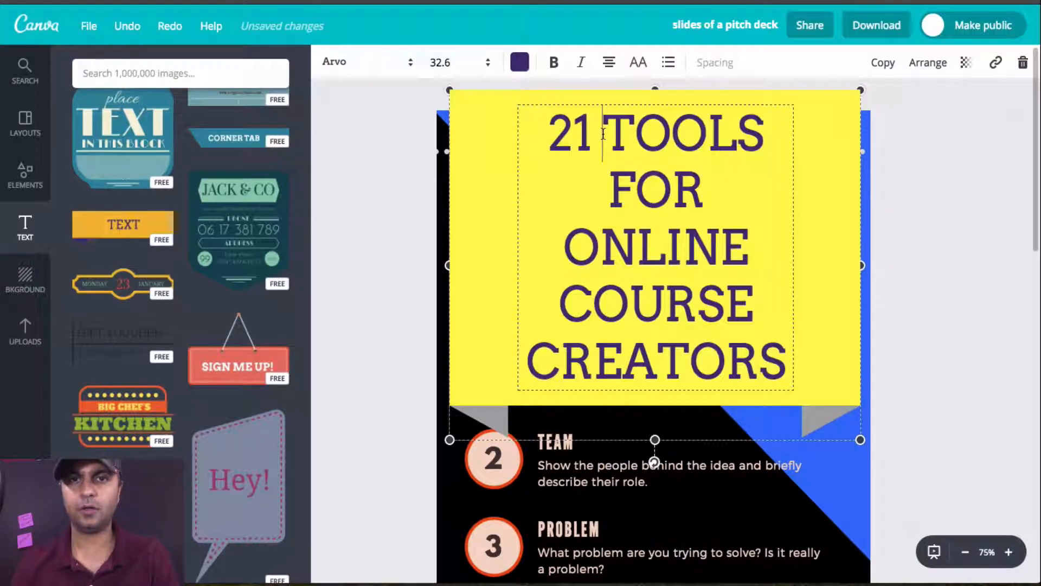
{"action": "type", "text": "MUST HAV "}
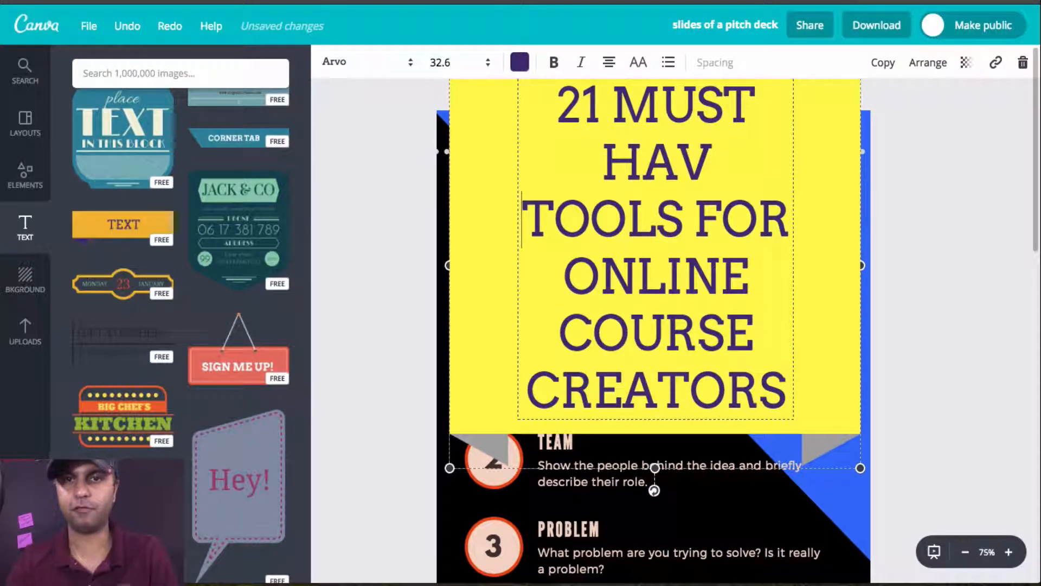
{"action": "type", "text": "E"}
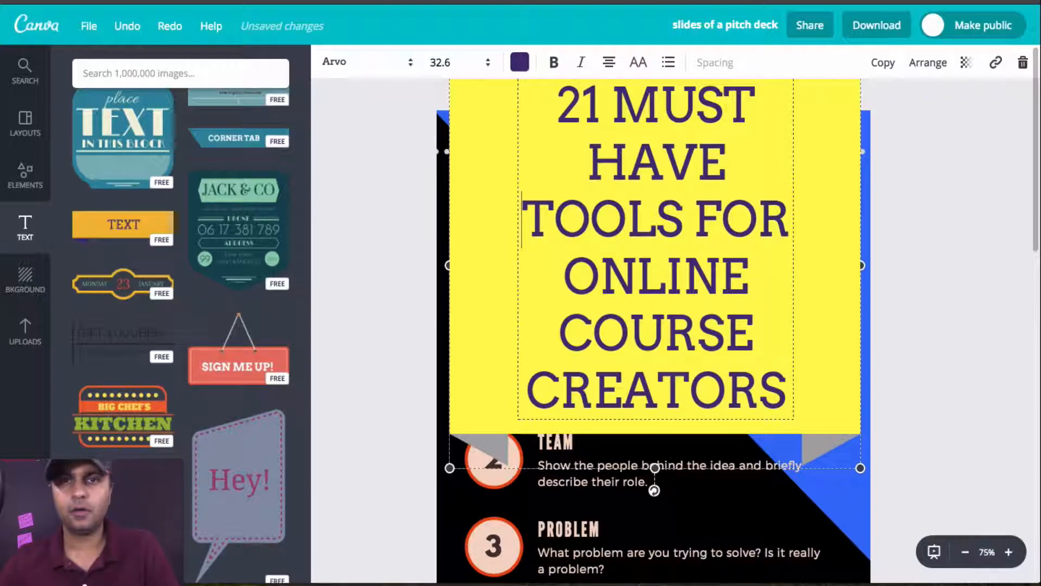
{"action": "left_click_drag", "start_coordinate": [594, 109], "coordinate": [564, 109]}
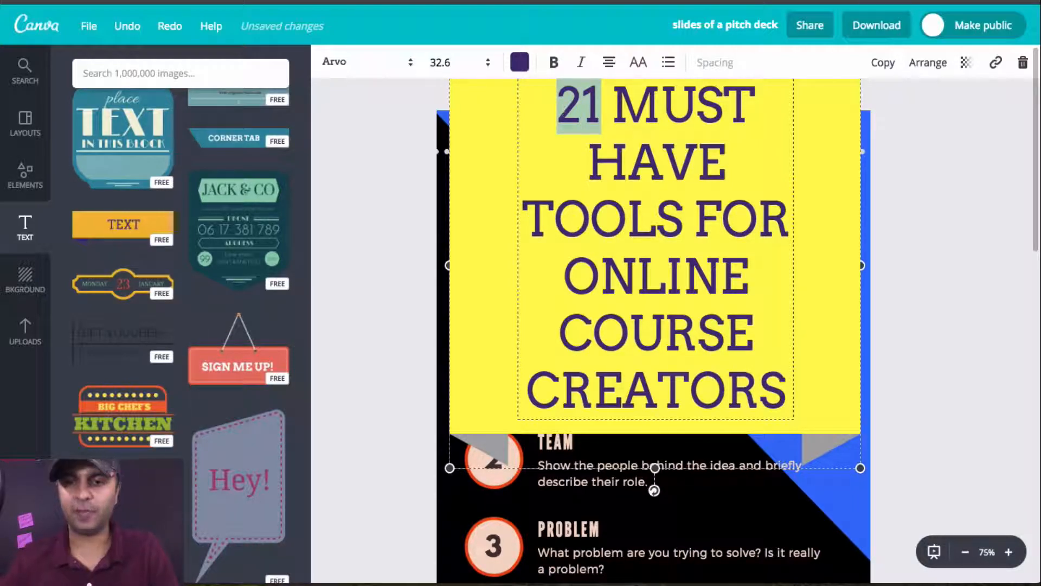
{"action": "type", "text": "10"}
Step: Reduce the font size of the whole banner title to 12
{"action": "key", "text": "ctrl+a"}
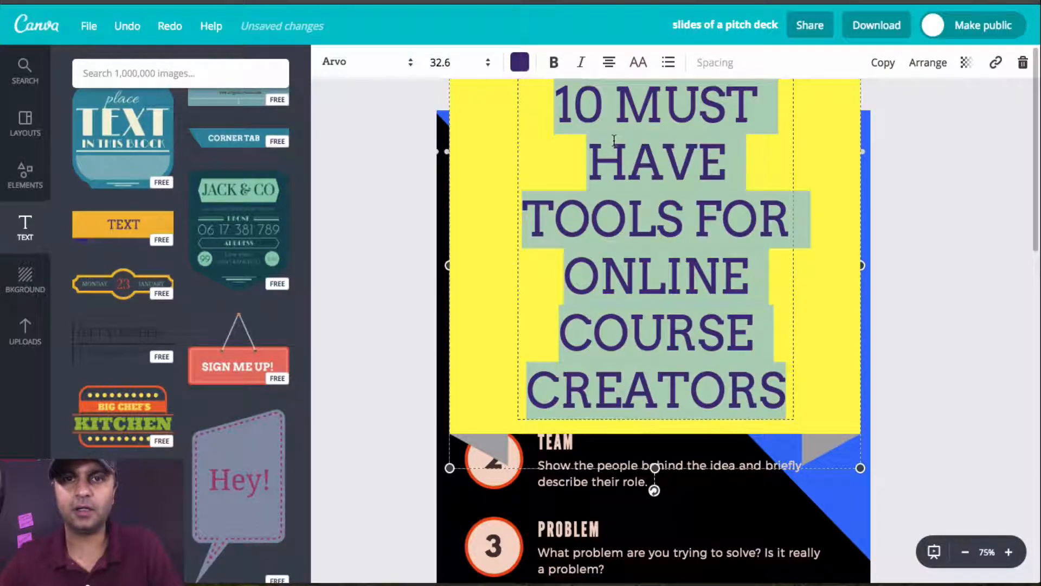
{"action": "left_click", "coordinate": [456, 64]}
{"action": "type", "text": "16"}
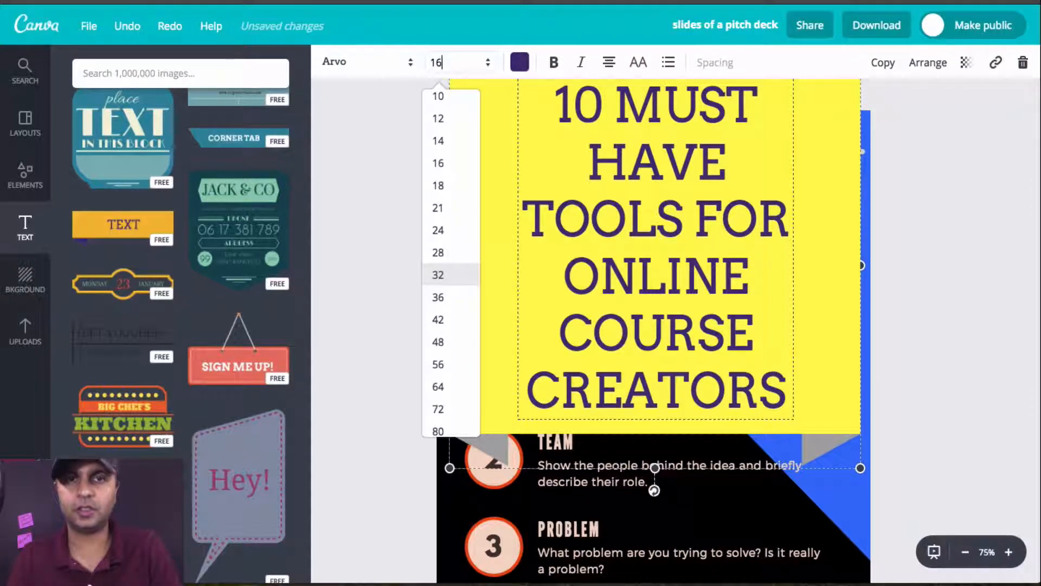
{"action": "key", "text": "Return"}
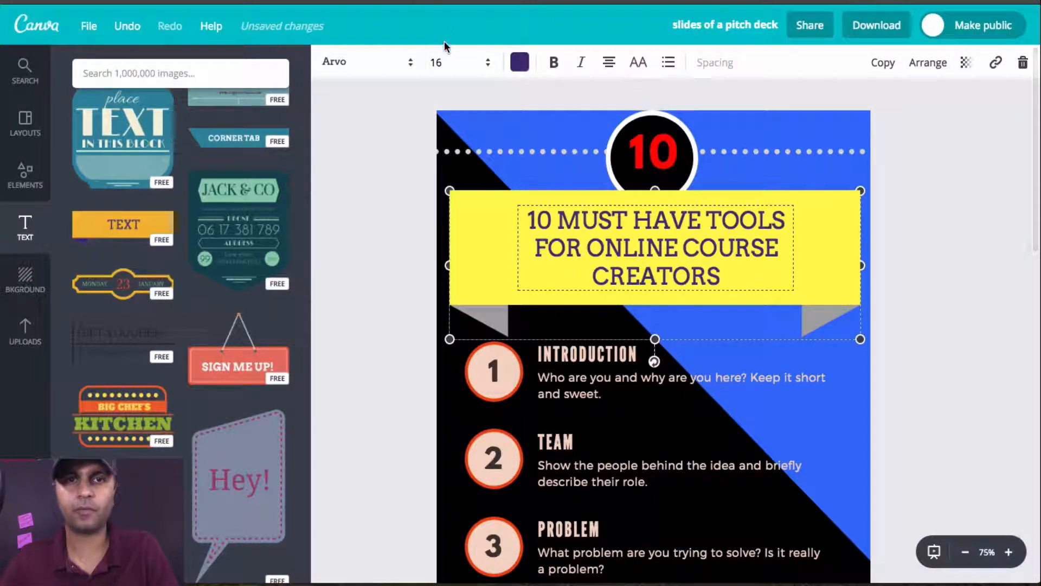
{"action": "left_click", "coordinate": [452, 62]}
{"action": "key", "text": "Return"}
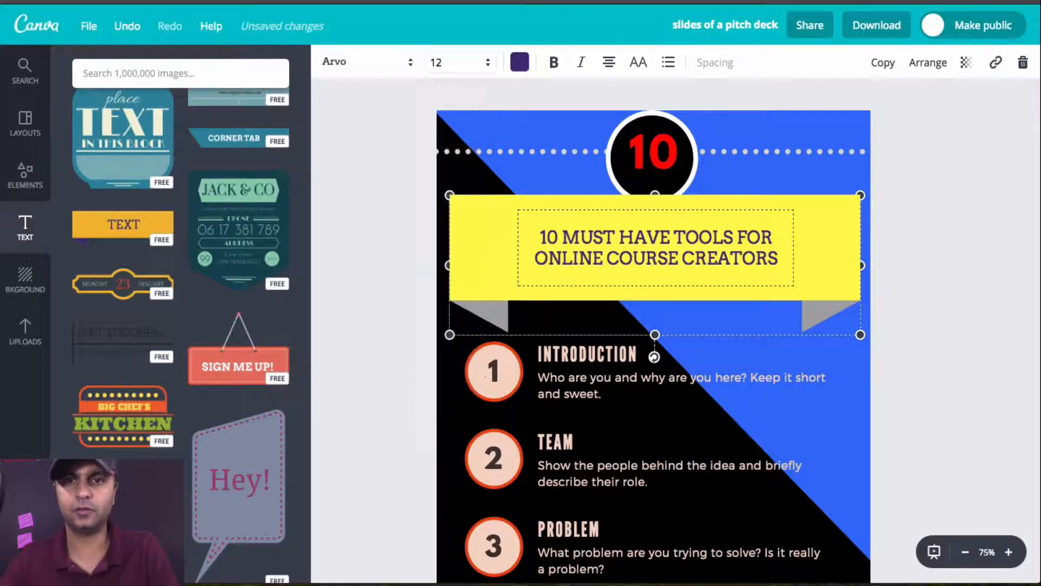
Step: Shrink the yellow banner's height to fit its two text lines and move it up, midway between the number circle and item 1
{"action": "left_click", "coordinate": [769, 202]}
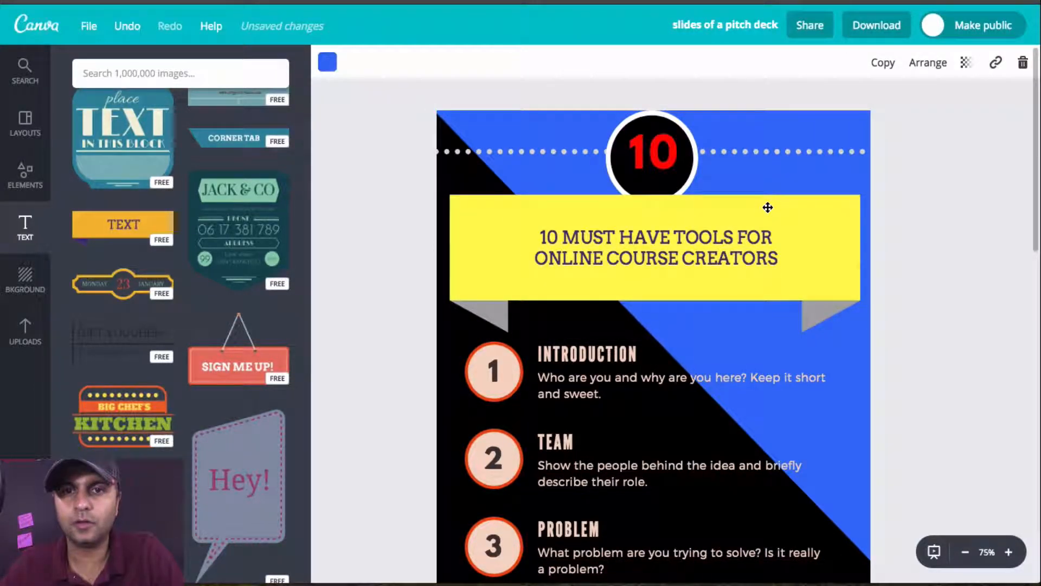
{"action": "left_click_drag", "start_coordinate": [657, 206], "coordinate": [656, 236]}
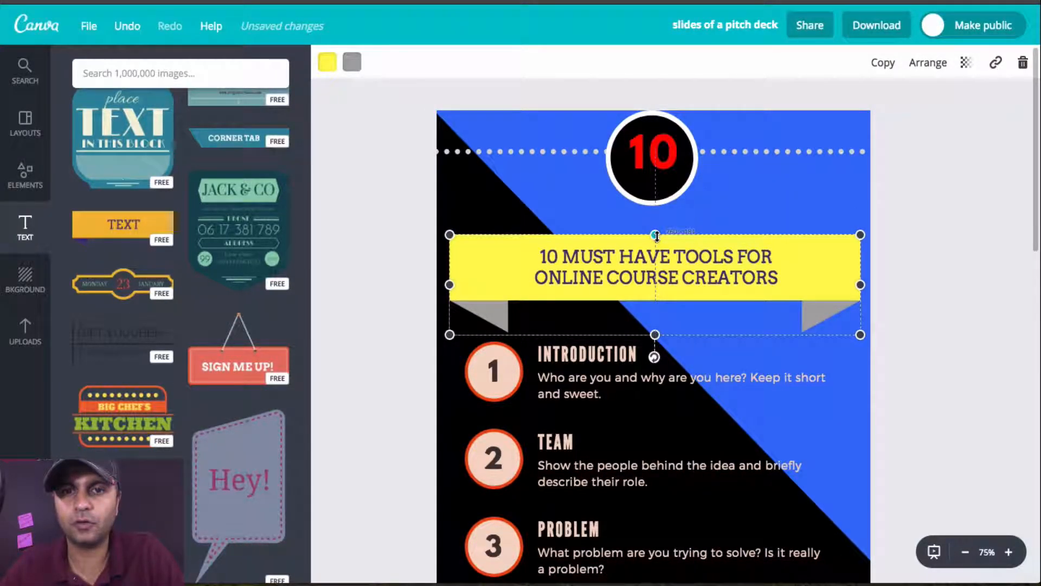
{"action": "left_click", "coordinate": [851, 368]}
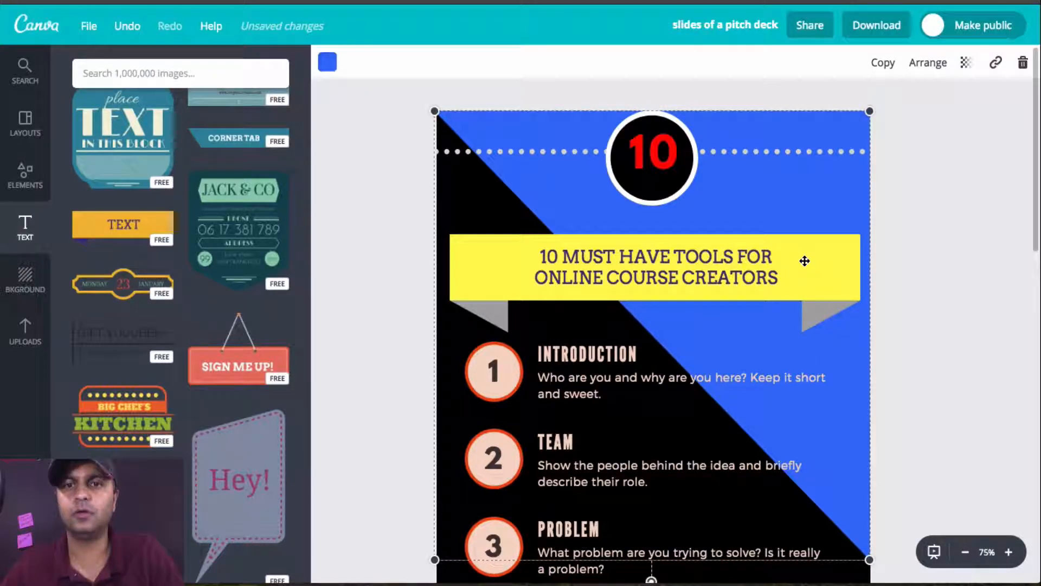
{"action": "mouse_move", "coordinate": [808, 267]}
{"action": "left_mouse_down"}
{"action": "mouse_move", "coordinate": [806, 258]}
{"action": "mouse_move", "coordinate": [808, 268]}
{"action": "left_mouse_up"}
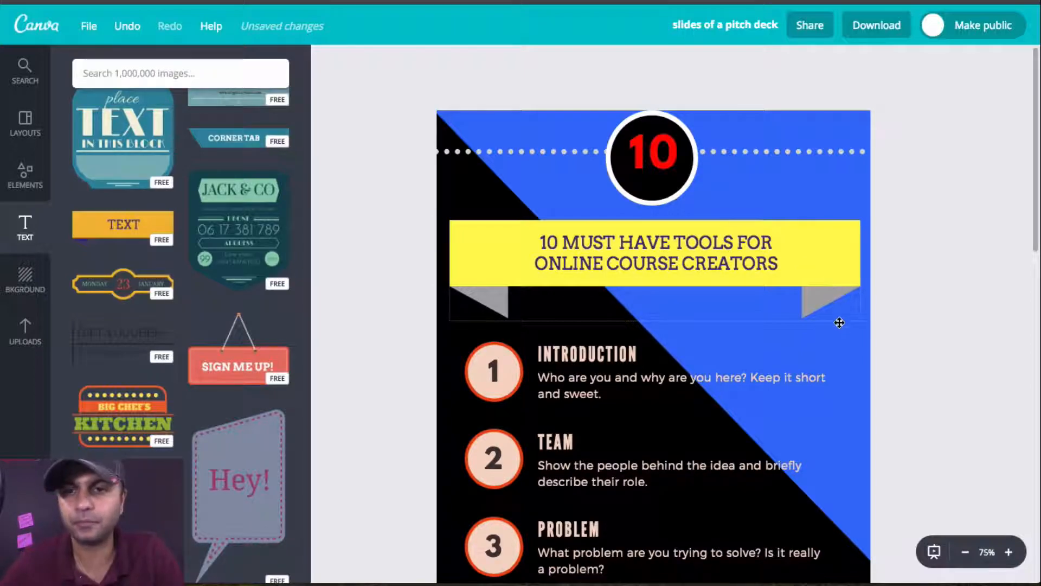
Step: Replace item 1's heading "Introduction" with "TEACHABLE.COM"
{"action": "scroll", "coordinate": [858, 353], "scroll_direction": "down", "scroll_amount": 3}
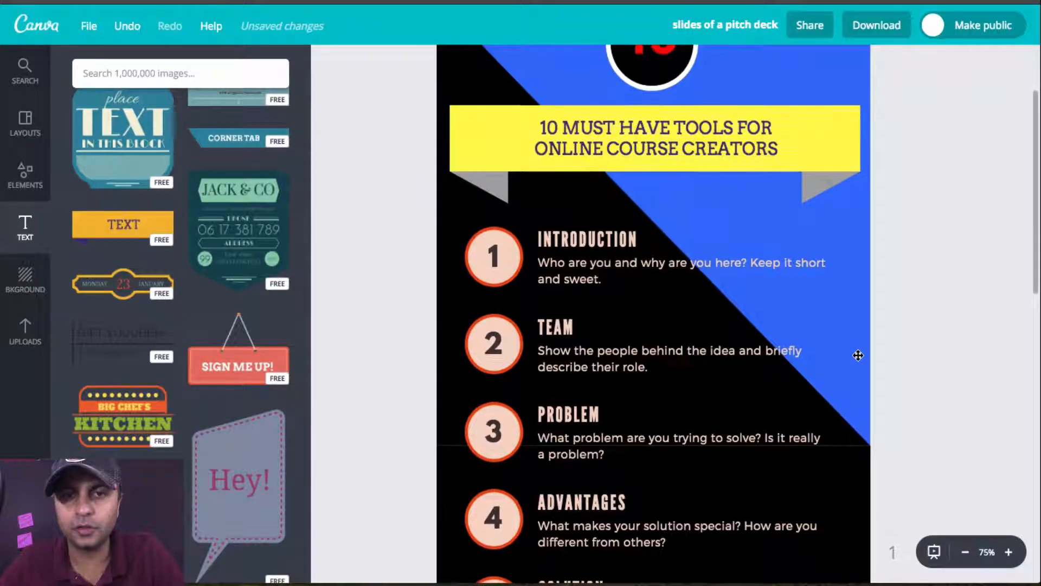
{"action": "left_click", "coordinate": [613, 241]}
{"action": "left_click_drag", "start_coordinate": [646, 239], "coordinate": [528, 238]}
{"action": "left_click", "coordinate": [577, 238]}
{"action": "double_click", "coordinate": [540, 238]}
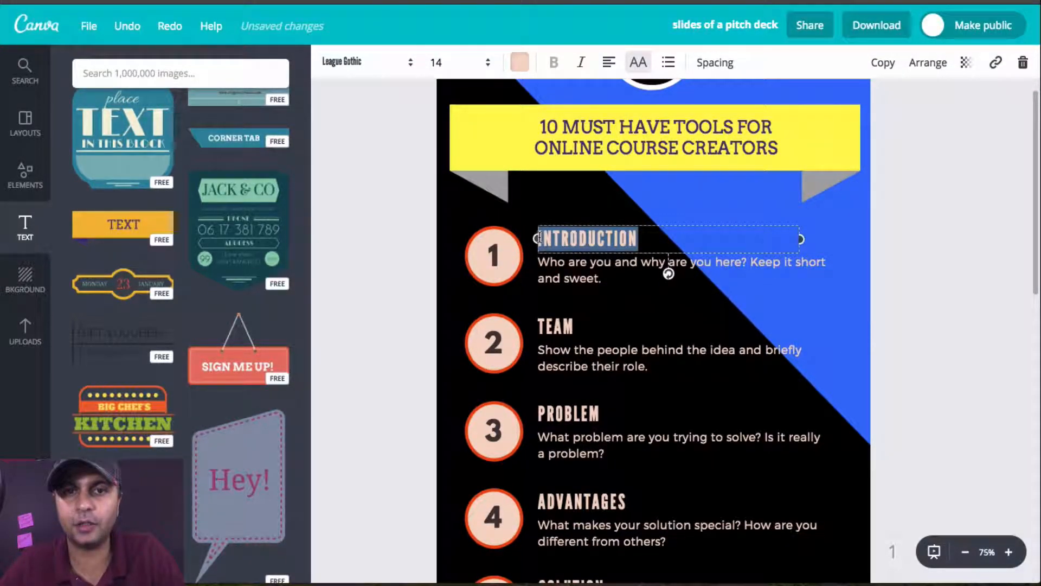
{"action": "type", "text": "TEACH"}
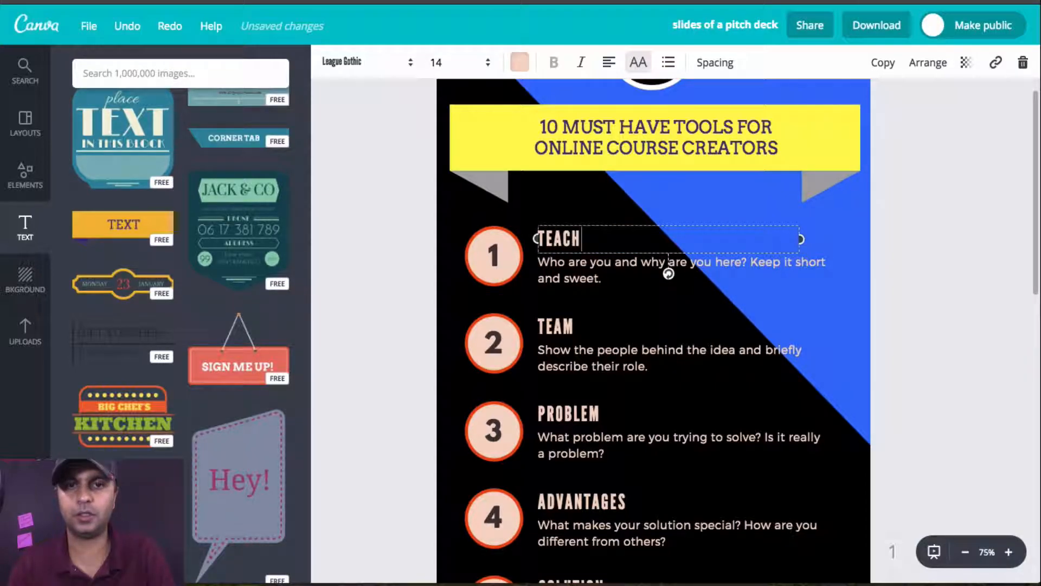
{"action": "type", "text": "ABLE.COM"}
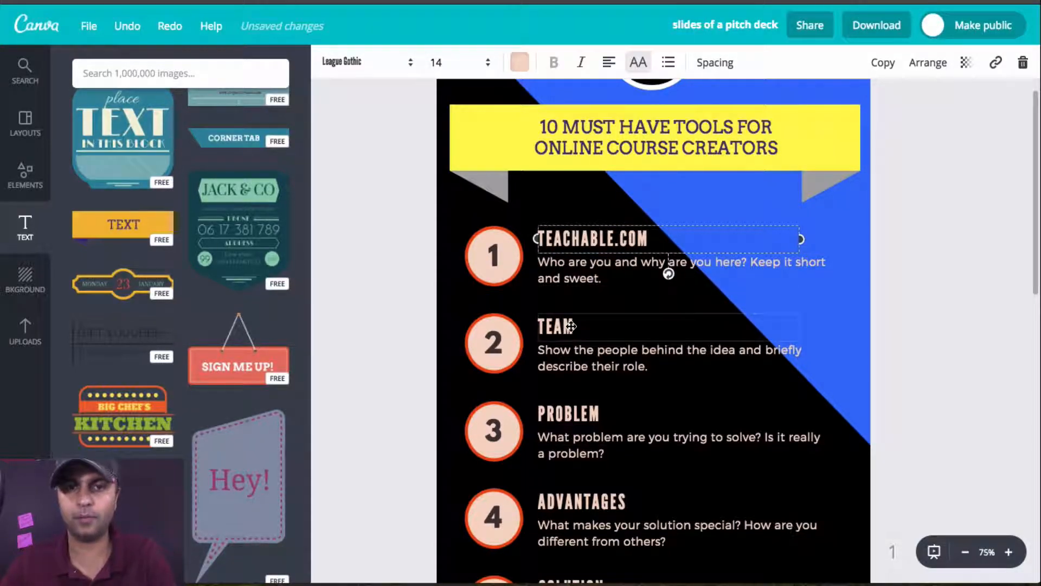
Step: Replace item 2's heading "Team" with "THINKIFIC.COM"
{"action": "left_click", "coordinate": [572, 326]}
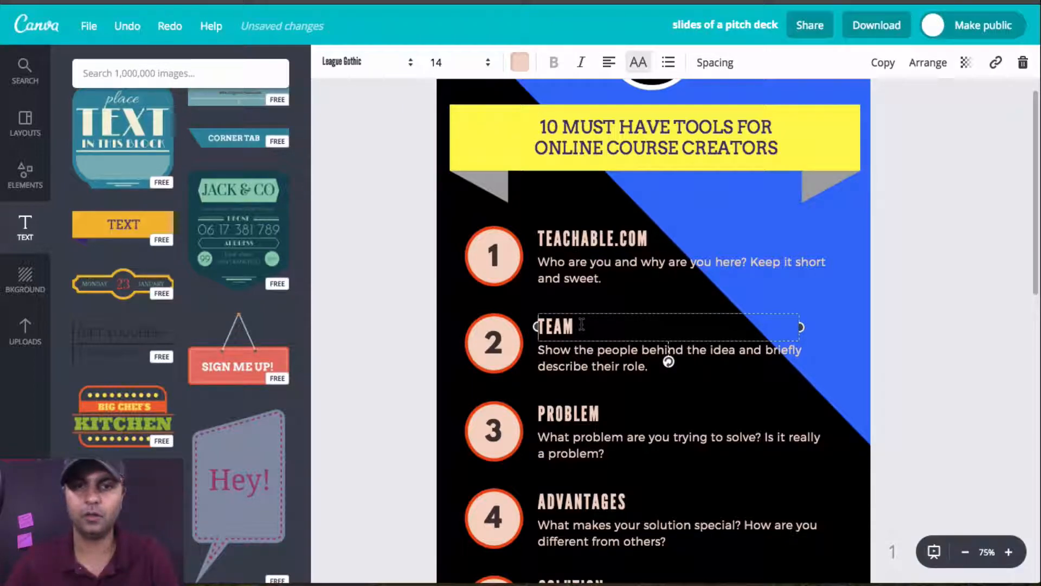
{"action": "key", "text": "shift+Right"}
{"action": "key", "text": "shift+Right"}
{"action": "key", "text": "shift+Right"}
{"action": "key", "text": "shift+Right"}
{"action": "type", "text": "THI"}
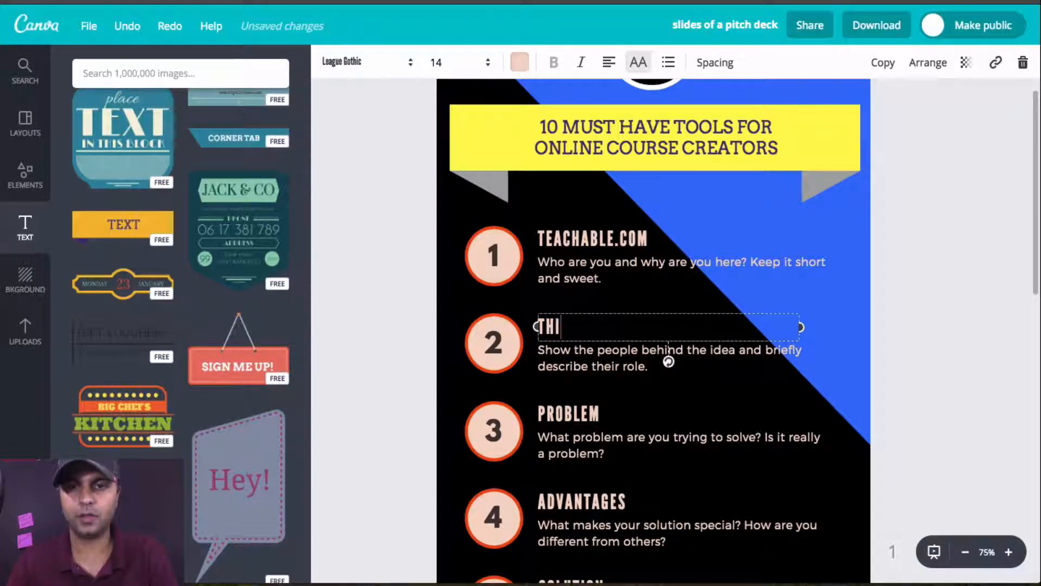
{"action": "type", "text": "NKIFIC.CIN"}
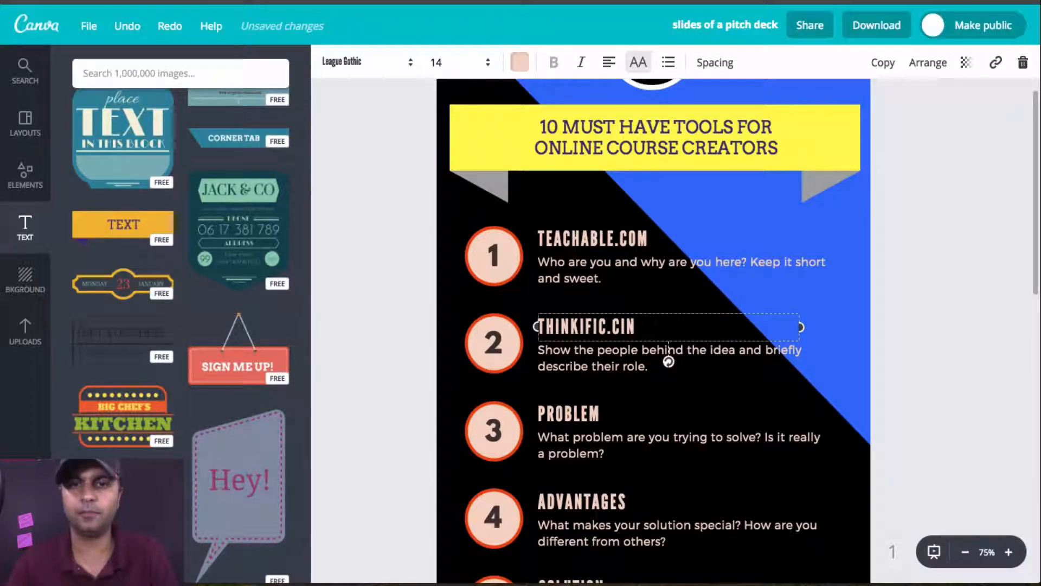
{"action": "key", "text": "BackSpace"}
{"action": "key", "text": "BackSpace"}
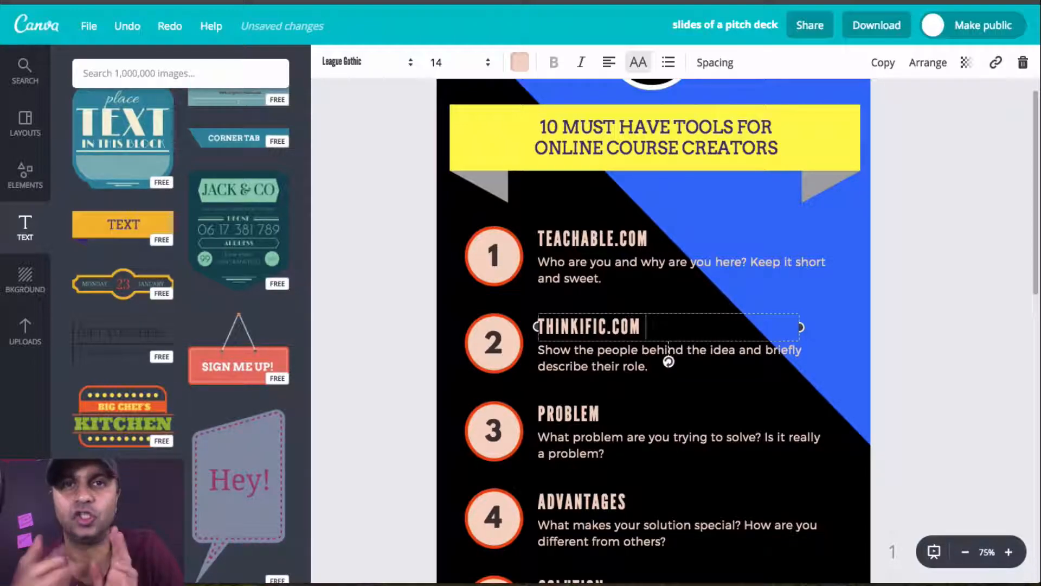
Step: Replace the headings of items 3 and 4 with "TRELL.COM" and "WORDPRESS.ORG"
{"action": "scroll", "coordinate": [609, 304], "scroll_direction": "down", "scroll_amount": 2}
{"action": "left_click_drag", "start_coordinate": [538, 312], "coordinate": [547, 312]}
{"action": "type", "text": "TRELL.COM"}
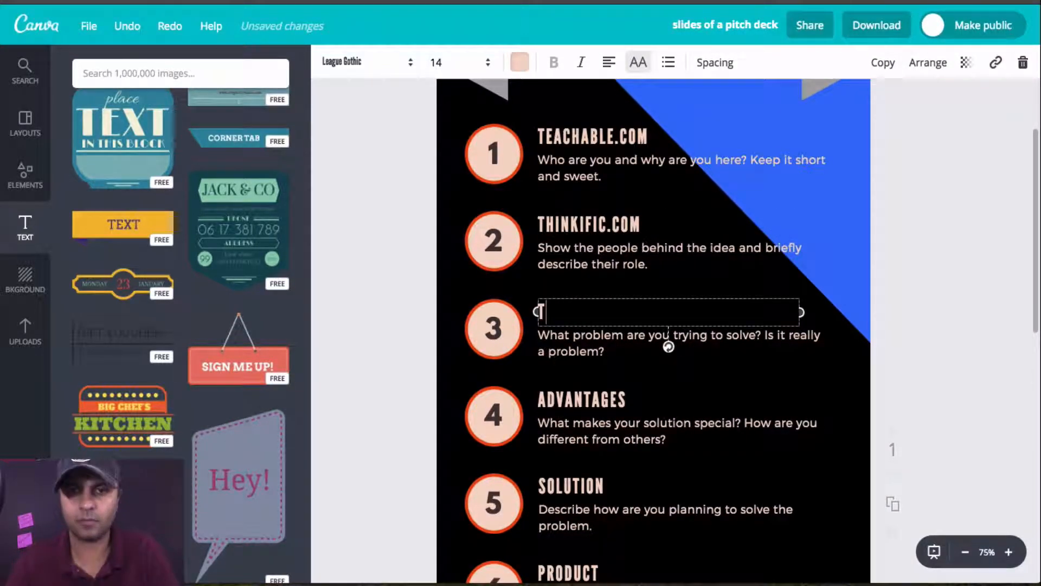
{"action": "double_click", "coordinate": [636, 395]}
{"action": "type", "text": "WORDPRESS"}
{"action": "key", "text": "BackSpace"}
{"action": "key", "text": "BackSpace"}
{"action": "key", "text": "BackSpace"}
{"action": "key", "text": "BackSpace"}
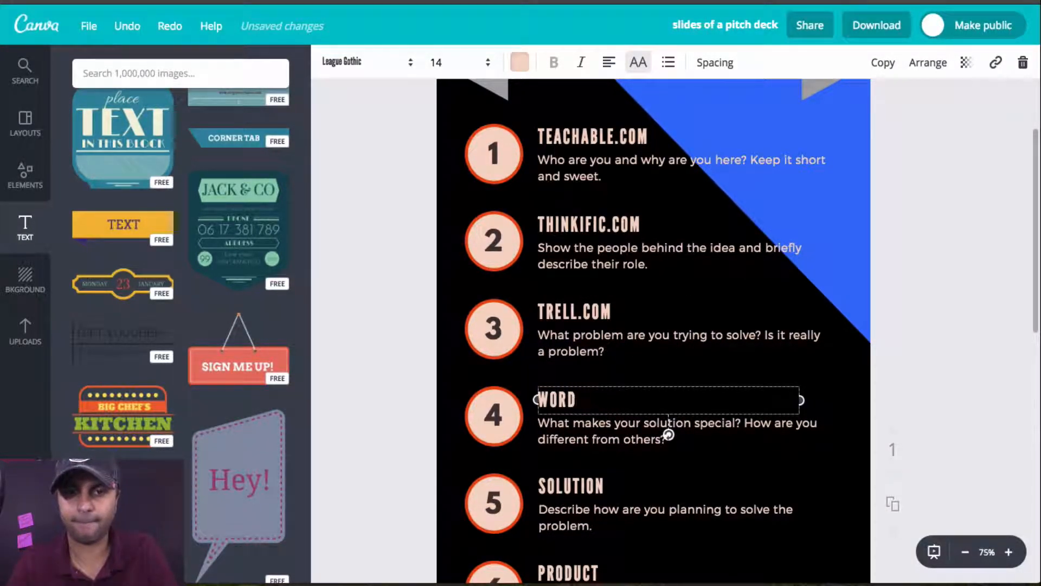
{"action": "type", "text": "PRESS.ORG"}
Step: Replace the headings of items 5 and 6 with "HOSTGATOR.COM" and "THRIVETHEMES.COM"
{"action": "left_click", "coordinate": [545, 486]}
{"action": "left_click_drag", "start_coordinate": [539, 486], "coordinate": [606, 486]}
{"action": "type", "text": "HOSTGATOR.COM"}
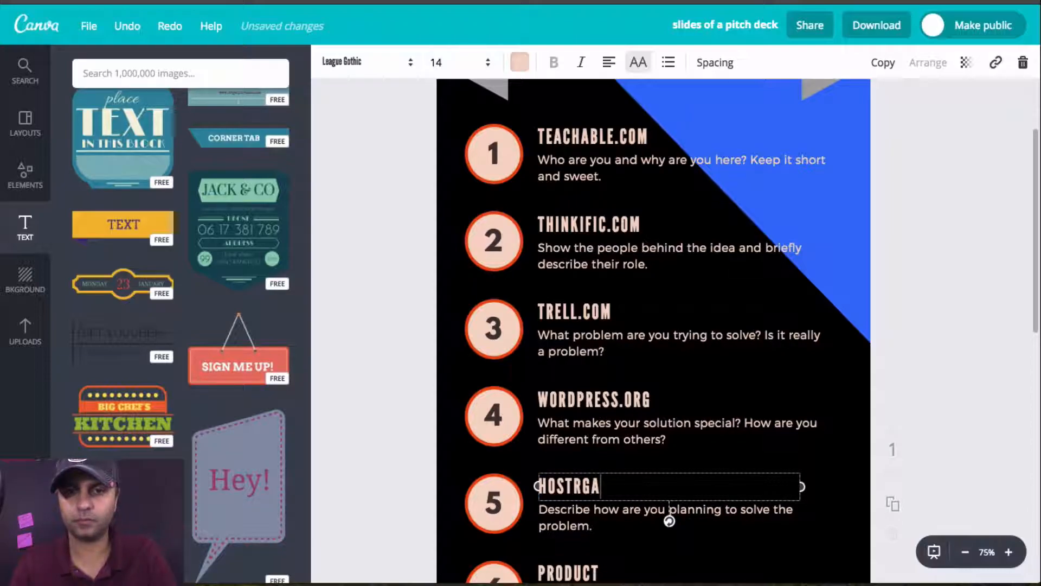
{"action": "scroll", "coordinate": [607, 434], "scroll_direction": "down", "scroll_amount": 3}
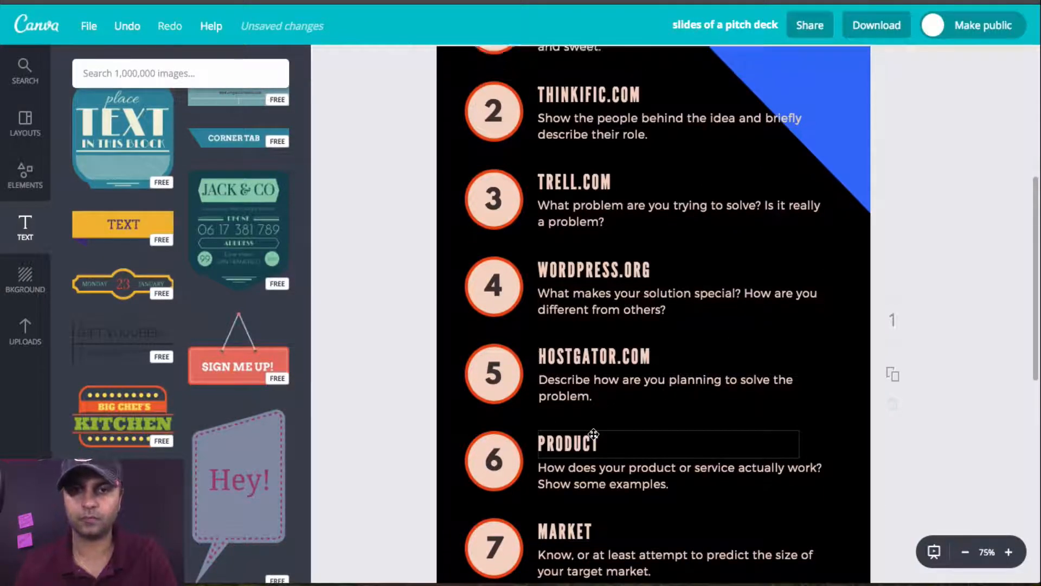
{"action": "double_click", "coordinate": [592, 435]}
{"action": "type", "text": "THRIVETHEMES.COM"}
Step: Replace the headings of items 7 and 8 with "CANVA.COM" and "ACTIVECAMPAIGN.COM"
{"action": "scroll", "coordinate": [571, 419], "scroll_direction": "down", "scroll_amount": 2}
{"action": "left_click", "coordinate": [571, 421]}
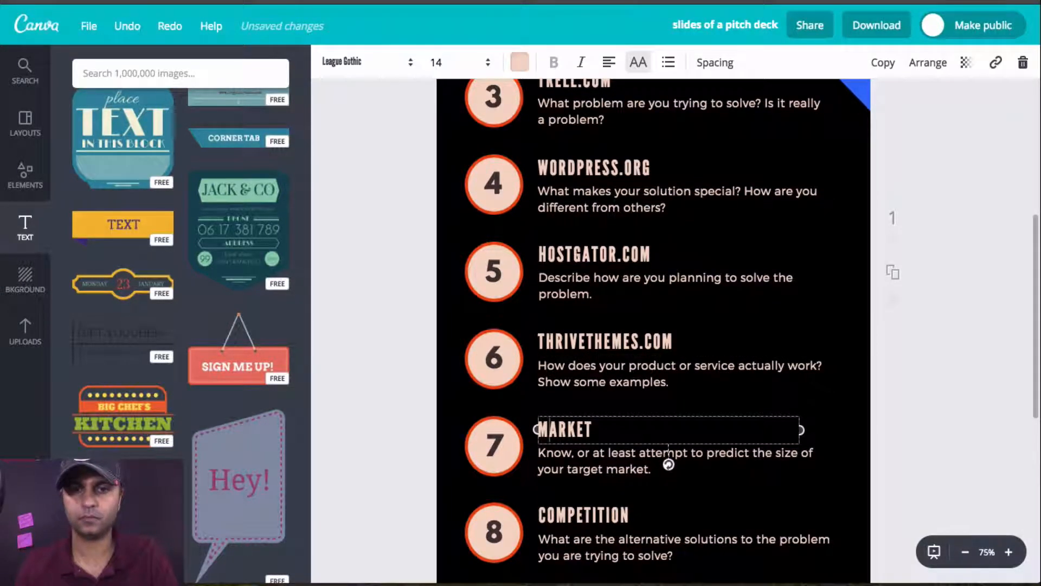
{"action": "left_click_drag", "start_coordinate": [539, 429], "coordinate": [621, 434]}
{"action": "type", "text": "CANVA.COM"}
{"action": "scroll", "coordinate": [669, 464], "scroll_direction": "down", "scroll_amount": 2}
{"action": "left_click", "coordinate": [583, 435]}
{"action": "type", "text": "ACTIVECAMPAIGN.COM"}
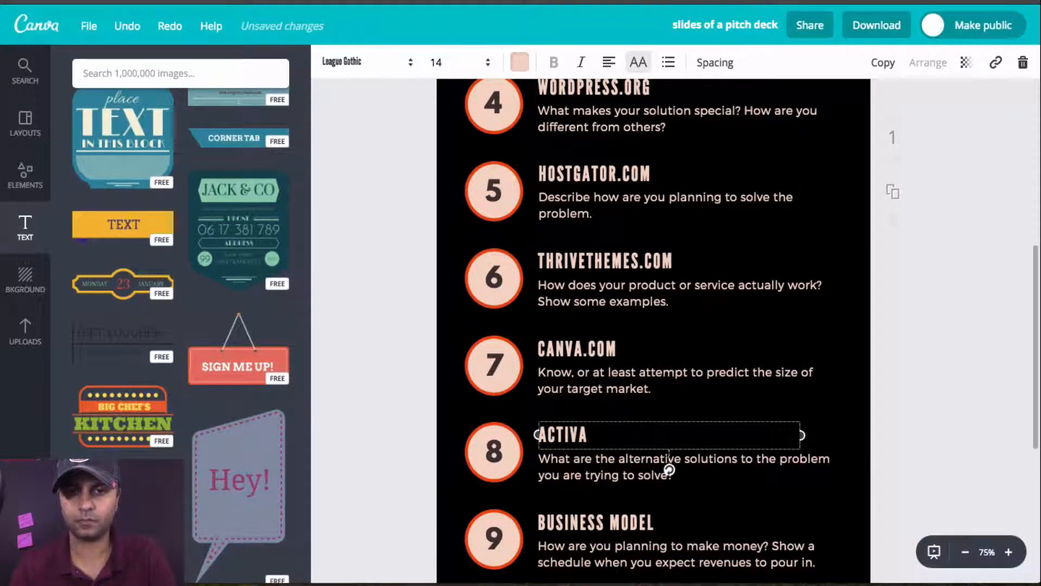
Step: Replace the headings of items 9 and 10 with "BITEABLE.COM" and "H5P.ORG"
{"action": "scroll", "coordinate": [656, 375], "scroll_direction": "down", "scroll_amount": 3}
{"action": "triple_click", "coordinate": [655, 376]}
{"action": "type", "text": "BITEABLE.COM"}
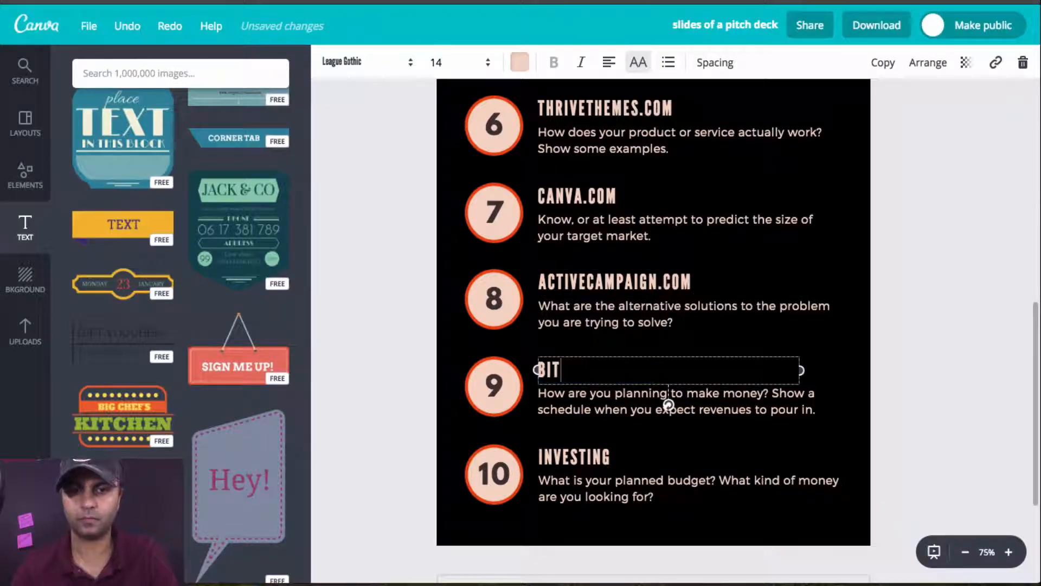
{"action": "double_click", "coordinate": [626, 449]}
{"action": "type", "text": "H5P.ORG"}
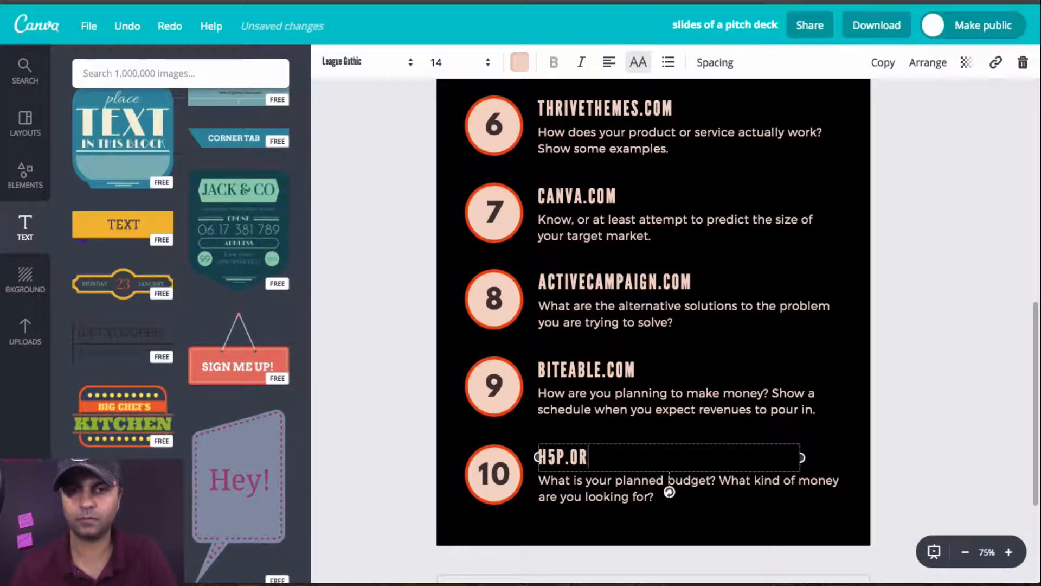
Step: Centre the red number 10 inside its black circle and nudge the yellow title banner slightly into line beneath it
{"action": "scroll", "coordinate": [822, 402], "scroll_direction": "up", "scroll_amount": 12}
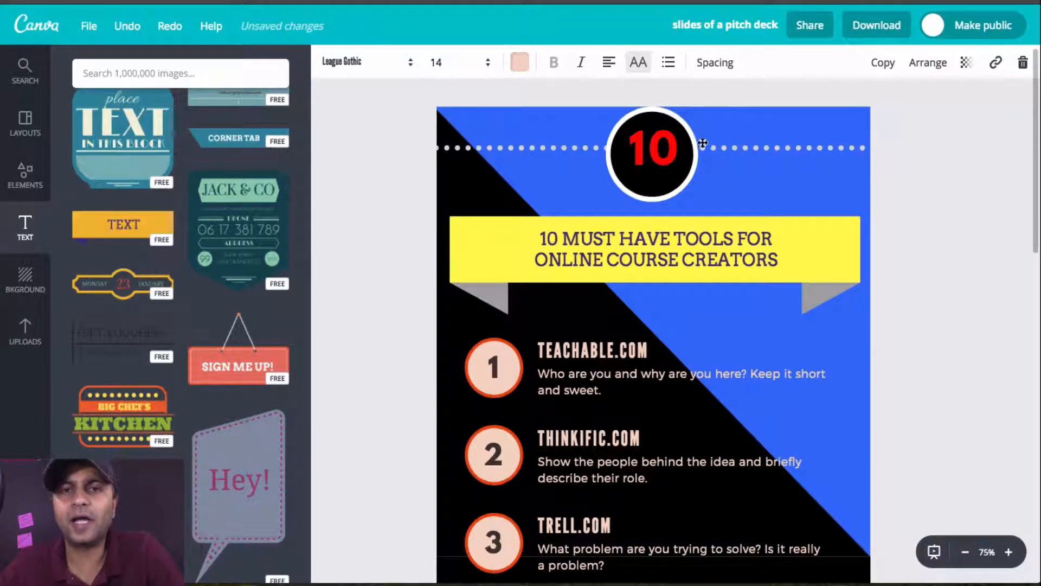
{"action": "left_click", "coordinate": [676, 174]}
{"action": "left_click_drag", "start_coordinate": [677, 174], "coordinate": [659, 168]}
{"action": "left_click", "coordinate": [725, 190]}
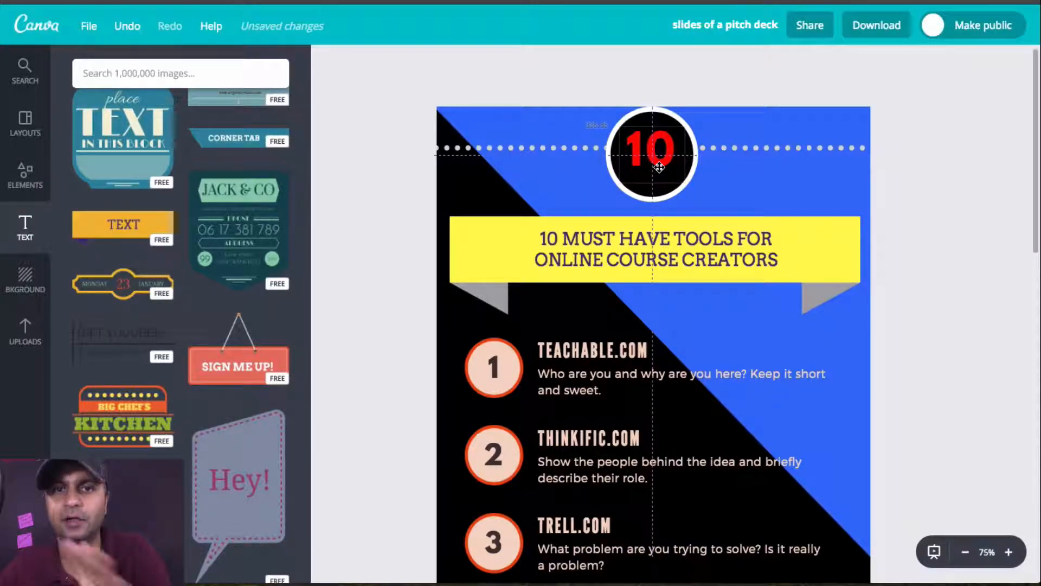
{"action": "left_click_drag", "start_coordinate": [659, 167], "coordinate": [660, 168]}
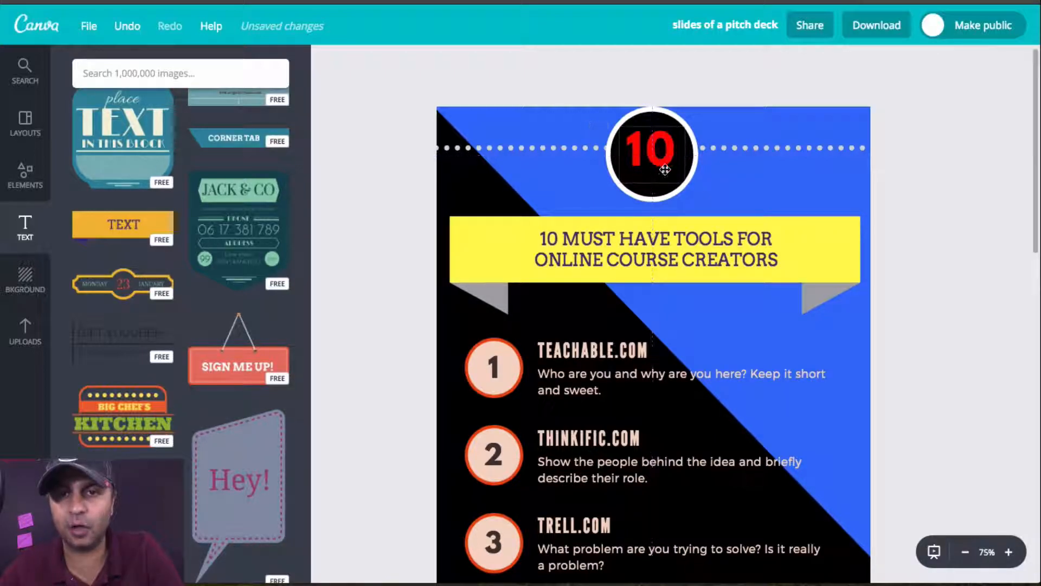
{"action": "left_click_drag", "start_coordinate": [816, 232], "coordinate": [816, 237]}
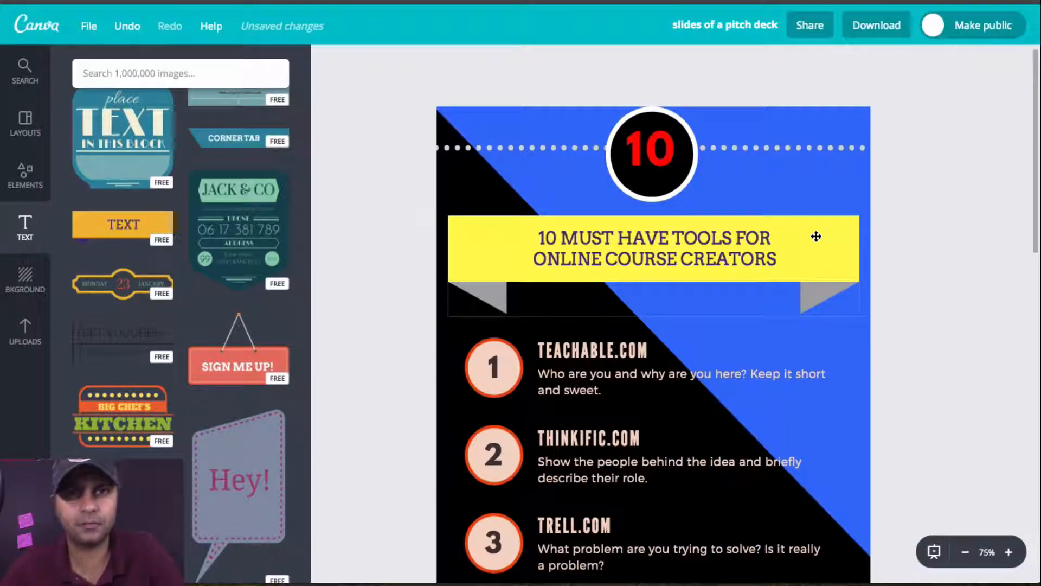
{"action": "scroll", "coordinate": [816, 236], "scroll_direction": "down", "scroll_amount": 3}
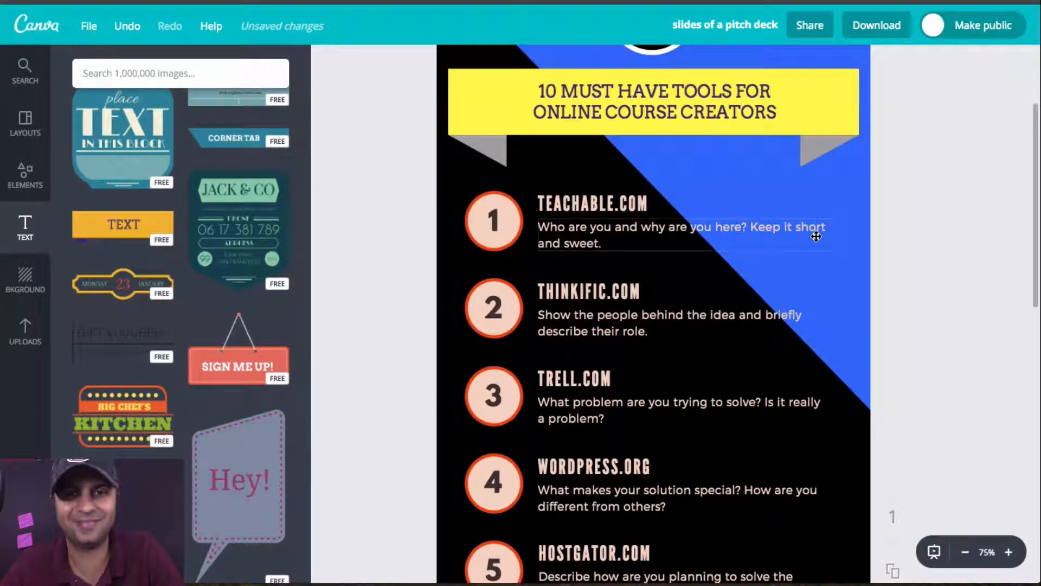
Step: Give the number 1 circle a blue outline and white fill, and change all matching peach colors in the design to white
{"action": "left_click", "coordinate": [487, 202]}
{"action": "left_click", "coordinate": [352, 62]}
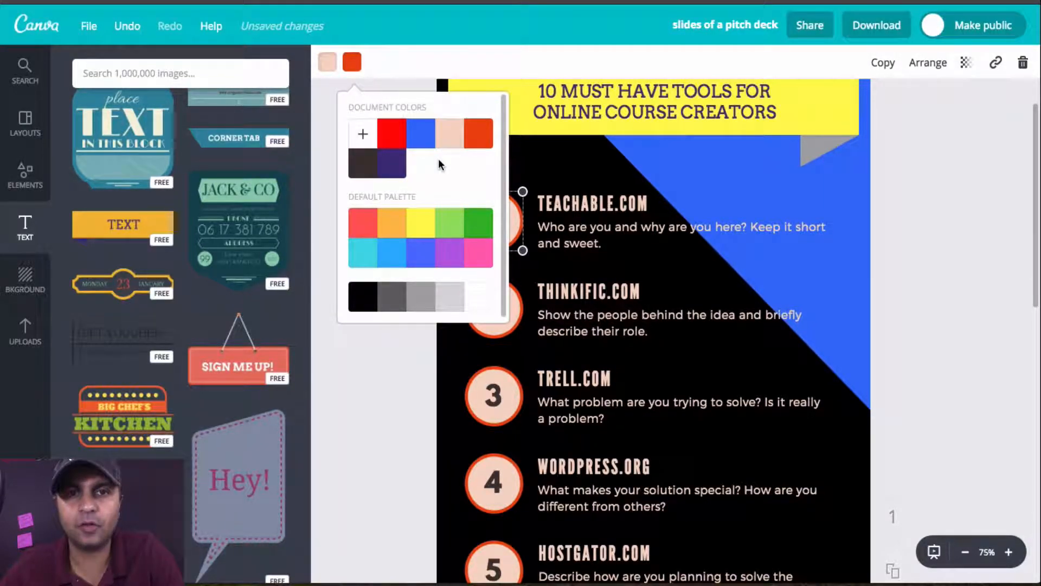
{"action": "left_click", "coordinate": [424, 140]}
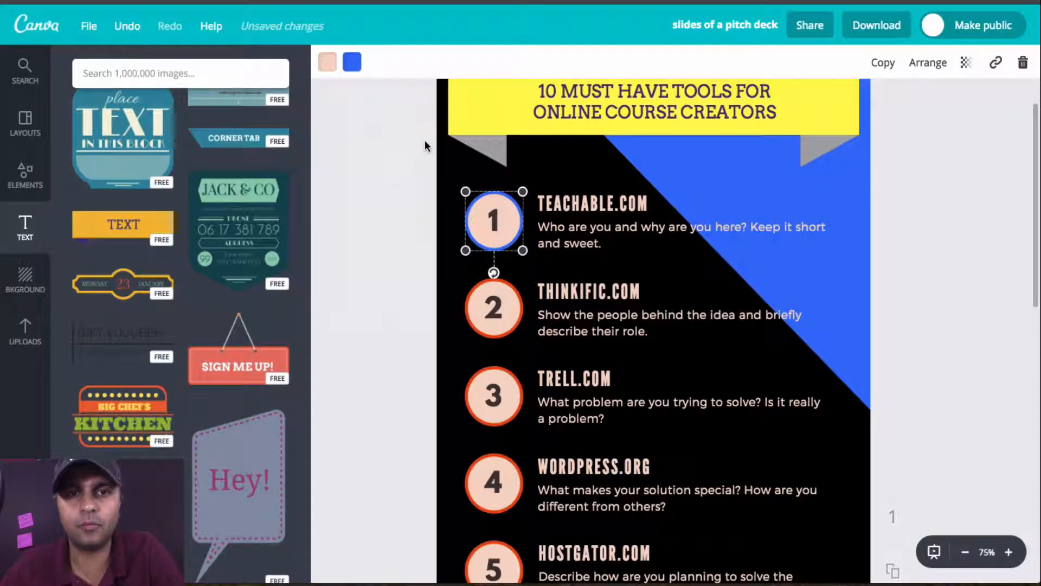
{"action": "left_click", "coordinate": [328, 62]}
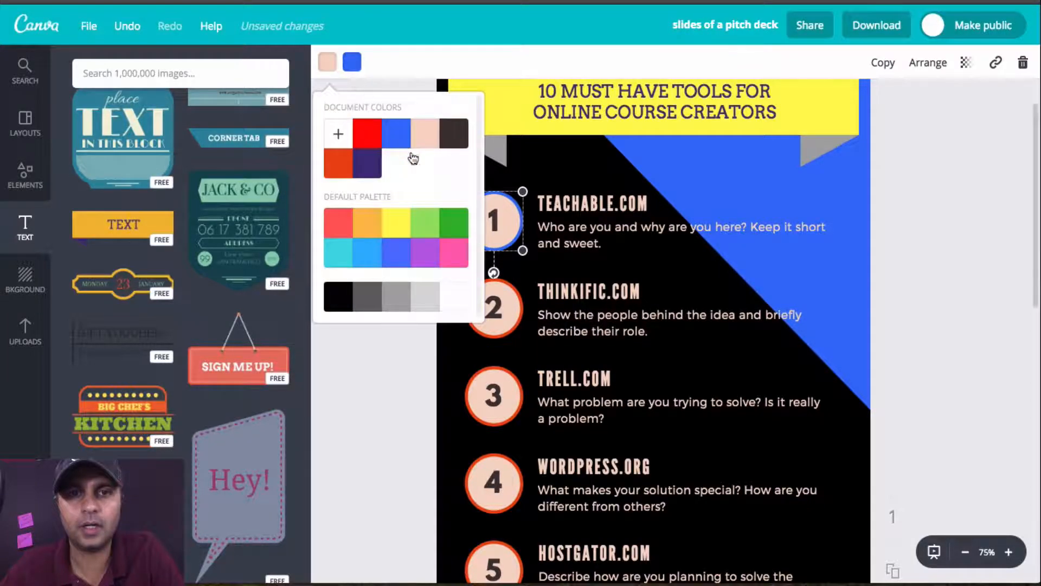
{"action": "left_click", "coordinate": [456, 297]}
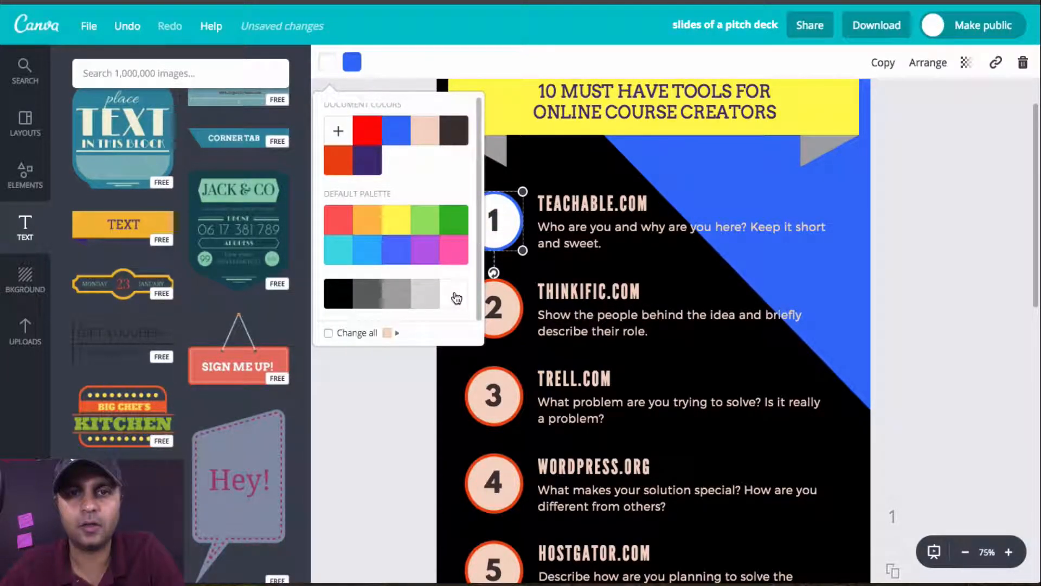
{"action": "left_click", "coordinate": [349, 334]}
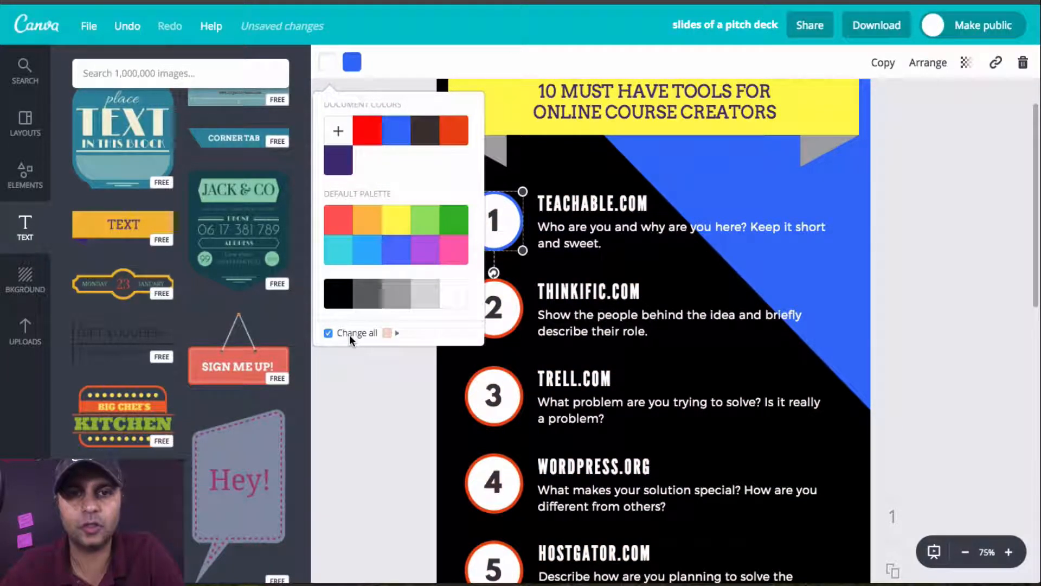
Step: Change the number 2 circle's orange outline to blue and apply that change to all matching orange elements
{"action": "left_click", "coordinate": [494, 329]}
{"action": "left_click", "coordinate": [493, 325]}
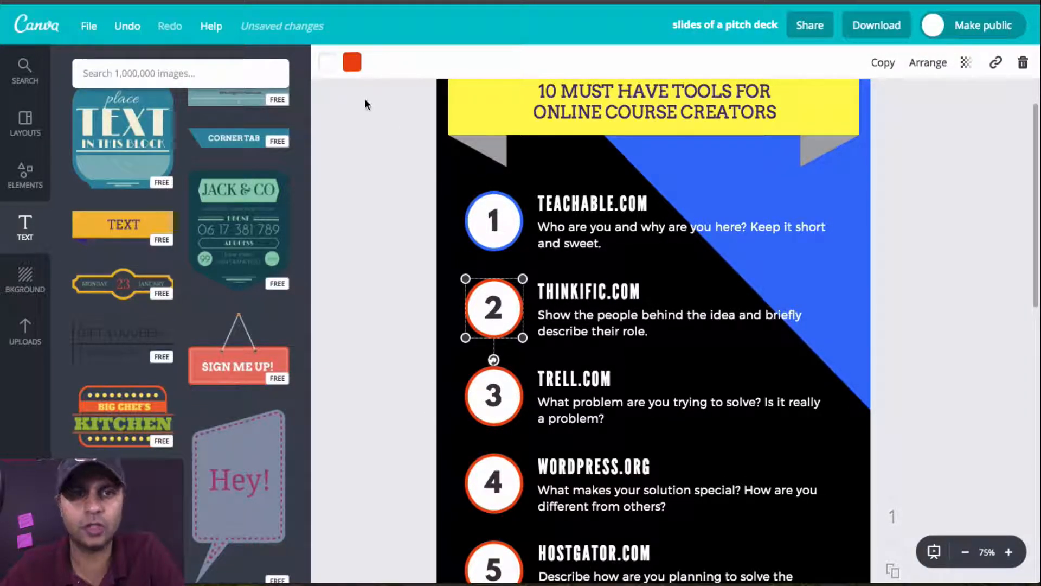
{"action": "left_click", "coordinate": [352, 62]}
{"action": "left_click", "coordinate": [421, 133]}
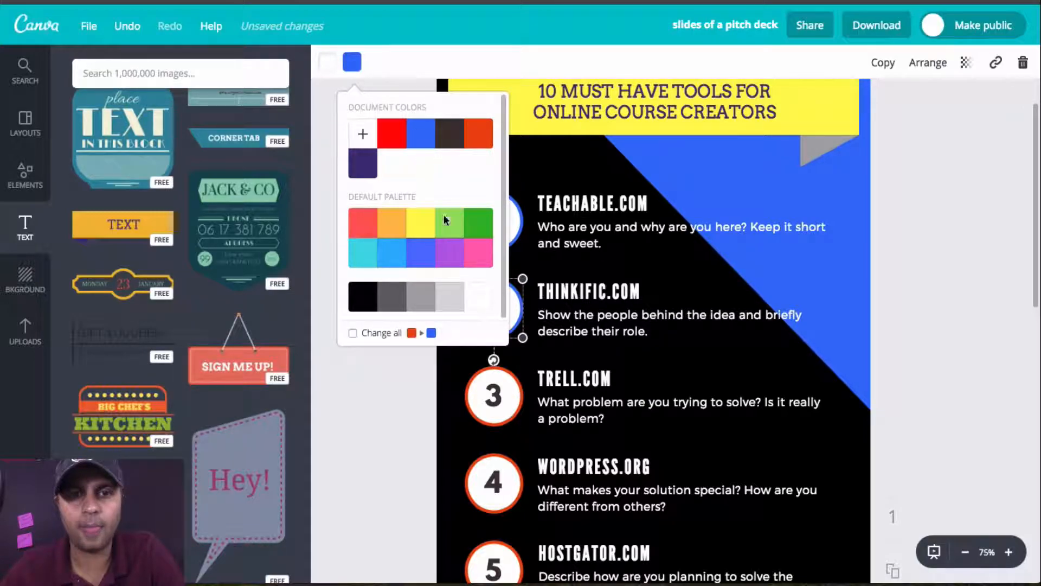
{"action": "left_click", "coordinate": [378, 335]}
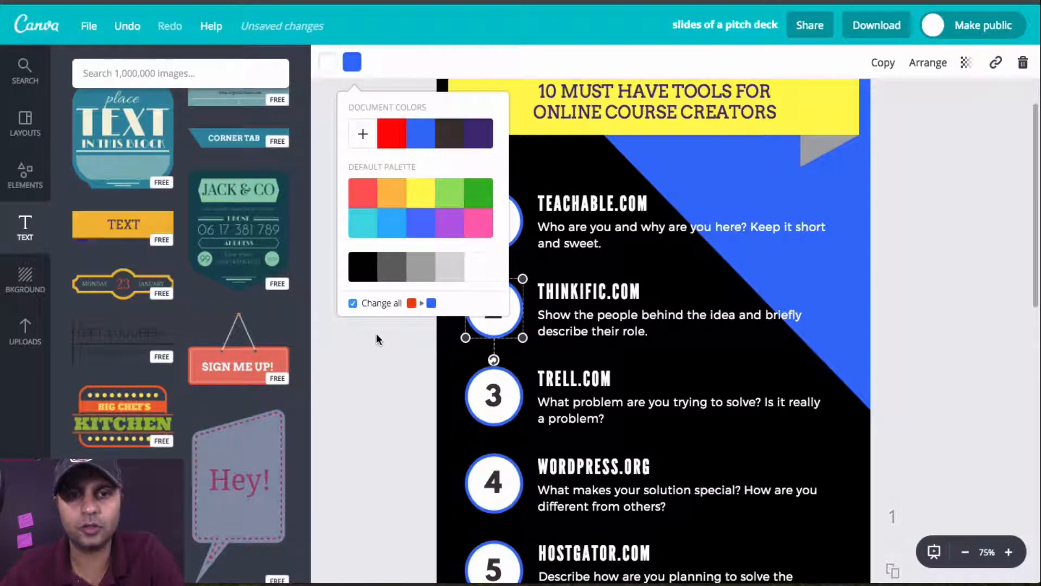
{"action": "left_click", "coordinate": [454, 396]}
Step: Review the recolored infographic from the title banner down to item 10
{"action": "scroll", "coordinate": [782, 289], "scroll_direction": "down", "scroll_amount": 10}
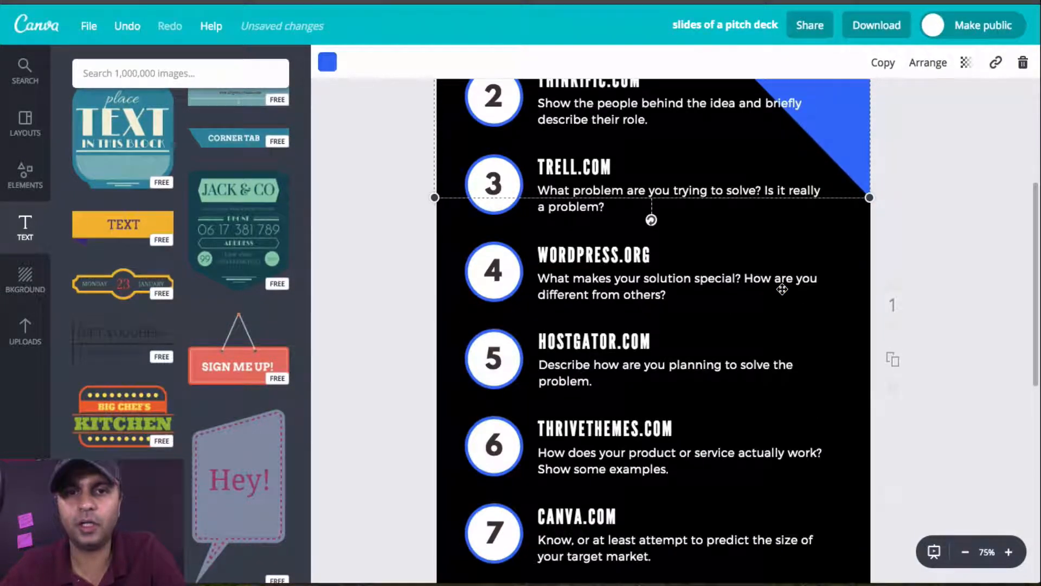
{"action": "scroll", "coordinate": [782, 289], "scroll_direction": "up", "scroll_amount": 10}
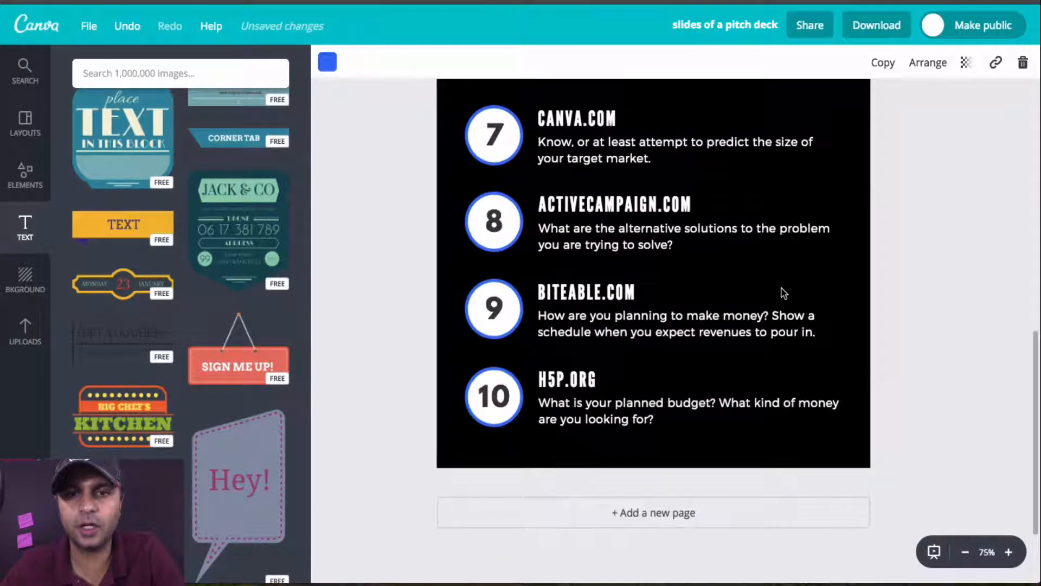
{"action": "scroll", "coordinate": [782, 289], "scroll_direction": "up", "scroll_amount": 5}
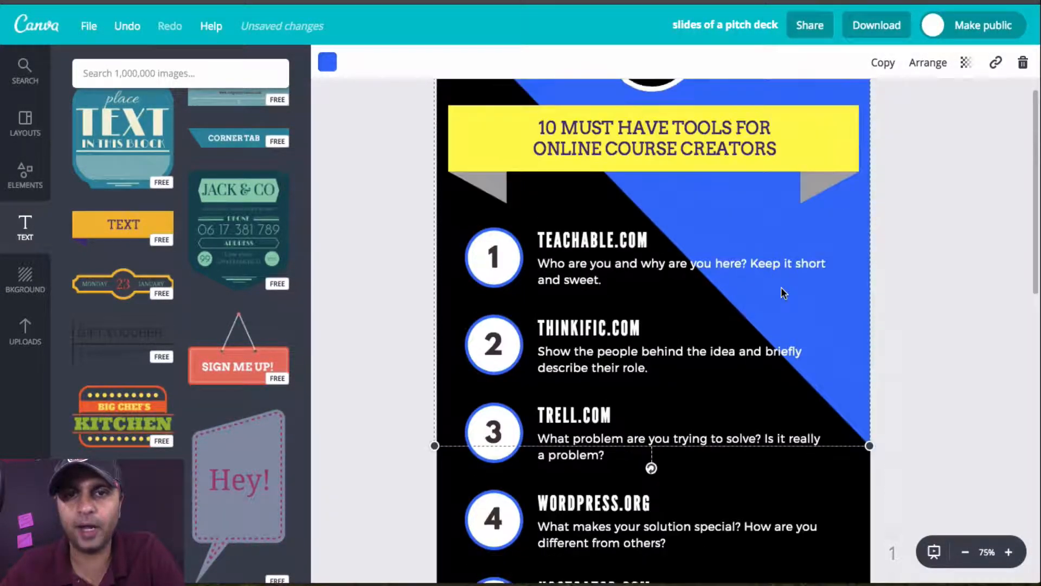
{"action": "scroll", "coordinate": [803, 307], "scroll_direction": "down", "scroll_amount": 15}
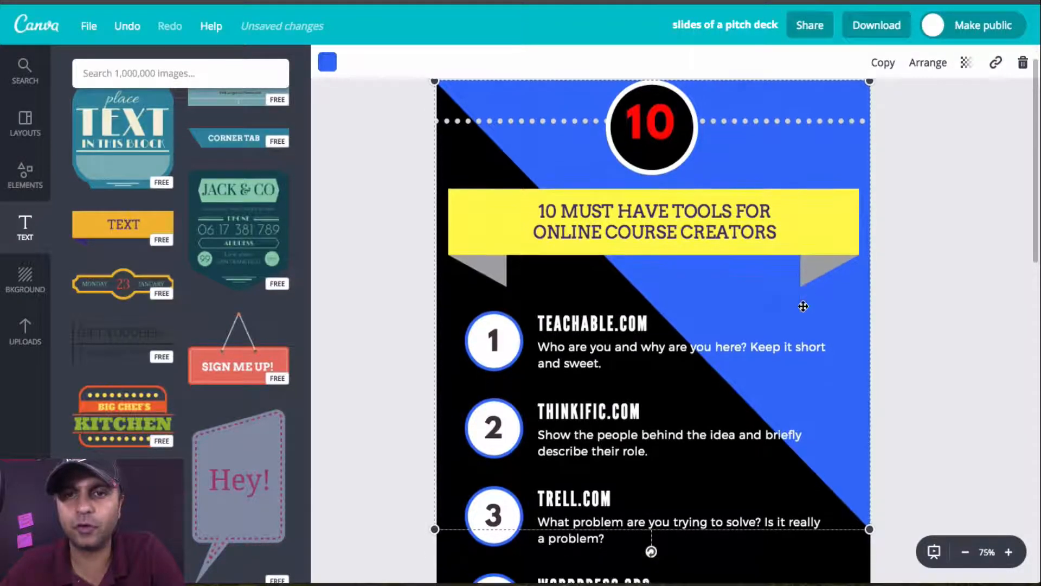
{"action": "scroll", "coordinate": [803, 307], "scroll_direction": "up", "scroll_amount": 8}
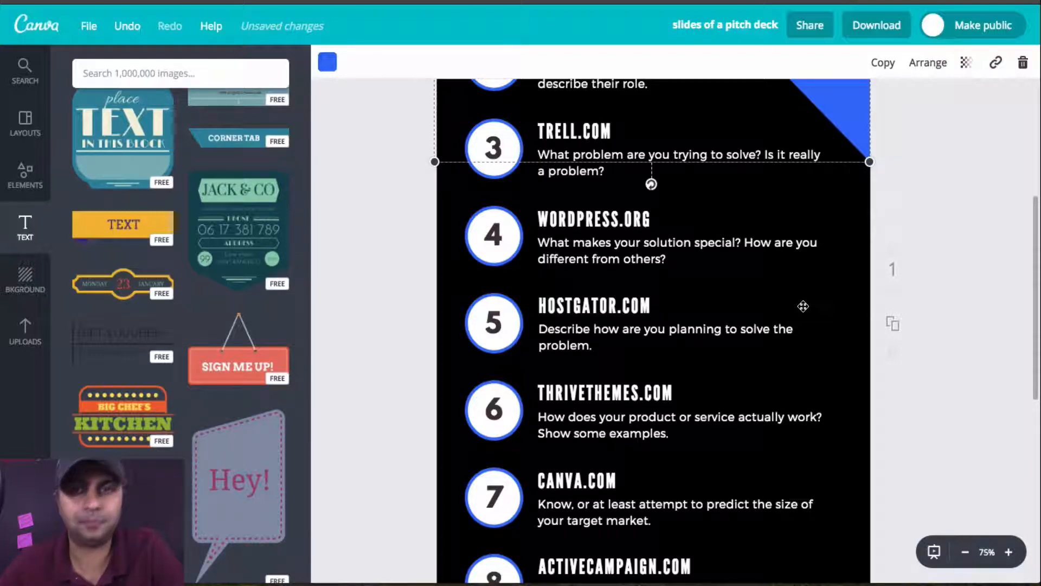
{"action": "scroll", "coordinate": [886, 209], "scroll_direction": "up", "scroll_amount": 3}
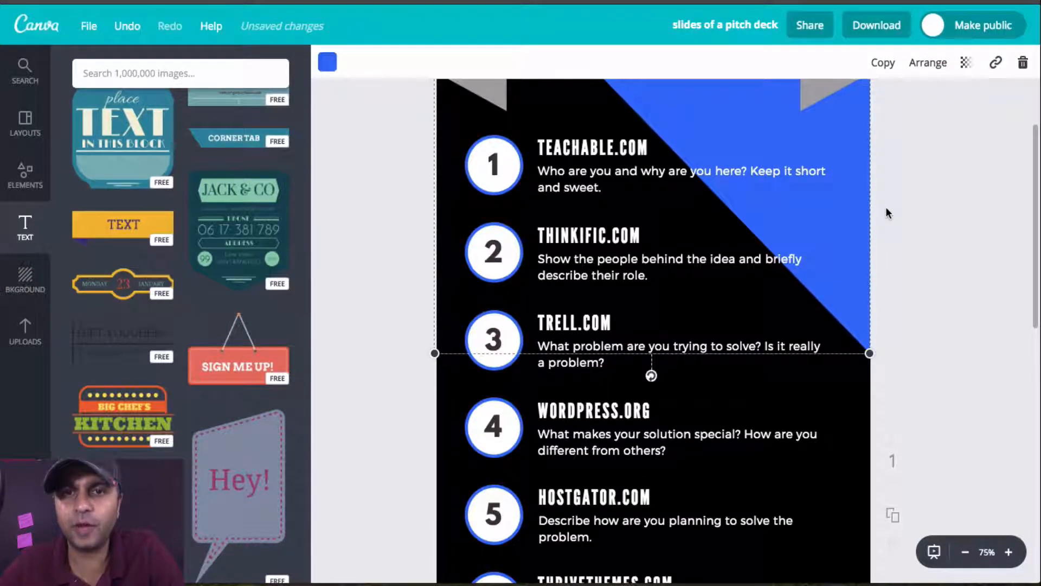
{"action": "scroll", "coordinate": [886, 211], "scroll_direction": "up", "scroll_amount": 3}
{"action": "scroll", "coordinate": [886, 211], "scroll_direction": "down", "scroll_amount": 4}
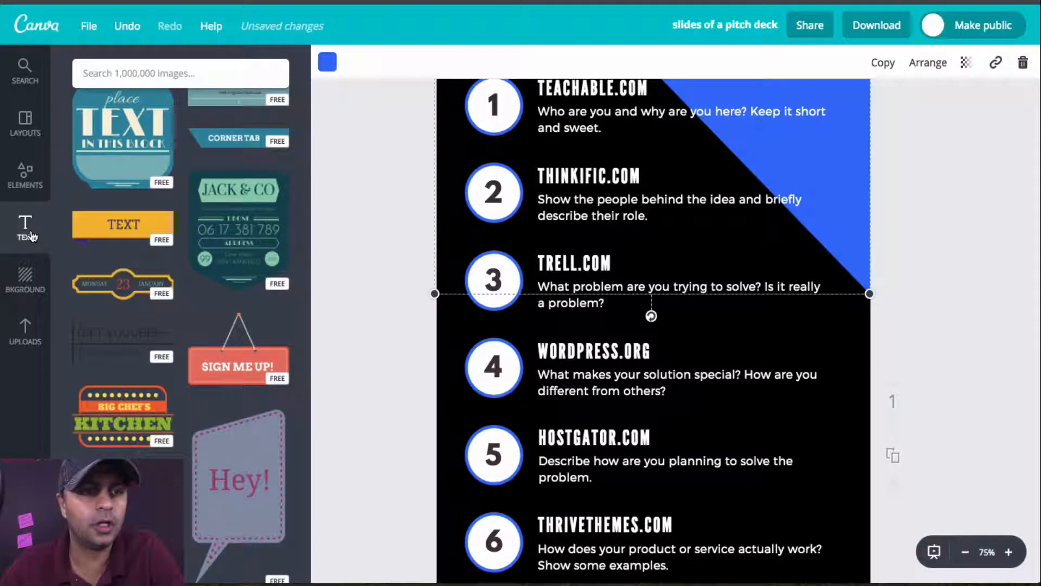
Step: Browse the shapes and icons available in the elements library
{"action": "left_click", "coordinate": [35, 175]}
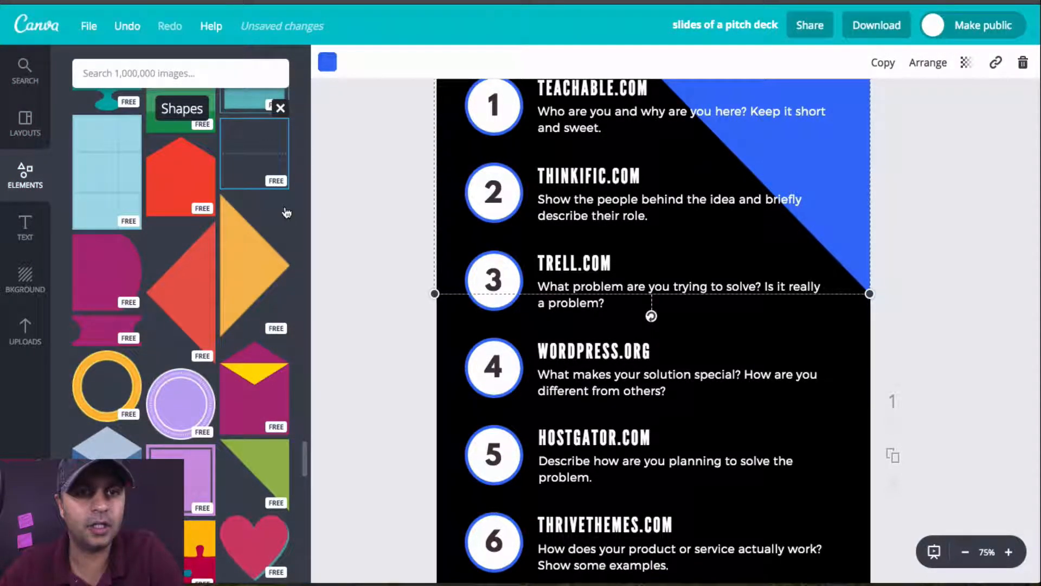
{"action": "scroll", "coordinate": [286, 211], "scroll_direction": "down", "scroll_amount": 10}
{"action": "scroll", "coordinate": [286, 211], "scroll_direction": "up", "scroll_amount": 10}
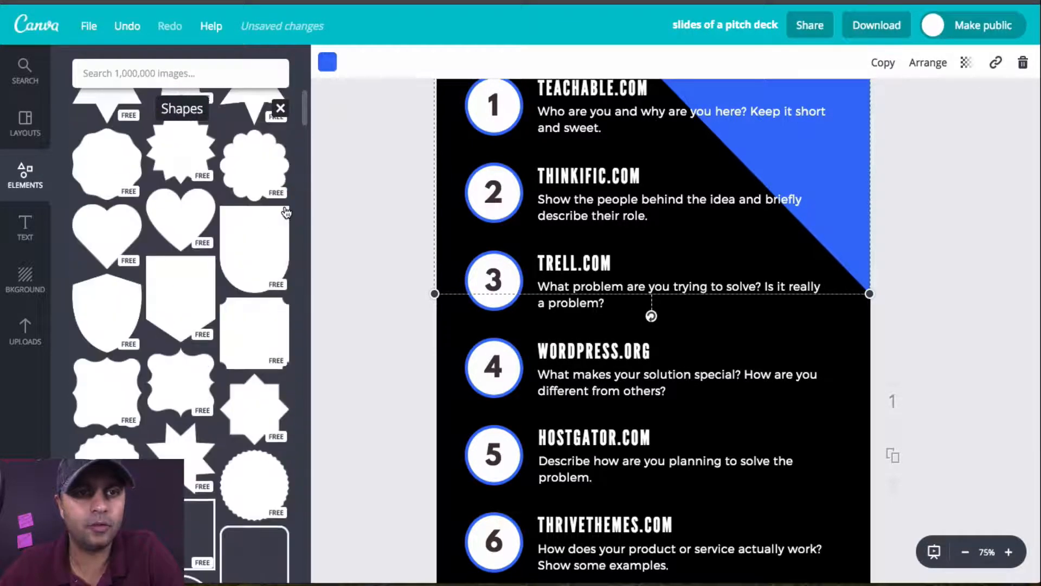
{"action": "left_click", "coordinate": [117, 168]}
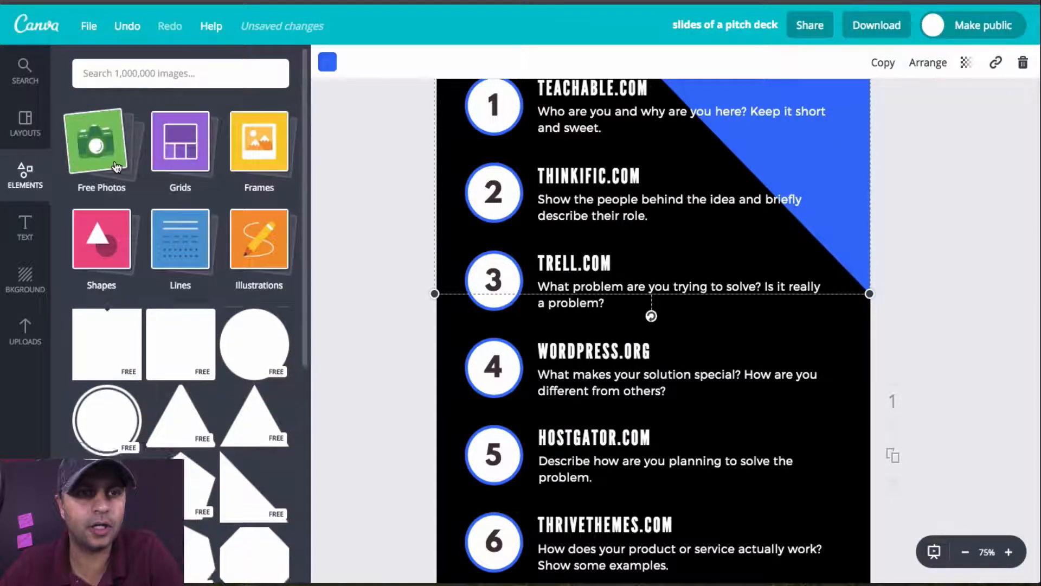
{"action": "left_click", "coordinate": [109, 350]}
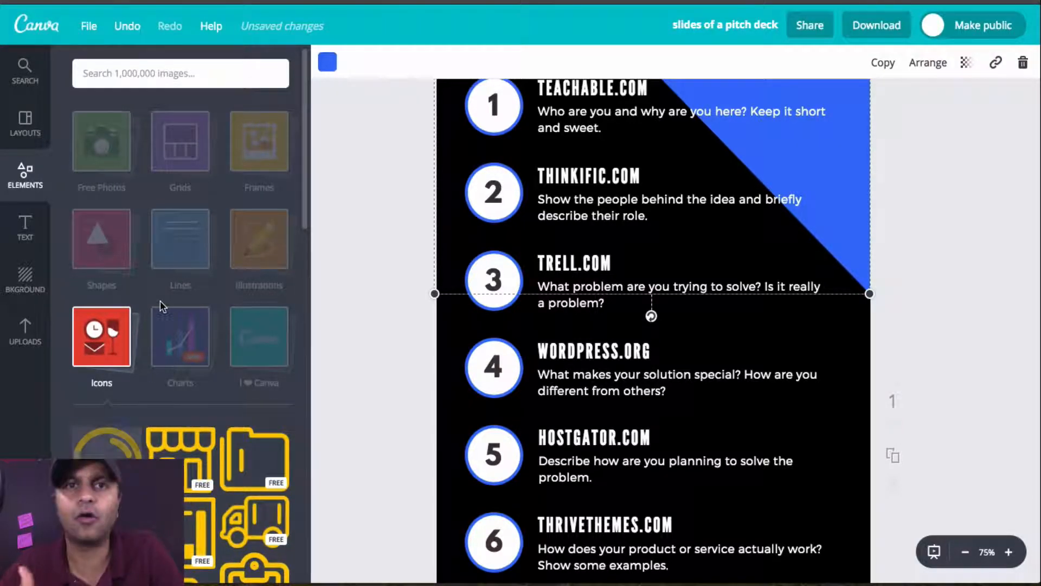
{"action": "scroll", "coordinate": [293, 364], "scroll_direction": "down", "scroll_amount": 6}
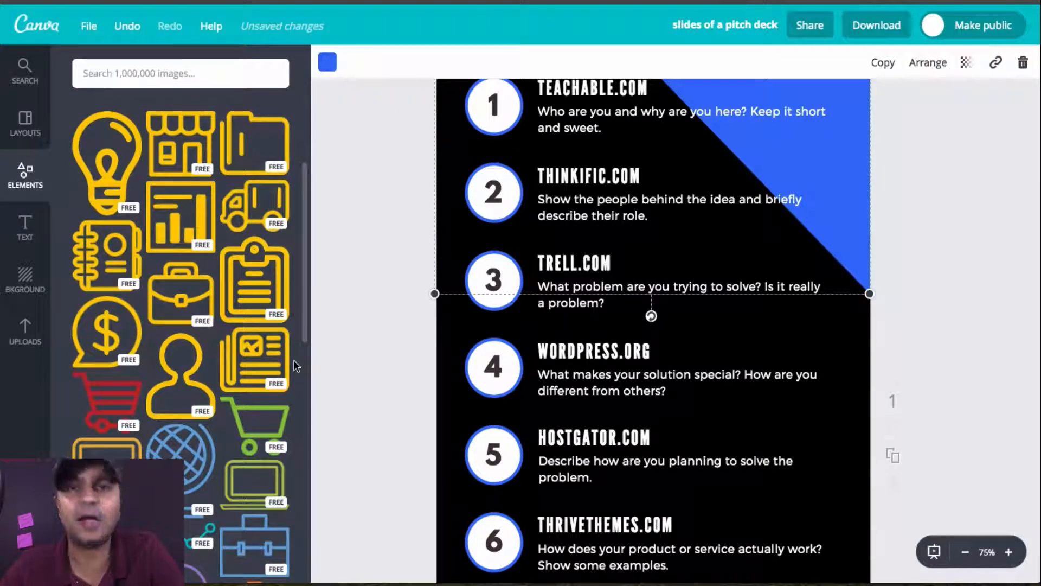
{"action": "scroll", "coordinate": [296, 366], "scroll_direction": "down", "scroll_amount": 10}
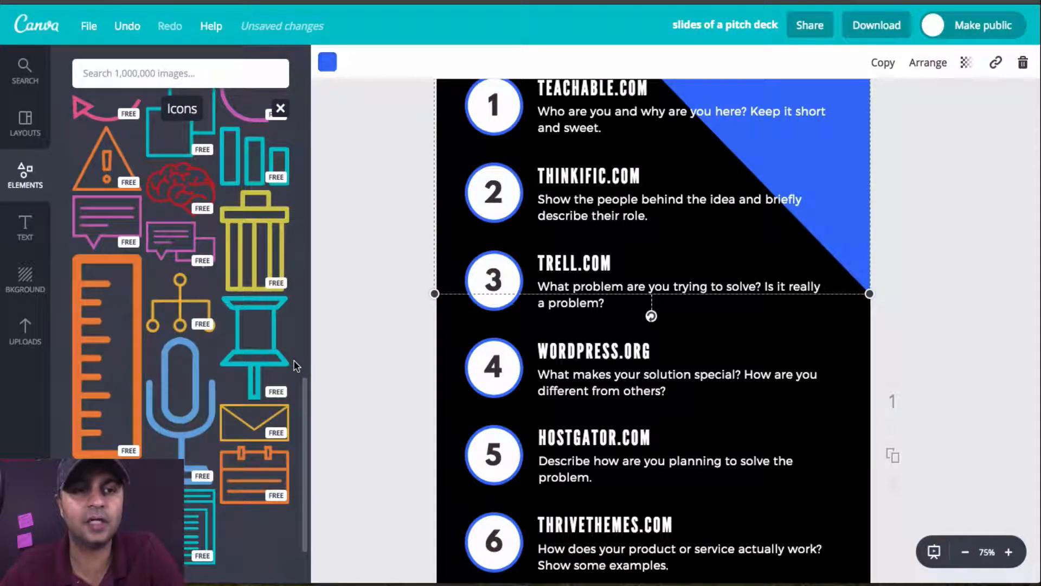
Step: Look through the image sources for own uploads, purchased images and Facebook photos
{"action": "left_click", "coordinate": [37, 351]}
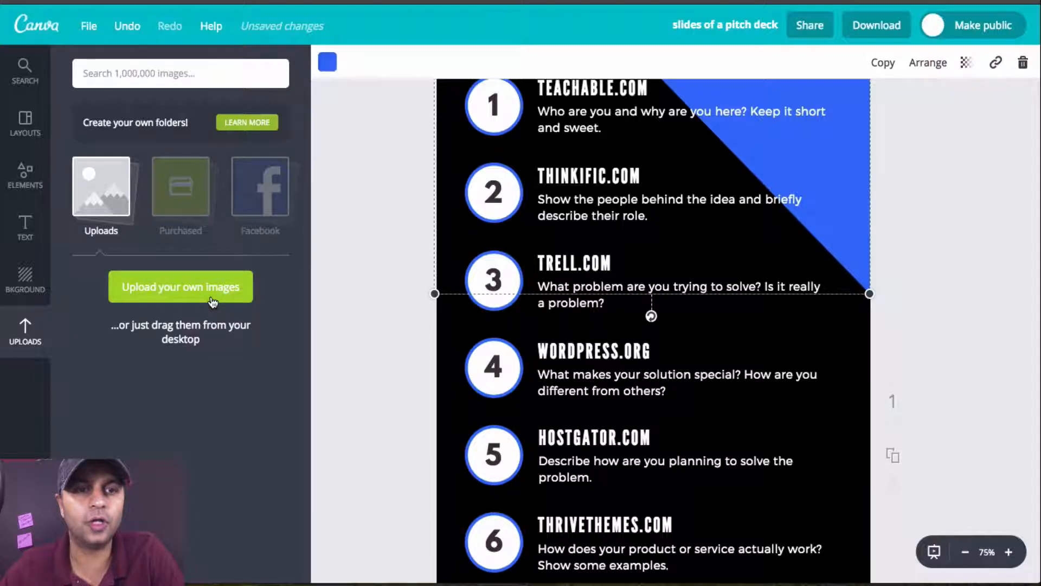
{"action": "left_click", "coordinate": [189, 183]}
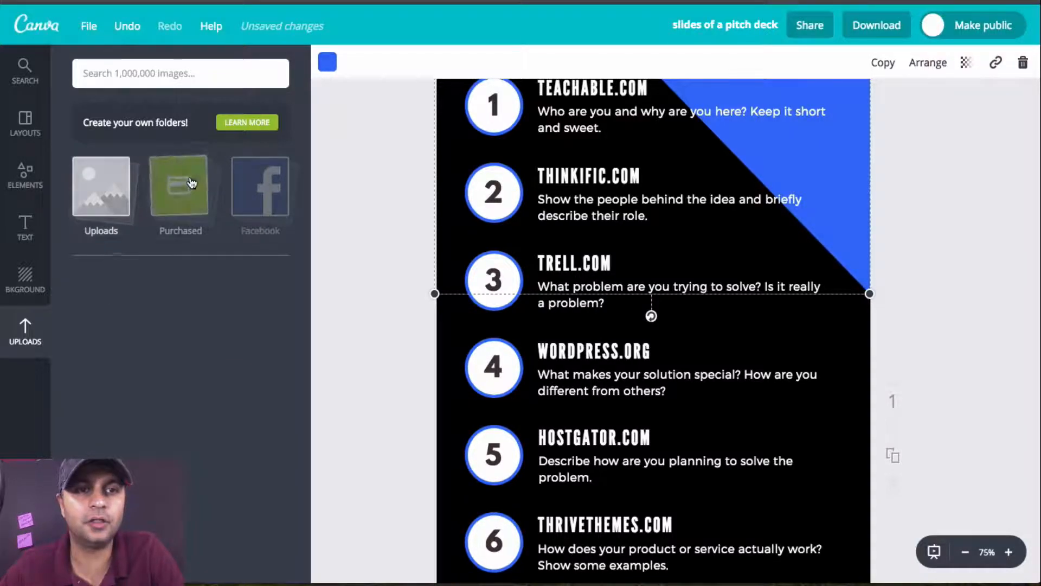
{"action": "left_click", "coordinate": [269, 181]}
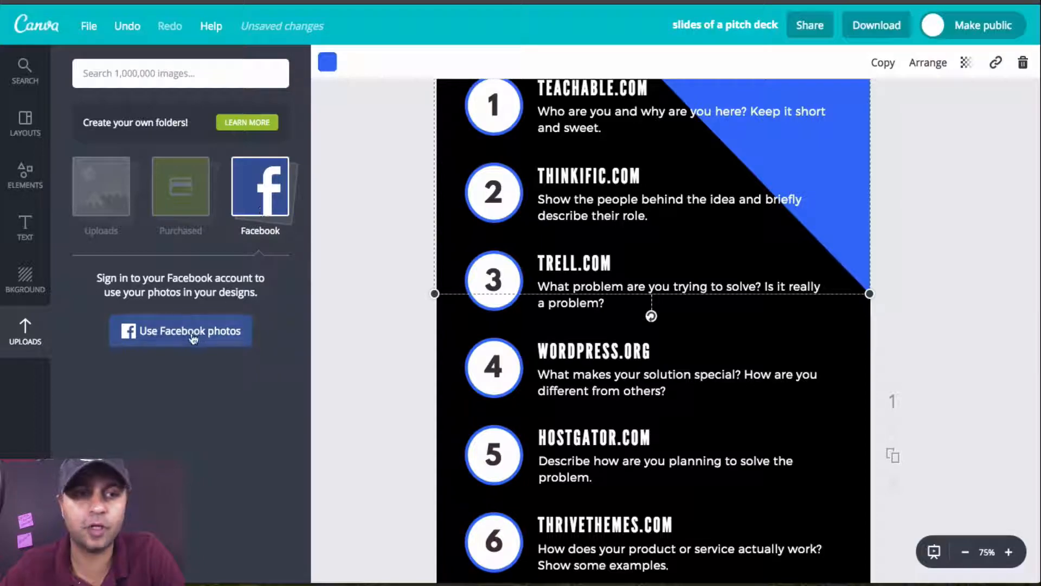
{"action": "left_click", "coordinate": [120, 200]}
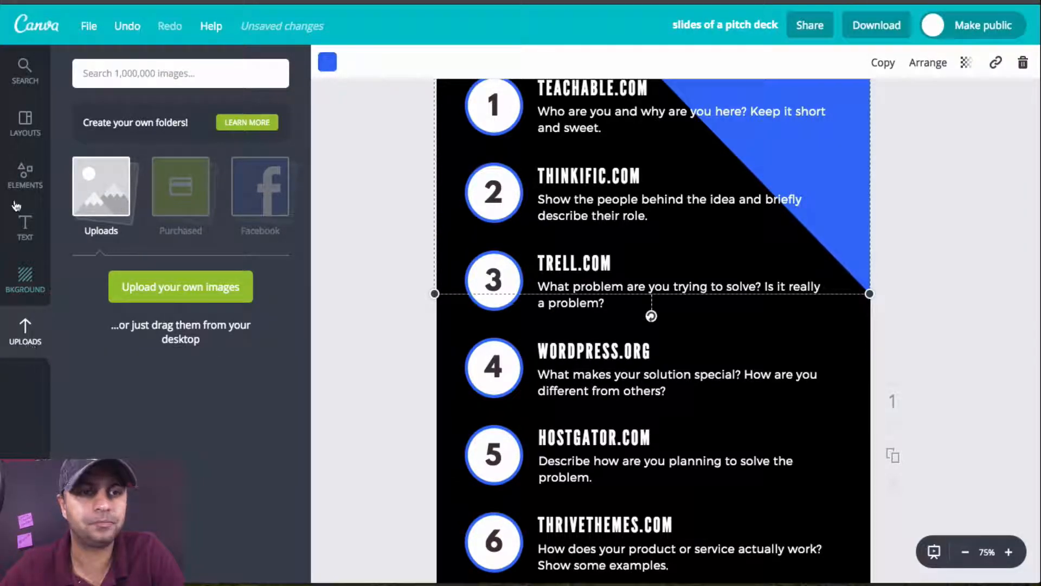
Step: Search the image library for "INTERNET" and add the free white Wi-Fi icon to the infographic
{"action": "left_click", "coordinate": [34, 179]}
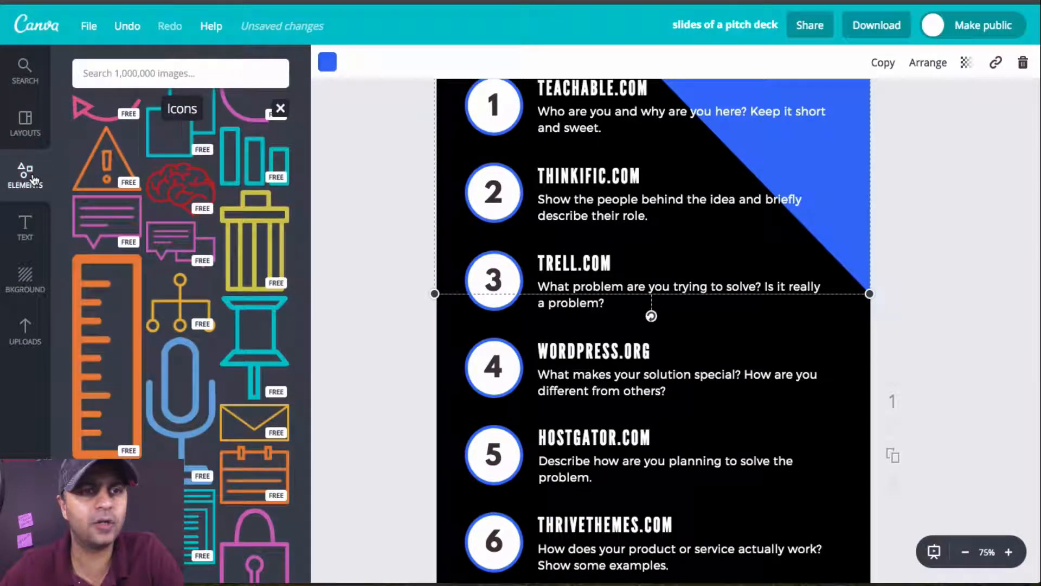
{"action": "left_click", "coordinate": [186, 75]}
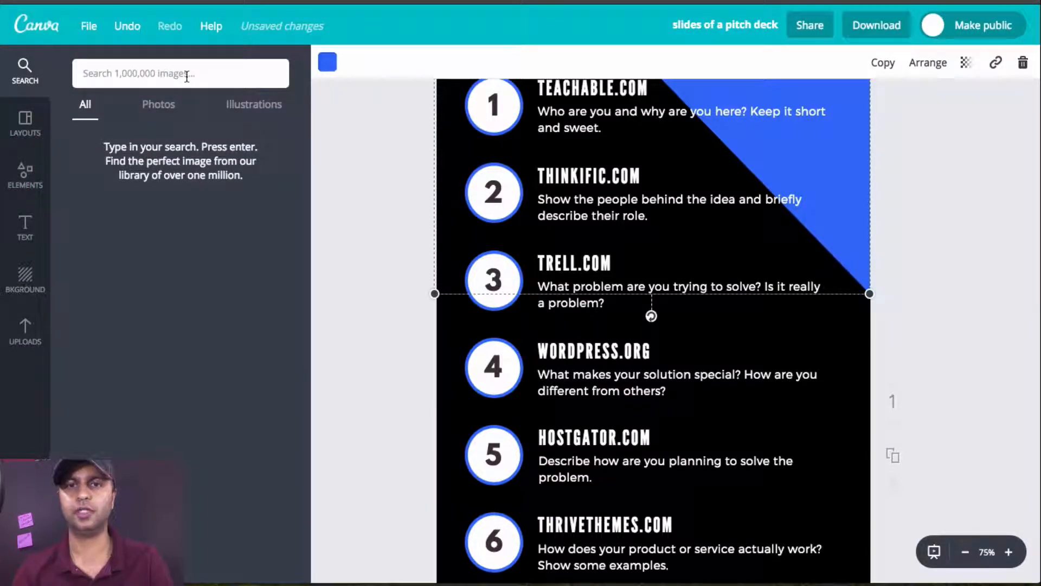
{"action": "type", "text": "INTERNET"}
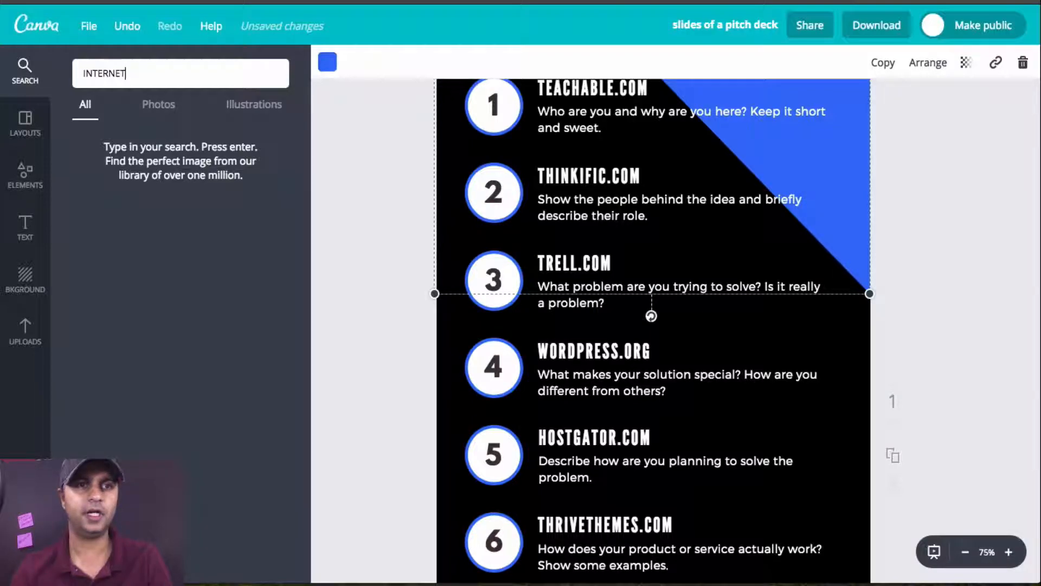
{"action": "key", "text": "Return"}
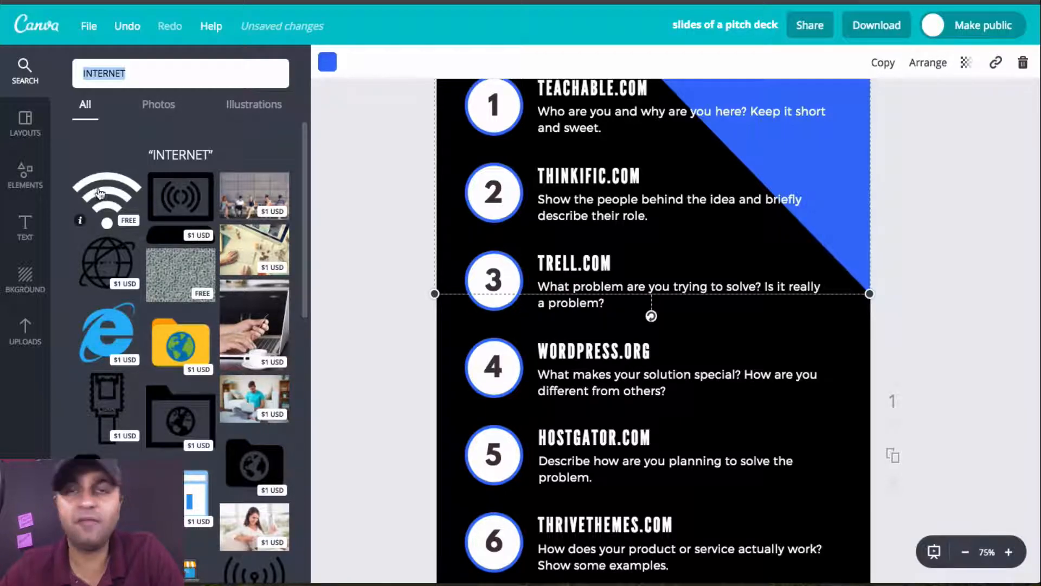
{"action": "left_click", "coordinate": [99, 193]}
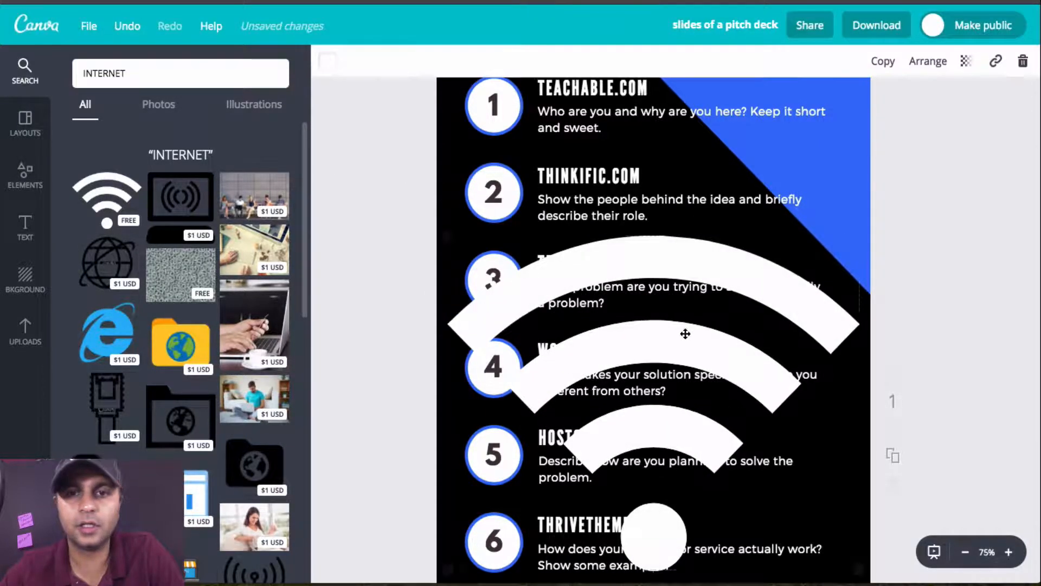
Step: Shrink the Wi-Fi icon, recolor it turquoise and place it over item 4's description beside the WORDPRESS.ORG heading
{"action": "left_click_drag", "start_coordinate": [448, 238], "coordinate": [788, 194]}
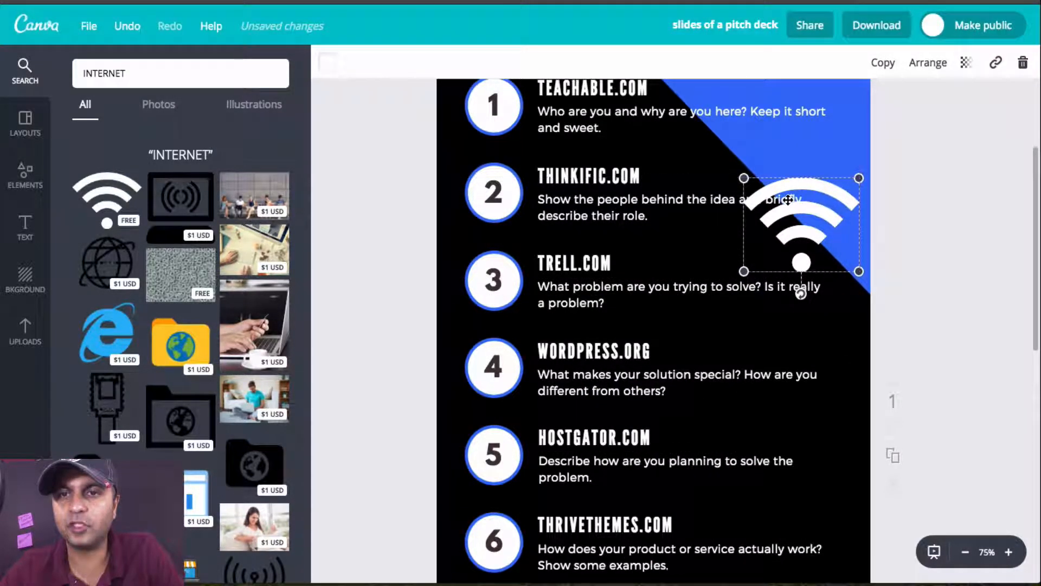
{"action": "left_click", "coordinate": [325, 64]}
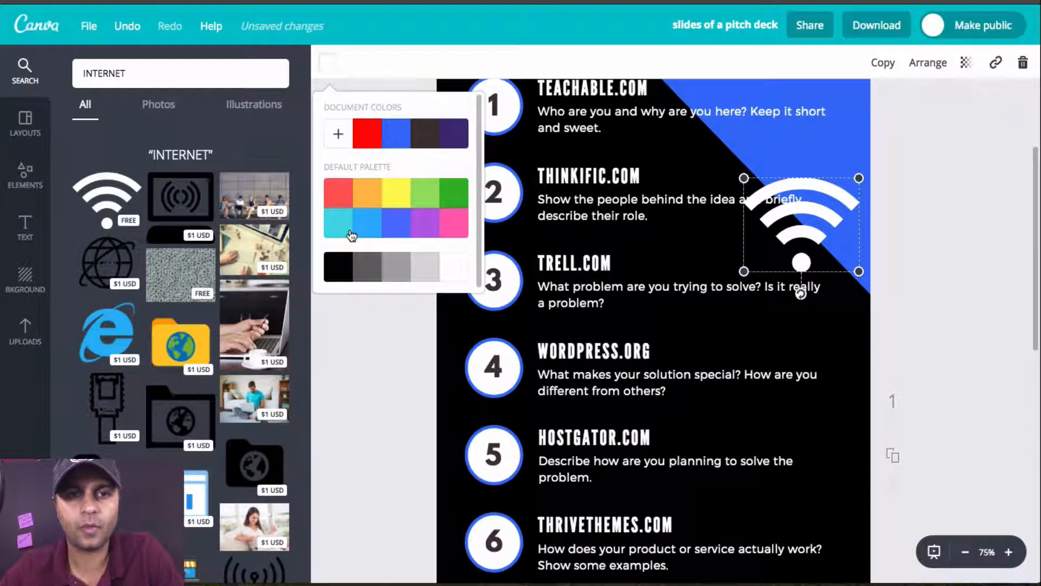
{"action": "left_click", "coordinate": [347, 228]}
{"action": "left_click_drag", "start_coordinate": [861, 174], "coordinate": [707, 373]}
Step: View the Wi-Fi icon's transparency setting and send the icon back in the layer order
{"action": "left_click", "coordinate": [966, 67]}
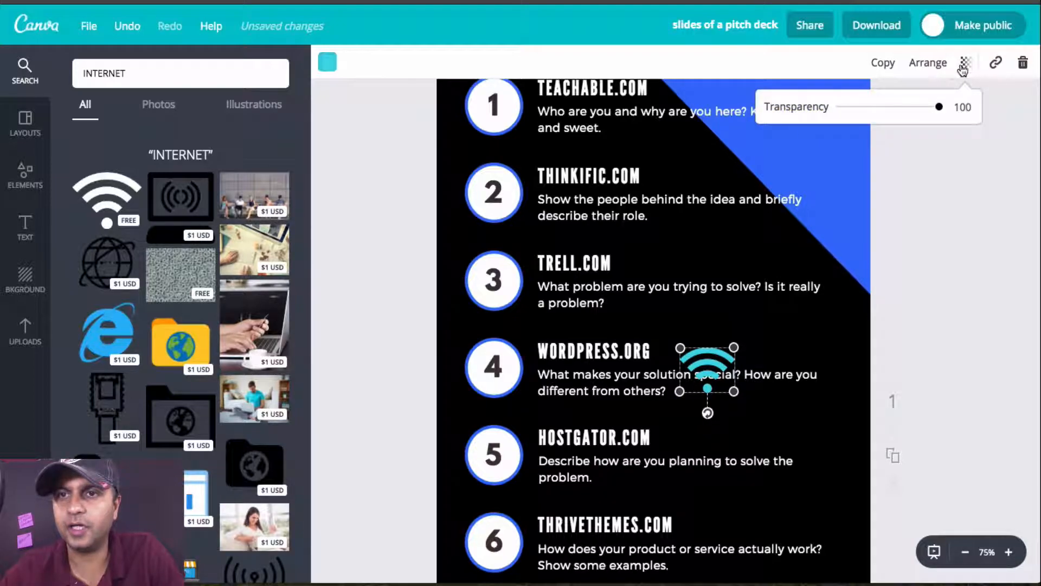
{"action": "left_click", "coordinate": [940, 66]}
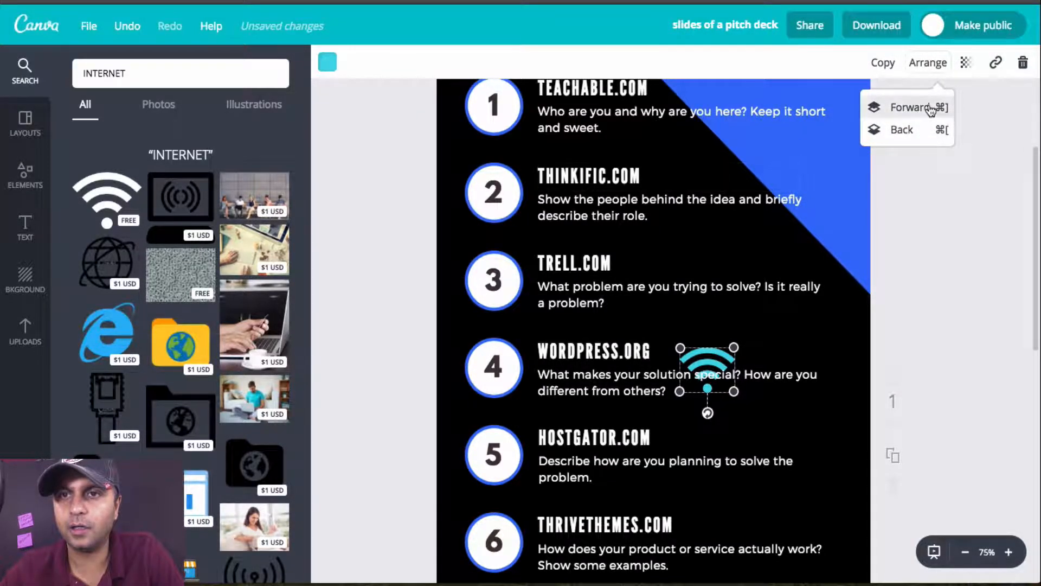
{"action": "left_click", "coordinate": [920, 133]}
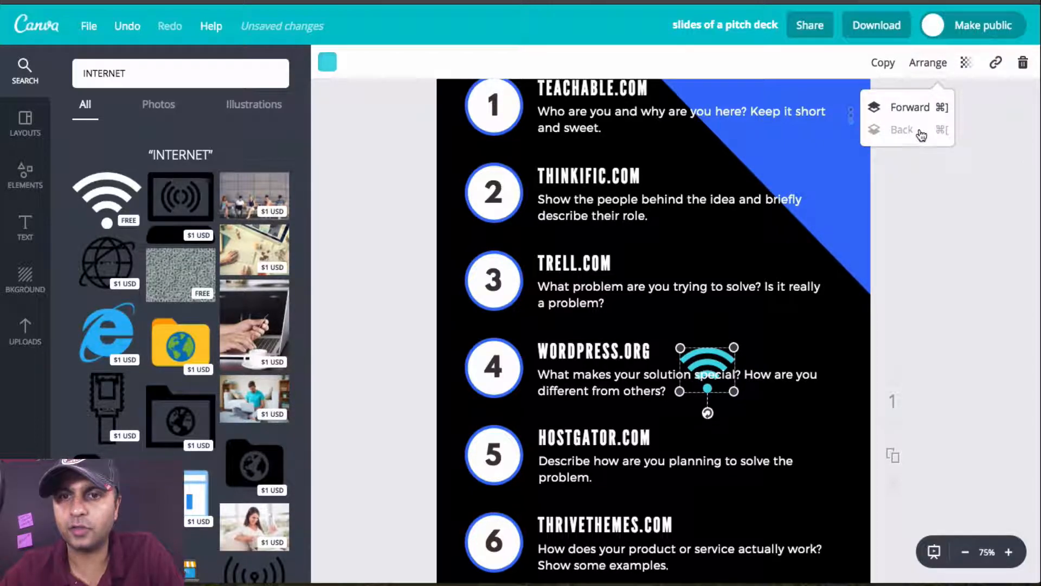
{"action": "mouse_move", "coordinate": [724, 364]}
{"action": "left_mouse_down"}
{"action": "mouse_move", "coordinate": [758, 373]}
{"action": "mouse_move", "coordinate": [724, 363]}
{"action": "left_mouse_up"}
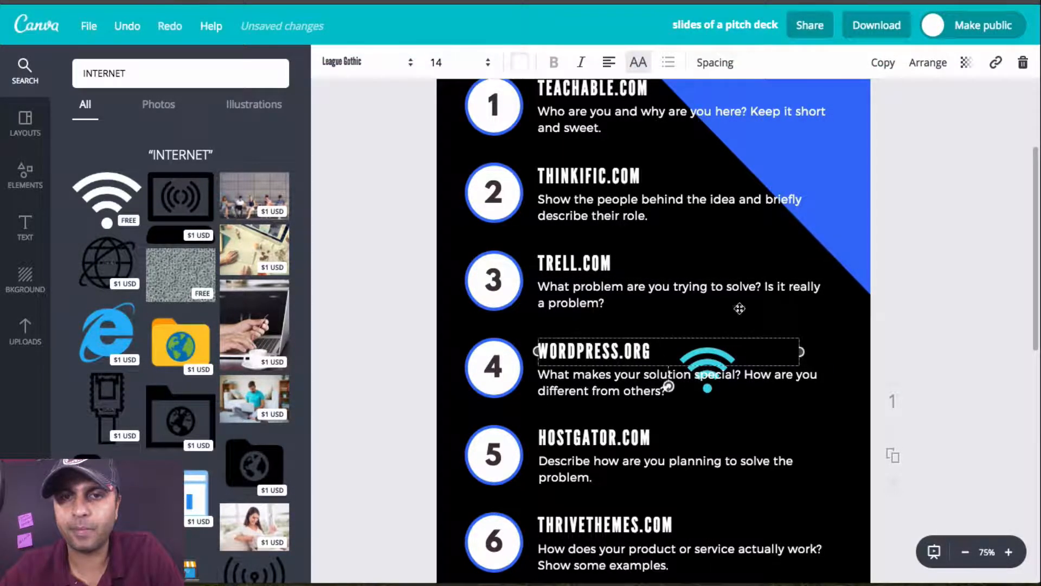
{"action": "left_click", "coordinate": [716, 387]}
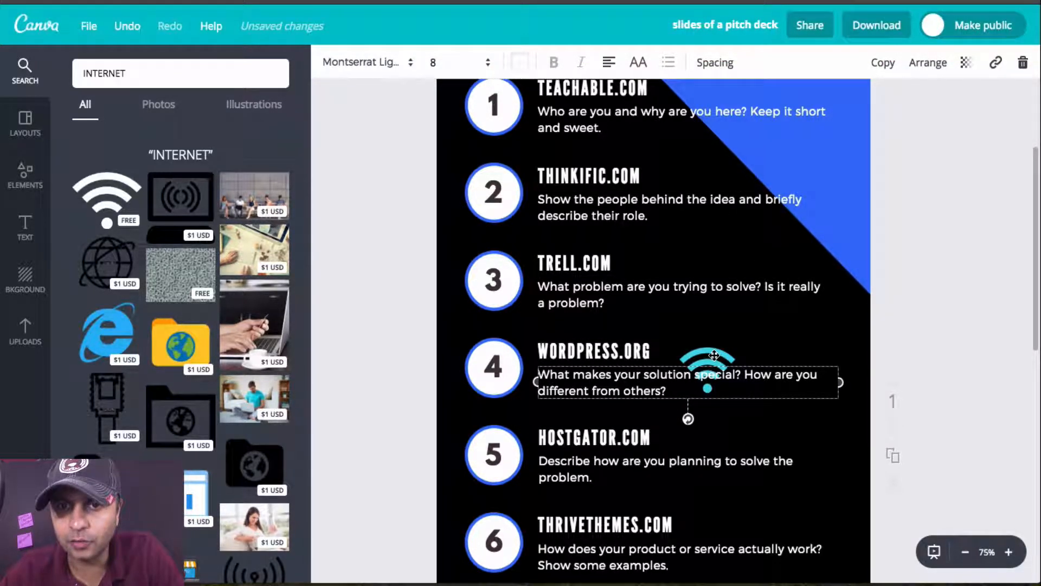
{"action": "left_click", "coordinate": [721, 455]}
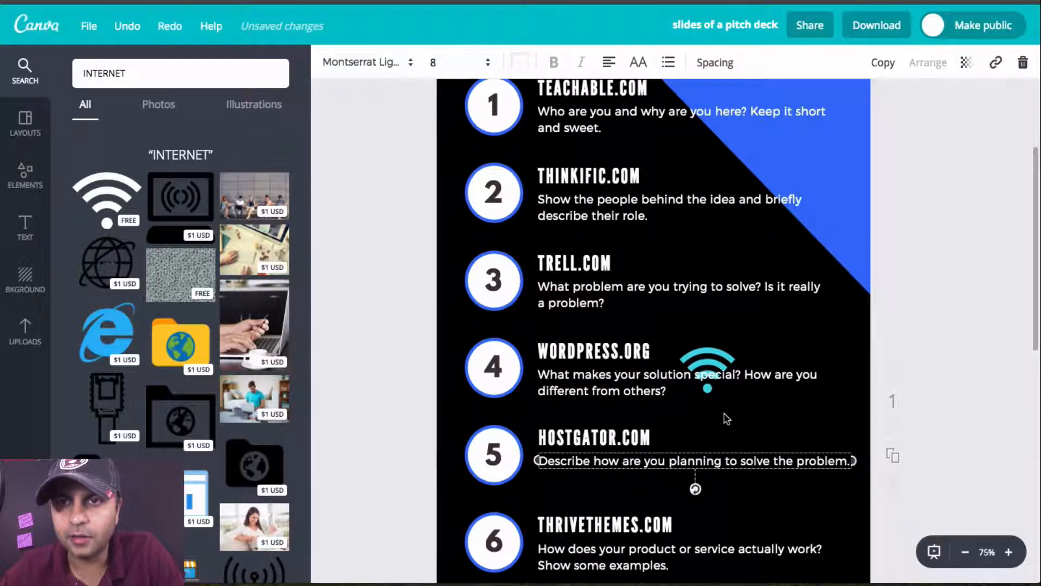
{"action": "left_click", "coordinate": [128, 27]}
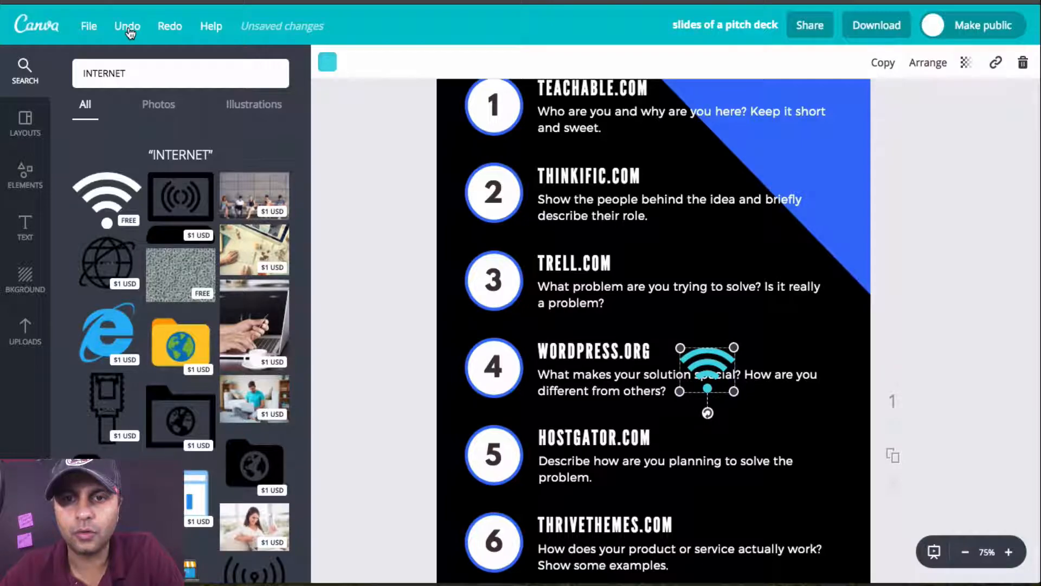
Step: Move the Wi-Fi icon up above the end of item 4's description and make it slightly transparent
{"action": "left_click_drag", "start_coordinate": [714, 358], "coordinate": [769, 329]}
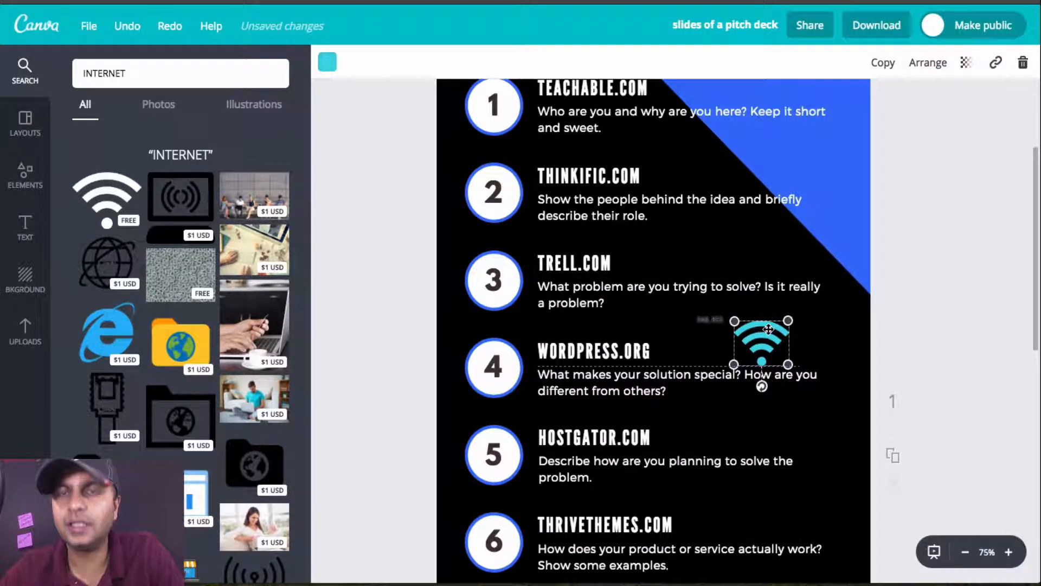
{"action": "left_click", "coordinate": [969, 64]}
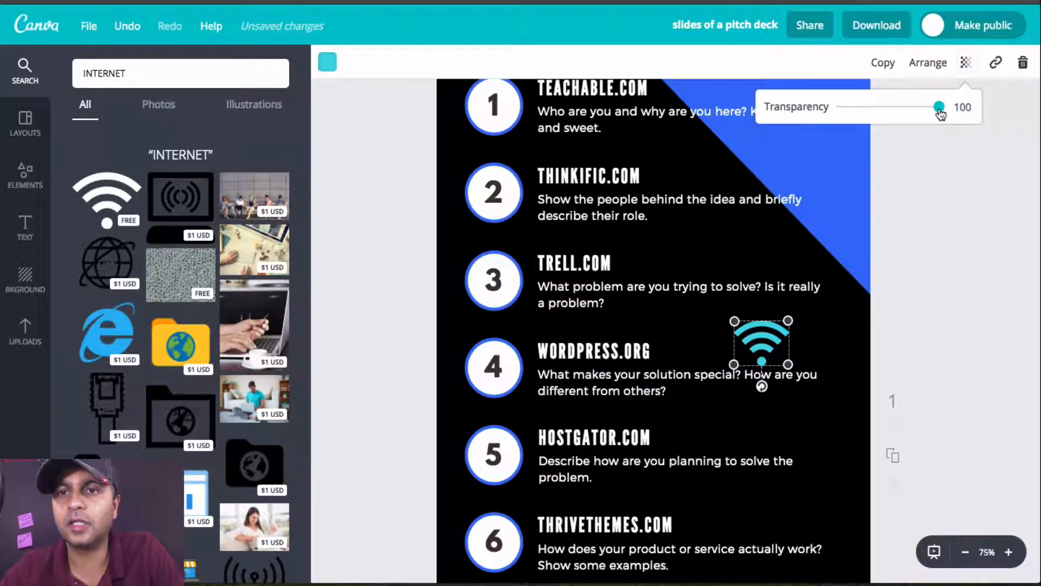
{"action": "mouse_move", "coordinate": [938, 109]}
{"action": "left_mouse_down"}
{"action": "mouse_move", "coordinate": [832, 110]}
{"action": "mouse_move", "coordinate": [920, 110]}
{"action": "left_mouse_up"}
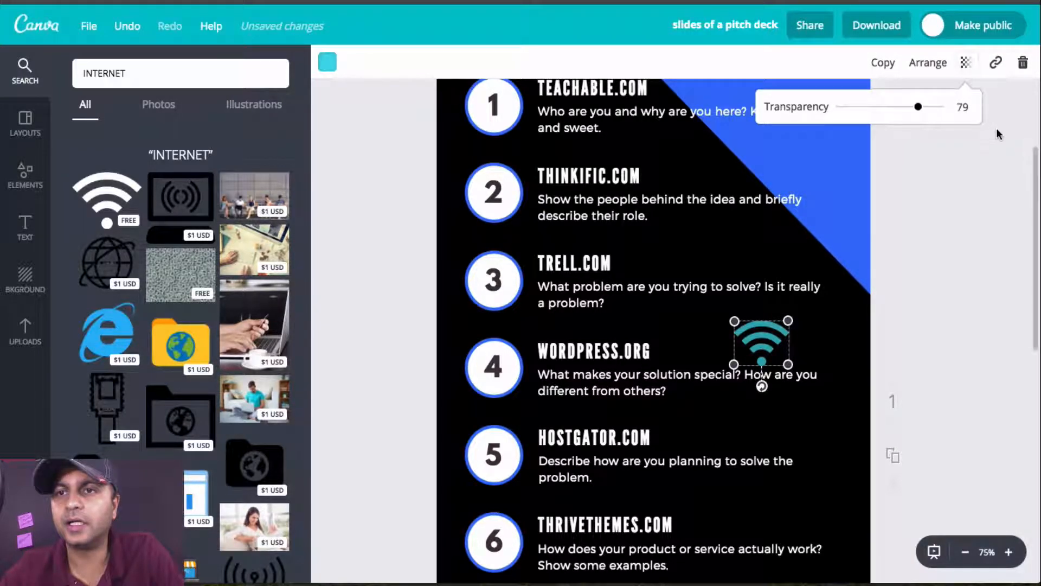
{"action": "left_click", "coordinate": [997, 64]}
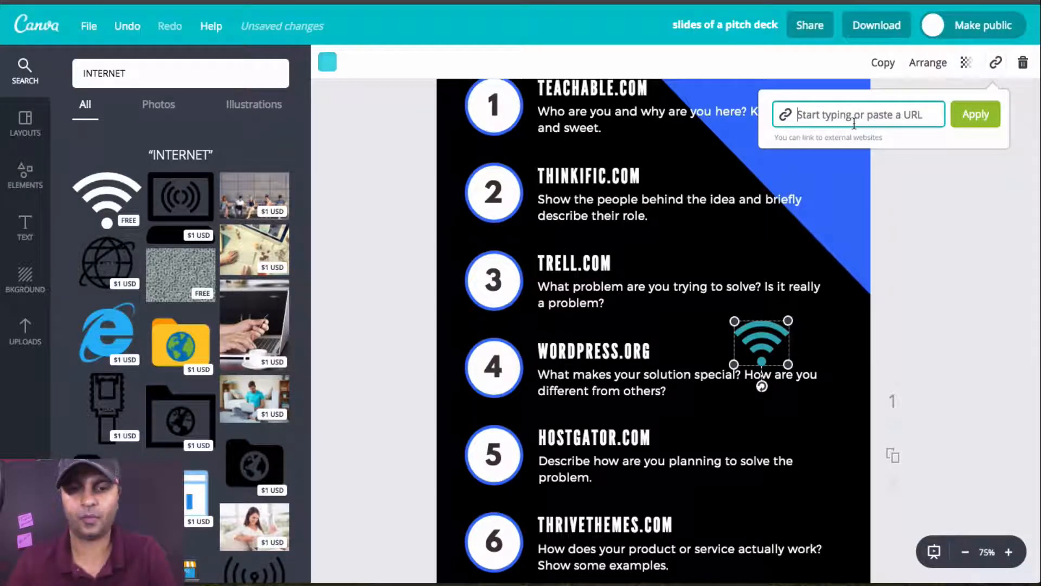
{"action": "type", "text": "http://"}
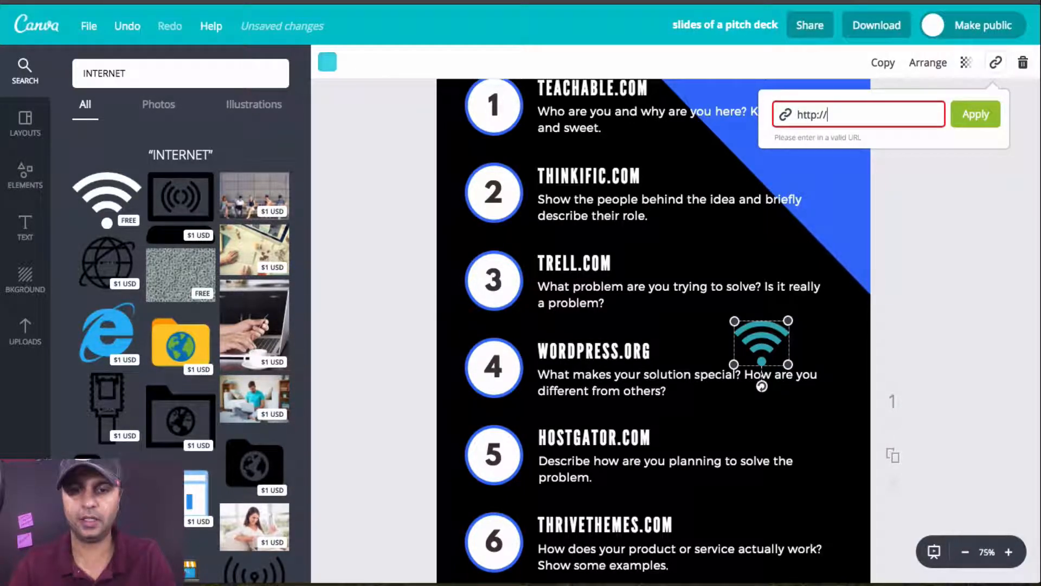
{"action": "type", "text": "coursecre"}
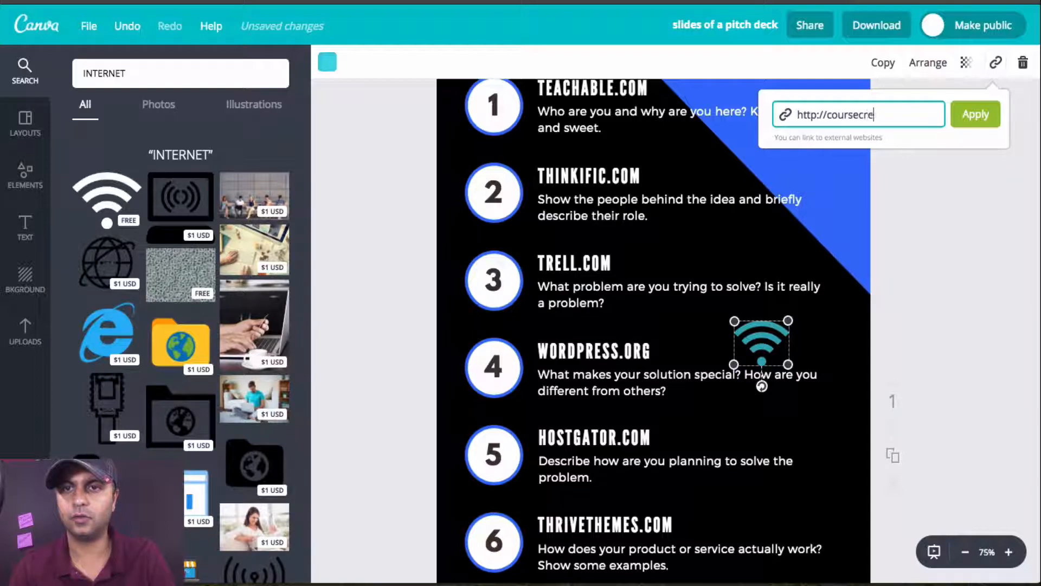
{"action": "type", "text": "atorhandbook.com"}
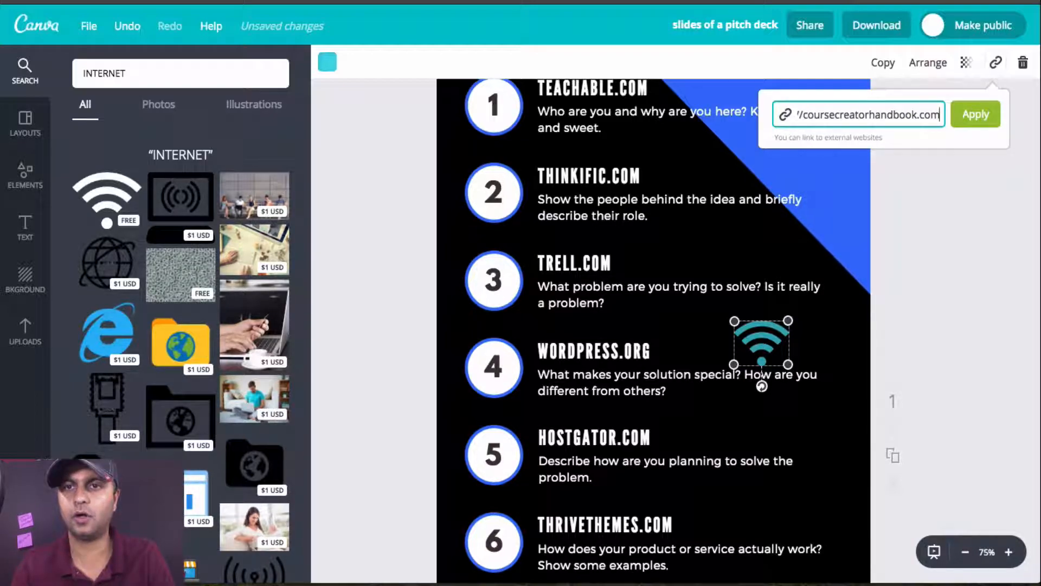
{"action": "key", "text": "Return"}
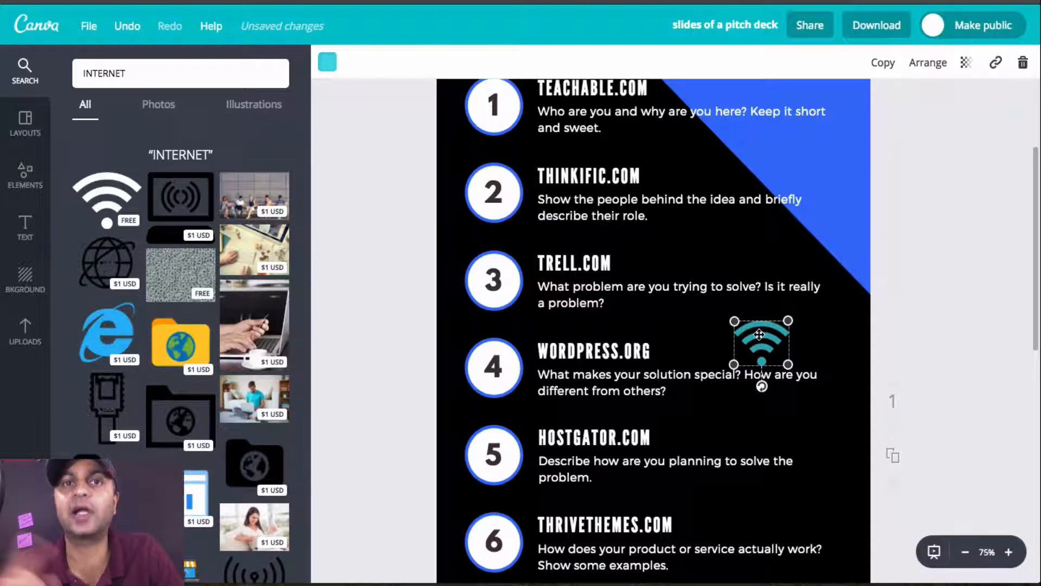
Step: Delete the Wi-Fi icon and add the $1 Internet Explorer icon from the search results to the infographic
{"action": "mouse_move", "coordinate": [759, 334]}
{"action": "left_mouse_down"}
{"action": "mouse_move", "coordinate": [803, 332]}
{"action": "mouse_move", "coordinate": [757, 332]}
{"action": "left_mouse_up"}
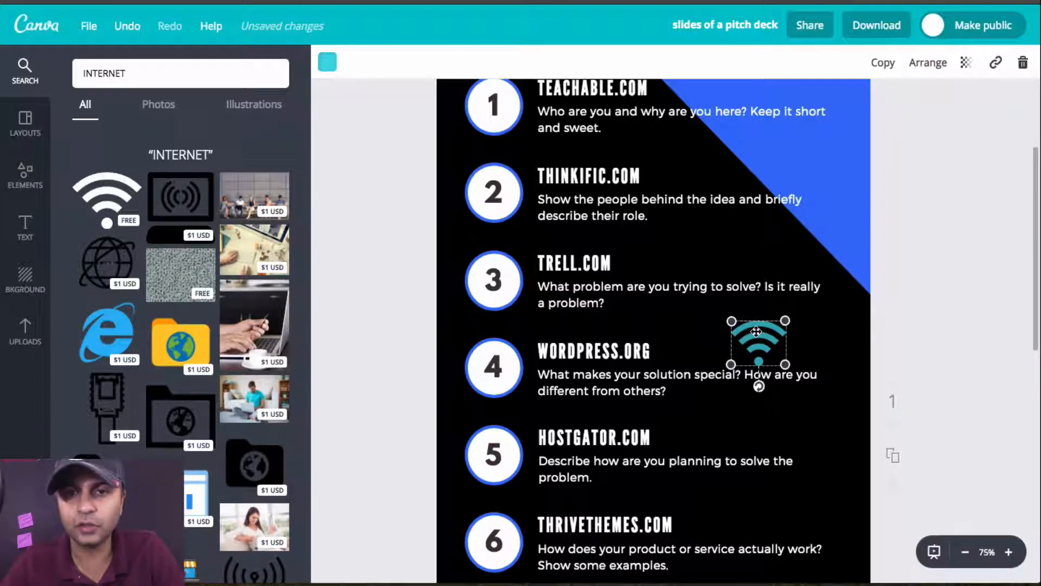
{"action": "key", "text": "Delete"}
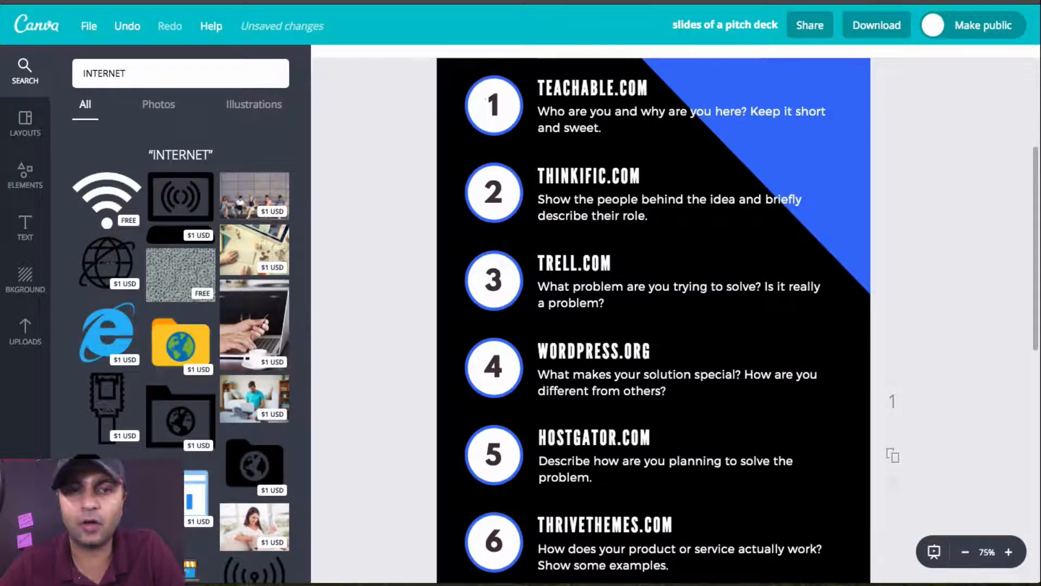
{"action": "left_click", "coordinate": [120, 349]}
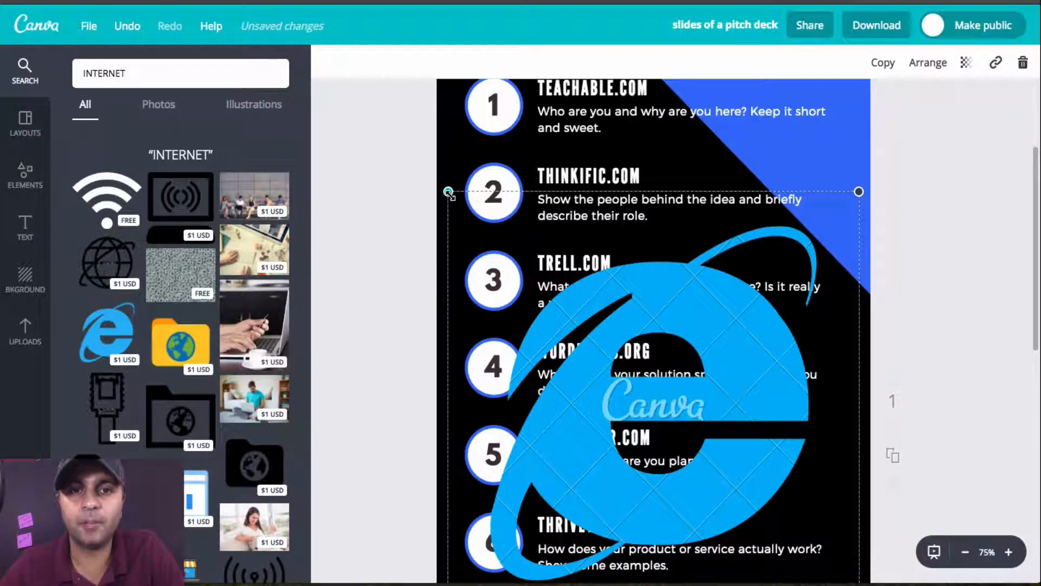
Step: Shrink the Internet Explorer icon beside the WORDPRESS.ORG heading, and enlarge it again to overlap items 2 to 4
{"action": "left_click_drag", "start_coordinate": [448, 191], "coordinate": [831, 310]}
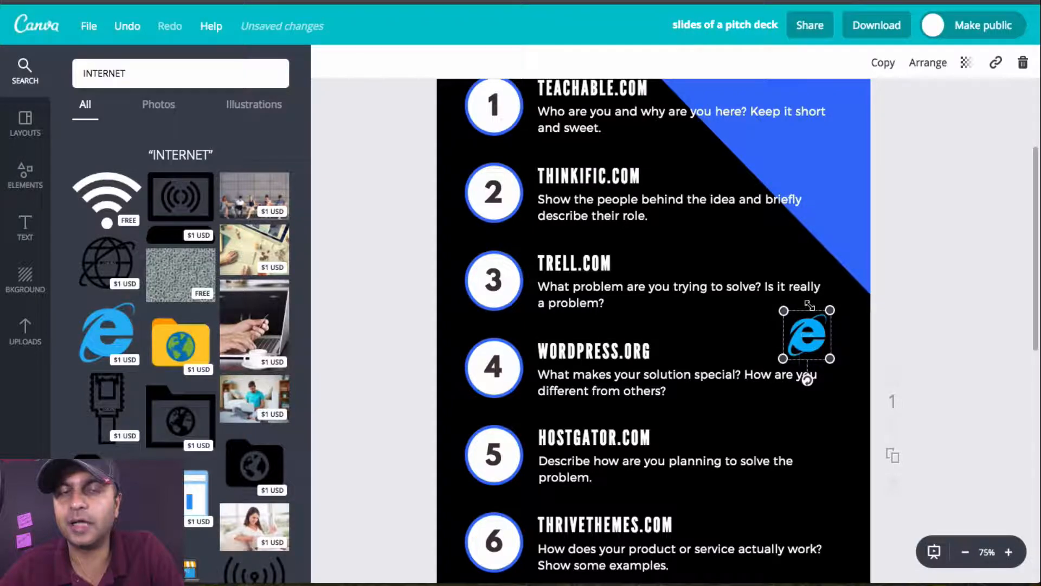
{"action": "left_click", "coordinate": [777, 303]}
{"action": "left_click", "coordinate": [807, 335]}
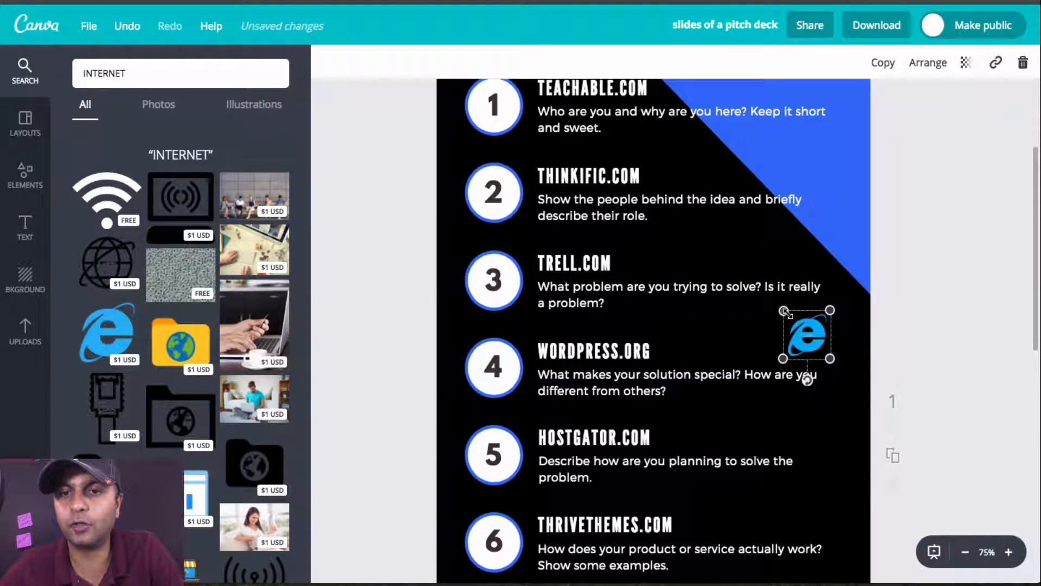
{"action": "left_click_drag", "start_coordinate": [782, 310], "coordinate": [560, 190]}
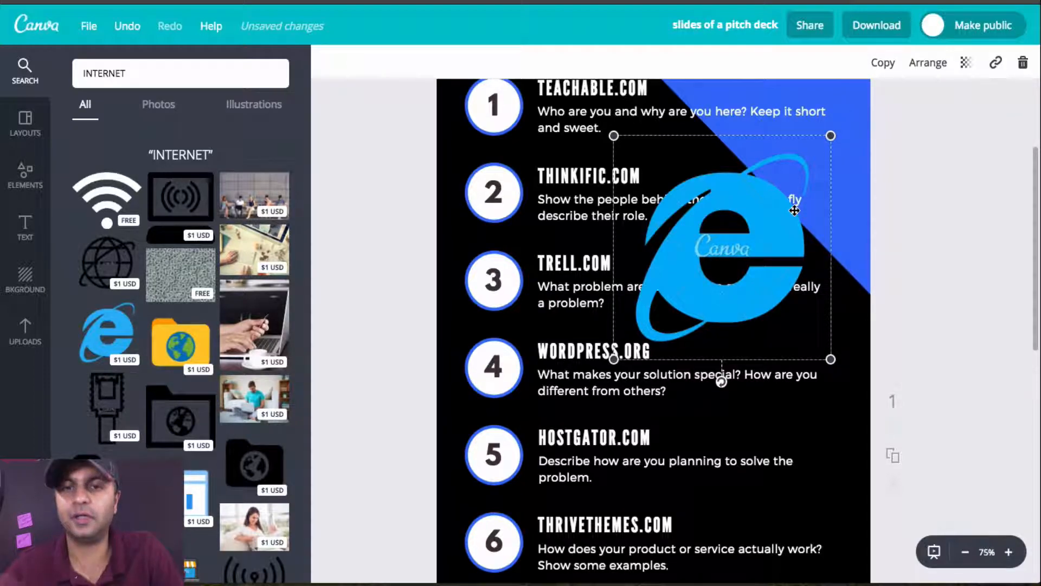
Step: Download the infographic as a PNG, choosing a watermarked draft instead of purchasing the Internet Explorer icon
{"action": "left_click", "coordinate": [878, 26]}
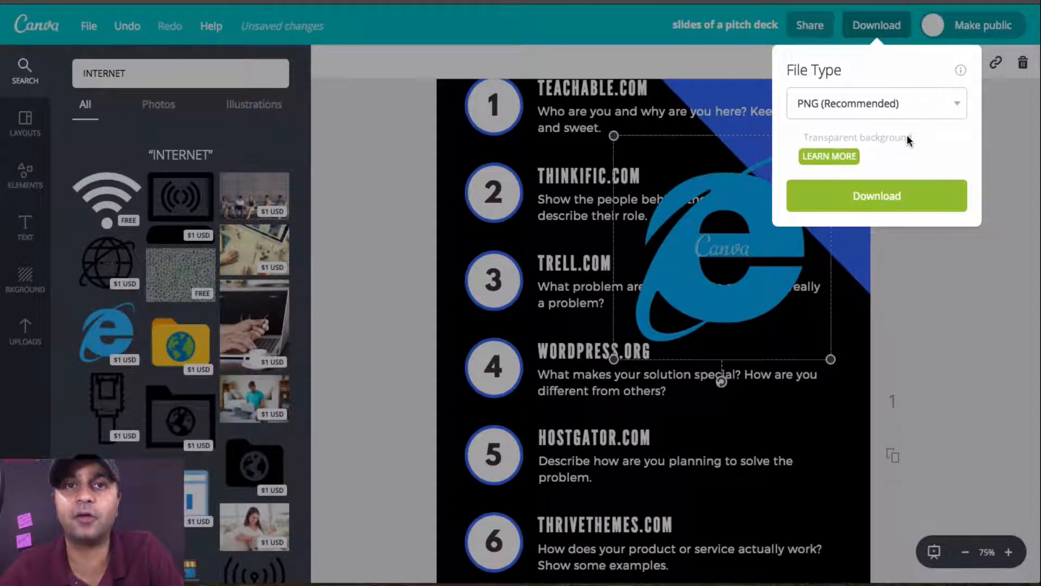
{"action": "left_click", "coordinate": [898, 196]}
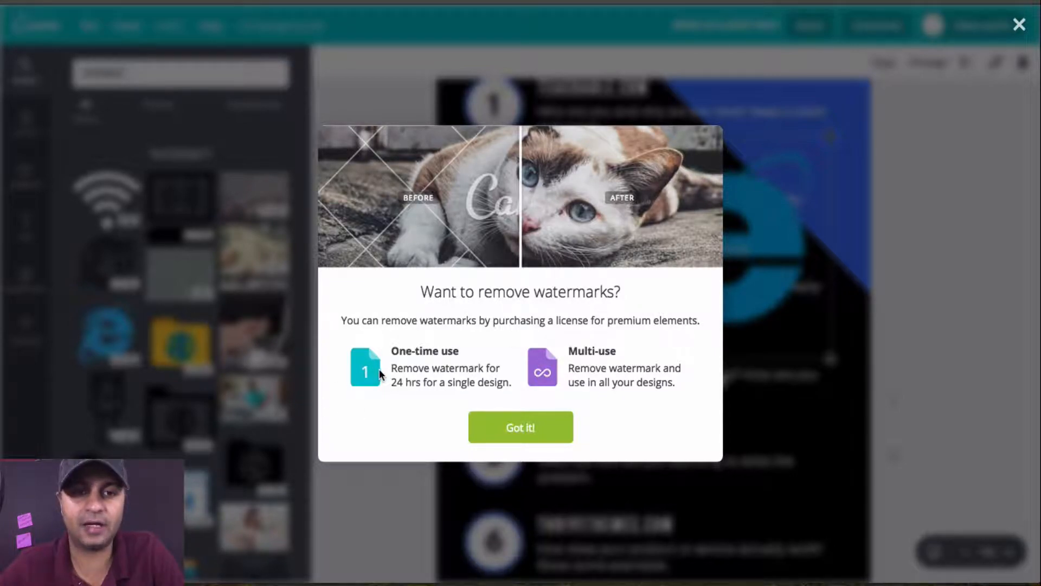
{"action": "left_click", "coordinate": [537, 427]}
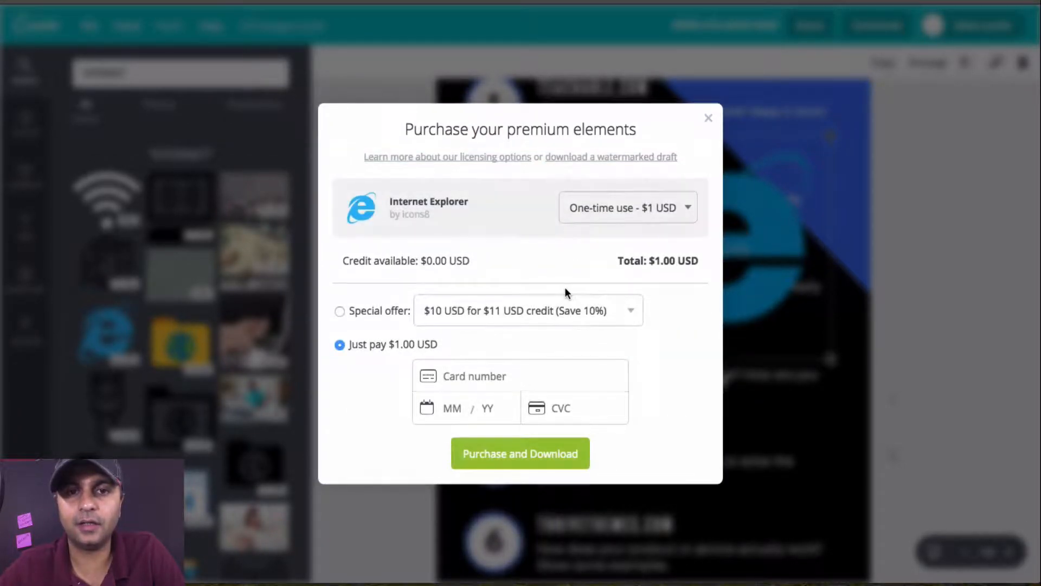
{"action": "left_click", "coordinate": [434, 363]}
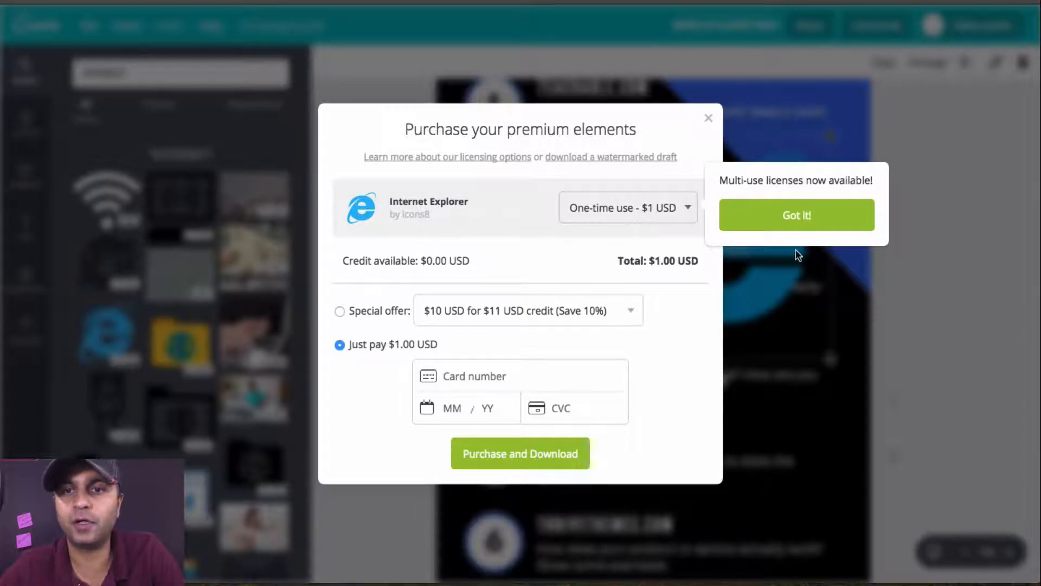
{"action": "left_click", "coordinate": [797, 216]}
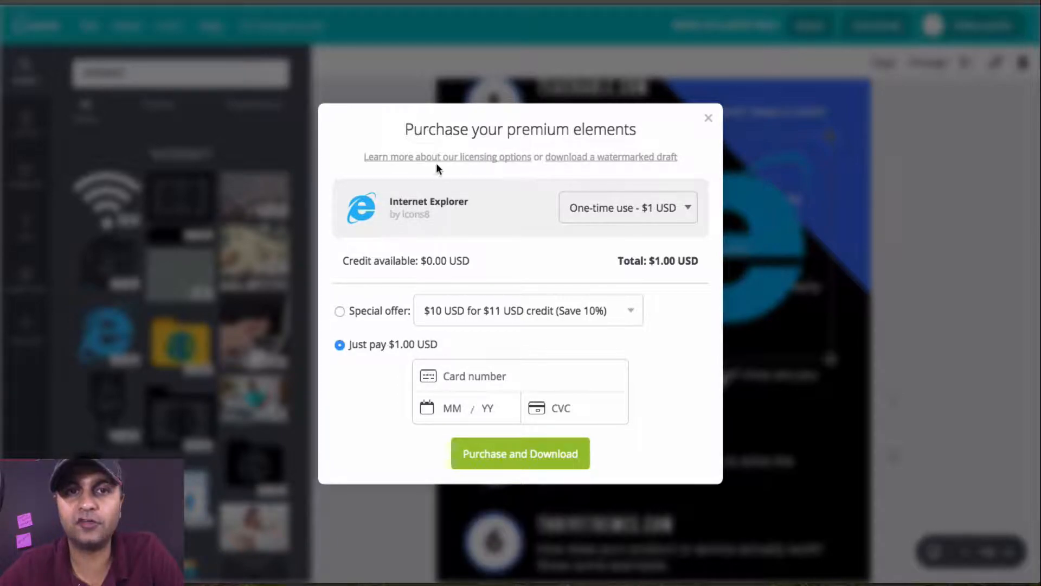
{"action": "left_click", "coordinate": [618, 158]}
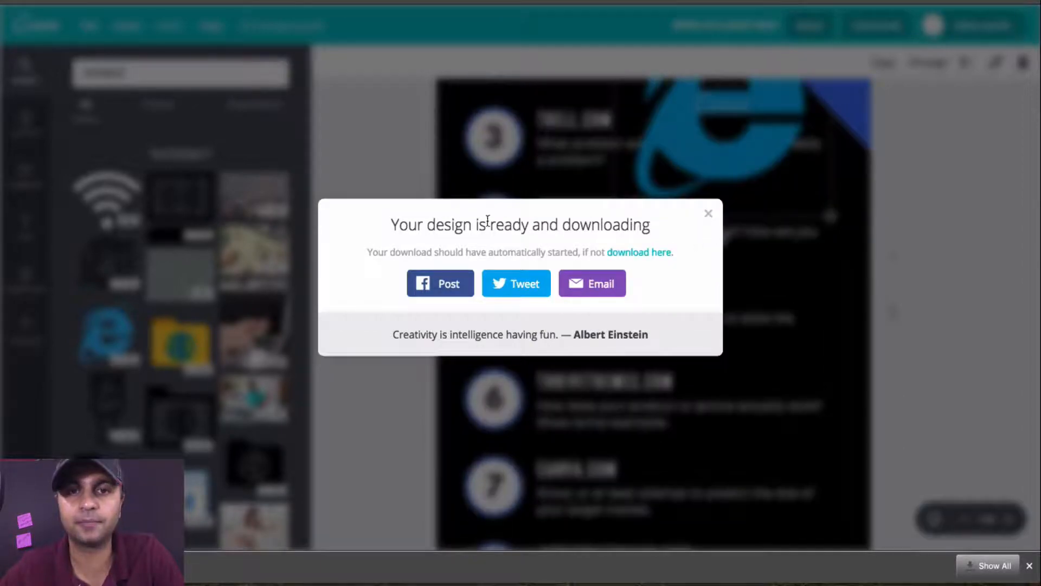
Step: Look over the downloaded "slides of a pitch deck.png" in the image viewer and close it
{"action": "left_click", "coordinate": [708, 213]}
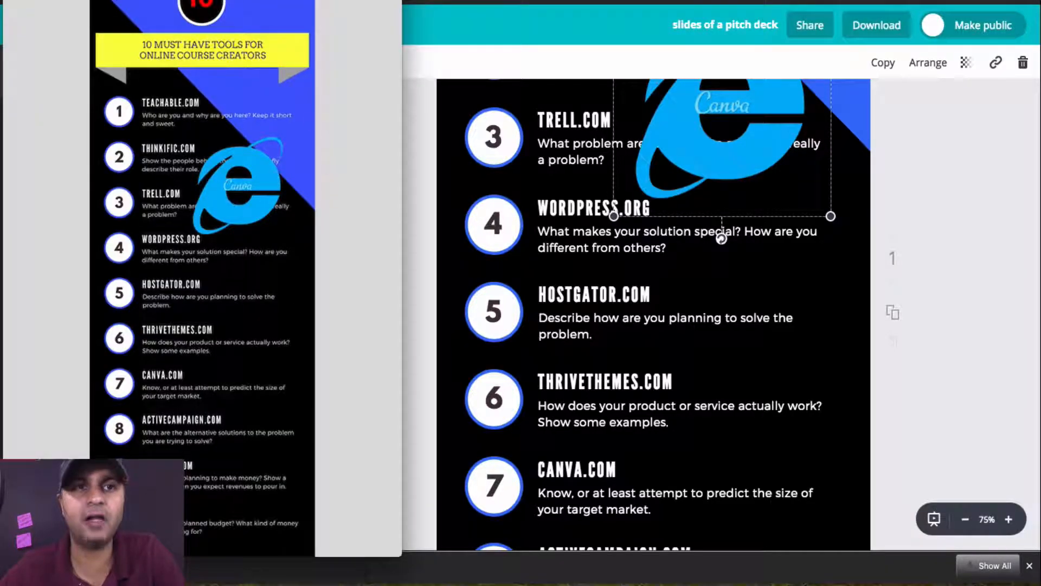
{"action": "left_click_drag", "start_coordinate": [307, 0], "coordinate": [623, 33]}
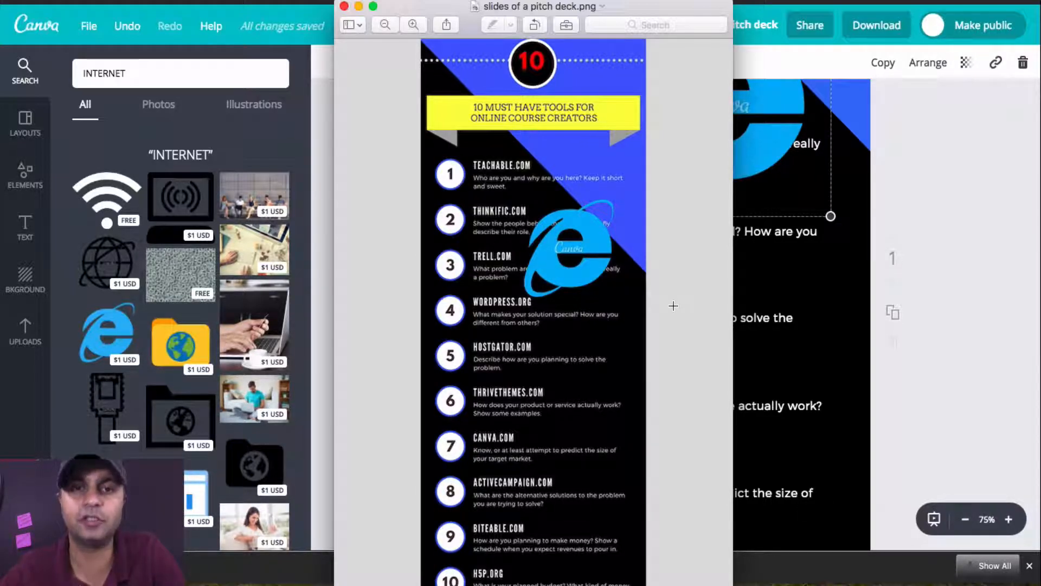
{"action": "left_click", "coordinate": [345, 6]}
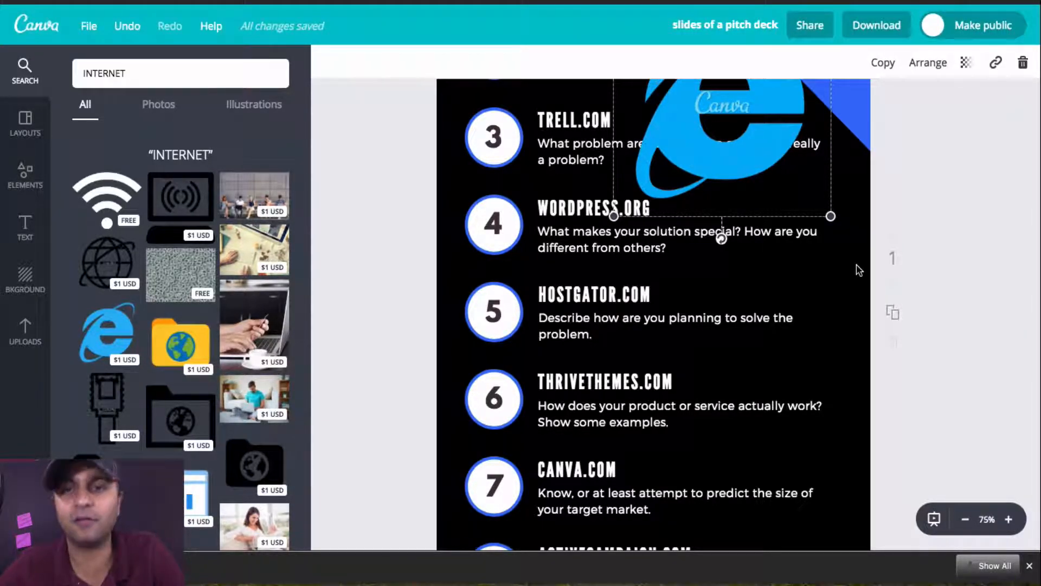
Step: Delete the Internet Explorer icon from the infographic and dismiss the browser's download bar
{"action": "scroll", "coordinate": [809, 276], "scroll_direction": "up", "scroll_amount": 3}
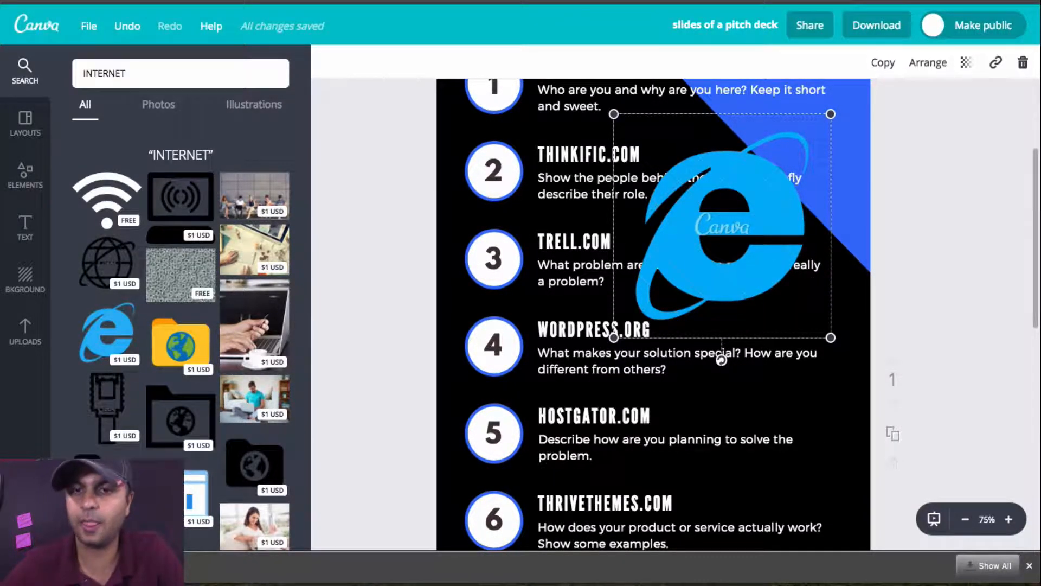
{"action": "key", "text": "Delete"}
{"action": "left_click", "coordinate": [1029, 565]}
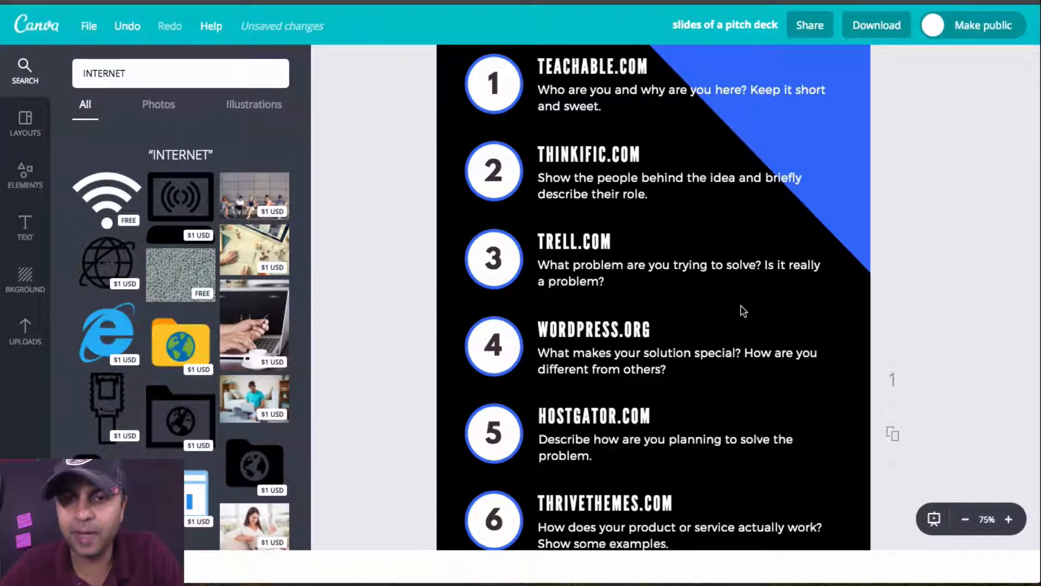
Step: Browse the free icons in the elements library, through to the social media and technology ones, for the infographic
{"action": "scroll", "coordinate": [743, 311], "scroll_direction": "down", "scroll_amount": 3}
{"action": "scroll", "coordinate": [741, 307], "scroll_direction": "down", "scroll_amount": 10}
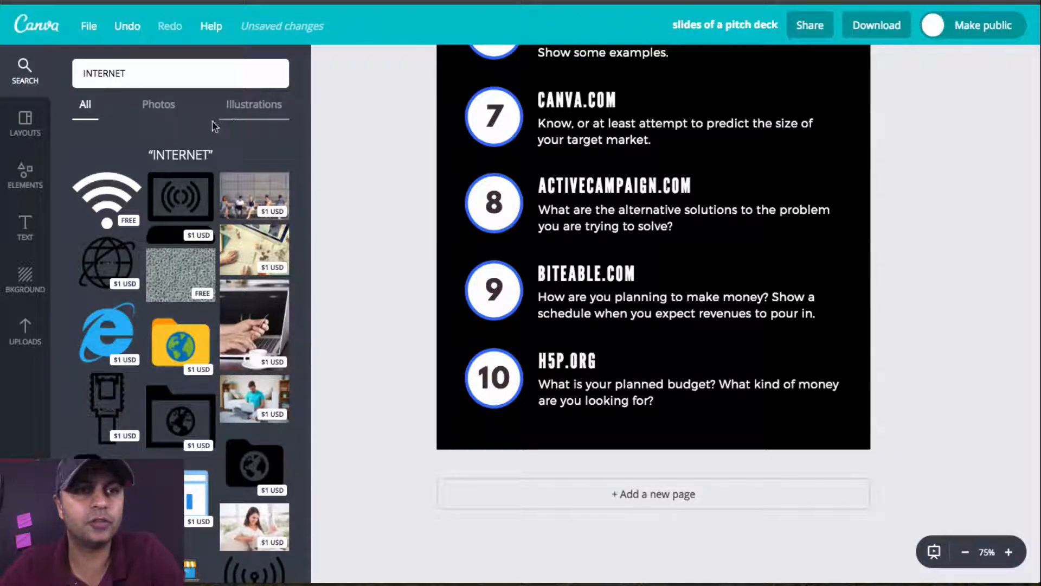
{"action": "left_click", "coordinate": [31, 82]}
{"action": "left_click", "coordinate": [30, 123]}
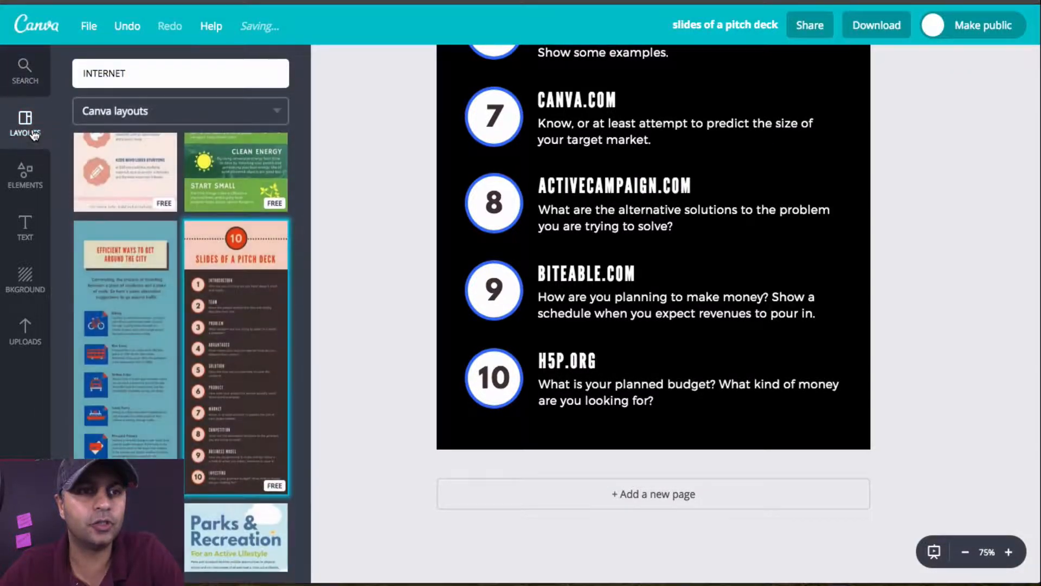
{"action": "left_click", "coordinate": [30, 182]}
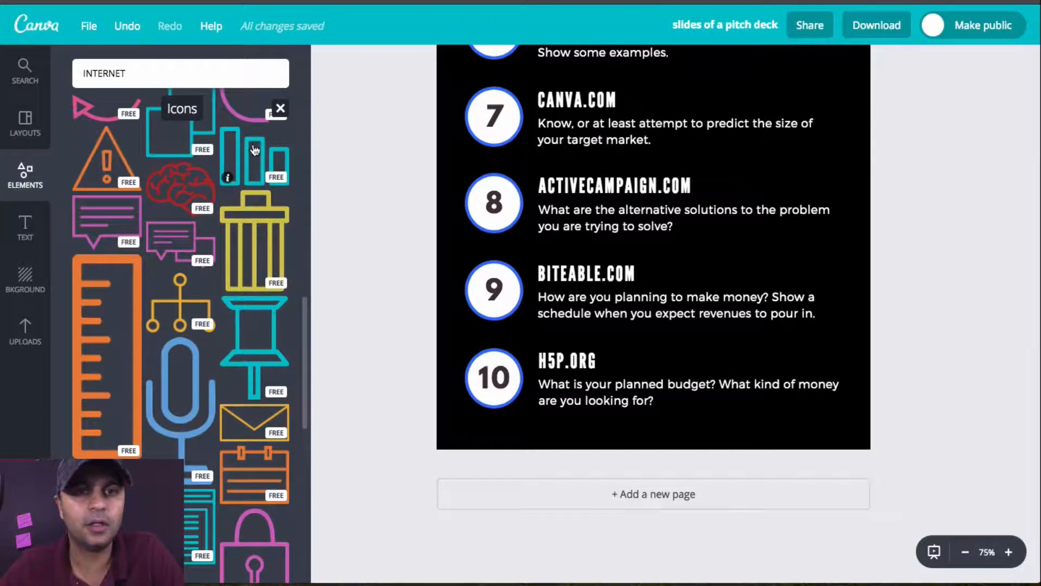
{"action": "scroll", "coordinate": [913, 164], "scroll_direction": "up", "scroll_amount": 10}
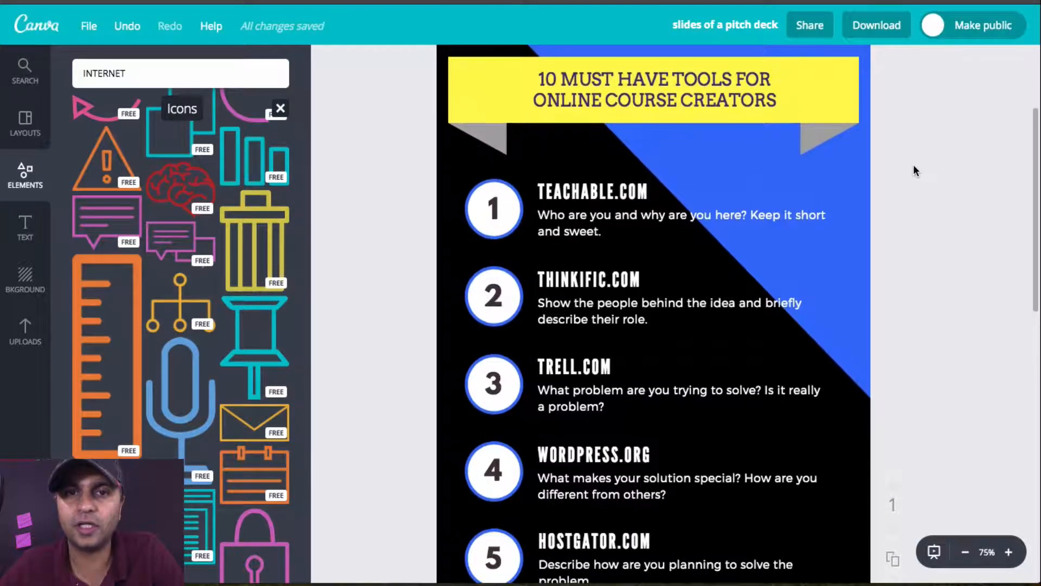
{"action": "scroll", "coordinate": [236, 306], "scroll_direction": "down", "scroll_amount": 5}
{"action": "scroll", "coordinate": [236, 307], "scroll_direction": "down", "scroll_amount": 3}
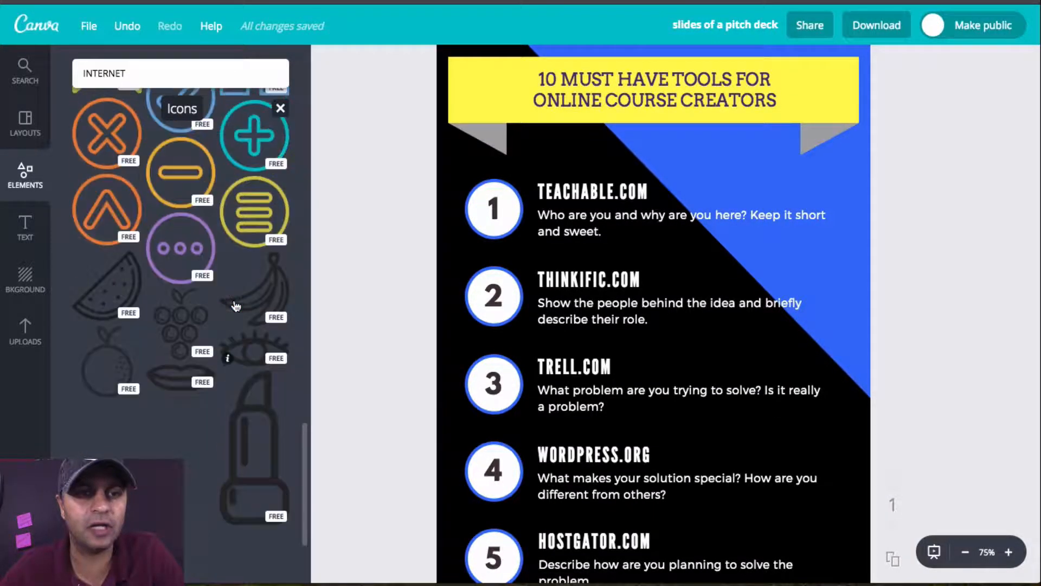
{"action": "scroll", "coordinate": [234, 305], "scroll_direction": "down", "scroll_amount": 4}
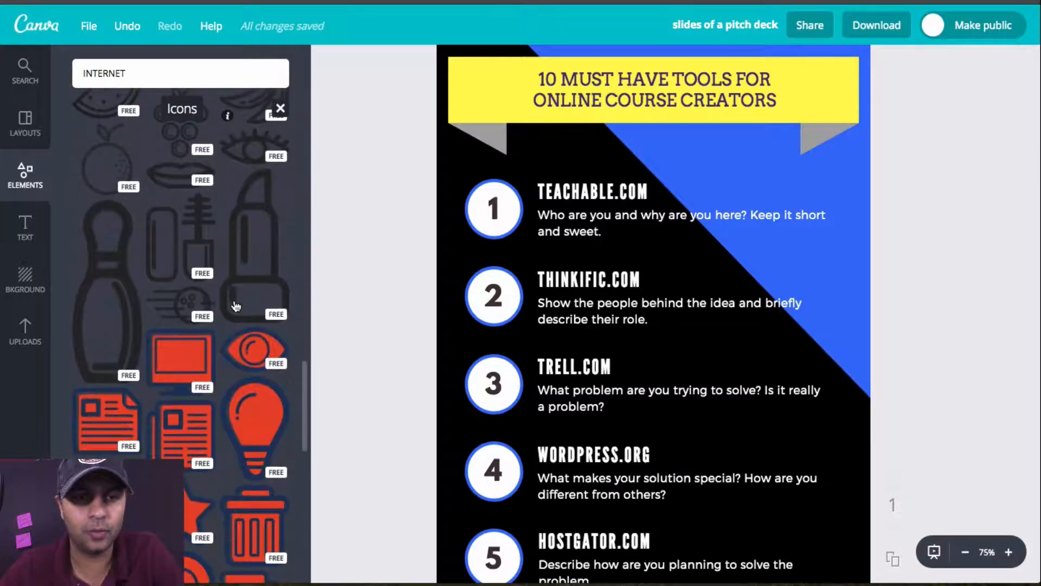
{"action": "scroll", "coordinate": [283, 283], "scroll_direction": "down", "scroll_amount": 8}
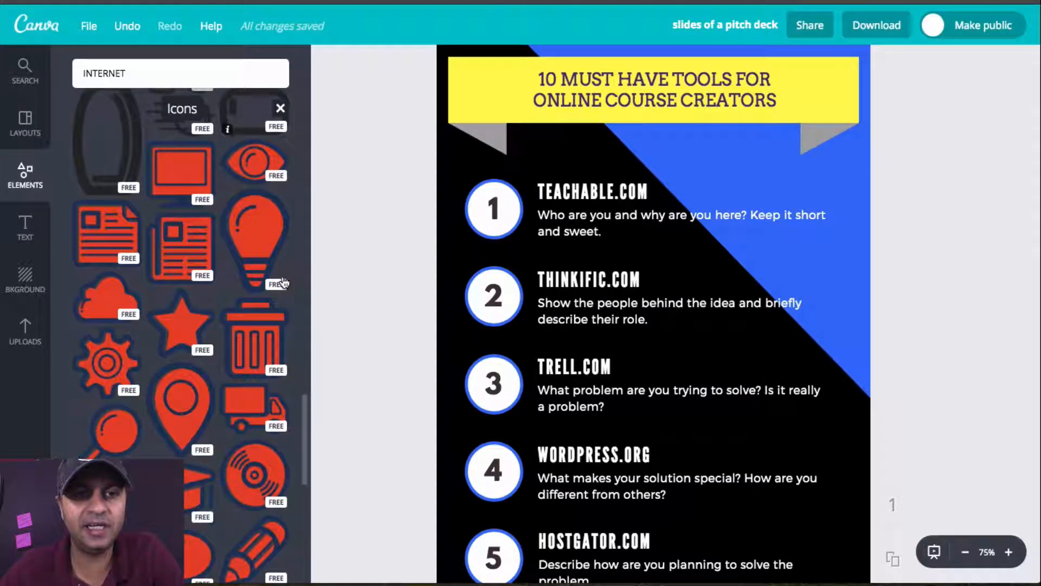
{"action": "scroll", "coordinate": [284, 282], "scroll_direction": "down", "scroll_amount": 5}
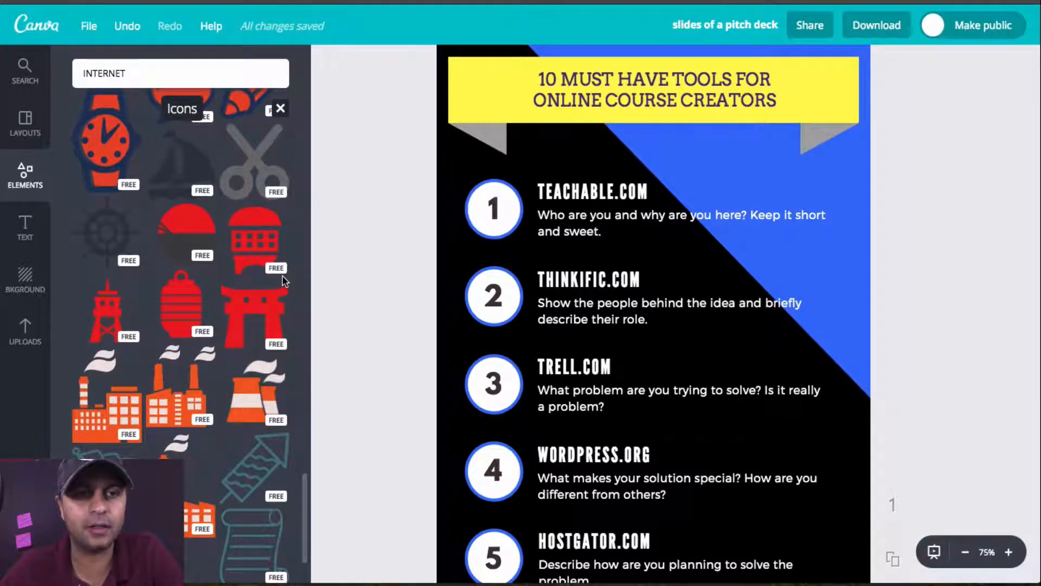
{"action": "scroll", "coordinate": [284, 282], "scroll_direction": "down", "scroll_amount": 3}
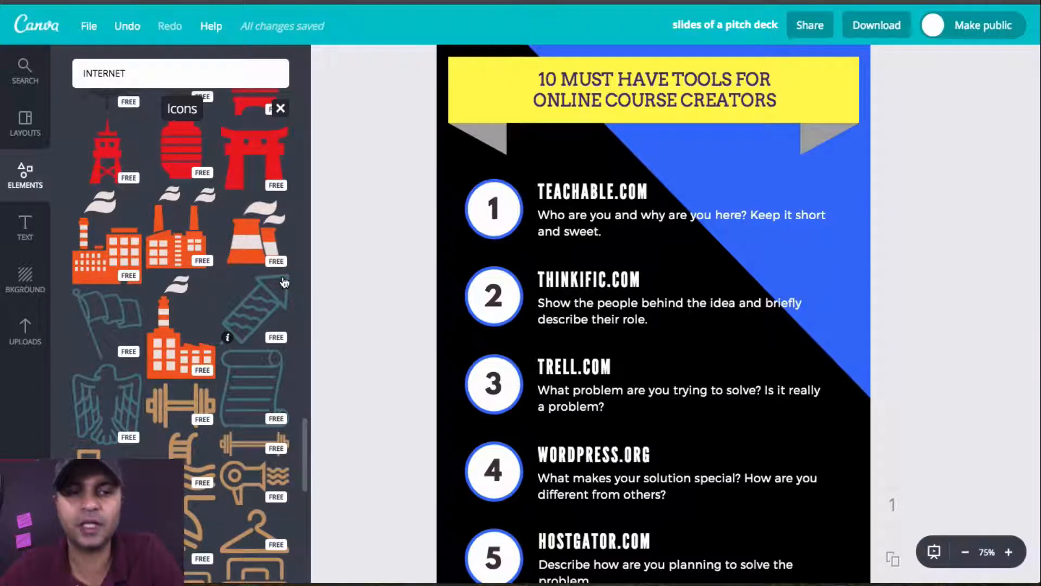
{"action": "scroll", "coordinate": [176, 344], "scroll_direction": "down", "scroll_amount": 5}
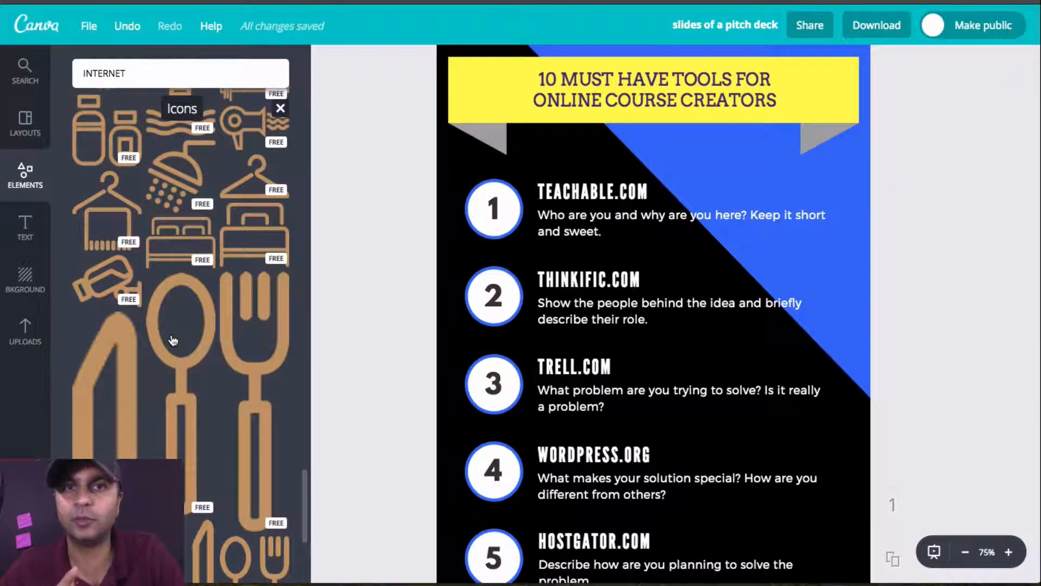
{"action": "scroll", "coordinate": [172, 340], "scroll_direction": "down", "scroll_amount": 5}
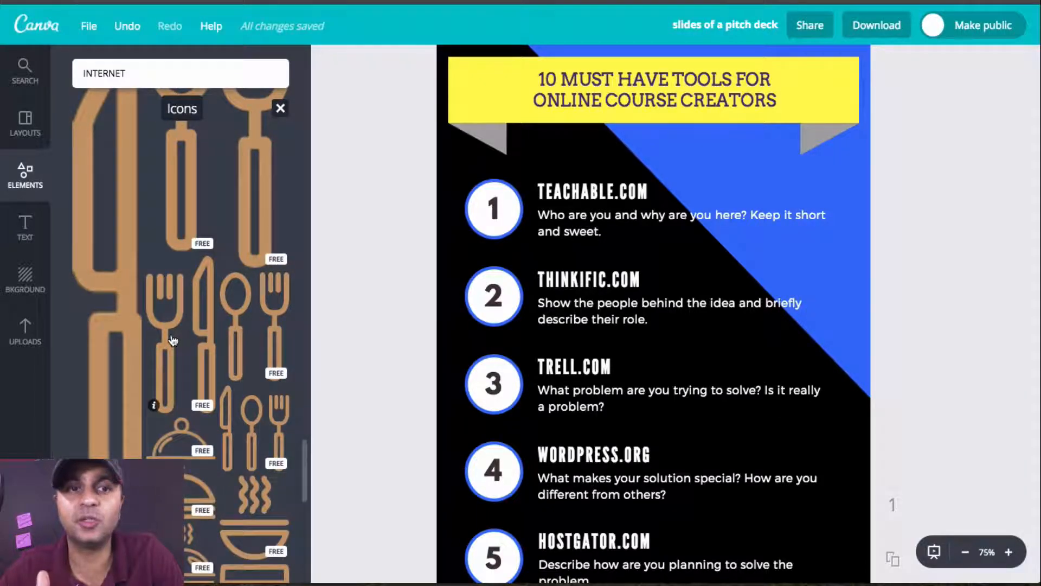
{"action": "scroll", "coordinate": [173, 340], "scroll_direction": "down", "scroll_amount": 3}
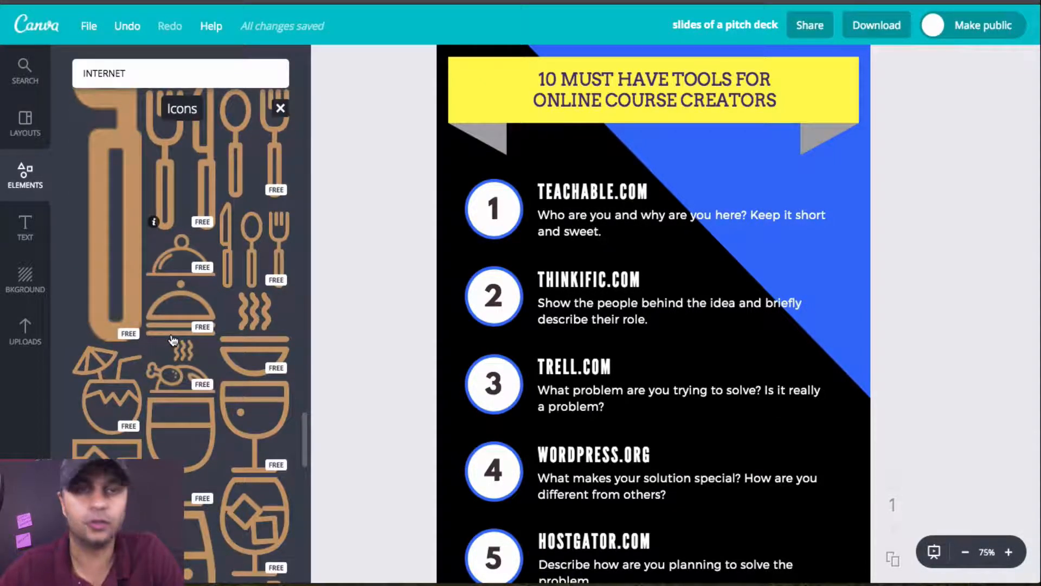
{"action": "scroll", "coordinate": [172, 340], "scroll_direction": "down", "scroll_amount": 2}
{"action": "scroll", "coordinate": [172, 340], "scroll_direction": "down", "scroll_amount": 1}
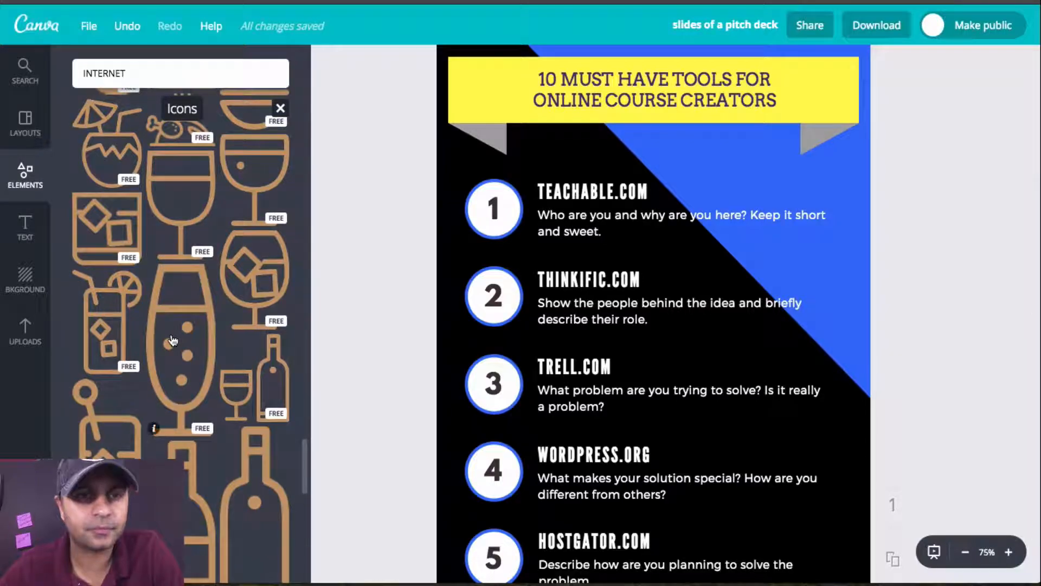
{"action": "scroll", "coordinate": [259, 402], "scroll_direction": "down", "scroll_amount": 5}
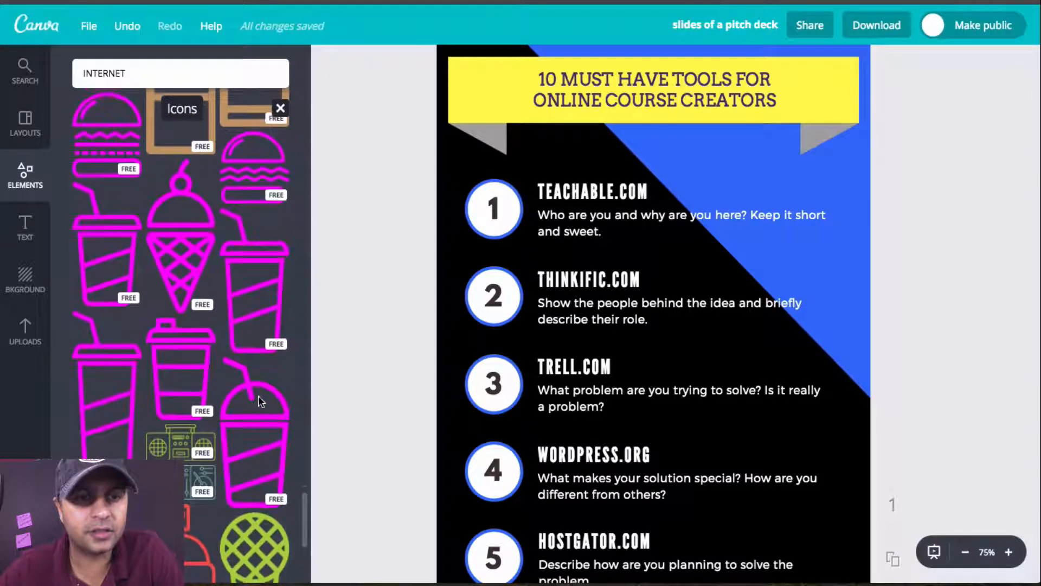
{"action": "scroll", "coordinate": [260, 402], "scroll_direction": "down", "scroll_amount": 6}
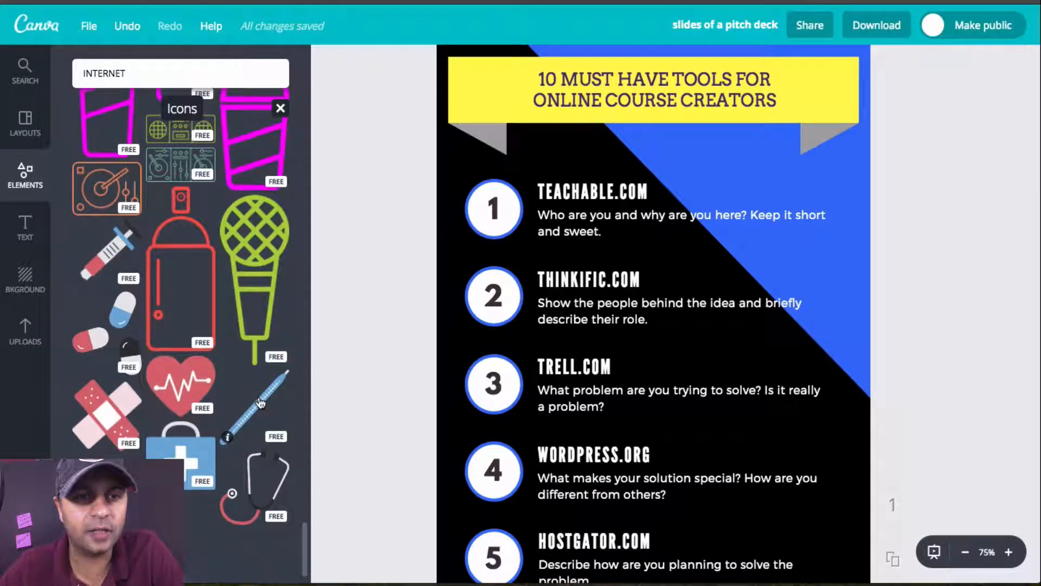
{"action": "scroll", "coordinate": [274, 422], "scroll_direction": "down", "scroll_amount": 7}
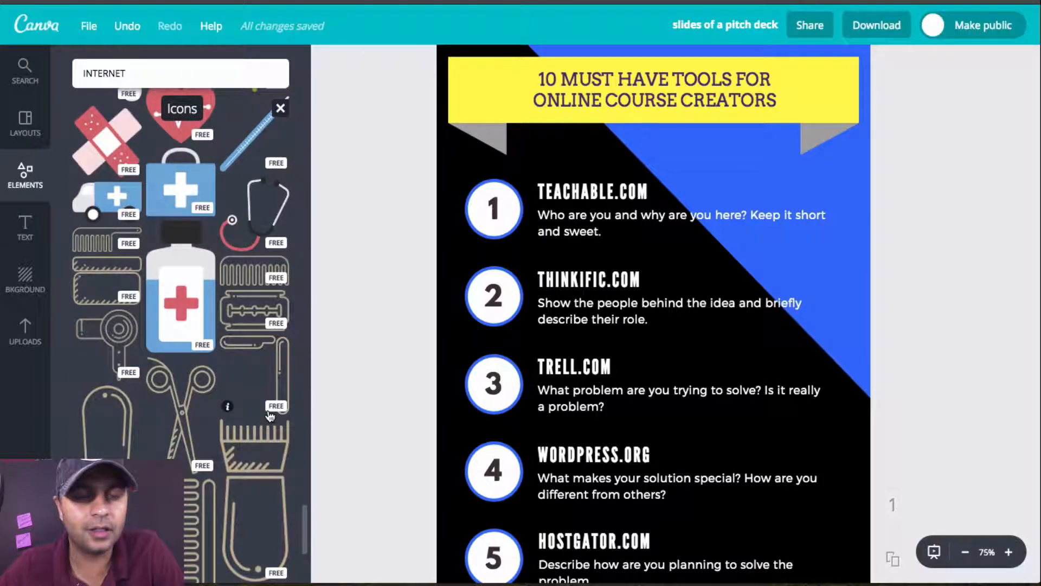
{"action": "scroll", "coordinate": [270, 416], "scroll_direction": "down", "scroll_amount": 5}
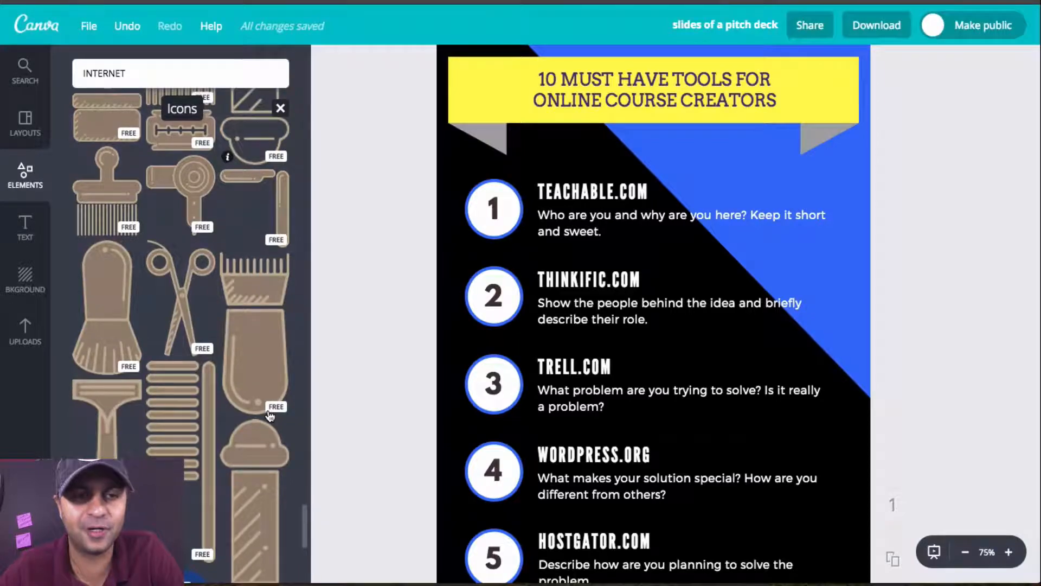
{"action": "scroll", "coordinate": [270, 416], "scroll_direction": "down", "scroll_amount": 3}
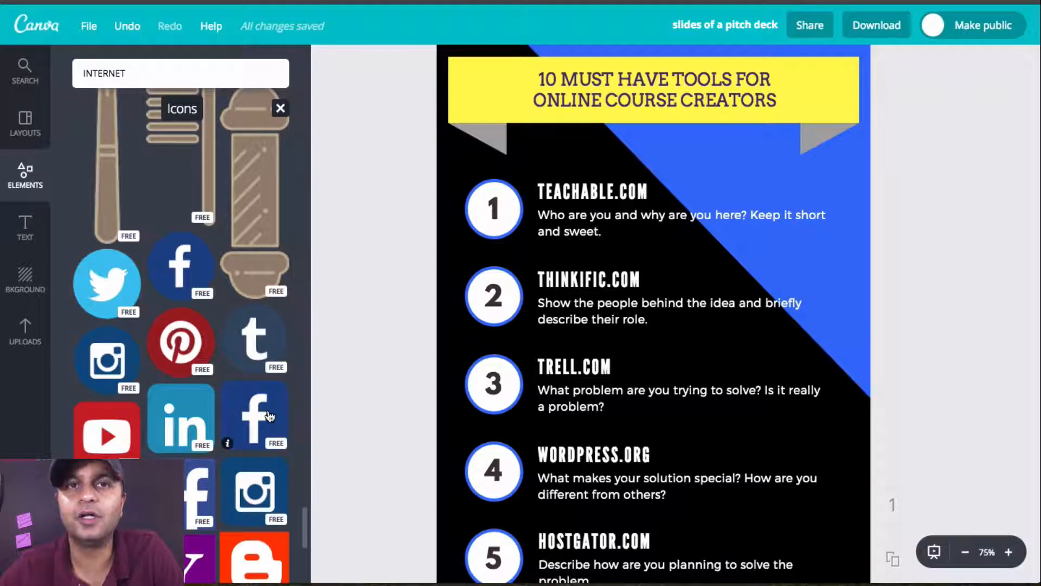
{"action": "scroll", "coordinate": [270, 416], "scroll_direction": "down", "scroll_amount": 5}
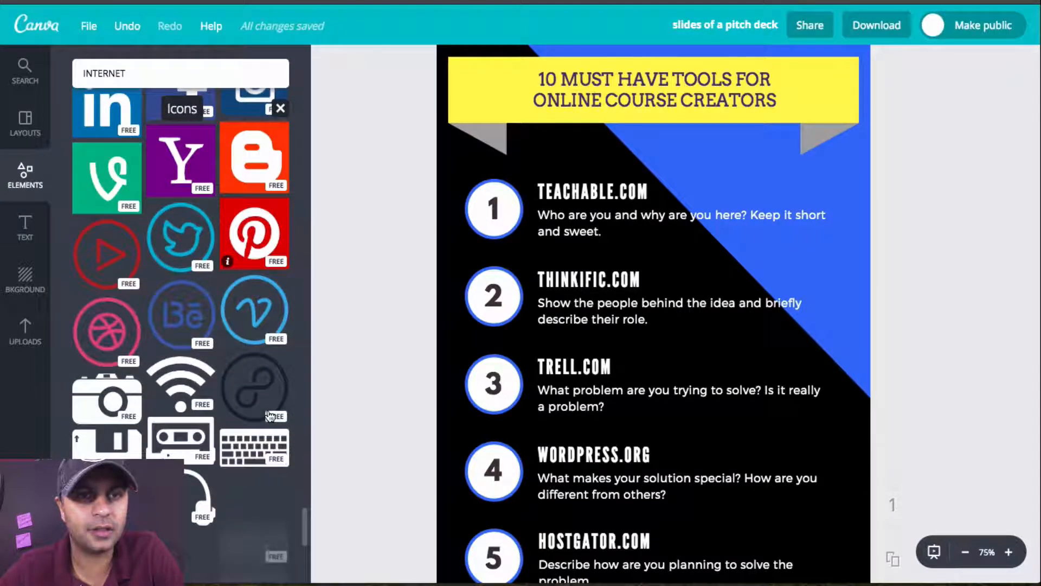
Step: Add the free round Tumblr icon to the infographic, shrink it and place it between items 1 and 2
{"action": "scroll", "coordinate": [269, 416], "scroll_direction": "up", "scroll_amount": 5}
{"action": "left_click", "coordinate": [256, 269]}
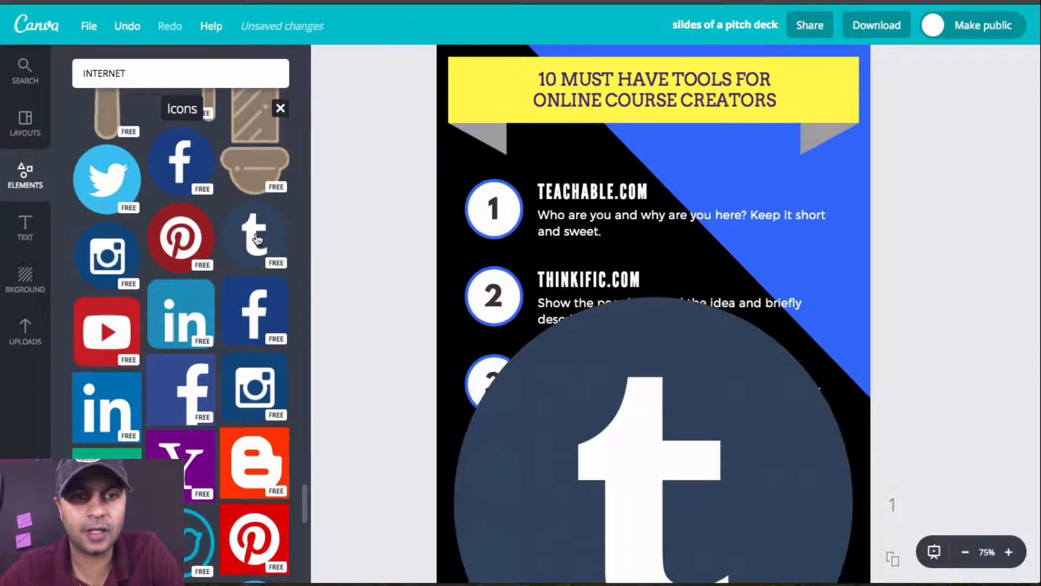
{"action": "left_click_drag", "start_coordinate": [448, 296], "coordinate": [699, 566]}
{"action": "scroll", "coordinate": [814, 524], "scroll_direction": "down", "scroll_amount": 3}
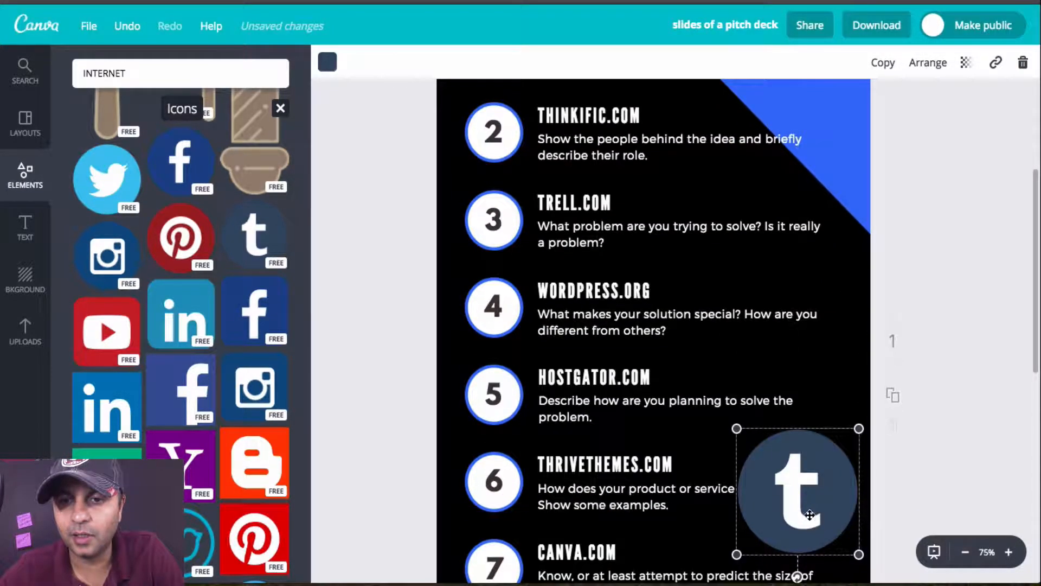
{"action": "left_click_drag", "start_coordinate": [815, 498], "coordinate": [761, 242]}
{"action": "scroll", "coordinate": [761, 241], "scroll_direction": "up", "scroll_amount": 2}
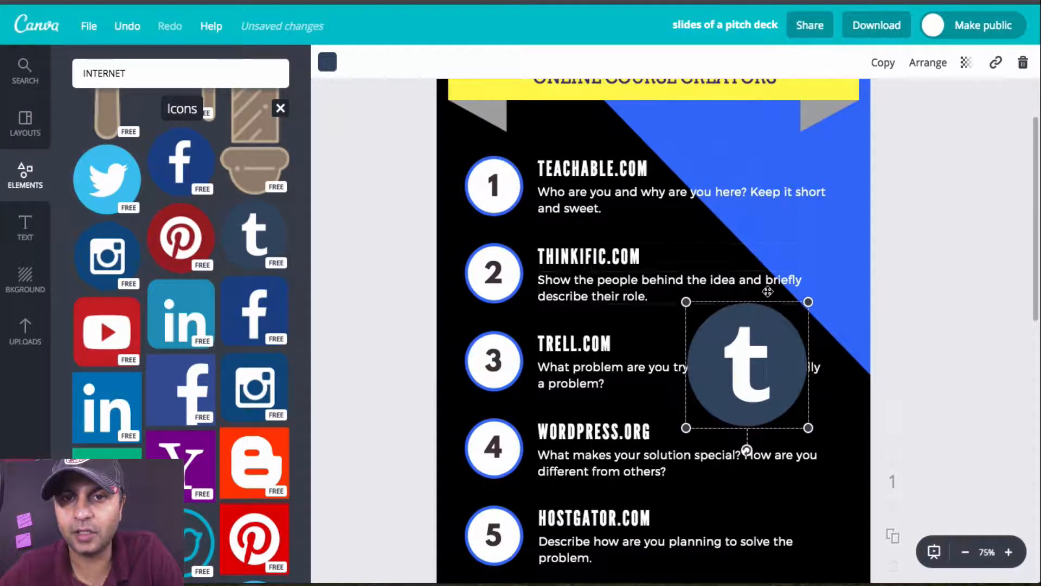
{"action": "left_click_drag", "start_coordinate": [686, 301], "coordinate": [690, 227]}
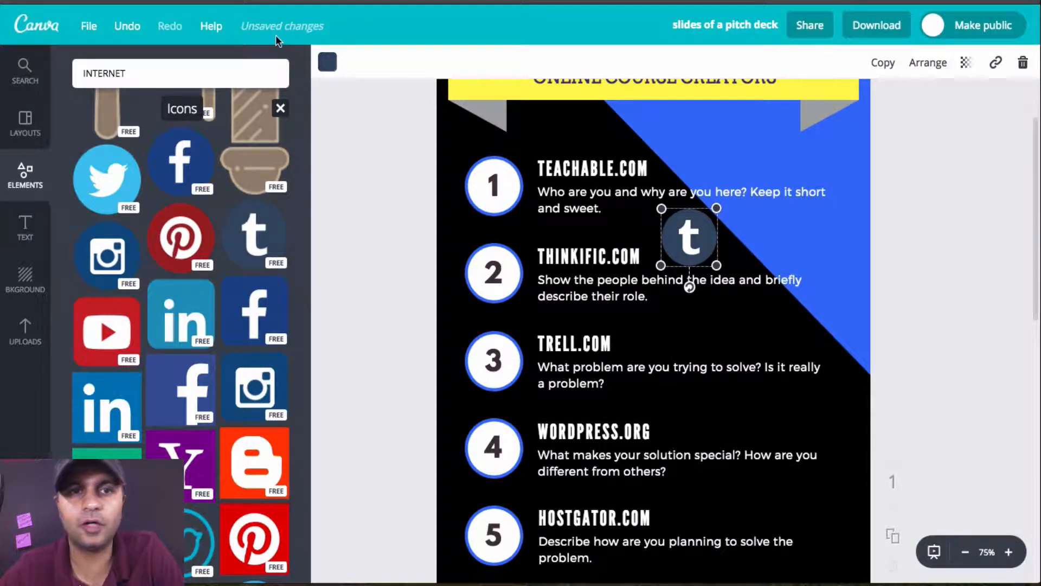
Step: Recolor the Tumblr icon with the bright blue from the document colors
{"action": "left_click", "coordinate": [327, 63]}
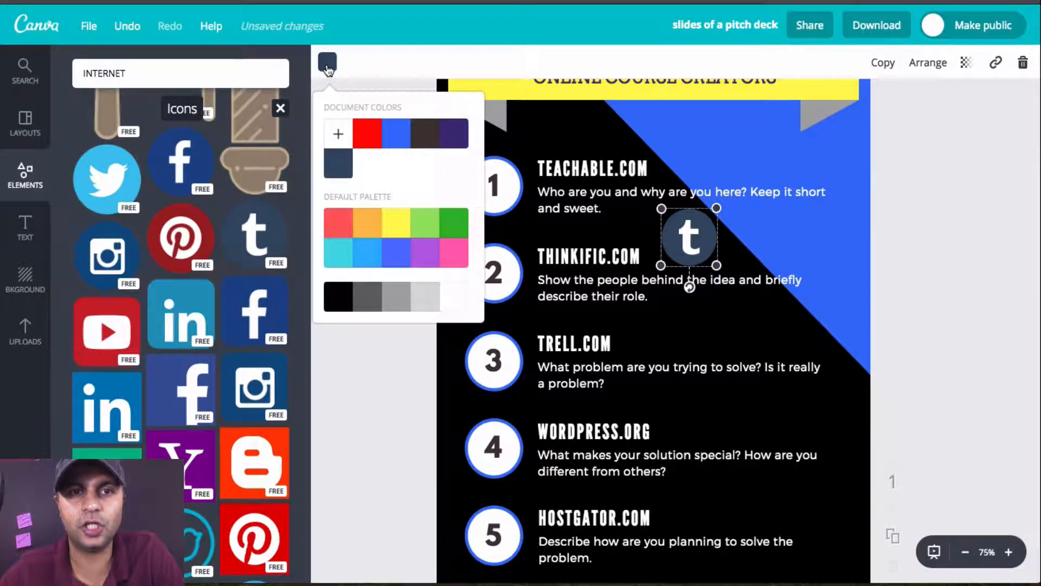
{"action": "left_click", "coordinate": [397, 138]}
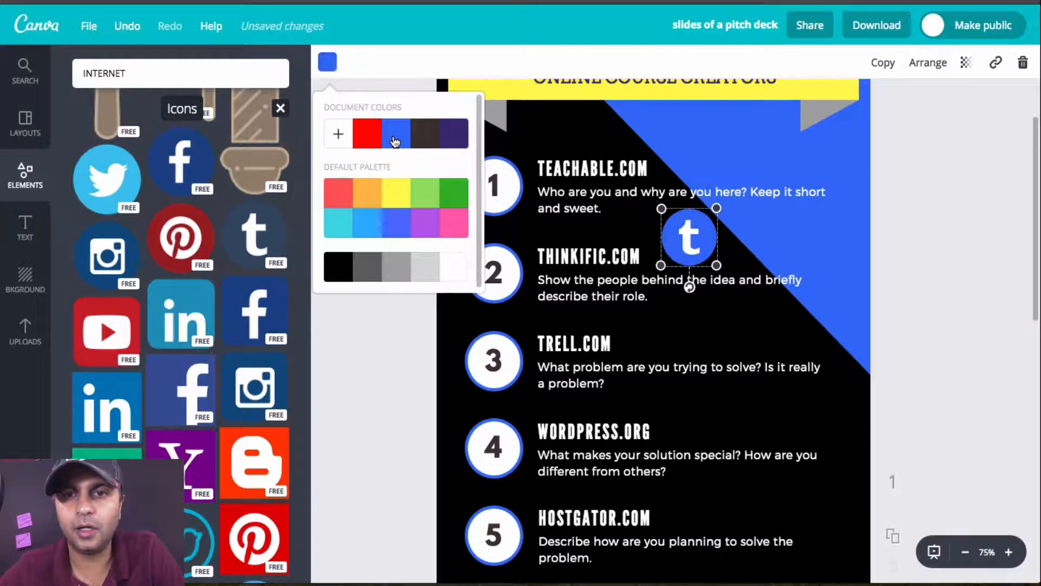
{"action": "left_click", "coordinate": [817, 336]}
Step: Move the Tumblr icon right beside the THINKIFIC.COM heading and shrink it to about the heading's text height
{"action": "left_click_drag", "start_coordinate": [688, 236], "coordinate": [710, 255]}
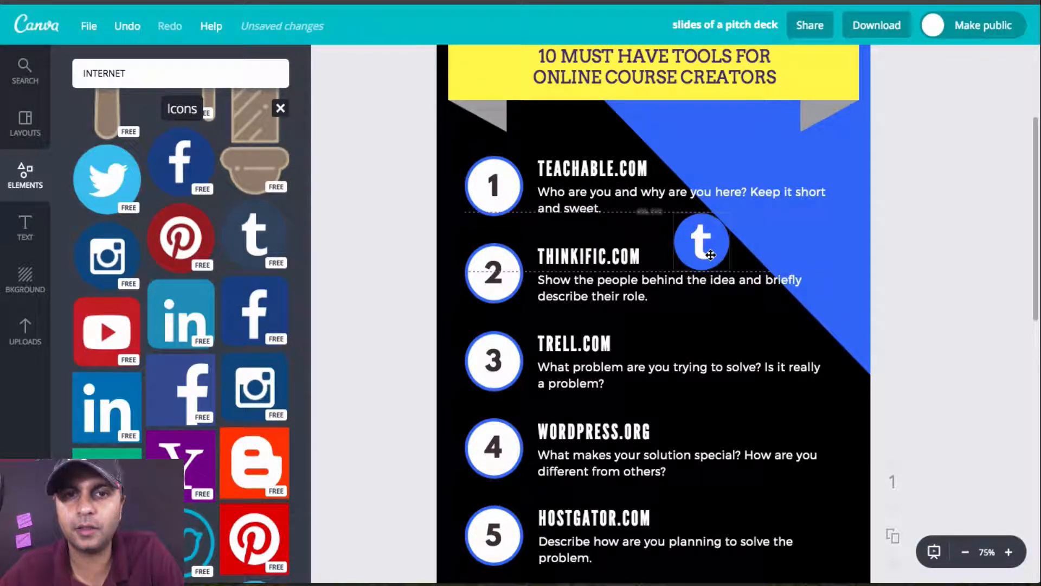
{"action": "left_click", "coordinate": [688, 227]}
{"action": "left_click_drag", "start_coordinate": [700, 226], "coordinate": [665, 259]}
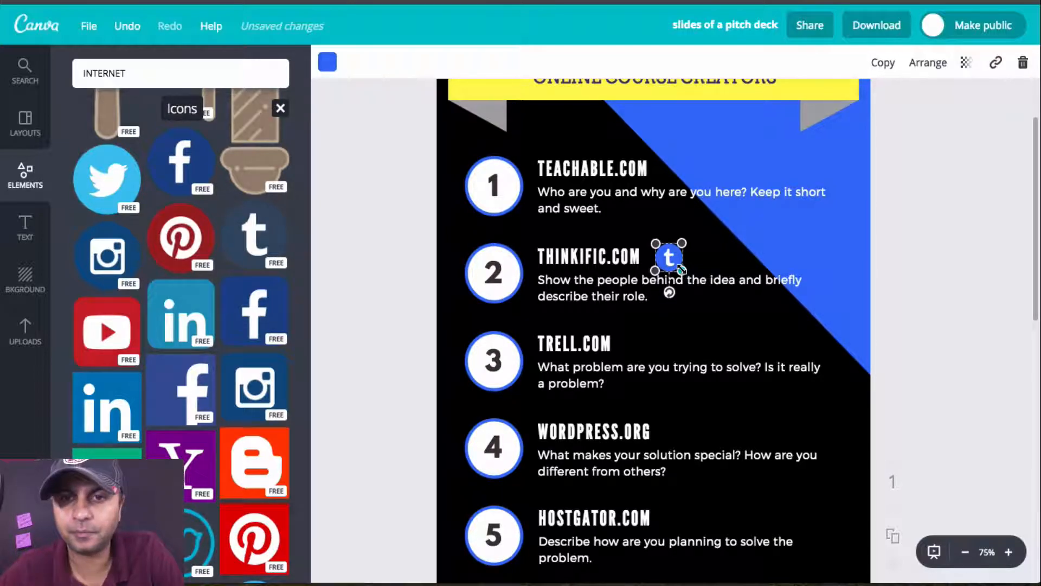
{"action": "left_click_drag", "start_coordinate": [681, 269], "coordinate": [661, 257]}
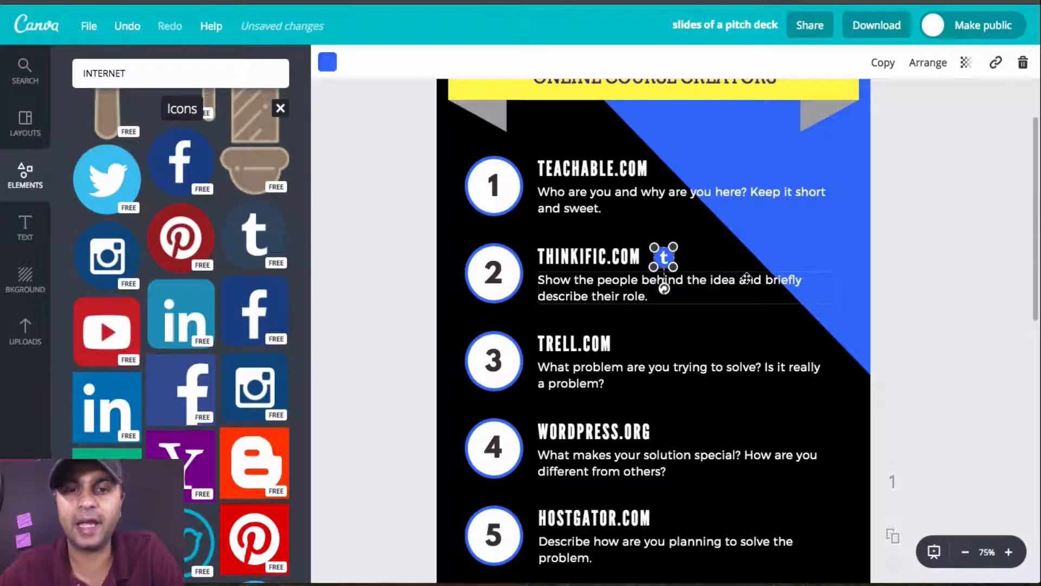
Step: Add the free white floppy disk icon to the infographic and shrink it to a small fraction of the page width
{"action": "scroll", "coordinate": [746, 276], "scroll_direction": "down", "scroll_amount": 7}
{"action": "scroll", "coordinate": [297, 401], "scroll_direction": "down", "scroll_amount": 4}
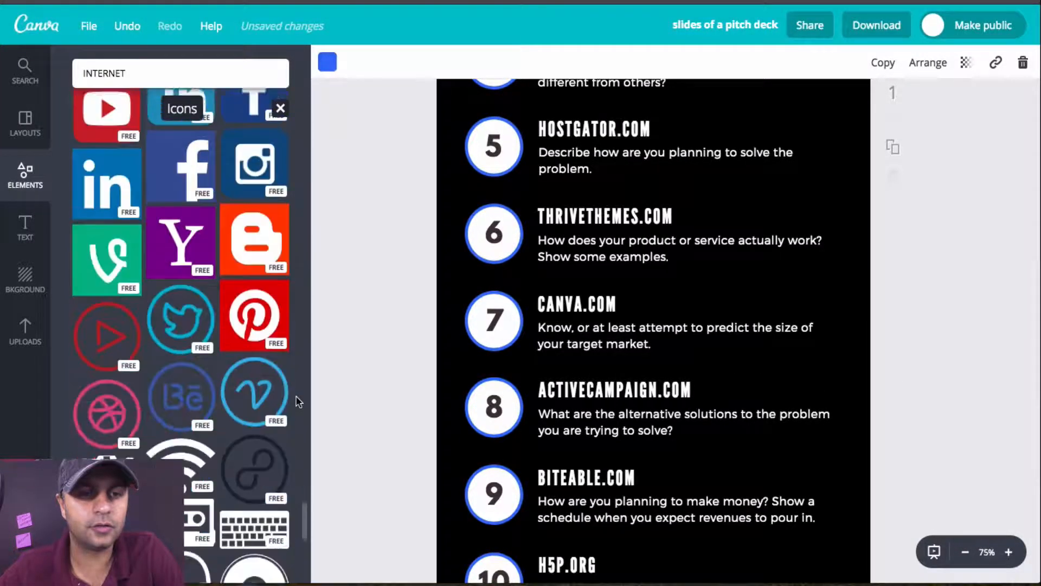
{"action": "scroll", "coordinate": [297, 401], "scroll_direction": "down", "scroll_amount": 5}
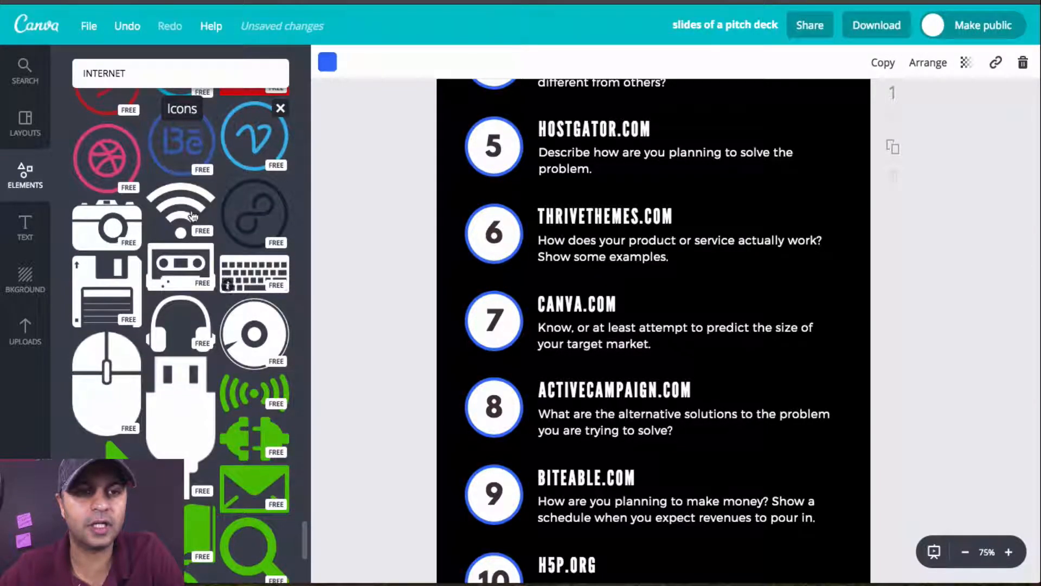
{"action": "scroll", "coordinate": [235, 299], "scroll_direction": "down", "scroll_amount": 1}
{"action": "scroll", "coordinate": [236, 298], "scroll_direction": "down", "scroll_amount": 5}
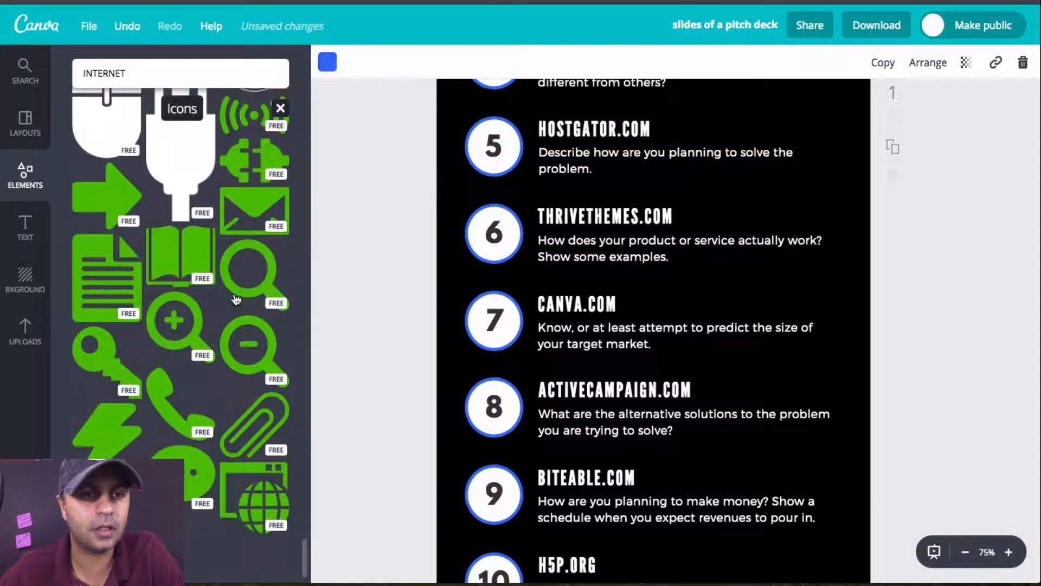
{"action": "scroll", "coordinate": [235, 298], "scroll_direction": "up", "scroll_amount": 5}
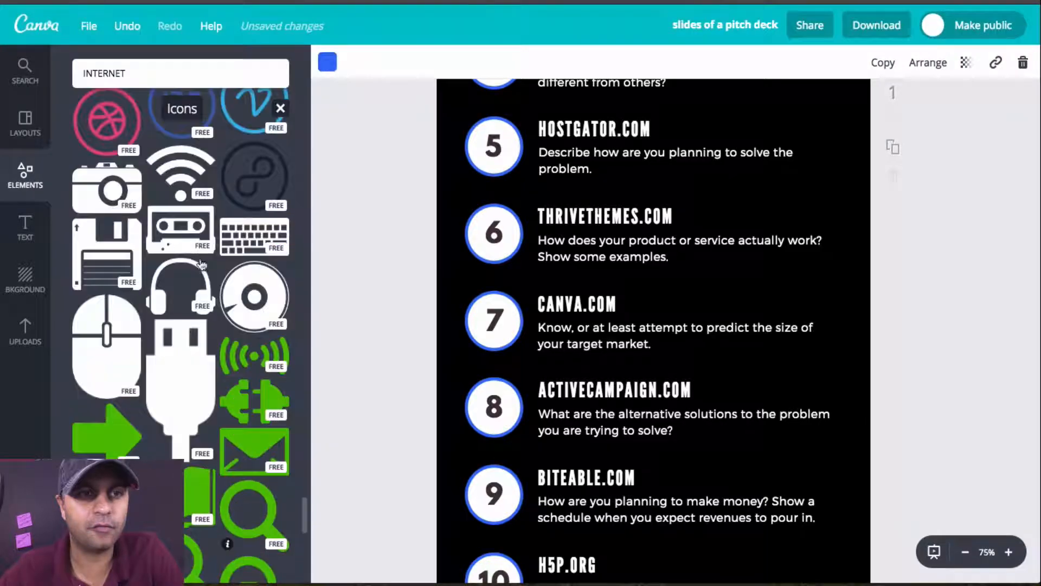
{"action": "left_click", "coordinate": [107, 253]}
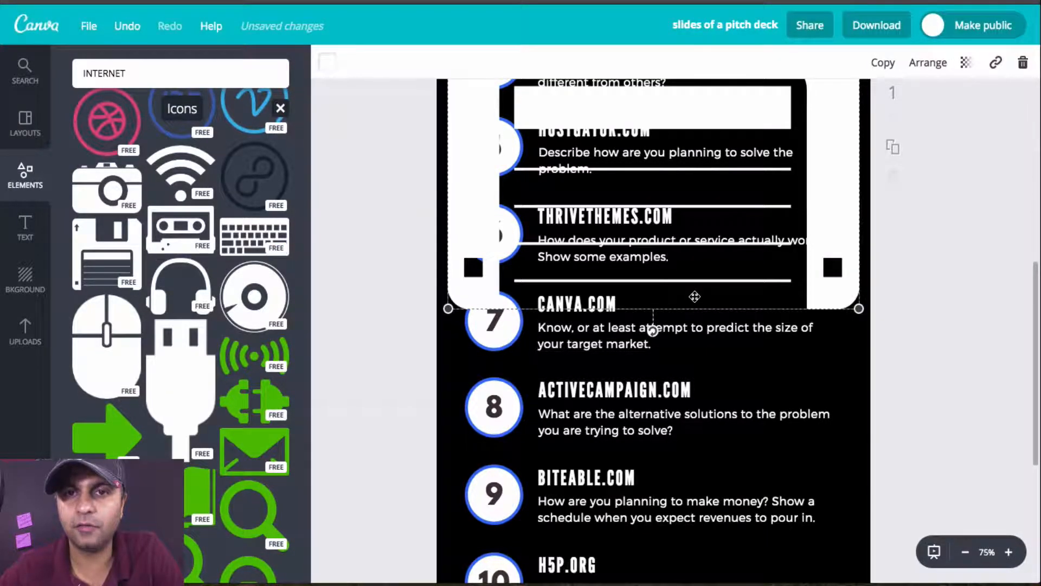
{"action": "scroll", "coordinate": [651, 380], "scroll_direction": "up", "scroll_amount": 3}
{"action": "scroll", "coordinate": [553, 181], "scroll_direction": "up", "scroll_amount": 2}
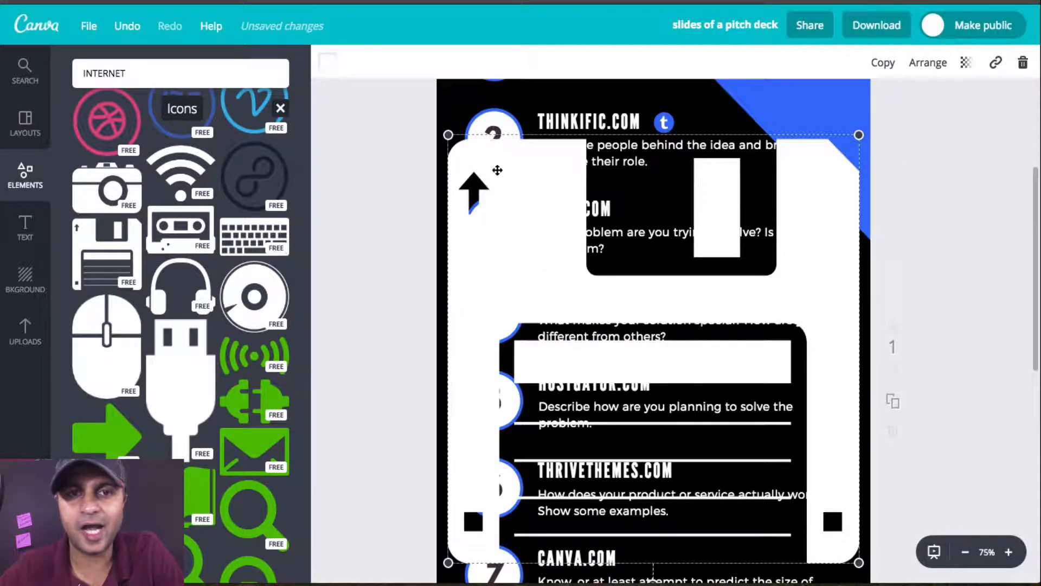
{"action": "left_click_drag", "start_coordinate": [448, 136], "coordinate": [796, 495]}
Step: Move the floppy disk icon right beside the ACTIVECAMPAIGN.COM heading and shrink it to about the heading's text height
{"action": "scroll", "coordinate": [804, 392], "scroll_direction": "down", "scroll_amount": 4}
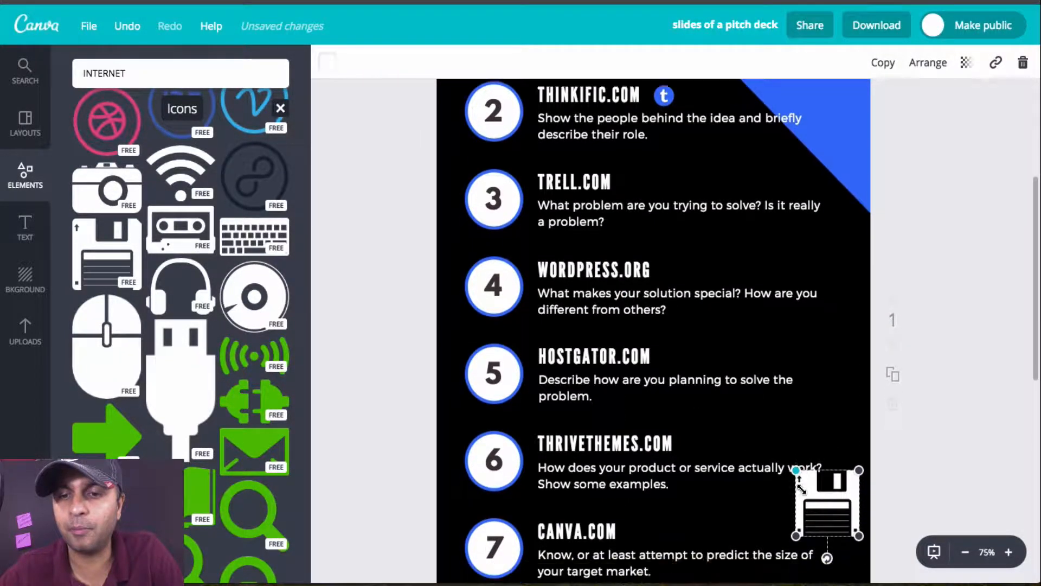
{"action": "left_click_drag", "start_coordinate": [795, 324], "coordinate": [717, 466]}
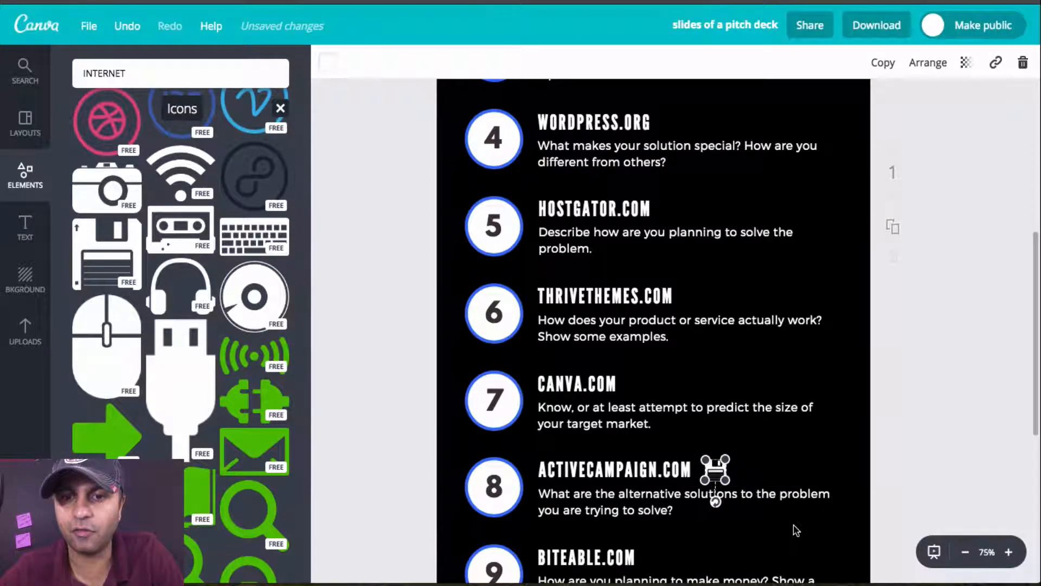
{"action": "left_click", "coordinate": [796, 530]}
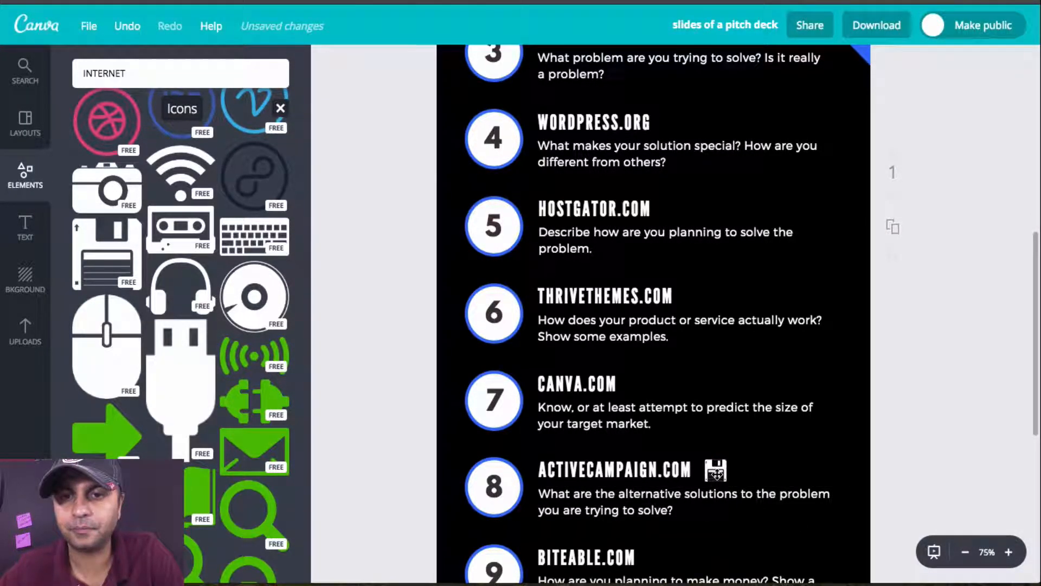
{"action": "left_click_drag", "start_coordinate": [716, 474], "coordinate": [715, 472]}
{"action": "left_click", "coordinate": [411, 165]}
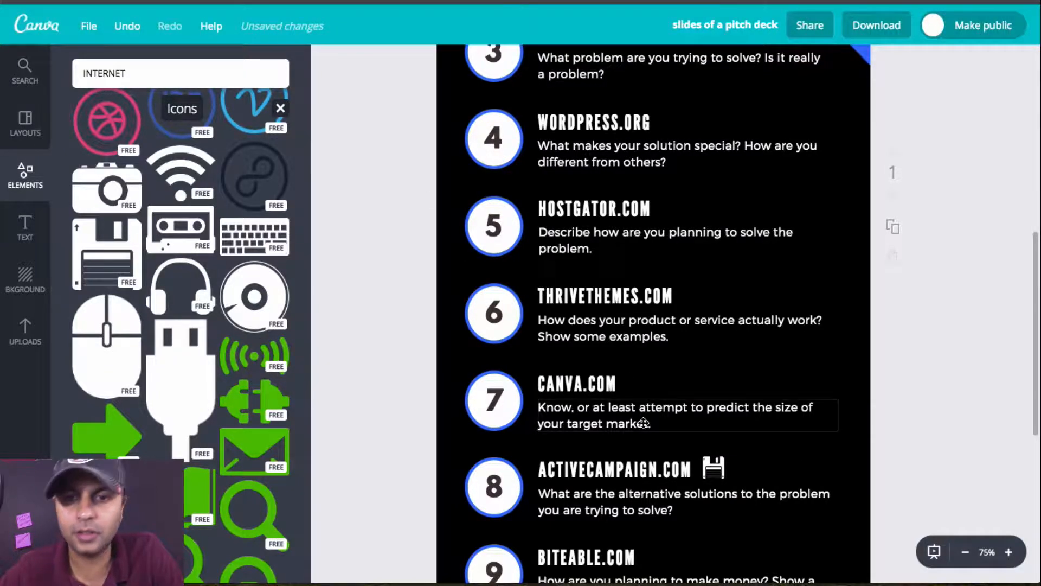
Step: Recolor the floppy disk icon with a custom pale pink, picking ffdcf1 and darkening it slightly
{"action": "left_click", "coordinate": [713, 468]}
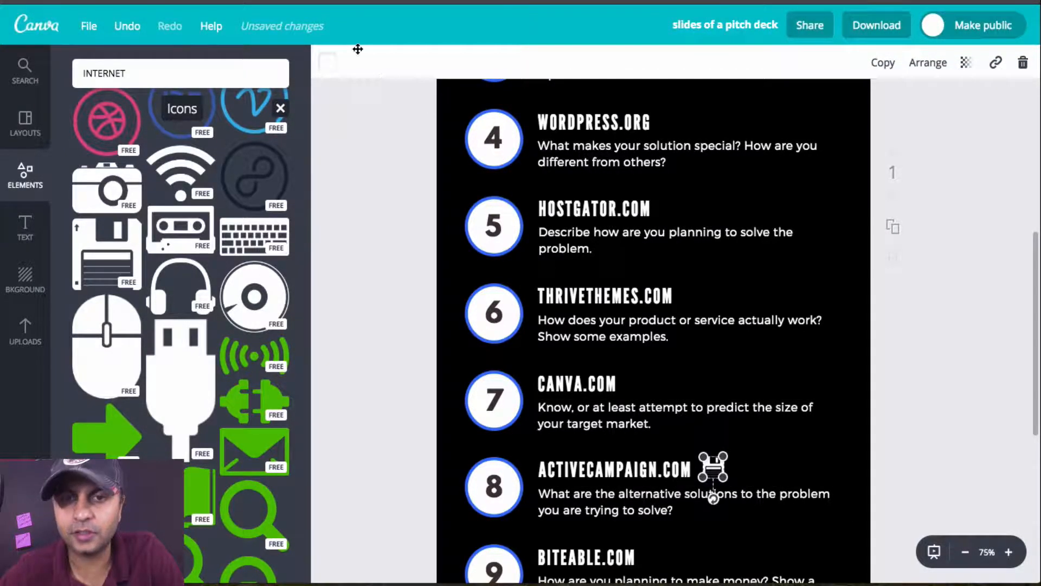
{"action": "left_click", "coordinate": [327, 65]}
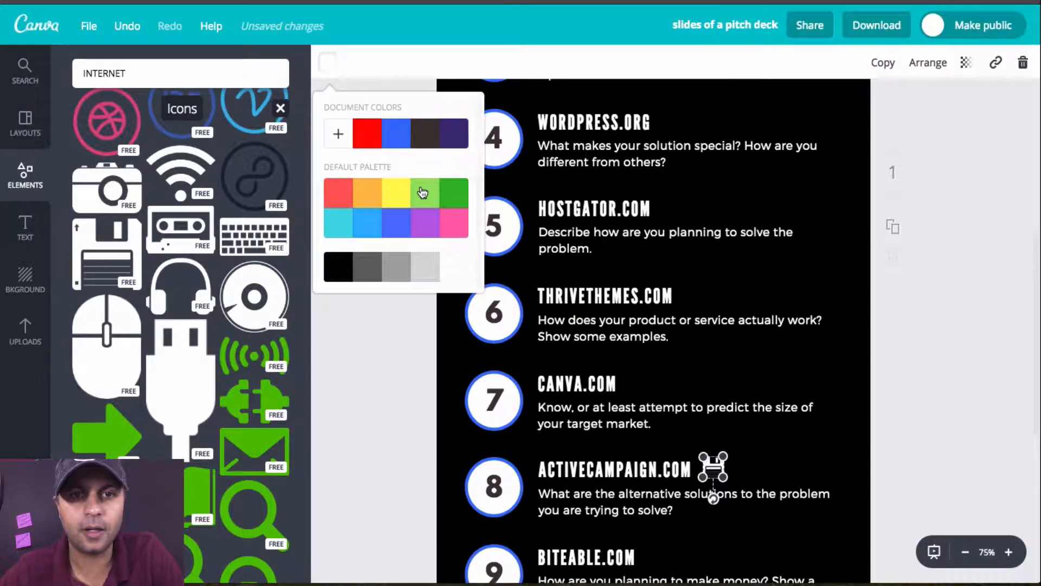
{"action": "scroll", "coordinate": [336, 133], "scroll_direction": "down", "scroll_amount": 1}
{"action": "left_click", "coordinate": [338, 134]}
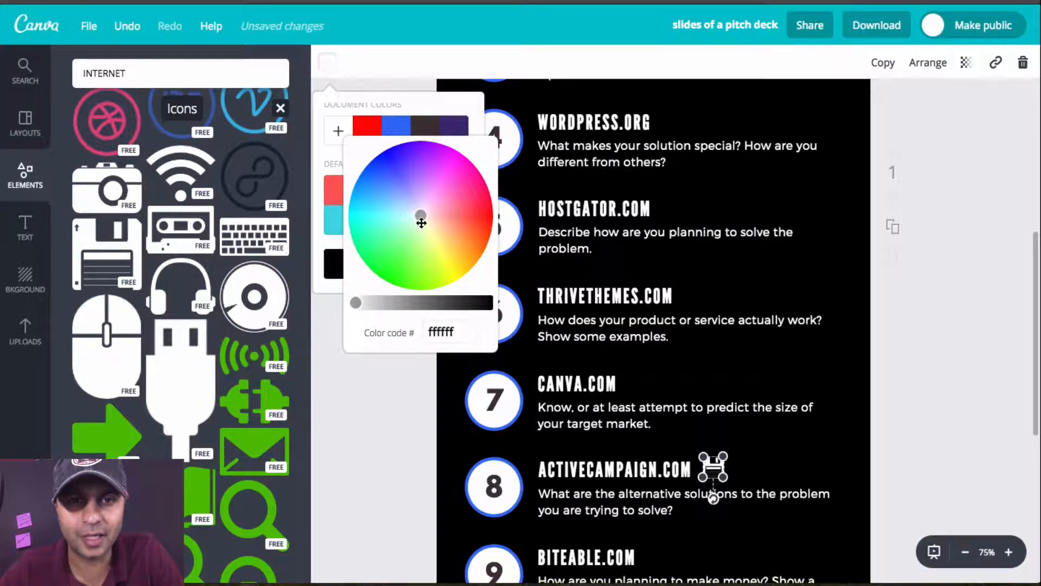
{"action": "left_click_drag", "start_coordinate": [421, 223], "coordinate": [428, 211]}
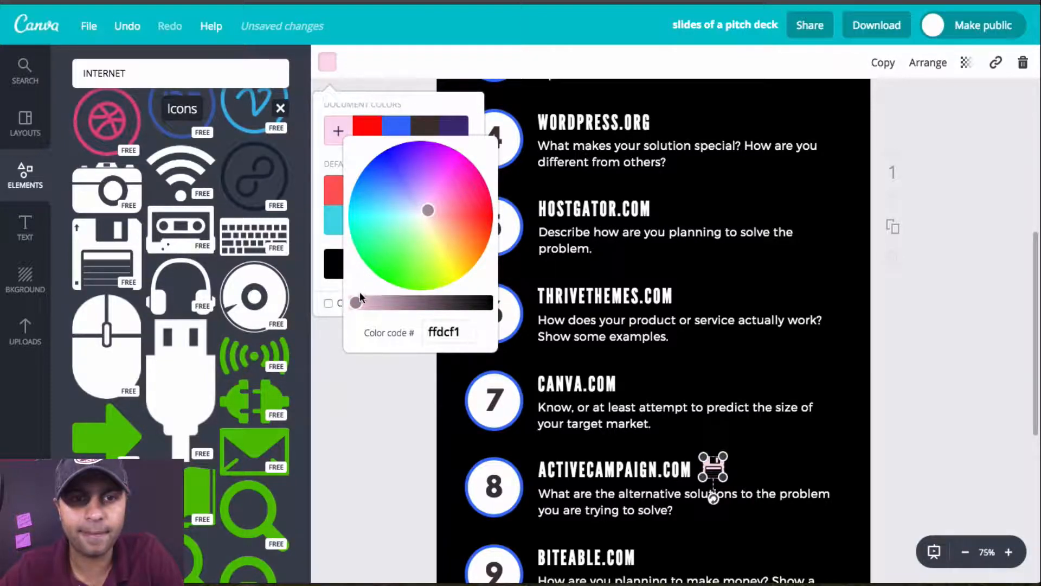
{"action": "left_click_drag", "start_coordinate": [357, 302], "coordinate": [365, 303]}
{"action": "left_click", "coordinate": [366, 406]}
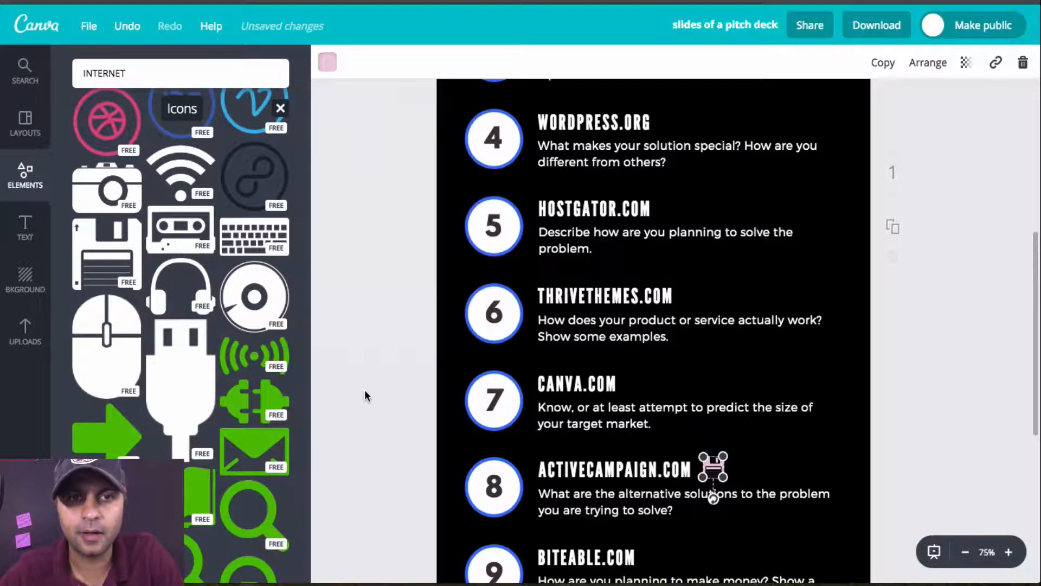
{"action": "left_click", "coordinate": [854, 467]}
Step: Browse the free preset text designs, such as badges, speech bubbles, labels and ribbons, for the infographic
{"action": "scroll", "coordinate": [855, 467], "scroll_direction": "down", "scroll_amount": 3}
{"action": "scroll", "coordinate": [855, 464], "scroll_direction": "down", "scroll_amount": 3}
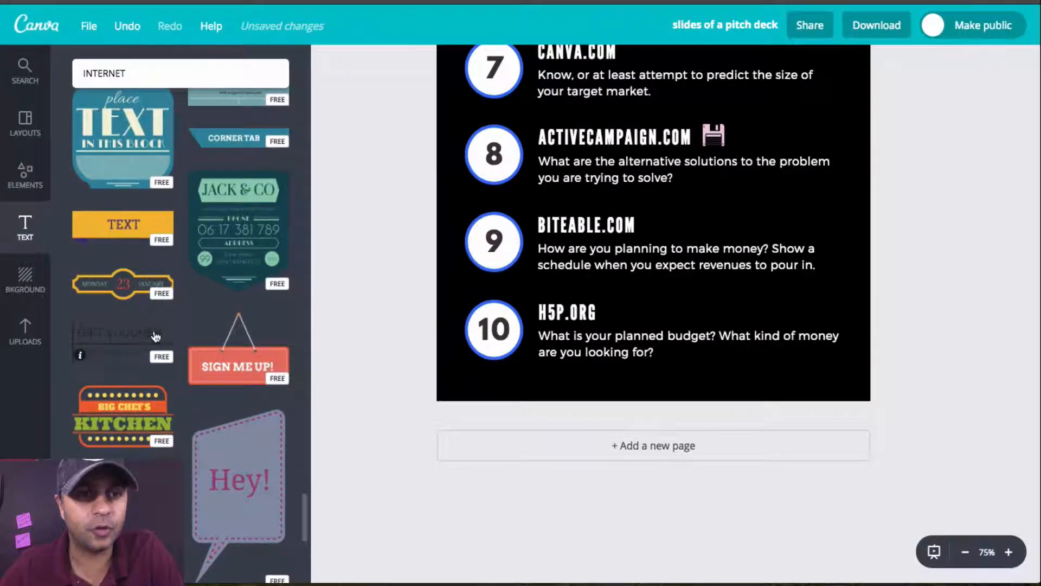
{"action": "scroll", "coordinate": [154, 333], "scroll_direction": "down", "scroll_amount": 6}
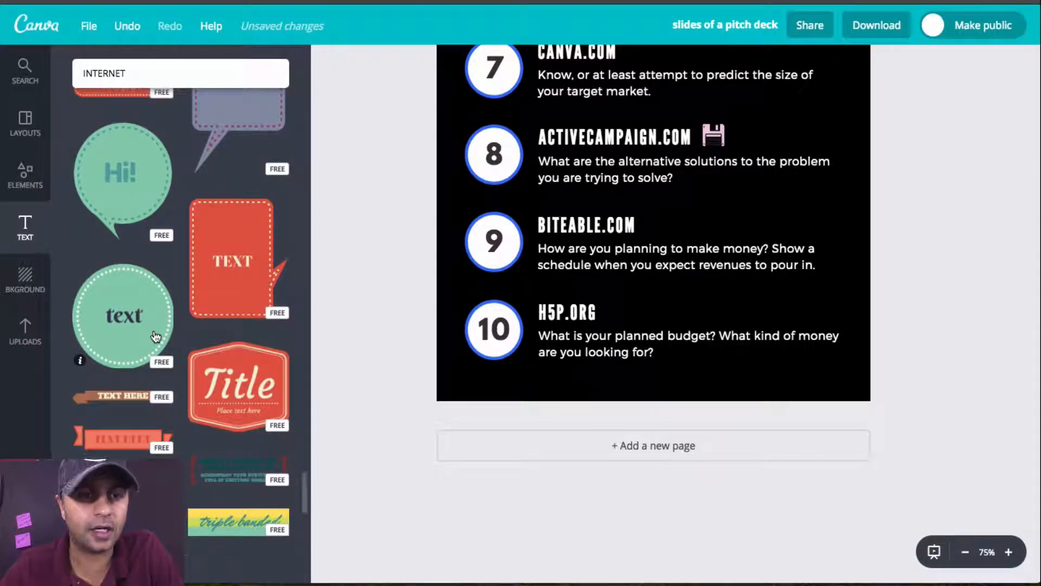
{"action": "scroll", "coordinate": [154, 335], "scroll_direction": "down", "scroll_amount": 3}
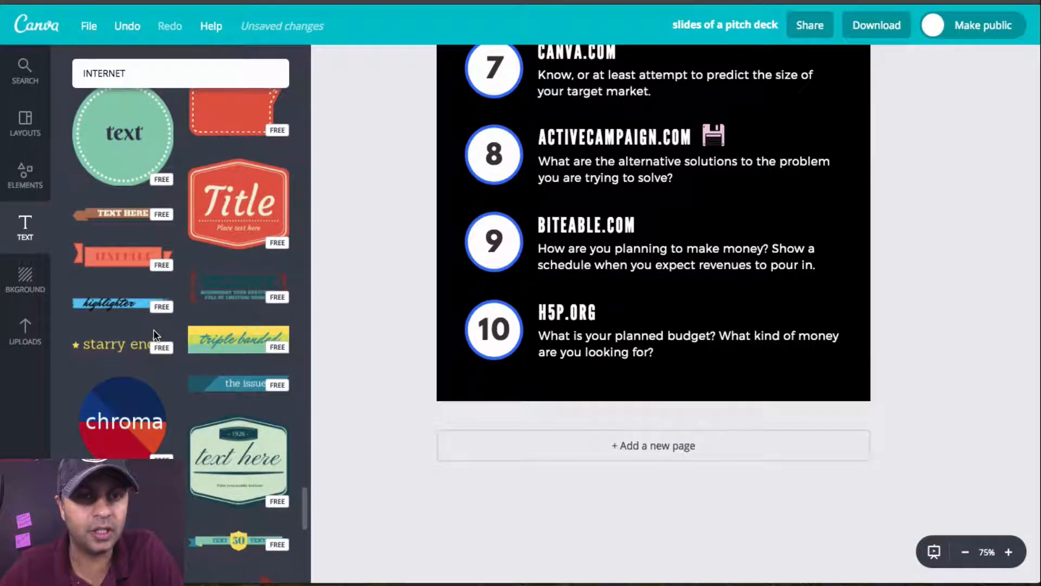
{"action": "scroll", "coordinate": [154, 331], "scroll_direction": "down", "scroll_amount": 5}
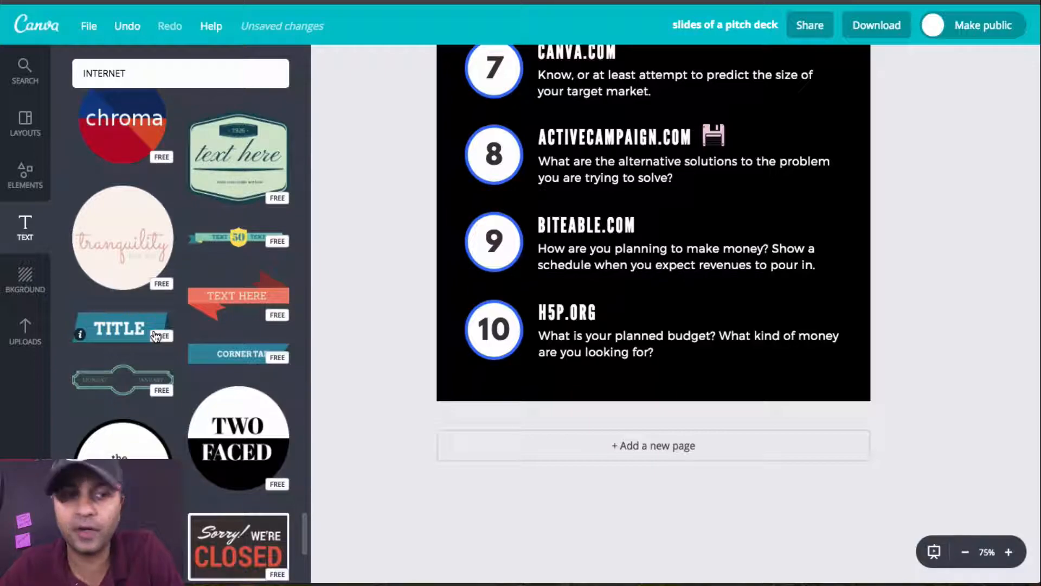
{"action": "scroll", "coordinate": [155, 333], "scroll_direction": "down", "scroll_amount": 3}
{"action": "scroll", "coordinate": [154, 330], "scroll_direction": "down", "scroll_amount": 5}
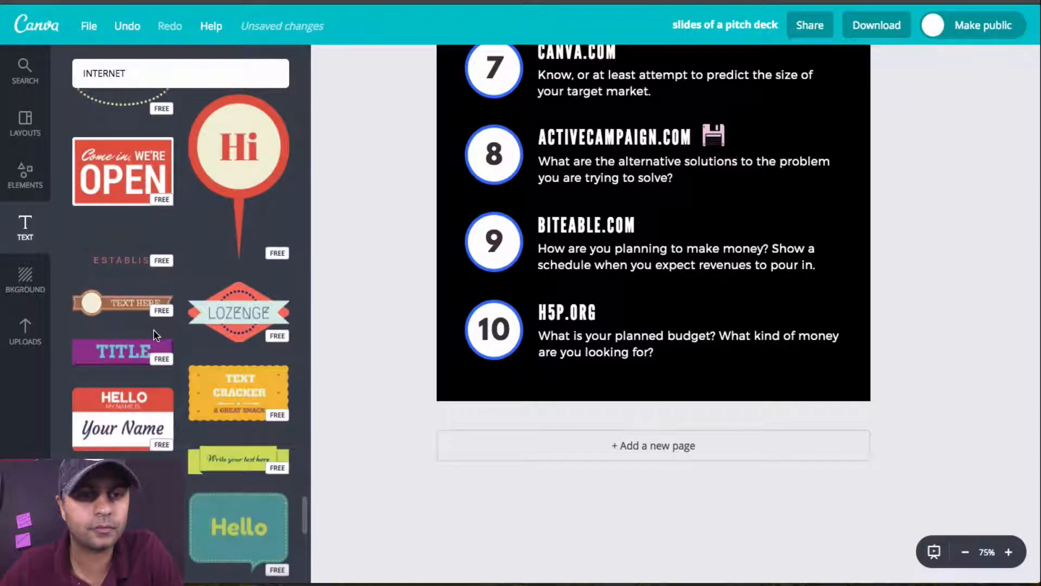
{"action": "scroll", "coordinate": [154, 328], "scroll_direction": "down", "scroll_amount": 2}
{"action": "scroll", "coordinate": [154, 327], "scroll_direction": "down", "scroll_amount": 2}
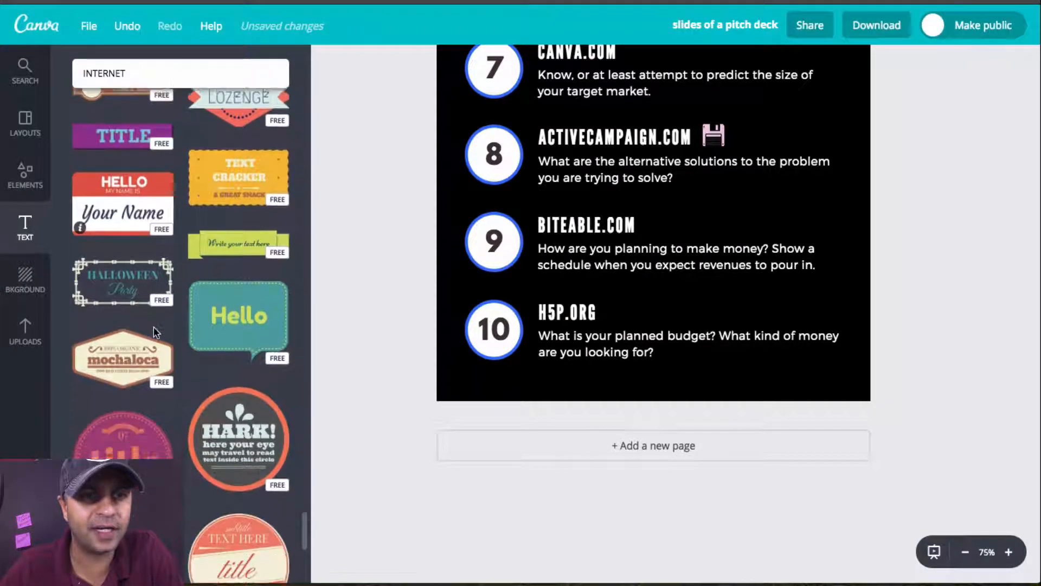
{"action": "scroll", "coordinate": [154, 326], "scroll_direction": "down", "scroll_amount": 7}
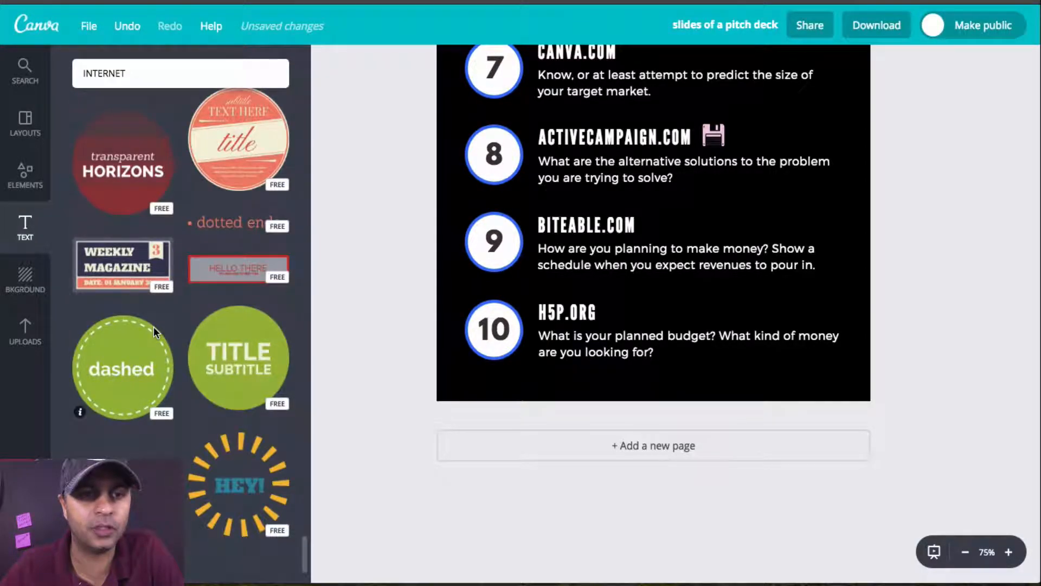
{"action": "scroll", "coordinate": [154, 327], "scroll_direction": "down", "scroll_amount": 7}
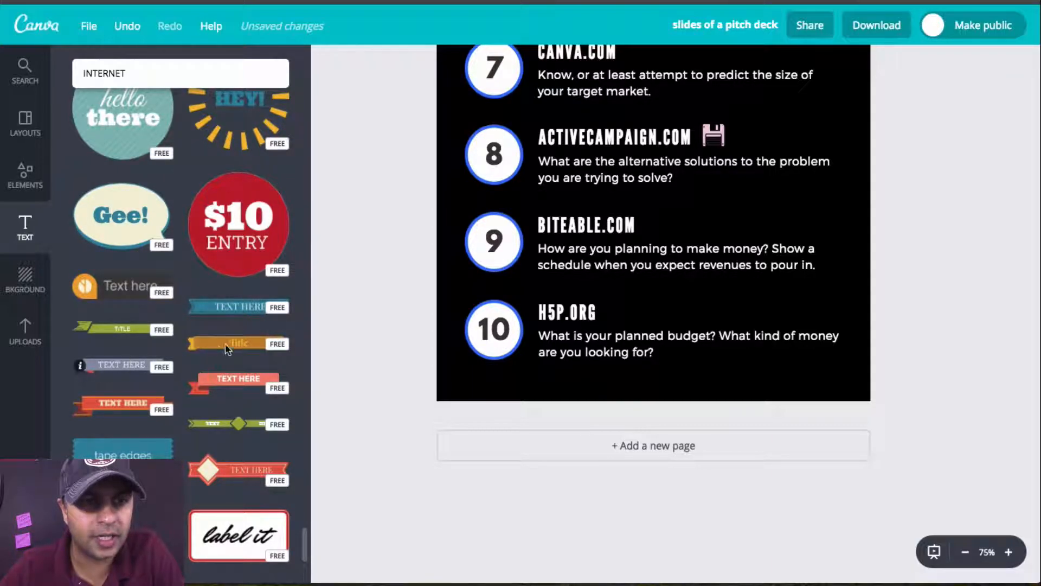
{"action": "scroll", "coordinate": [309, 398], "scroll_direction": "down", "scroll_amount": 4}
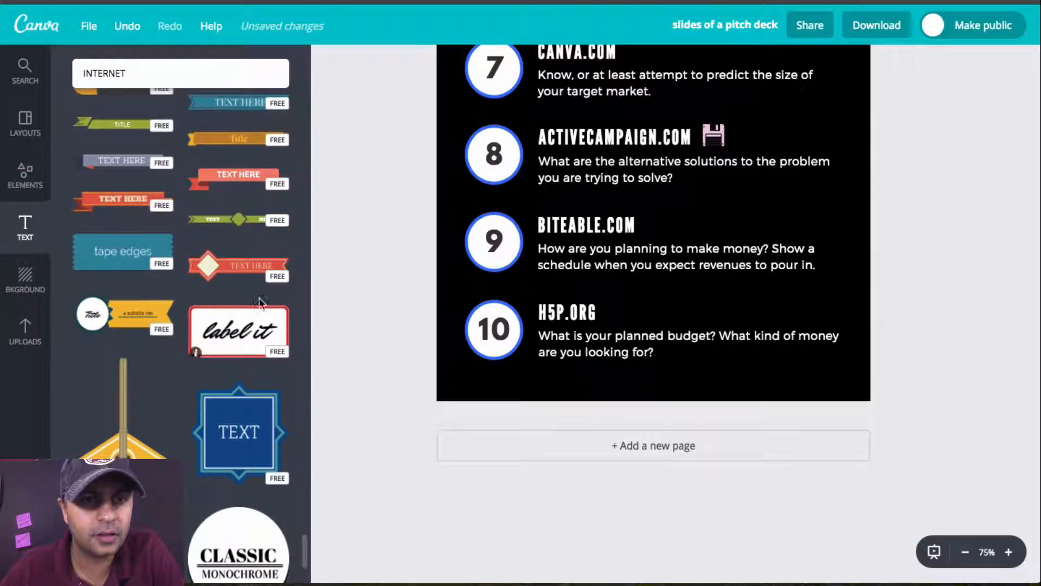
{"action": "scroll", "coordinate": [259, 302], "scroll_direction": "down", "scroll_amount": 4}
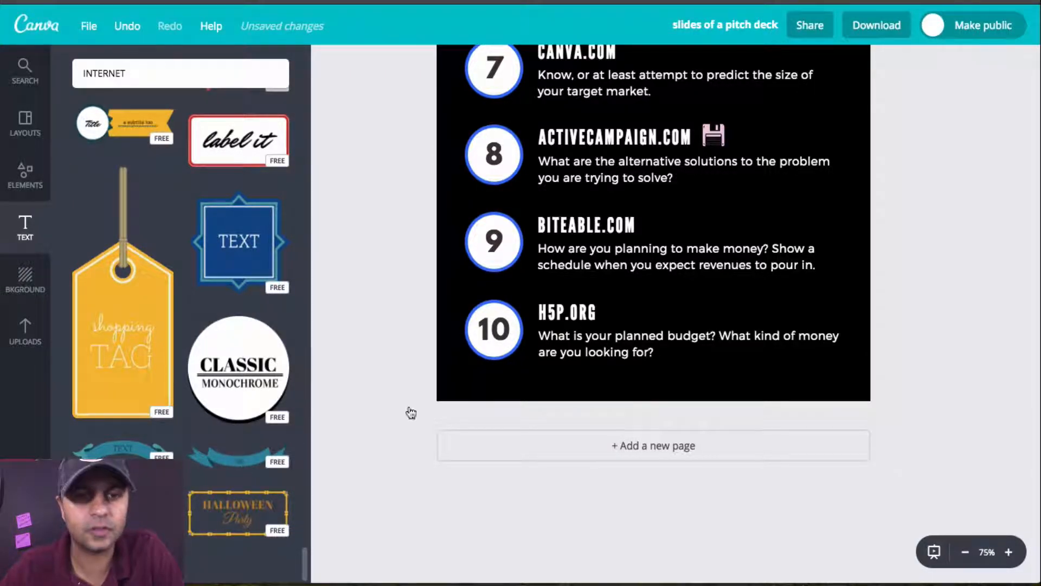
Step: Add the curved teal "title" ribbon, place it along the page's bottom edge over item 10, and widen it to the page's right edge
{"action": "scroll", "coordinate": [666, 224], "scroll_direction": "up", "scroll_amount": 6}
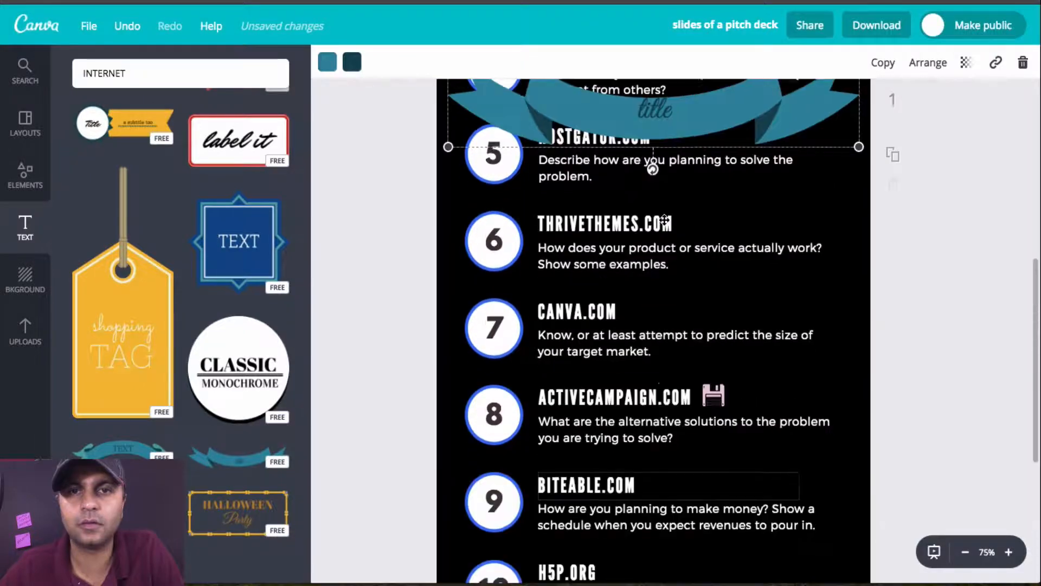
{"action": "left_click_drag", "start_coordinate": [671, 165], "coordinate": [682, 460]}
{"action": "scroll", "coordinate": [682, 460], "scroll_direction": "down", "scroll_amount": 2}
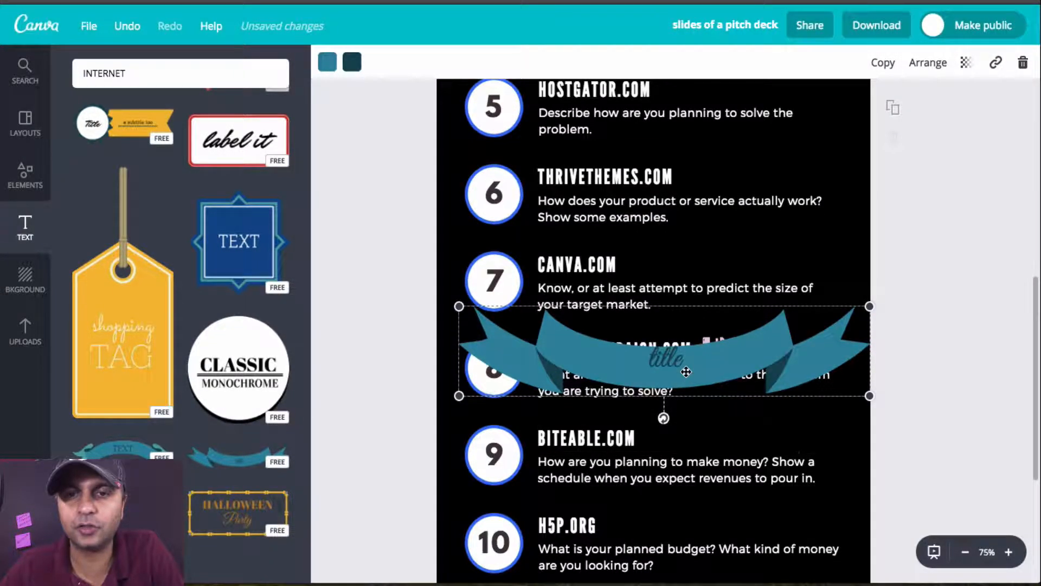
{"action": "left_click_drag", "start_coordinate": [686, 372], "coordinate": [686, 454]}
{"action": "scroll", "coordinate": [686, 454], "scroll_direction": "down", "scroll_amount": 5}
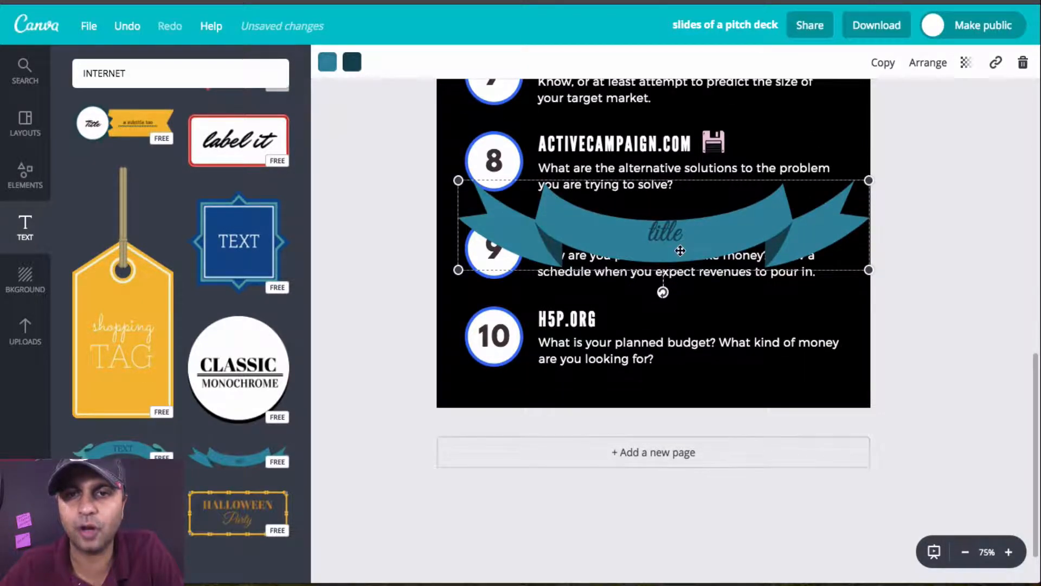
{"action": "left_click_drag", "start_coordinate": [678, 328], "coordinate": [687, 336]}
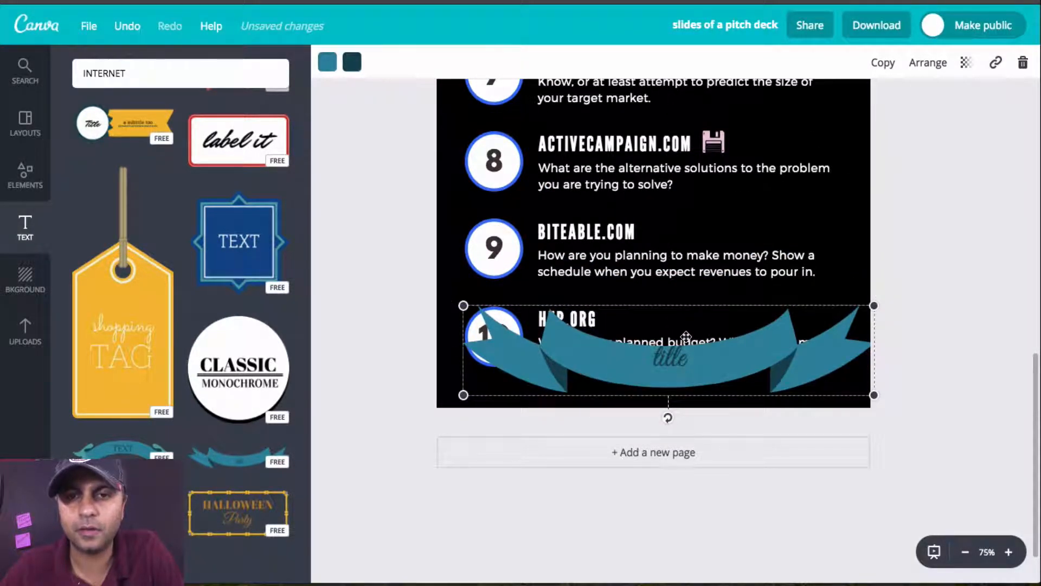
{"action": "mouse_move", "coordinate": [742, 366]}
{"action": "left_mouse_down"}
{"action": "mouse_move", "coordinate": [727, 365]}
{"action": "mouse_move", "coordinate": [726, 376]}
{"action": "left_mouse_up"}
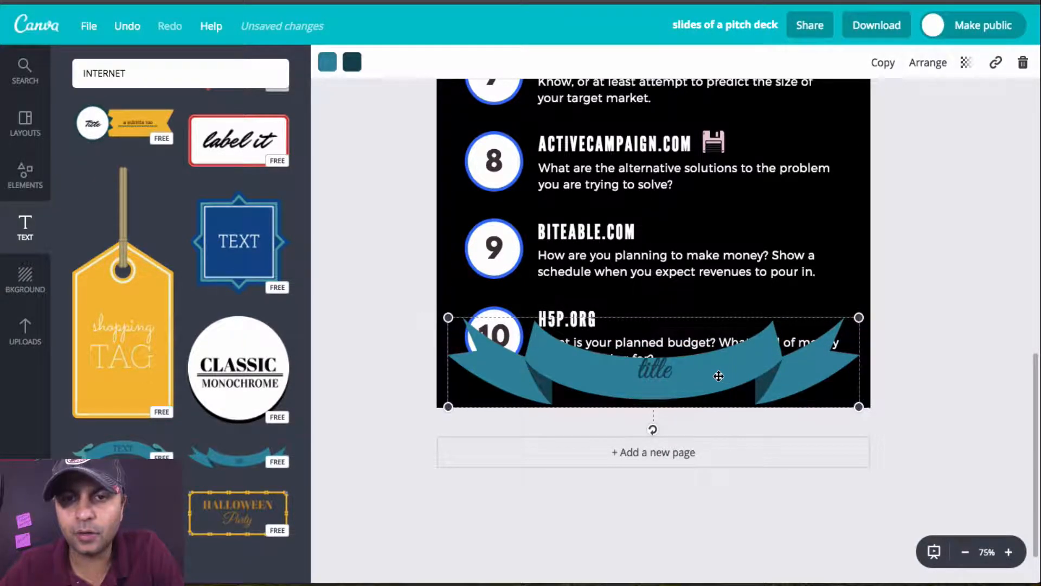
{"action": "left_click_drag", "start_coordinate": [853, 331], "coordinate": [874, 342]}
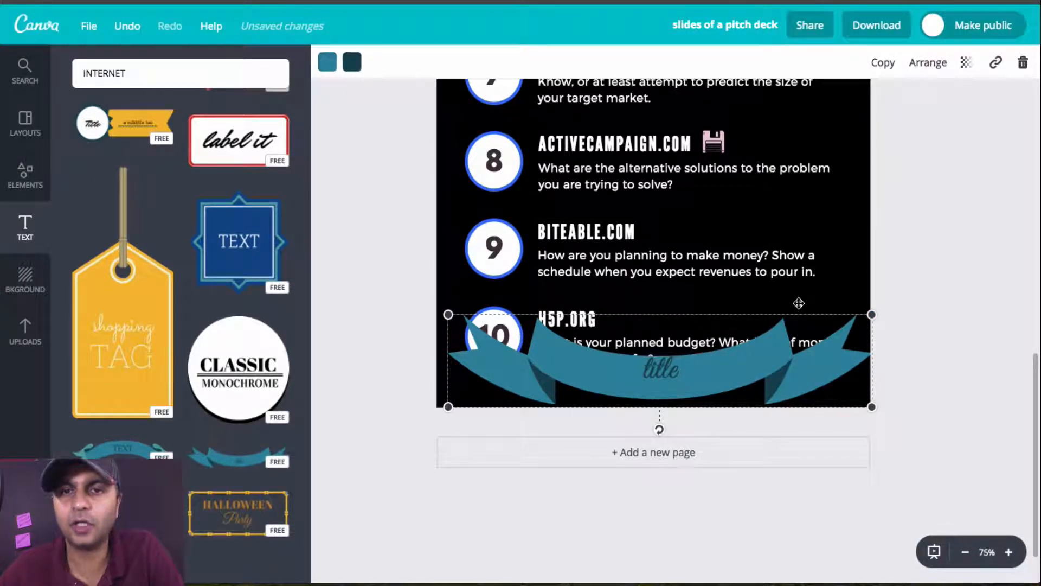
Step: View the design's save and resize options, including the Magic Resize offer, and dismiss the offer
{"action": "scroll", "coordinate": [790, 297], "scroll_direction": "up", "scroll_amount": 10}
{"action": "scroll", "coordinate": [798, 303], "scroll_direction": "up", "scroll_amount": 3}
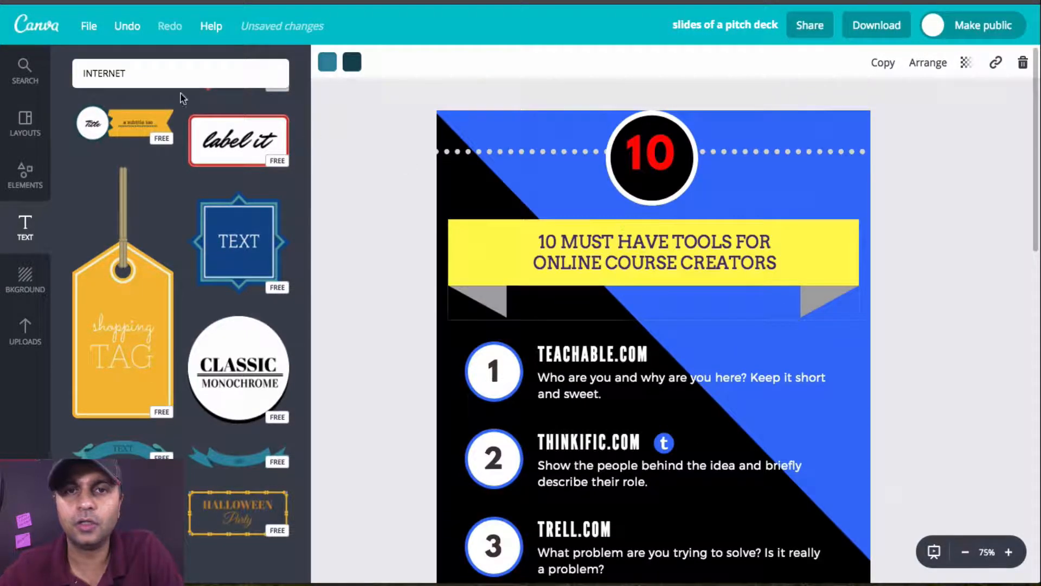
{"action": "left_click", "coordinate": [78, 24]}
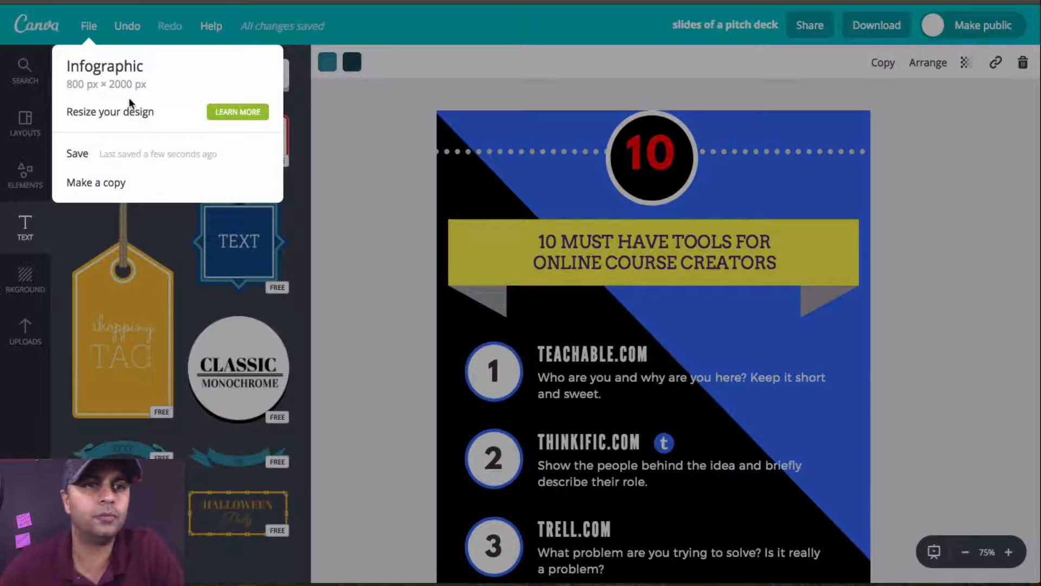
{"action": "left_click", "coordinate": [230, 114]}
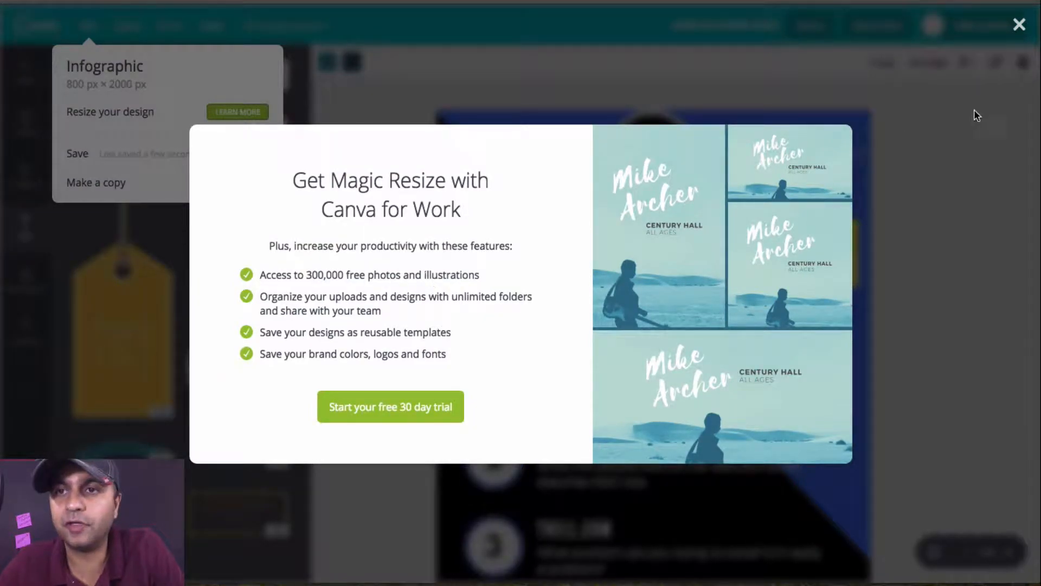
{"action": "left_click", "coordinate": [1019, 25]}
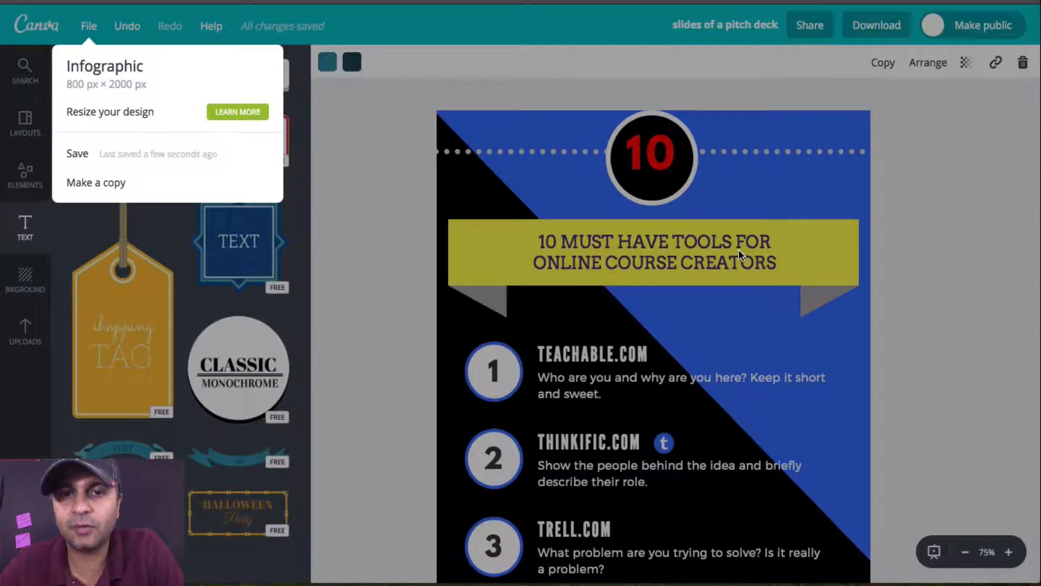
Step: Close the file options and delete the curved teal ribbon covering item 10
{"action": "left_click", "coordinate": [901, 328]}
{"action": "scroll", "coordinate": [901, 329], "scroll_direction": "down", "scroll_amount": 15}
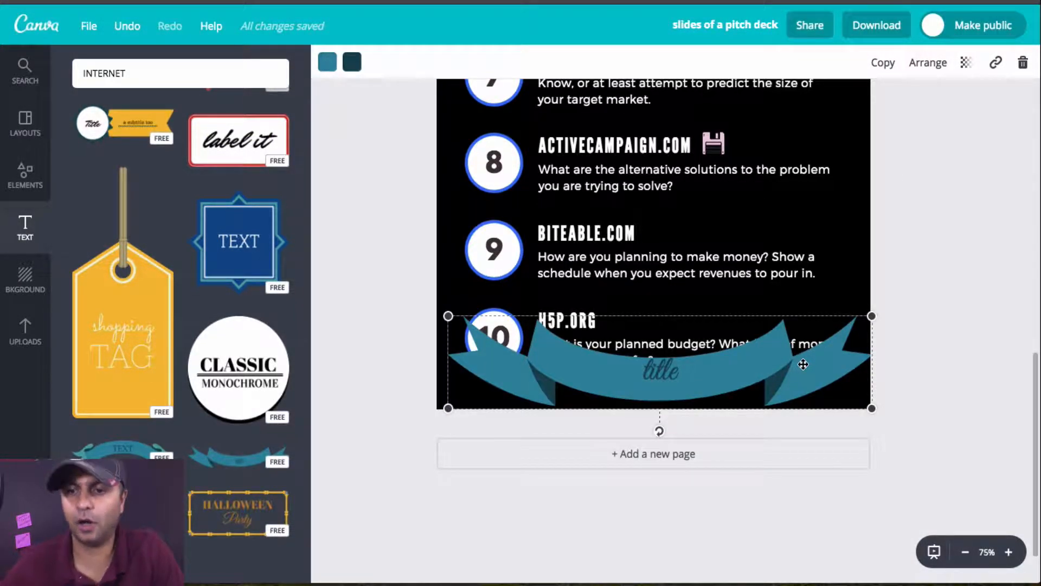
{"action": "key", "text": "Delete"}
Step: Add the green two-part "TEXT HERE" banner with a central diamond and place it along the page's bottom edge under item 10
{"action": "scroll", "coordinate": [253, 242], "scroll_direction": "up", "scroll_amount": 6}
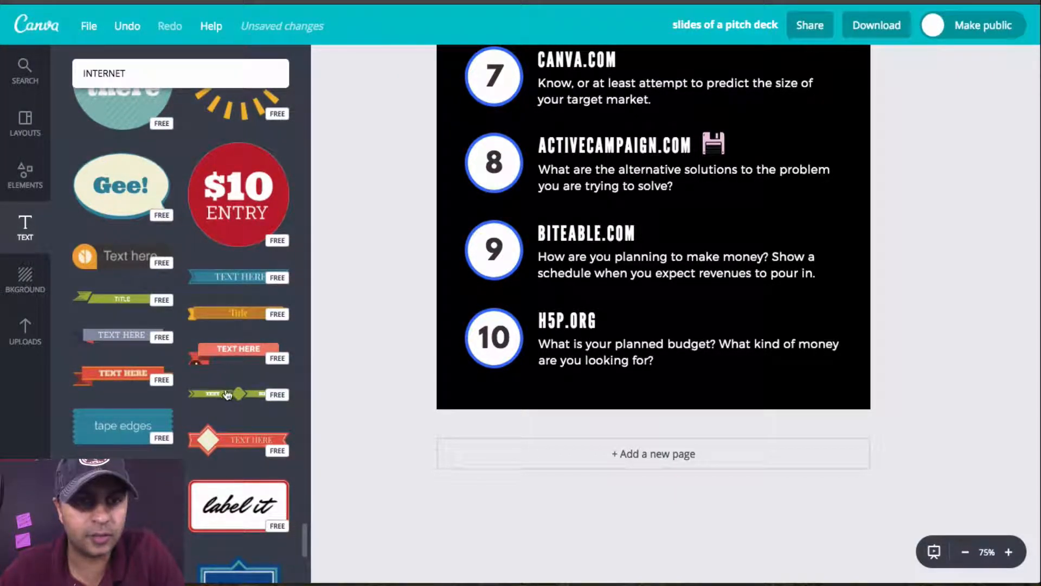
{"action": "left_click", "coordinate": [741, 384]}
{"action": "scroll", "coordinate": [704, 235], "scroll_direction": "up", "scroll_amount": 5}
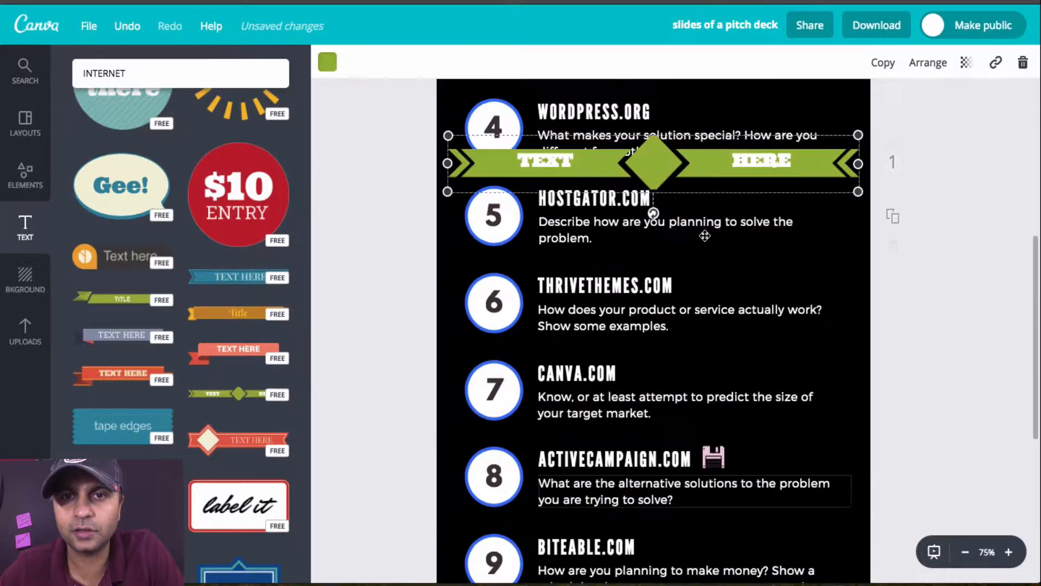
{"action": "left_click_drag", "start_coordinate": [717, 439], "coordinate": [721, 540]}
{"action": "scroll", "coordinate": [721, 539], "scroll_direction": "down", "scroll_amount": 2}
{"action": "scroll", "coordinate": [721, 540], "scroll_direction": "down", "scroll_amount": 2}
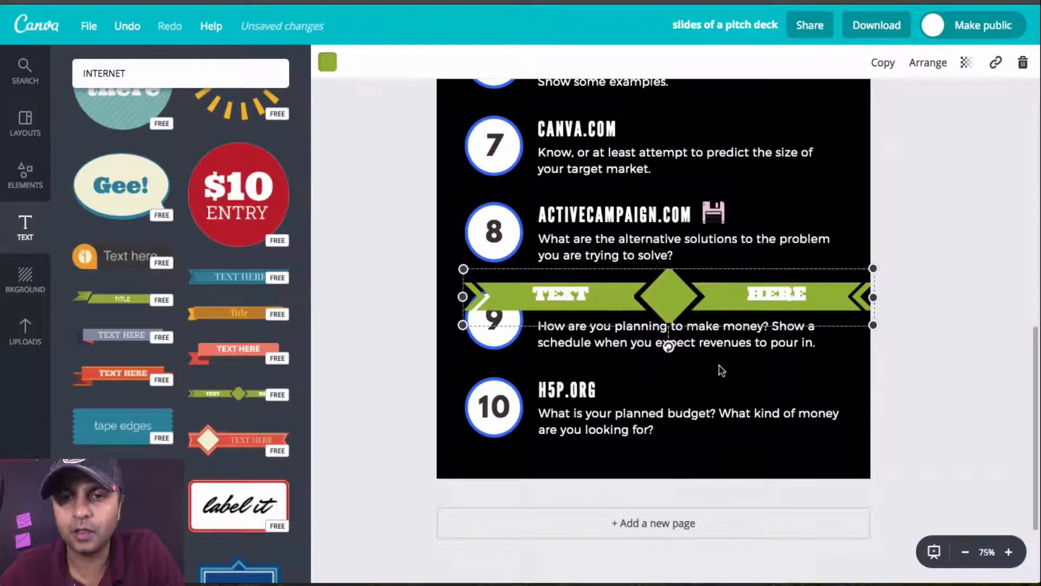
{"action": "left_click_drag", "start_coordinate": [717, 299], "coordinate": [707, 463]}
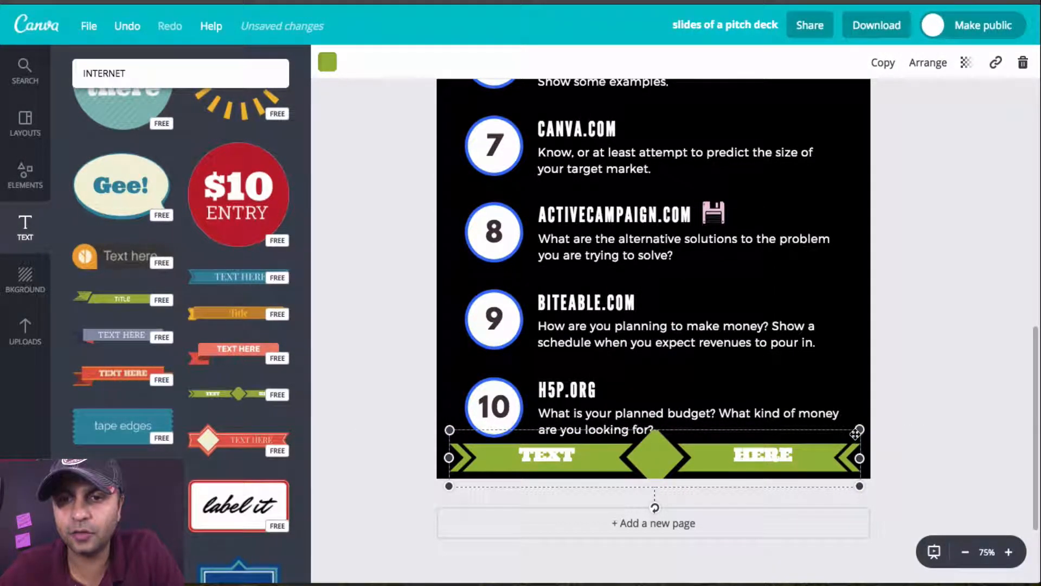
Step: Shrink the green banner in two stages and recenter it below item 10's description
{"action": "left_click_drag", "start_coordinate": [855, 434], "coordinate": [784, 490]}
{"action": "left_click_drag", "start_coordinate": [686, 470], "coordinate": [732, 471]}
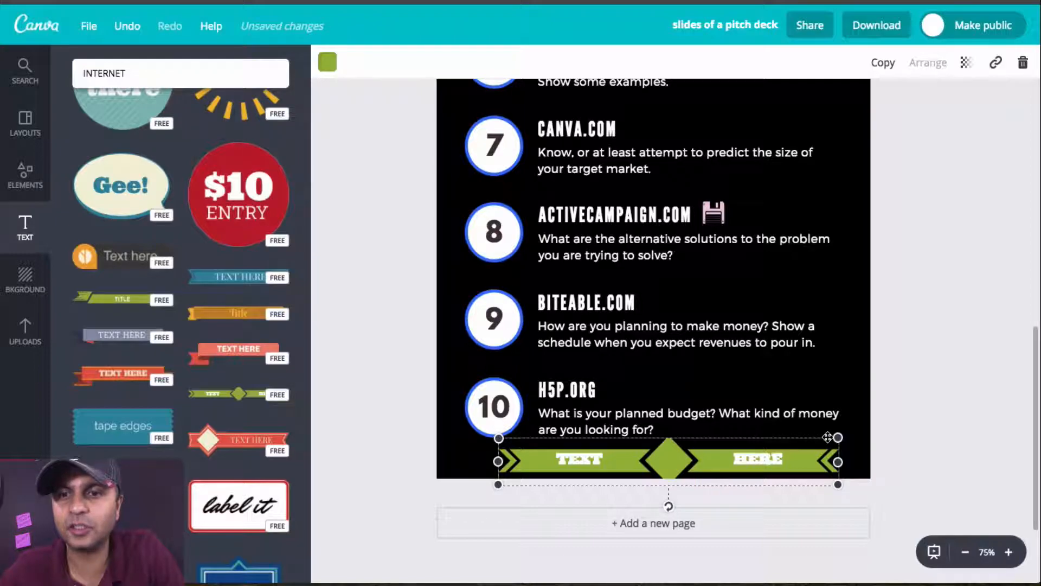
{"action": "left_click_drag", "start_coordinate": [838, 437], "coordinate": [790, 444]}
{"action": "left_click_drag", "start_coordinate": [670, 475], "coordinate": [696, 469]}
Step: Replace the green banner's "TEXT" label with "Course creator handbook.com"
{"action": "double_click", "coordinate": [617, 456]}
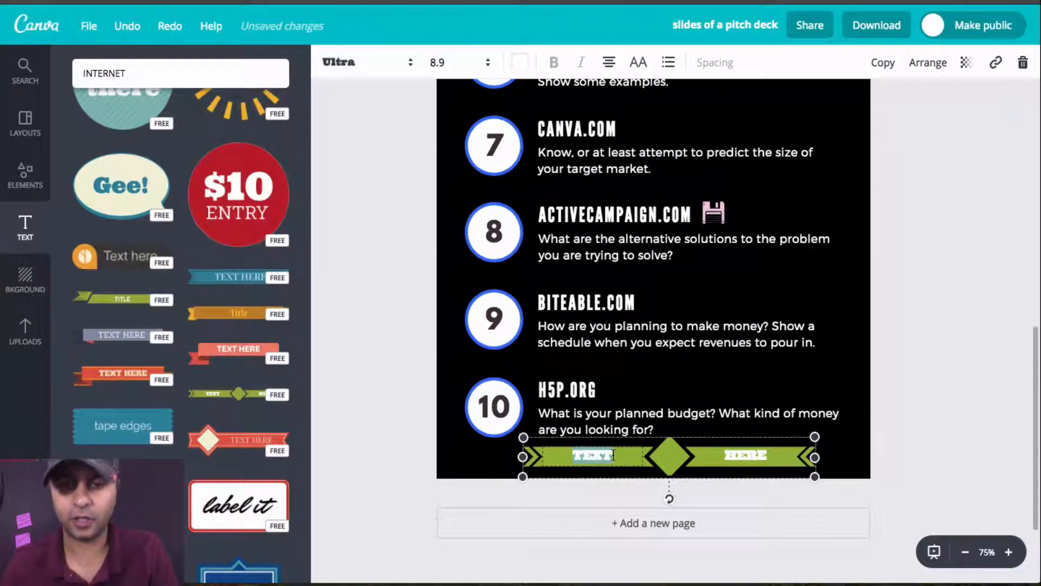
{"action": "type", "text": "Course c"}
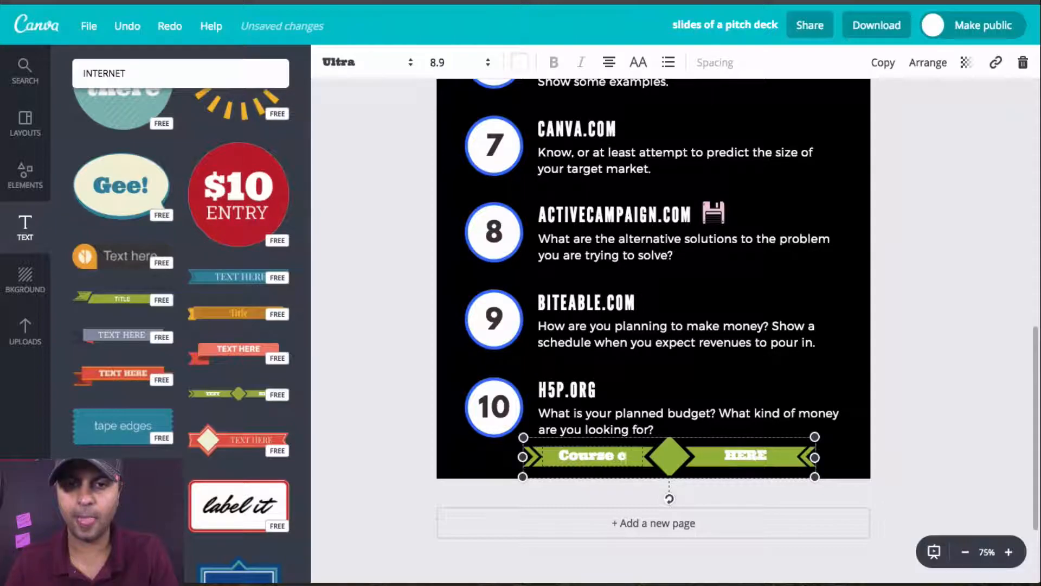
{"action": "type", "text": "reator"}
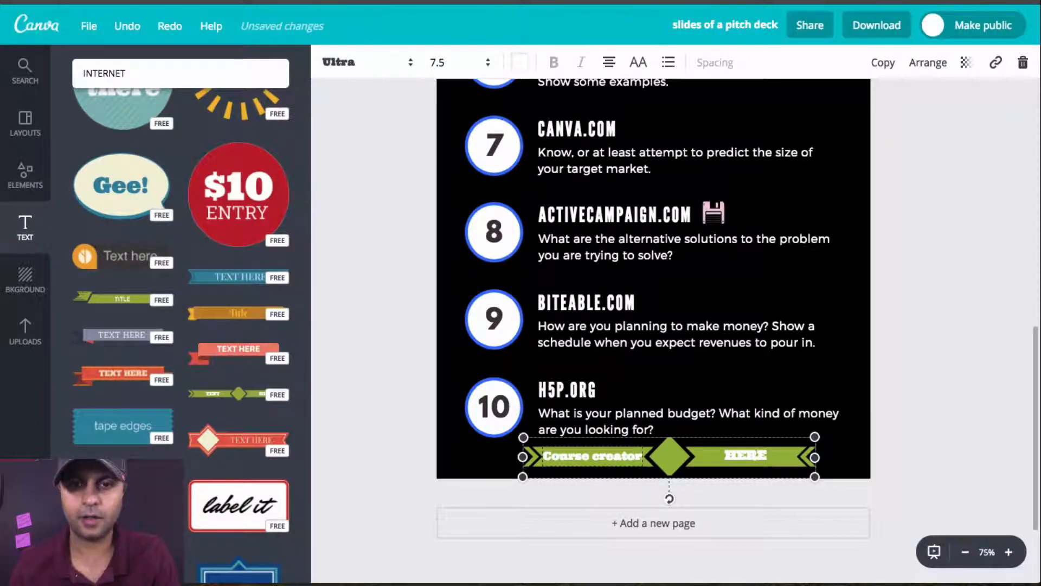
{"action": "type", "text": " handb"}
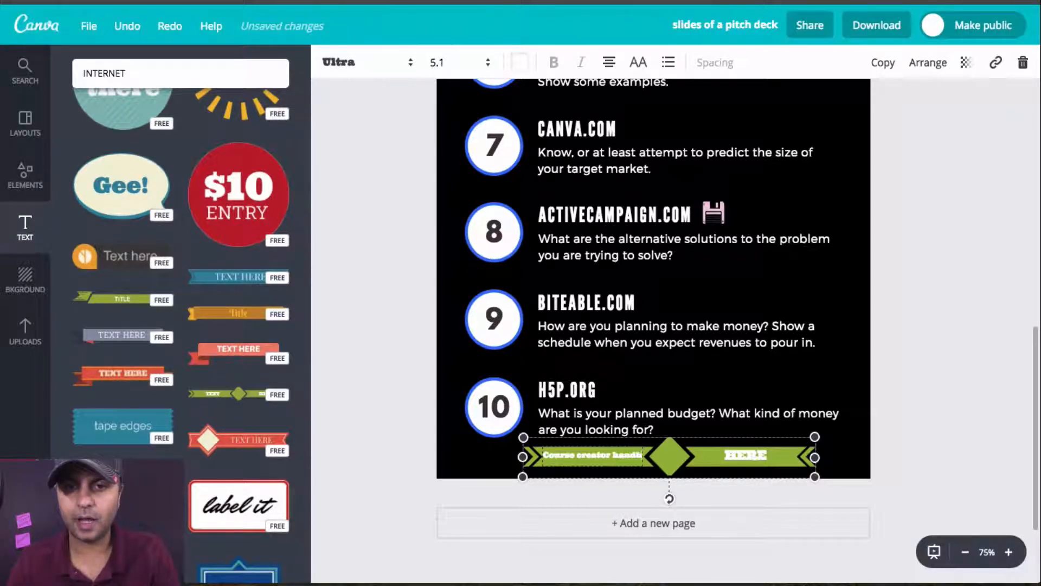
{"action": "type", "text": "ook.com"}
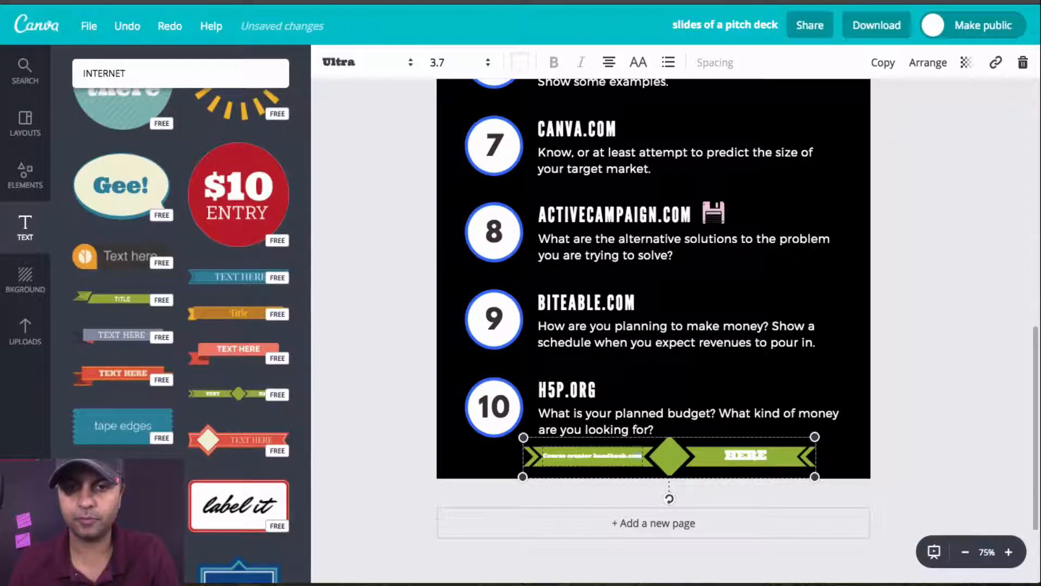
Step: Clear both labels on the green banner and delete the banner from the page
{"action": "double_click", "coordinate": [761, 453]}
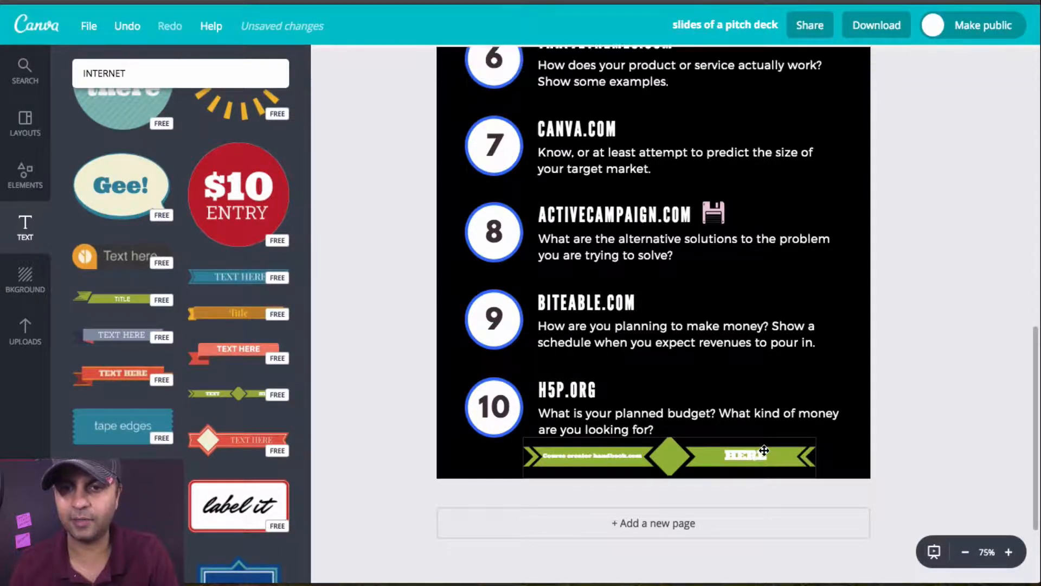
{"action": "key", "text": "BackSpace"}
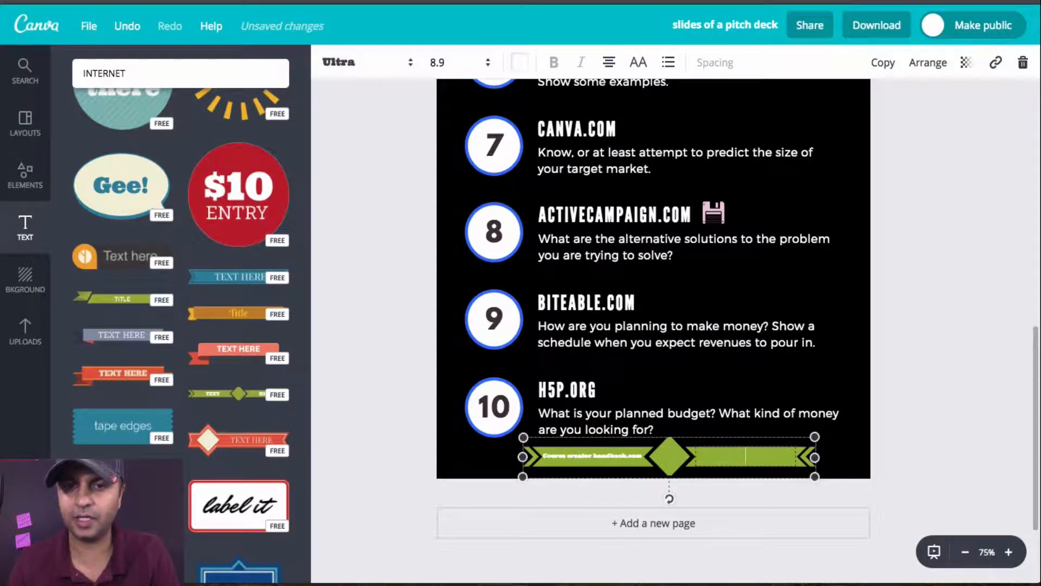
{"action": "left_click", "coordinate": [494, 469]}
{"action": "left_click", "coordinate": [566, 461]}
{"action": "key", "text": "BackSpace"}
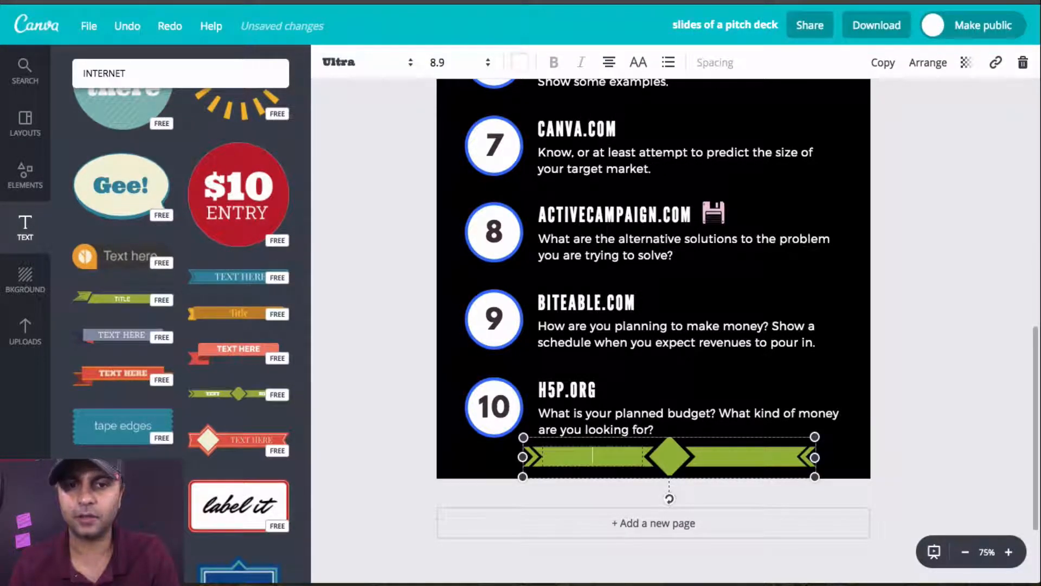
{"action": "key", "text": "Escape"}
{"action": "key", "text": "Delete"}
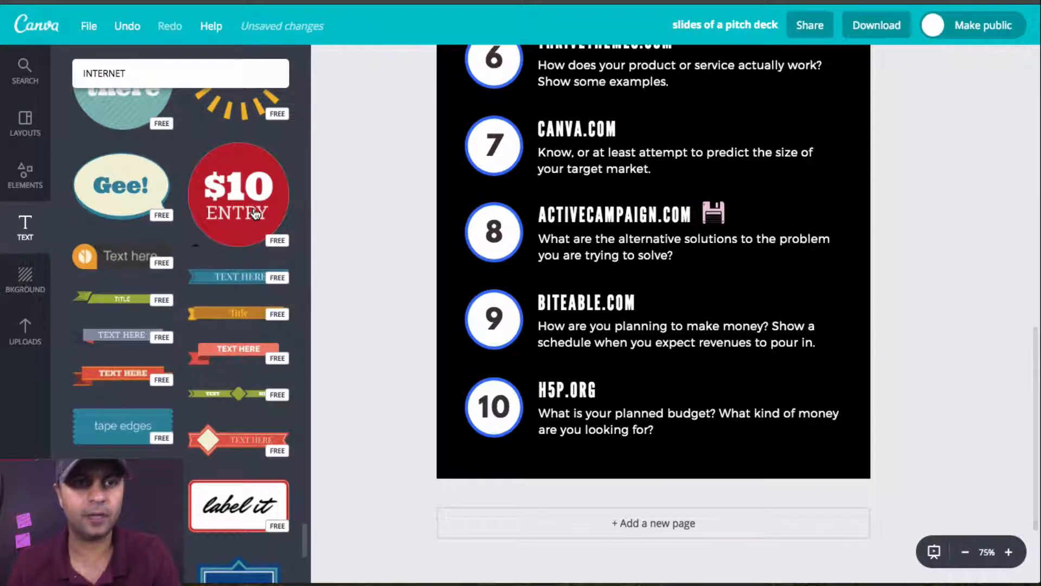
Step: Add a body text line and move it to the page's bottom edge, below item 10's description
{"action": "scroll", "coordinate": [255, 214], "scroll_direction": "down", "scroll_amount": 5}
{"action": "scroll", "coordinate": [255, 214], "scroll_direction": "up", "scroll_amount": 10}
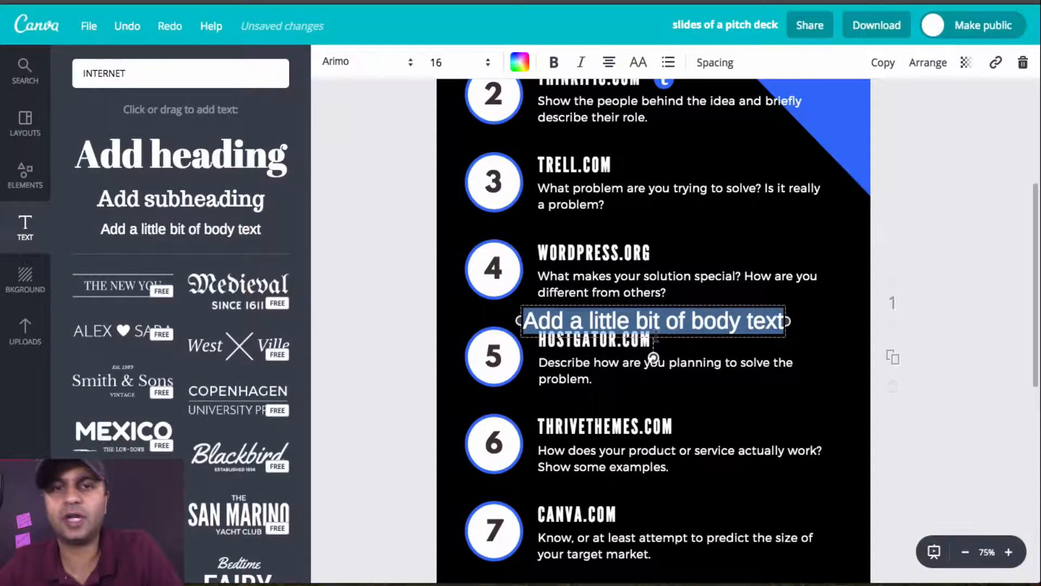
{"action": "left_click", "coordinate": [800, 344]}
{"action": "mouse_move", "coordinate": [765, 326]}
{"action": "left_mouse_down"}
{"action": "mouse_move", "coordinate": [739, 413]}
{"action": "mouse_move", "coordinate": [762, 320]}
{"action": "left_mouse_up"}
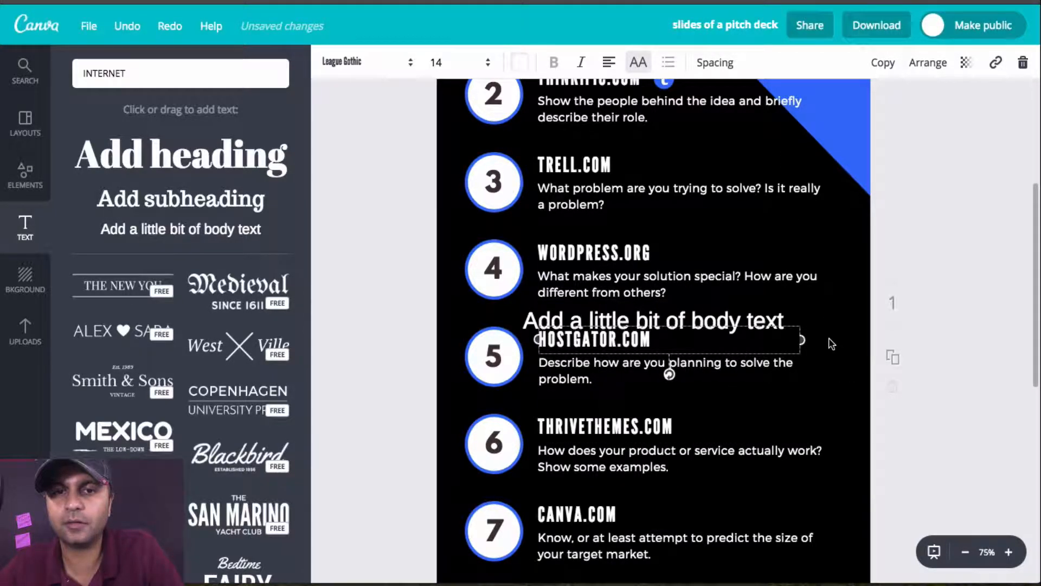
{"action": "left_click", "coordinate": [830, 327]}
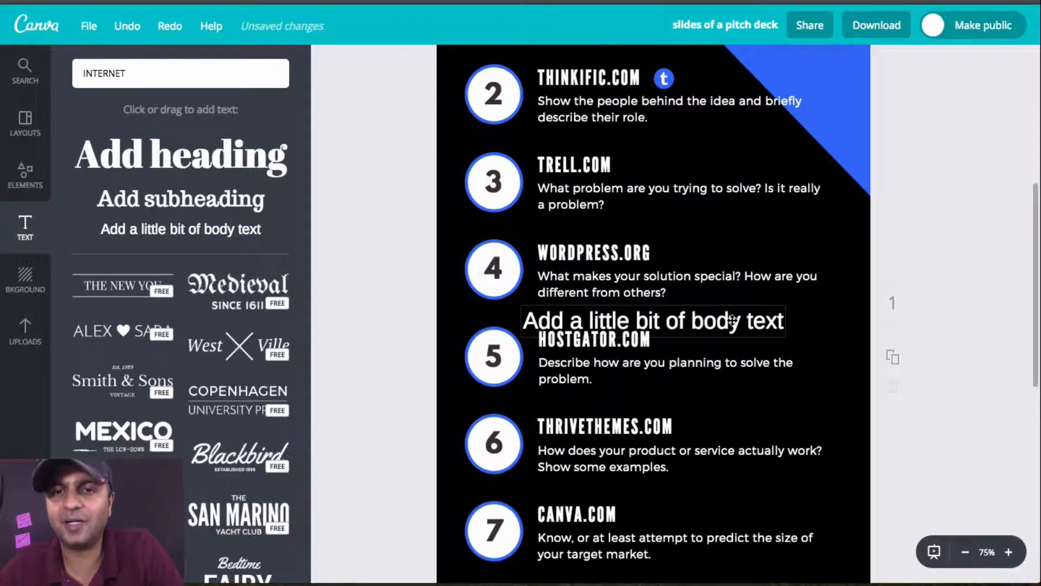
{"action": "left_click_drag", "start_coordinate": [733, 321], "coordinate": [716, 546]}
{"action": "scroll", "coordinate": [765, 420], "scroll_direction": "down", "scroll_amount": 1}
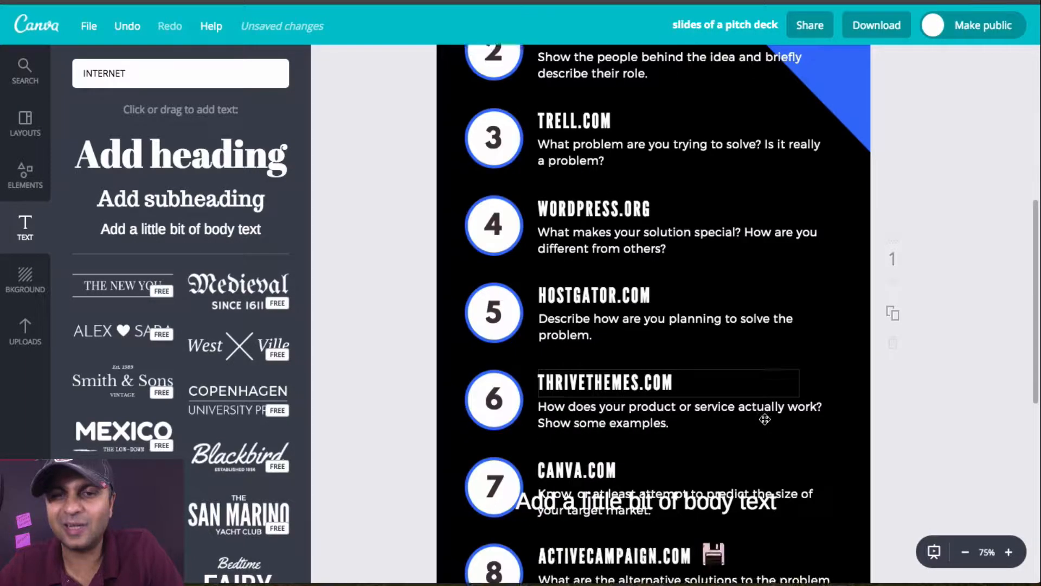
{"action": "scroll", "coordinate": [765, 419], "scroll_direction": "down", "scroll_amount": 3}
{"action": "left_click_drag", "start_coordinate": [769, 464], "coordinate": [765, 465]}
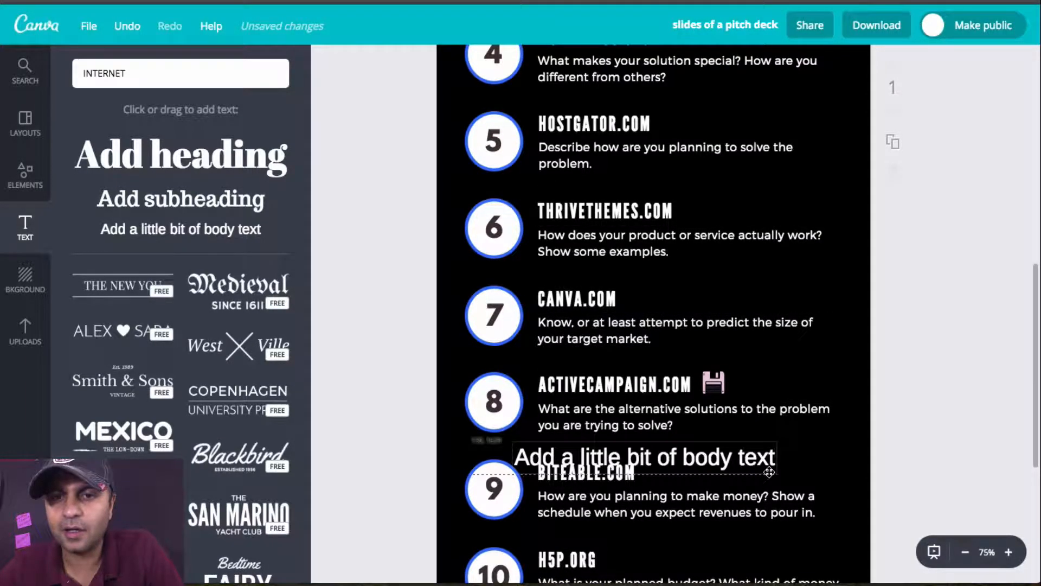
{"action": "scroll", "coordinate": [764, 465], "scroll_direction": "down", "scroll_amount": 5}
{"action": "left_click_drag", "start_coordinate": [736, 258], "coordinate": [754, 427]}
{"action": "left_click", "coordinate": [700, 426]}
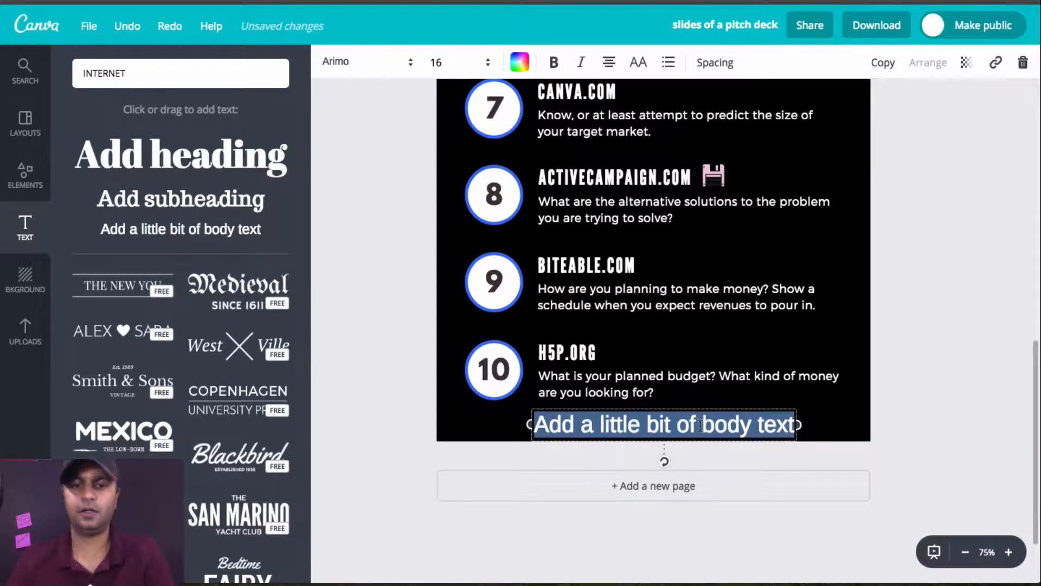
{"action": "type", "text": "http"}
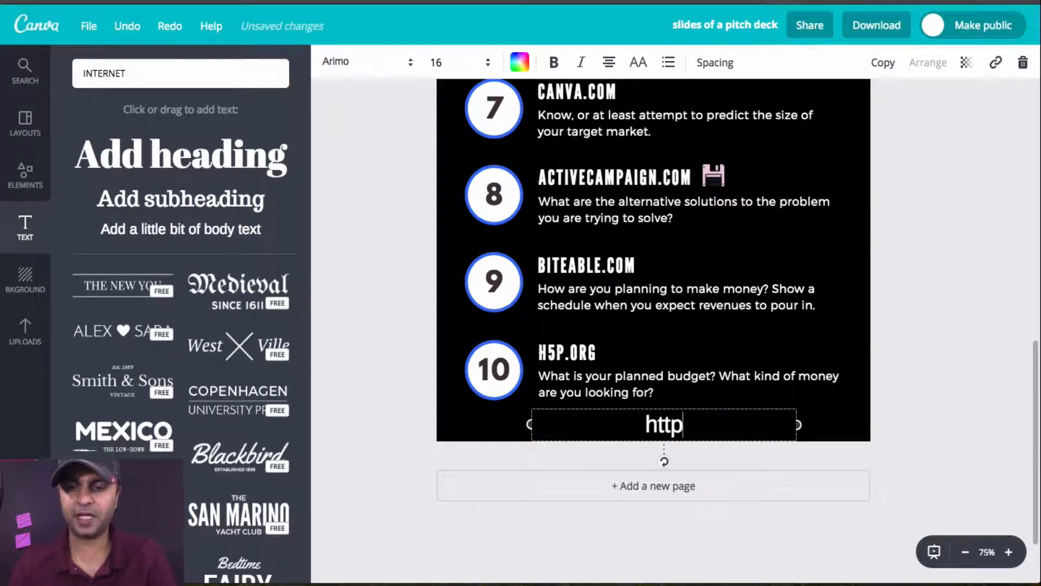
{"action": "type", "text": "://coursecreas"}
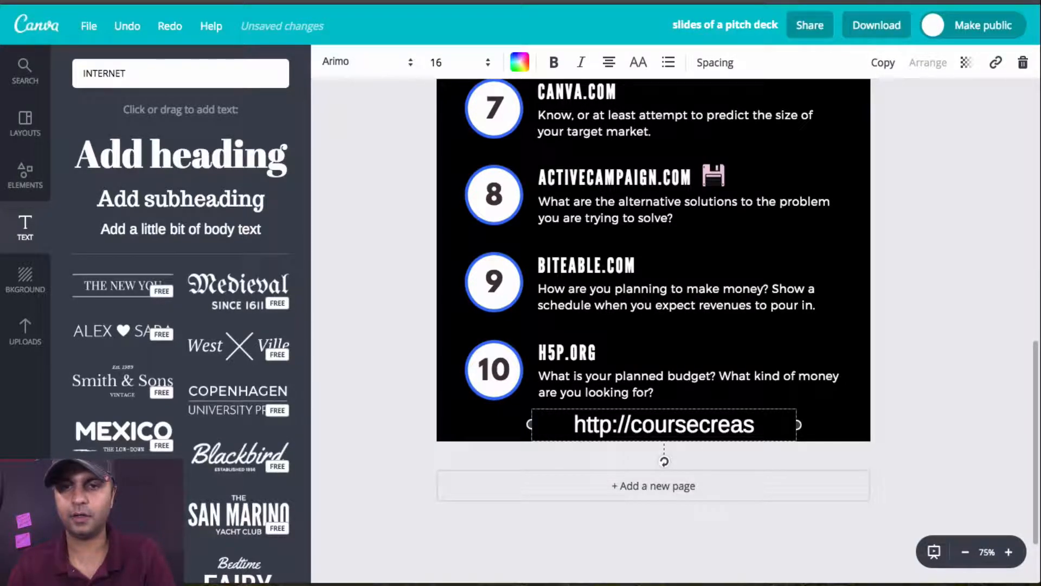
{"action": "key", "text": "BackSpace"}
{"action": "type", "text": "t"}
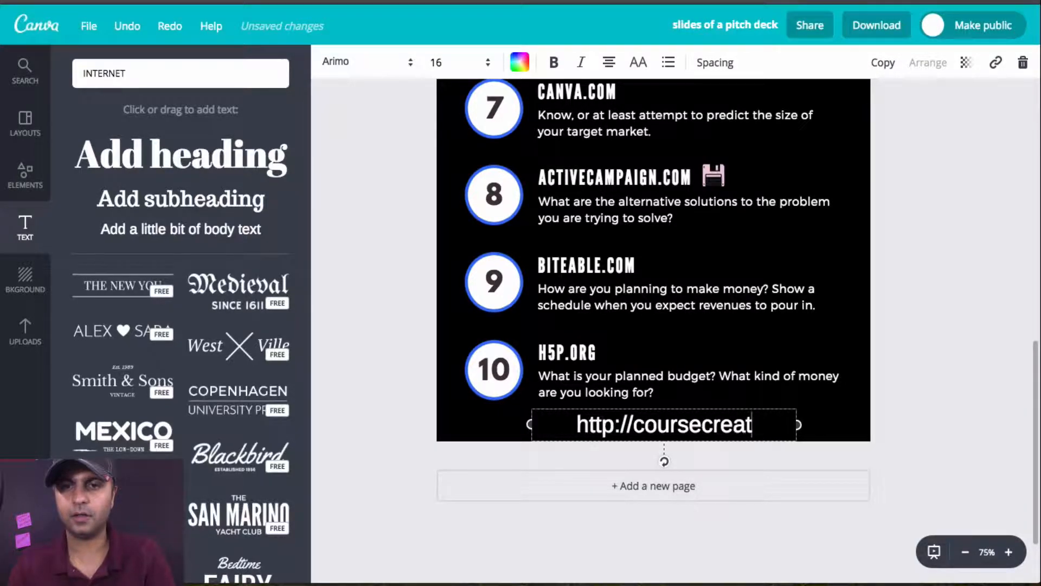
{"action": "type", "text": "orhandbook.com"}
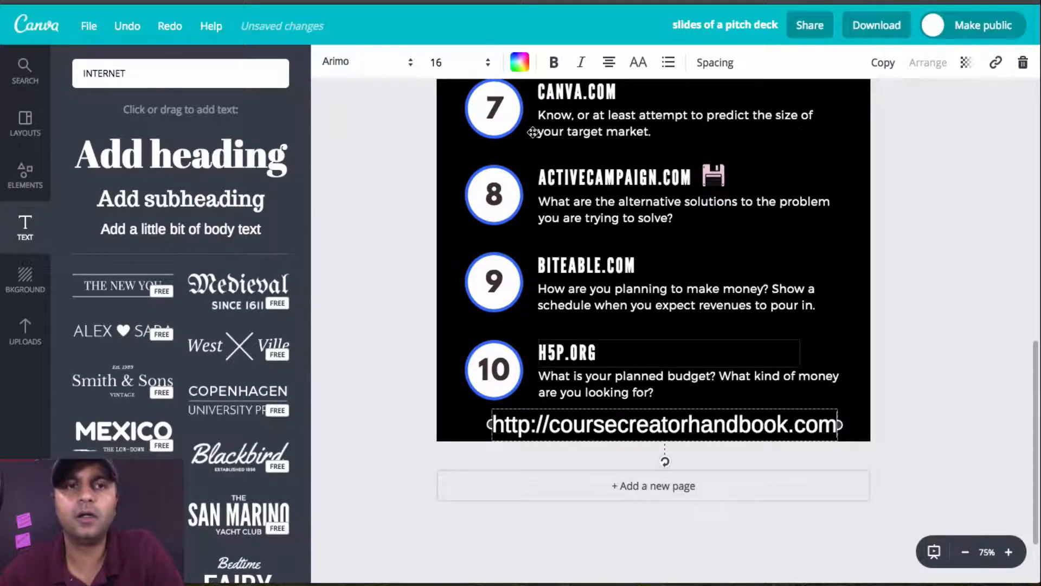
Step: Set the web address line's font to Oregano and its size to 12
{"action": "left_click", "coordinate": [402, 77]}
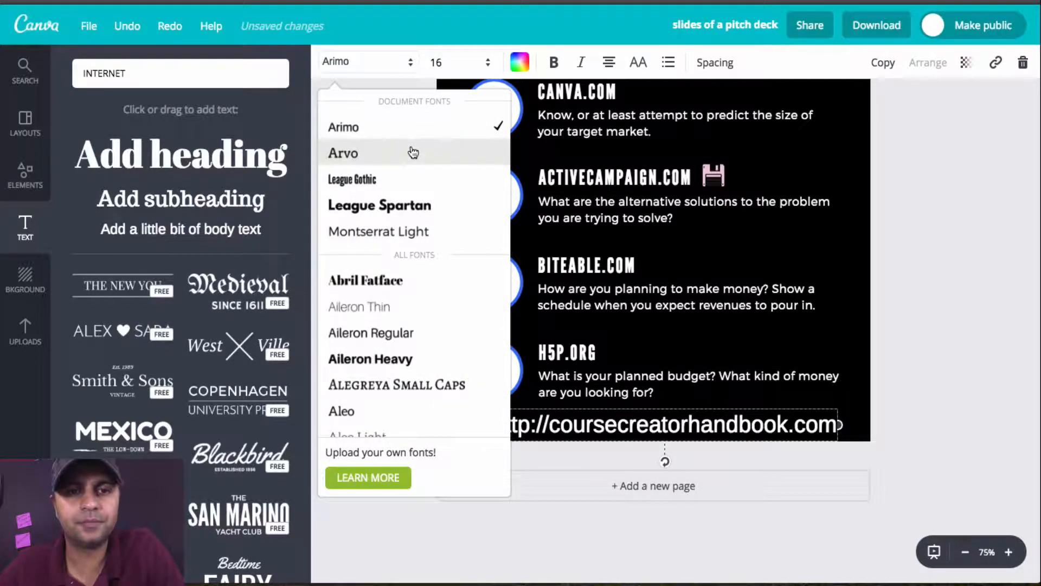
{"action": "scroll", "coordinate": [412, 153], "scroll_direction": "down", "scroll_amount": 15}
{"action": "scroll", "coordinate": [412, 153], "scroll_direction": "down", "scroll_amount": 5}
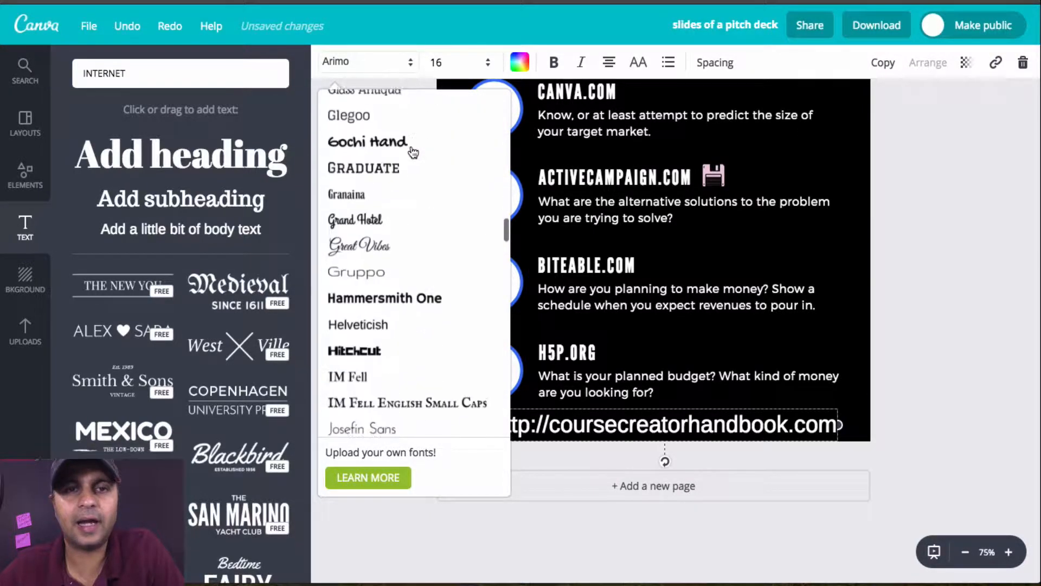
{"action": "scroll", "coordinate": [413, 153], "scroll_direction": "down", "scroll_amount": 6}
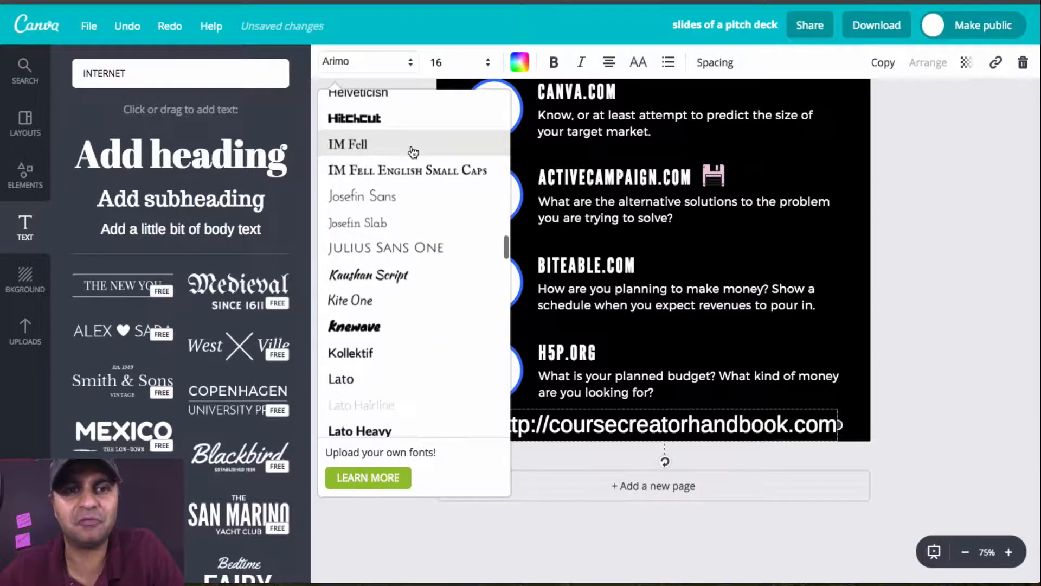
{"action": "scroll", "coordinate": [413, 152], "scroll_direction": "down", "scroll_amount": 4}
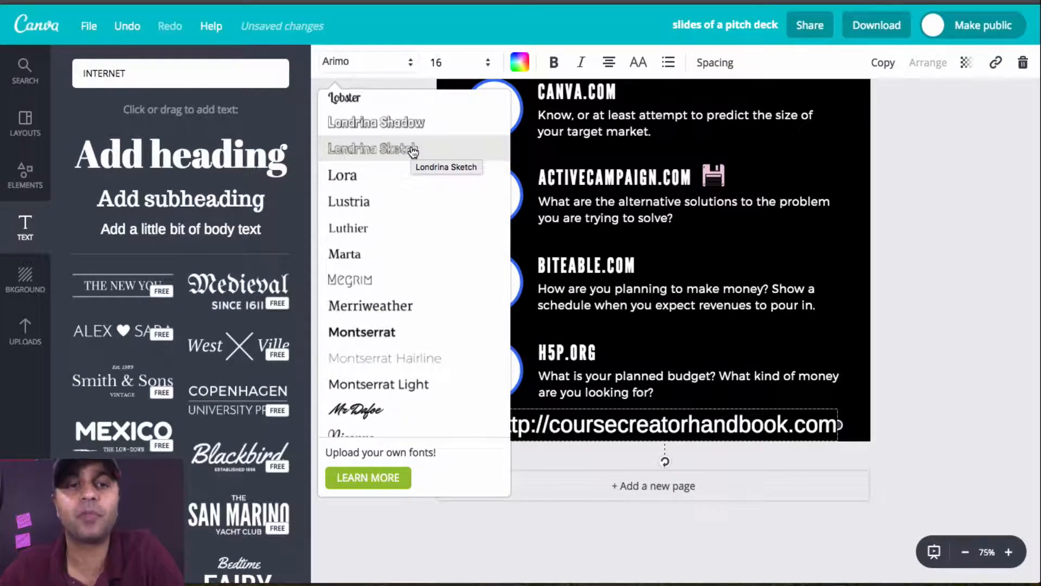
{"action": "scroll", "coordinate": [414, 150], "scroll_direction": "down", "scroll_amount": 3}
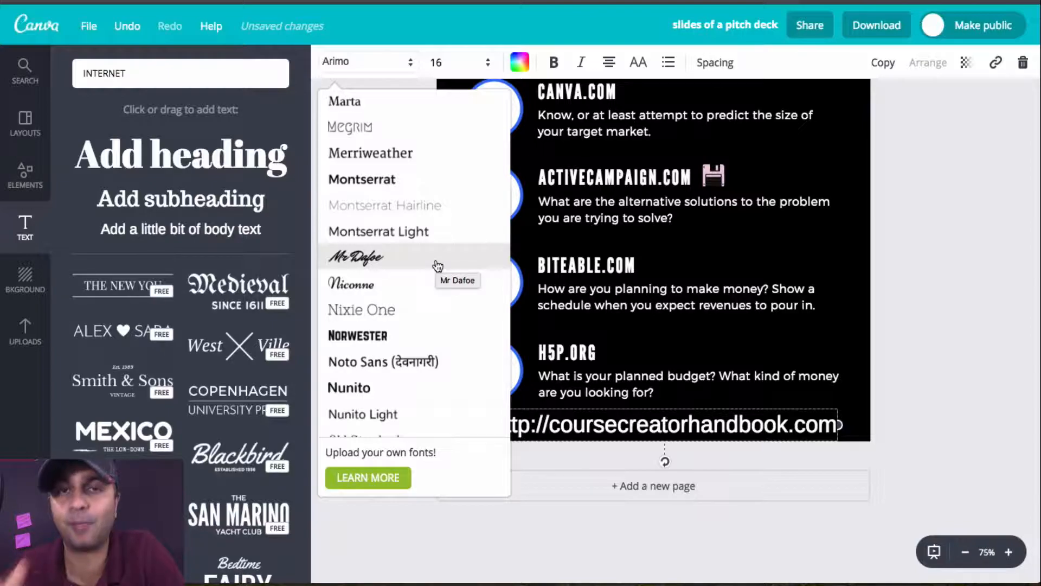
{"action": "scroll", "coordinate": [438, 265], "scroll_direction": "down", "scroll_amount": 4}
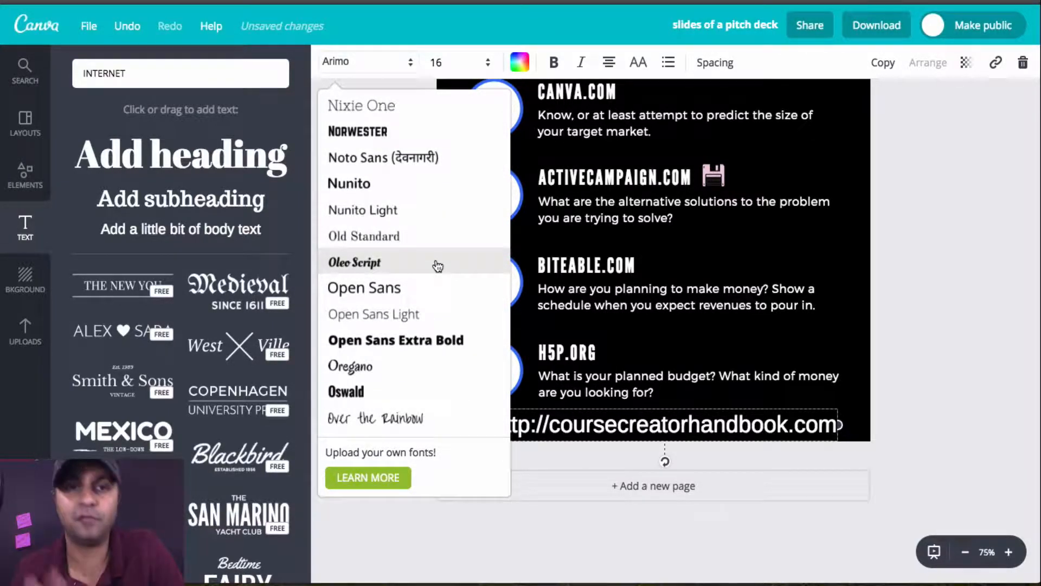
{"action": "scroll", "coordinate": [436, 265], "scroll_direction": "down", "scroll_amount": 3}
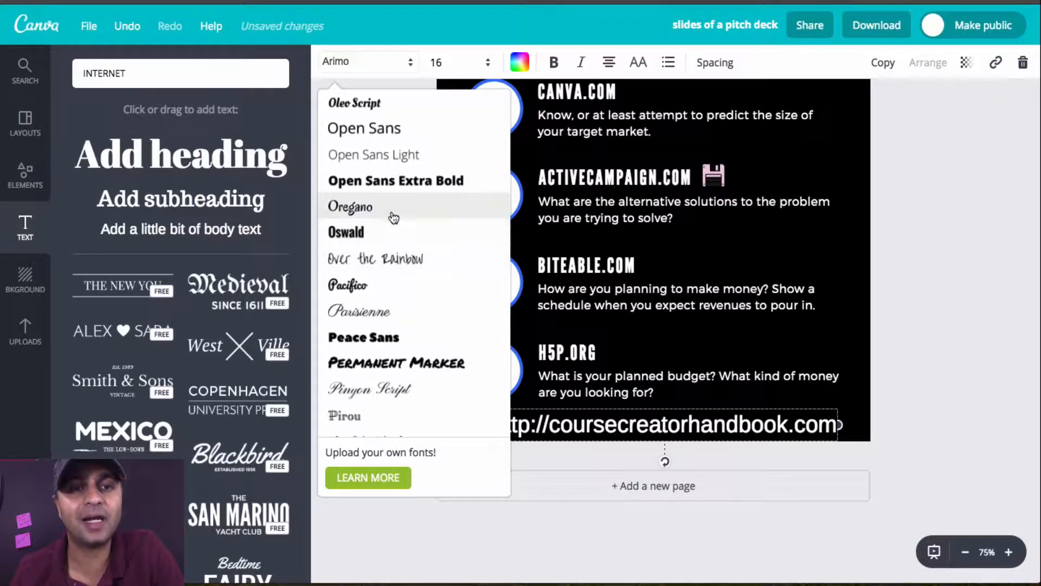
{"action": "left_click", "coordinate": [391, 213]}
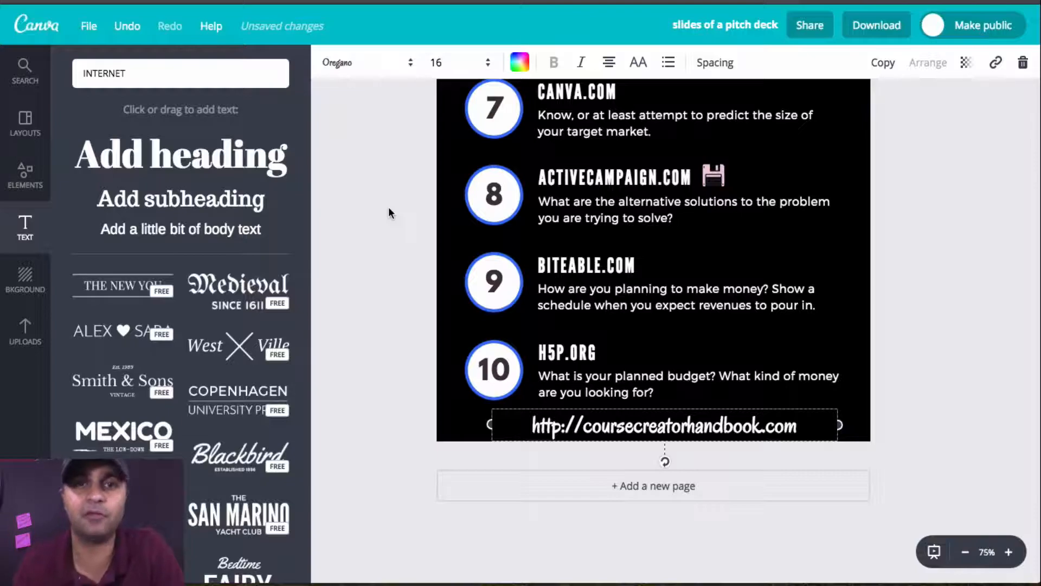
{"action": "left_click", "coordinate": [465, 64]}
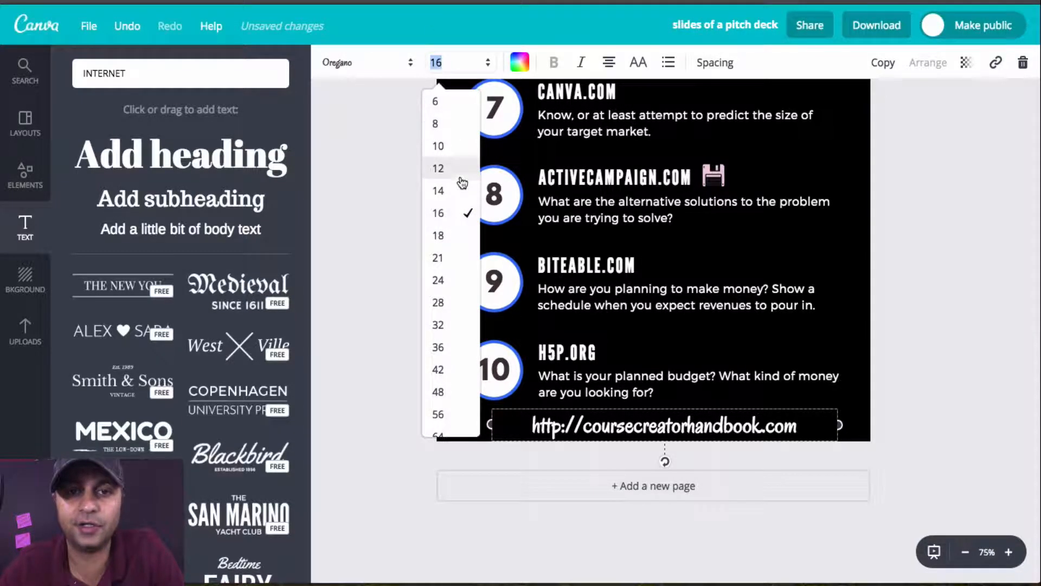
{"action": "left_click", "coordinate": [460, 177]}
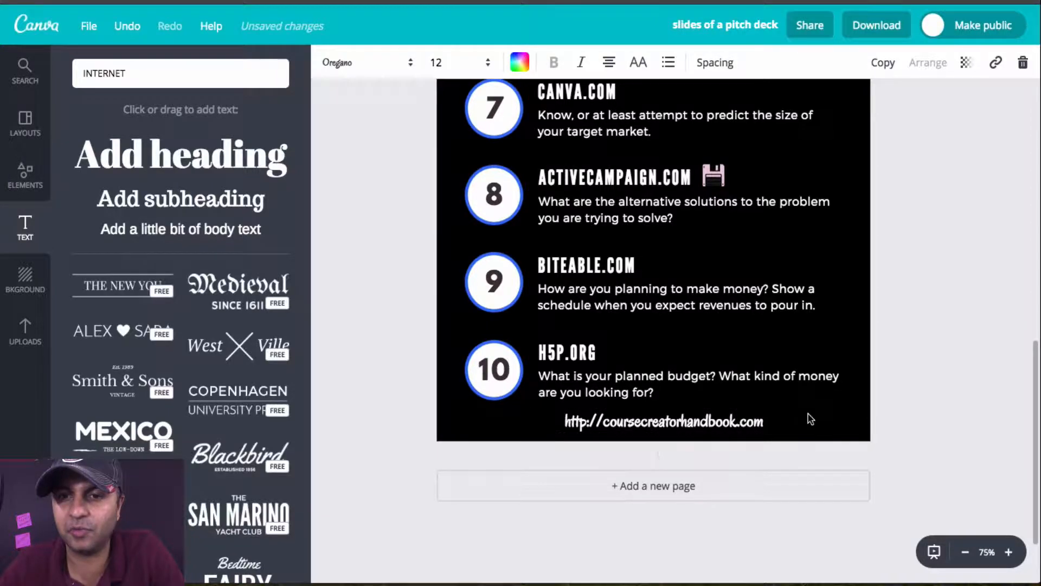
Step: Move the web address line down to the page's bottom edge and color its text the document's blue
{"action": "left_click_drag", "start_coordinate": [742, 424], "coordinate": [741, 437]}
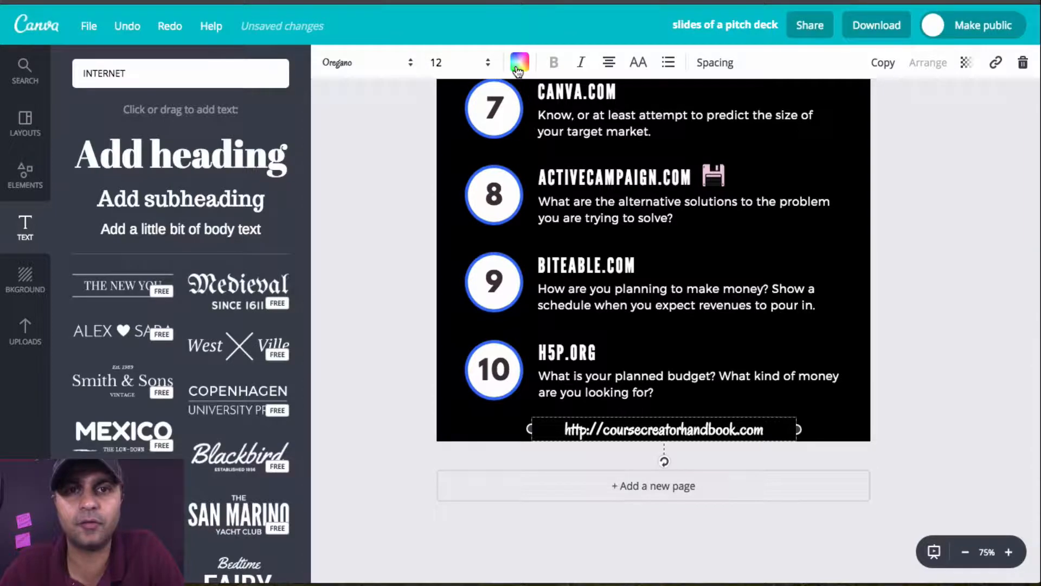
{"action": "left_click", "coordinate": [518, 66]}
{"action": "left_click", "coordinate": [618, 135]}
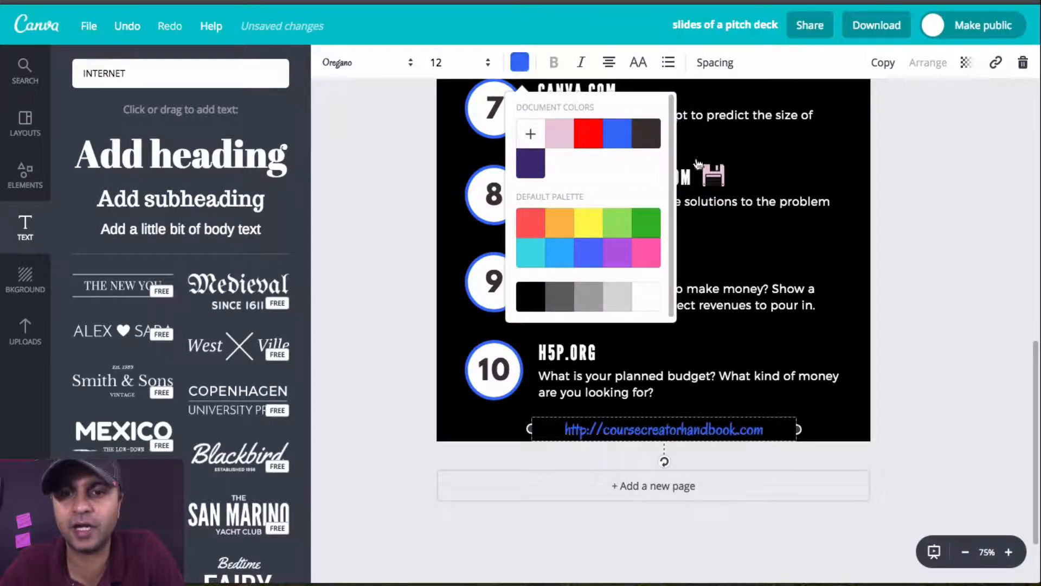
{"action": "left_click", "coordinate": [868, 298]}
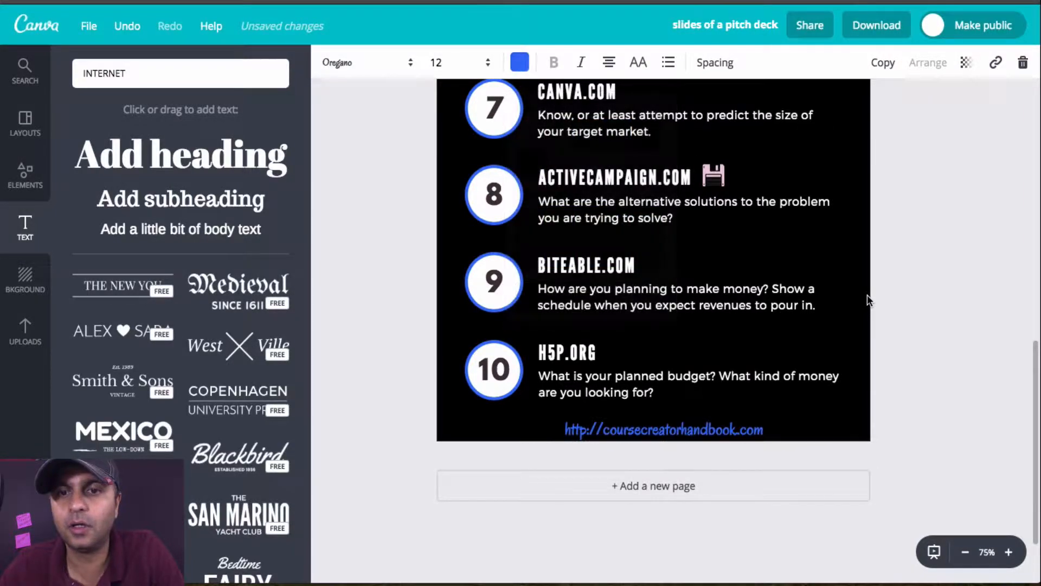
{"action": "left_click", "coordinate": [714, 432]}
{"action": "left_click", "coordinate": [996, 62]}
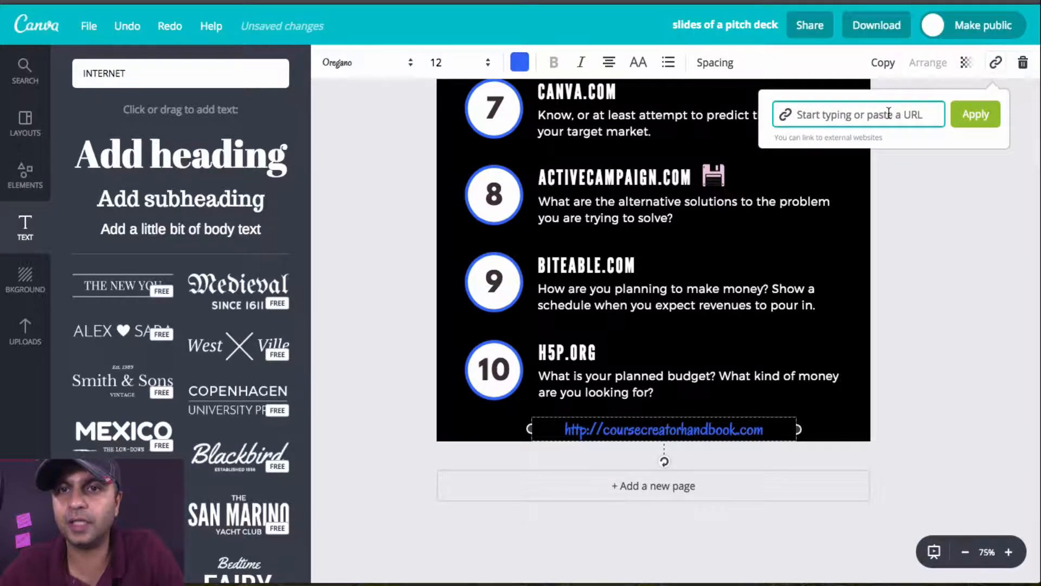
{"action": "type", "text": "http"}
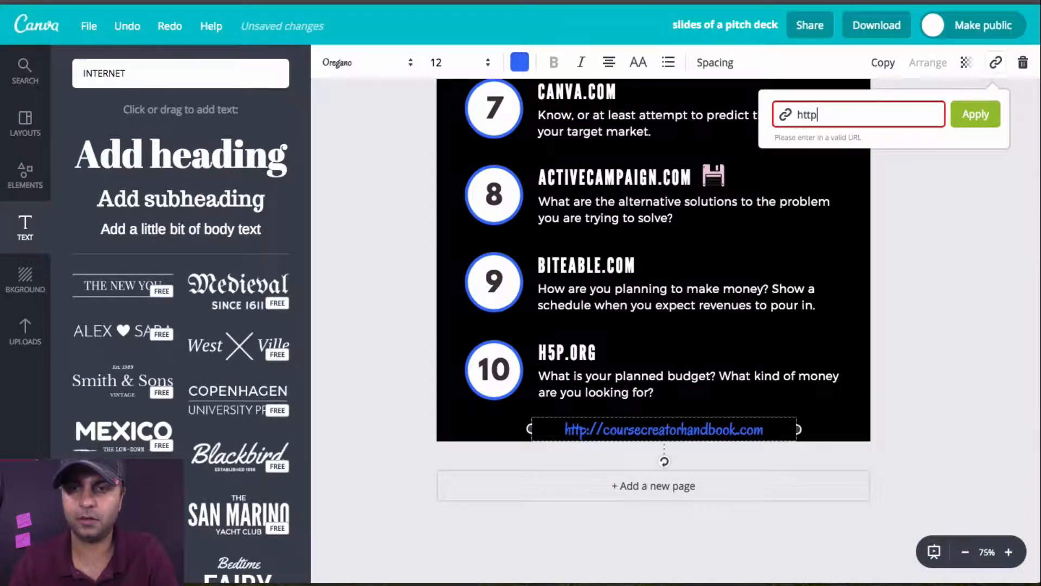
{"action": "type", "text": "://coursecre"}
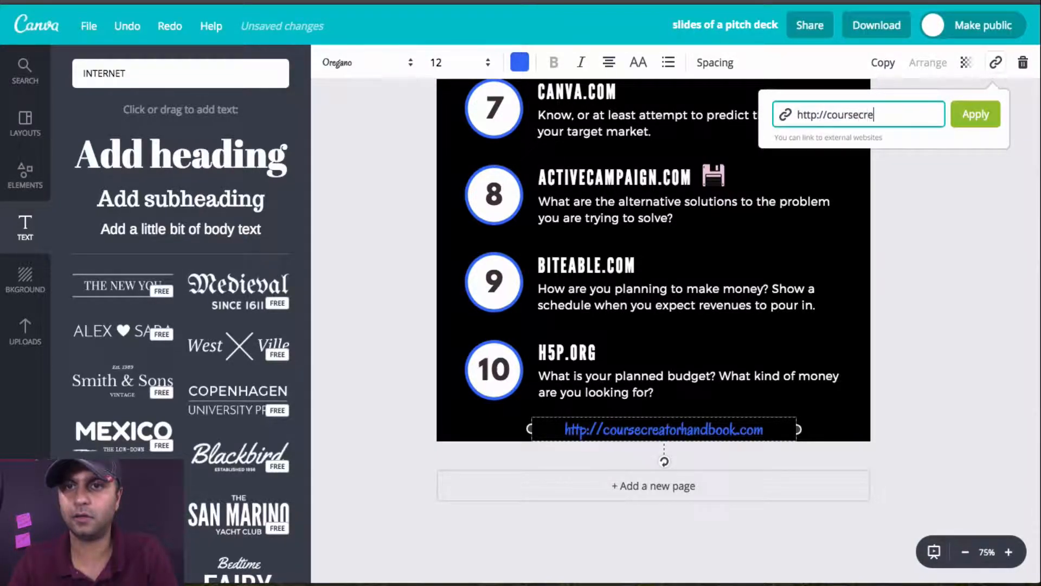
{"action": "type", "text": "ndbook.com"}
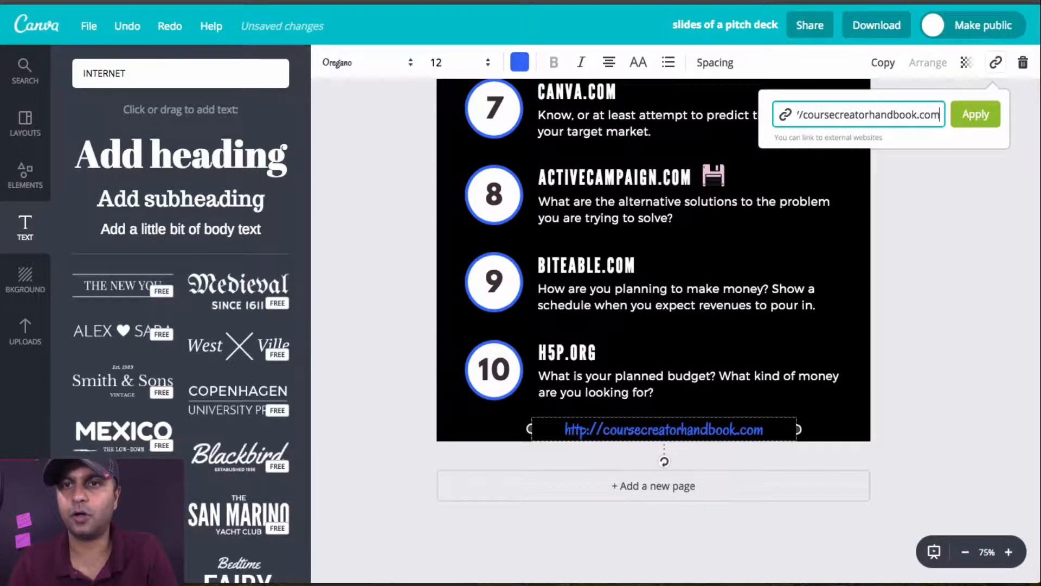
{"action": "key", "text": "Return"}
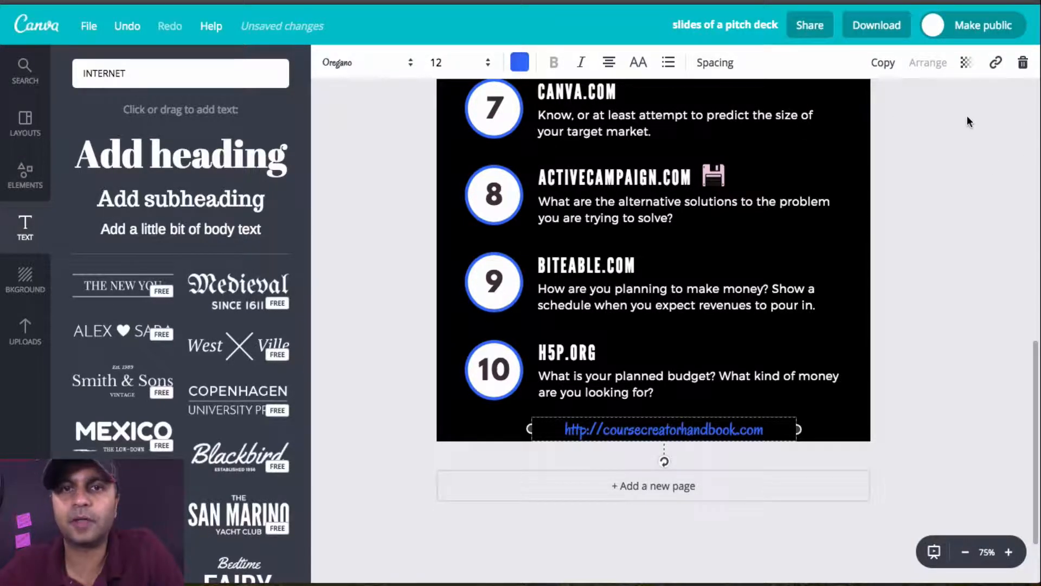
Step: Set the web address line's letter spacing to 240
{"action": "left_click", "coordinate": [723, 65]}
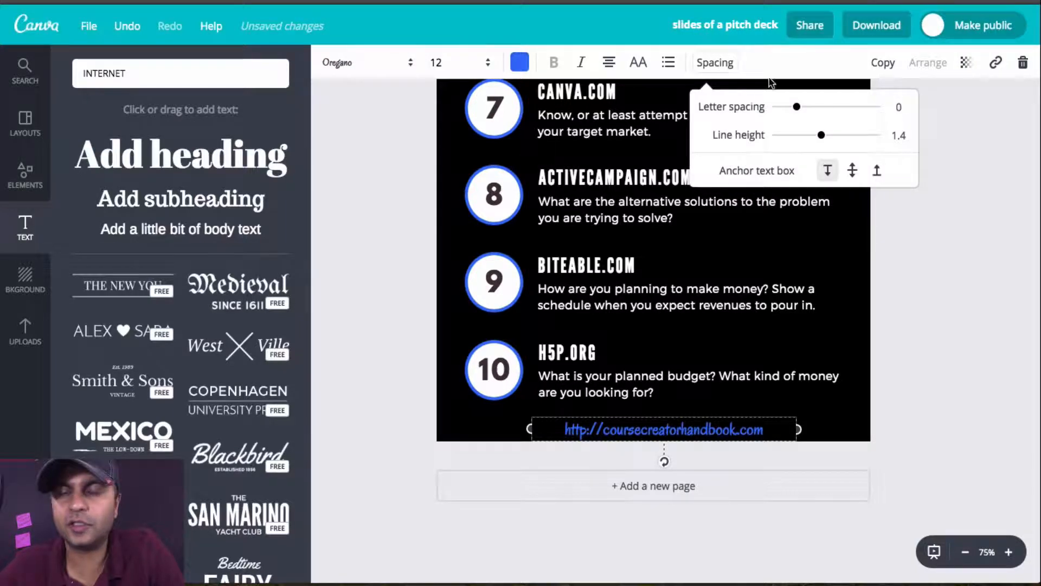
{"action": "left_click_drag", "start_coordinate": [805, 113], "coordinate": [820, 115]}
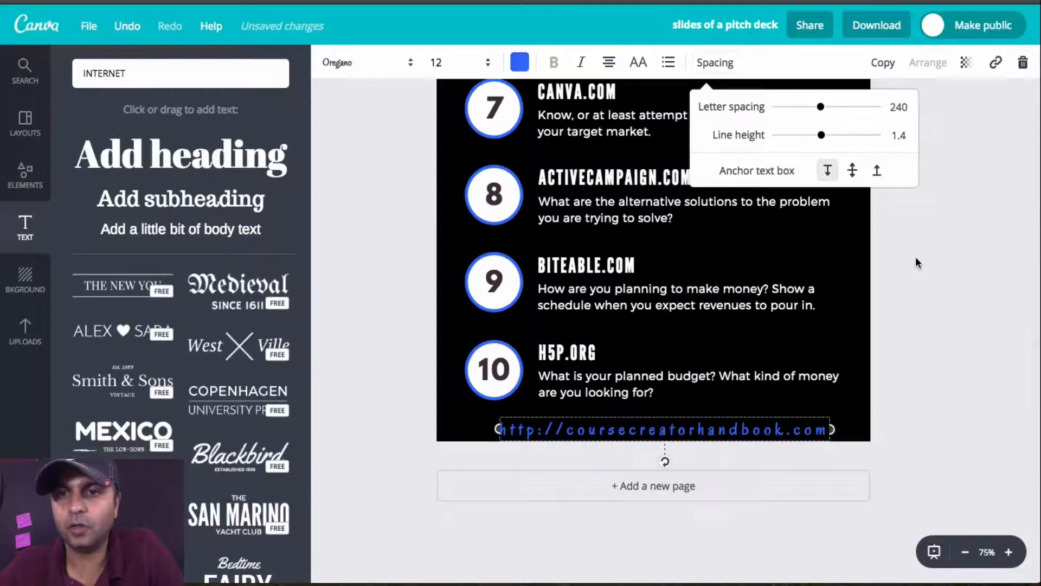
{"action": "left_click", "coordinate": [917, 262]}
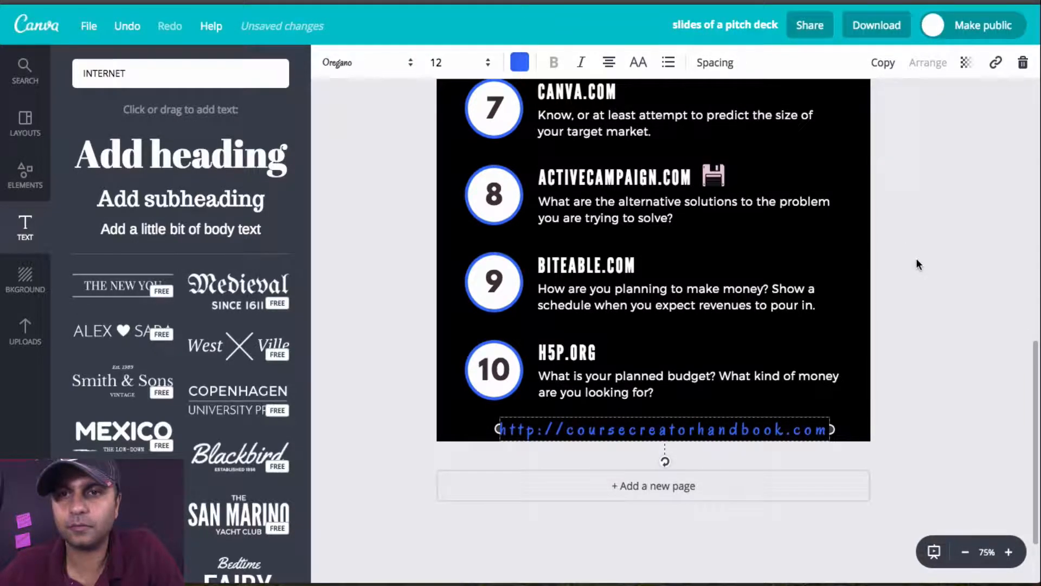
Step: Try the middle and bottom text box anchors on the web address line, and return it to the top anchor
{"action": "left_click", "coordinate": [715, 63]}
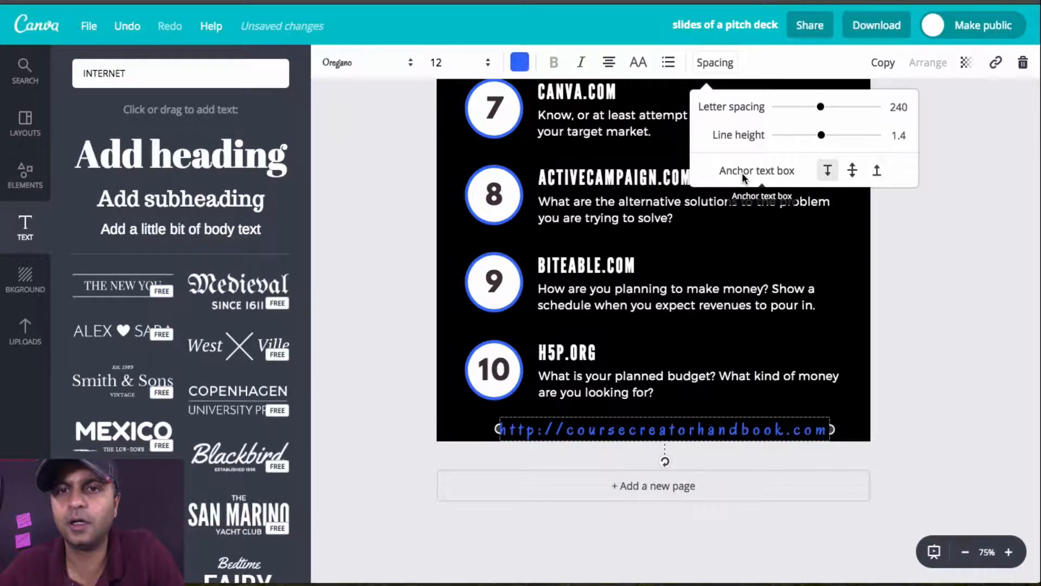
{"action": "left_click", "coordinate": [851, 171]}
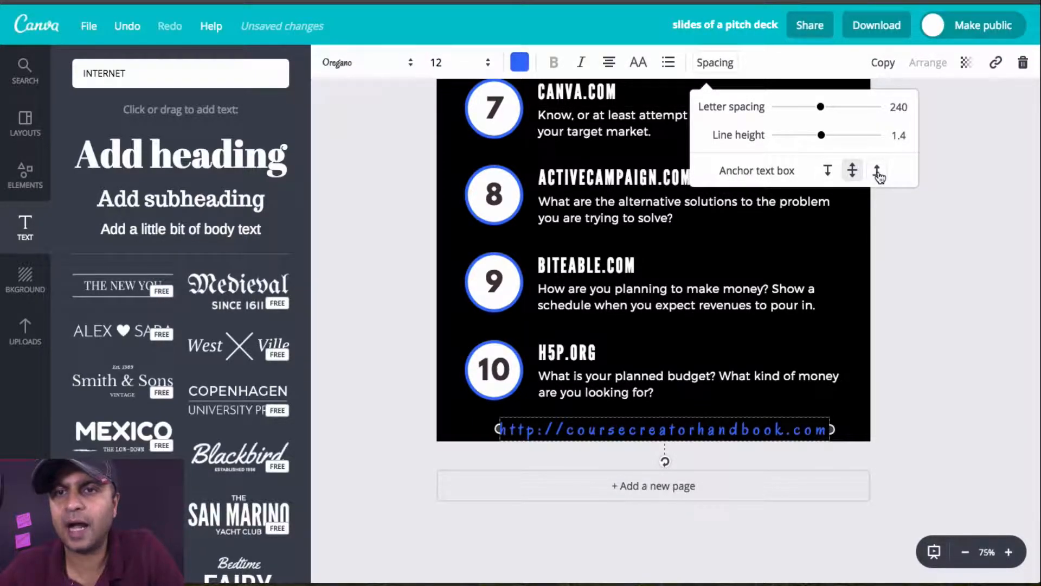
{"action": "left_click", "coordinate": [877, 172]}
{"action": "left_click", "coordinate": [826, 171]}
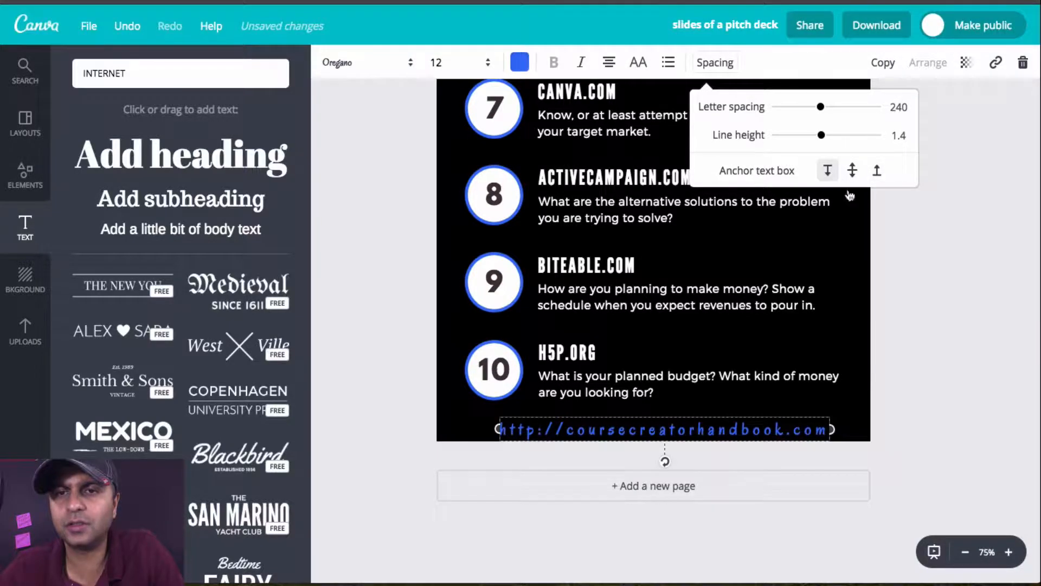
{"action": "left_click", "coordinate": [939, 293]}
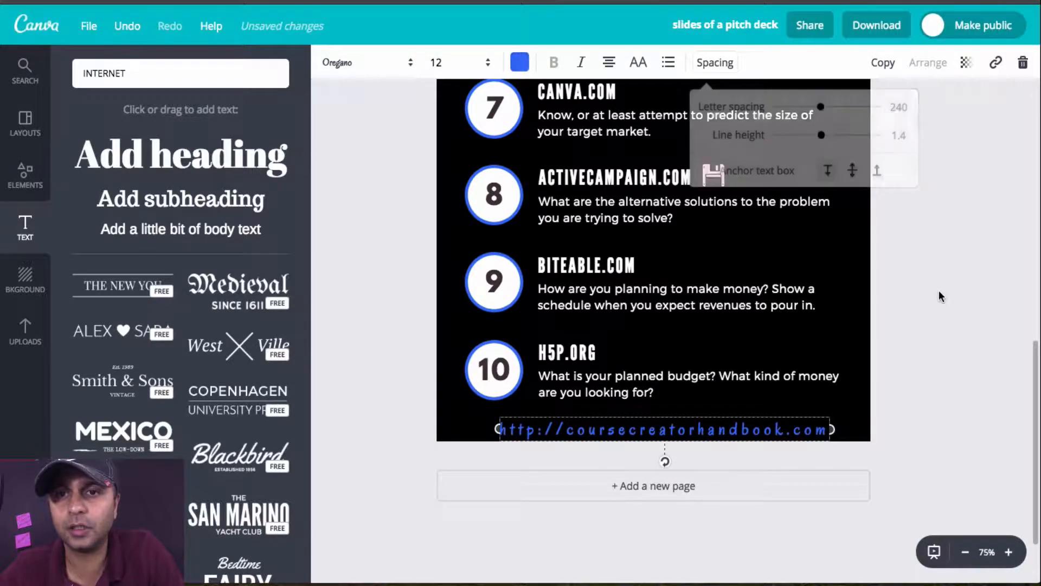
Step: Try bulleted list and uppercase formatting on the web address line, turning each off again
{"action": "left_click", "coordinate": [668, 63]}
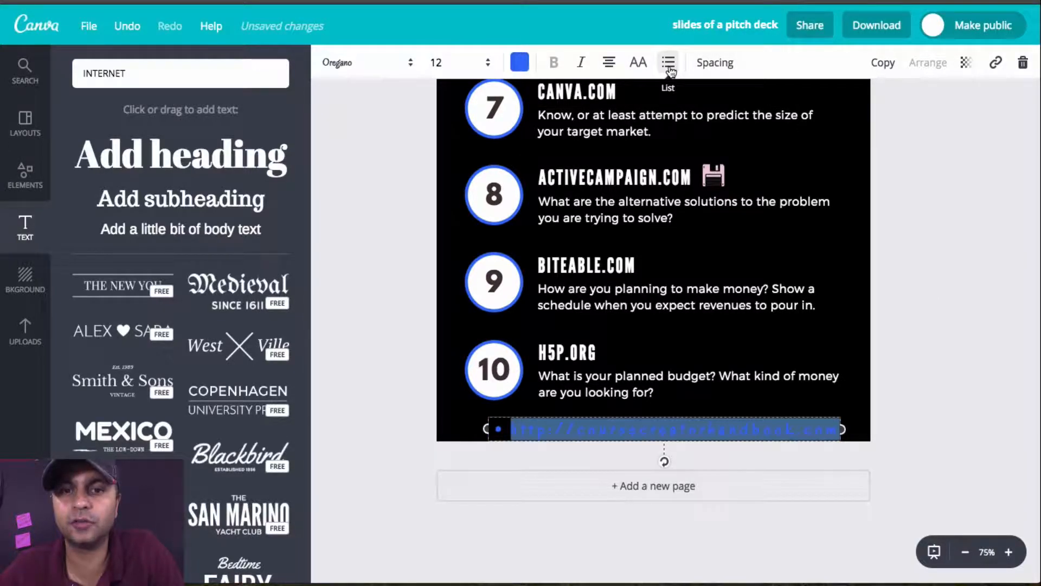
{"action": "left_click", "coordinate": [669, 62]}
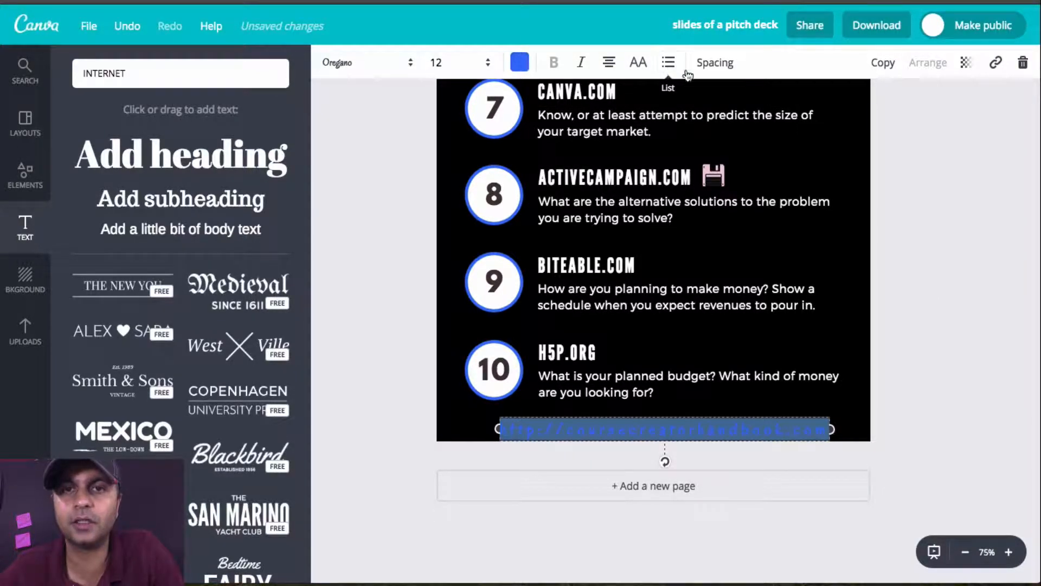
{"action": "left_click", "coordinate": [639, 63]}
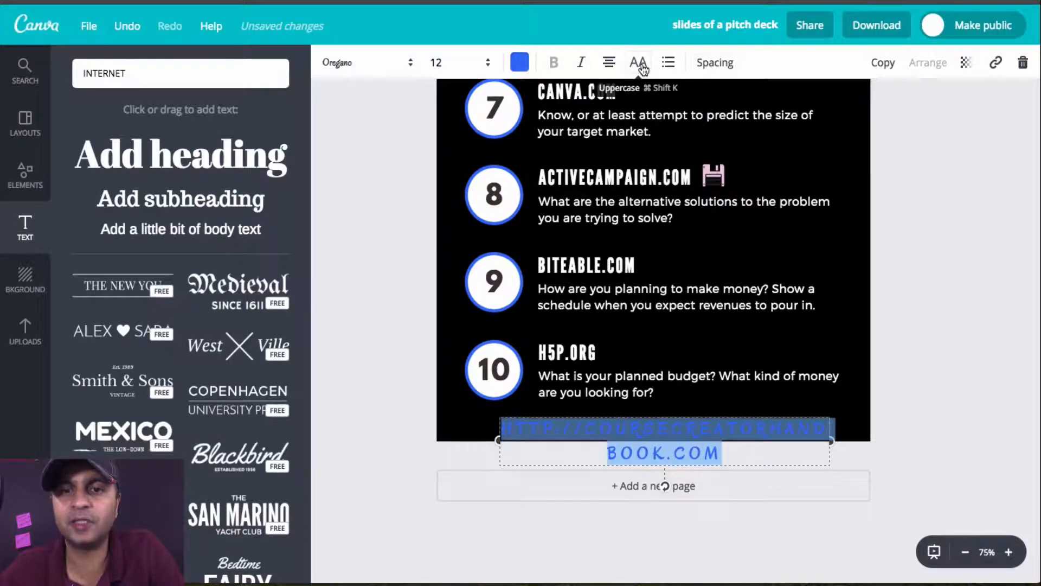
{"action": "left_click", "coordinate": [640, 64]}
{"action": "left_click", "coordinate": [910, 296]}
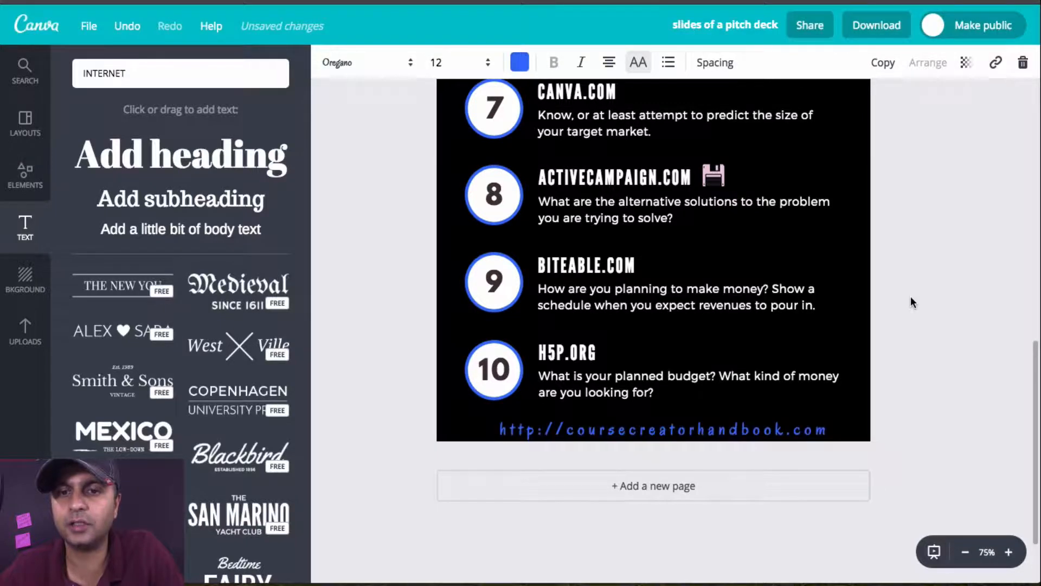
Step: Try toggling the uppercase format on item 10's H5P.ORG heading
{"action": "left_click", "coordinate": [687, 424]}
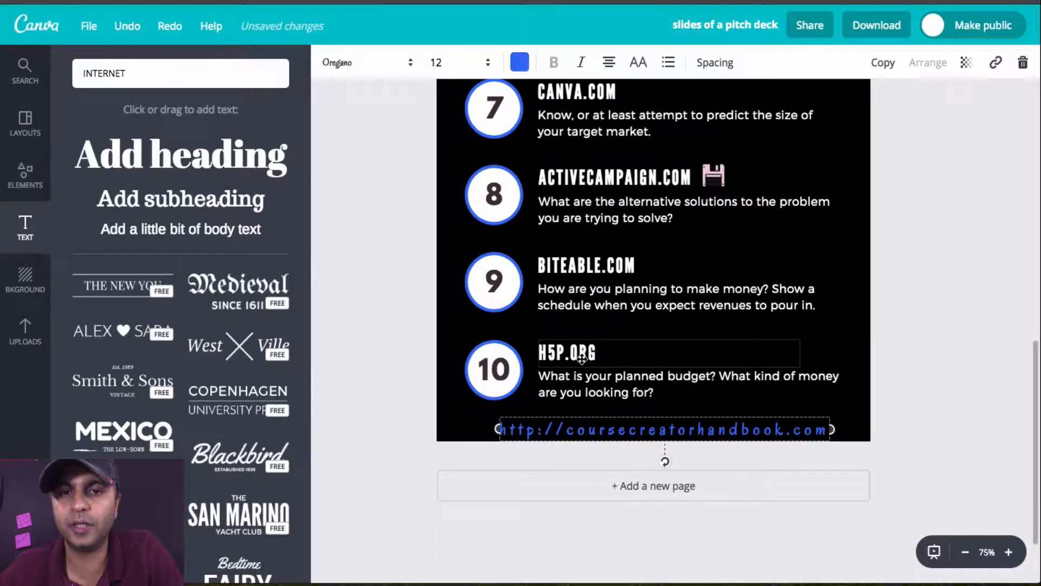
{"action": "left_click", "coordinate": [541, 353]}
{"action": "left_click", "coordinate": [640, 73]}
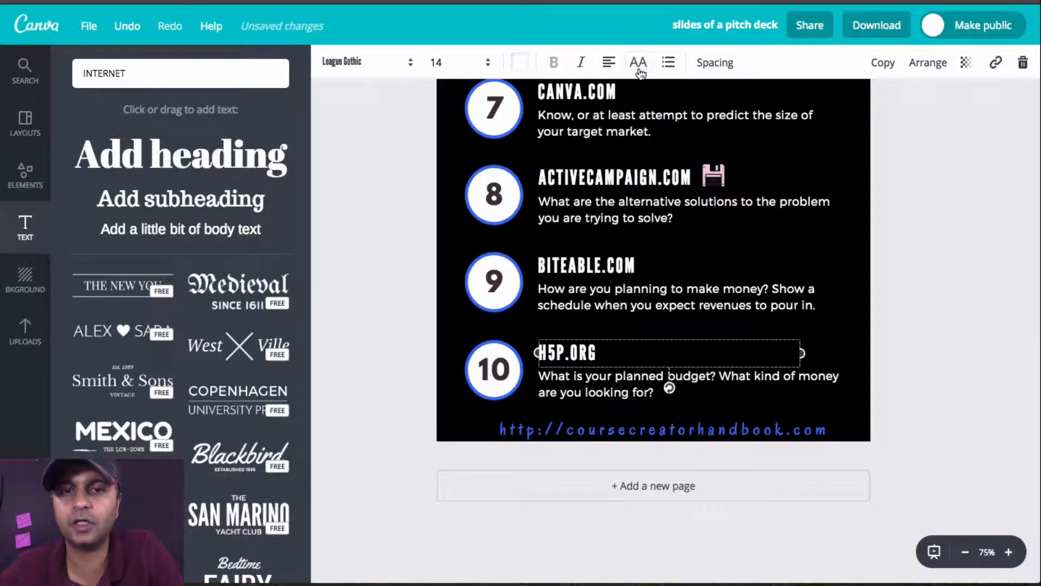
{"action": "left_click", "coordinate": [640, 72]}
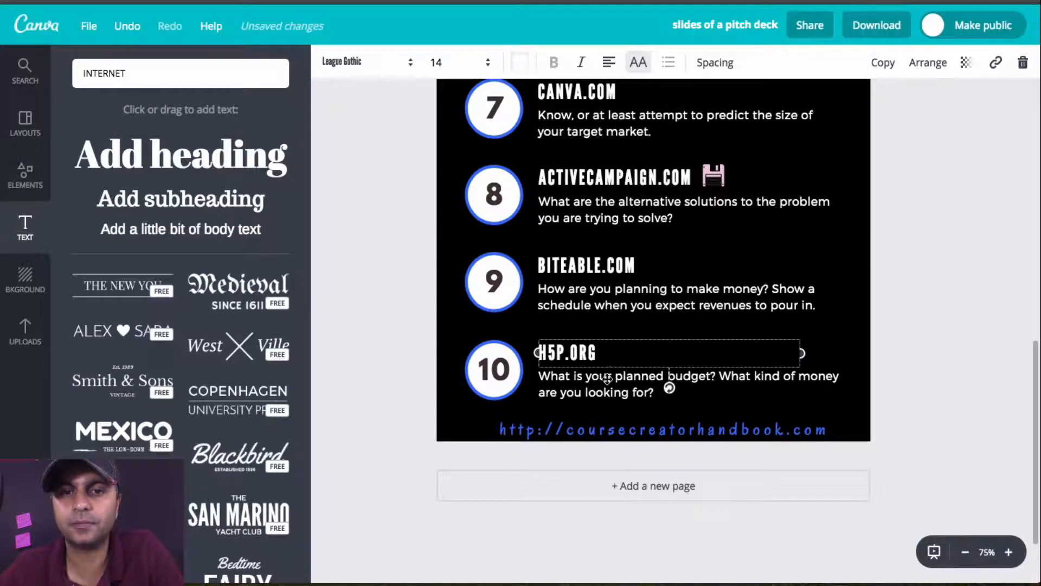
Step: Try uppercase on item 10's description, turn it off again, and check the description's alignment options without changing them
{"action": "left_click", "coordinate": [634, 386]}
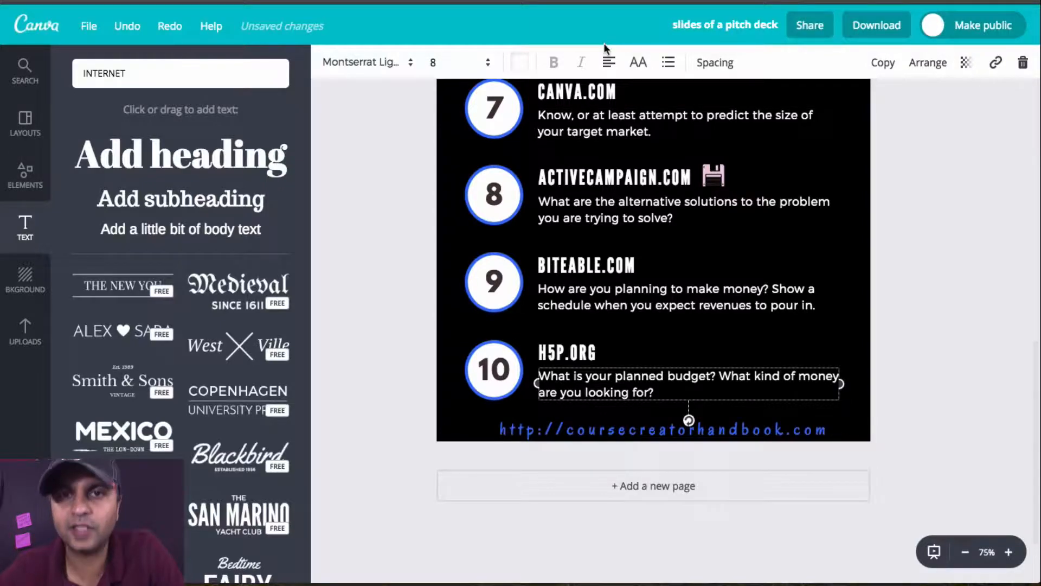
{"action": "left_click", "coordinate": [643, 63]}
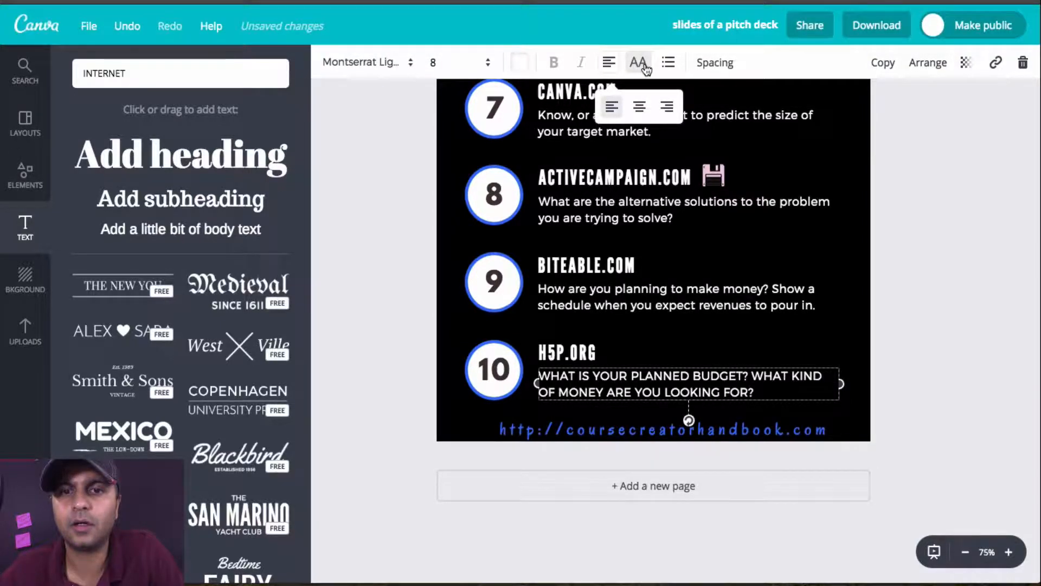
{"action": "left_click", "coordinate": [644, 66]}
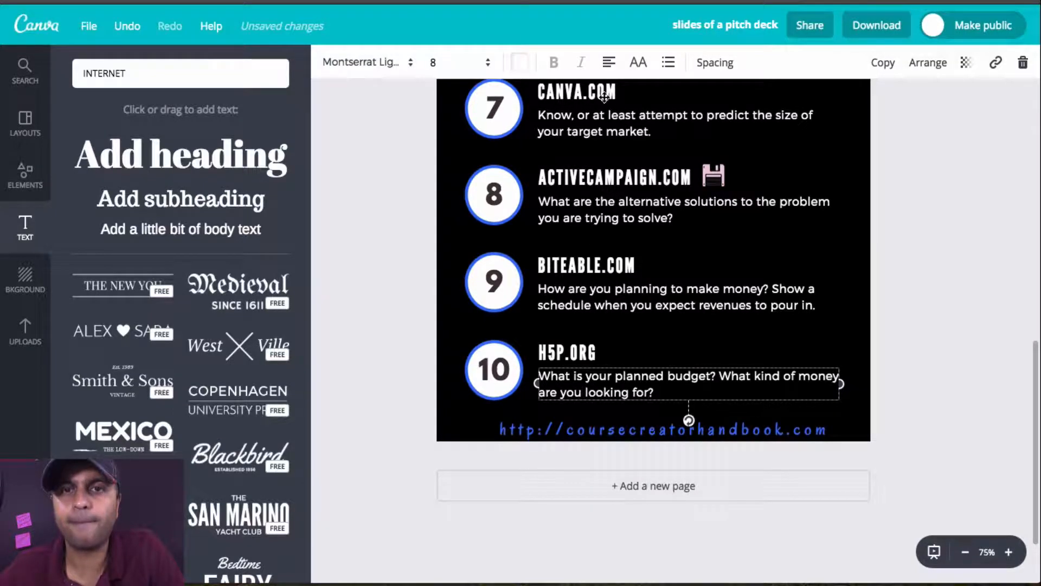
{"action": "mouse_move", "coordinate": [609, 69]}
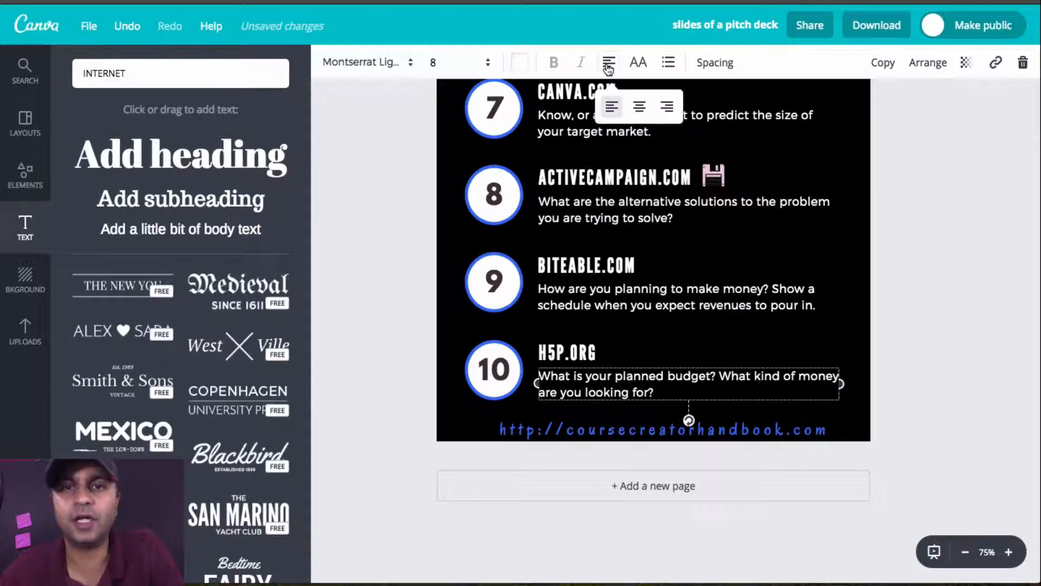
{"action": "left_click", "coordinate": [764, 343]}
{"action": "left_click", "coordinate": [814, 326]}
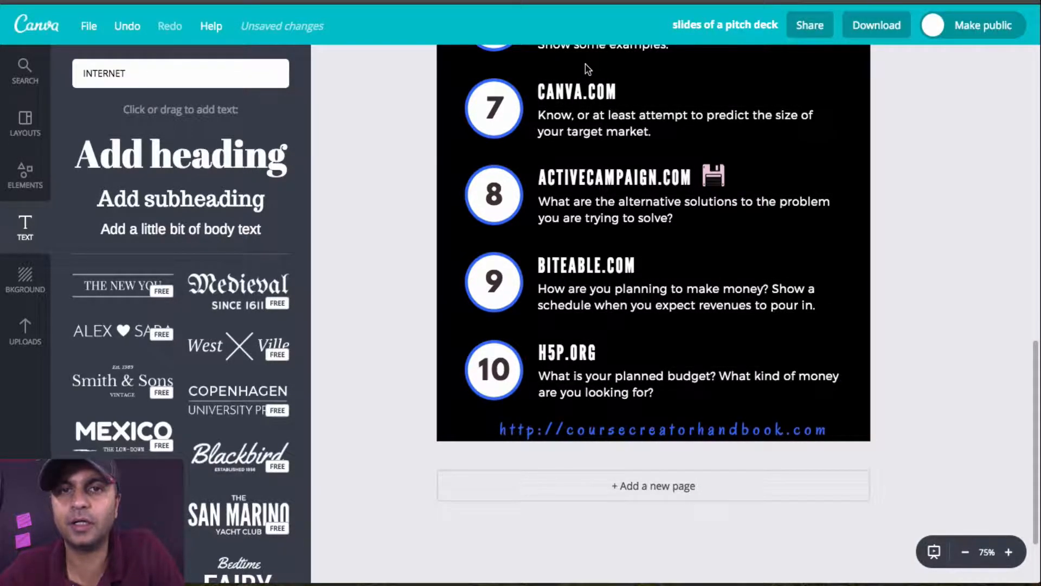
Step: Rename the design as "Lead Magnet - 10 tips for online course creators"
{"action": "left_click", "coordinate": [646, 430]}
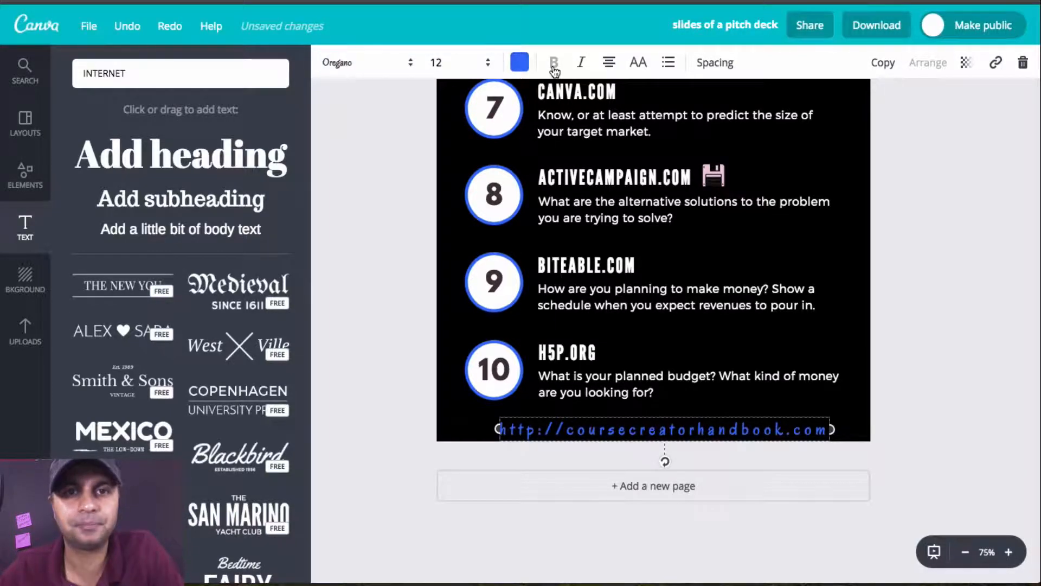
{"action": "scroll", "coordinate": [579, 230], "scroll_direction": "up", "scroll_amount": 2}
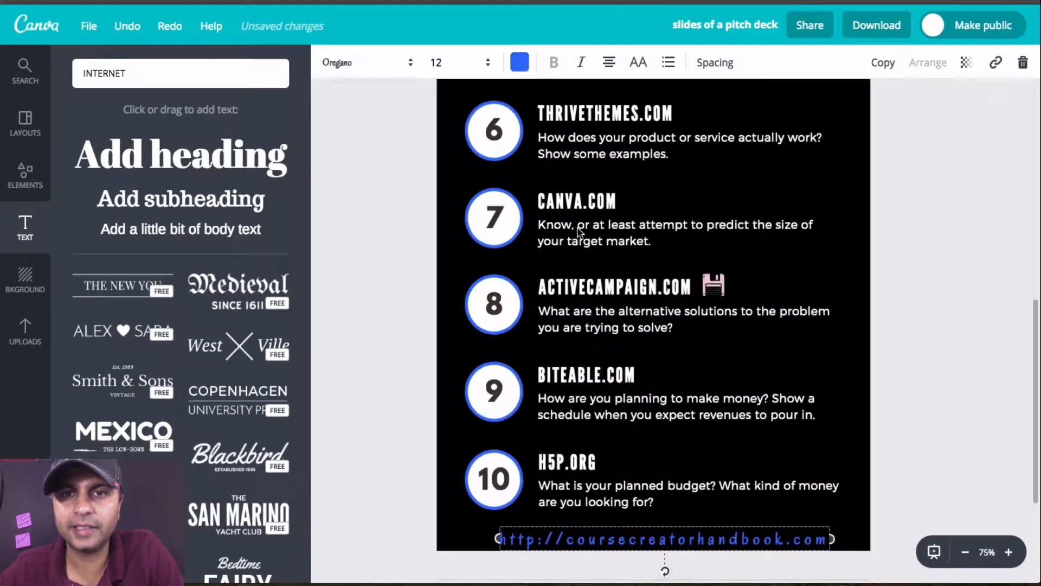
{"action": "scroll", "coordinate": [578, 230], "scroll_direction": "up", "scroll_amount": 12}
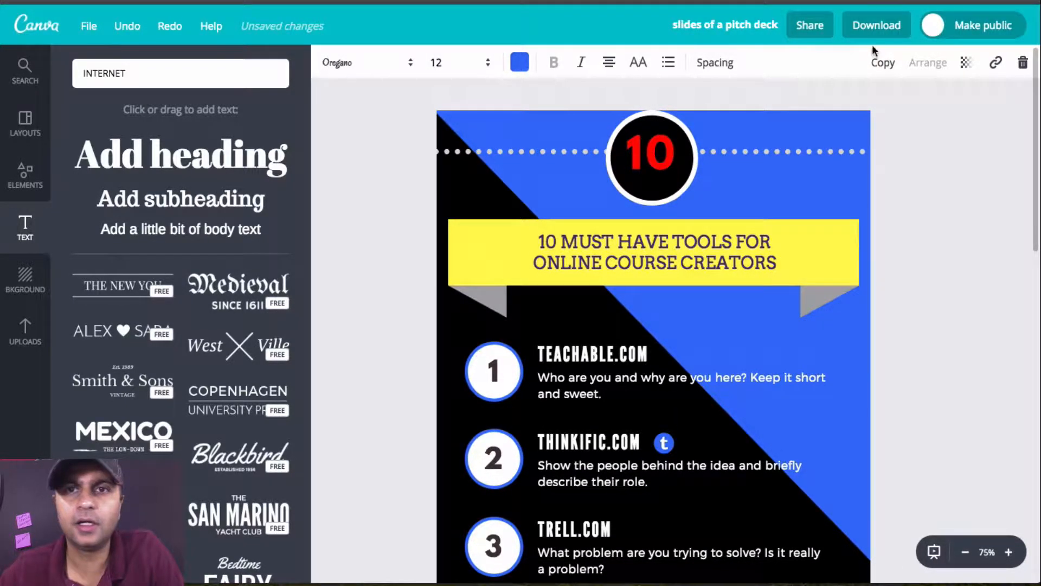
{"action": "left_click", "coordinate": [731, 30]}
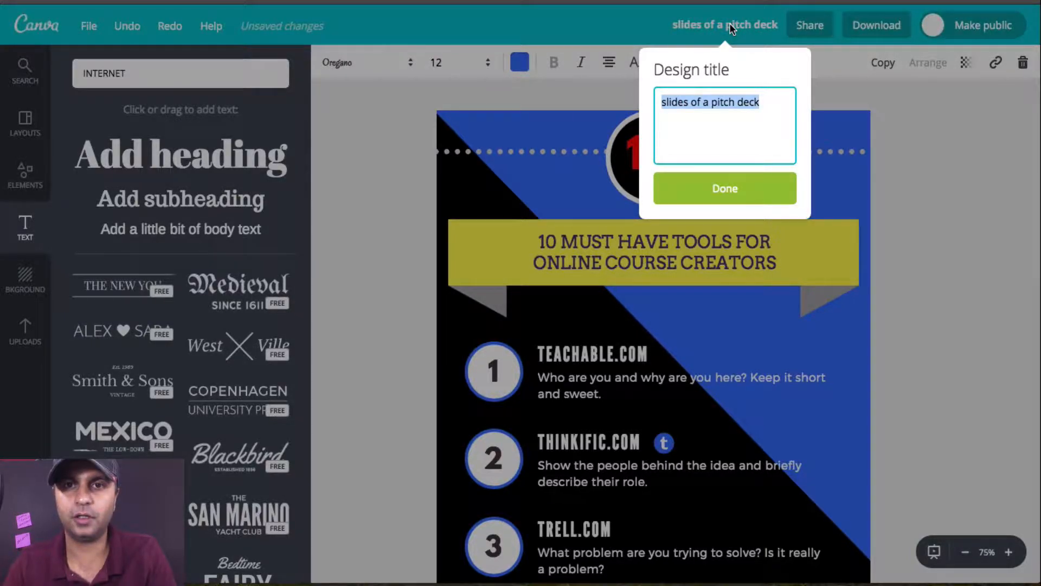
{"action": "type", "text": "Lead Magnet - 10 tips f"}
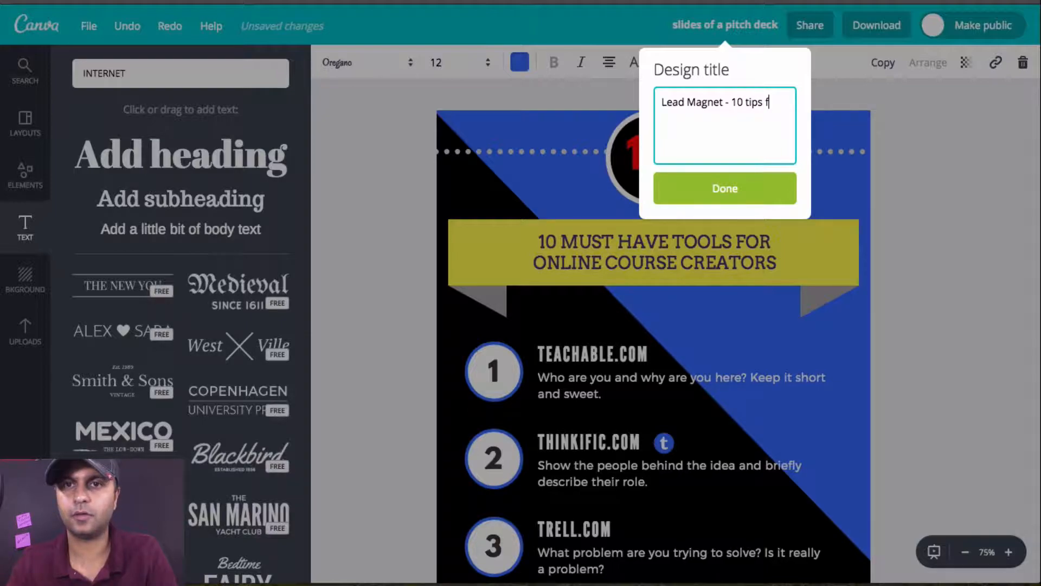
{"action": "type", "text": "or online course c"}
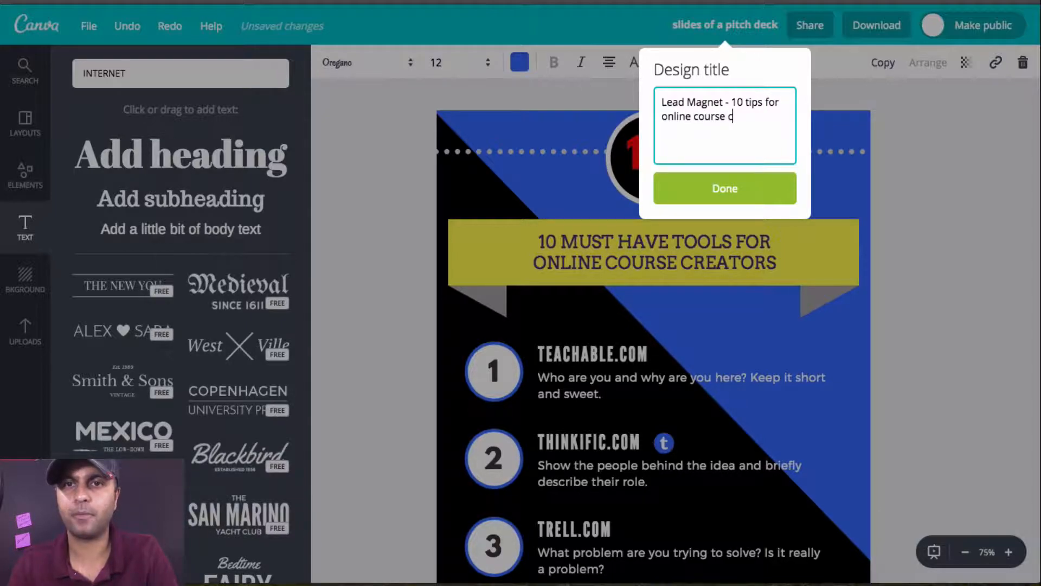
{"action": "type", "text": "reators"}
{"action": "key", "text": "Return"}
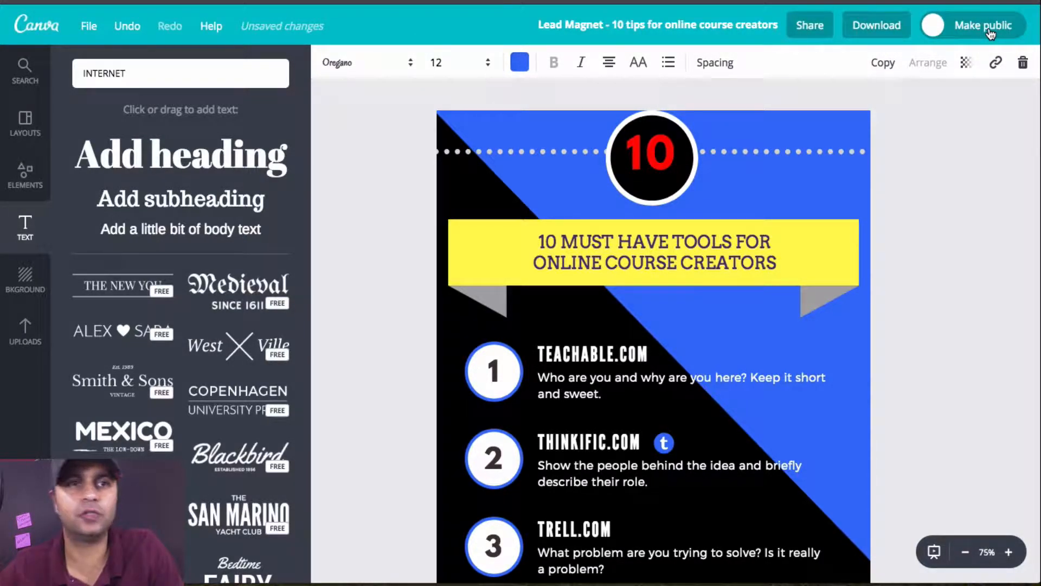
Step: Look through the available layout sources, including team templates and own designs, without switching from Canva layouts
{"action": "left_click", "coordinate": [32, 119]}
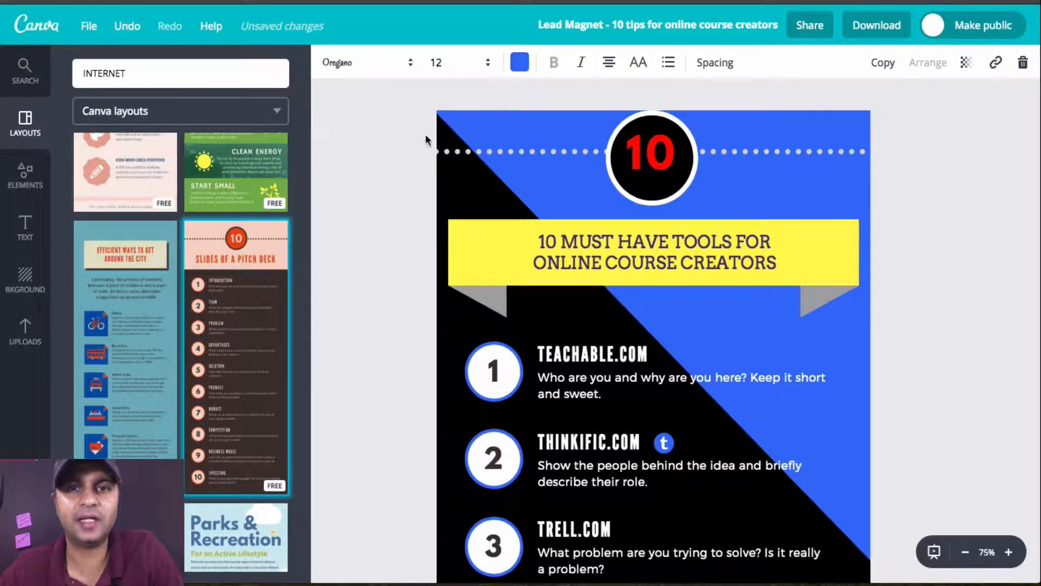
{"action": "left_click", "coordinate": [275, 112]}
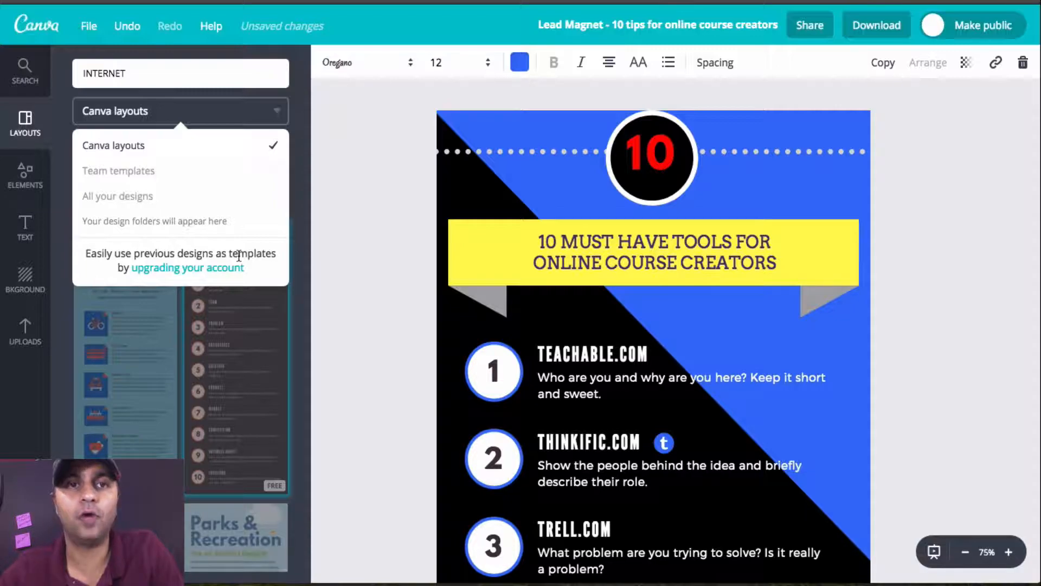
{"action": "left_click", "coordinate": [385, 281]}
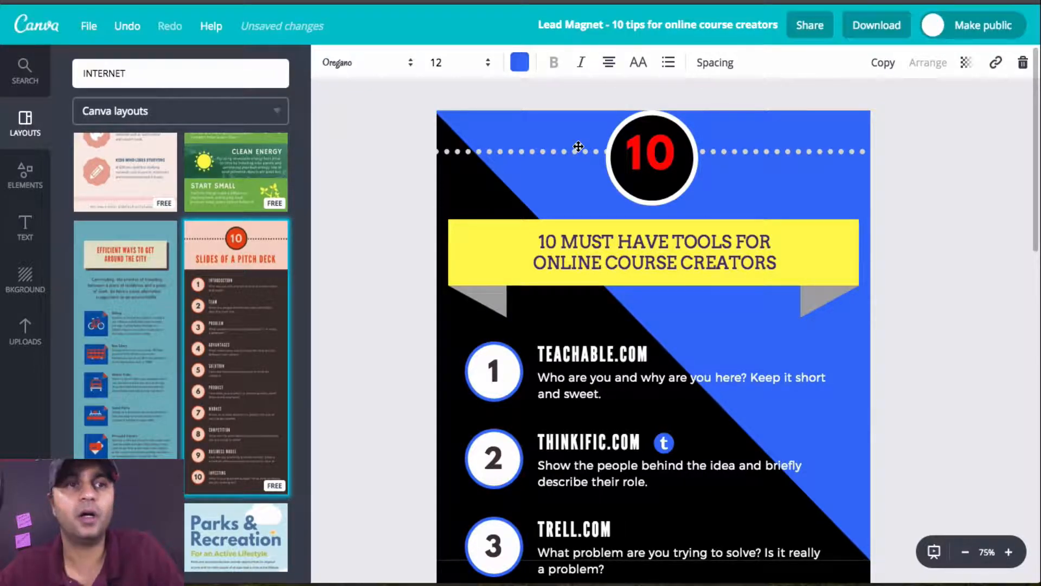
Step: Examine the design's file options for resizing, saving and making a copy
{"action": "left_click", "coordinate": [88, 28]}
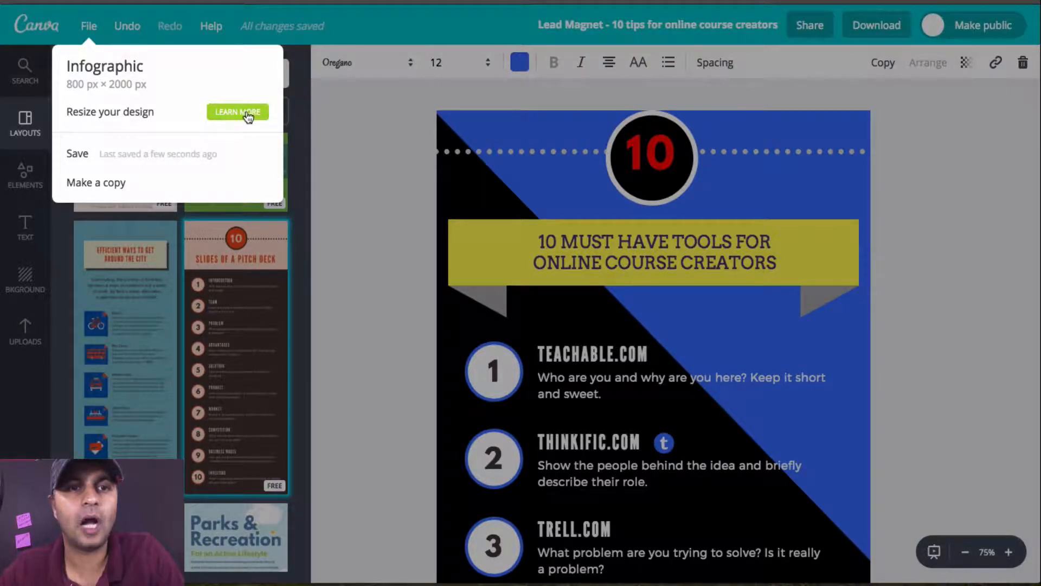
{"action": "left_click", "coordinate": [403, 162]}
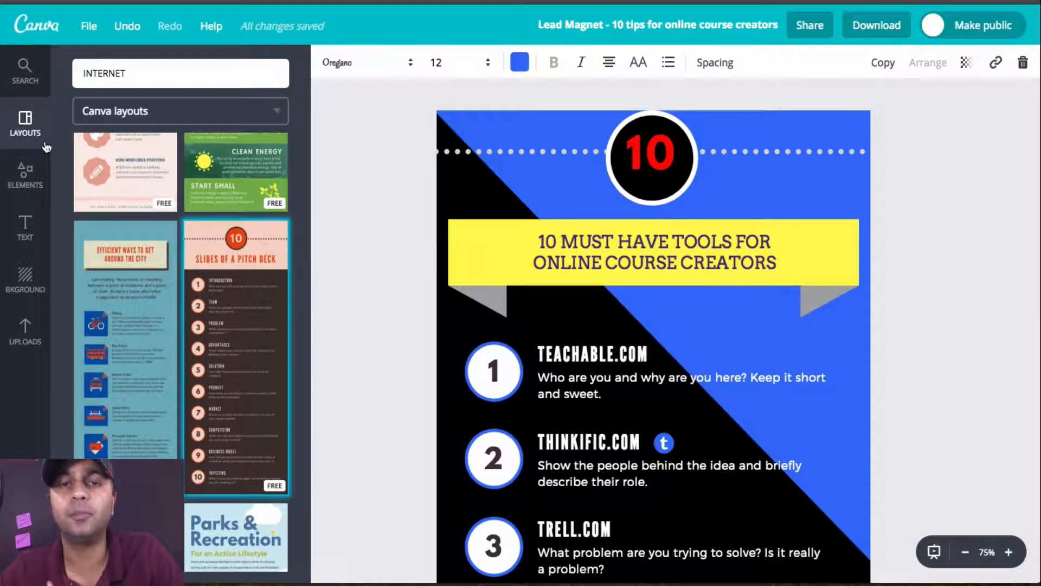
{"action": "left_click", "coordinate": [89, 25]}
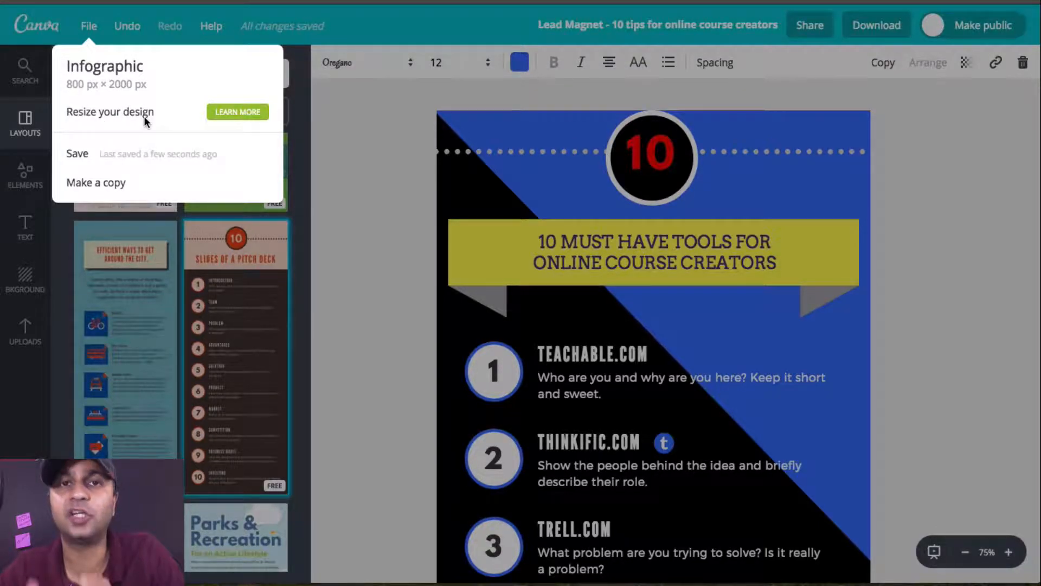
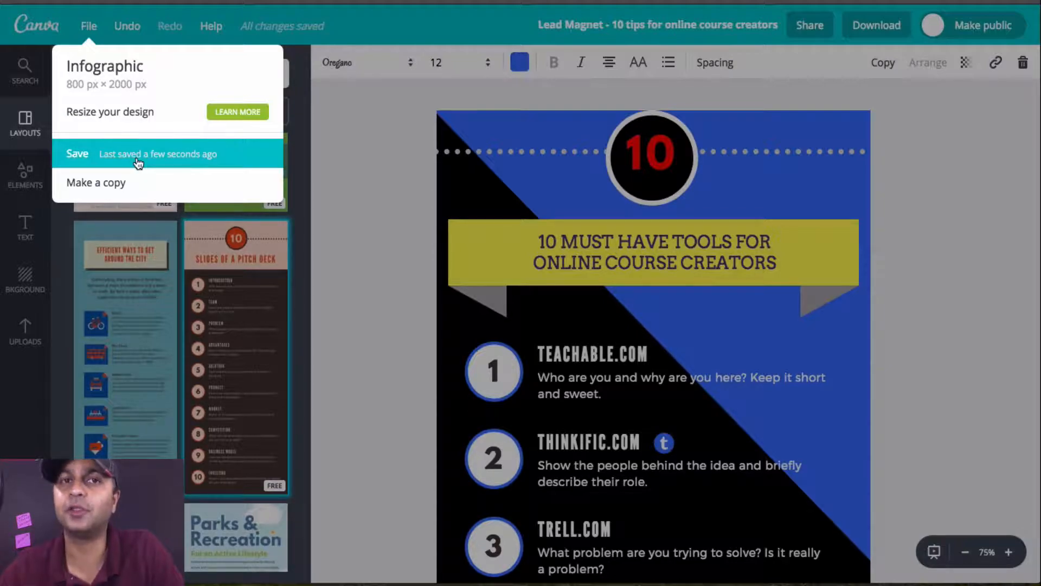
Step: Try the single-image grid on the infographic and delete it again
{"action": "left_click", "coordinate": [364, 168]}
{"action": "left_click", "coordinate": [25, 177]}
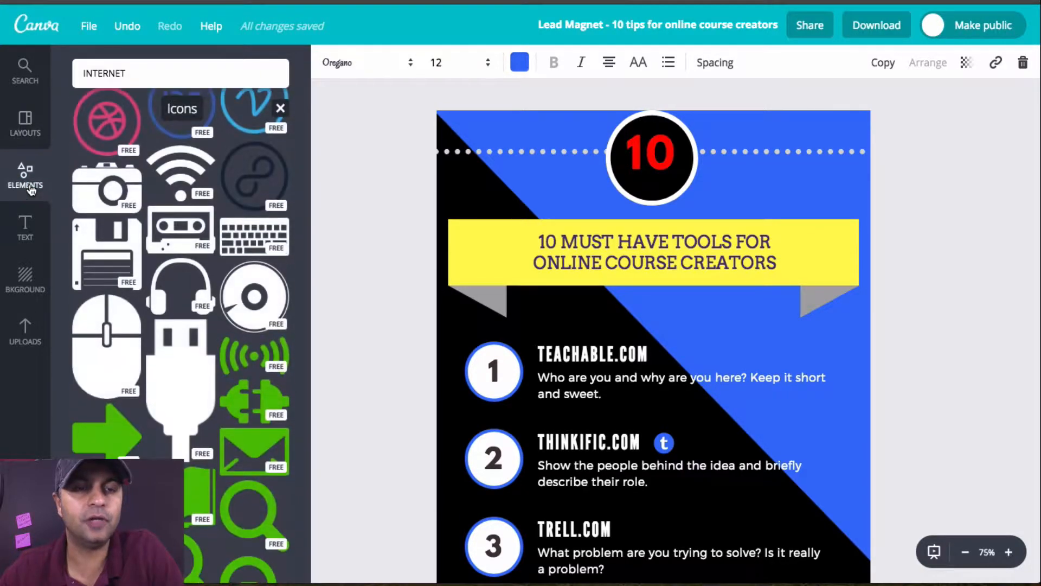
{"action": "scroll", "coordinate": [189, 146], "scroll_direction": "down", "scroll_amount": 20}
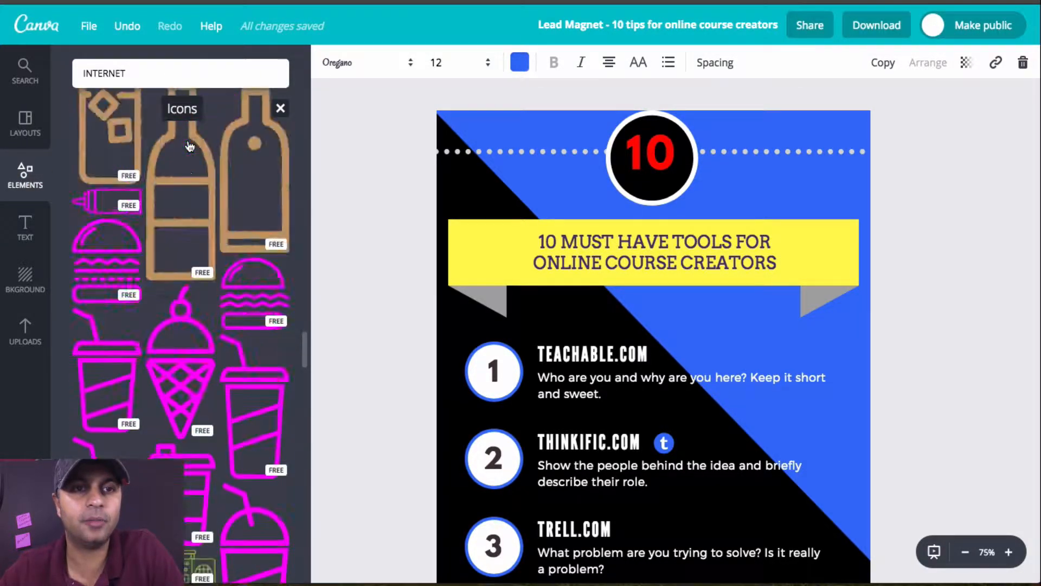
{"action": "left_click", "coordinate": [280, 108]}
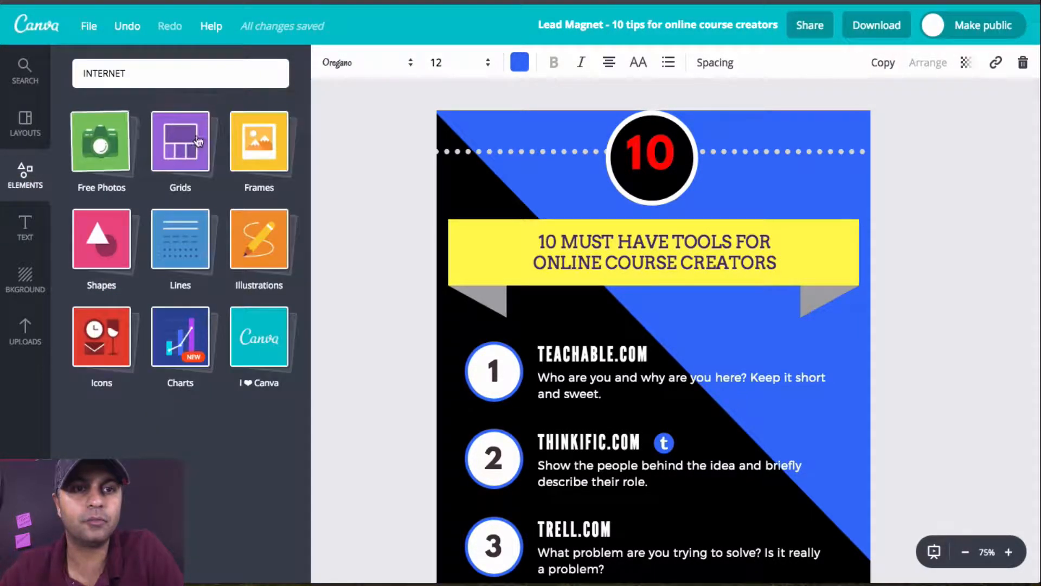
{"action": "left_click", "coordinate": [182, 145]}
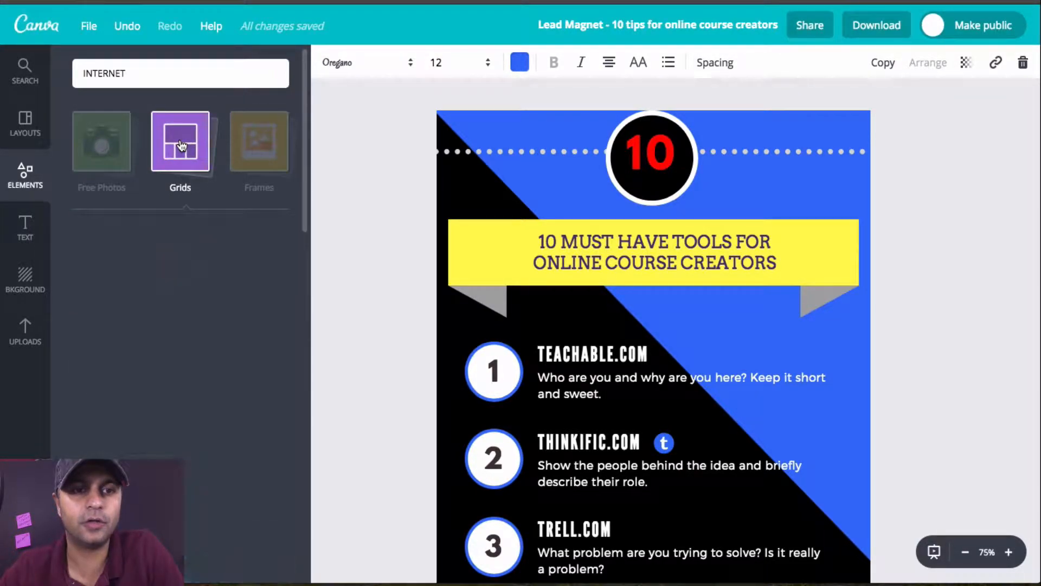
{"action": "left_click", "coordinate": [124, 281]}
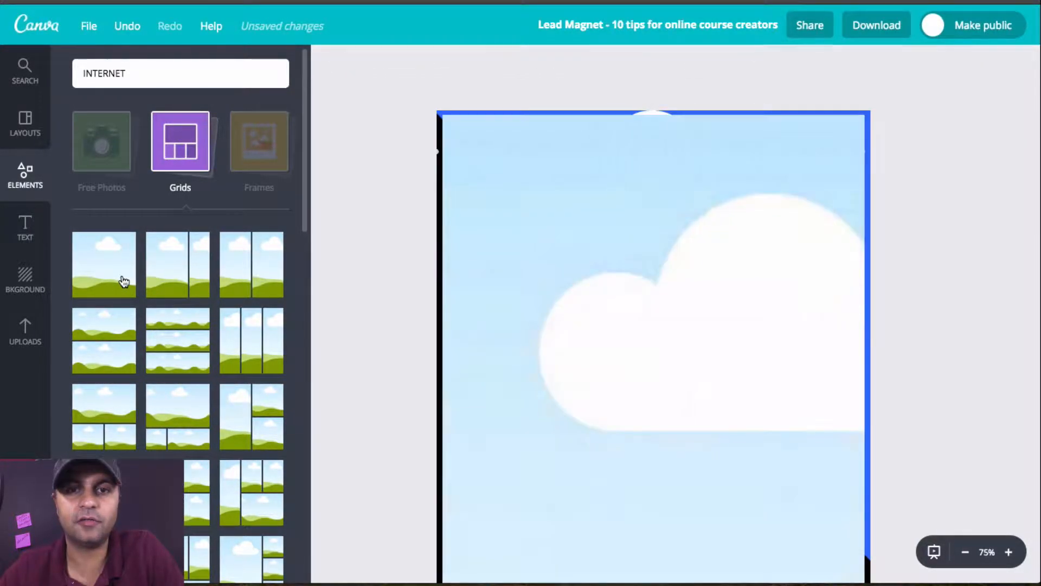
{"action": "key", "text": "Delete"}
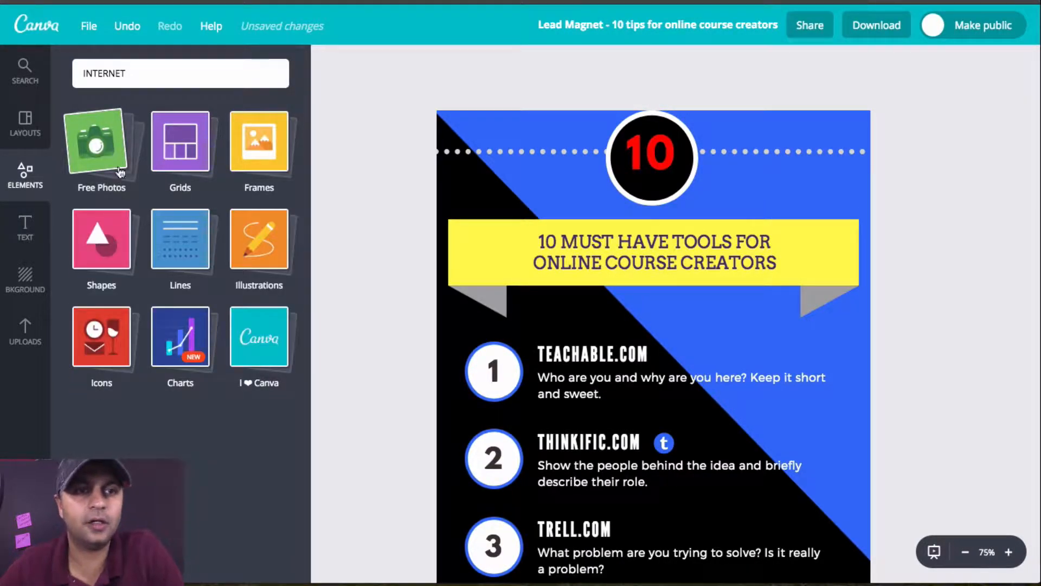
Step: Look through the free photos offered among the design elements
{"action": "left_click", "coordinate": [118, 125]}
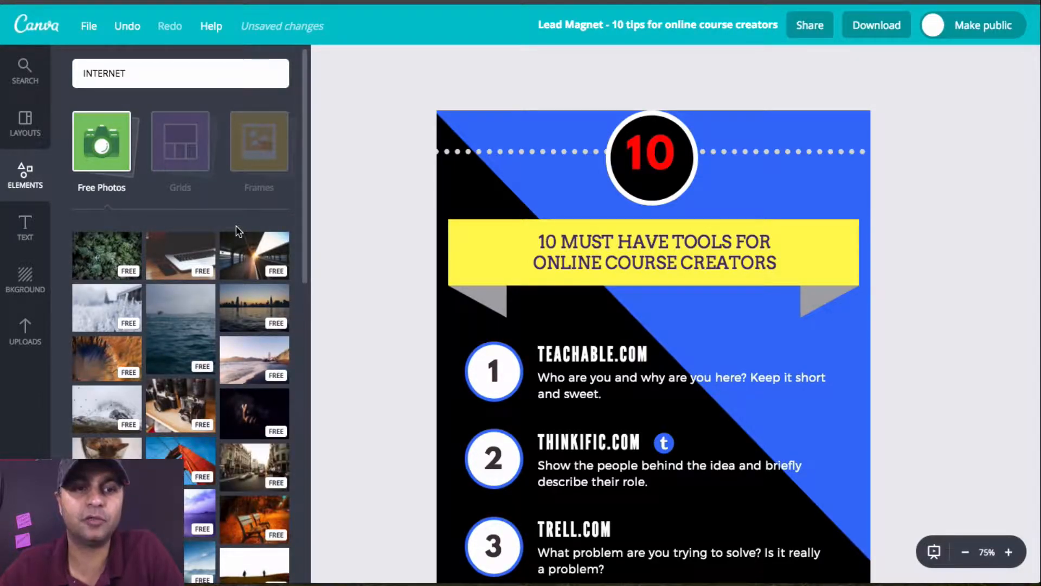
{"action": "scroll", "coordinate": [253, 278], "scroll_direction": "down", "scroll_amount": 3}
{"action": "scroll", "coordinate": [255, 279], "scroll_direction": "down", "scroll_amount": 1}
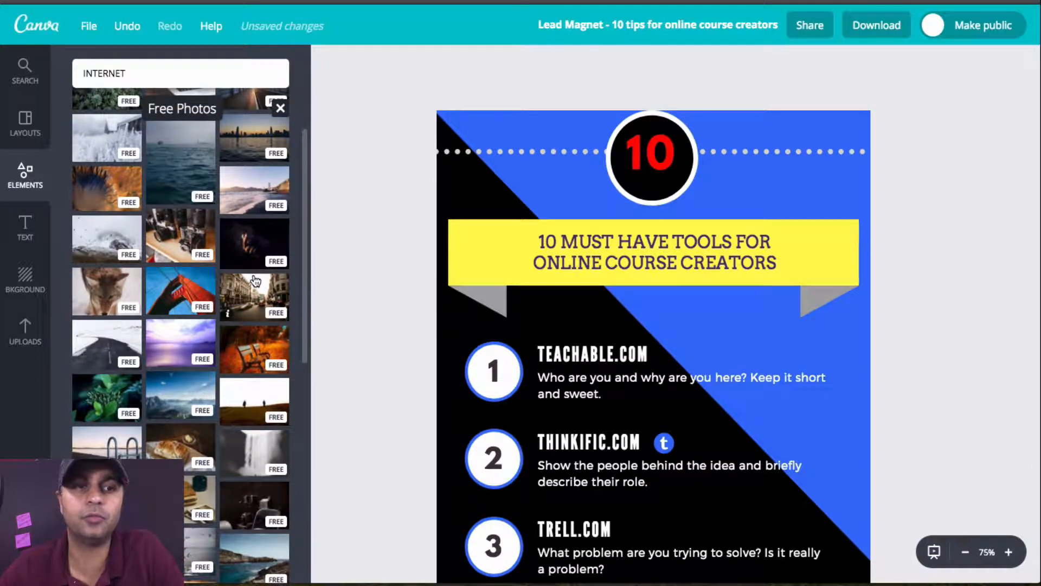
{"action": "scroll", "coordinate": [255, 280], "scroll_direction": "down", "scroll_amount": 2}
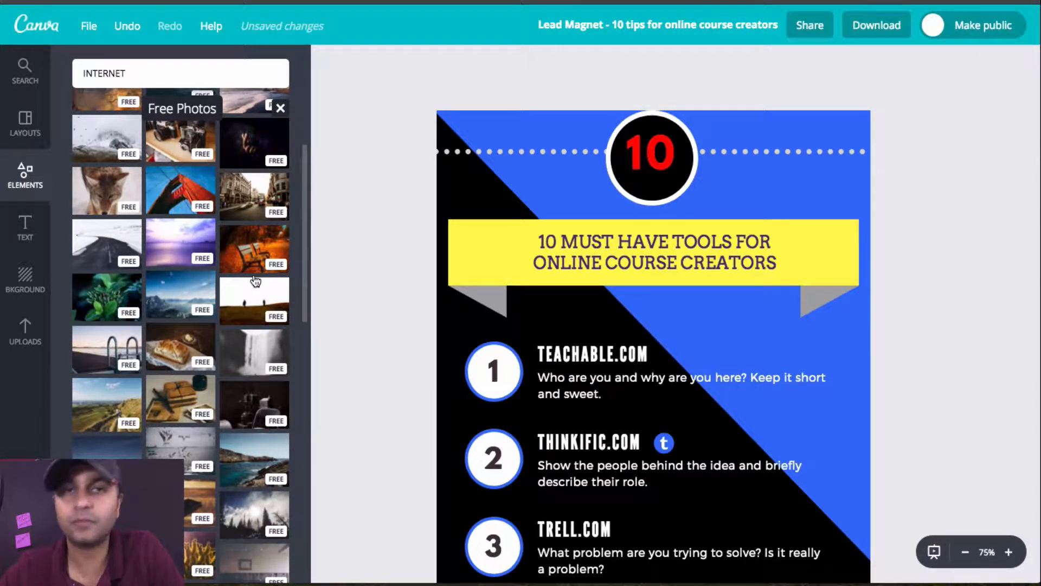
{"action": "scroll", "coordinate": [255, 280], "scroll_direction": "up", "scroll_amount": 5}
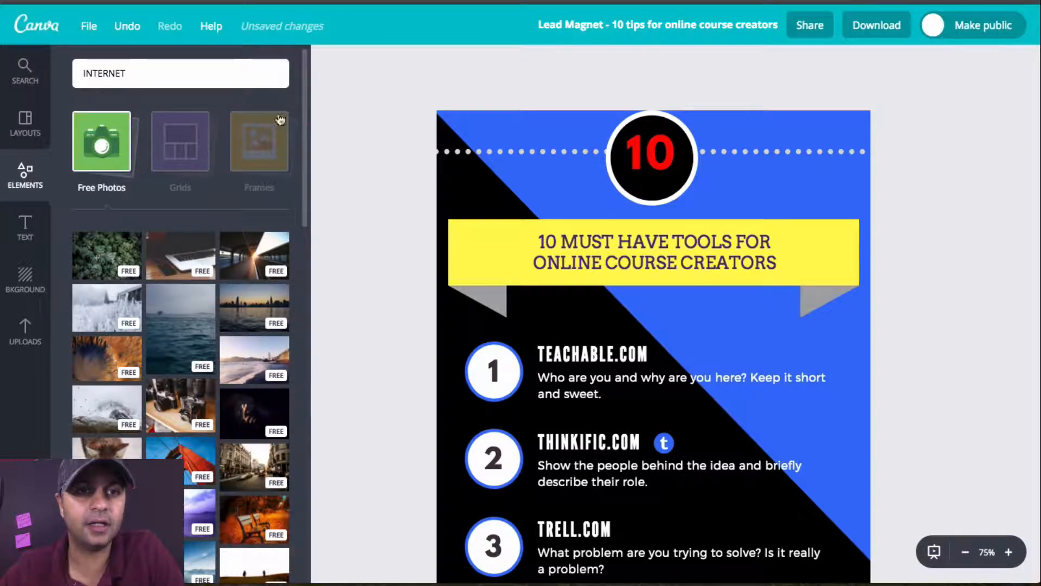
{"action": "left_click", "coordinate": [130, 190]}
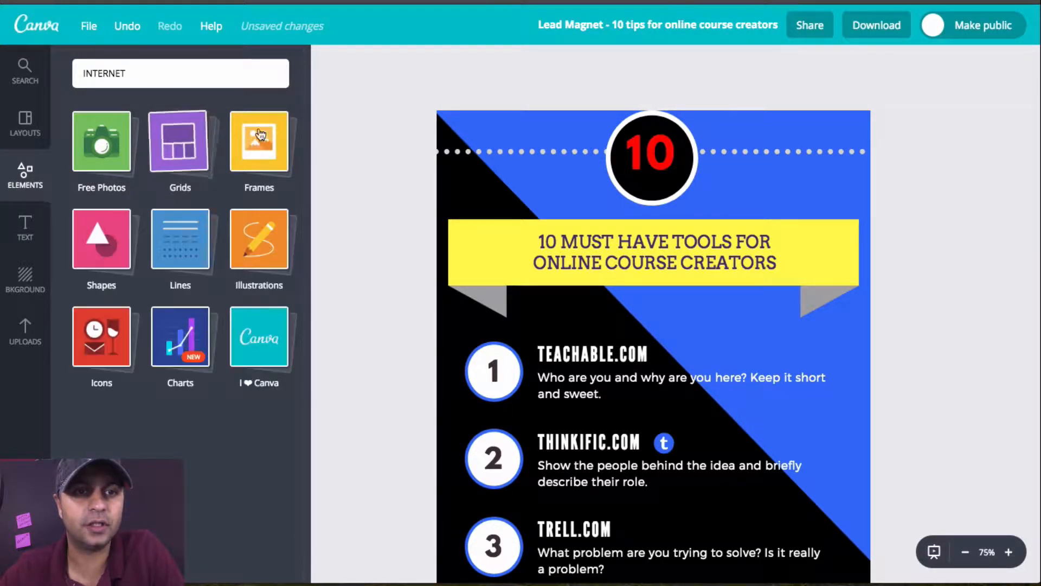
Step: Try the frame made of vertical bars on the infographic, delete it and close the frames collection
{"action": "left_click", "coordinate": [276, 135]}
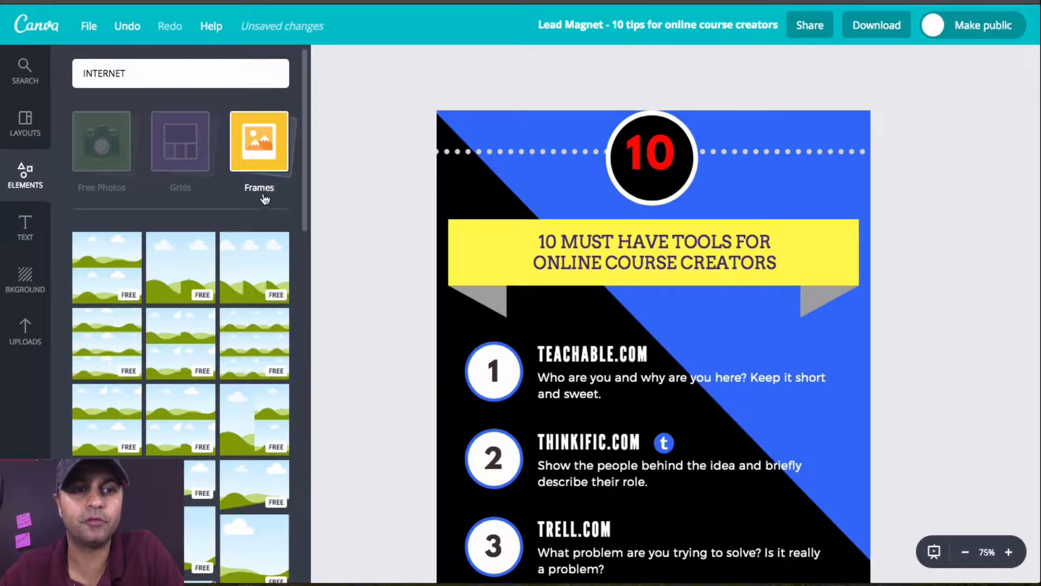
{"action": "scroll", "coordinate": [231, 380], "scroll_direction": "down", "scroll_amount": 1}
{"action": "scroll", "coordinate": [230, 381], "scroll_direction": "down", "scroll_amount": 5}
{"action": "scroll", "coordinate": [231, 381], "scroll_direction": "down", "scroll_amount": 2}
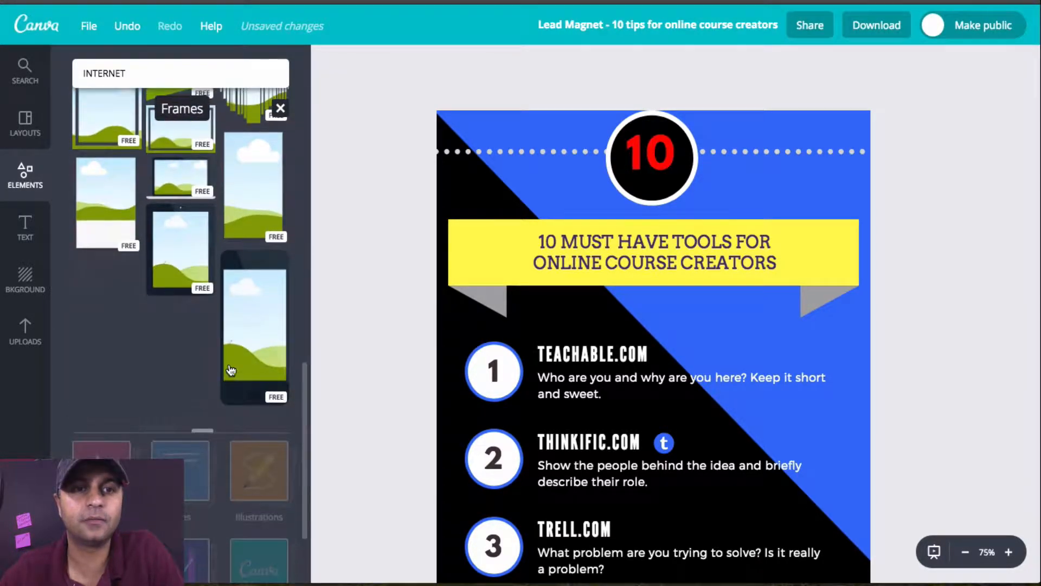
{"action": "scroll", "coordinate": [230, 211], "scroll_direction": "up", "scroll_amount": 3}
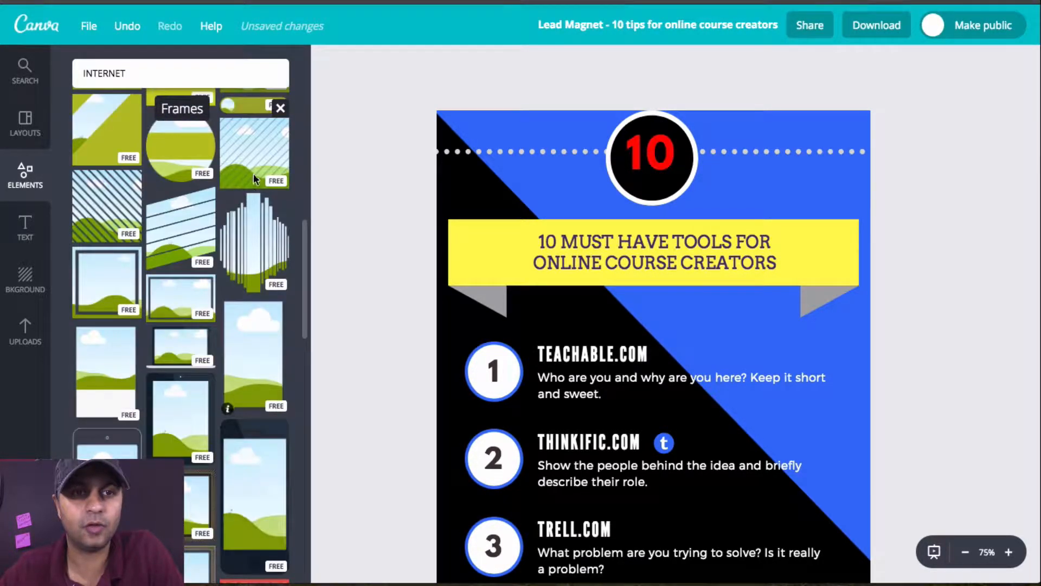
{"action": "left_click", "coordinate": [254, 237]}
{"action": "scroll", "coordinate": [759, 320], "scroll_direction": "down", "scroll_amount": 5}
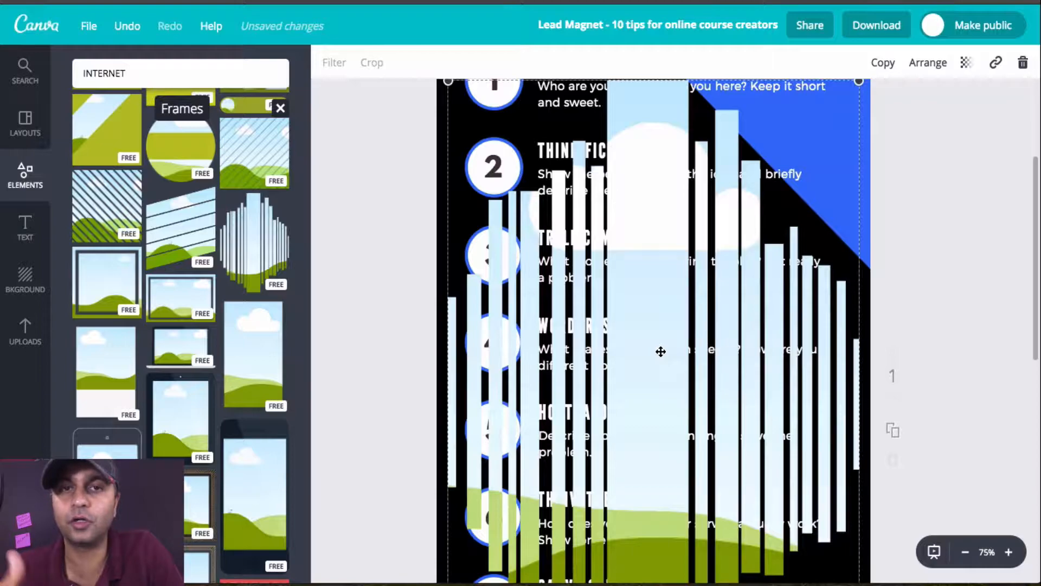
{"action": "key", "text": "Delete"}
{"action": "scroll", "coordinate": [225, 157], "scroll_direction": "up", "scroll_amount": 1}
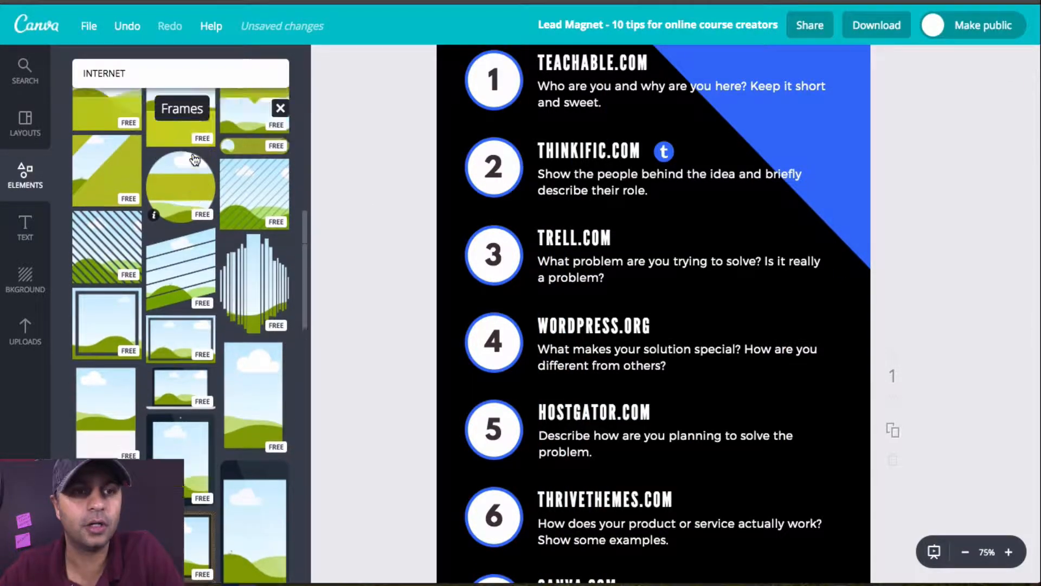
{"action": "left_click", "coordinate": [280, 108]}
{"action": "left_click", "coordinate": [280, 146]}
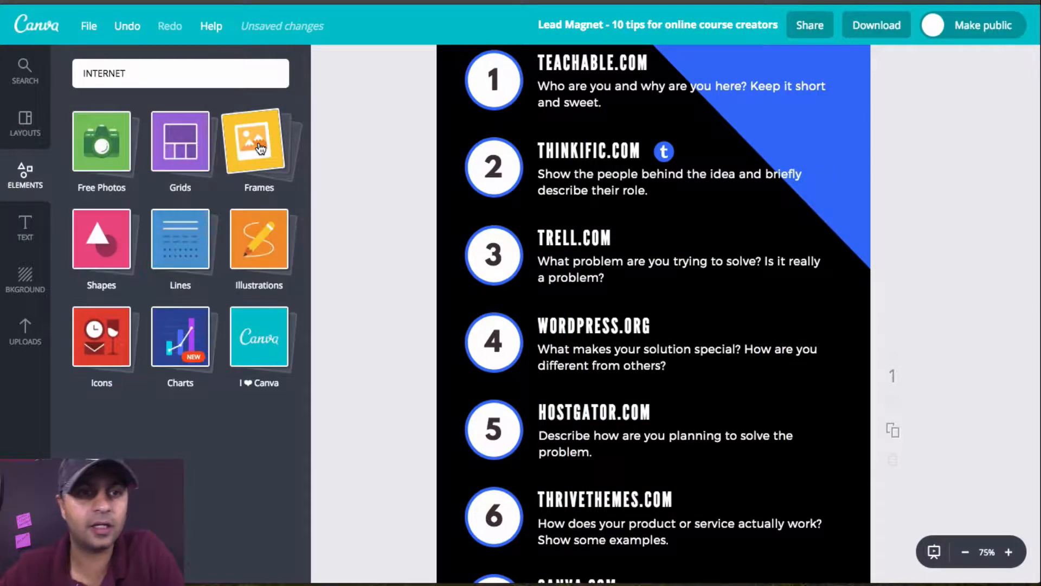
Step: Look through the available line and divider elements
{"action": "left_click", "coordinate": [188, 247]}
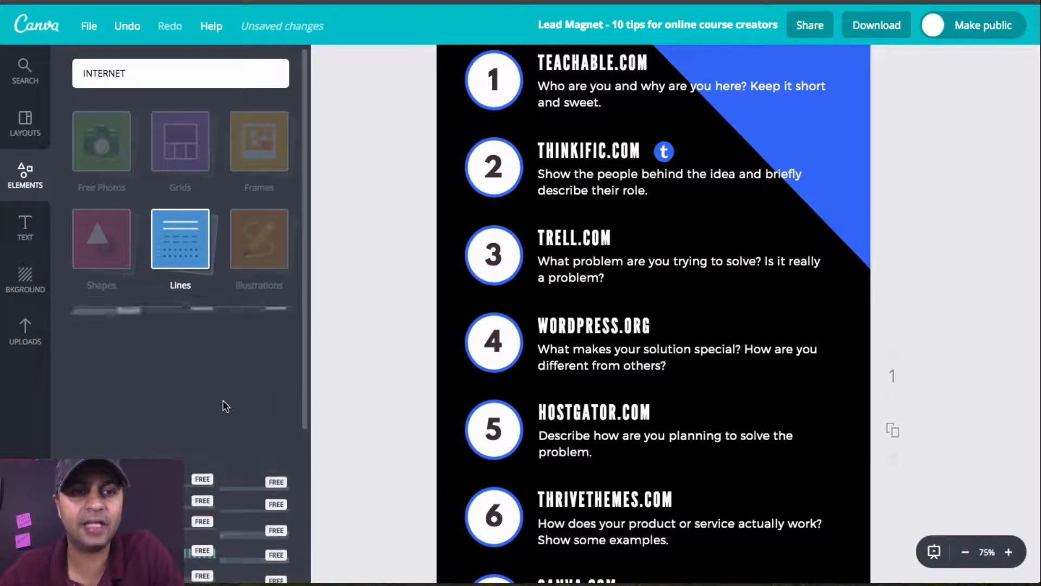
{"action": "scroll", "coordinate": [224, 402], "scroll_direction": "down", "scroll_amount": 6}
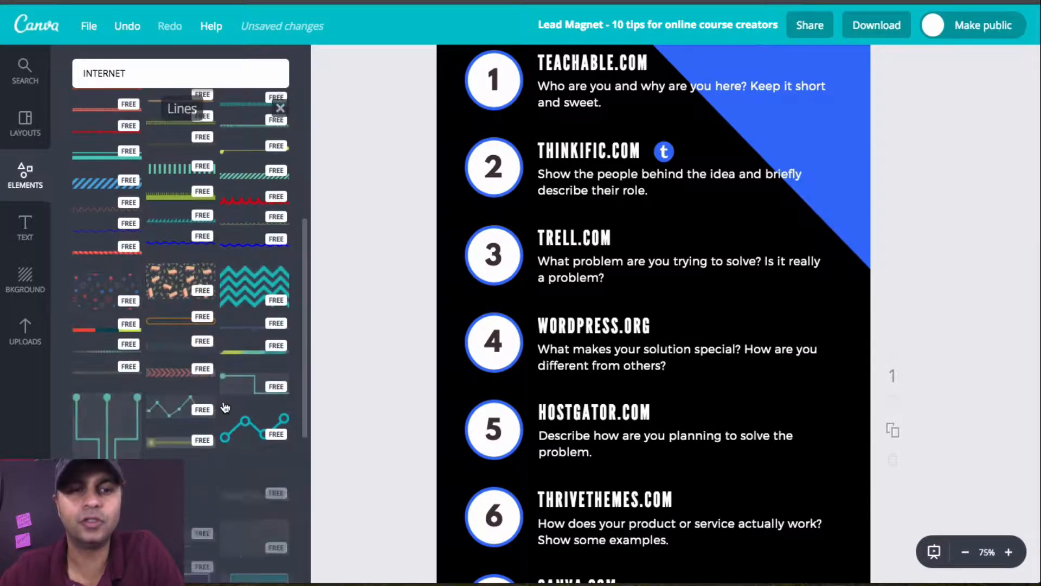
{"action": "scroll", "coordinate": [226, 407], "scroll_direction": "up", "scroll_amount": 8}
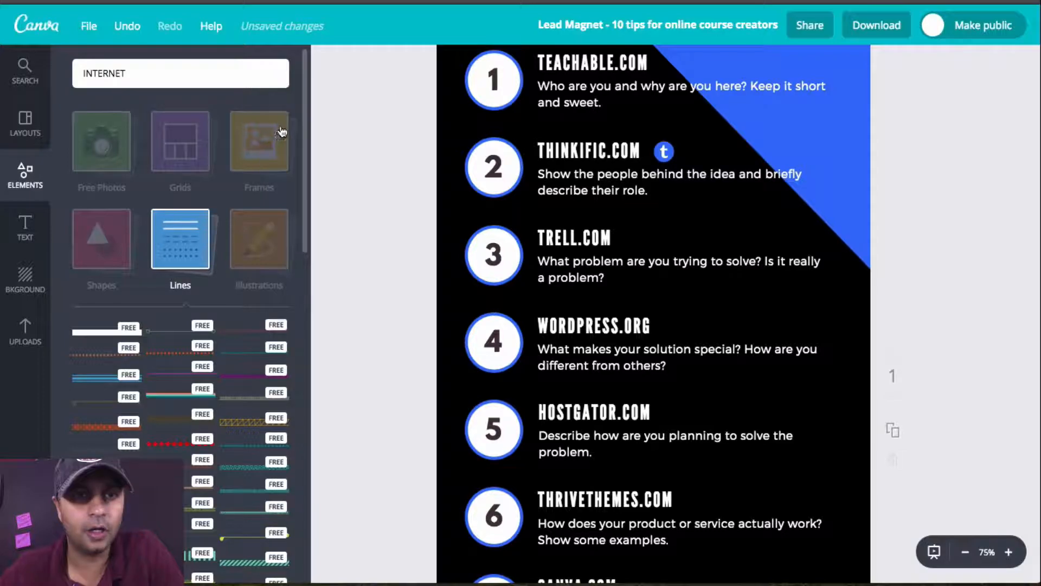
Step: Find the yellow and red megaphone among the illustrations and add it to the infographic
{"action": "left_click", "coordinate": [274, 235]}
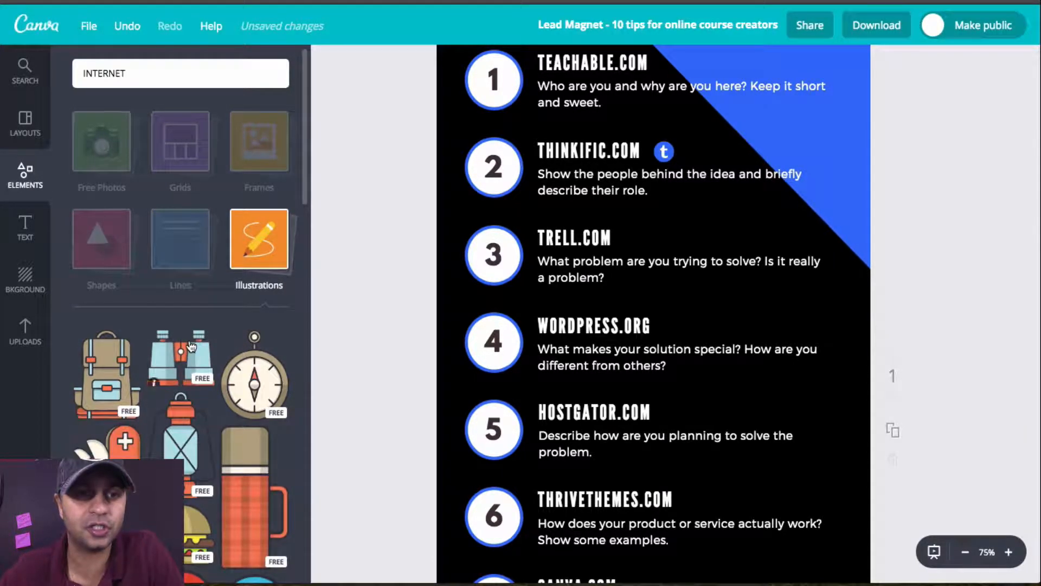
{"action": "scroll", "coordinate": [191, 346], "scroll_direction": "down", "scroll_amount": 4}
{"action": "scroll", "coordinate": [190, 346], "scroll_direction": "down", "scroll_amount": 10}
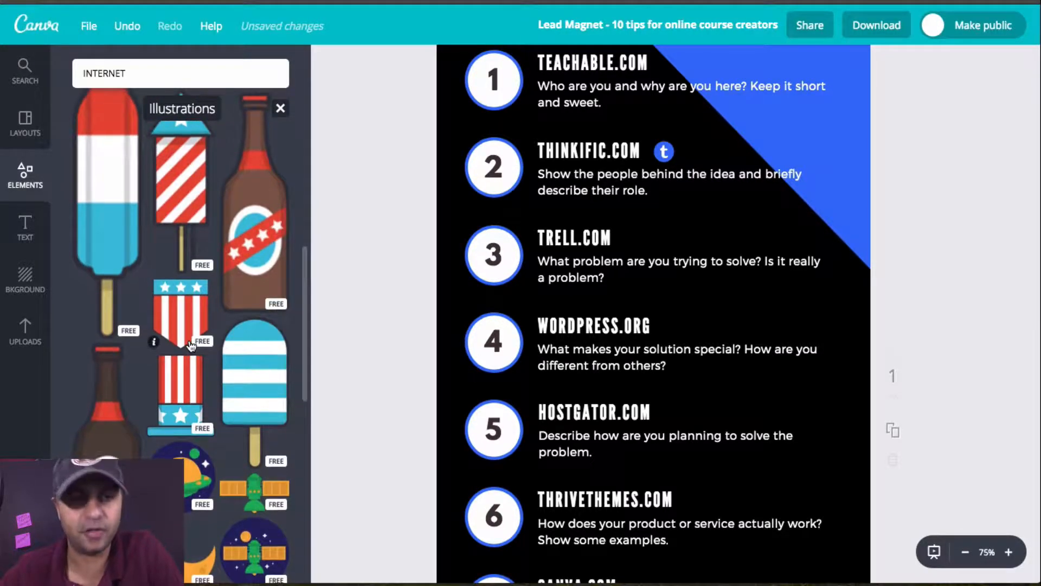
{"action": "scroll", "coordinate": [191, 346], "scroll_direction": "down", "scroll_amount": 10}
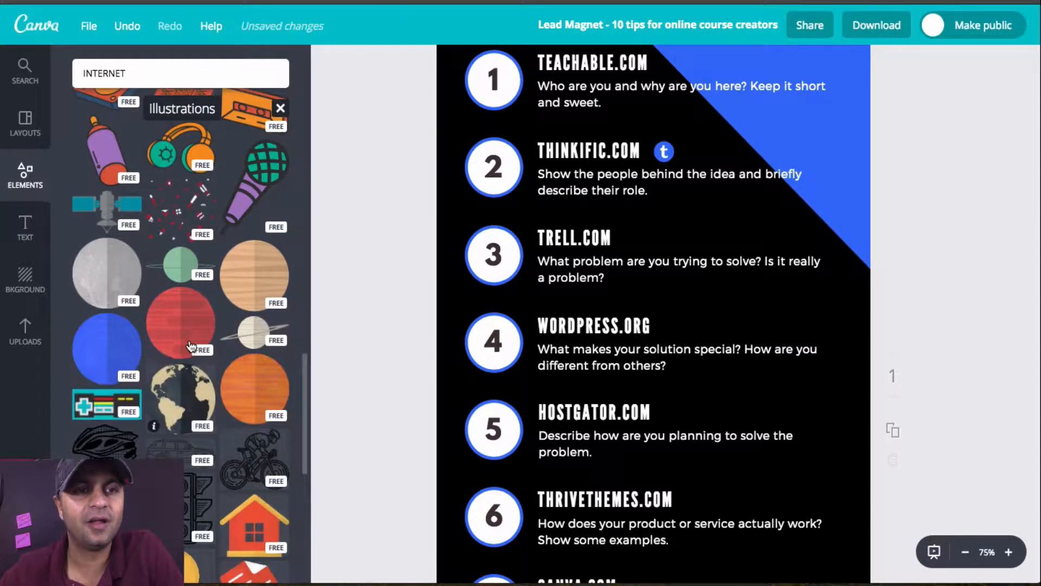
{"action": "scroll", "coordinate": [191, 346], "scroll_direction": "down", "scroll_amount": 1}
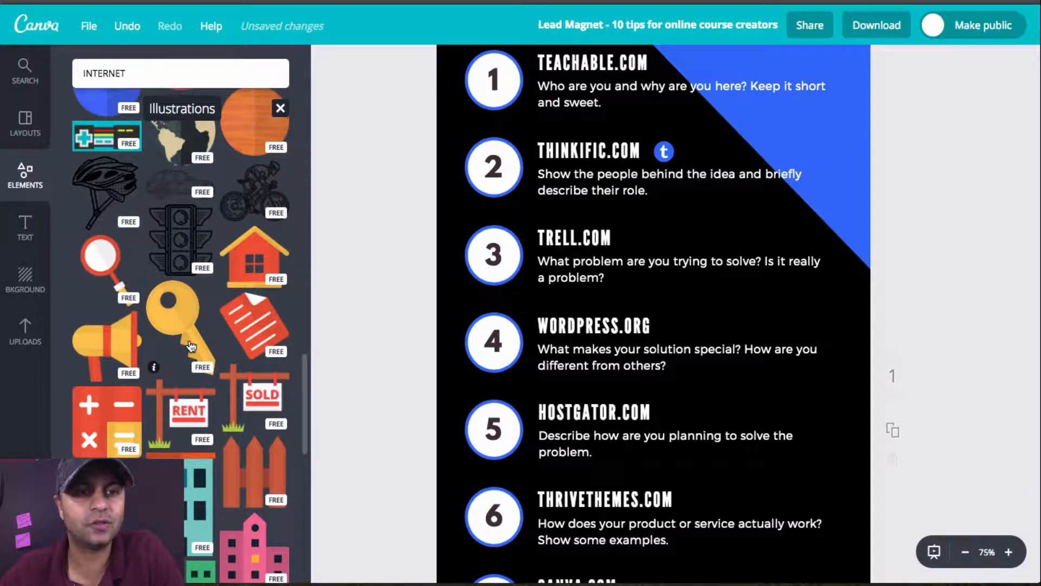
{"action": "scroll", "coordinate": [191, 346], "scroll_direction": "down", "scroll_amount": 5}
{"action": "scroll", "coordinate": [191, 346], "scroll_direction": "up", "scroll_amount": 1}
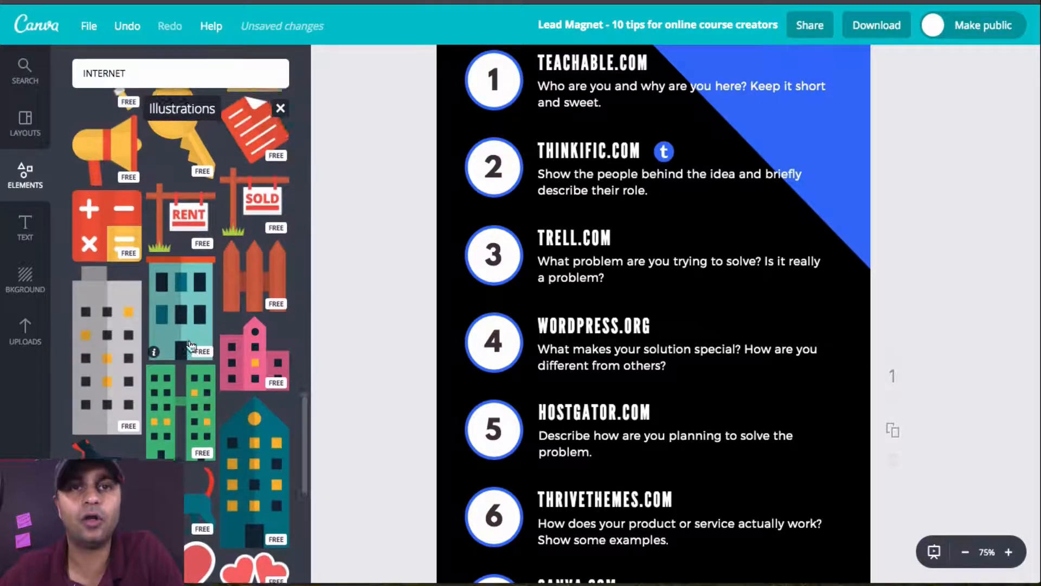
{"action": "left_click", "coordinate": [96, 194]}
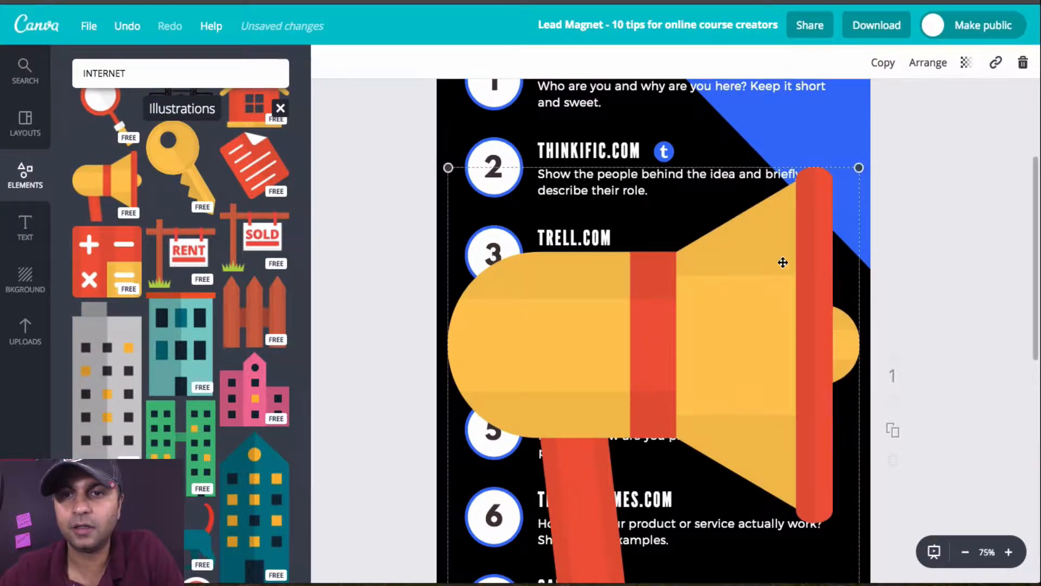
Step: Shrink the megaphone to a small icon slightly taller than a heading, near item 6
{"action": "left_click_drag", "start_coordinate": [727, 295], "coordinate": [521, 509]}
{"action": "left_click_drag", "start_coordinate": [689, 480], "coordinate": [727, 477]}
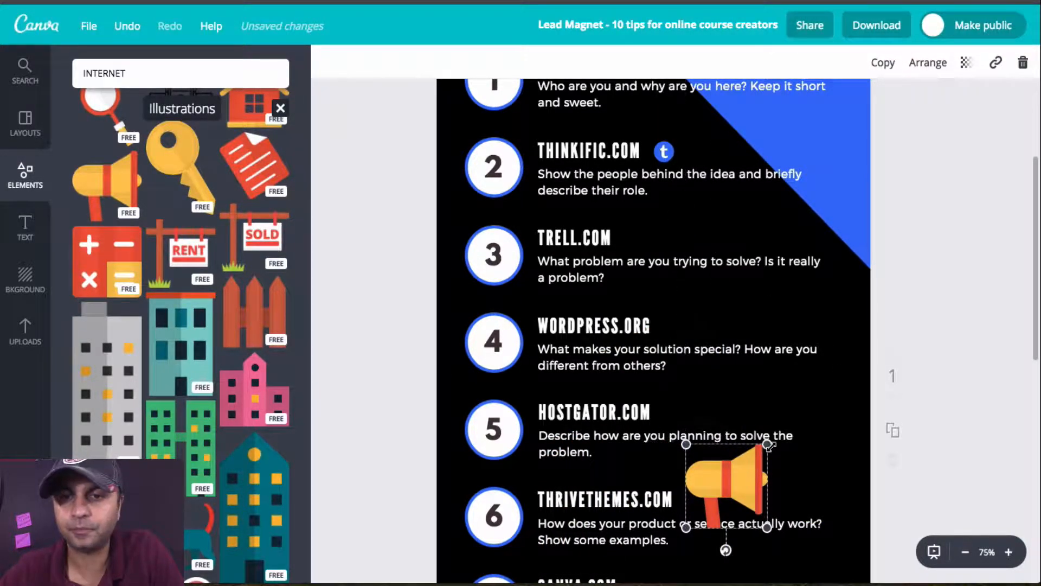
{"action": "left_click_drag", "start_coordinate": [768, 445], "coordinate": [731, 437]}
{"action": "mouse_move", "coordinate": [719, 550]}
{"action": "left_mouse_down"}
{"action": "mouse_move", "coordinate": [726, 553]}
{"action": "mouse_move", "coordinate": [718, 435]}
{"action": "mouse_move", "coordinate": [669, 451]}
{"action": "mouse_move", "coordinate": [661, 503]}
{"action": "mouse_move", "coordinate": [725, 567]}
{"action": "left_mouse_up"}
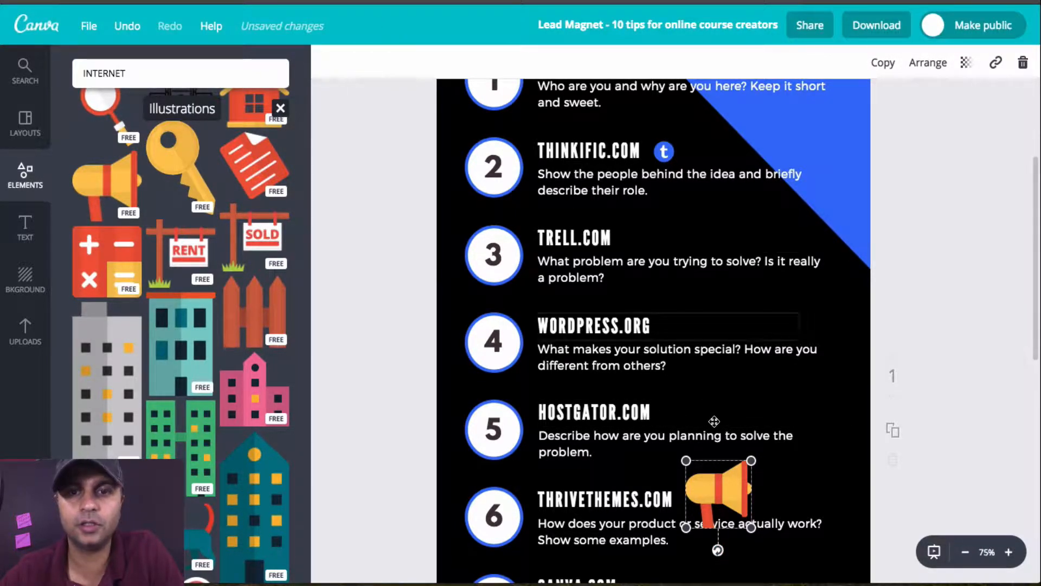
{"action": "scroll", "coordinate": [743, 485], "scroll_direction": "down", "scroll_amount": 3}
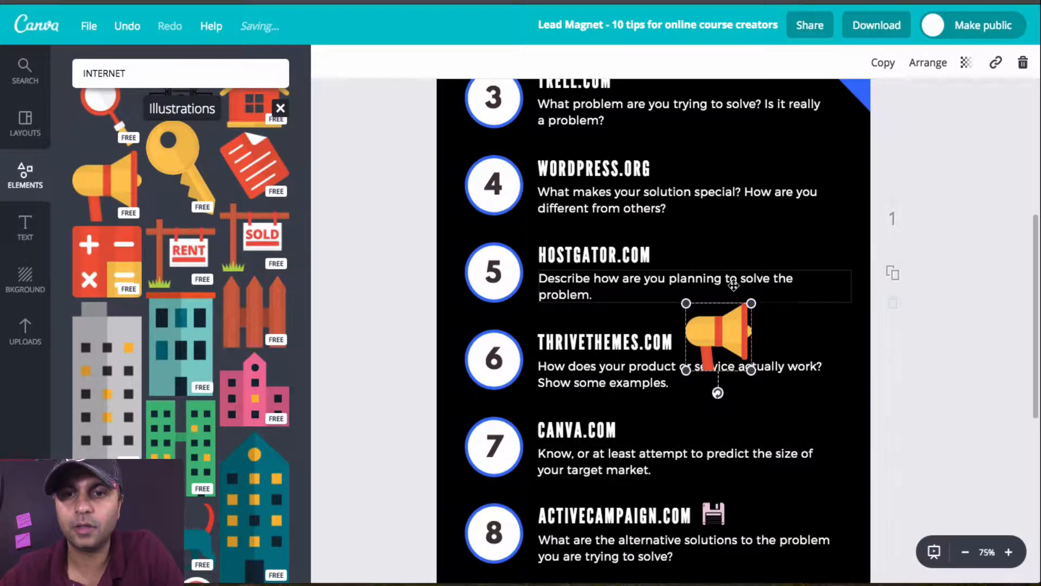
{"action": "left_click_drag", "start_coordinate": [686, 370], "coordinate": [719, 353]}
{"action": "left_click", "coordinate": [755, 422]}
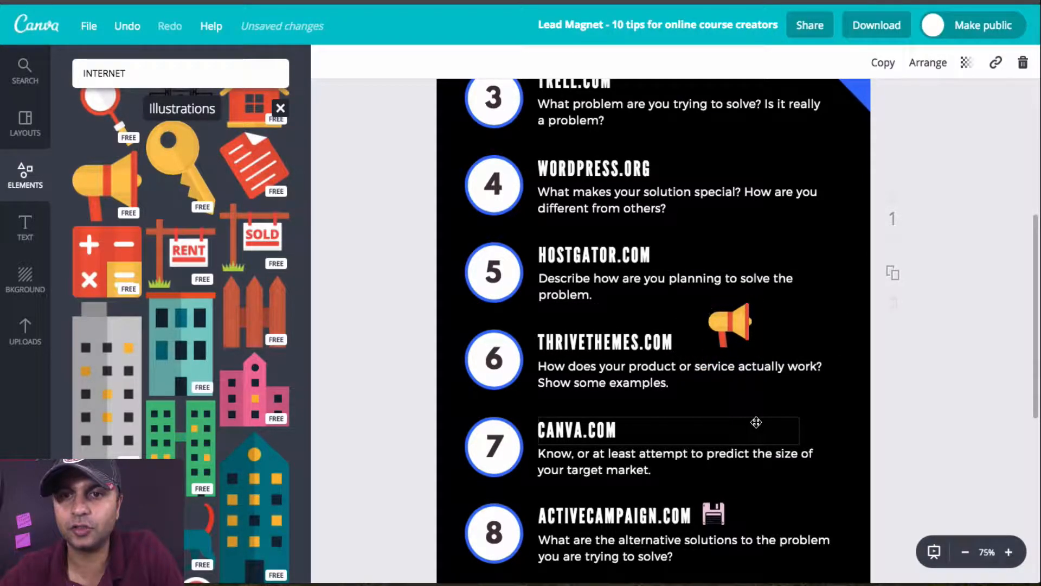
Step: Move the megaphone icon directly beside item 6's THRIVETHEMES.COM heading
{"action": "left_click", "coordinate": [735, 321]}
{"action": "left_click", "coordinate": [734, 320]}
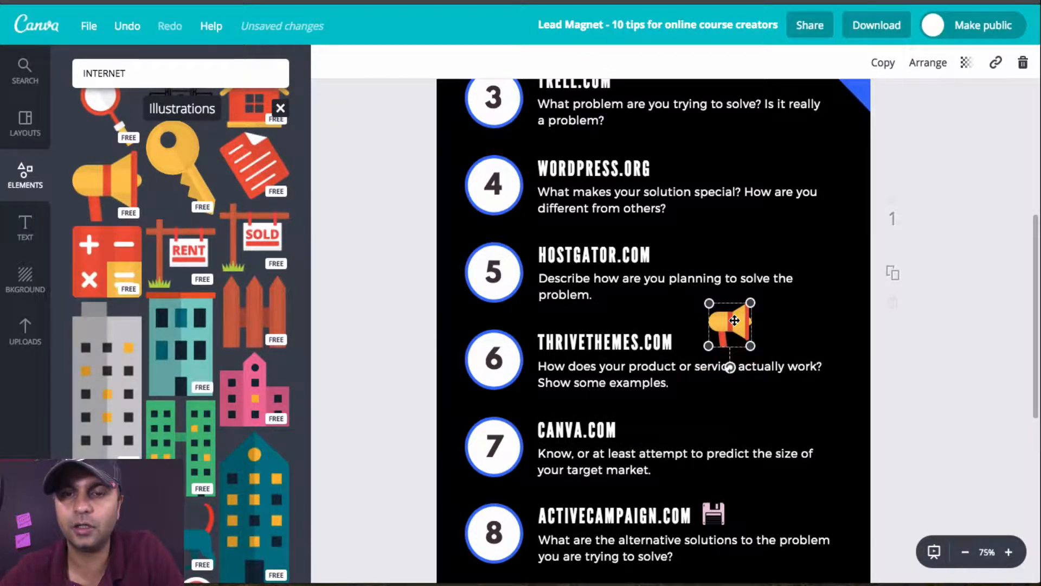
{"action": "left_click_drag", "start_coordinate": [734, 321], "coordinate": [719, 337]}
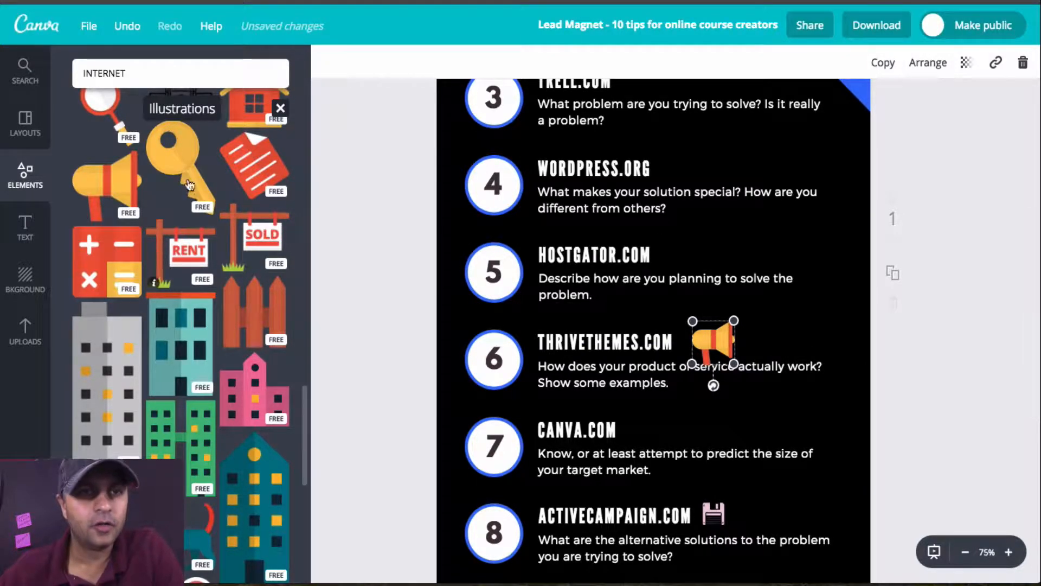
Step: Browse the chart elements and add the yellow-to-green bar chart to the infographic
{"action": "left_click", "coordinate": [280, 108]}
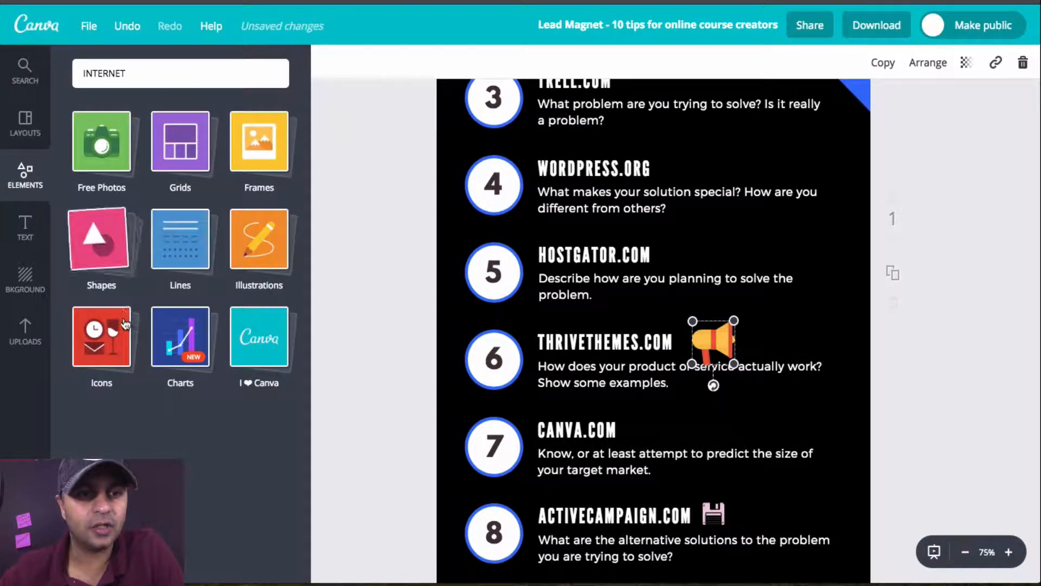
{"action": "left_click", "coordinate": [188, 339]}
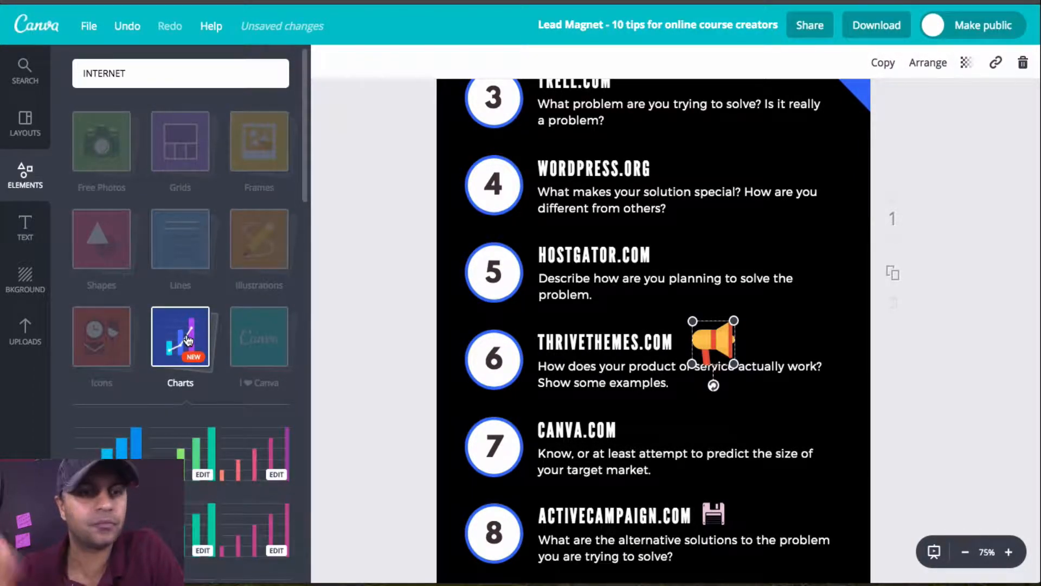
{"action": "scroll", "coordinate": [217, 385], "scroll_direction": "down", "scroll_amount": 4}
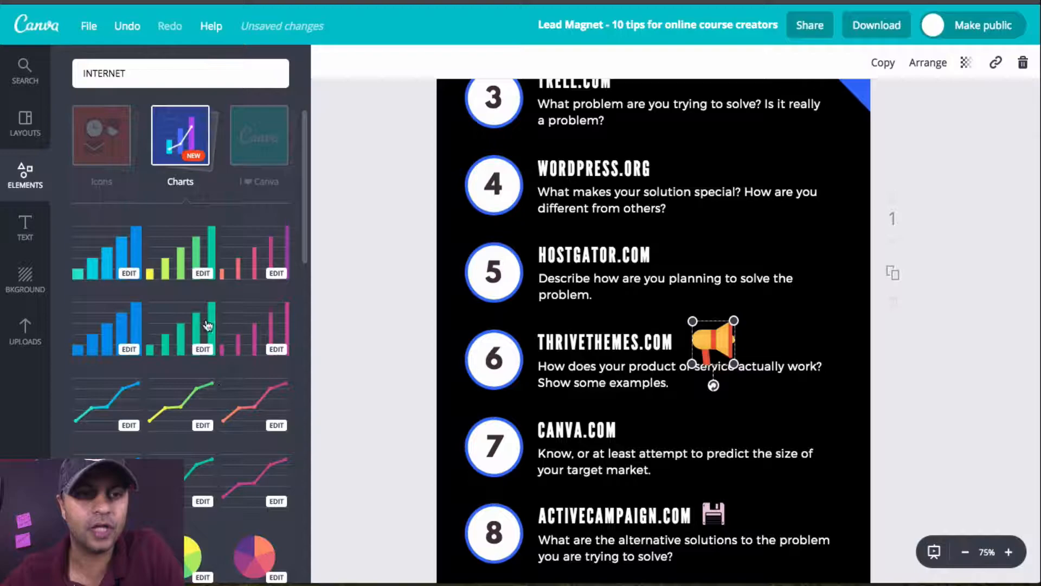
{"action": "left_click", "coordinate": [197, 272]}
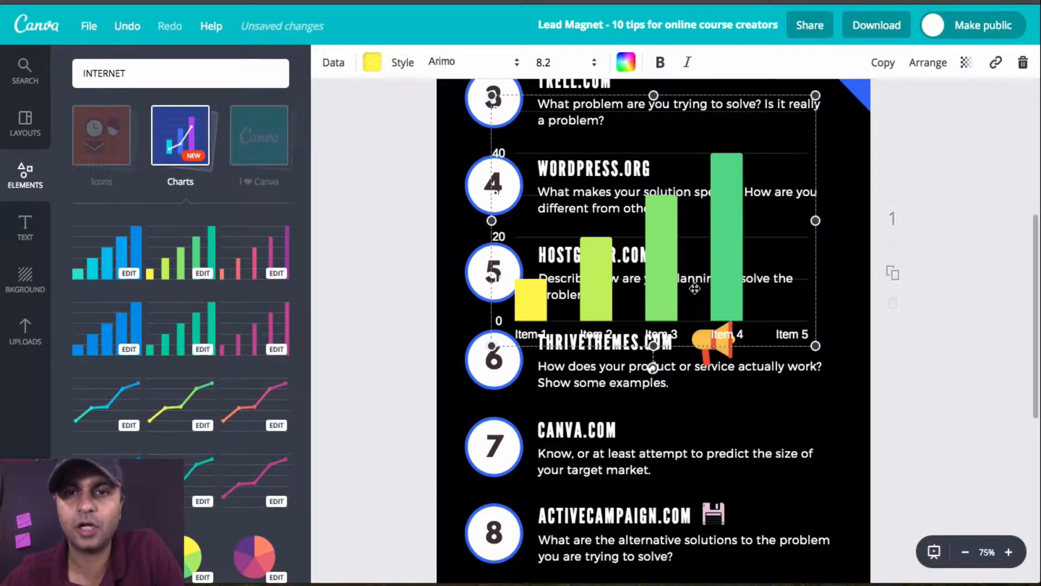
{"action": "scroll", "coordinate": [732, 247], "scroll_direction": "up", "scroll_amount": 3}
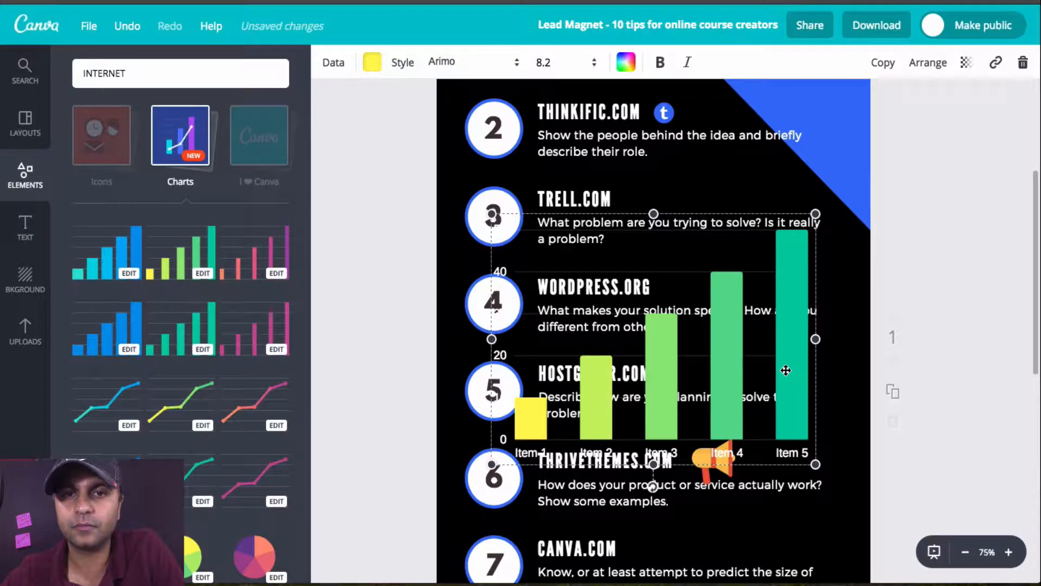
Step: Rename the bar chart's first two data labels as Tool 1 and Tool 2
{"action": "left_click", "coordinate": [564, 390]}
{"action": "left_click", "coordinate": [96, 100]}
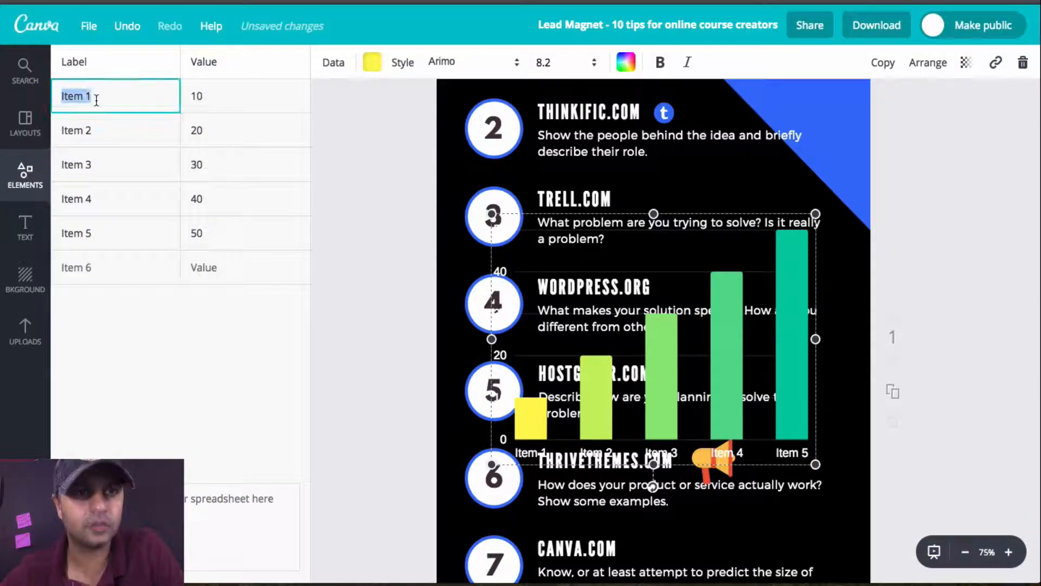
{"action": "left_click_drag", "start_coordinate": [95, 100], "coordinate": [22, 97]}
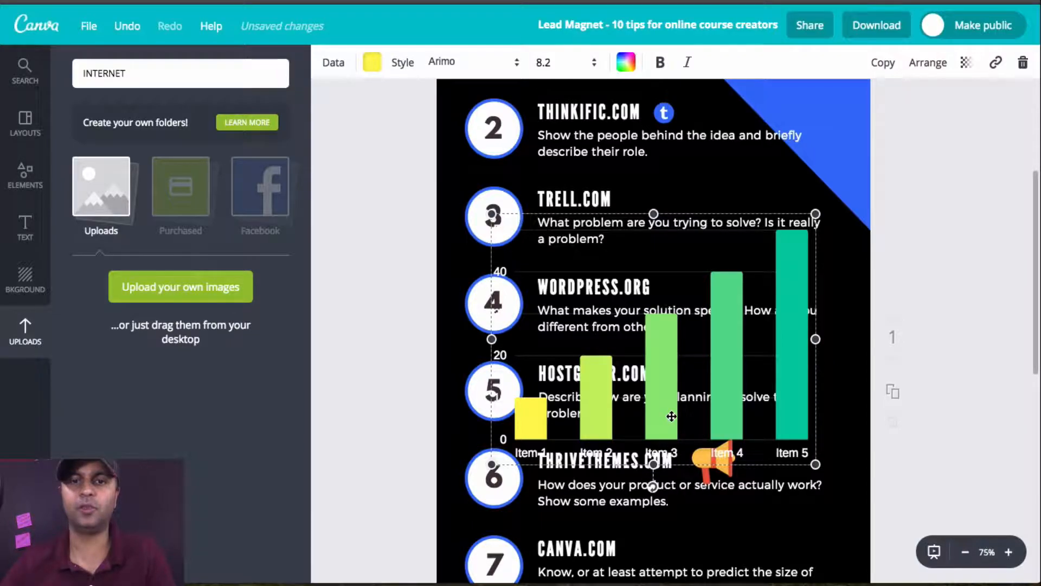
{"action": "left_click", "coordinate": [671, 416]}
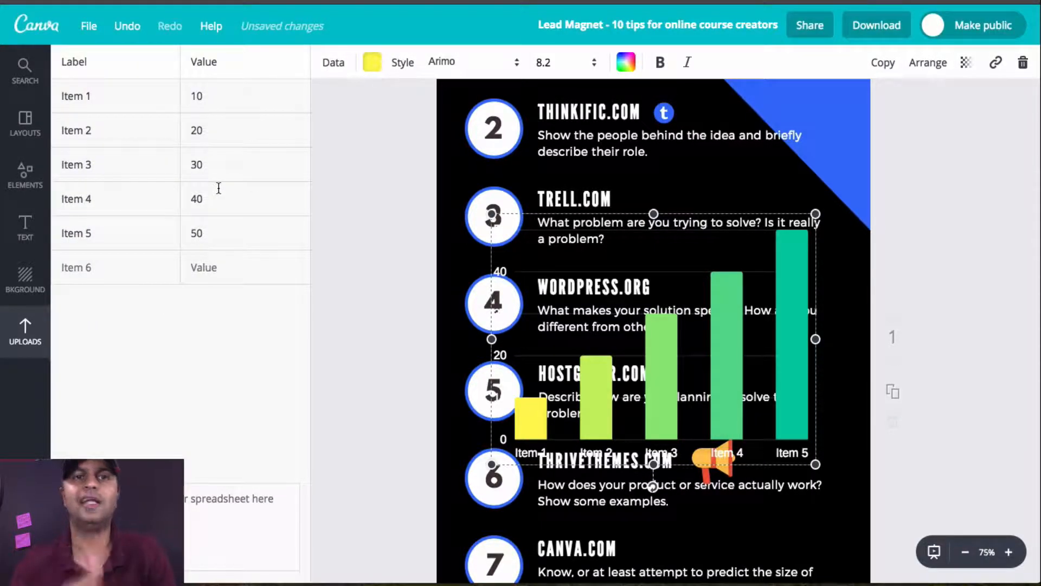
{"action": "left_click", "coordinate": [74, 89]}
{"action": "left_click_drag", "start_coordinate": [74, 89], "coordinate": [57, 101]}
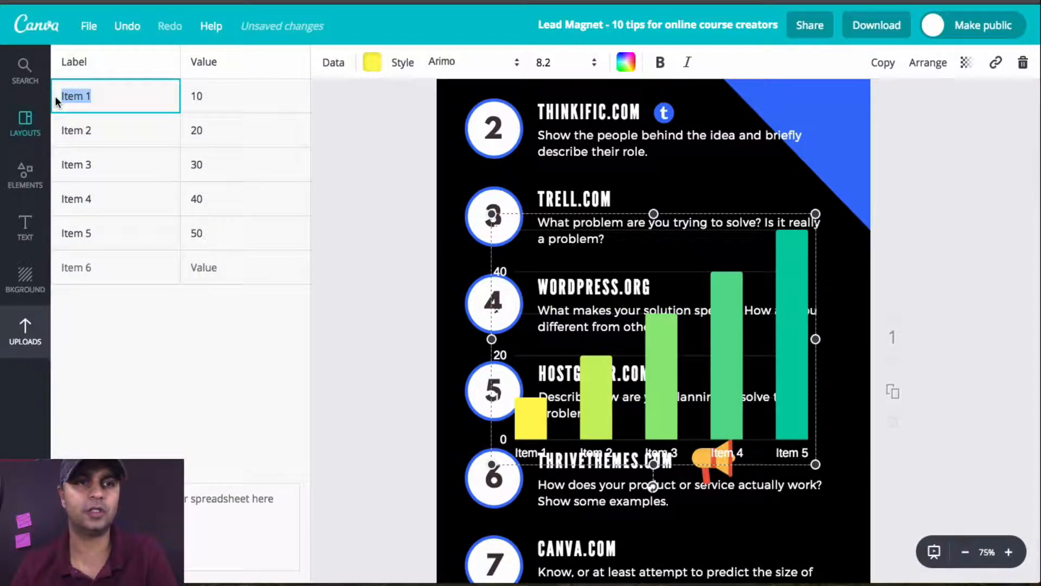
{"action": "type", "text": "Tool"}
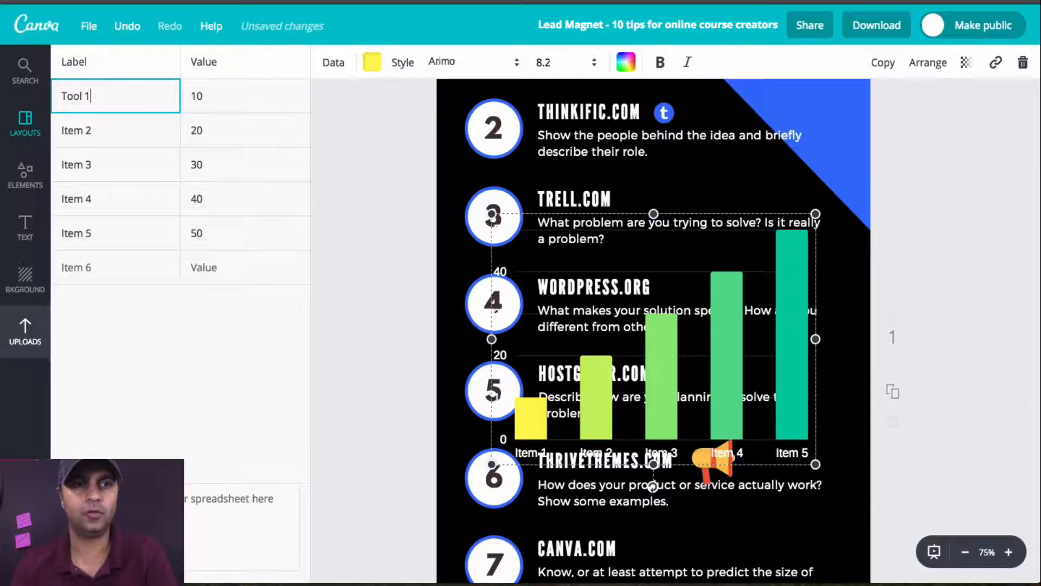
{"action": "key", "text": "Return"}
{"action": "type", "text": "Tool 2"}
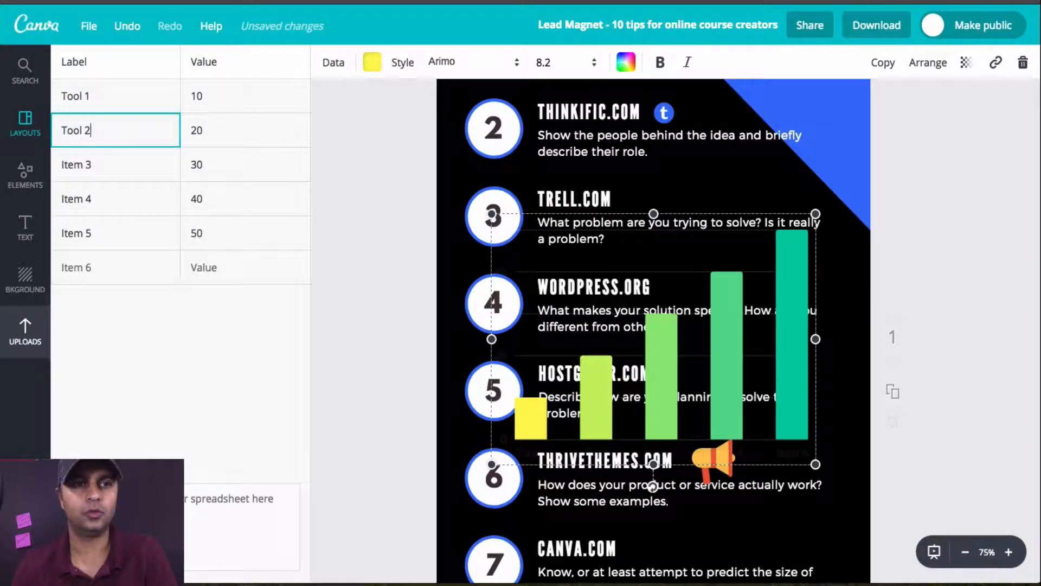
{"action": "key", "text": "Return"}
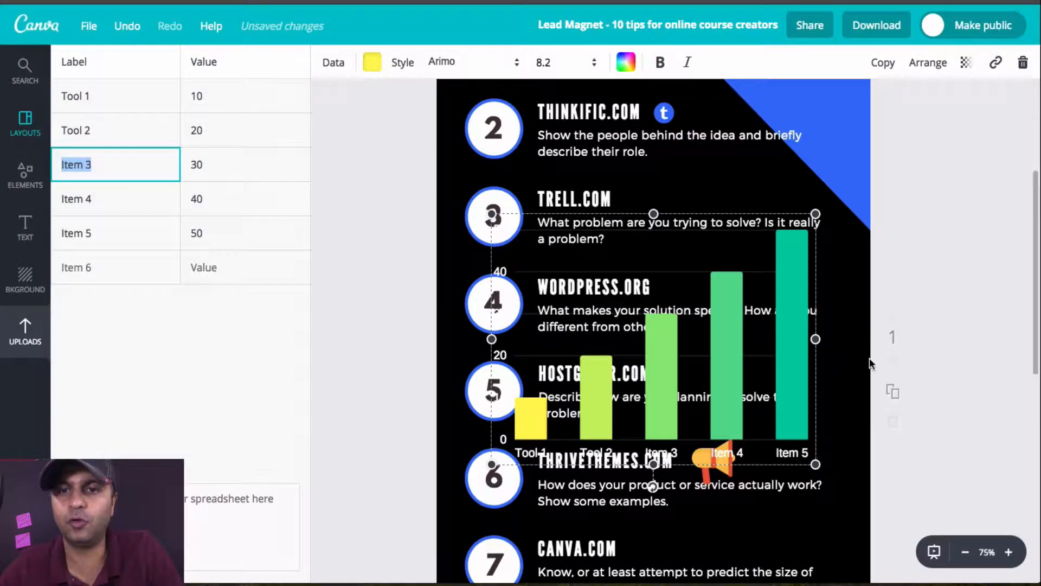
Step: Move the bar chart up the page and shrink it to less than half its width, near items 1 and 2
{"action": "left_click", "coordinate": [869, 375]}
{"action": "left_click_drag", "start_coordinate": [793, 374], "coordinate": [802, 196]}
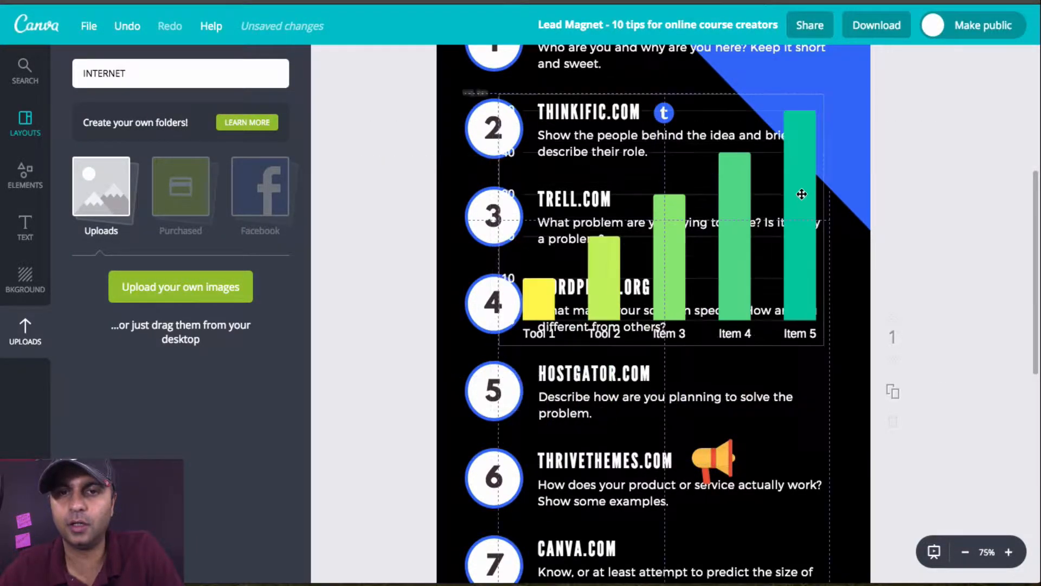
{"action": "left_click", "coordinate": [546, 264]}
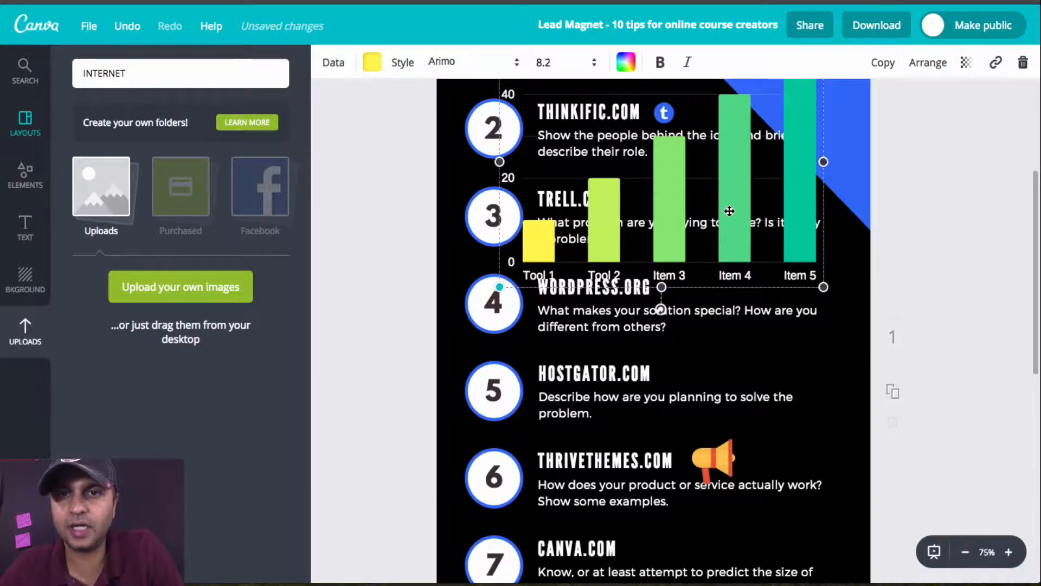
{"action": "left_click_drag", "start_coordinate": [500, 286], "coordinate": [635, 182]}
{"action": "left_click_drag", "start_coordinate": [729, 215], "coordinate": [737, 213]}
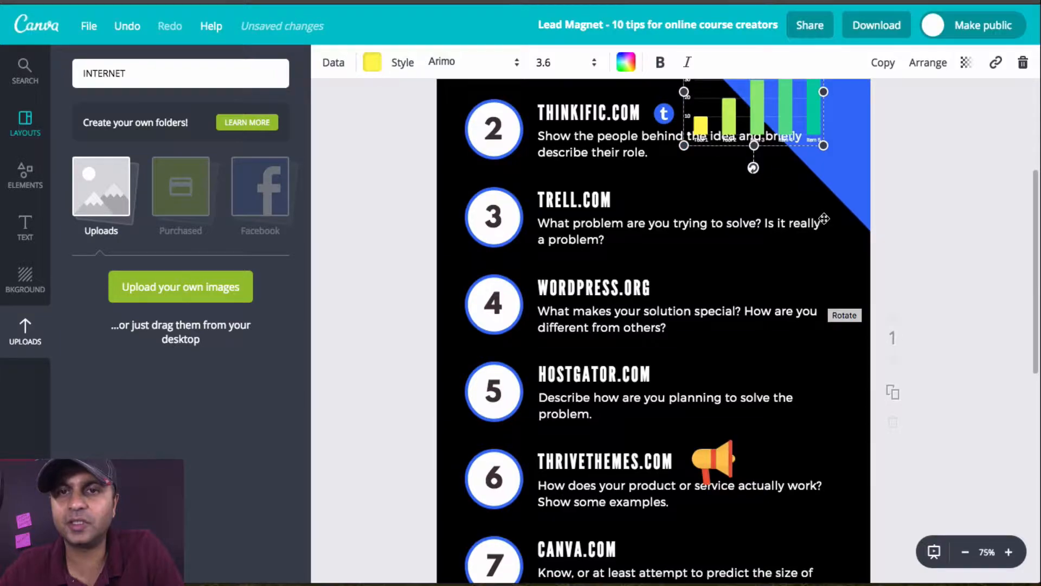
Step: Delete the bar chart from the infographic
{"action": "scroll", "coordinate": [824, 218], "scroll_direction": "up", "scroll_amount": 3}
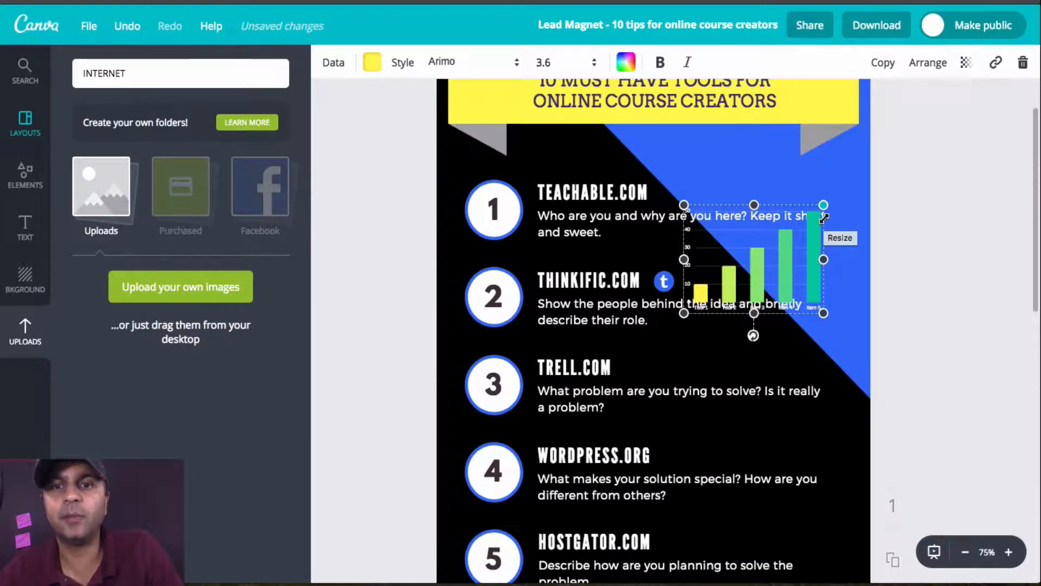
{"action": "key", "text": "Delete"}
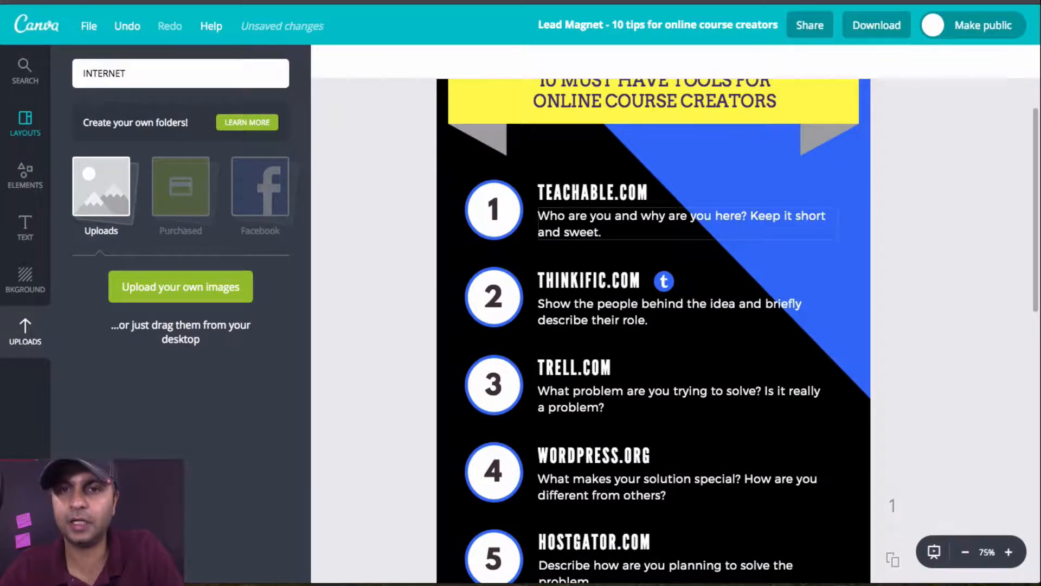
Step: Browse the I ♥ Canva elements and add the furry "You Rock!" character to the infographic
{"action": "left_click", "coordinate": [27, 184]}
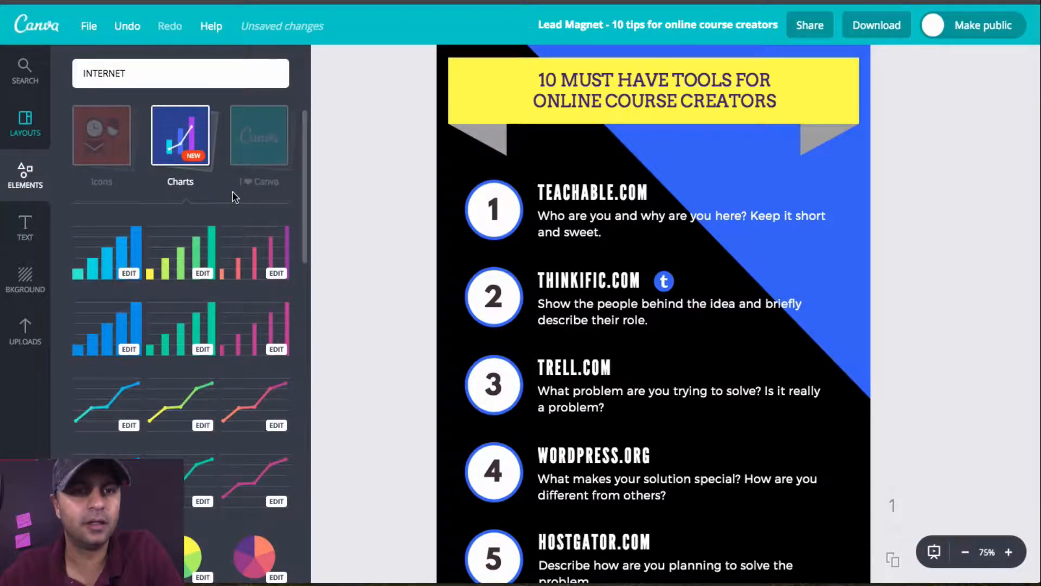
{"action": "left_click", "coordinate": [275, 340]}
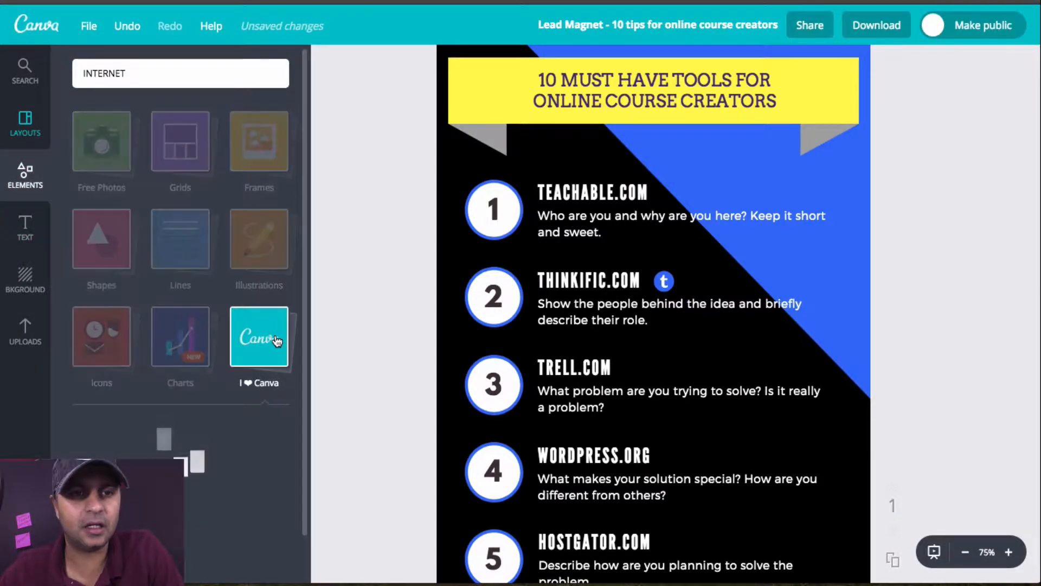
{"action": "scroll", "coordinate": [239, 396], "scroll_direction": "down", "scroll_amount": 3}
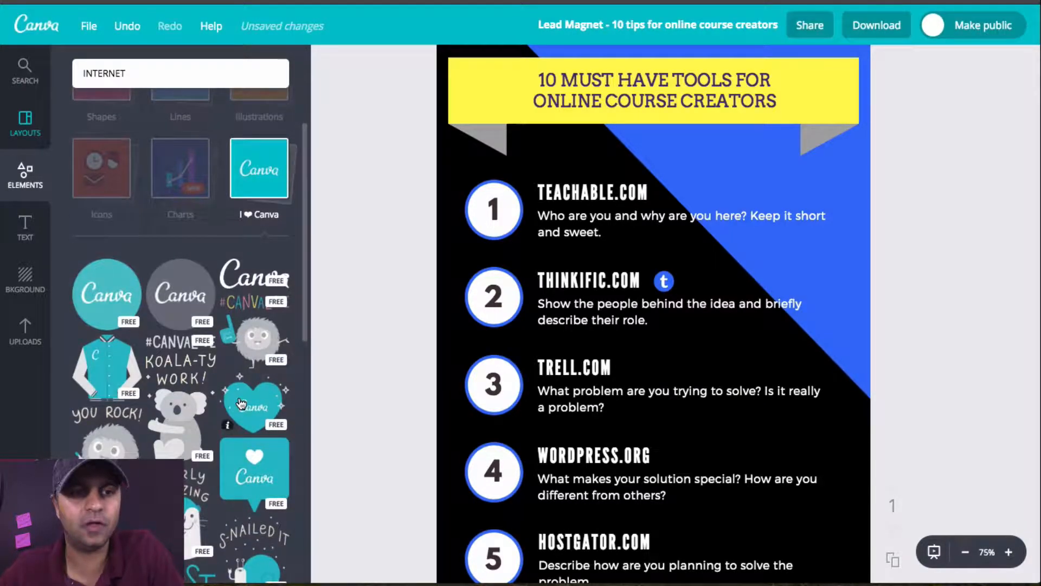
{"action": "scroll", "coordinate": [238, 404], "scroll_direction": "down", "scroll_amount": 2}
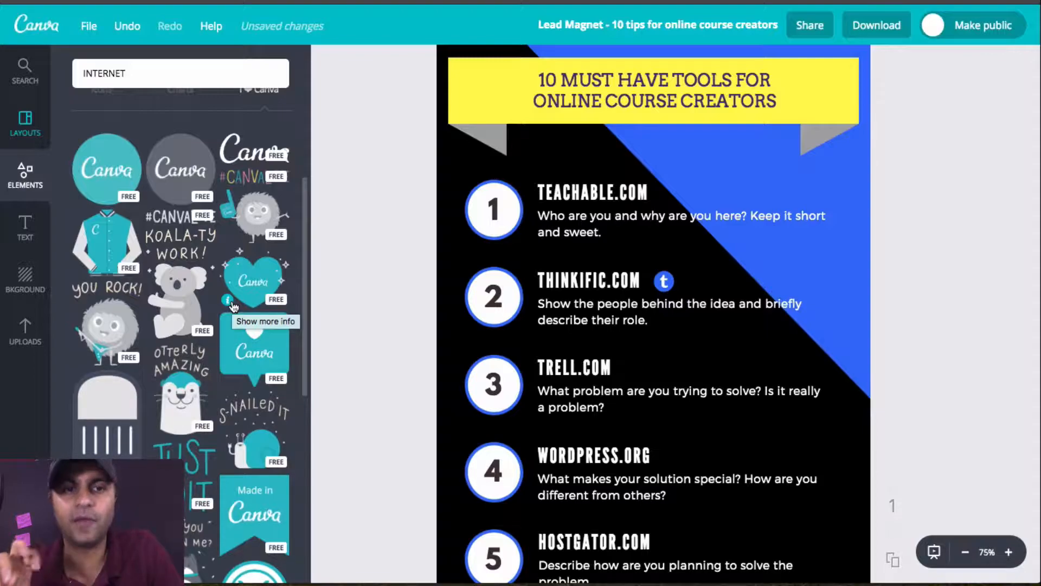
{"action": "scroll", "coordinate": [233, 306], "scroll_direction": "down", "scroll_amount": 3}
{"action": "scroll", "coordinate": [109, 197], "scroll_direction": "up", "scroll_amount": 2}
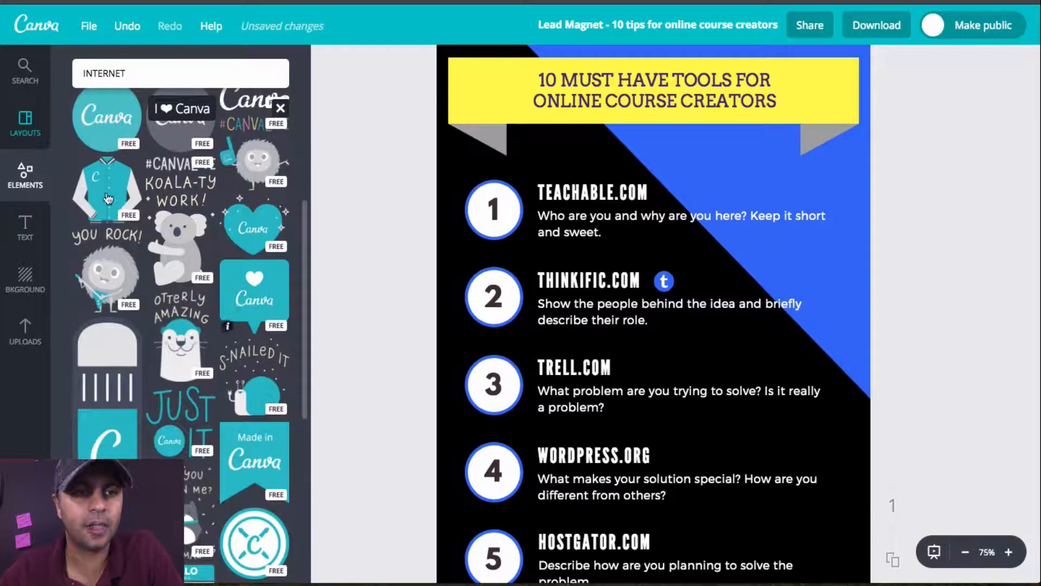
{"action": "left_click", "coordinate": [123, 281]}
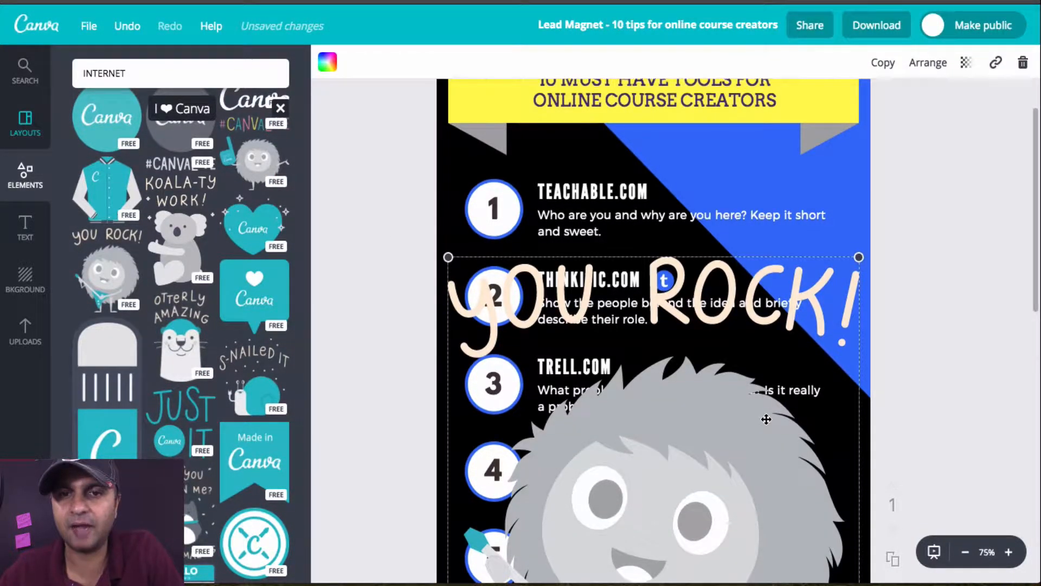
Step: Shrink the "You Rock!" character to just over half its width, delete it, and leave the I ♥ Canva collection
{"action": "scroll", "coordinate": [766, 419], "scroll_direction": "down", "scroll_amount": 5}
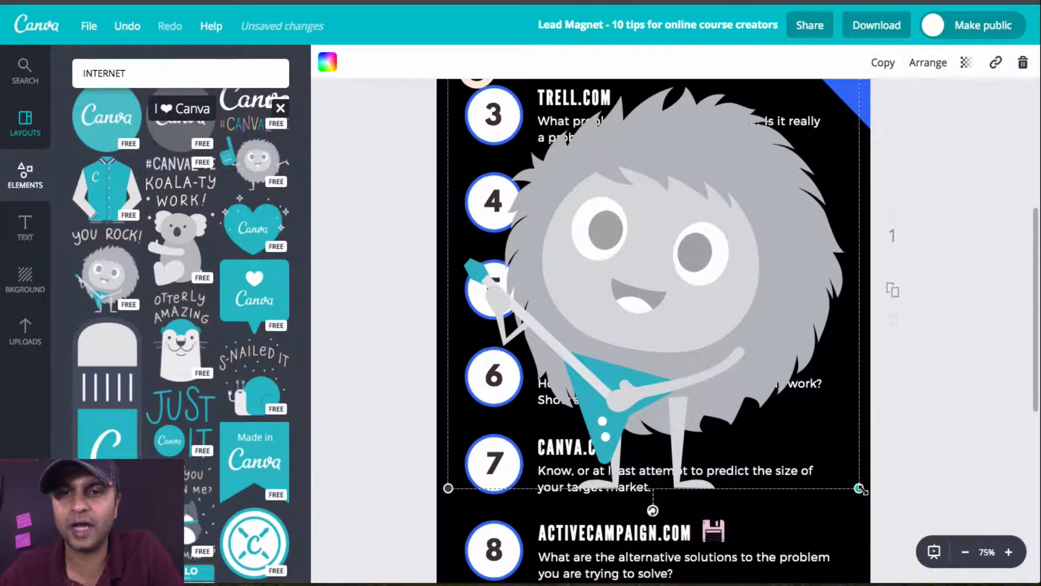
{"action": "left_click_drag", "start_coordinate": [860, 489], "coordinate": [687, 278]}
{"action": "scroll", "coordinate": [642, 325], "scroll_direction": "up", "scroll_amount": 3}
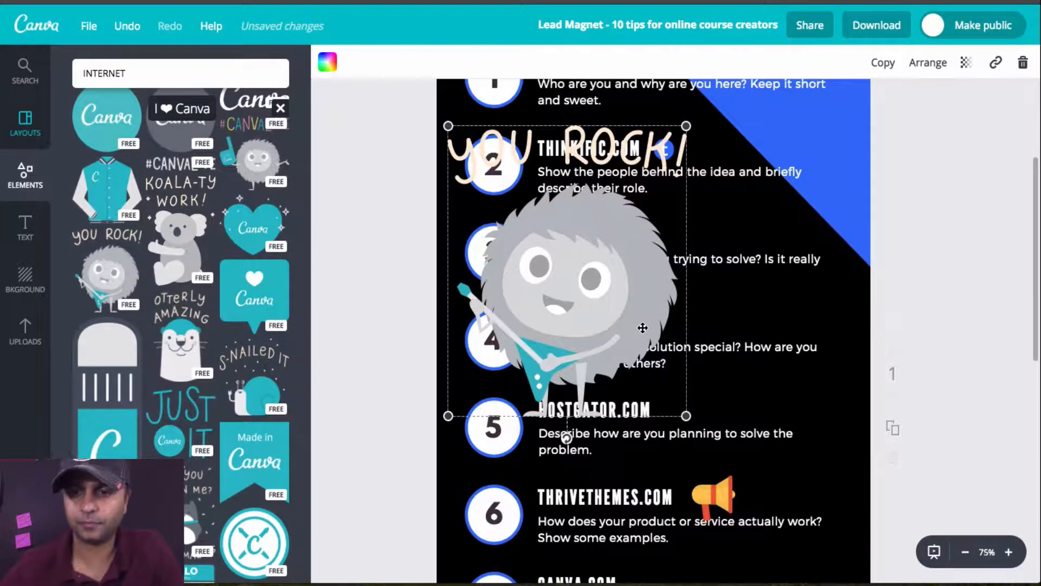
{"action": "key", "text": "Delete"}
{"action": "left_click", "coordinate": [279, 109]}
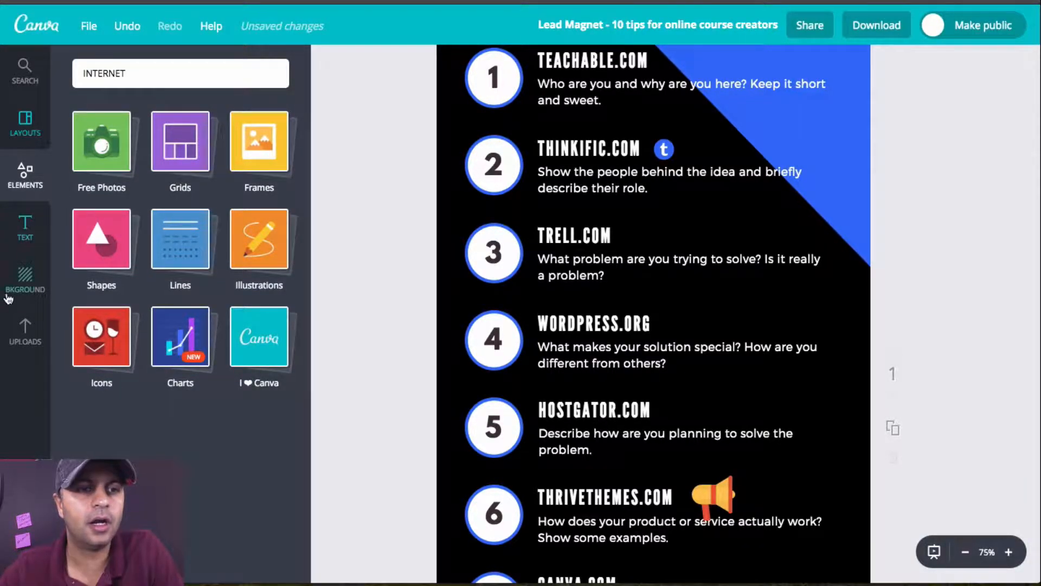
Step: Apply the free light blue diagonal-striped background to the infographic
{"action": "left_click", "coordinate": [26, 275]}
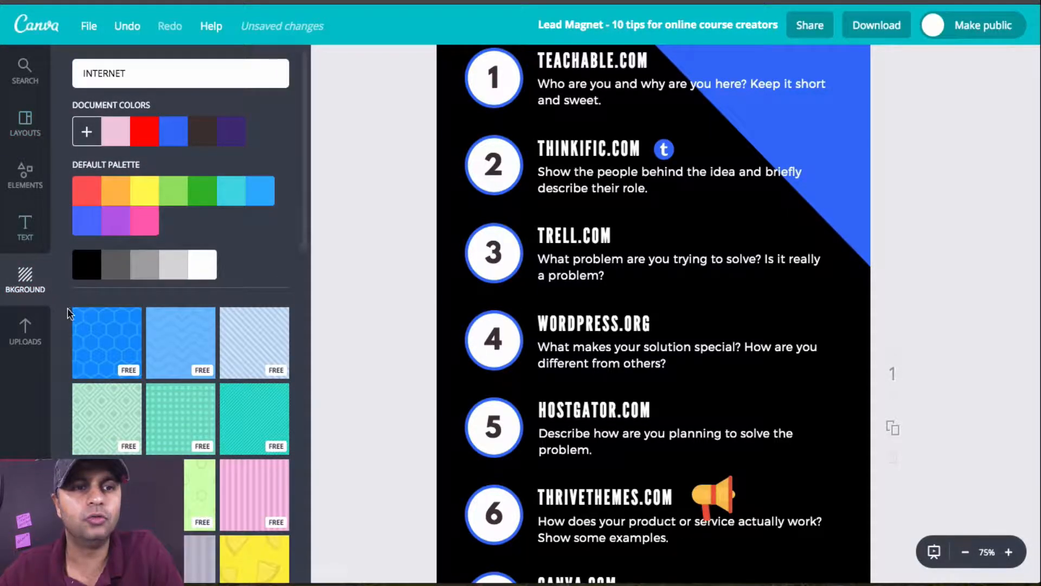
{"action": "scroll", "coordinate": [291, 242], "scroll_direction": "down", "scroll_amount": 3}
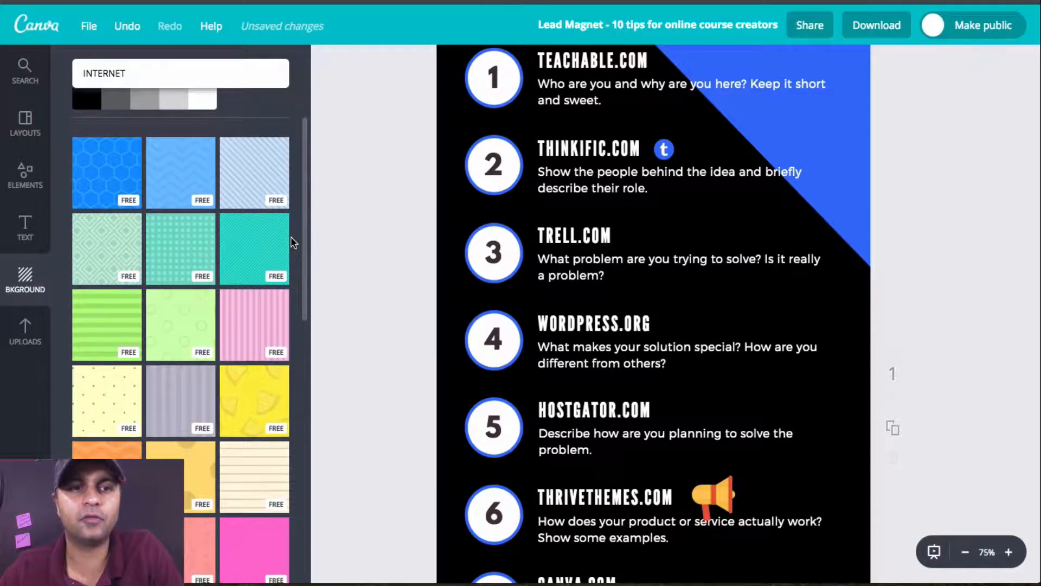
{"action": "left_click", "coordinate": [255, 171]}
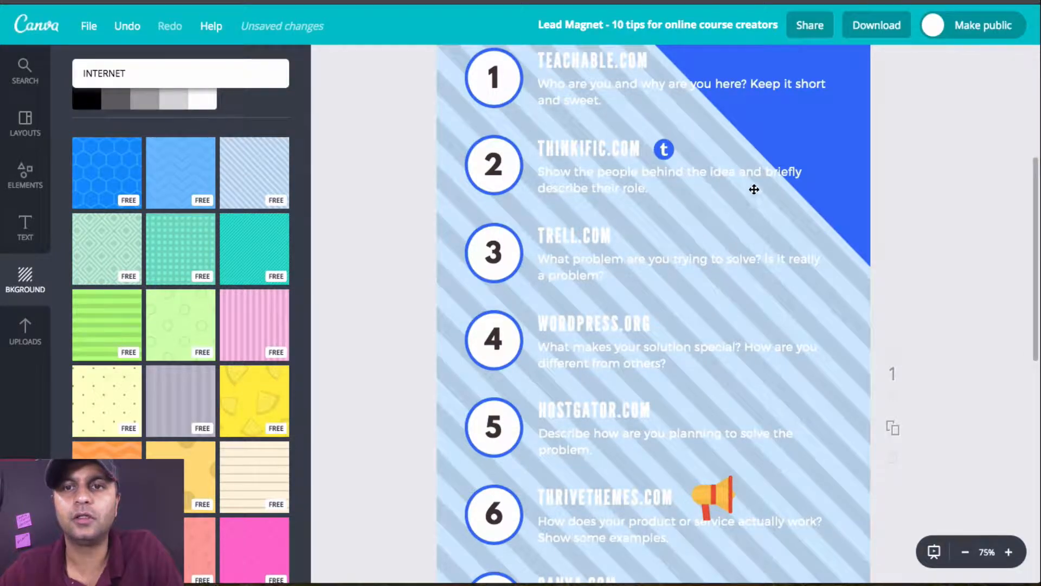
{"action": "scroll", "coordinate": [765, 155], "scroll_direction": "up", "scroll_amount": 5}
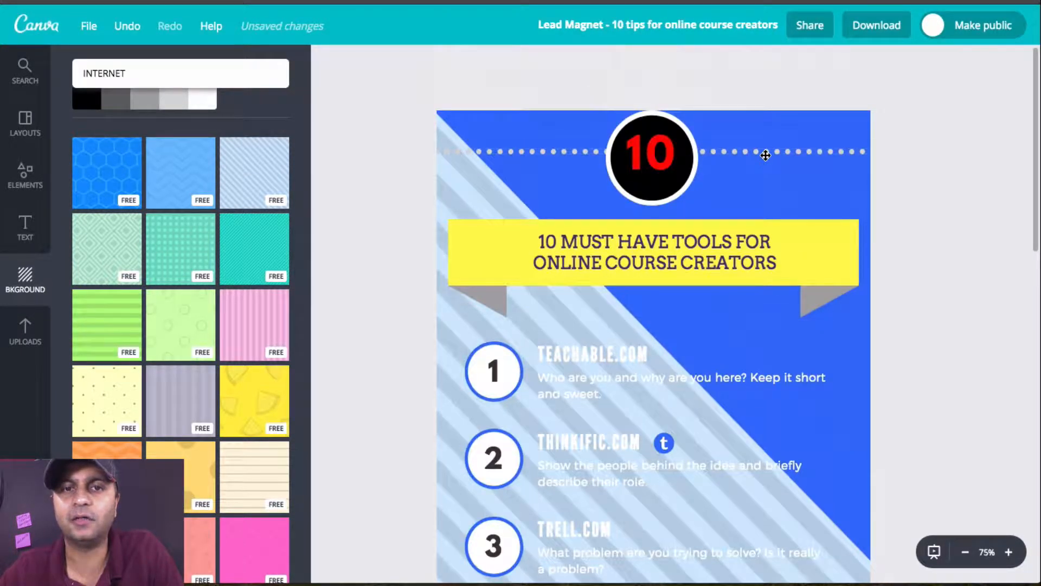
Step: Replace the striped background with the free plain near-black one beside the white texture
{"action": "scroll", "coordinate": [185, 317], "scroll_direction": "down", "scroll_amount": 15}
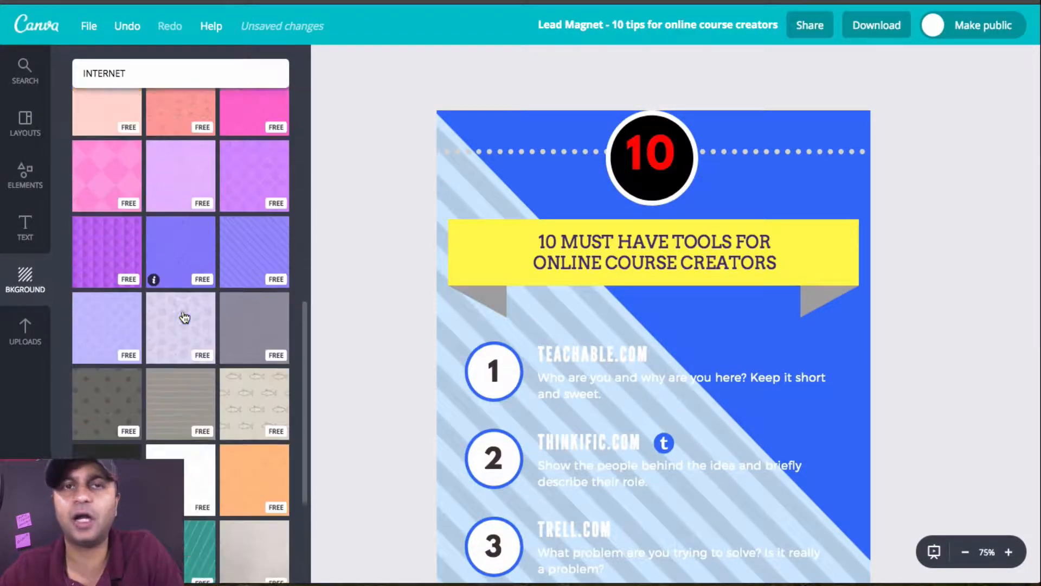
{"action": "scroll", "coordinate": [184, 317], "scroll_direction": "down", "scroll_amount": 3}
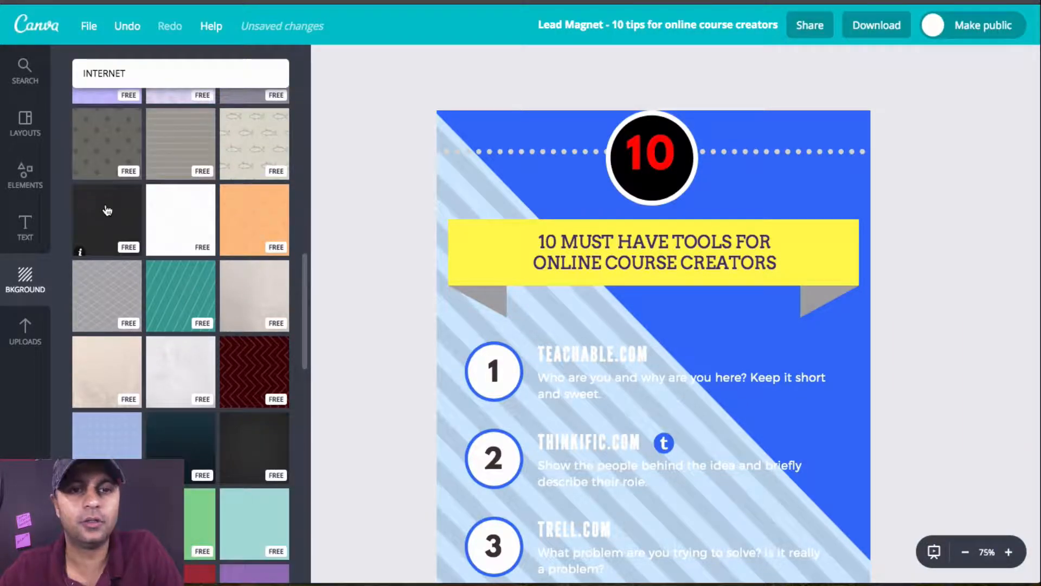
{"action": "scroll", "coordinate": [658, 223], "scroll_direction": "down", "scroll_amount": 4}
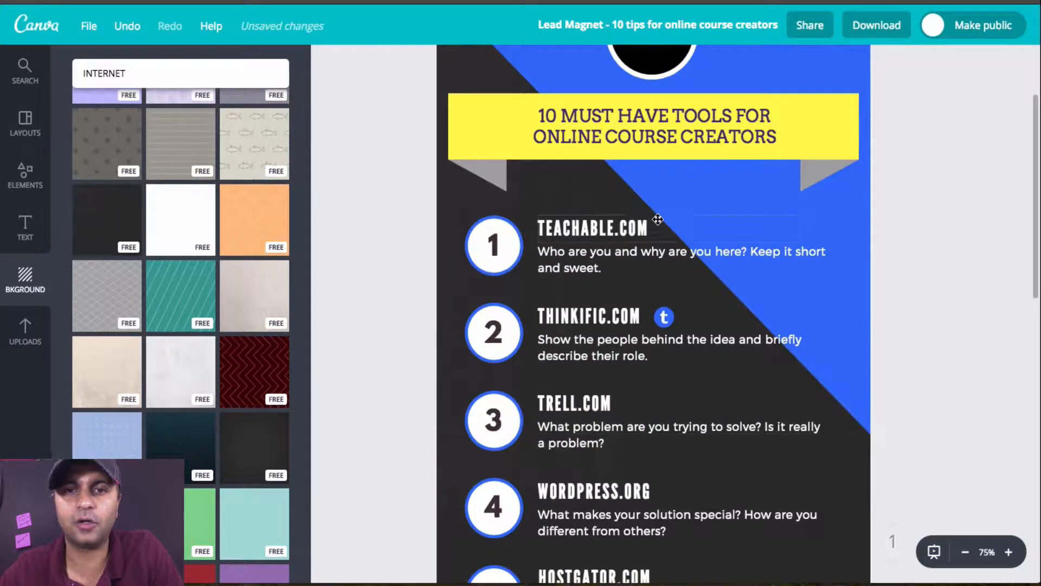
Step: Apply the free dark teal gradient background to the infographic
{"action": "scroll", "coordinate": [242, 295], "scroll_direction": "down", "scroll_amount": 4}
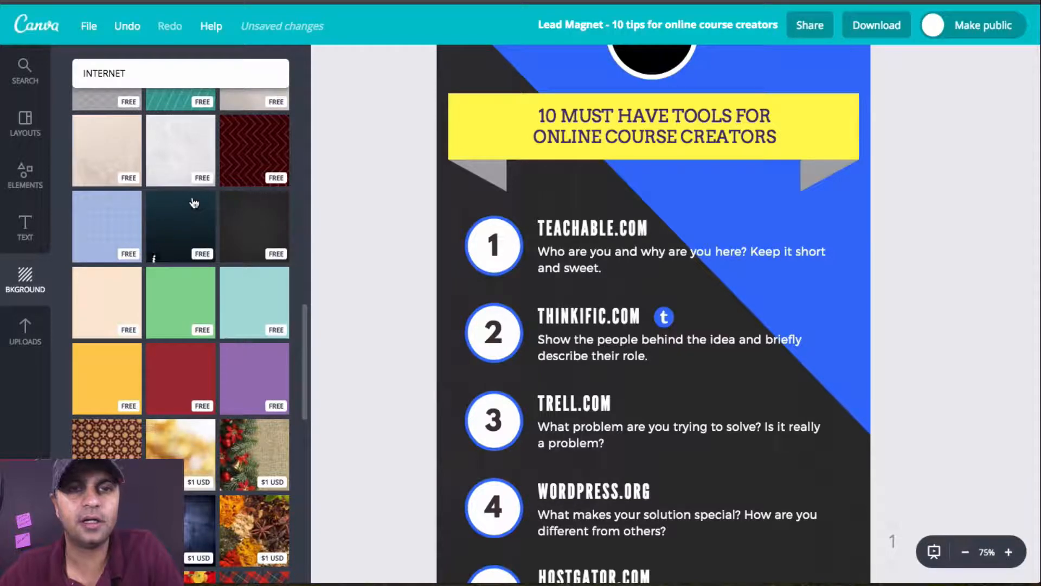
{"action": "left_click", "coordinate": [194, 203]}
{"action": "scroll", "coordinate": [757, 351], "scroll_direction": "down", "scroll_amount": 5}
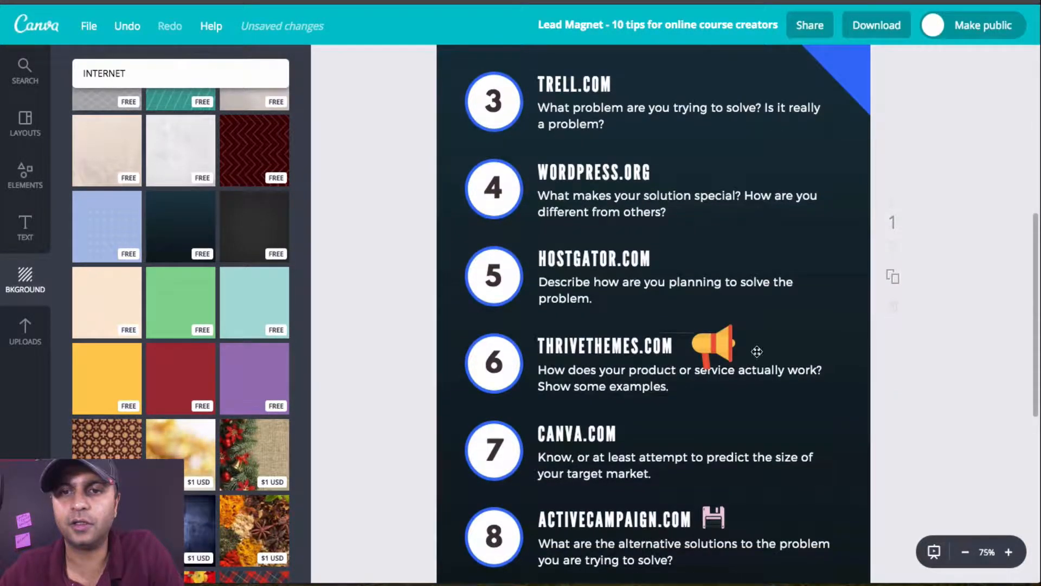
Step: Recolour the infographic's dark gradient background with the bright blue from the document colours
{"action": "left_click", "coordinate": [841, 428]}
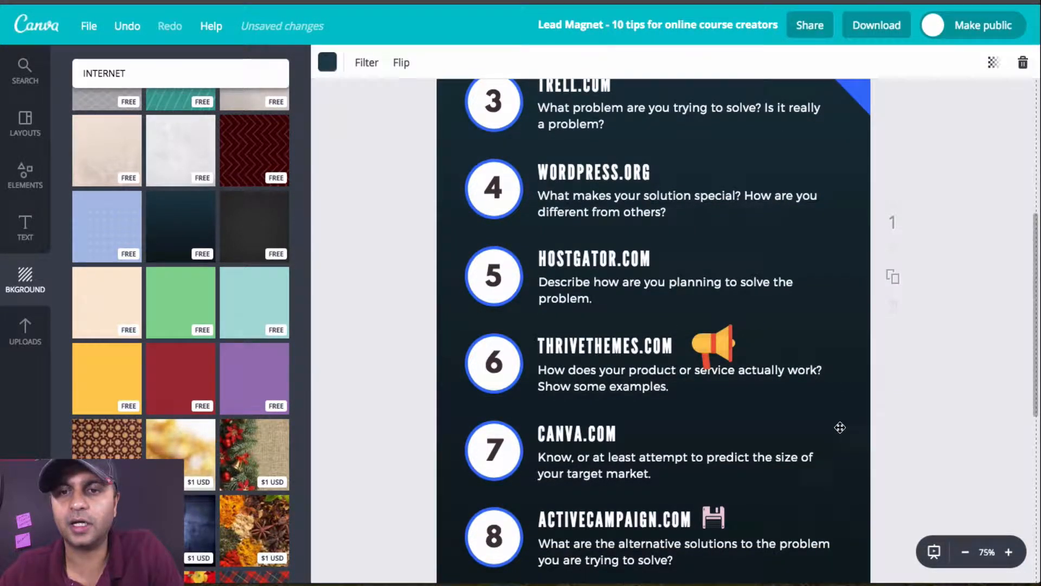
{"action": "left_click", "coordinate": [329, 63]}
{"action": "left_click", "coordinate": [428, 148]}
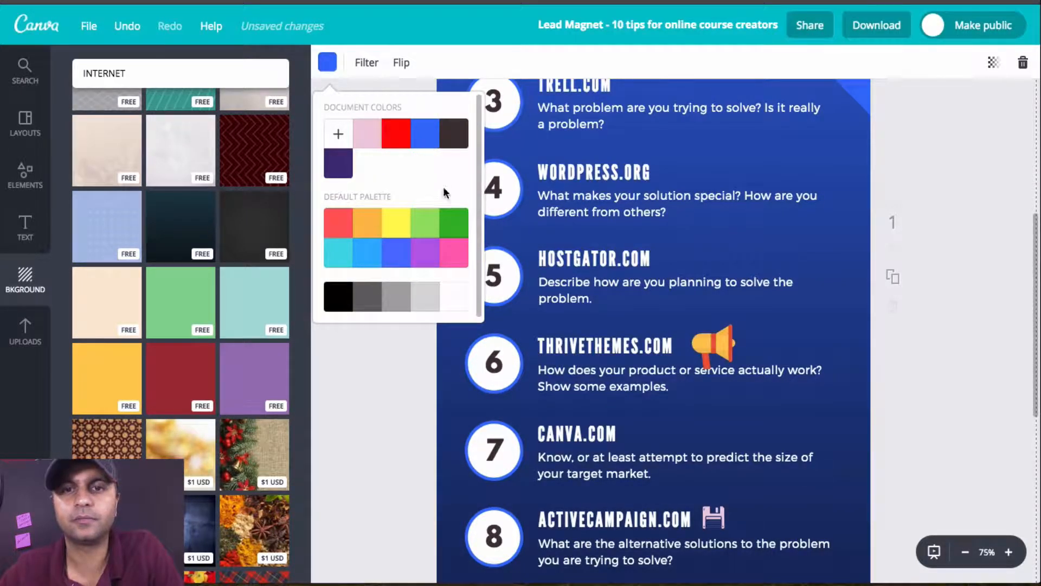
{"action": "left_click", "coordinate": [441, 388]}
Step: Replace the blue background with the free teal-blue gradient from further down the background collection
{"action": "scroll", "coordinate": [226, 445], "scroll_direction": "down", "scroll_amount": 4}
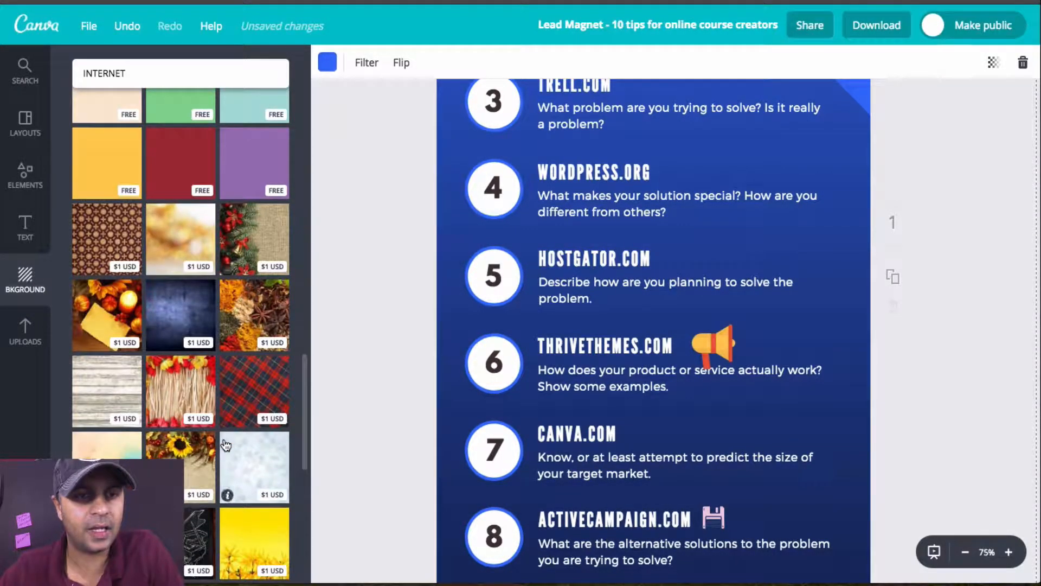
{"action": "scroll", "coordinate": [170, 315], "scroll_direction": "down", "scroll_amount": 7}
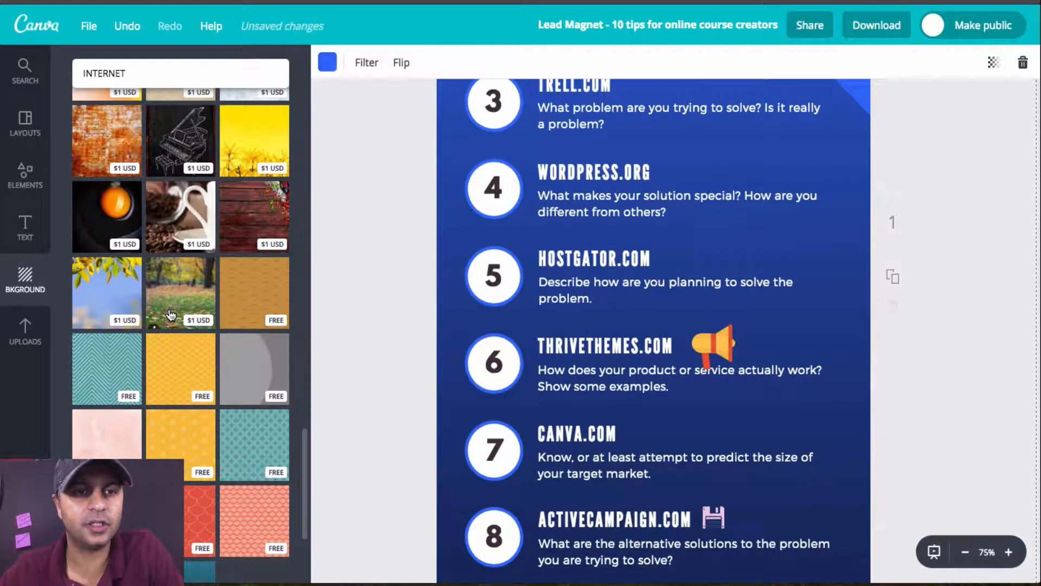
{"action": "scroll", "coordinate": [170, 315], "scroll_direction": "down", "scroll_amount": 6}
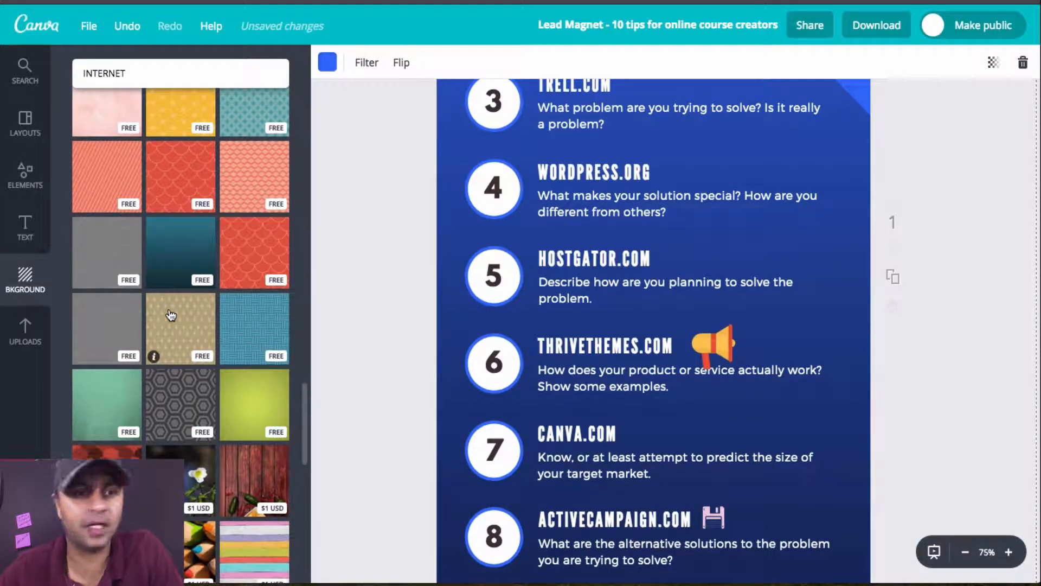
{"action": "left_click", "coordinate": [180, 259]}
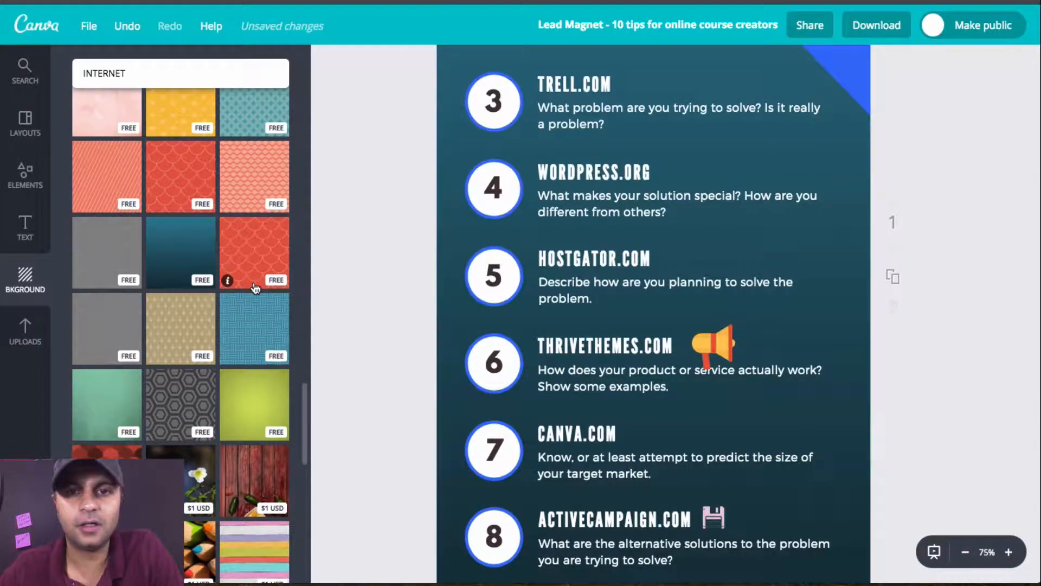
Step: Replace the teal-blue gradient with the free plain near-black background
{"action": "scroll", "coordinate": [255, 287], "scroll_direction": "up", "scroll_amount": 20}
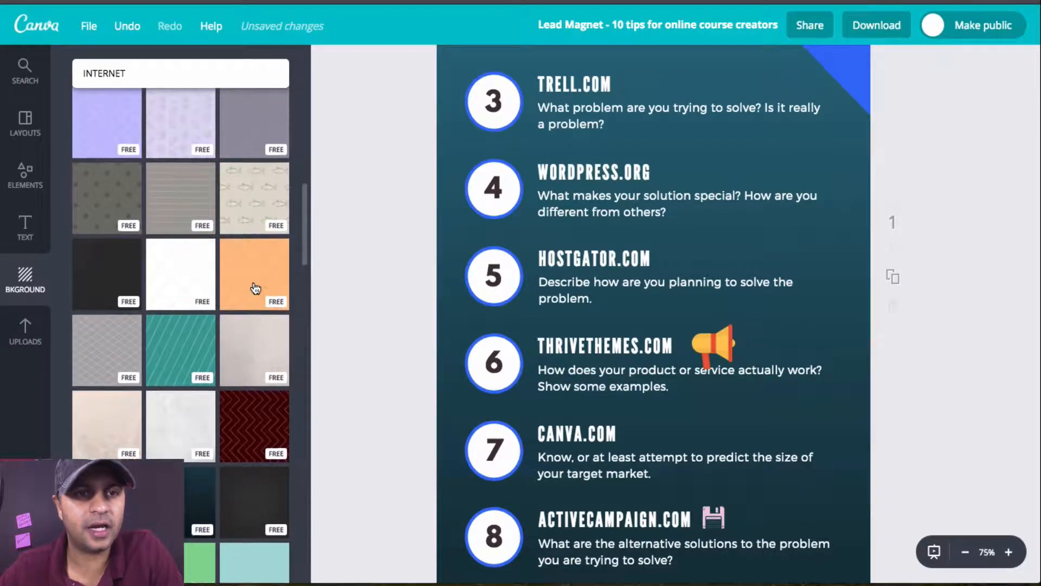
{"action": "scroll", "coordinate": [254, 287], "scroll_direction": "up", "scroll_amount": 3}
{"action": "left_click", "coordinate": [91, 439]}
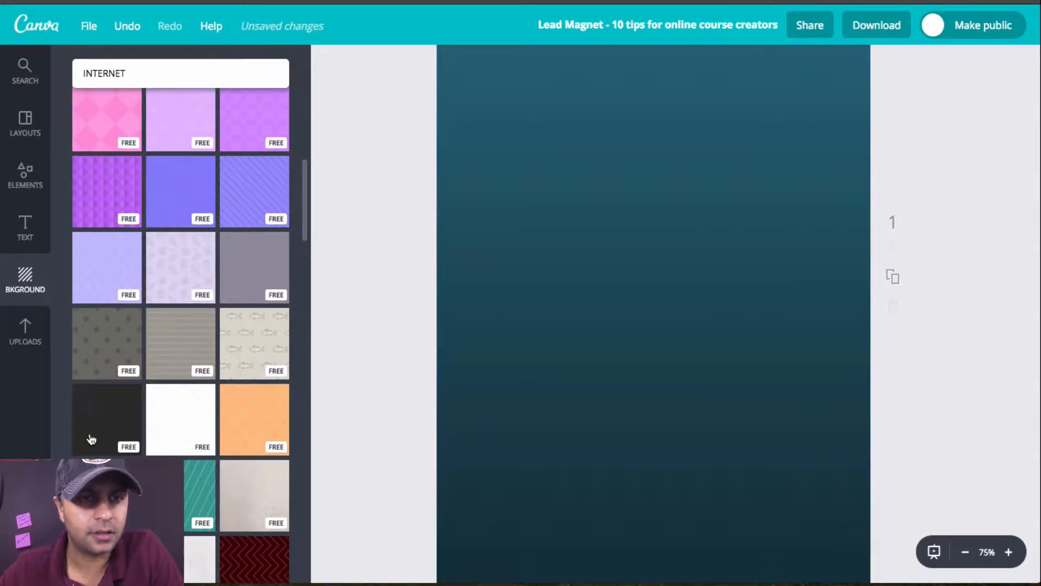
Step: Try the free beige fish-patterned background and replace it with the free coral cherry-patterned one
{"action": "scroll", "coordinate": [255, 402], "scroll_direction": "up", "scroll_amount": 2}
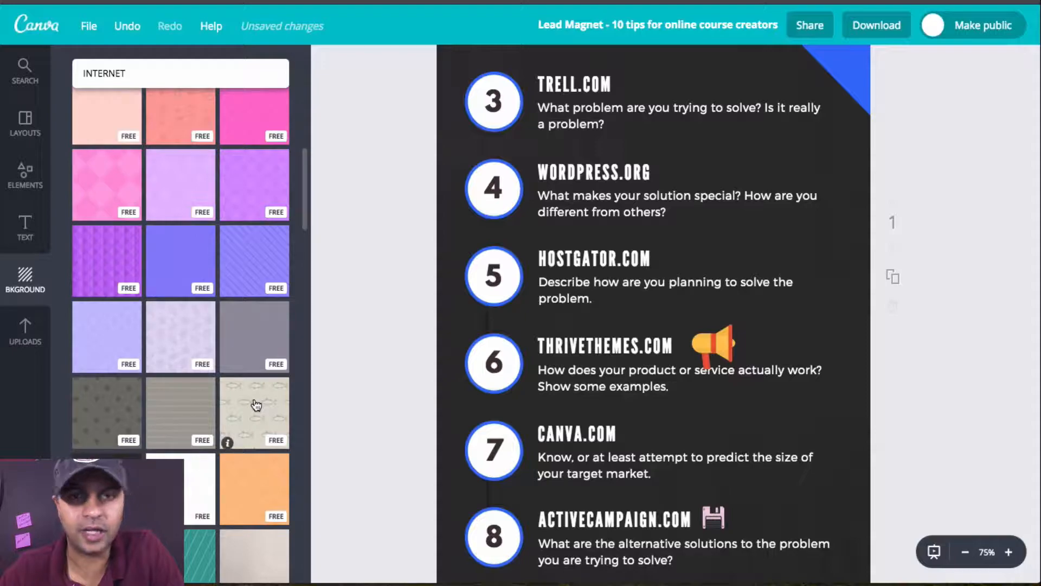
{"action": "left_click", "coordinate": [255, 406]}
{"action": "scroll", "coordinate": [830, 251], "scroll_direction": "up", "scroll_amount": 2}
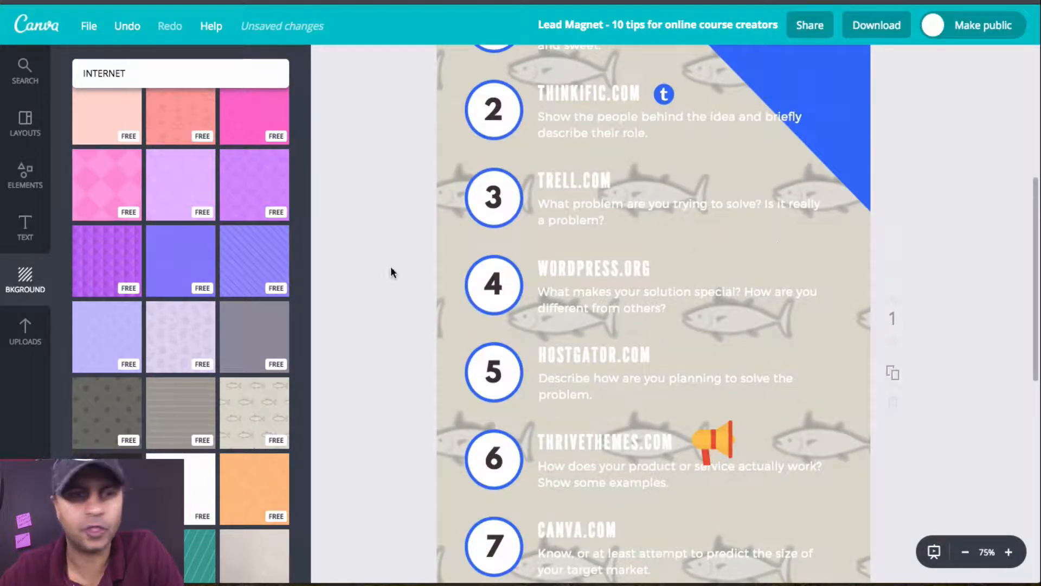
{"action": "scroll", "coordinate": [201, 321], "scroll_direction": "up", "scroll_amount": 3}
{"action": "left_click", "coordinate": [182, 264]}
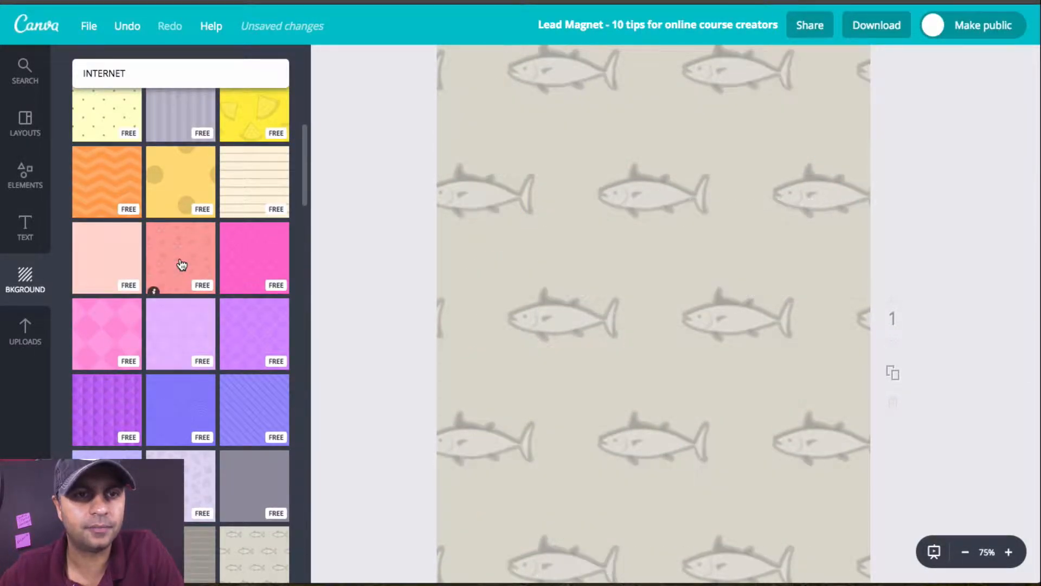
Step: Try the free yellow watermelon-slice background and replace it with the free bright blue honeycomb pattern
{"action": "scroll", "coordinate": [182, 264], "scroll_direction": "up", "scroll_amount": 2}
{"action": "scroll", "coordinate": [182, 264], "scroll_direction": "up", "scroll_amount": 2}
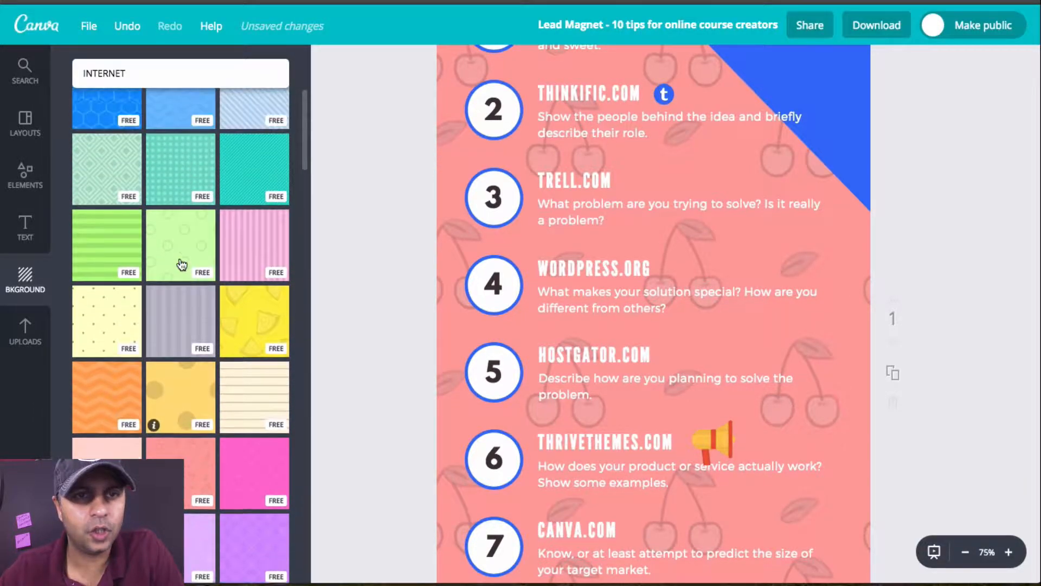
{"action": "left_click", "coordinate": [270, 330]}
{"action": "scroll", "coordinate": [269, 328], "scroll_direction": "up", "scroll_amount": 3}
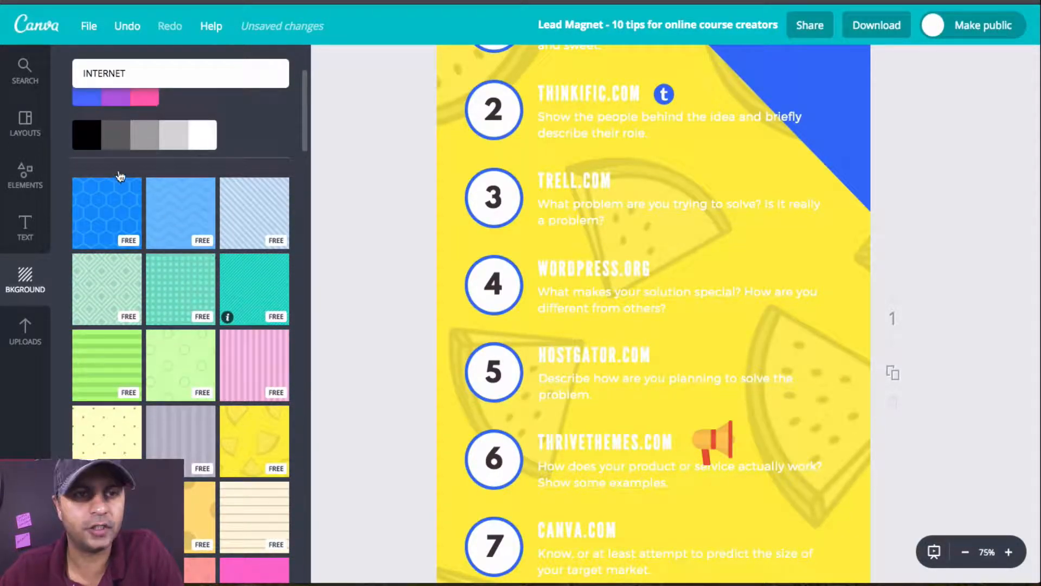
{"action": "left_click", "coordinate": [112, 209]}
Step: Try the free grey polka-dot background and replace it with the free plain near-black one on the infographic
{"action": "scroll", "coordinate": [234, 249], "scroll_direction": "down", "scroll_amount": 5}
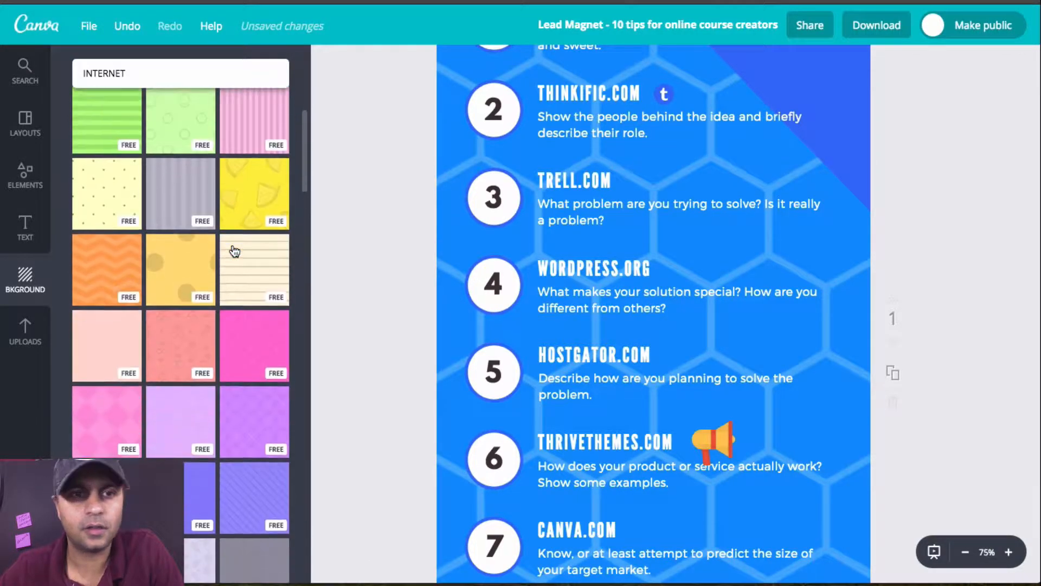
{"action": "scroll", "coordinate": [234, 249], "scroll_direction": "down", "scroll_amount": 5}
{"action": "scroll", "coordinate": [155, 336], "scroll_direction": "down", "scroll_amount": 2}
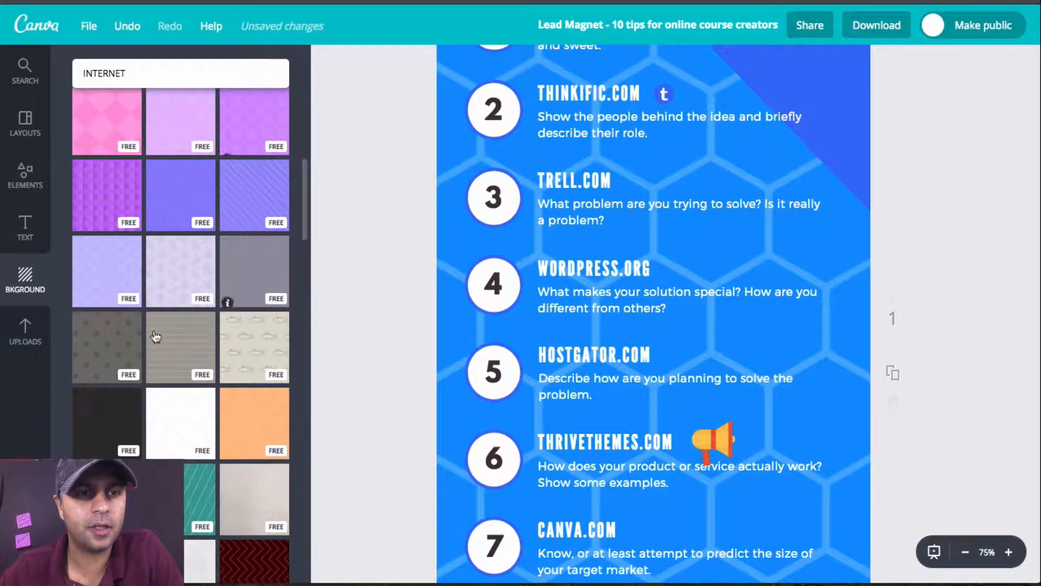
{"action": "left_click", "coordinate": [121, 369]}
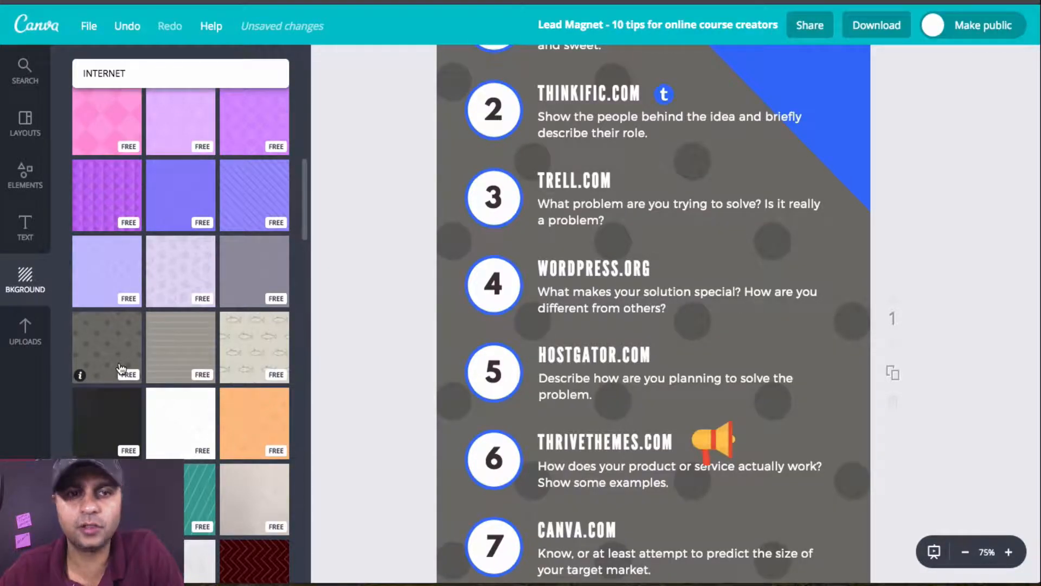
{"action": "left_click", "coordinate": [115, 442]}
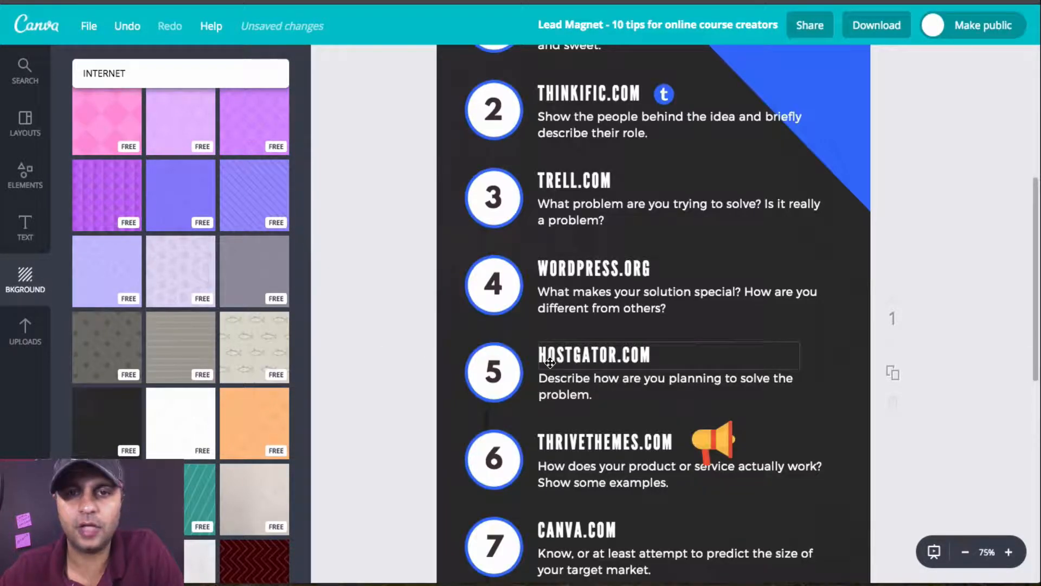
Step: Delete the orange megaphone graphic beside the THRIVETHEMES.COM heading
{"action": "scroll", "coordinate": [728, 251], "scroll_direction": "up", "scroll_amount": 5}
{"action": "scroll", "coordinate": [728, 251], "scroll_direction": "down", "scroll_amount": 1}
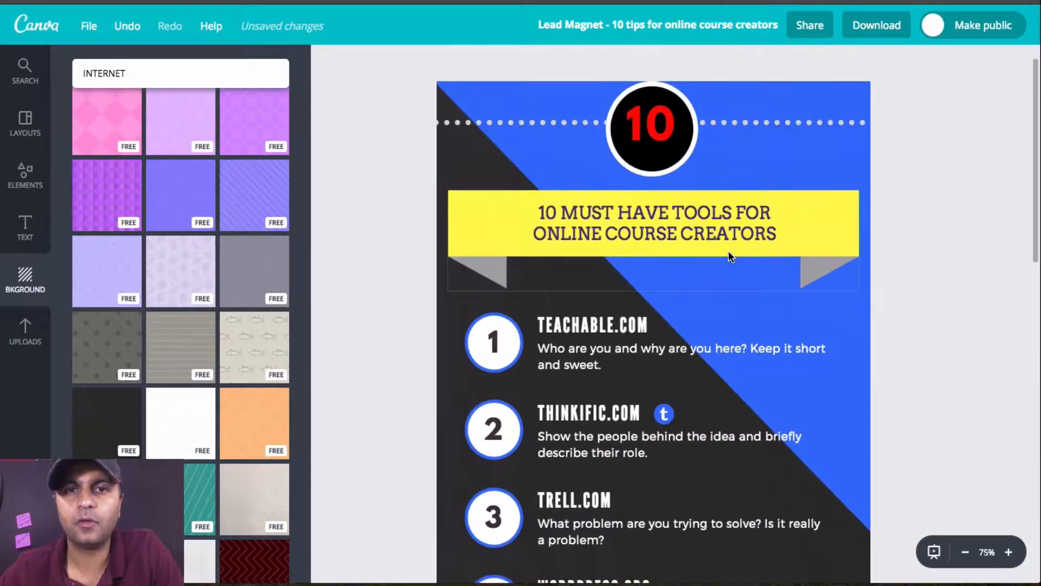
{"action": "scroll", "coordinate": [727, 251], "scroll_direction": "down", "scroll_amount": 4}
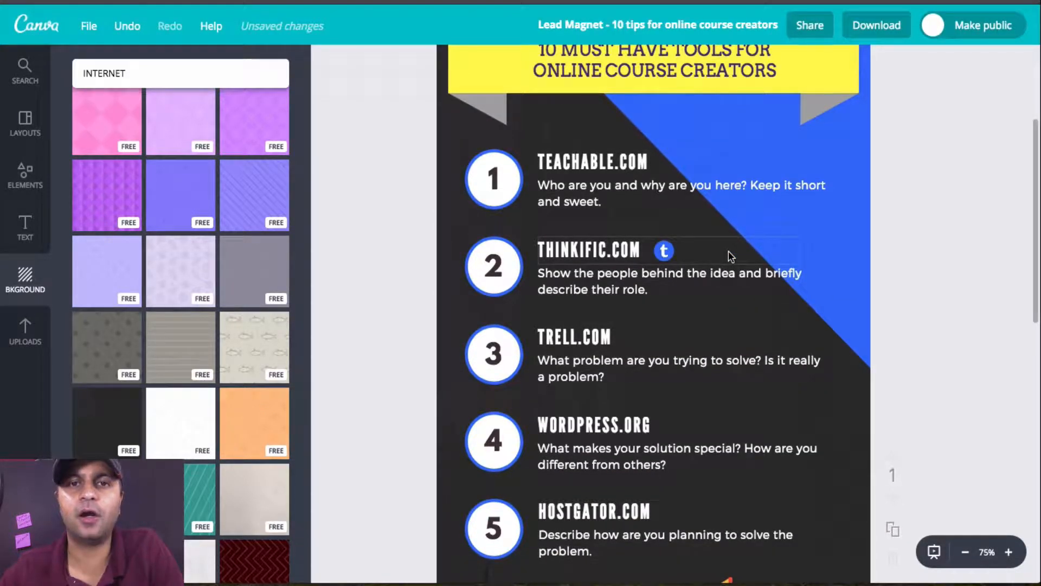
{"action": "scroll", "coordinate": [729, 254], "scroll_direction": "down", "scroll_amount": 3}
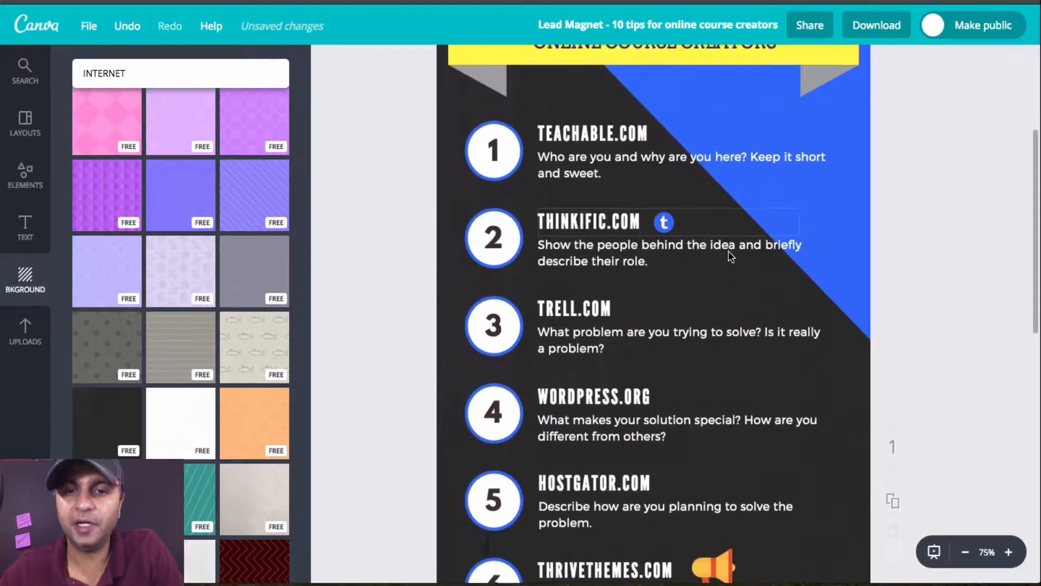
{"action": "left_click", "coordinate": [726, 489]}
{"action": "key", "text": "Delete"}
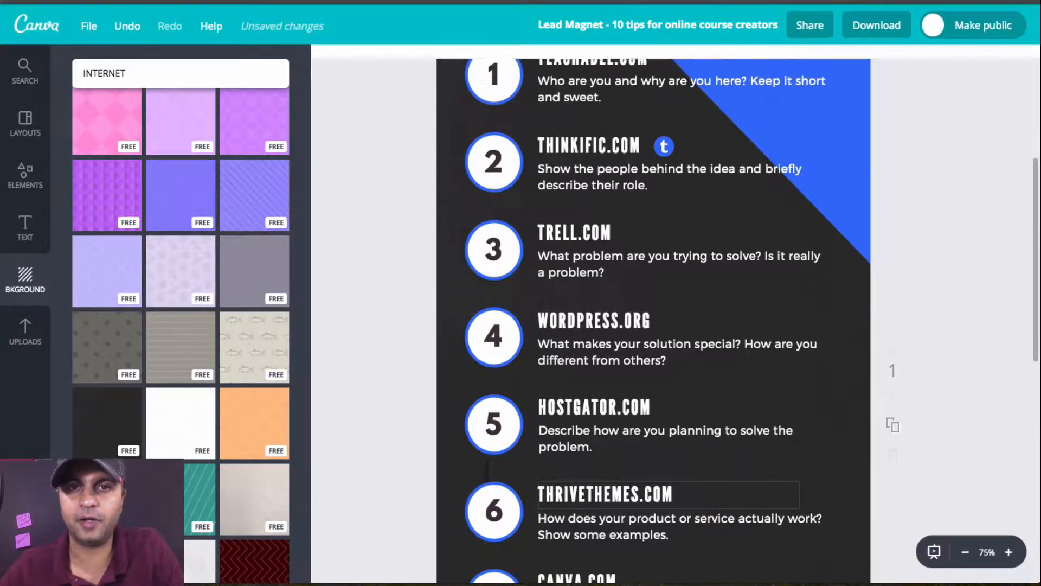
Step: Download the infographic as PDF - Standard and dismiss the download notice
{"action": "scroll", "coordinate": [736, 261], "scroll_direction": "up", "scroll_amount": 6}
{"action": "scroll", "coordinate": [736, 261], "scroll_direction": "up", "scroll_amount": 2}
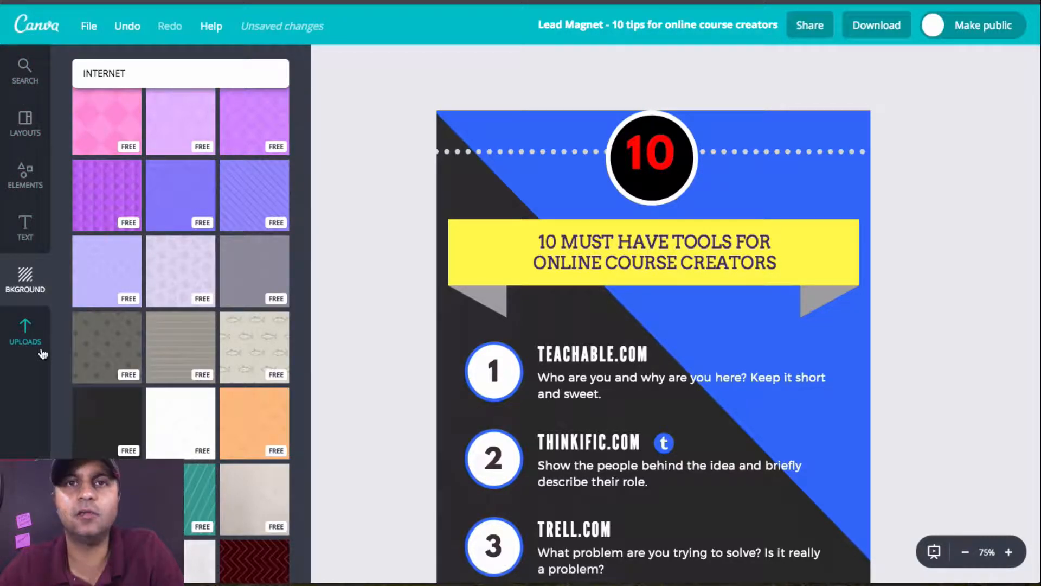
{"action": "left_click", "coordinate": [874, 27]}
{"action": "left_click", "coordinate": [899, 101]}
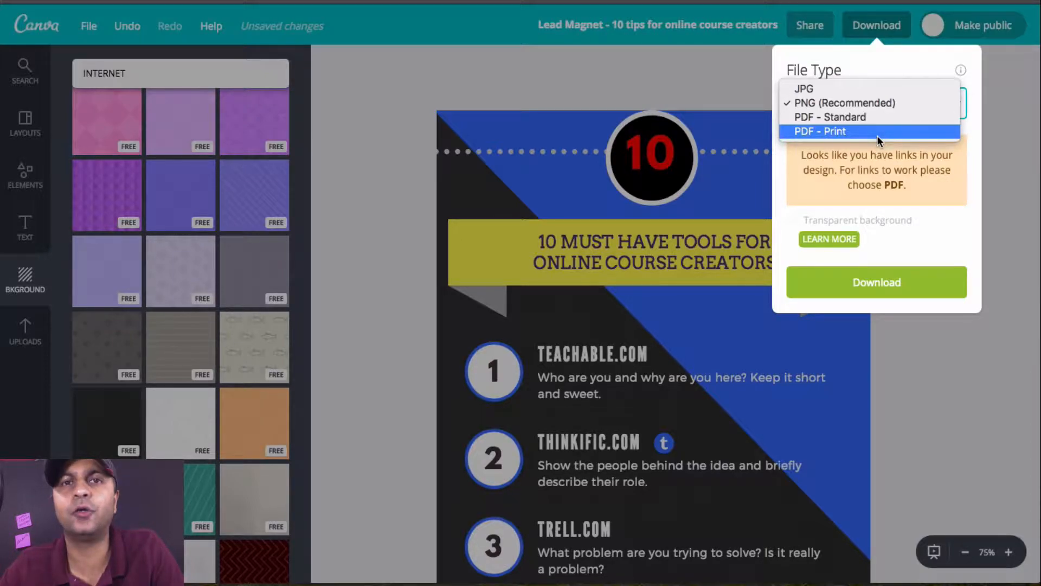
{"action": "left_click", "coordinate": [870, 118]}
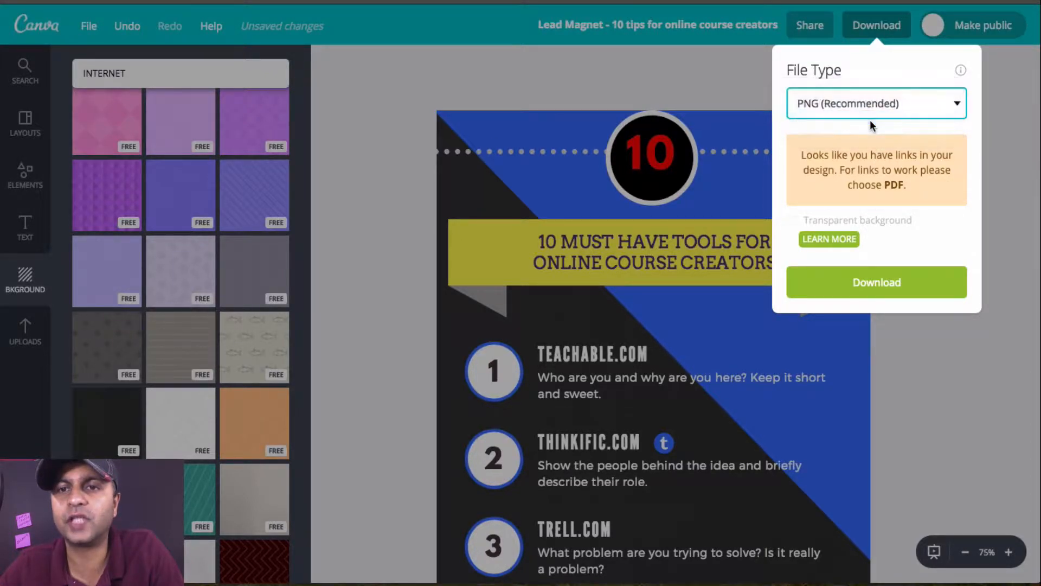
{"action": "left_click", "coordinate": [877, 150]}
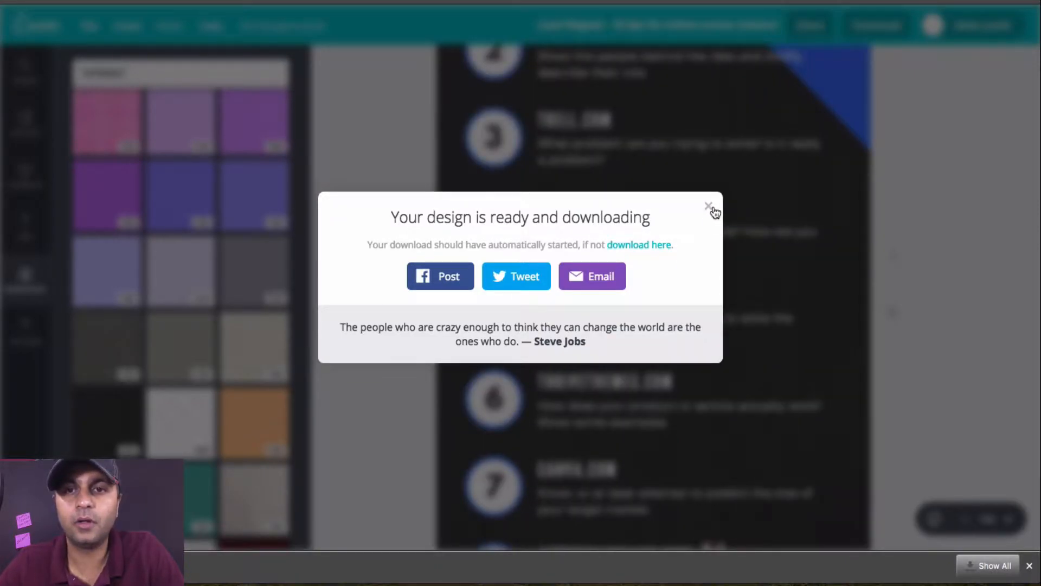
{"action": "left_click", "coordinate": [708, 222]}
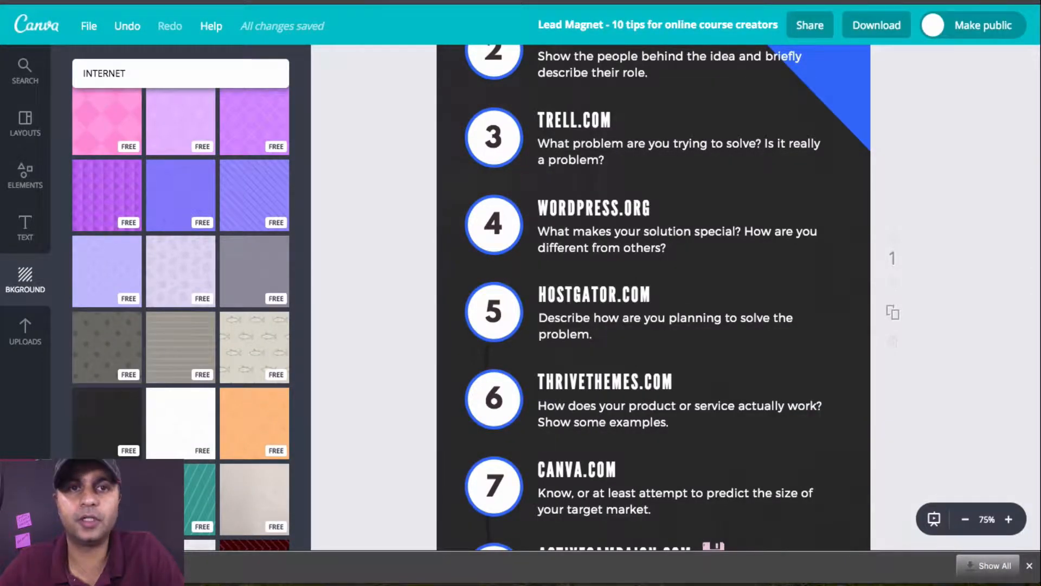
Step: Open the bookmarked WordPress Pages list of the "A course creators manual" site in a new browser tab
{"action": "key", "text": "super+t"}
{"action": "left_click", "coordinate": [937, 1]}
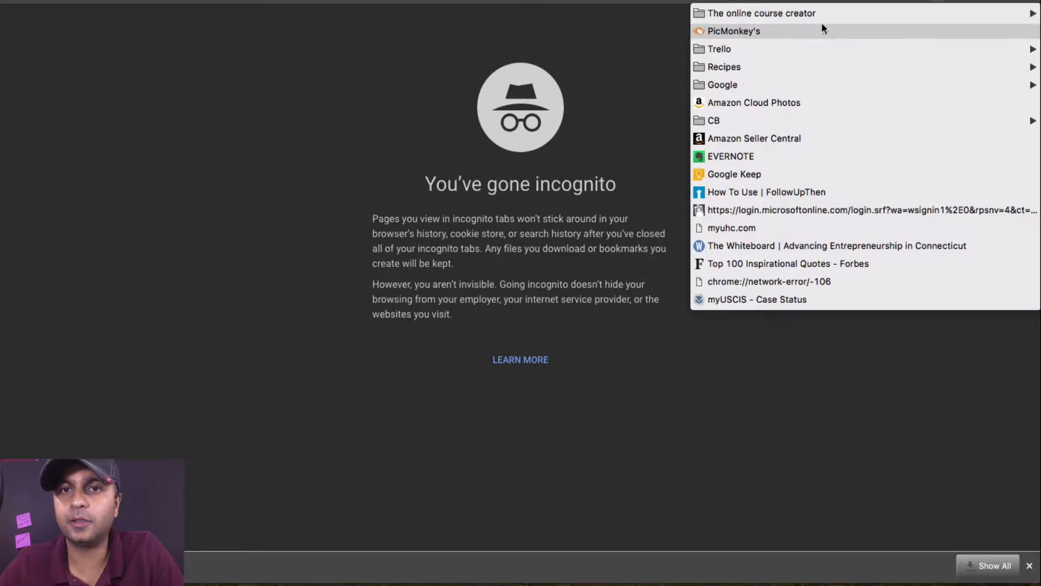
{"action": "mouse_move", "coordinate": [818, 14]}
{"action": "mouse_move", "coordinate": [572, 14]}
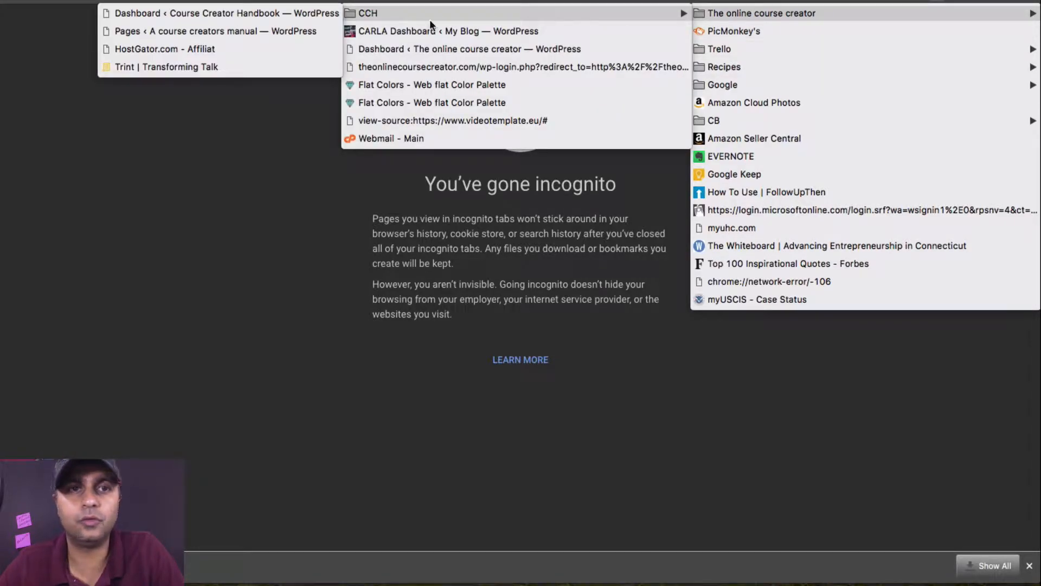
{"action": "left_click", "coordinate": [301, 31]}
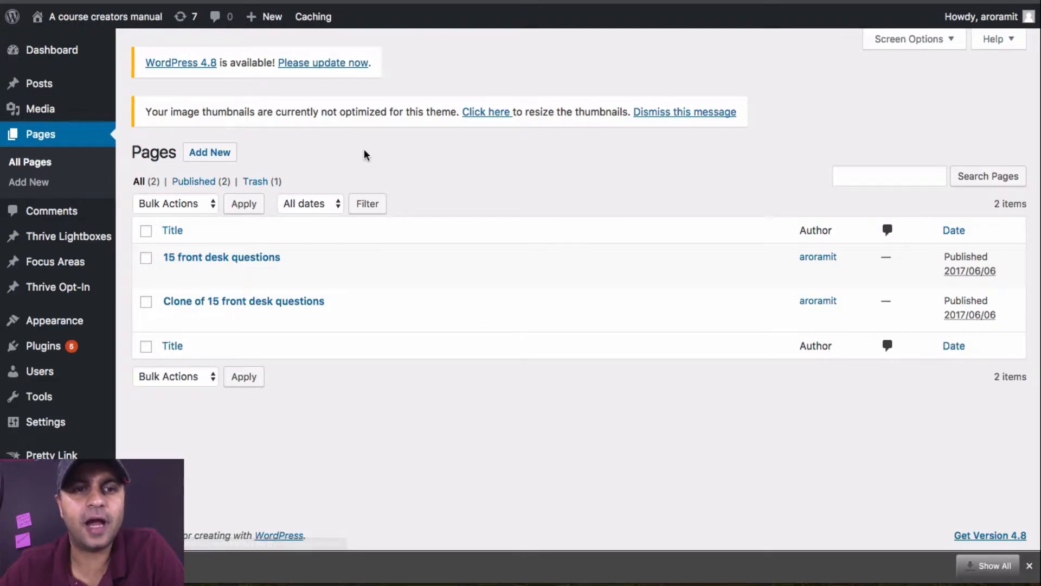
Step: View the "15 front desk questions" page and open it for editing in Thrive Content Builder
{"action": "mouse_move", "coordinate": [206, 269]}
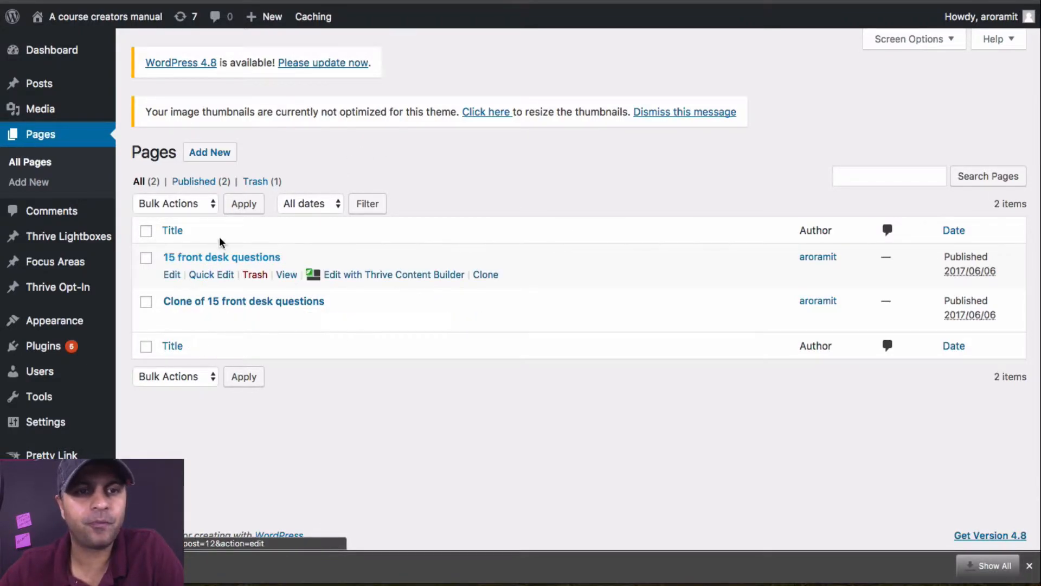
{"action": "left_click", "coordinate": [287, 276]}
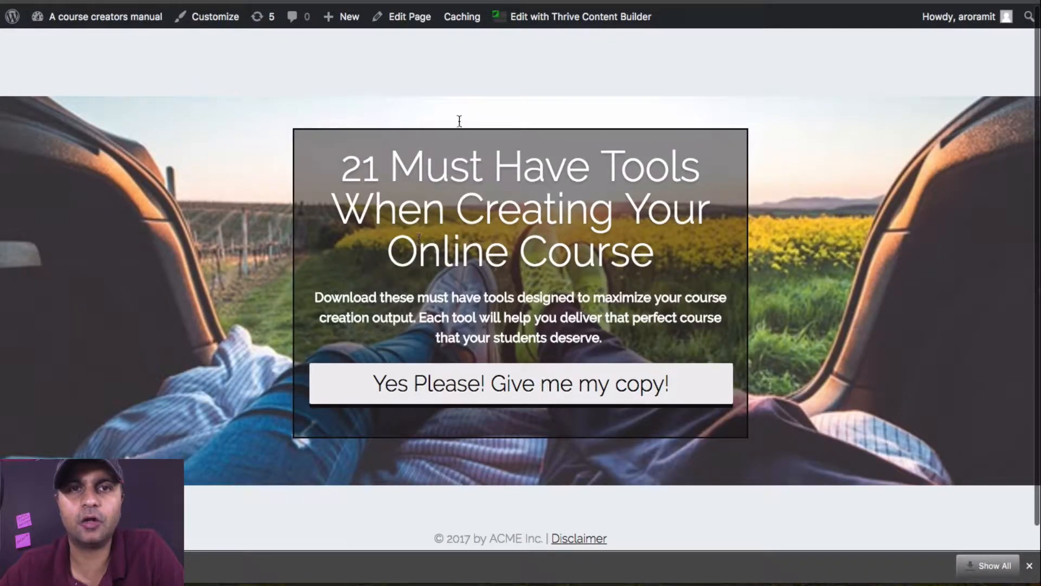
{"action": "left_click", "coordinate": [525, 17]}
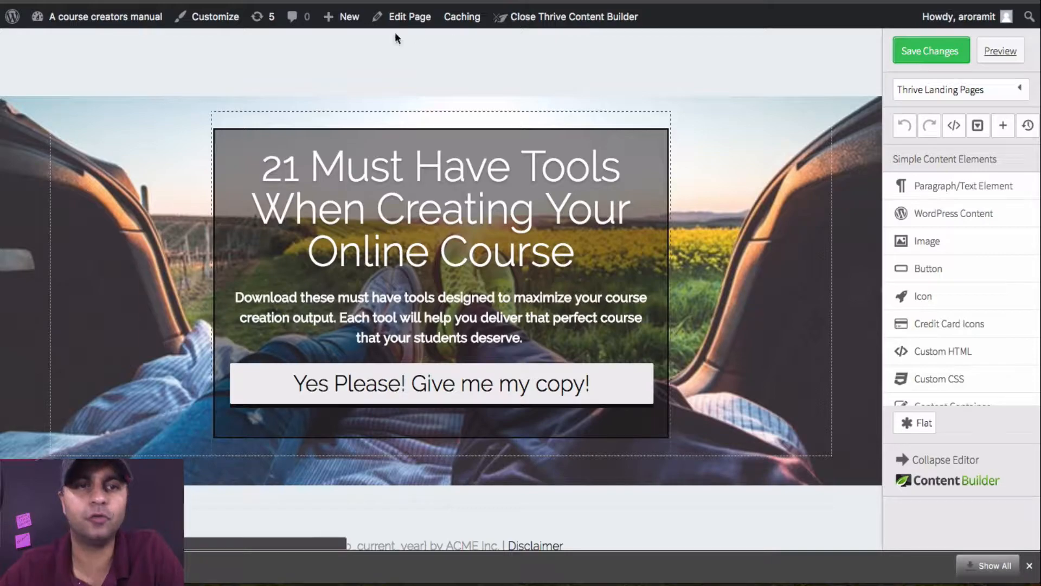
Step: Change the landing page headline's number to 10 and close the text element menu
{"action": "left_click", "coordinate": [297, 175]}
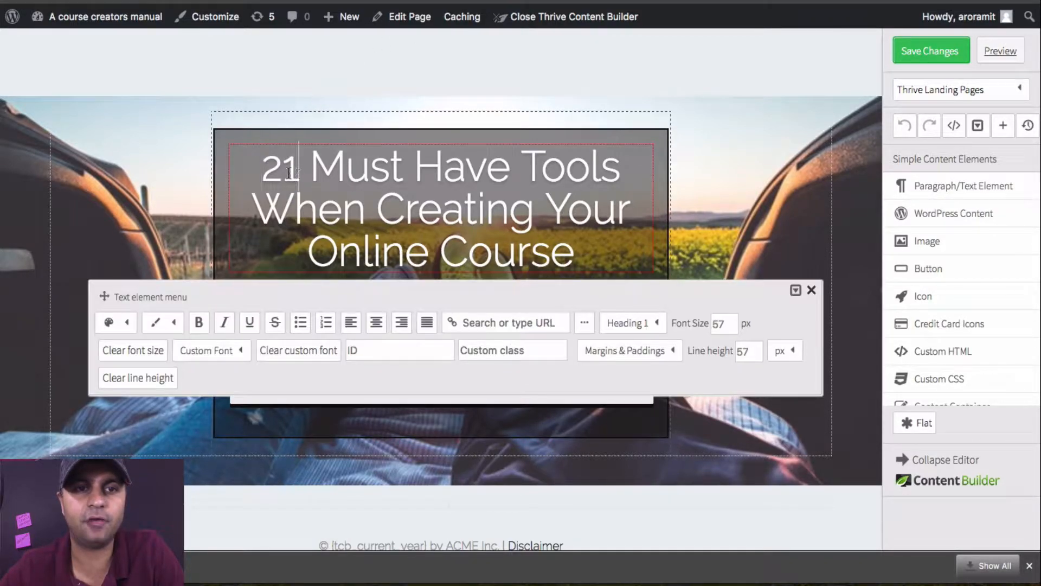
{"action": "double_click", "coordinate": [298, 175]}
{"action": "type", "text": "10"}
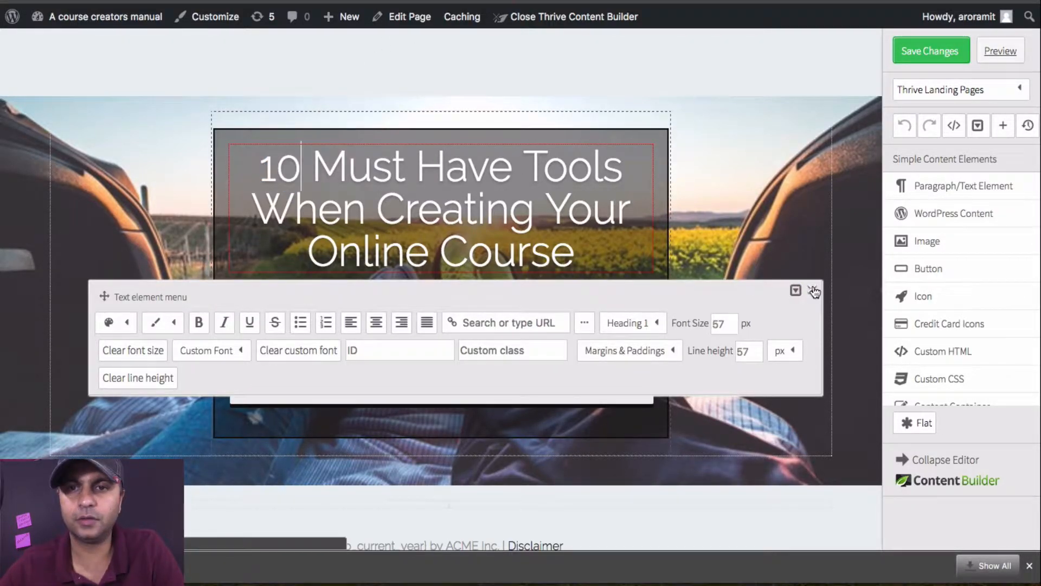
{"action": "left_click", "coordinate": [811, 290]}
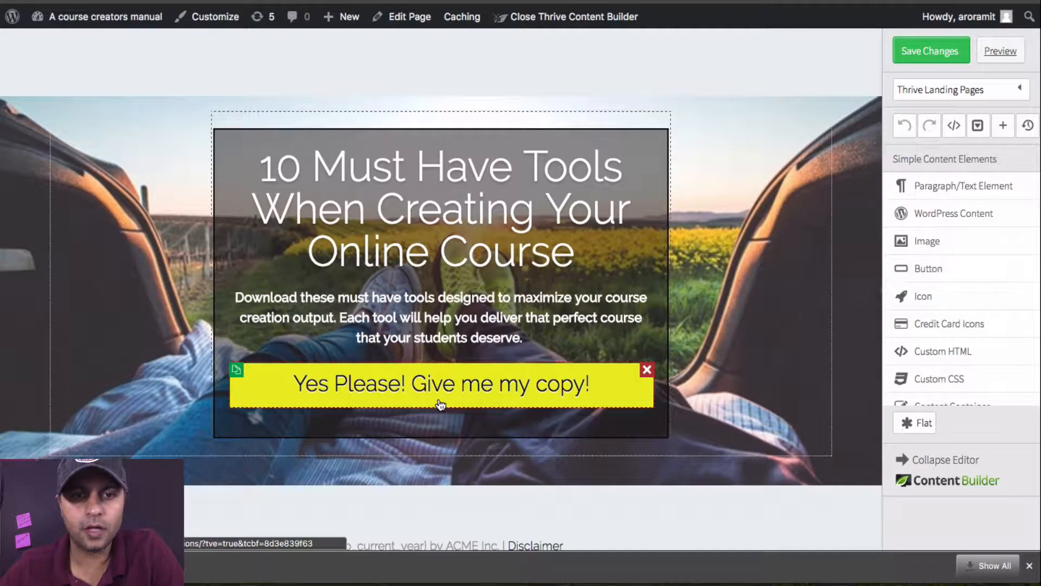
Step: Delete the "Yes Please! Give me my copy!" button from the landing page and undo the deletion
{"action": "left_click", "coordinate": [646, 371]}
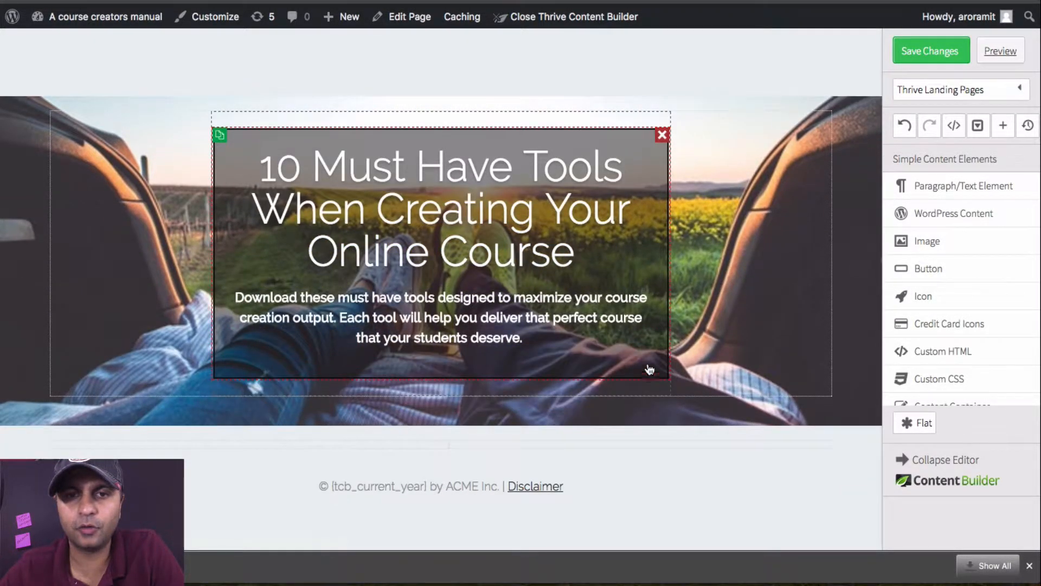
{"action": "left_click", "coordinate": [904, 126]}
{"action": "left_click", "coordinate": [369, 395]}
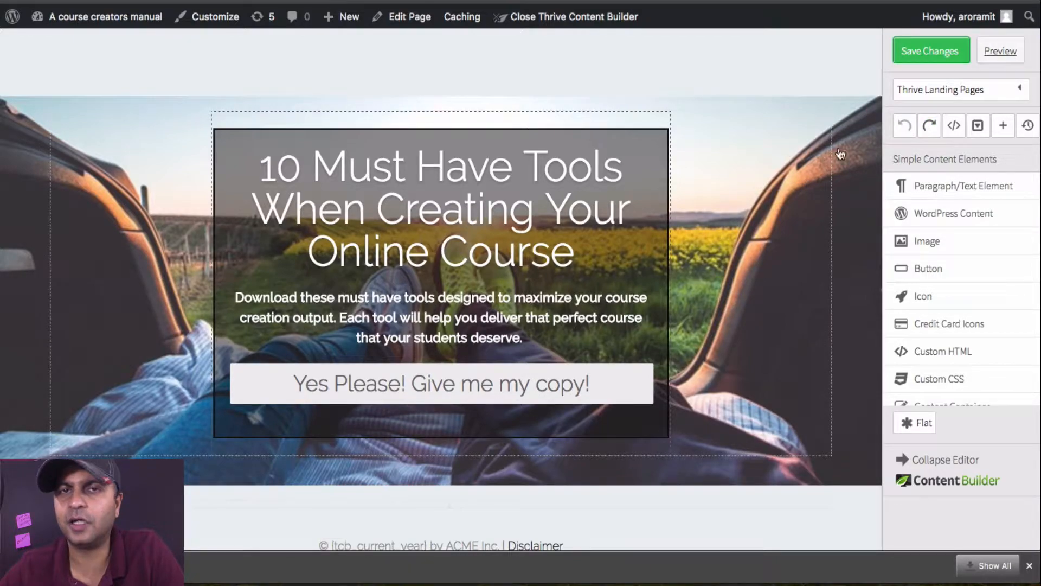
Step: Try the saved yellow rgba(236,239,33,1) as the call-to-action button's background colour and close the button menu
{"action": "left_click", "coordinate": [507, 378]}
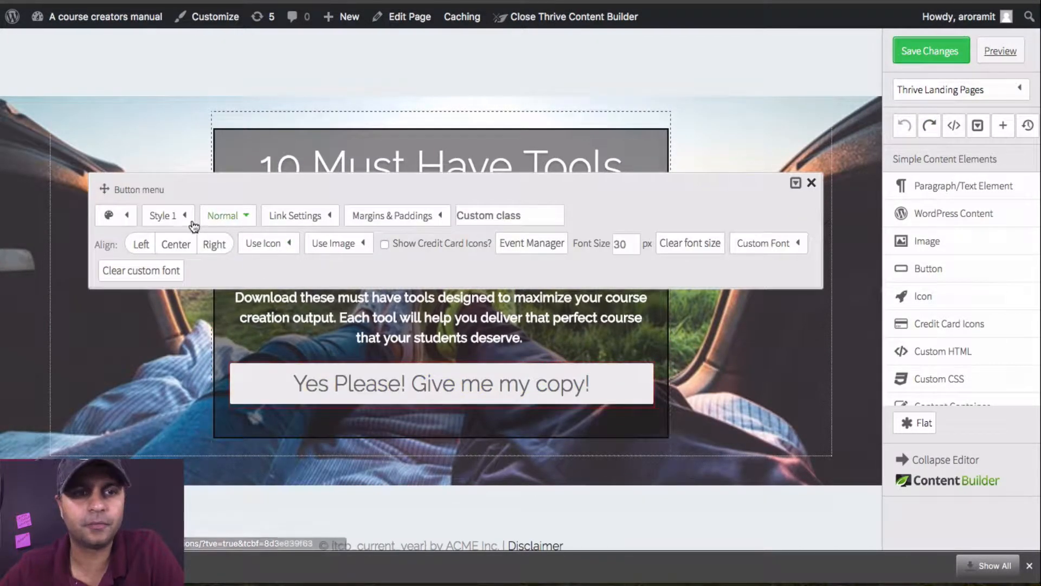
{"action": "left_click", "coordinate": [126, 216]}
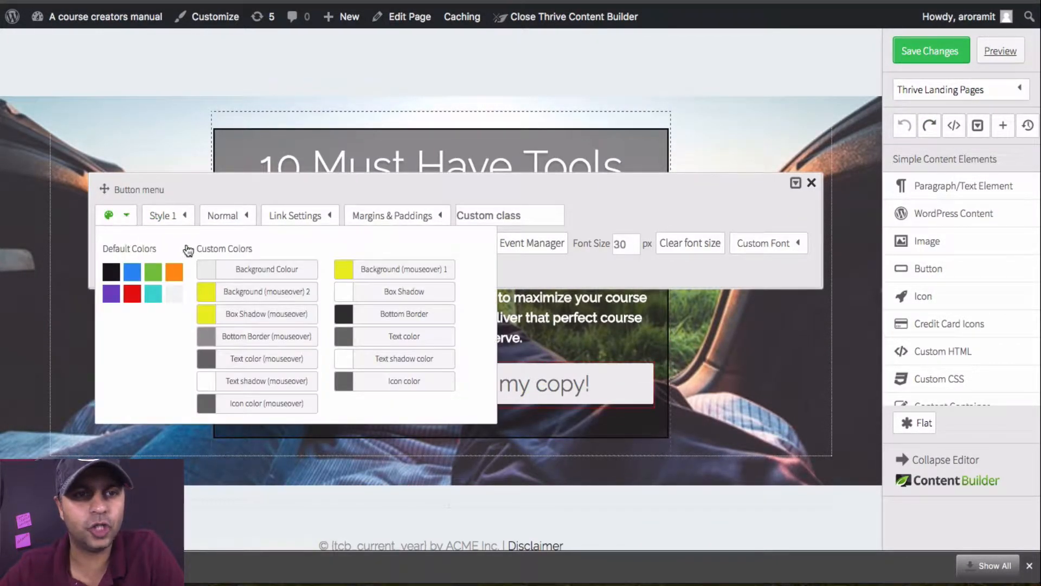
{"action": "left_click", "coordinate": [252, 270]}
{"action": "left_click", "coordinate": [312, 163]}
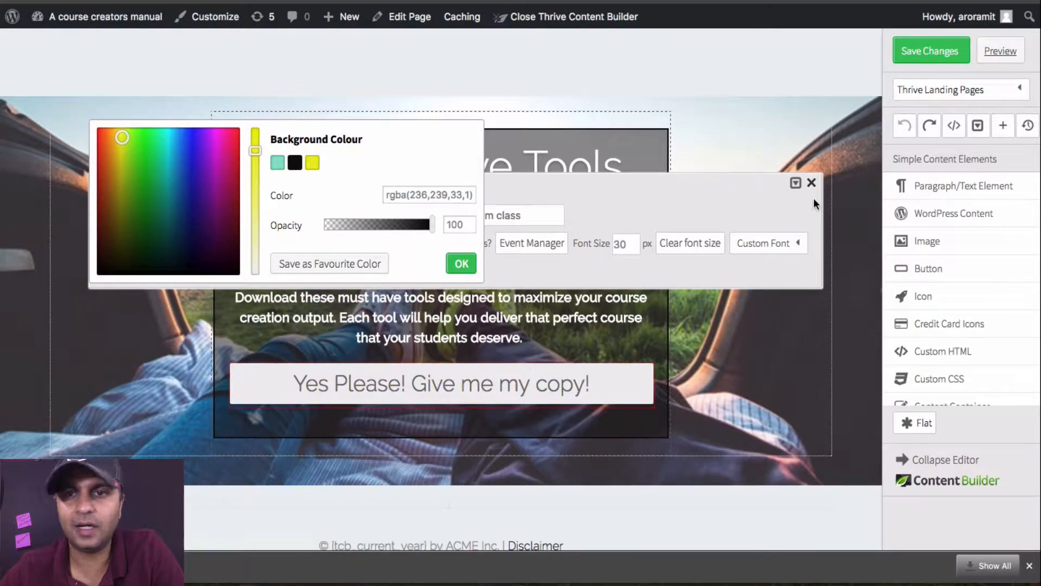
{"action": "left_click", "coordinate": [812, 183]}
Step: Inspect the call-to-action button's existing click event in the Event Manager, and close the button menu
{"action": "left_click", "coordinate": [488, 391]}
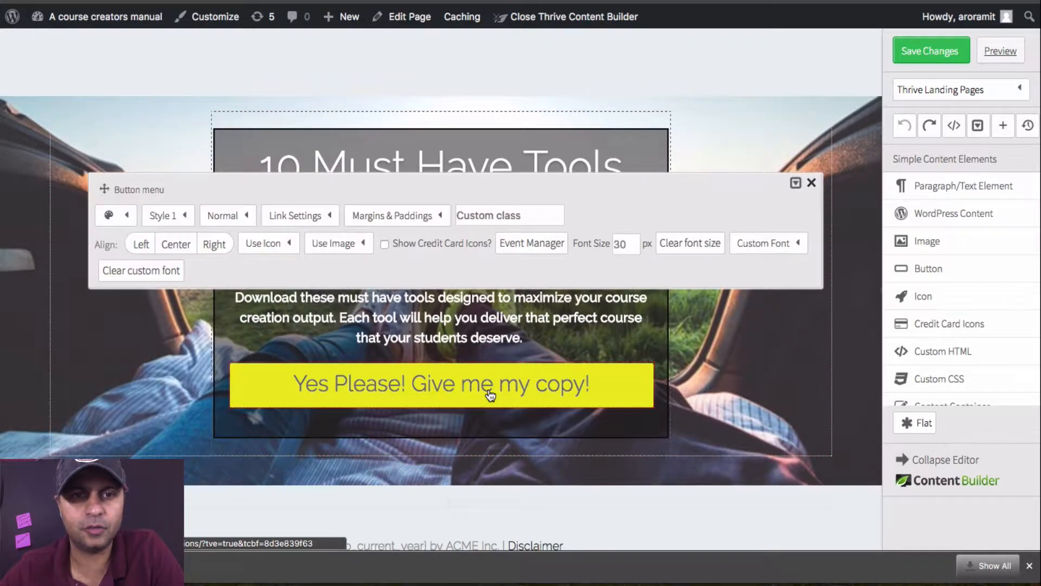
{"action": "left_click", "coordinate": [531, 244]}
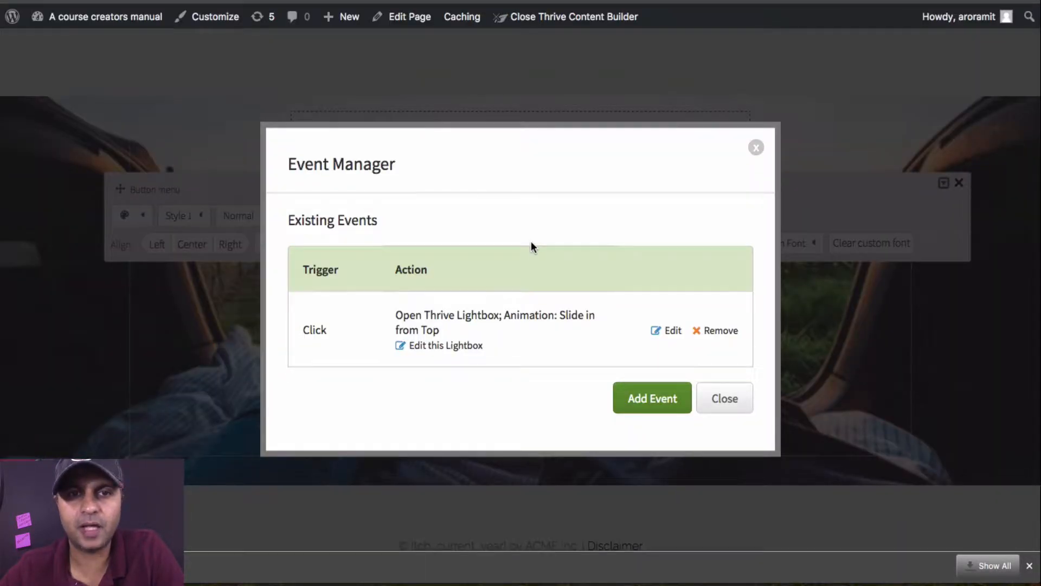
{"action": "left_click", "coordinate": [725, 399]}
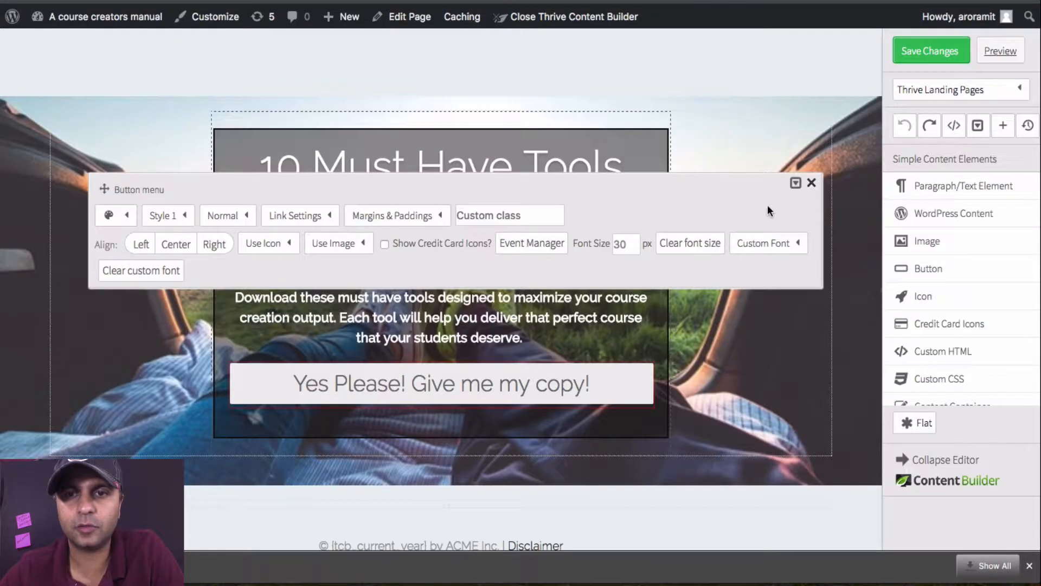
{"action": "left_click", "coordinate": [811, 183]}
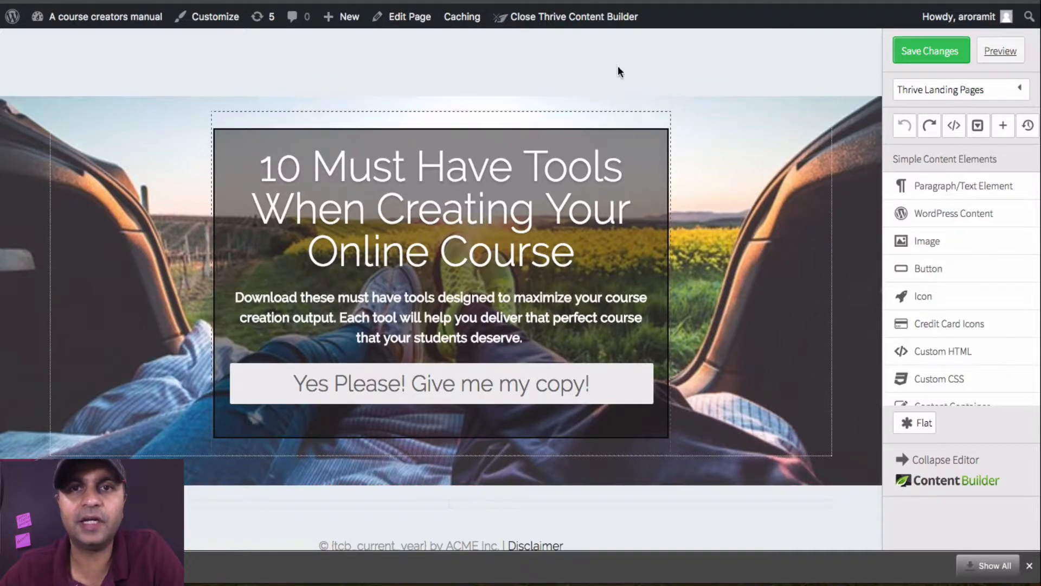
Step: Leave the editor without saving and reopen the "15 front desk questions" page in Thrive Content Builder from the Pages list
{"action": "left_click", "coordinate": [994, 49]}
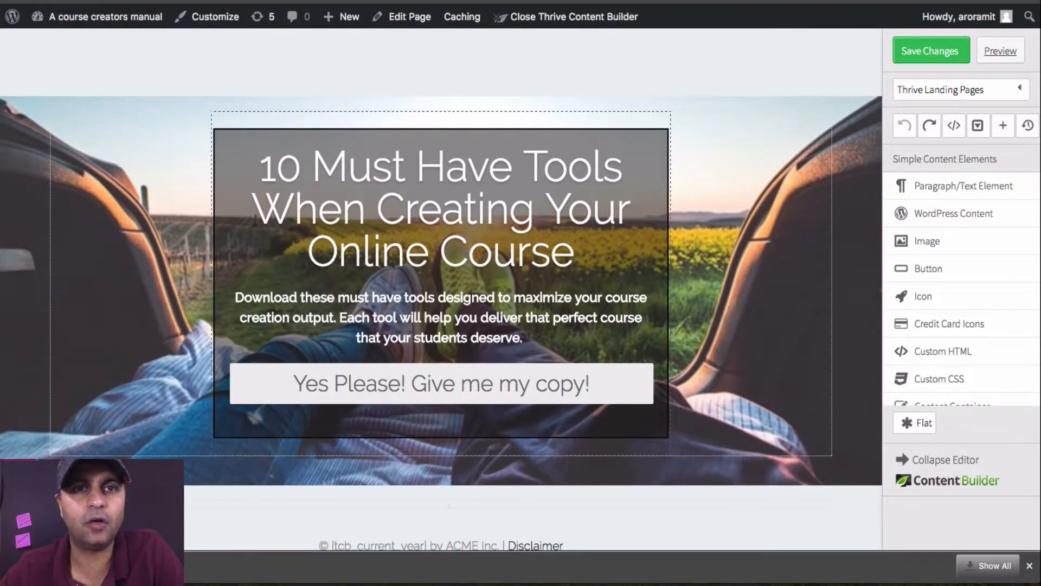
{"action": "mouse_move", "coordinate": [94, 30]}
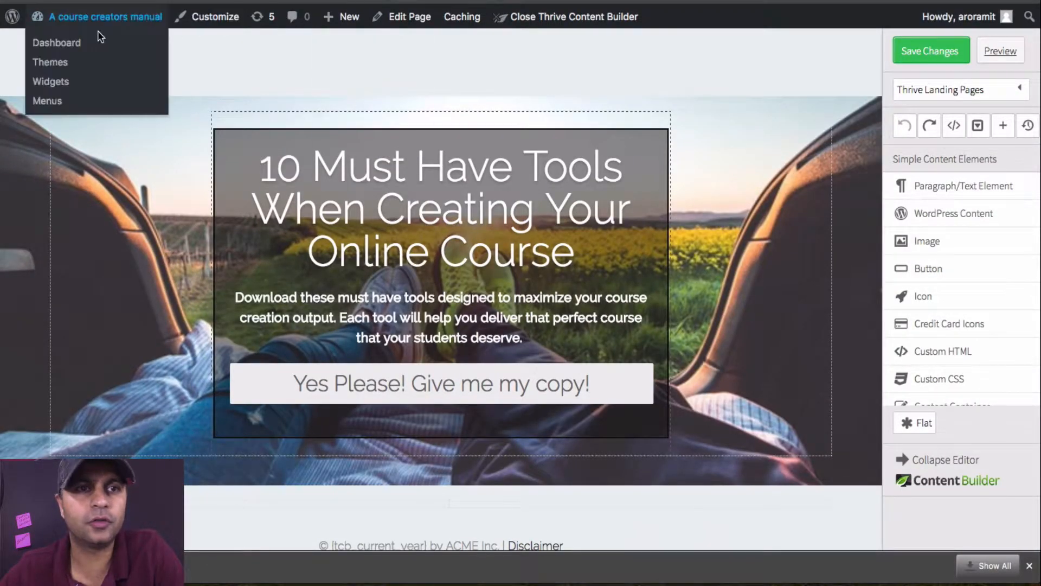
{"action": "left_click", "coordinate": [56, 43]}
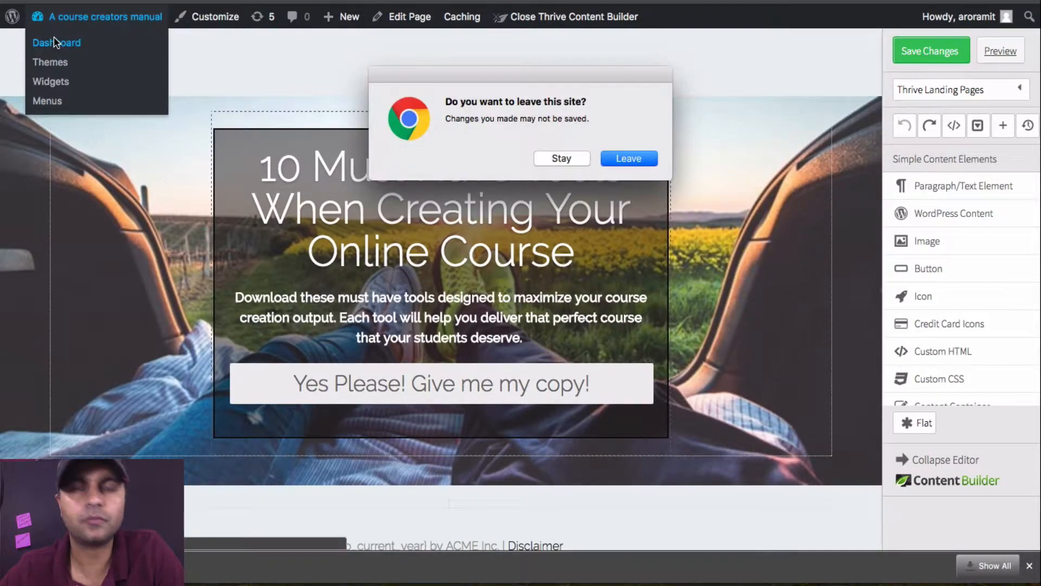
{"action": "left_click", "coordinate": [631, 162]}
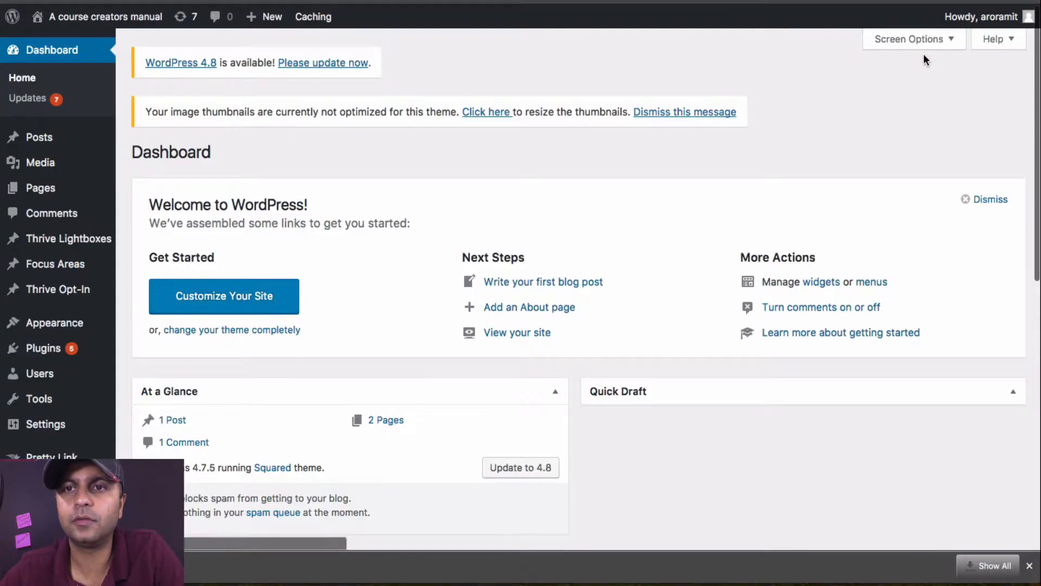
{"action": "left_click", "coordinate": [54, 190]}
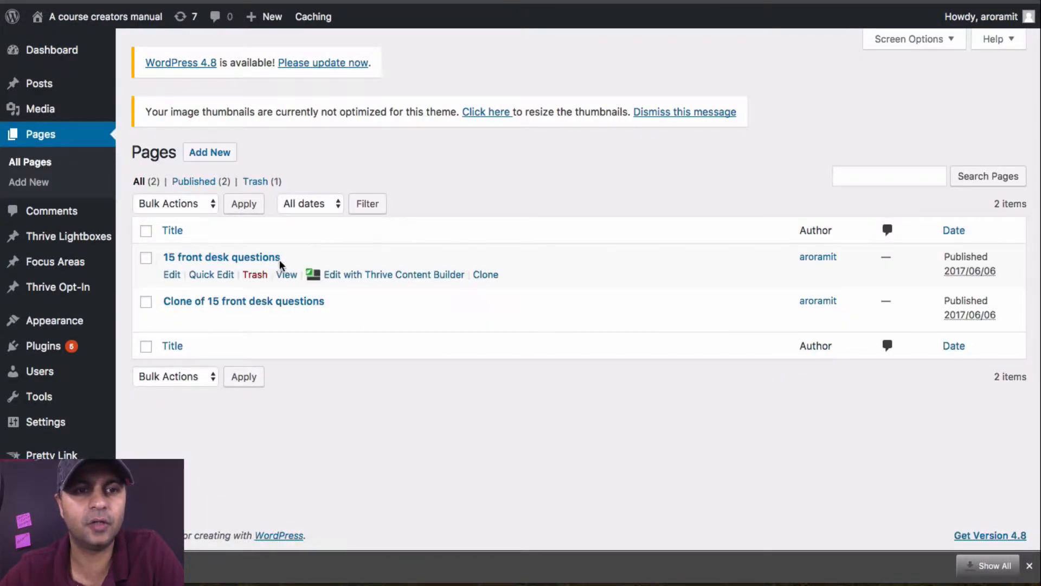
{"action": "left_click", "coordinate": [365, 274]}
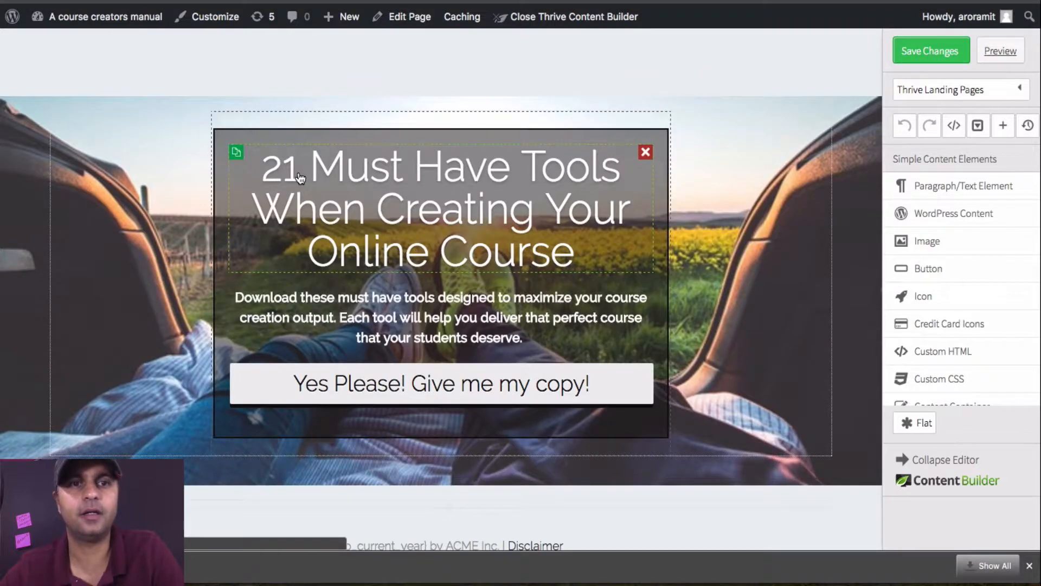
Step: Edit the headline to read "10 Must Have Tools When Creating Your Online Course"
{"action": "left_click", "coordinate": [298, 178]}
{"action": "key", "text": "BackSpace"}
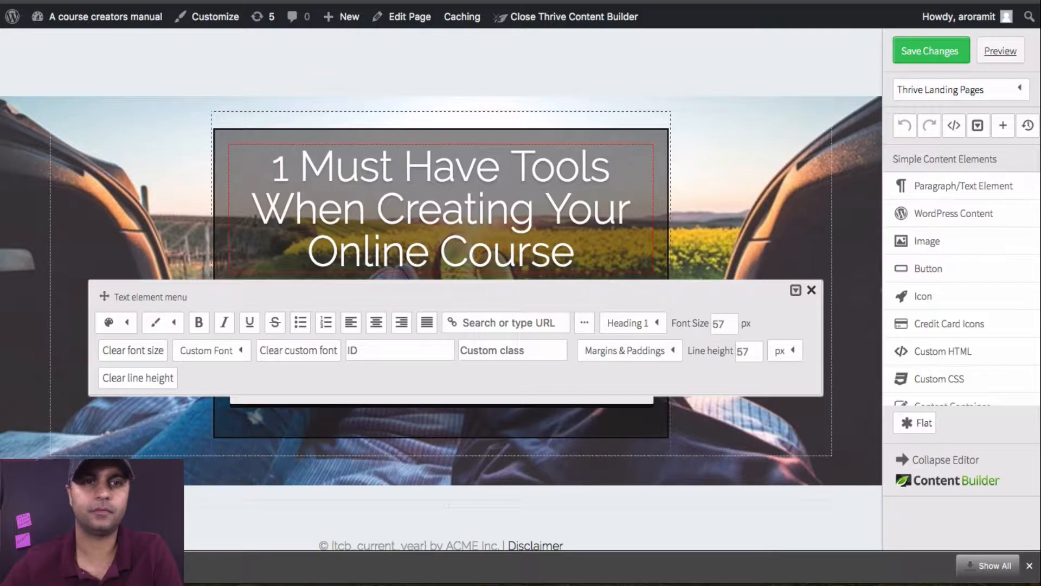
{"action": "type", "text": "0"}
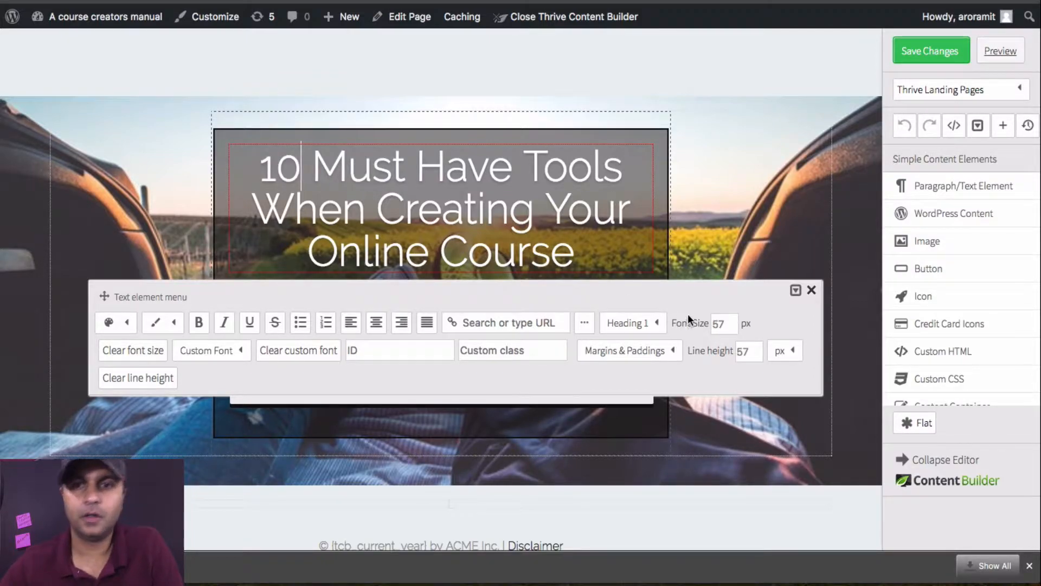
{"action": "left_click", "coordinate": [812, 290]}
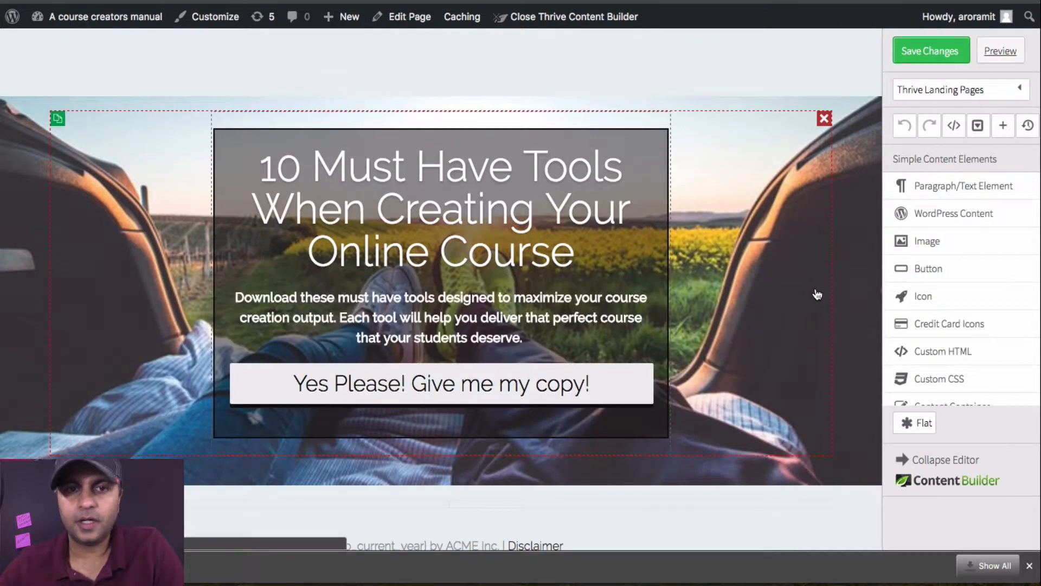
Step: Try blue, red and black as the text colour of the whole description paragraph below the headline
{"action": "left_click", "coordinate": [537, 319]}
{"action": "left_click_drag", "start_coordinate": [528, 337], "coordinate": [234, 296]}
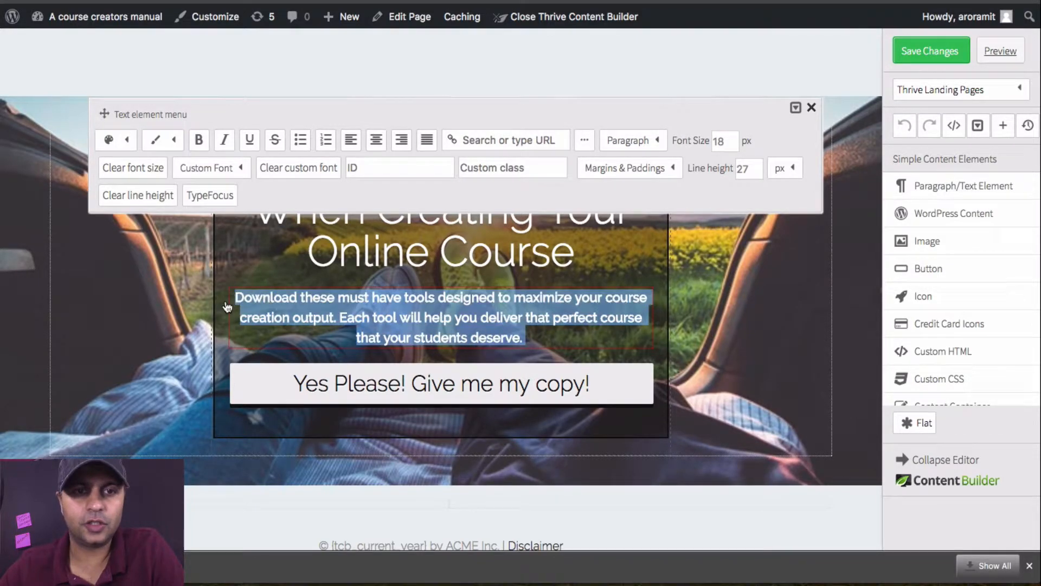
{"action": "left_click", "coordinate": [127, 140]}
{"action": "left_click", "coordinate": [133, 199]}
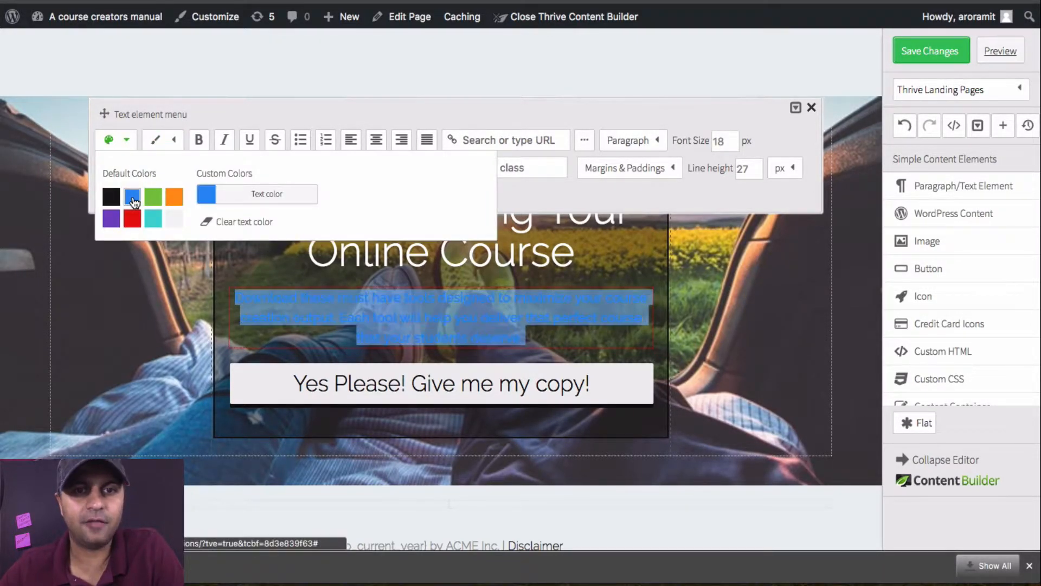
{"action": "left_click", "coordinate": [132, 219]}
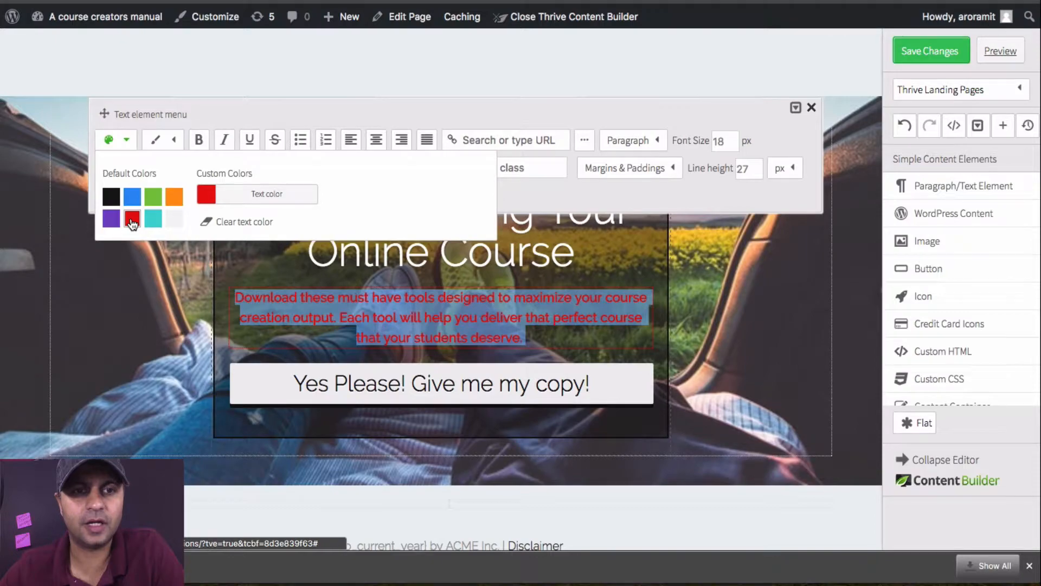
{"action": "left_click", "coordinate": [112, 196]}
{"action": "left_click", "coordinate": [736, 334]}
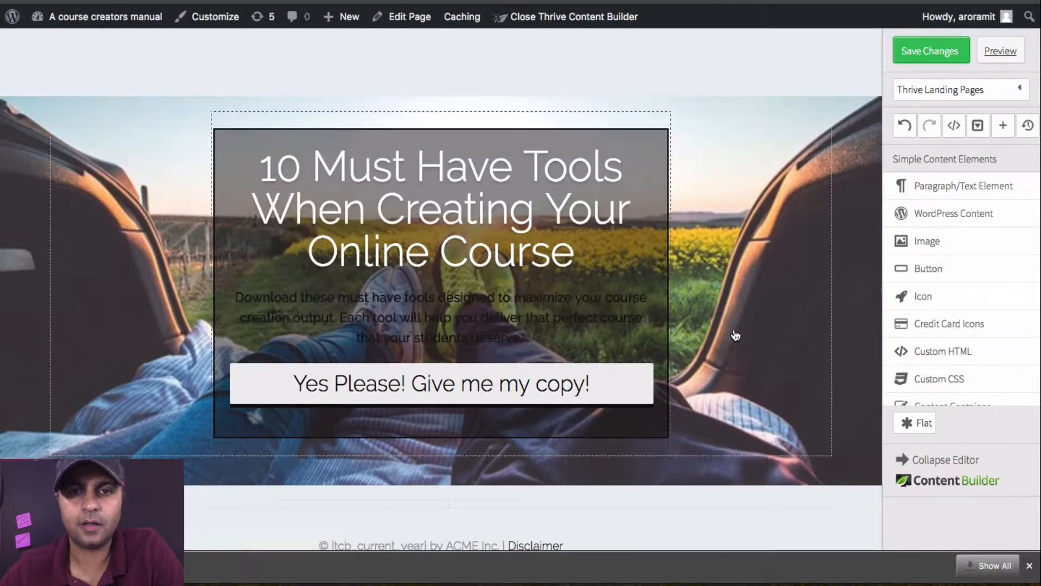
{"action": "left_click", "coordinate": [633, 329]}
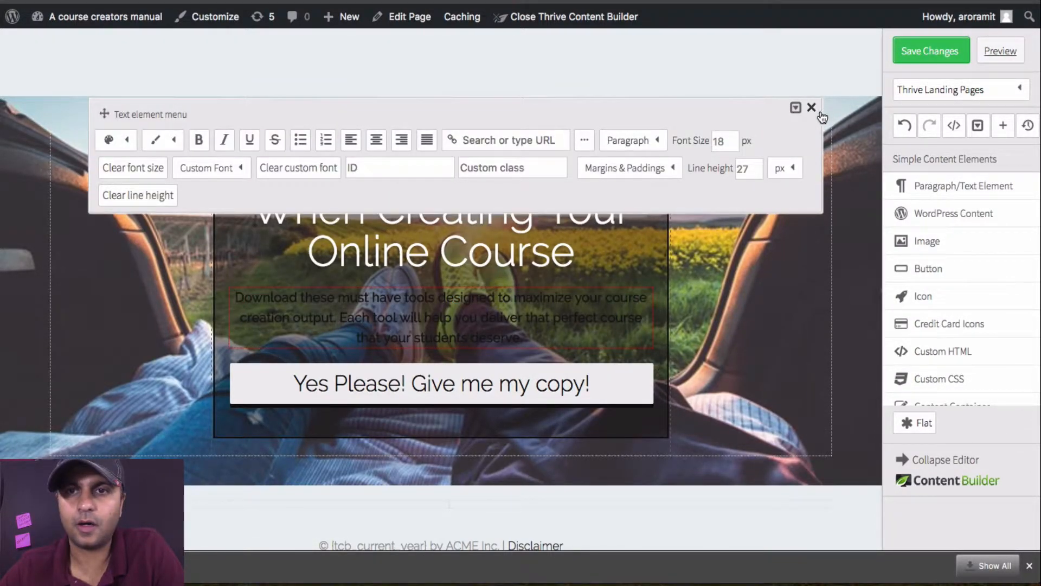
{"action": "left_click", "coordinate": [812, 107]}
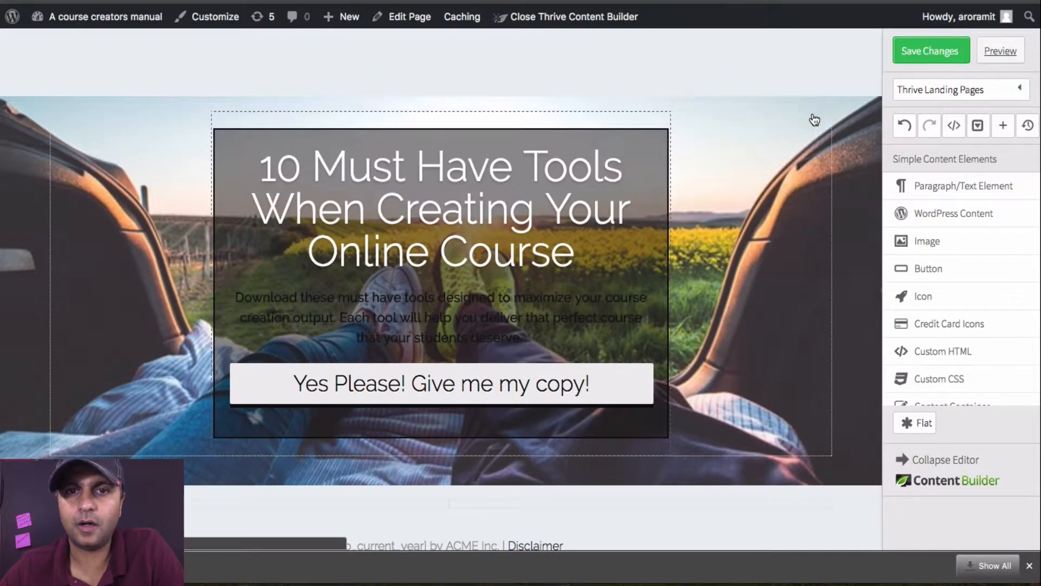
Step: Set the description paragraph's text to the near-white default colour and save the landing page changes
{"action": "left_click", "coordinate": [564, 321]}
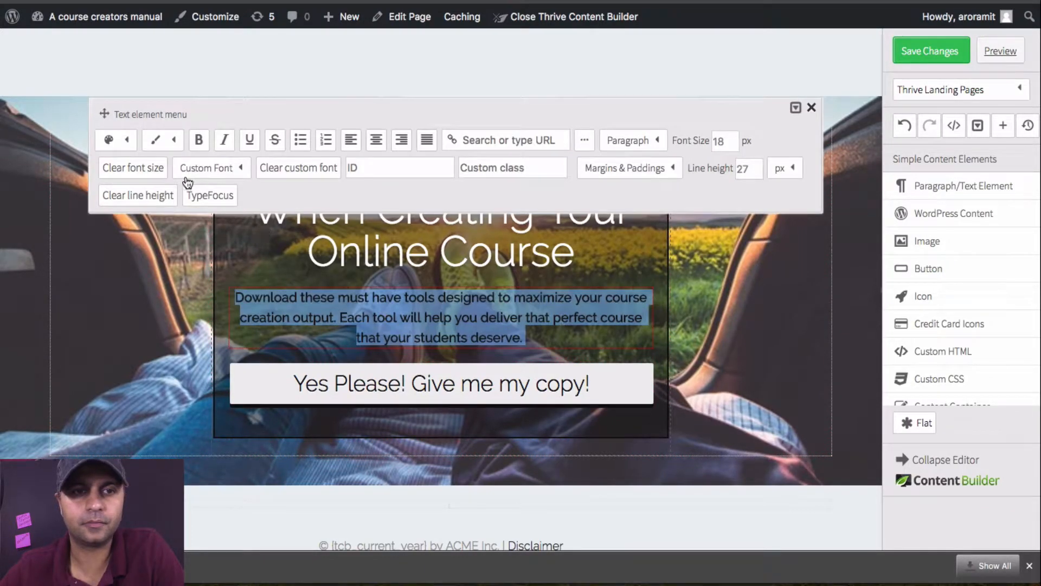
{"action": "left_click", "coordinate": [122, 140]}
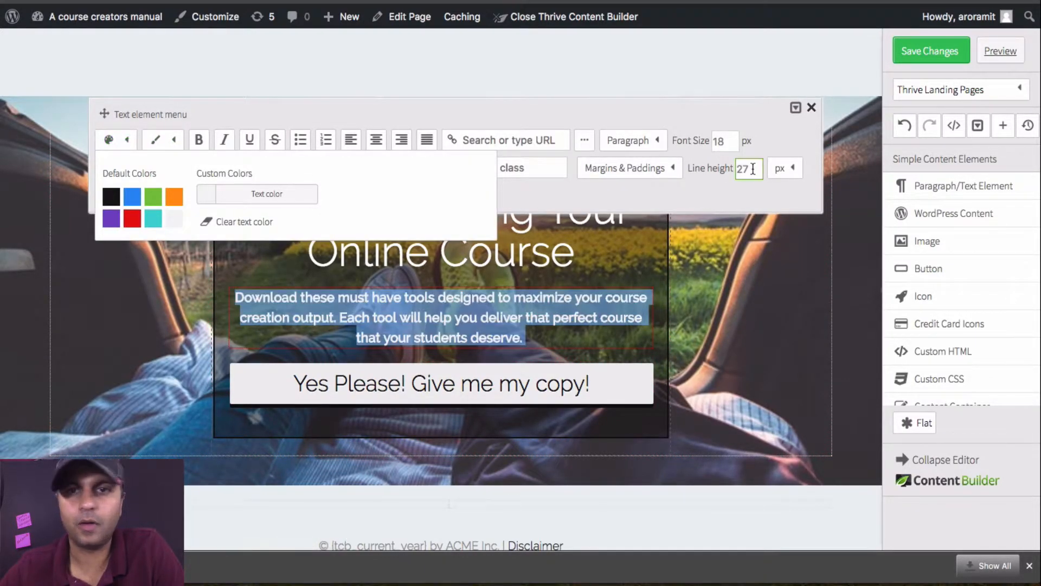
{"action": "left_click", "coordinate": [811, 108]}
{"action": "left_click", "coordinate": [925, 61]}
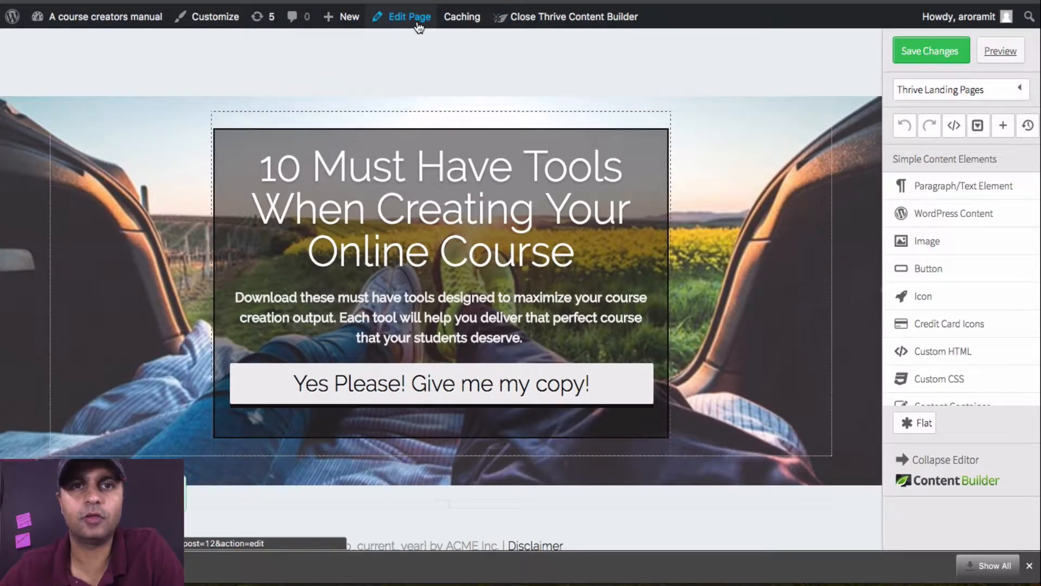
Step: Open the "15 front desk questions" page in the standard WordPress editor and update it
{"action": "left_click", "coordinate": [419, 26]}
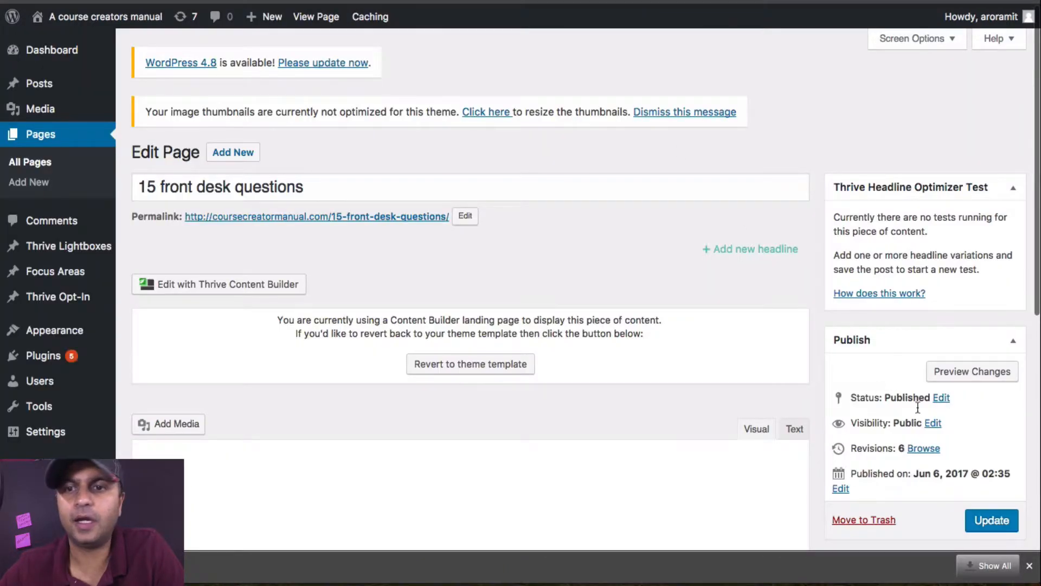
{"action": "left_click", "coordinate": [992, 520]}
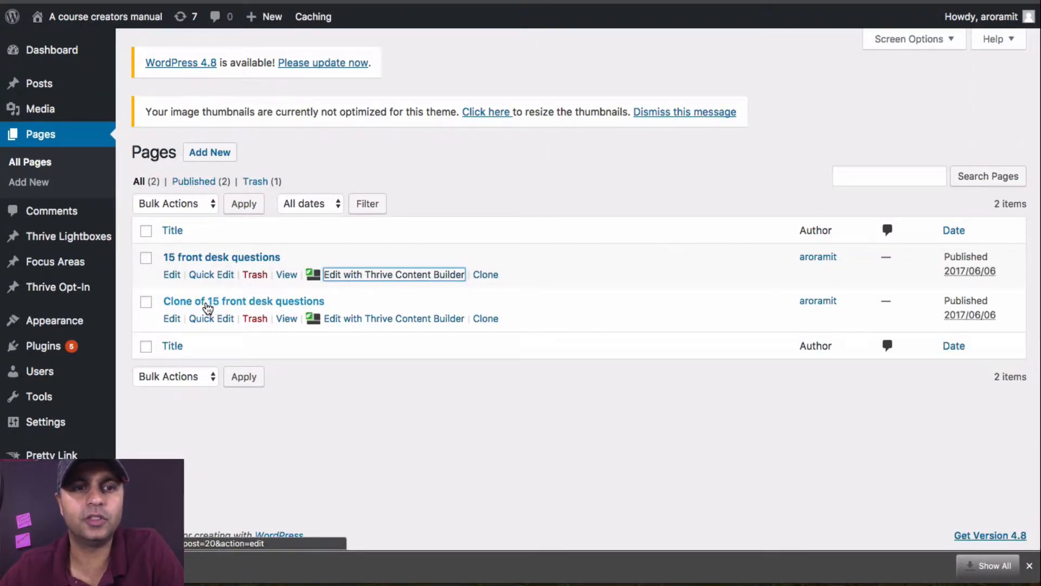
Step: Retitle the cloned "15 front desk questions" page as "thank you 10toolscoursecreators", update it and open it in Thrive Content Builder
{"action": "left_click", "coordinate": [172, 320]}
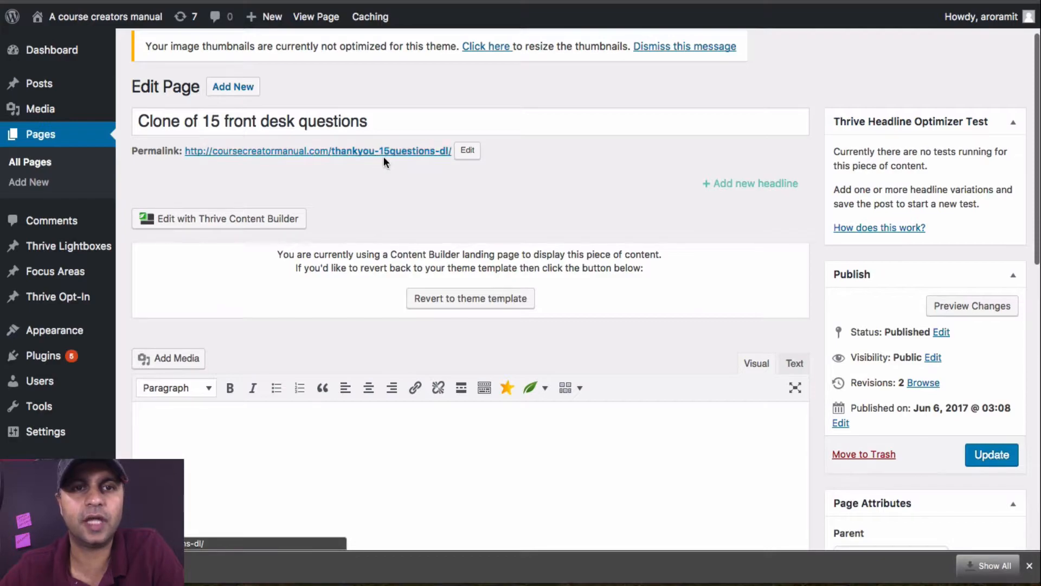
{"action": "left_click_drag", "start_coordinate": [376, 121], "coordinate": [130, 122]}
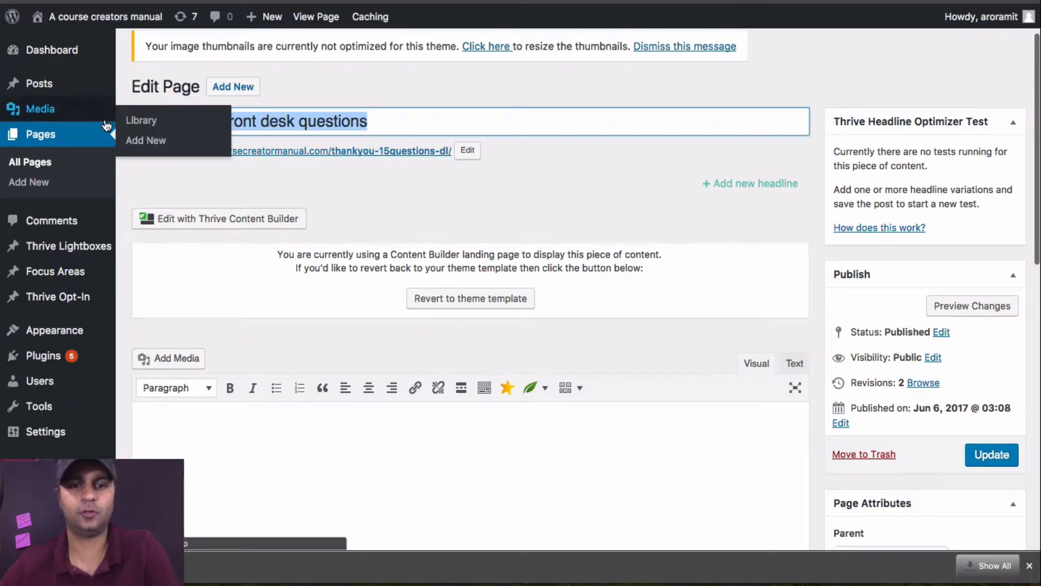
{"action": "key", "text": "BackSpace"}
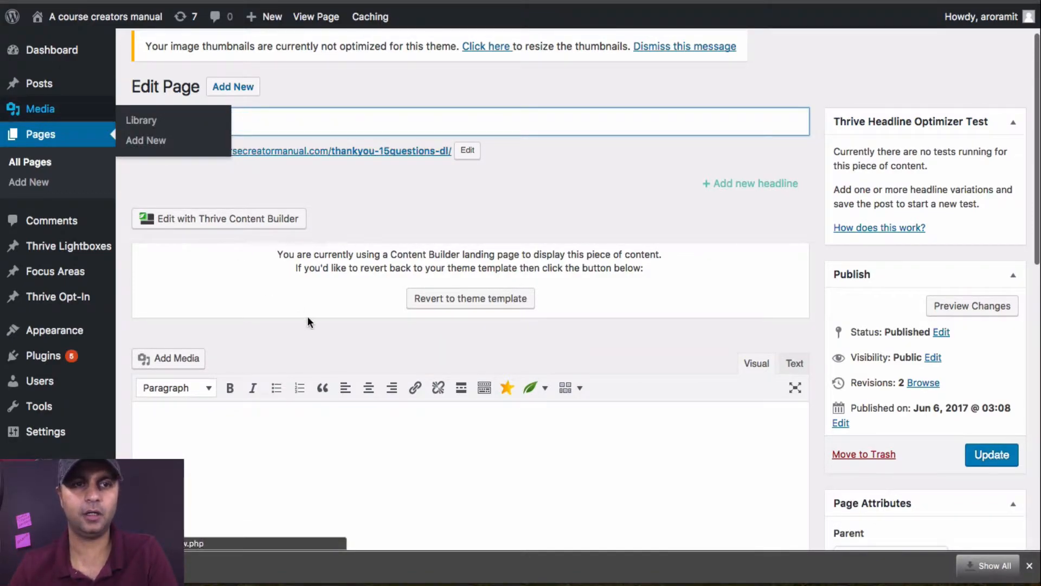
{"action": "type", "text": "thank"}
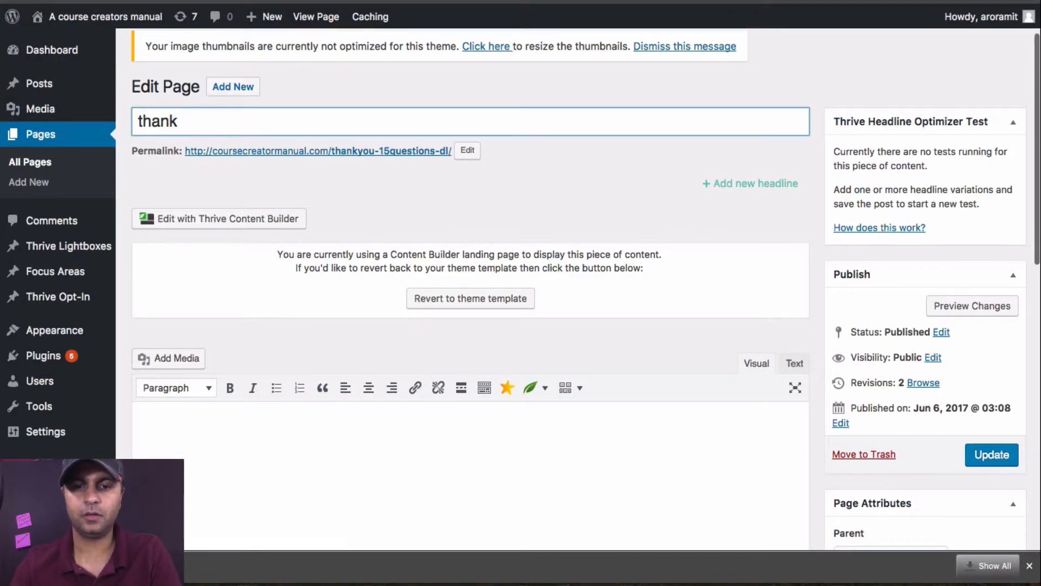
{"action": "type", "text": "you"}
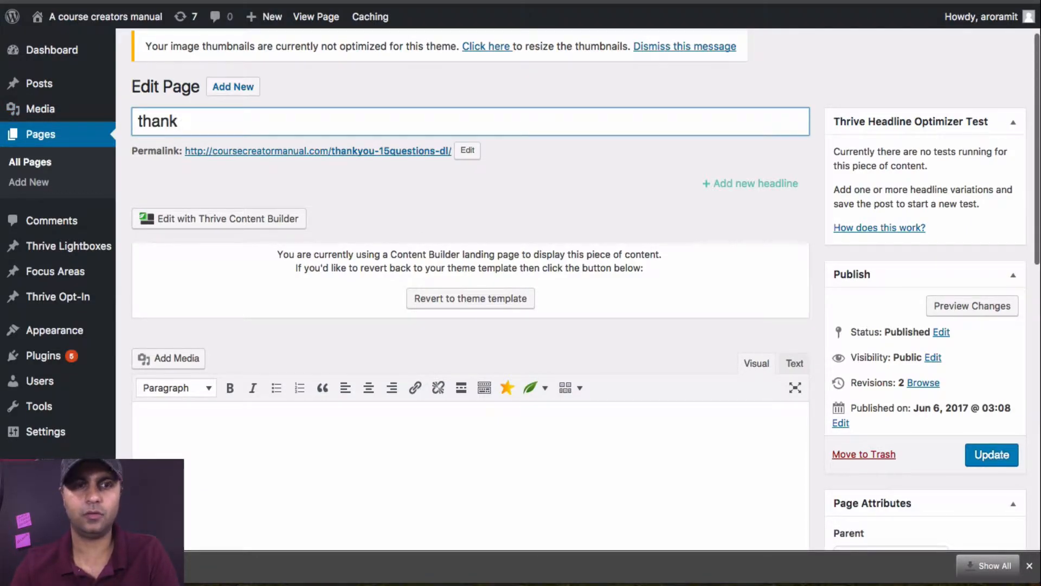
{"action": "type", "text": " you 10t"}
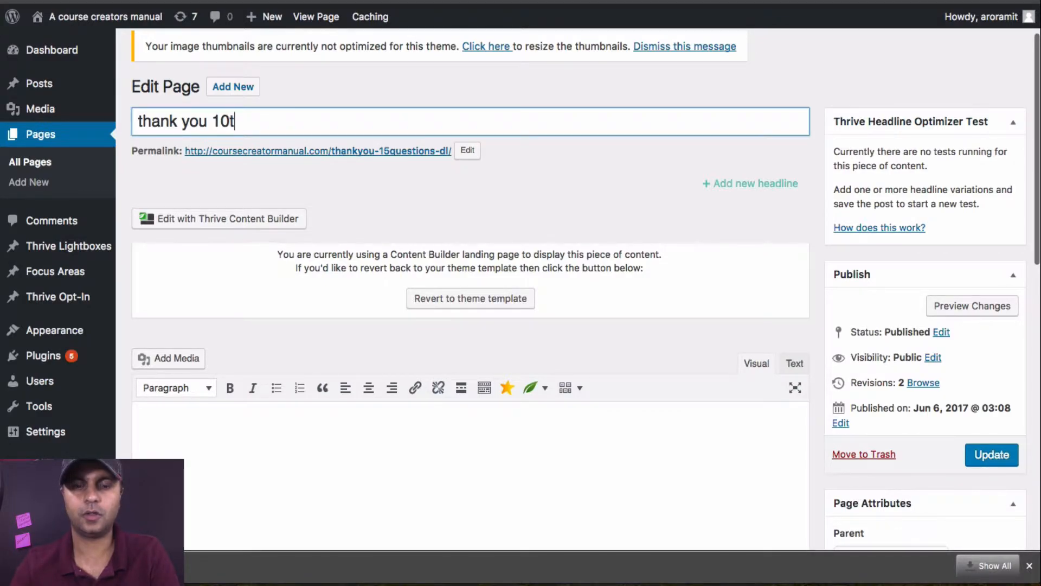
{"action": "type", "text": "oolscoursecreators"}
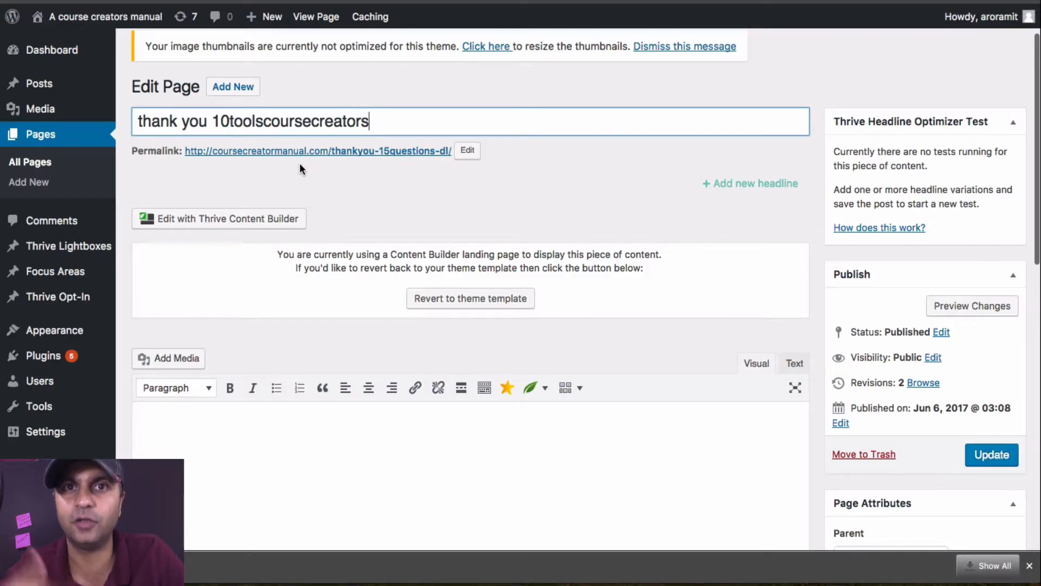
{"action": "left_click", "coordinate": [987, 455]}
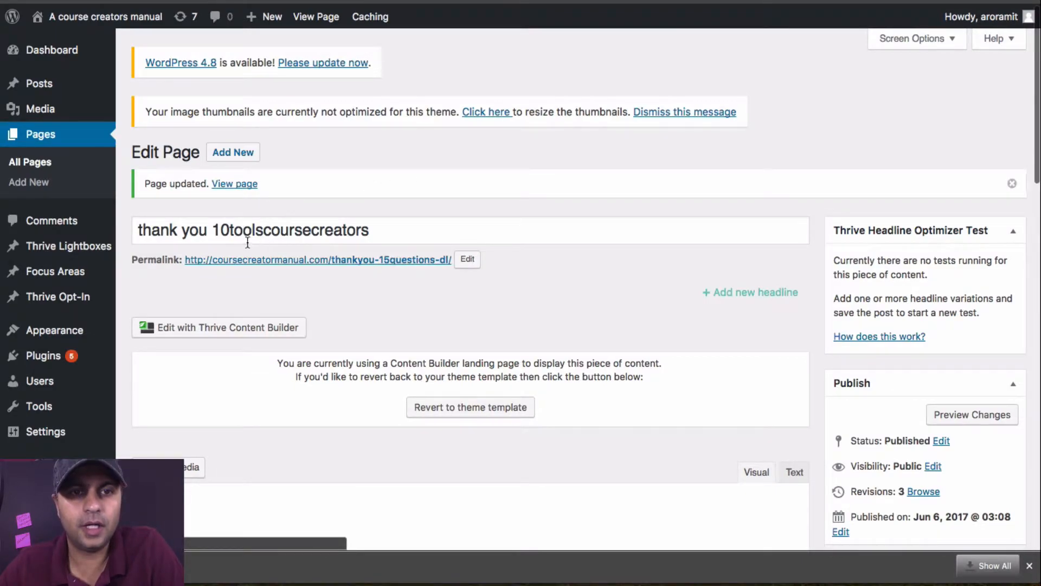
{"action": "left_click", "coordinate": [231, 330]}
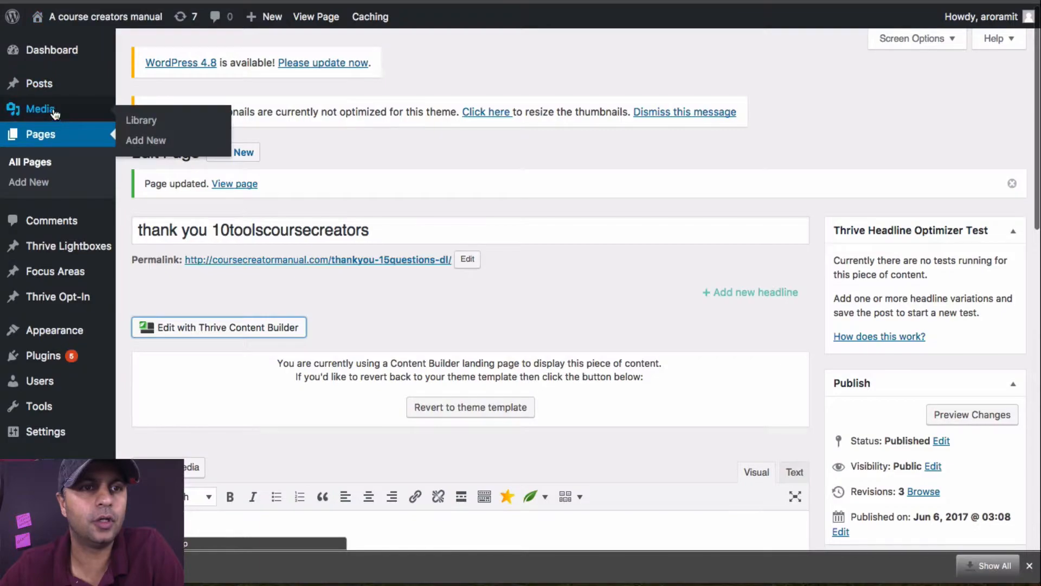
Step: Upload "Lead Magnet - 10 tips for online course creators.pdf" from the Downloads folder to the Media Library
{"action": "mouse_move", "coordinate": [41, 120]}
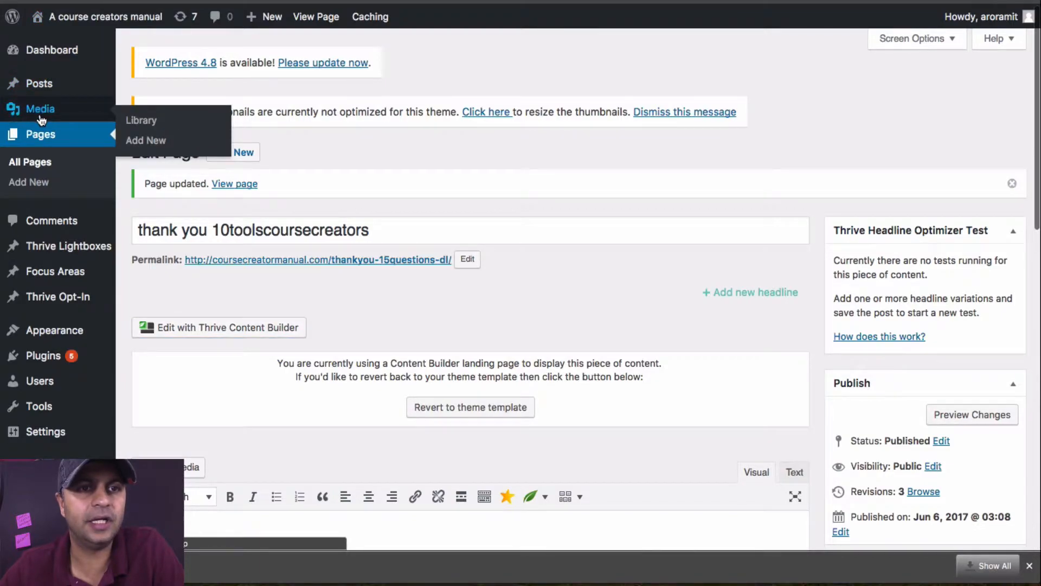
{"action": "left_click", "coordinate": [142, 119]}
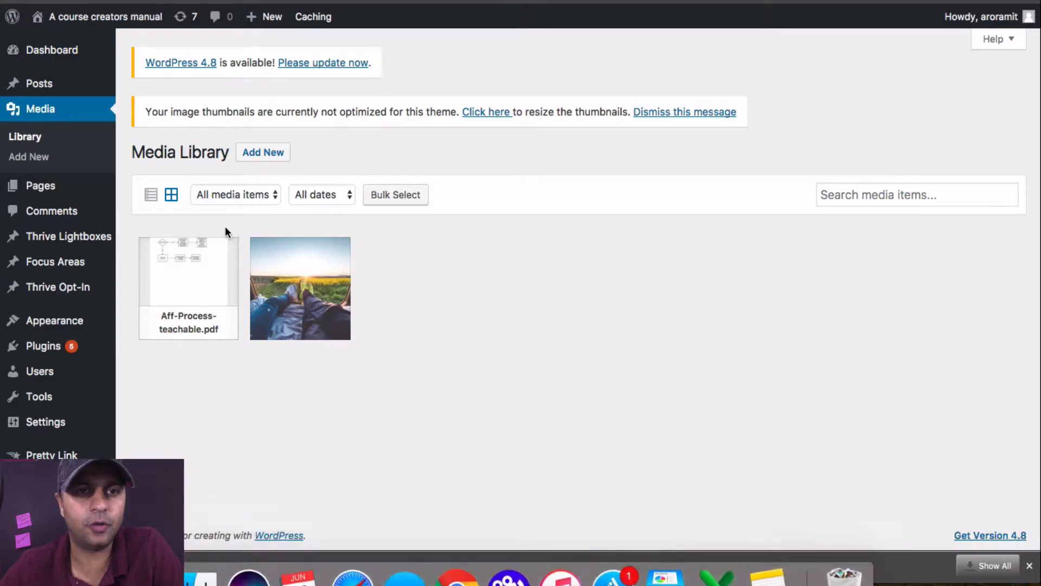
{"action": "left_click", "coordinate": [262, 152]}
{"action": "left_click", "coordinate": [144, 565]}
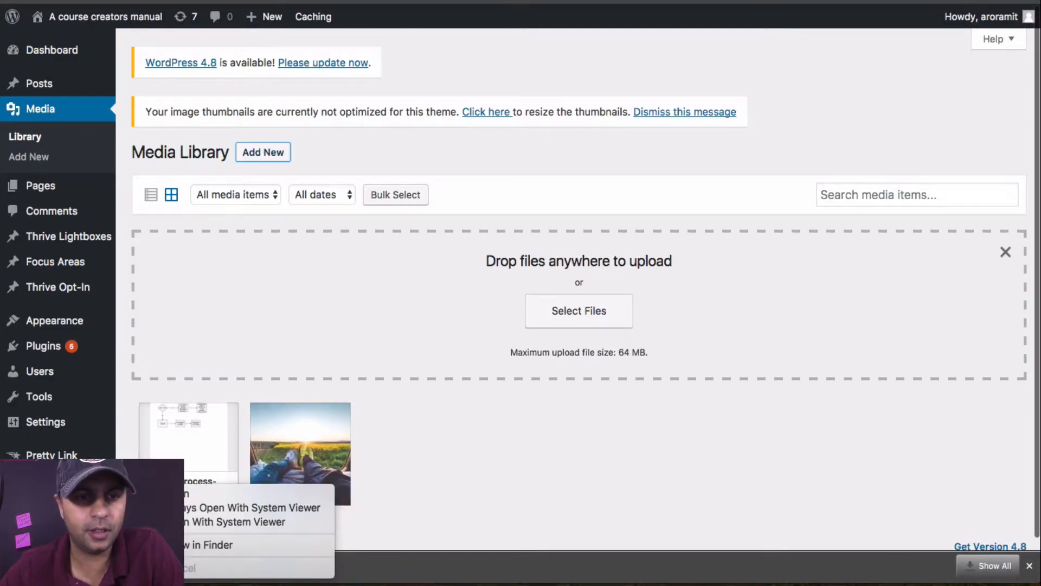
{"action": "left_click", "coordinate": [176, 545]}
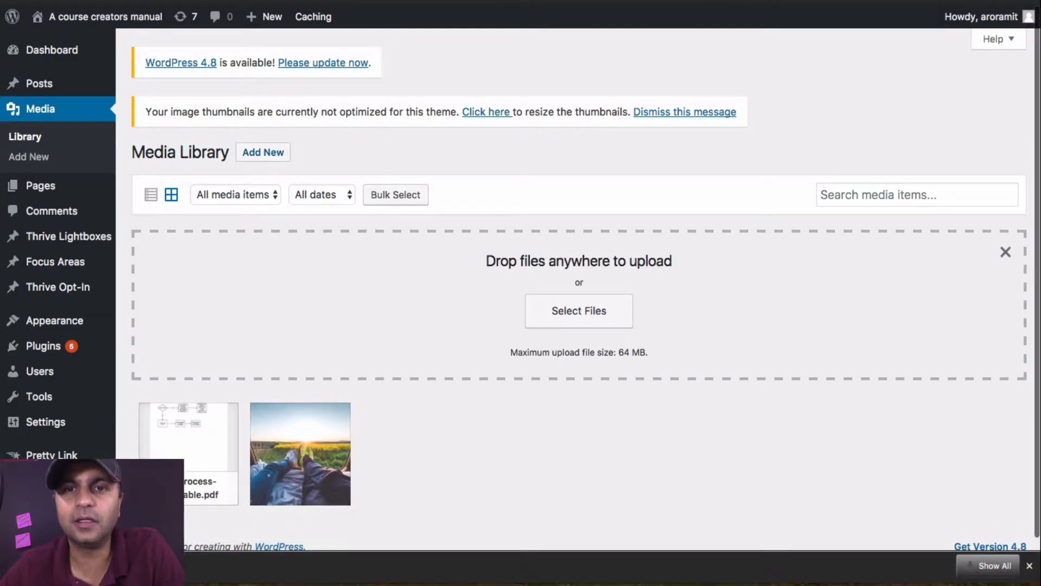
{"action": "left_click_drag", "start_coordinate": [293, 74], "coordinate": [717, 350]}
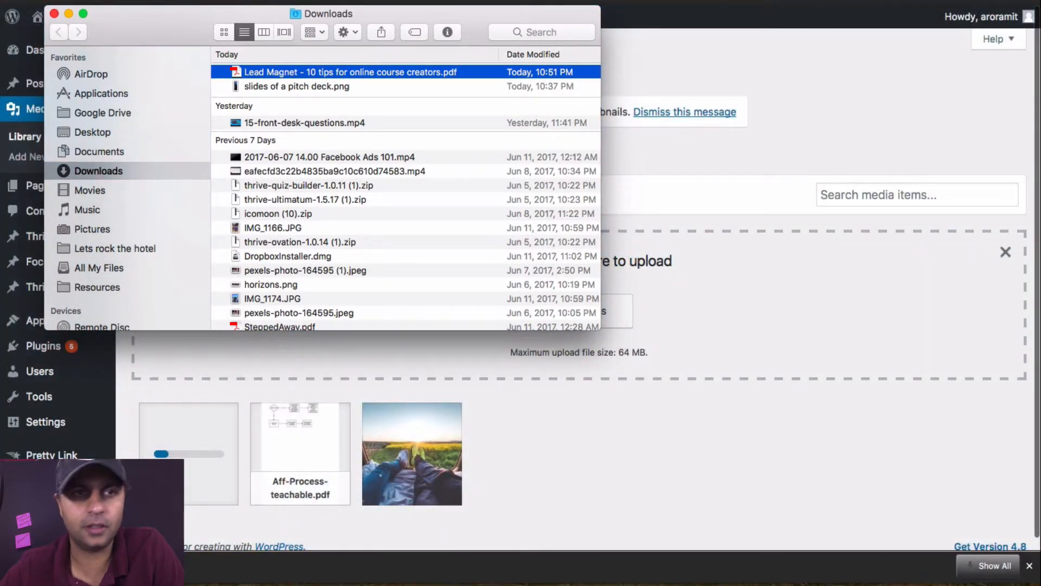
{"action": "left_click", "coordinate": [70, 12]}
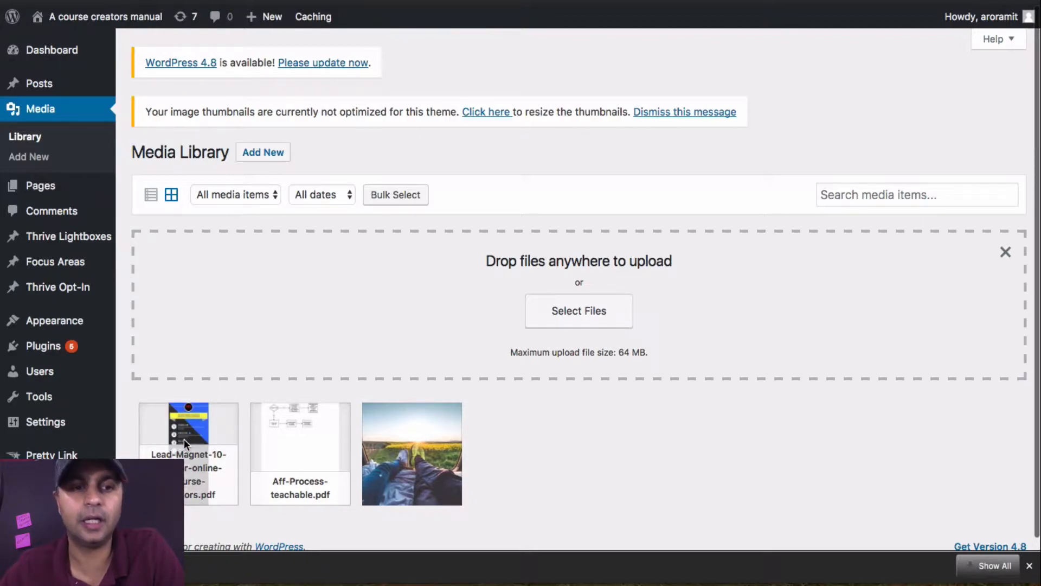
Step: Copy the file URL from the uploaded lead magnet PDF's attachment details
{"action": "left_click", "coordinate": [202, 432]}
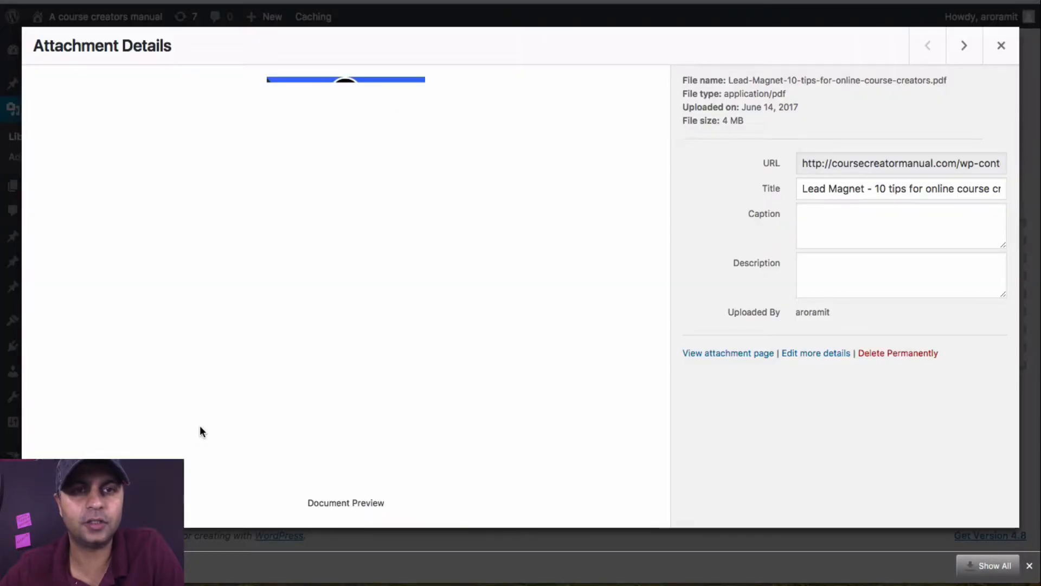
{"action": "left_click", "coordinate": [828, 164]}
{"action": "key", "text": "super+c"}
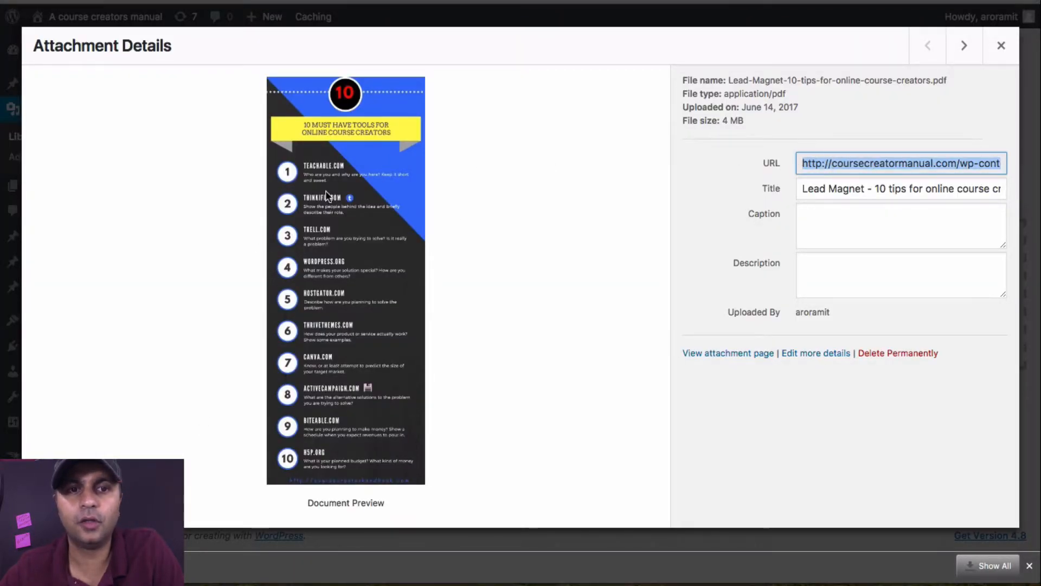
{"action": "left_click", "coordinate": [1001, 46]}
Step: Replace the "click here" link on the thank-you page with the copied PDF URL, then save and update the page
{"action": "key", "text": "ctrl+Tab"}
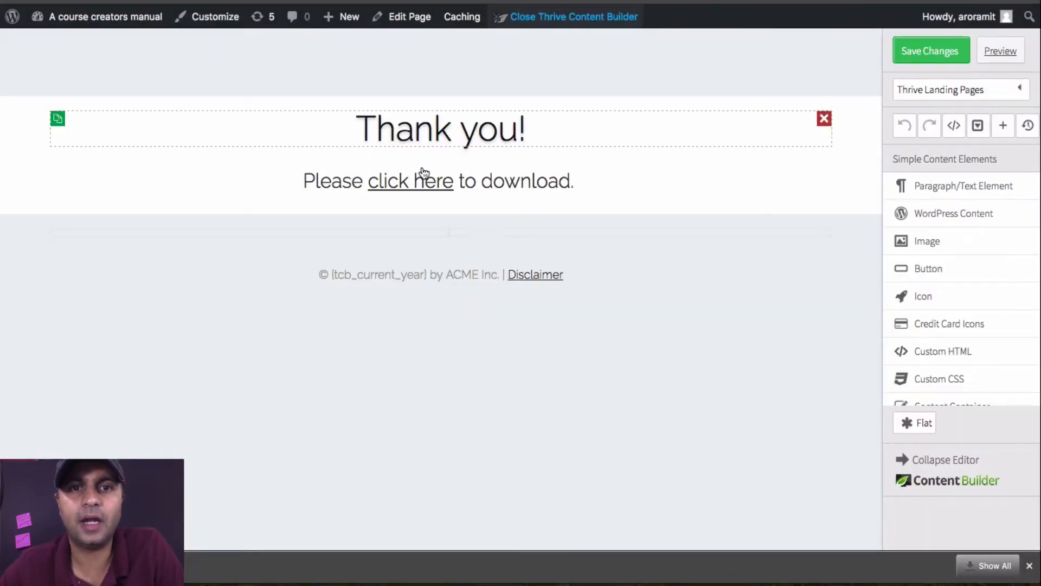
{"action": "left_click", "coordinate": [409, 181]}
{"action": "left_click_drag", "start_coordinate": [368, 181], "coordinate": [454, 182]}
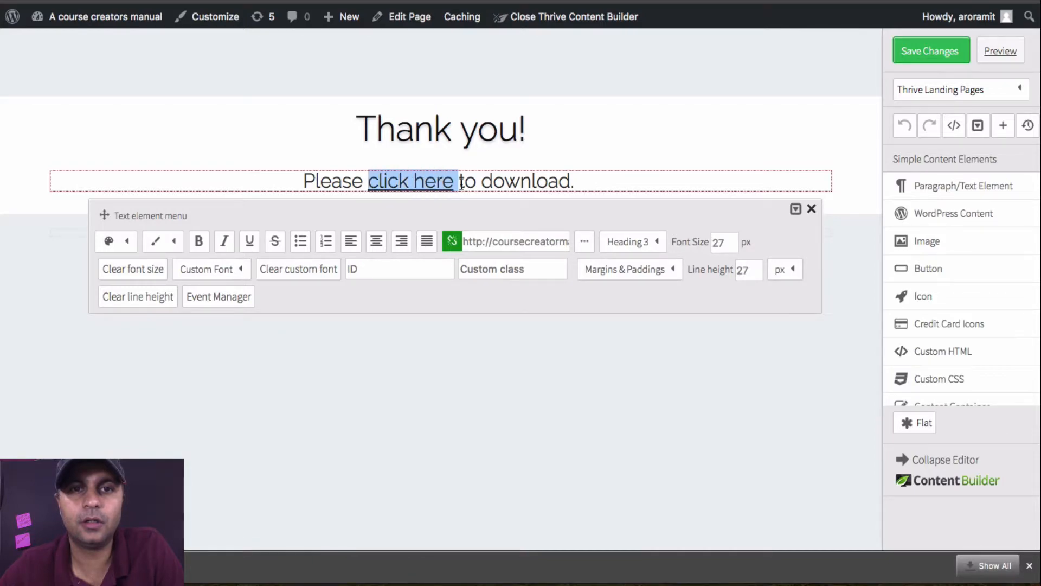
{"action": "left_click", "coordinate": [498, 242]}
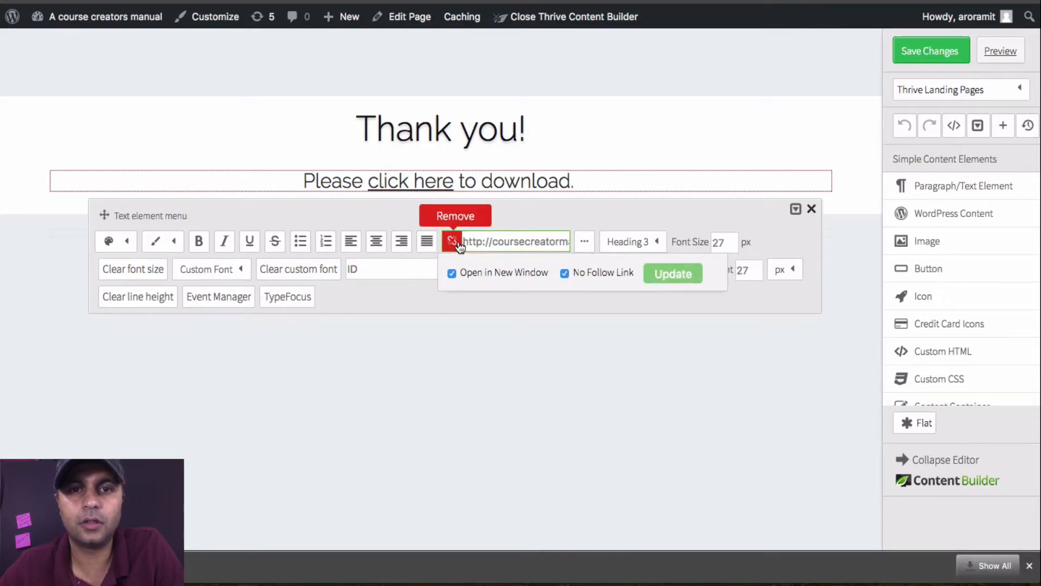
{"action": "left_click", "coordinate": [453, 241]}
{"action": "left_click", "coordinate": [490, 240]}
{"action": "key", "text": "ctrl+v"}
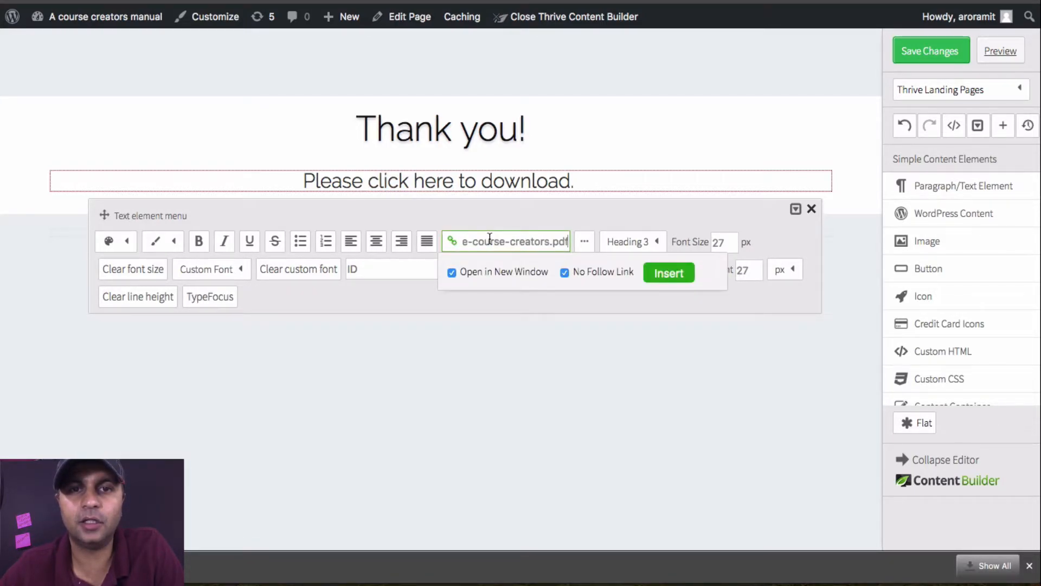
{"action": "left_click", "coordinate": [670, 272]}
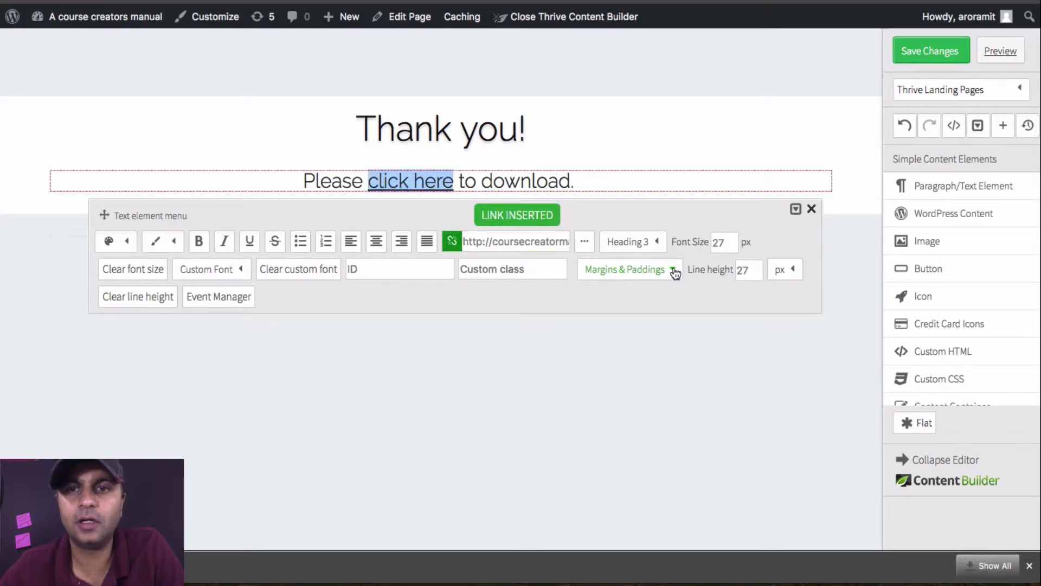
{"action": "left_click", "coordinate": [811, 209]}
{"action": "left_click", "coordinate": [932, 63]}
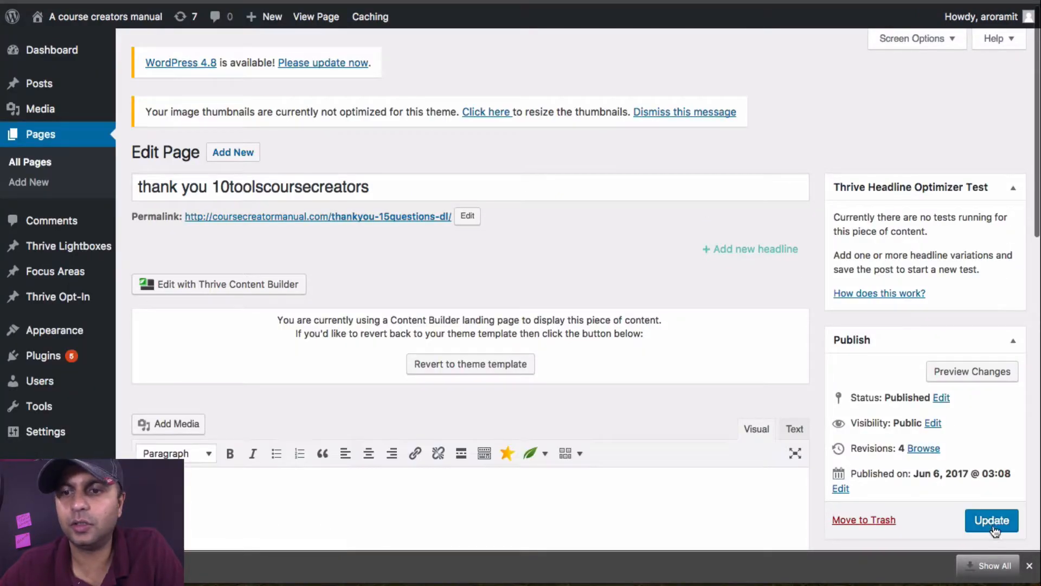
{"action": "left_click", "coordinate": [993, 520]}
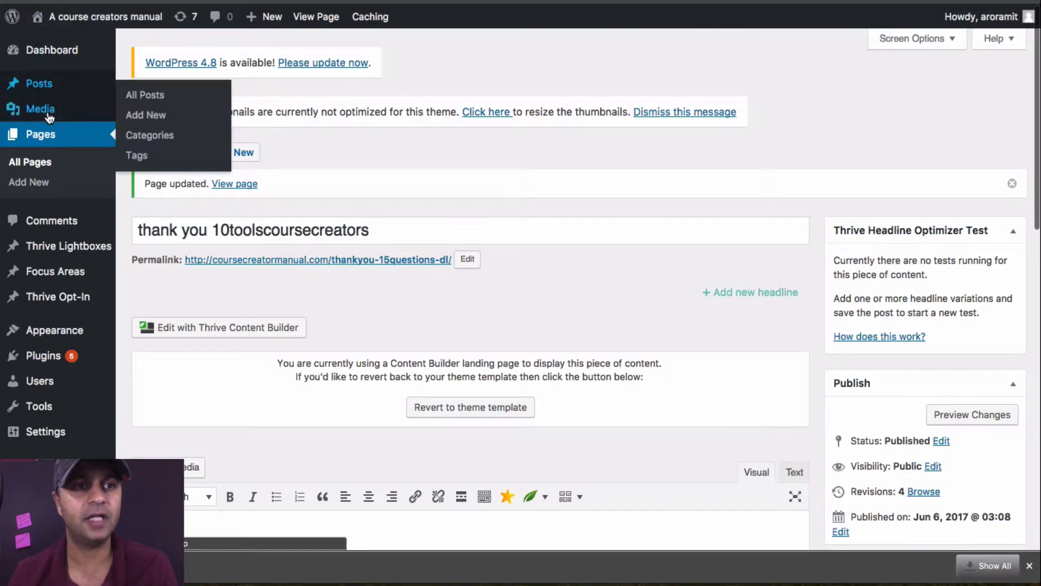
Step: Open the website's home page in a new browser tab and view the published "15 front desk questions" page
{"action": "mouse_move", "coordinate": [48, 111]}
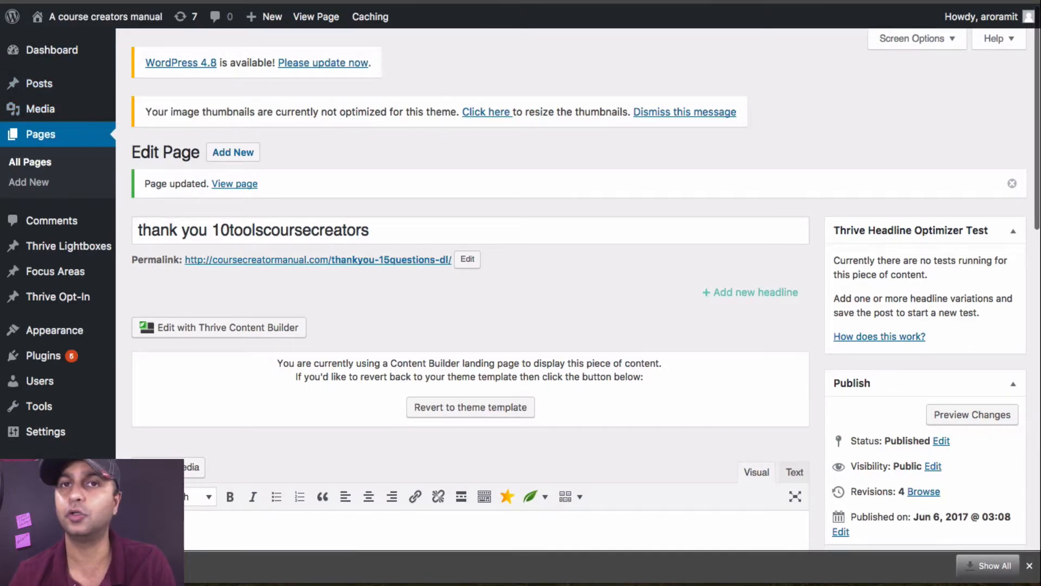
{"action": "left_click", "coordinate": [1027, 1]}
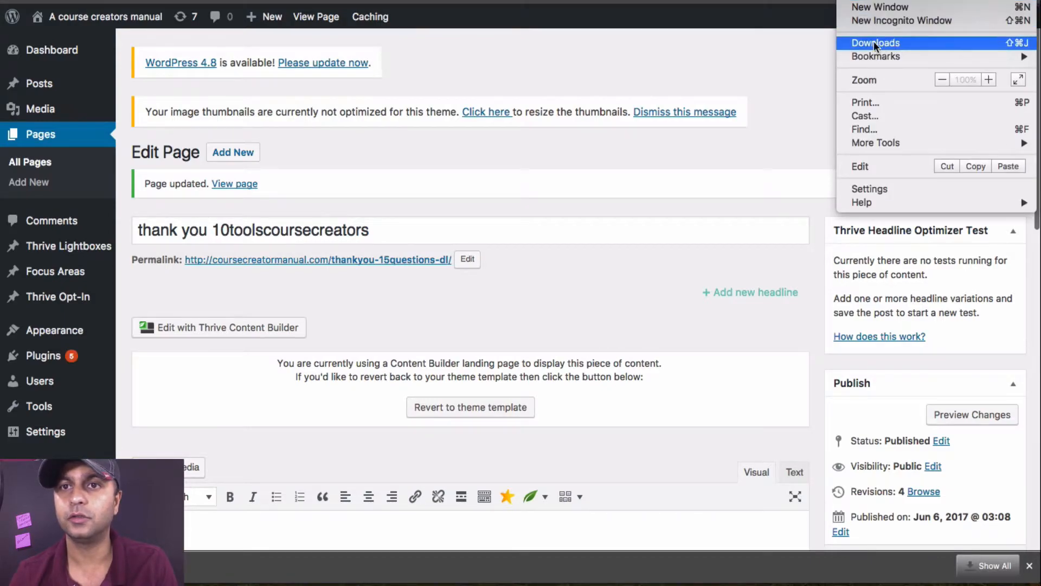
{"action": "left_click", "coordinate": [778, 61]}
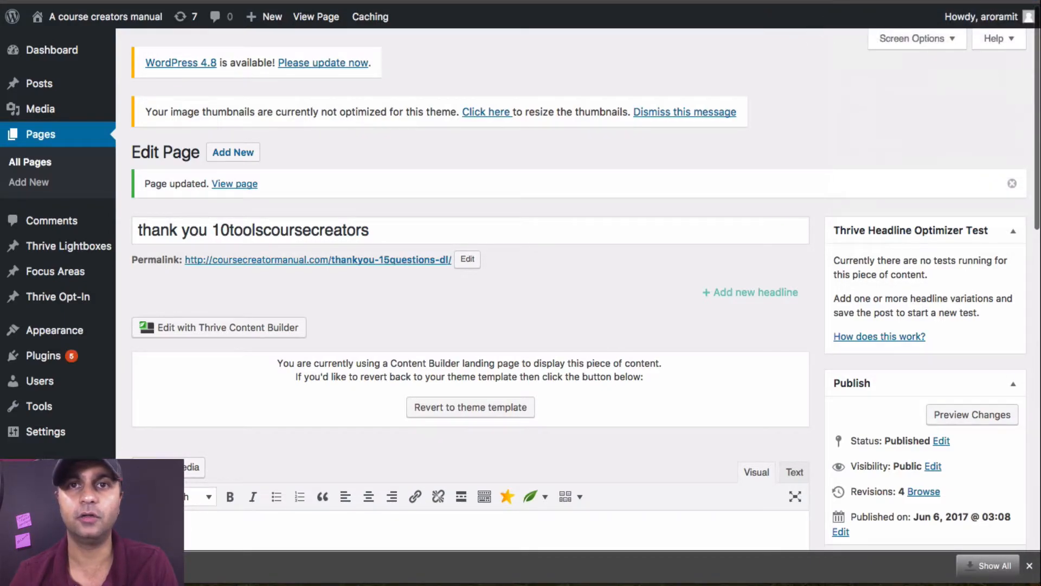
{"action": "key", "text": "super+t"}
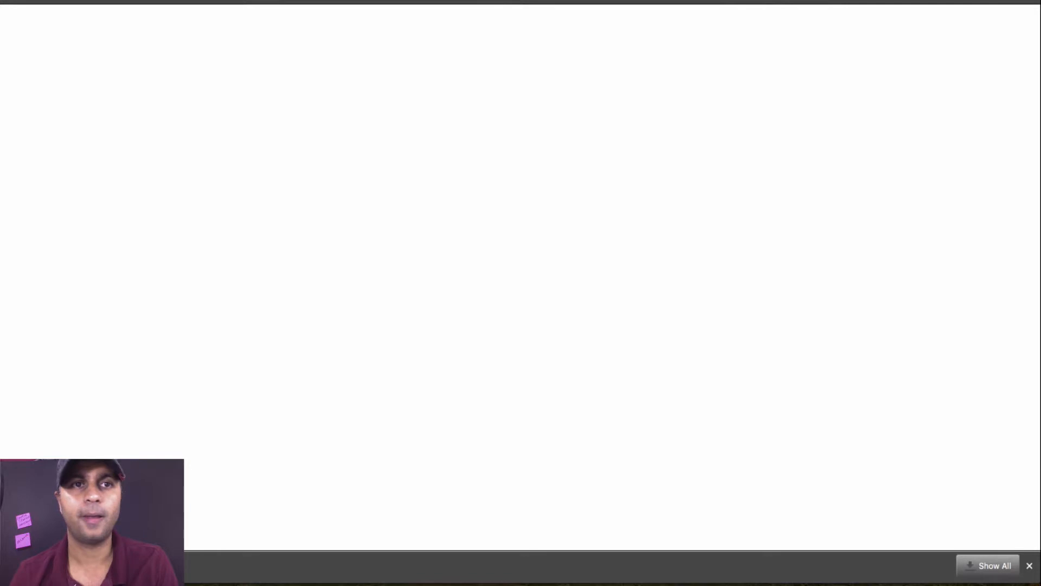
{"action": "key", "text": "super+v"}
{"action": "key", "text": "Return"}
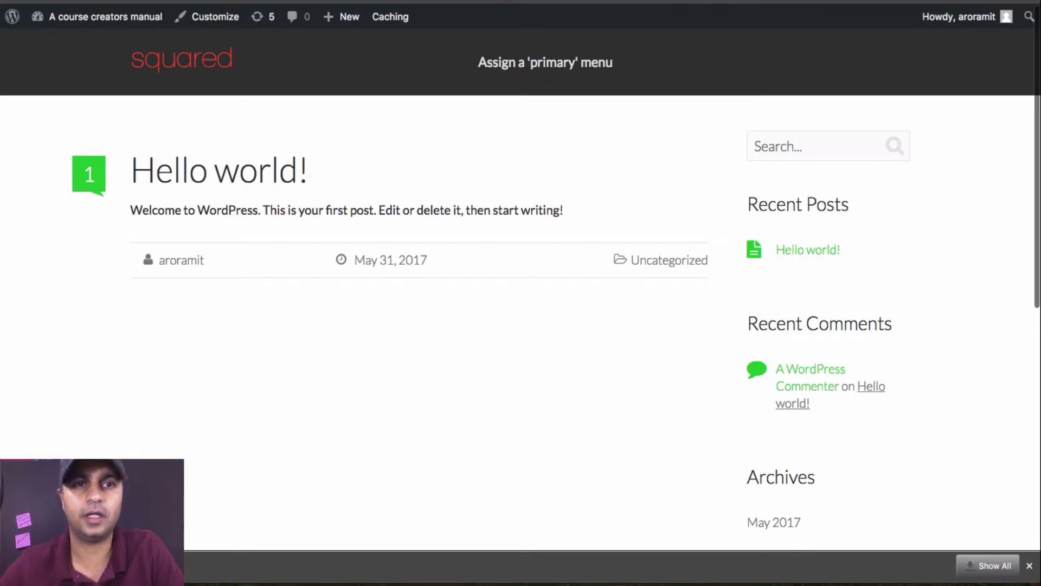
{"action": "type", "text": "/"}
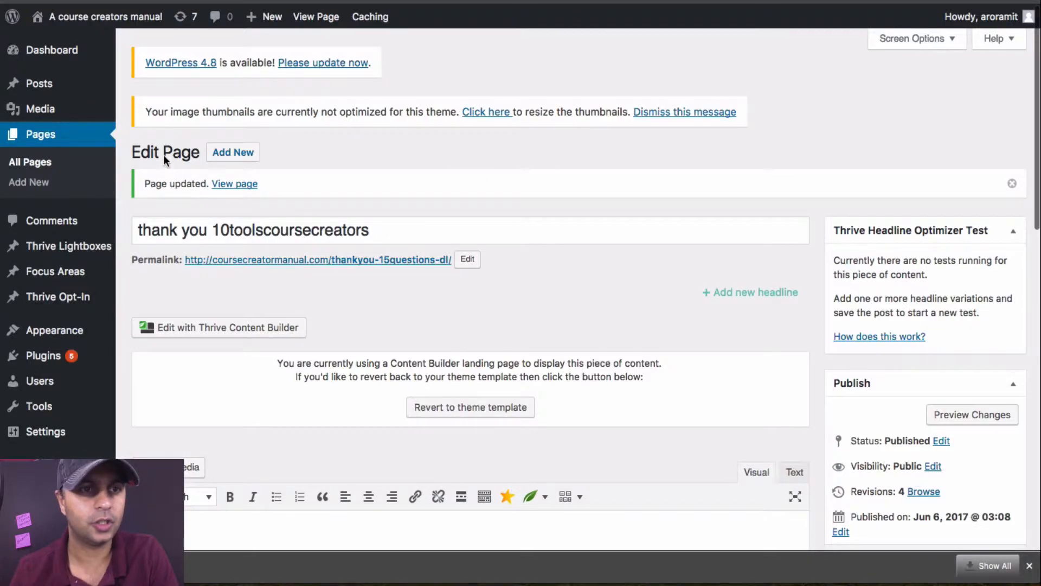
{"action": "left_click", "coordinate": [31, 162]}
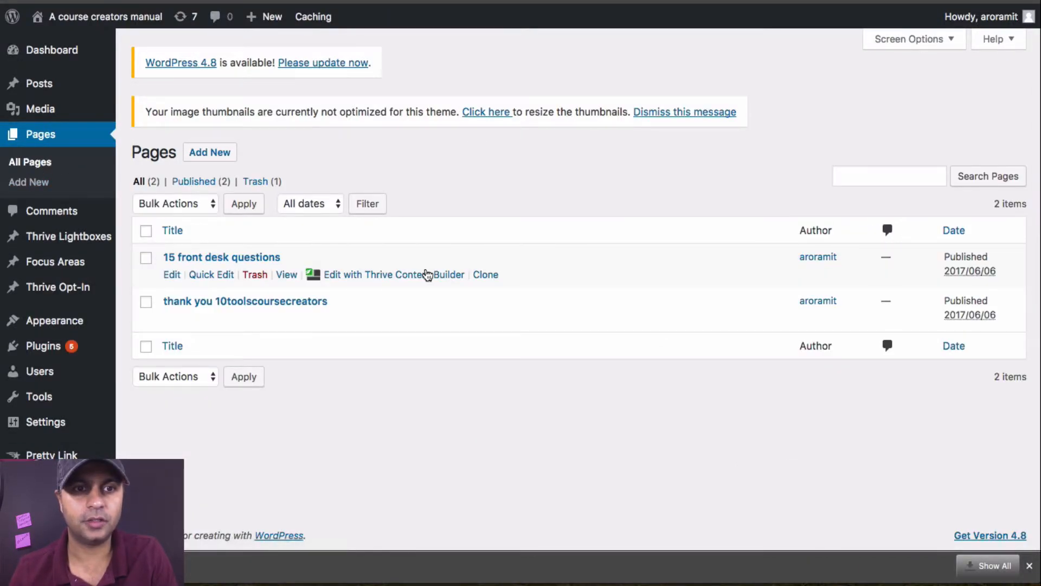
{"action": "left_click", "coordinate": [286, 274]}
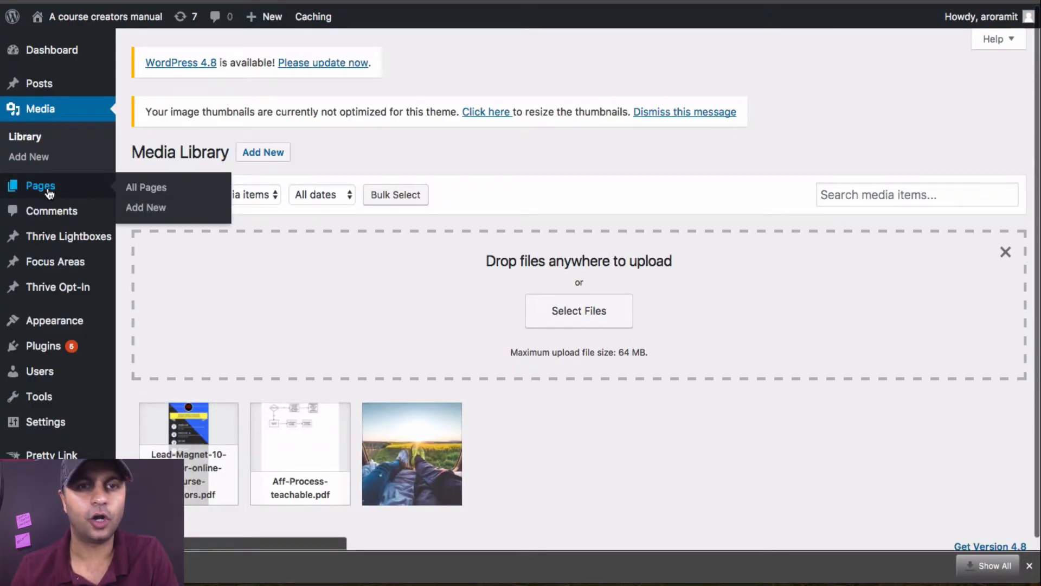
Step: Change the permalink slug of the "15 front desk questions" page to "10-tools" and update the page
{"action": "left_click", "coordinate": [49, 190]}
{"action": "mouse_move", "coordinate": [219, 260]}
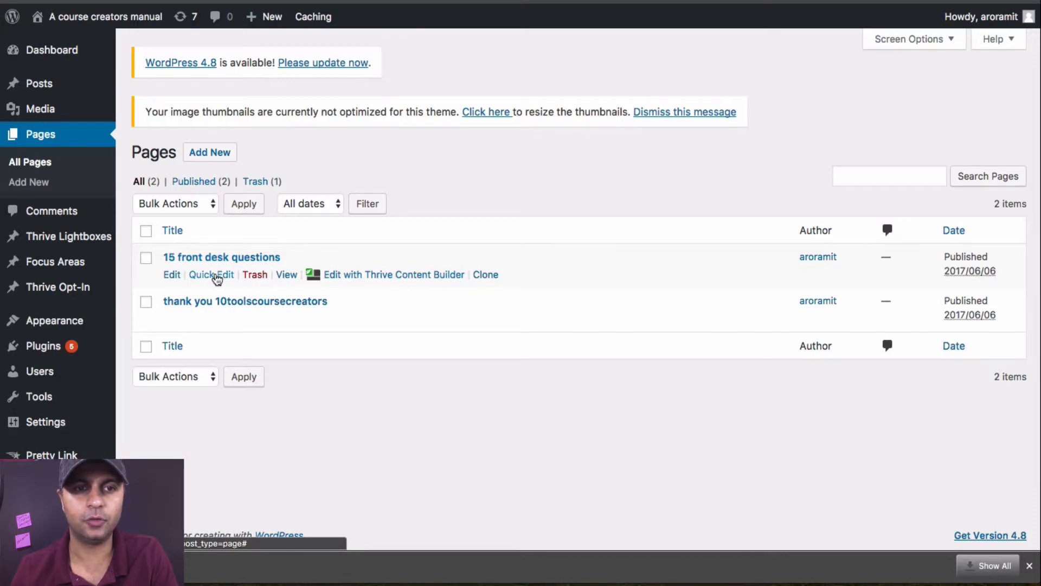
{"action": "left_click", "coordinate": [174, 276]}
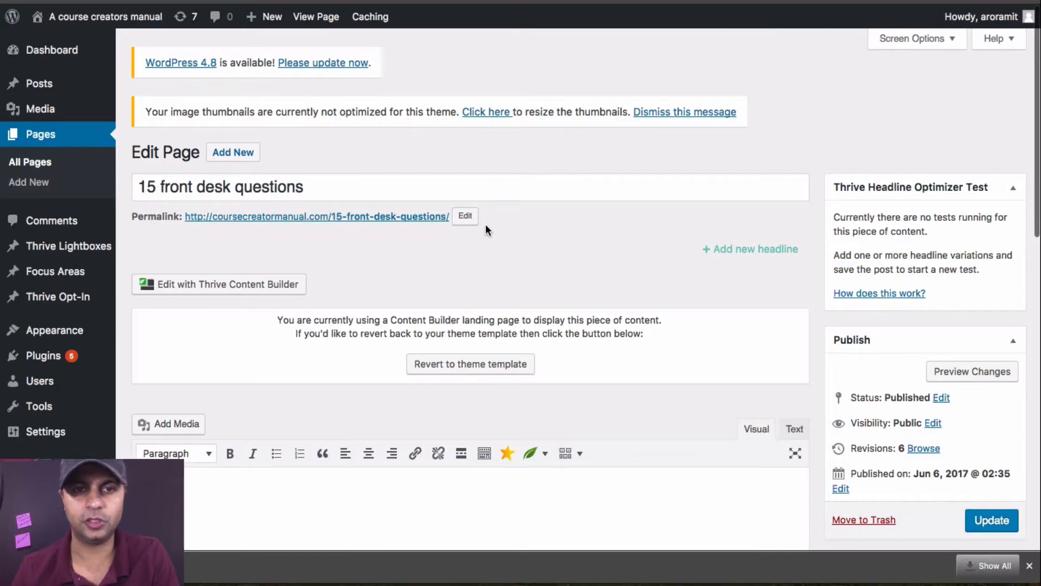
{"action": "left_click", "coordinate": [470, 215]}
{"action": "left_click_drag", "start_coordinate": [445, 218], "coordinate": [262, 218]}
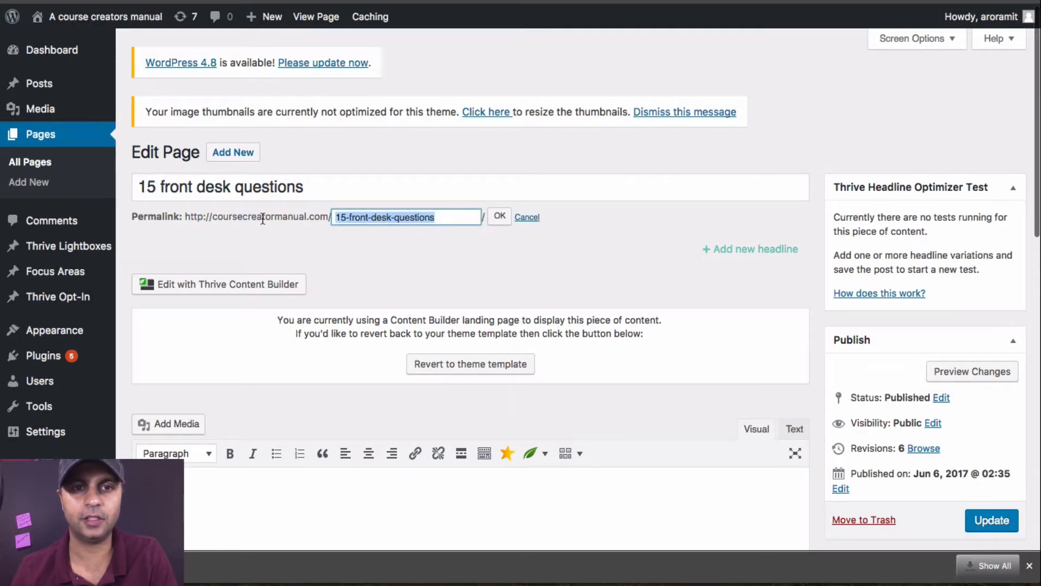
{"action": "type", "text": "10-tools"}
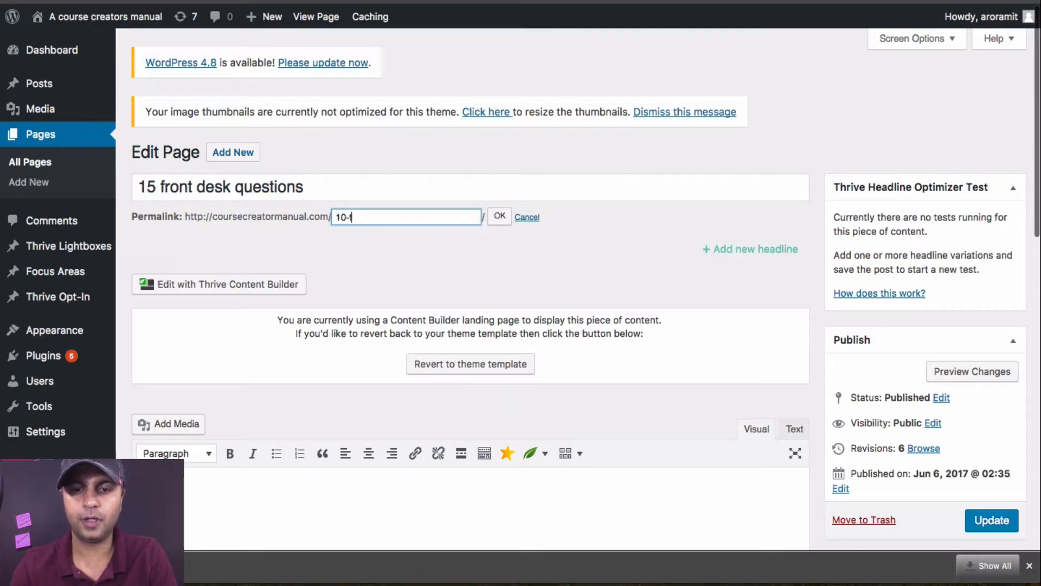
{"action": "left_click", "coordinate": [499, 215]}
{"action": "left_click", "coordinate": [994, 523]}
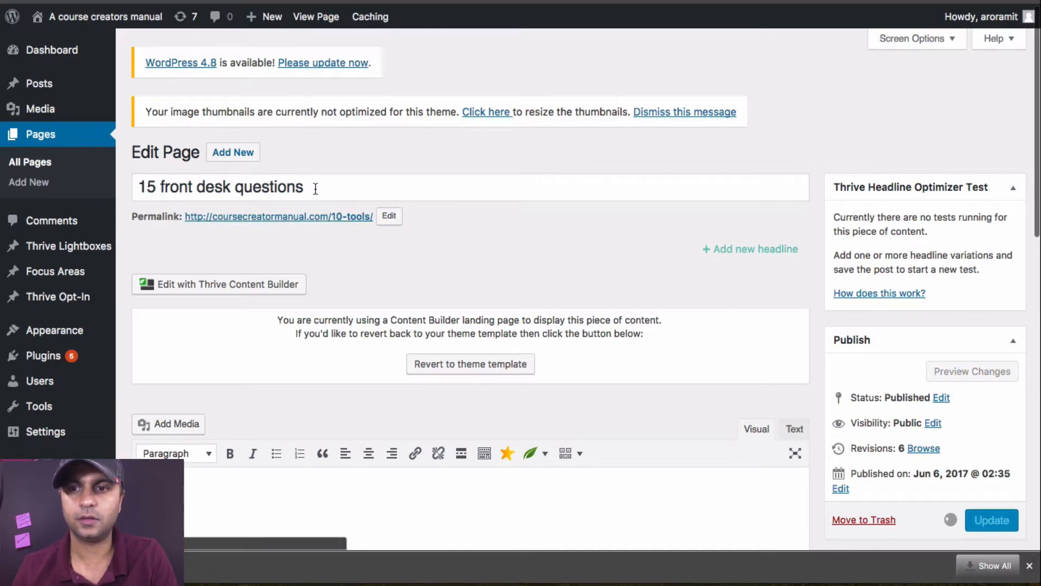
Step: Retitle the landing page "10 tools" and update it
{"action": "left_click_drag", "start_coordinate": [305, 229], "coordinate": [115, 232]}
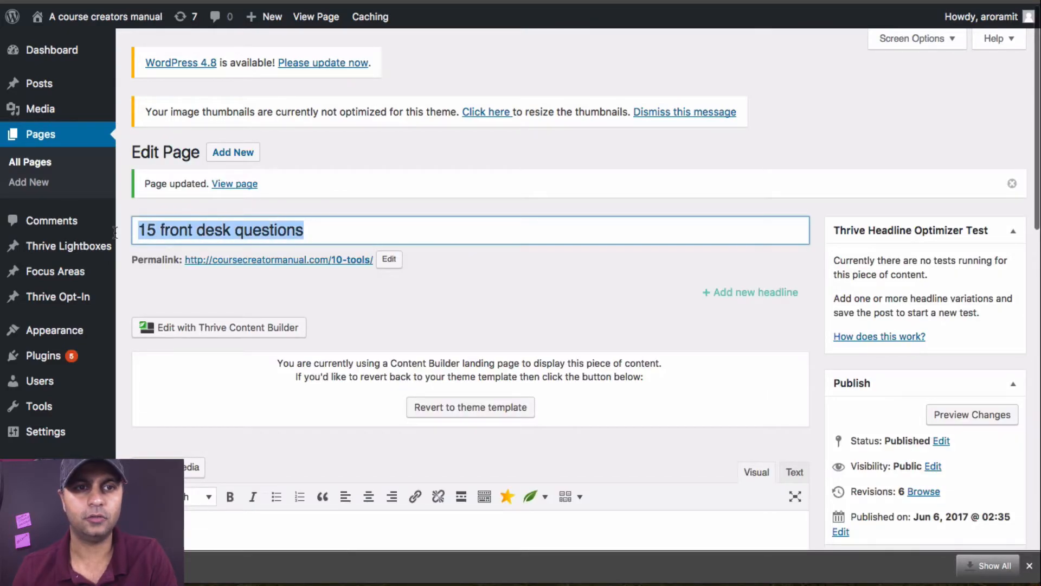
{"action": "type", "text": "10 tools"}
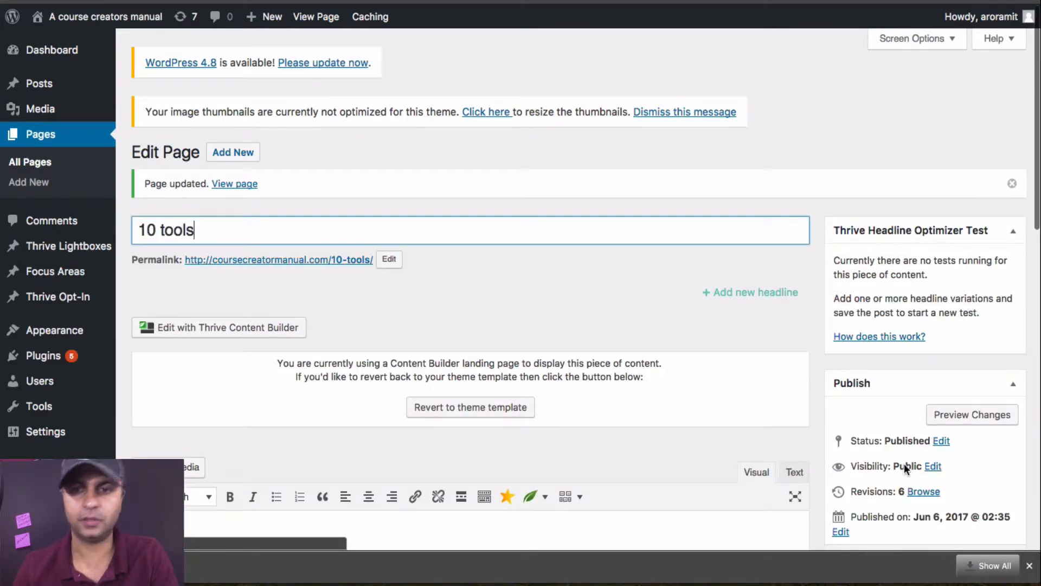
{"action": "scroll", "coordinate": [958, 431], "scroll_direction": "down", "scroll_amount": 4}
{"action": "left_click", "coordinate": [992, 454]}
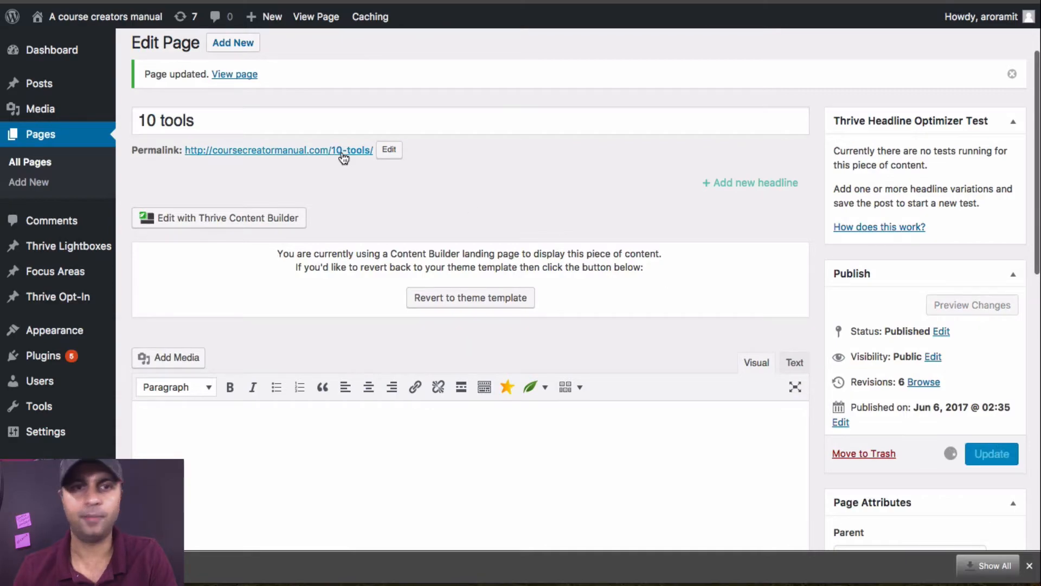
Step: Copy the link address of the page's new 10-tools permalink and load it in the tab showing the website
{"action": "right_click", "coordinate": [330, 157]}
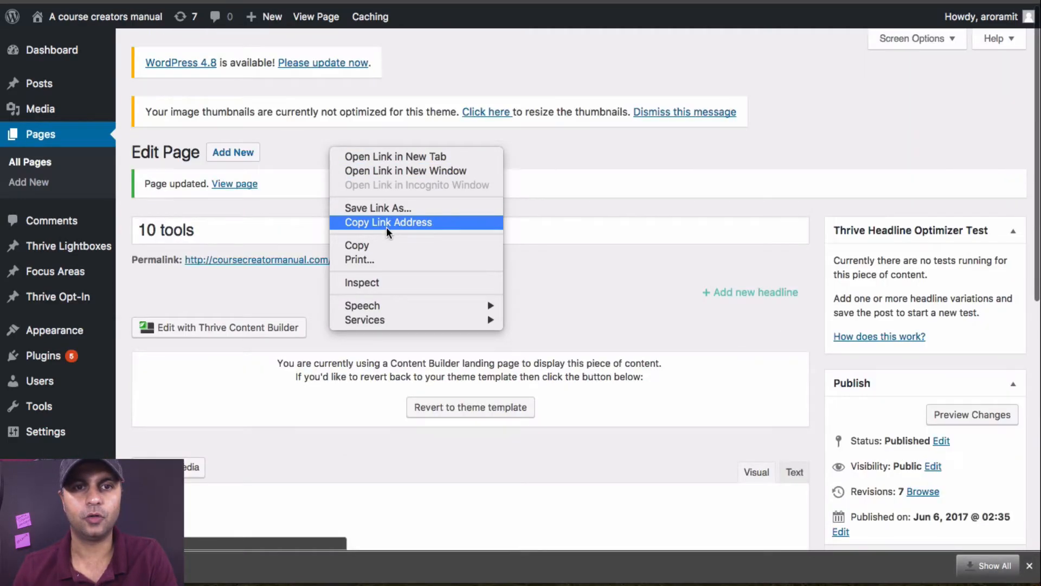
{"action": "left_click", "coordinate": [388, 221]}
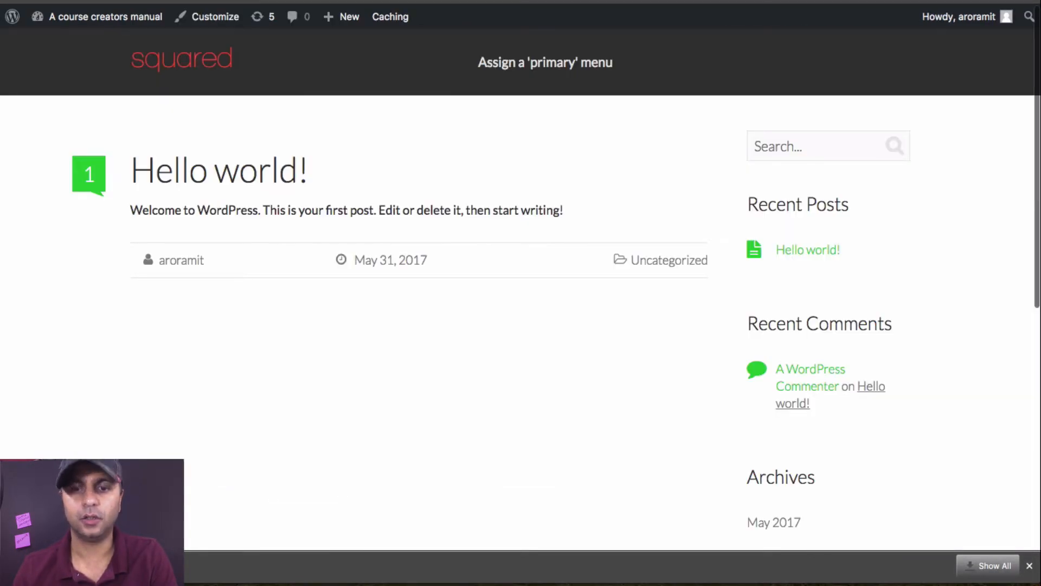
{"action": "key", "text": "super+l"}
{"action": "key", "text": "super+v"}
{"action": "key", "text": "Return"}
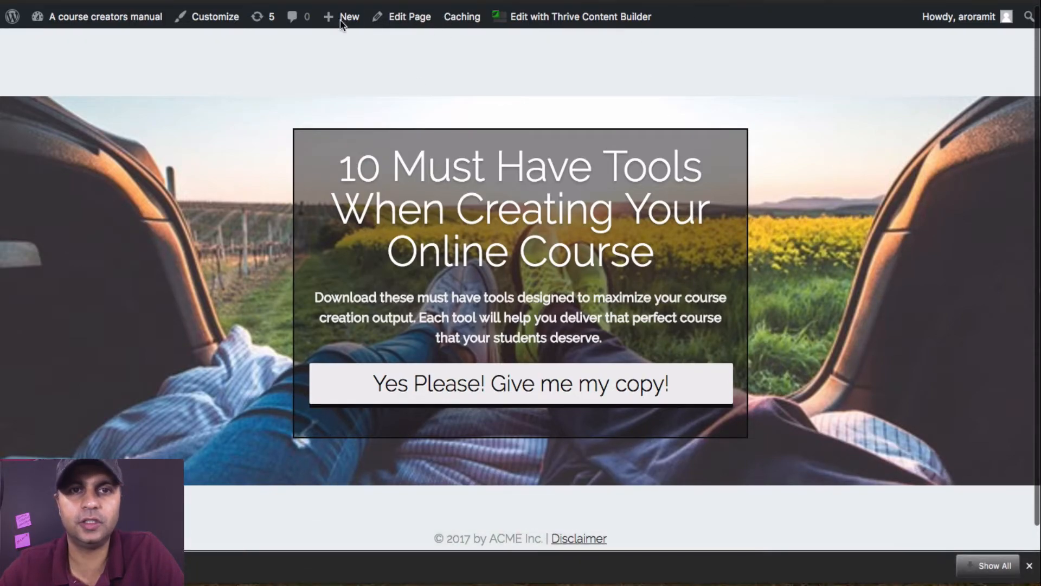
Step: Open the opt-in form on the logged-out view of the landing page and enter a test e-mail address
{"action": "key", "text": "super+t"}
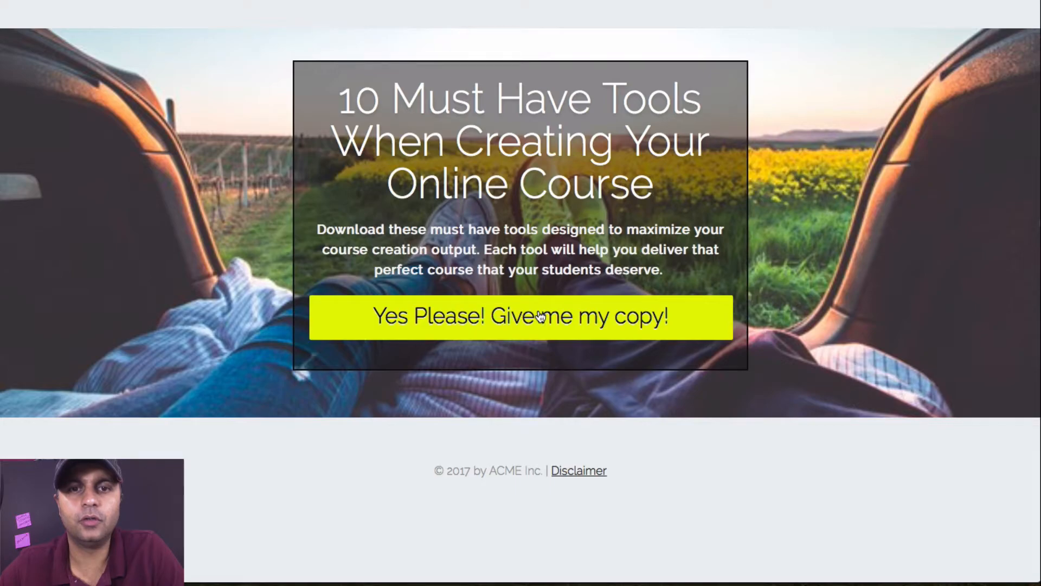
{"action": "left_click", "coordinate": [592, 326]}
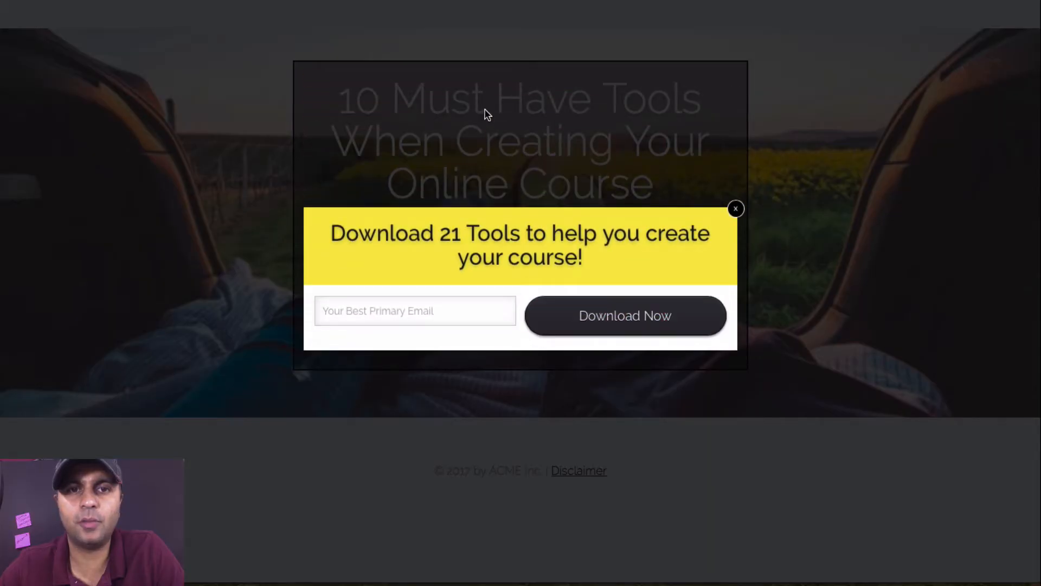
{"action": "left_click", "coordinate": [473, 318]}
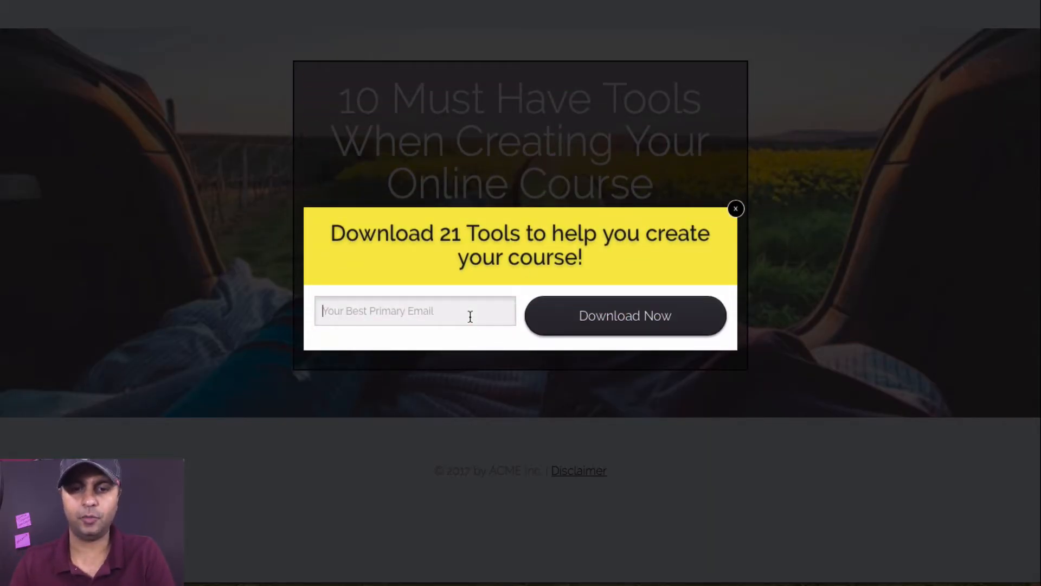
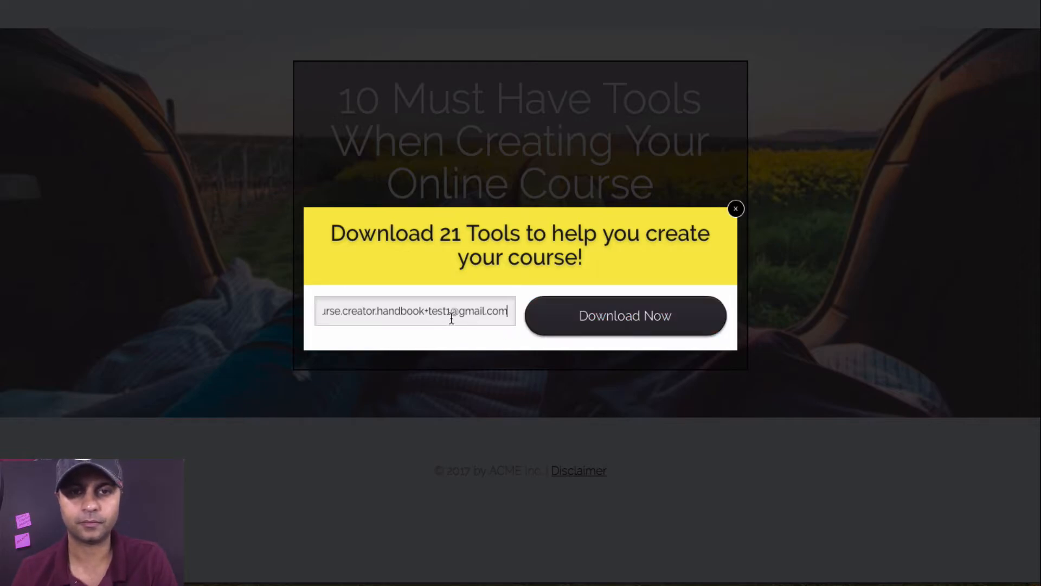
Step: Replace the plus-tag in the test e-mail address with a PDF download tag and submit the opt-in form
{"action": "left_click_drag", "start_coordinate": [443, 312], "coordinate": [430, 309]}
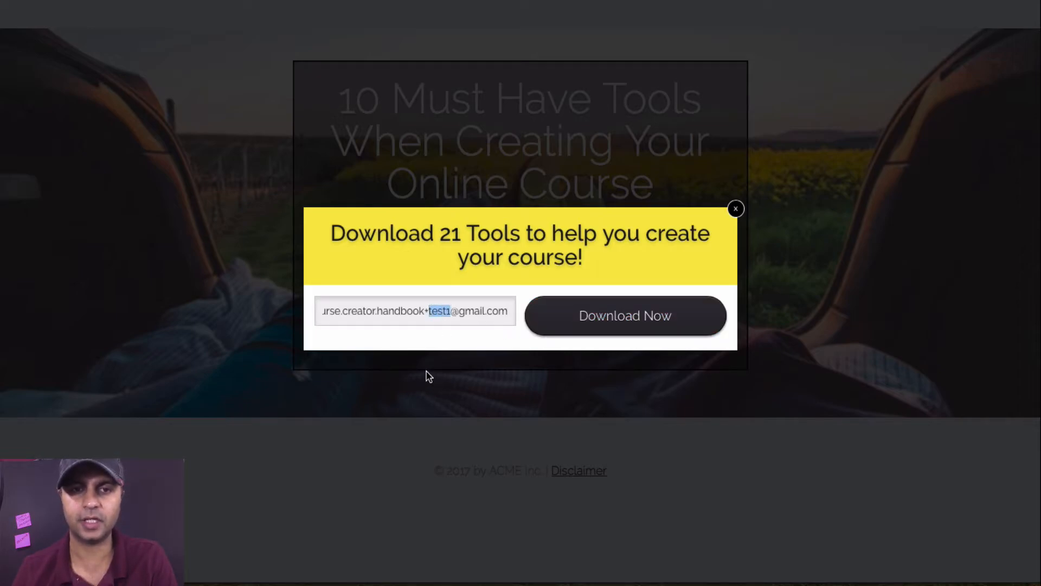
{"action": "type", "text": "testing"}
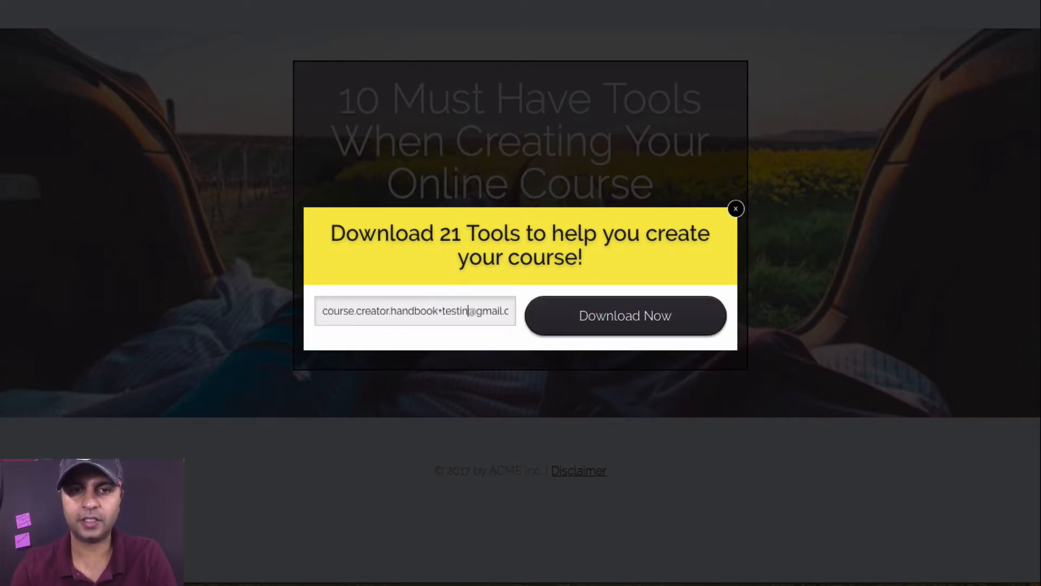
{"action": "type", "text": "pdf"}
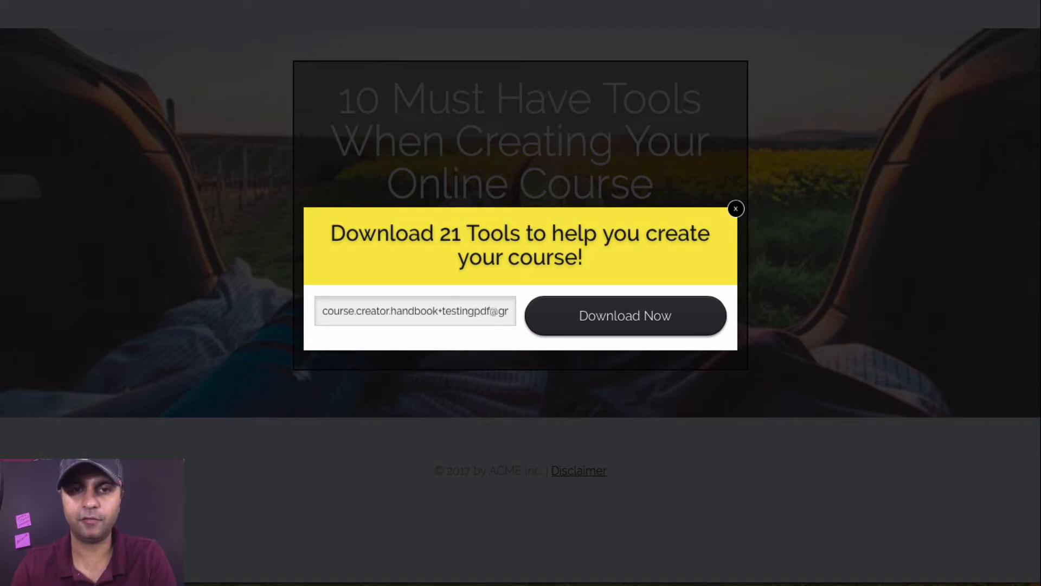
{"action": "type", "text": "dl"}
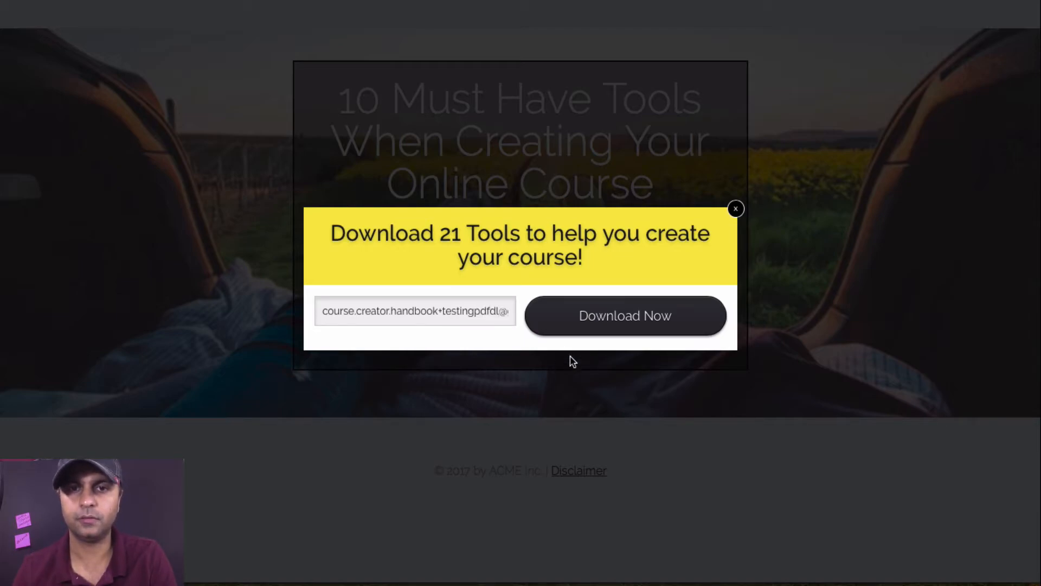
{"action": "left_click", "coordinate": [622, 324]}
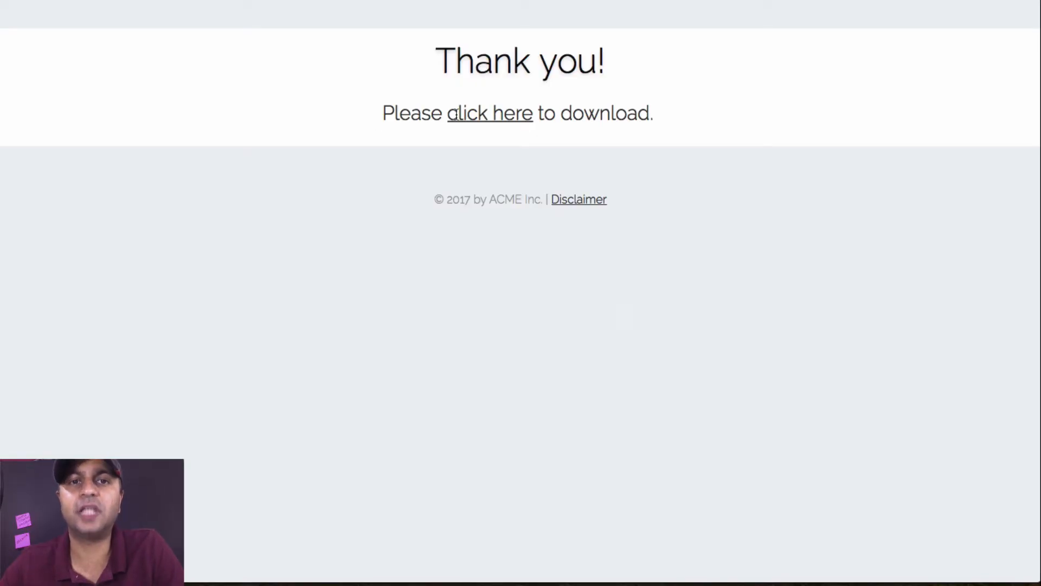
Step: Follow the "click here" download link on the thank-you page and look through the lead magnet PDF from its heading to tool 10
{"action": "left_click", "coordinate": [524, 117]}
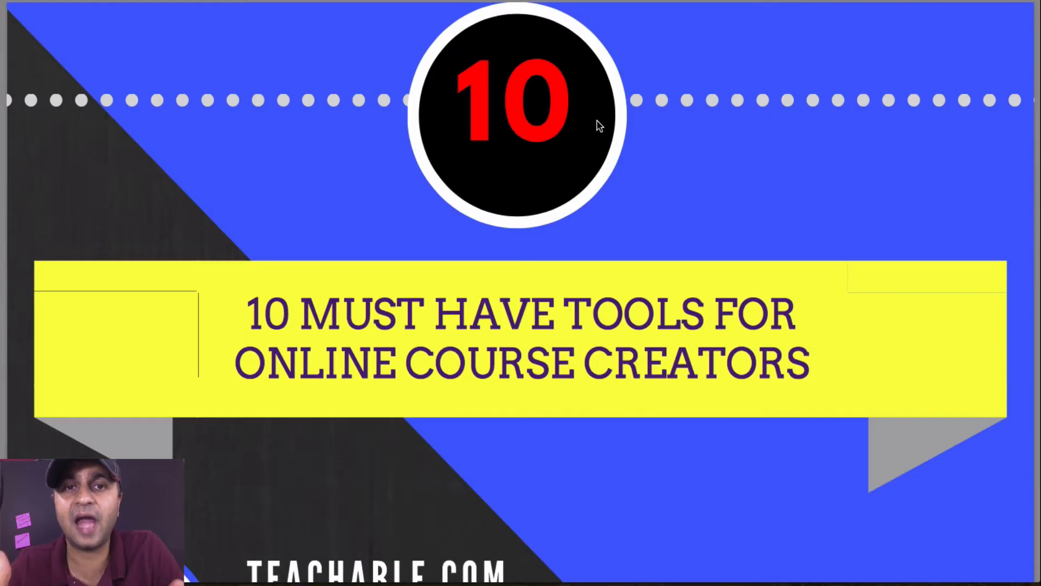
{"action": "scroll", "coordinate": [598, 126], "scroll_direction": "down", "scroll_amount": 5}
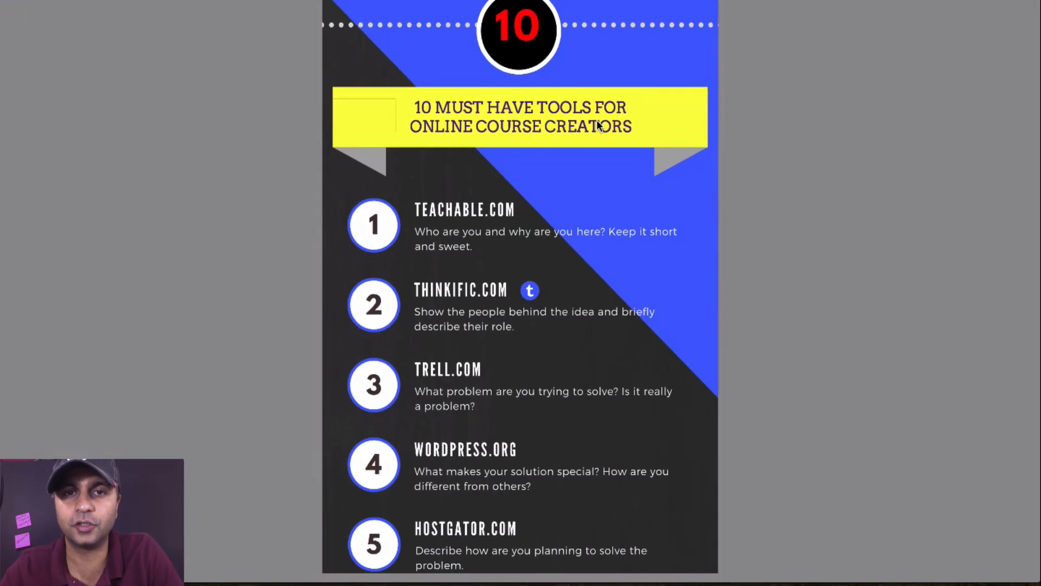
{"action": "scroll", "coordinate": [599, 126], "scroll_direction": "down", "scroll_amount": 9}
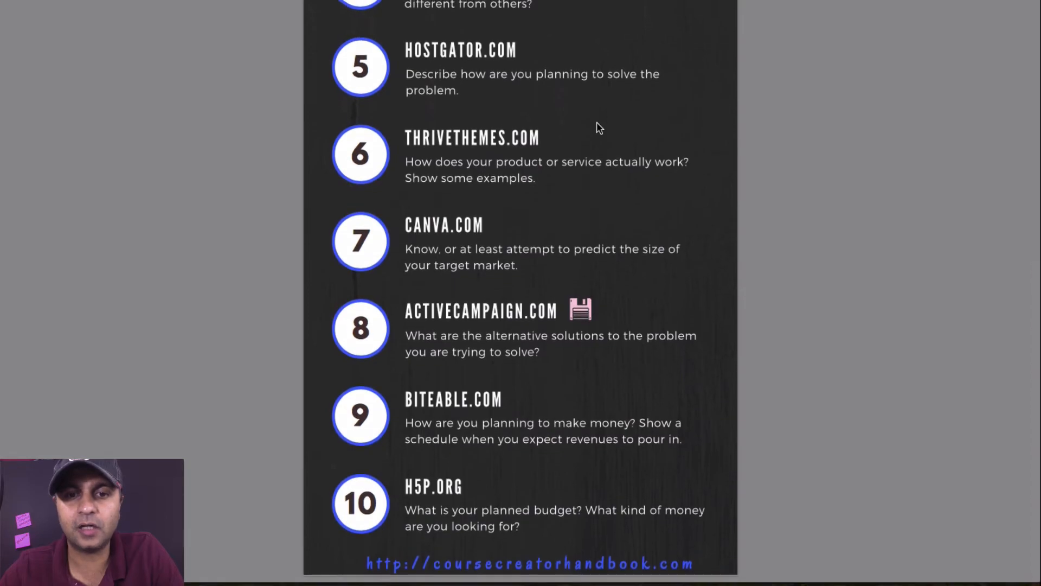
{"action": "scroll", "coordinate": [596, 319], "scroll_direction": "up", "scroll_amount": 10}
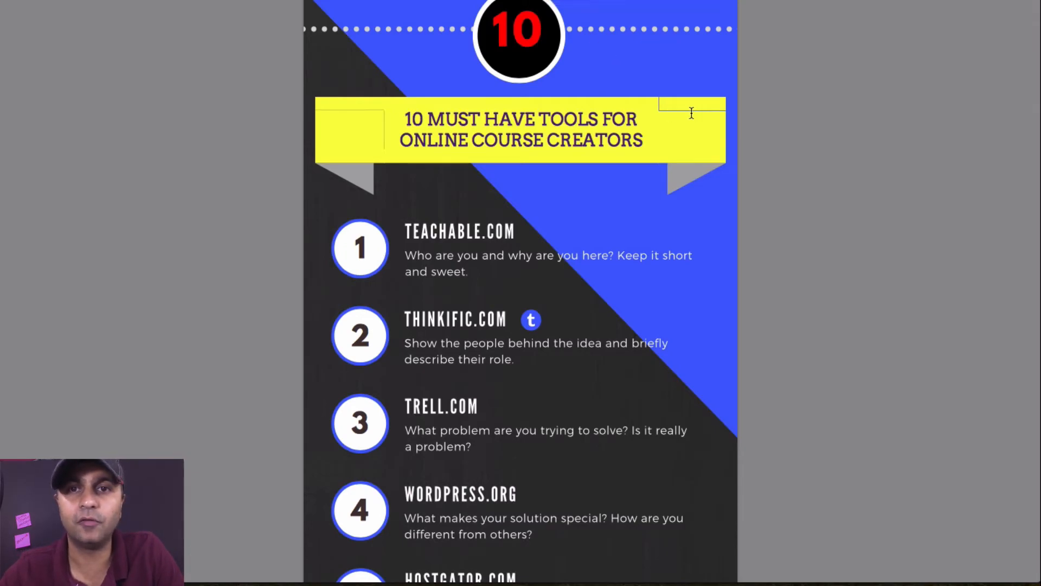
{"action": "left_click_drag", "start_coordinate": [651, 111], "coordinate": [696, 100]}
{"action": "left_click", "coordinate": [379, 107]}
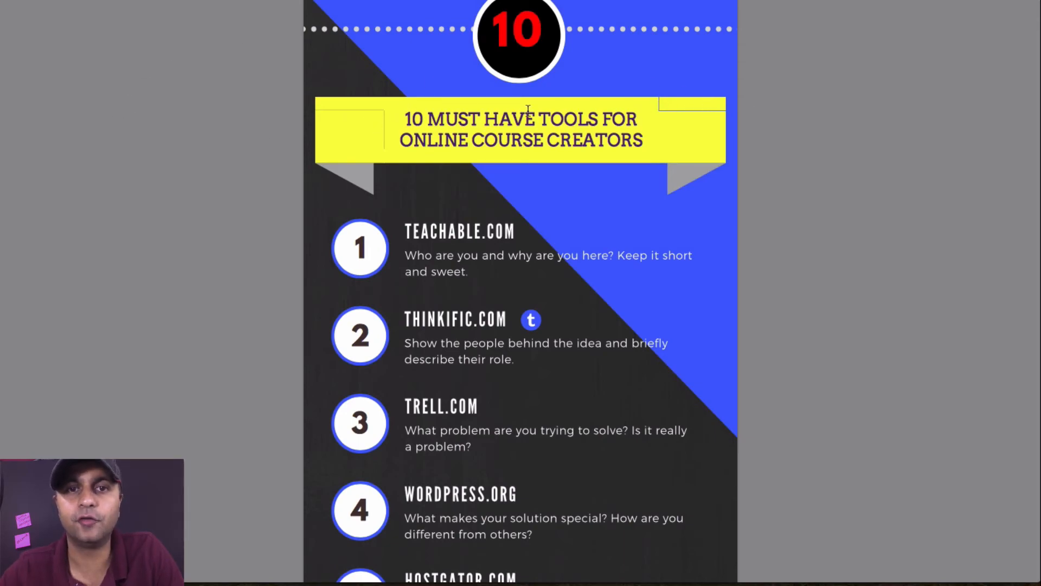
{"action": "scroll", "coordinate": [612, 157], "scroll_direction": "down", "scroll_amount": 10}
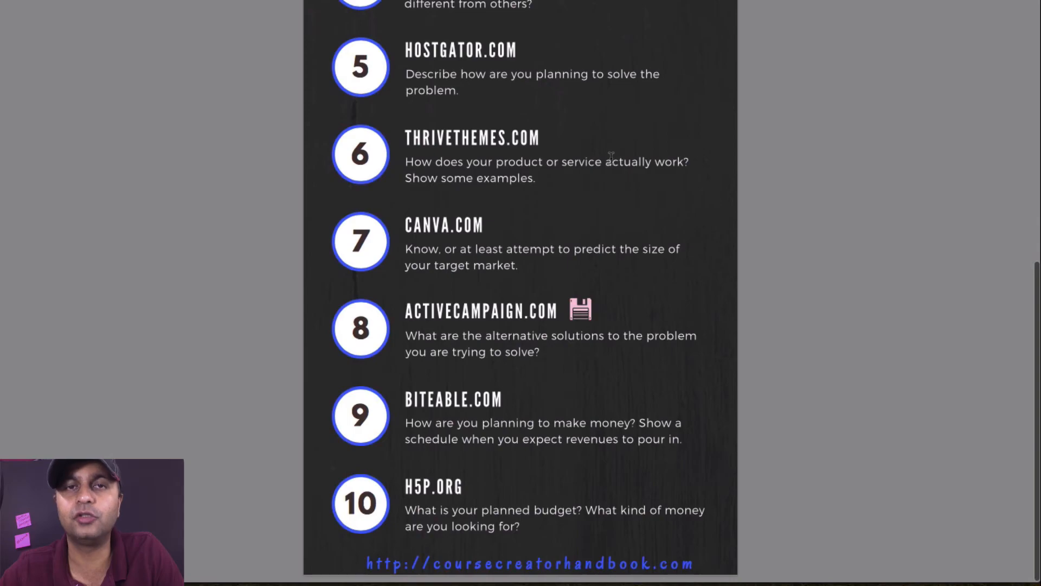
{"action": "scroll", "coordinate": [611, 158], "scroll_direction": "up", "scroll_amount": 10}
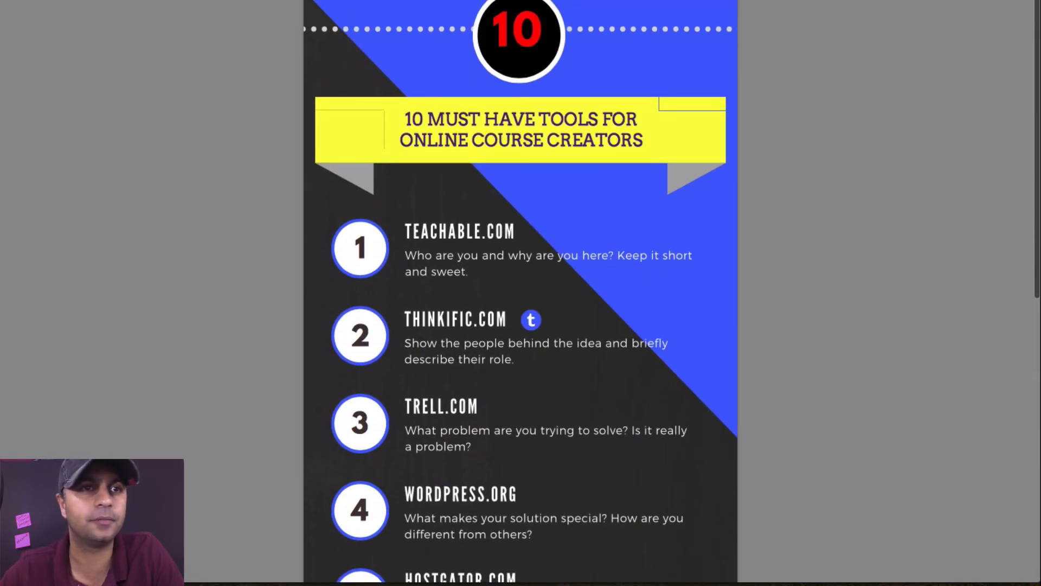